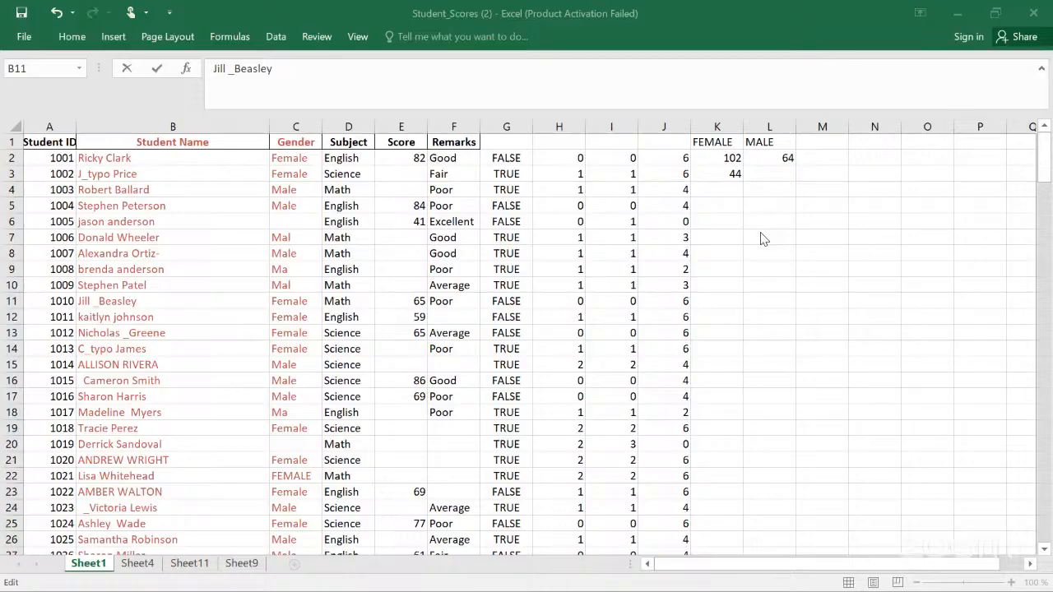
left_click(752, 104)
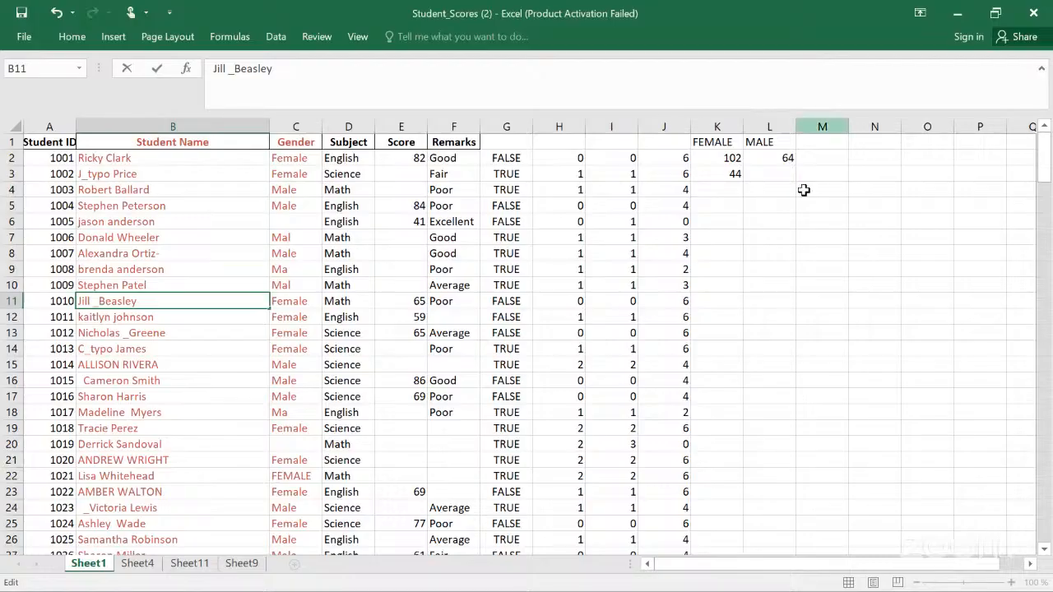
left_click(765, 227)
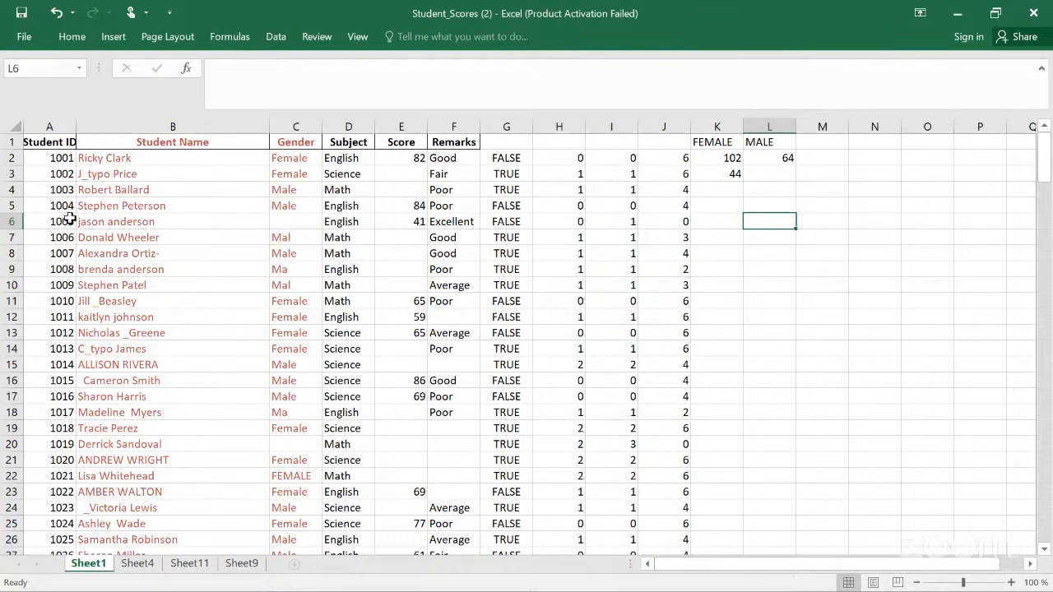
left_click(89, 180)
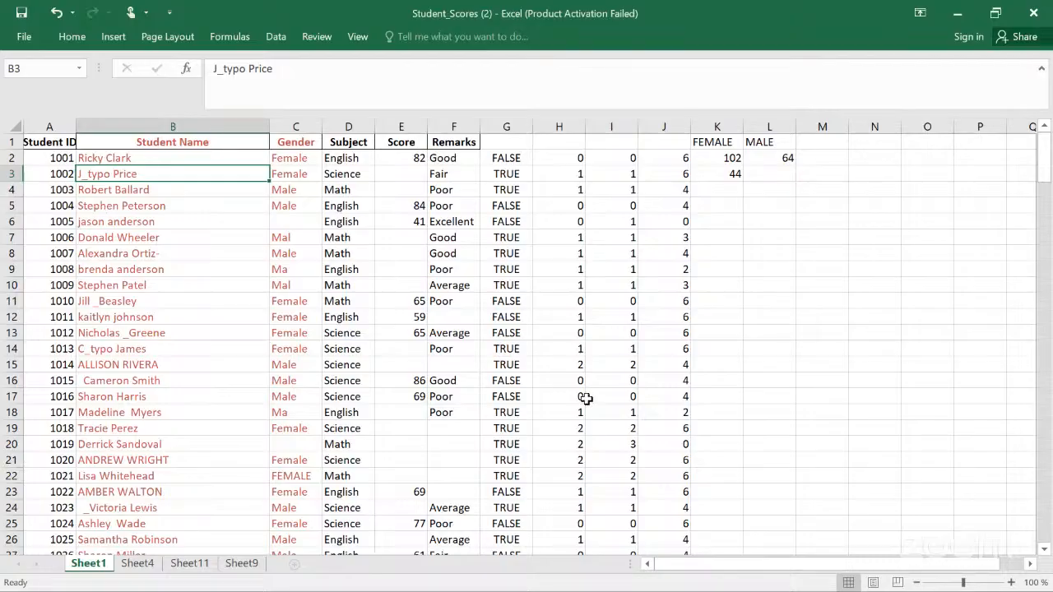
Step: Zoom the worksheet in to 156% to examine the student records
left_click(952, 582)
left_click(940, 584)
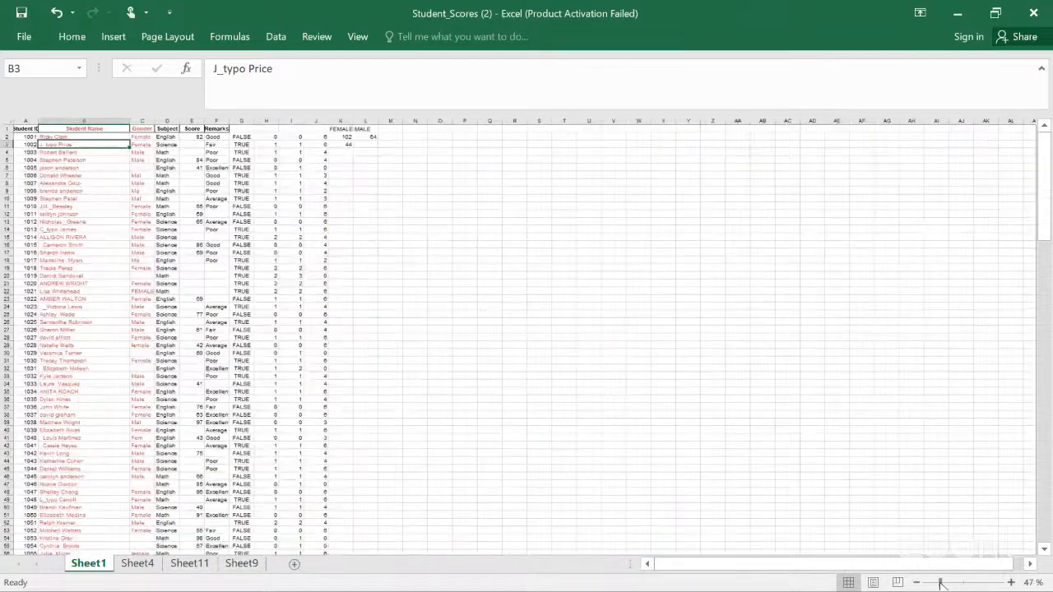
left_click(967, 583)
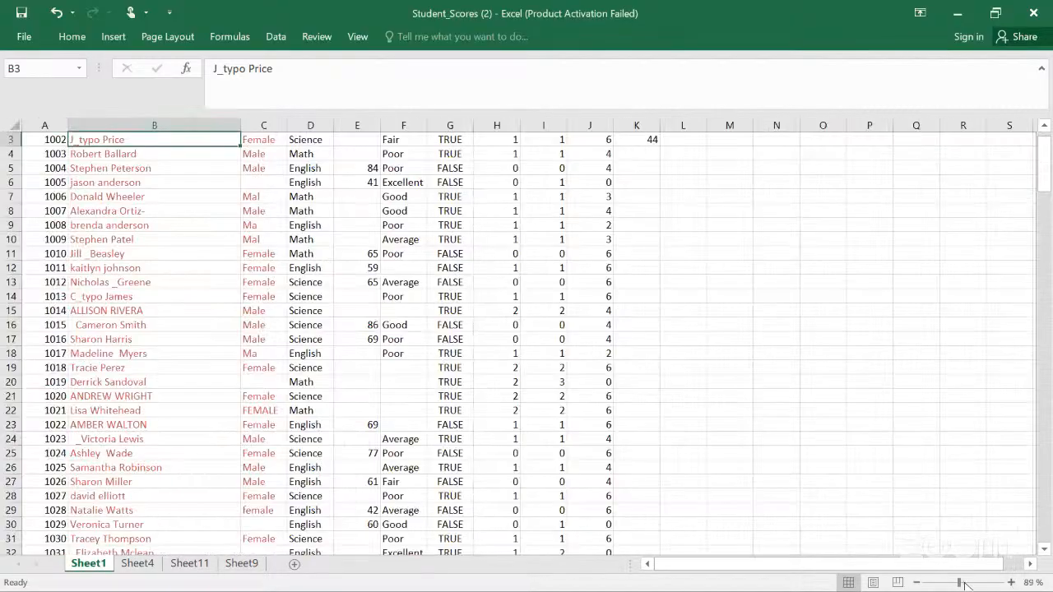
left_click_drag(966, 584, 972, 585)
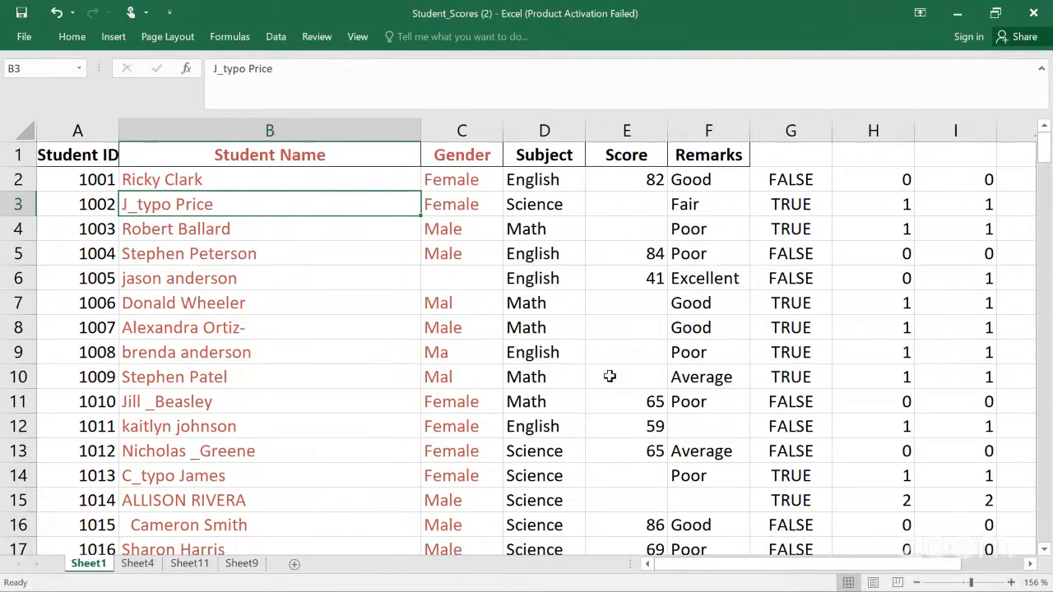
left_click(468, 303)
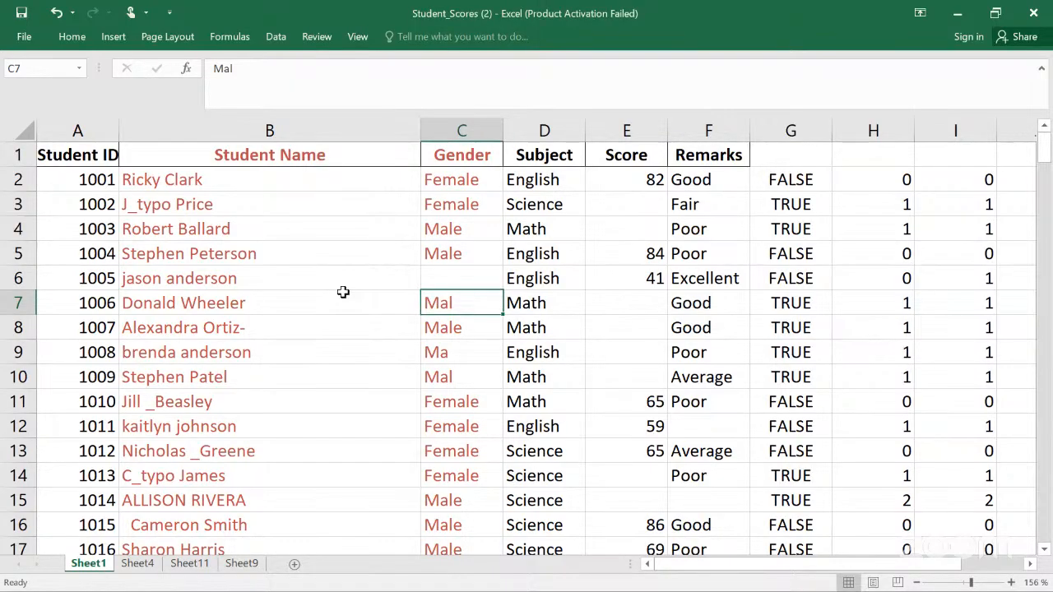
Step: Try to create a table from the Student Name column using From Table
left_click(268, 131)
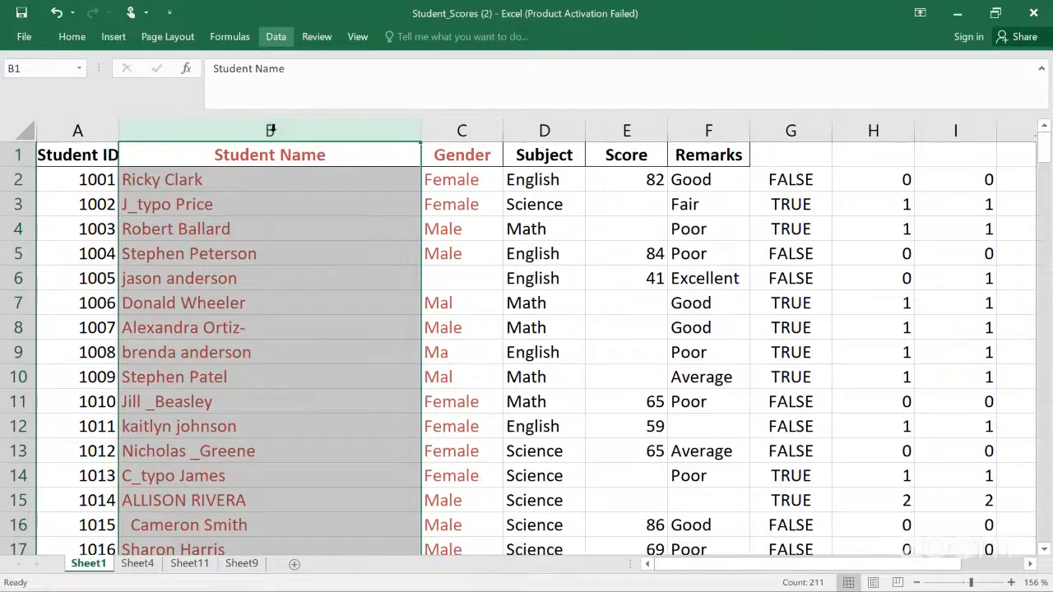
left_click(276, 37)
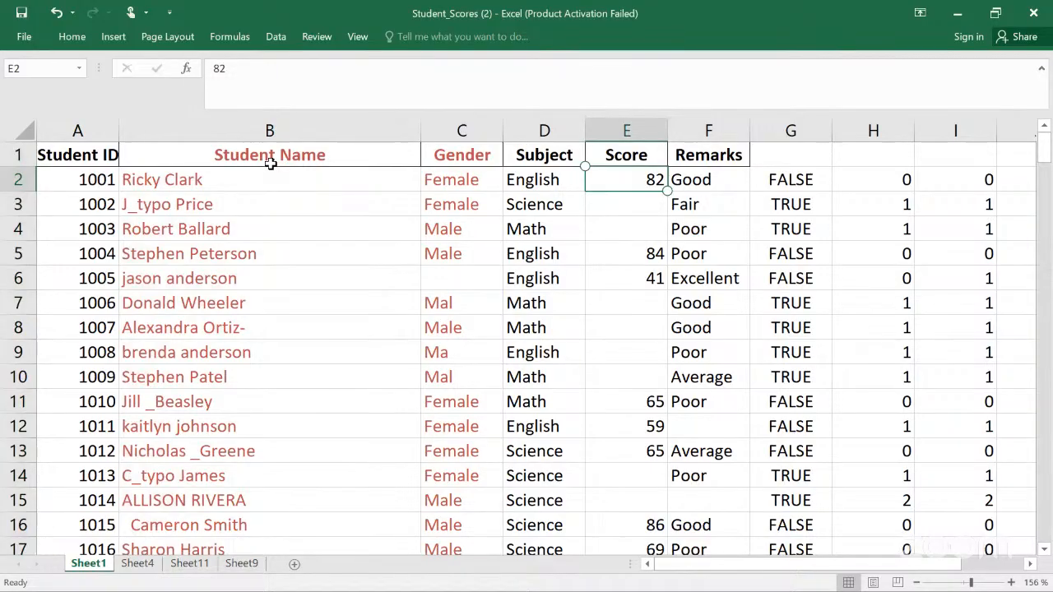
left_click(249, 152)
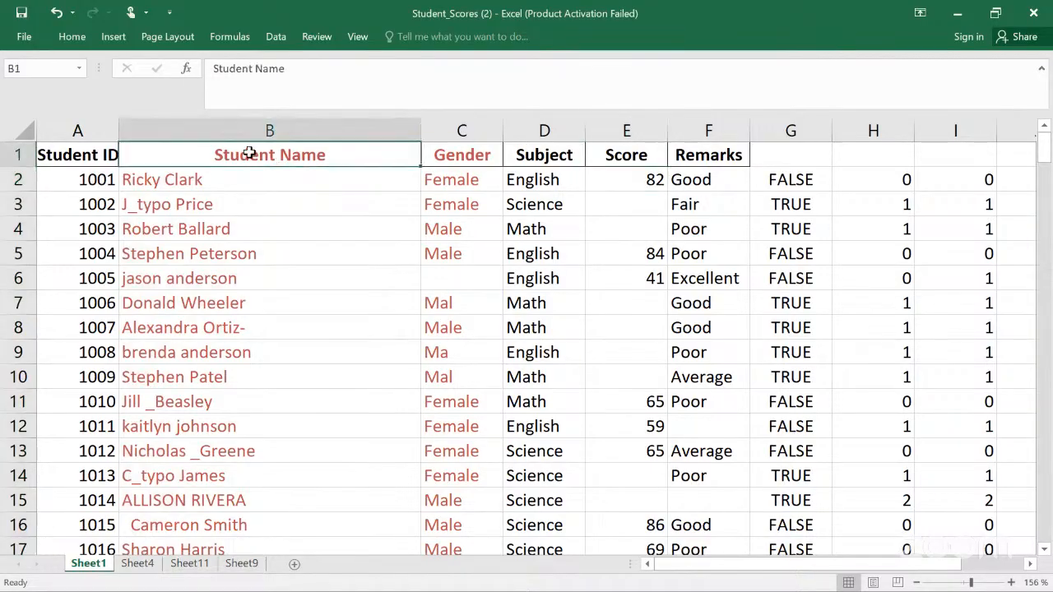
left_click(249, 127)
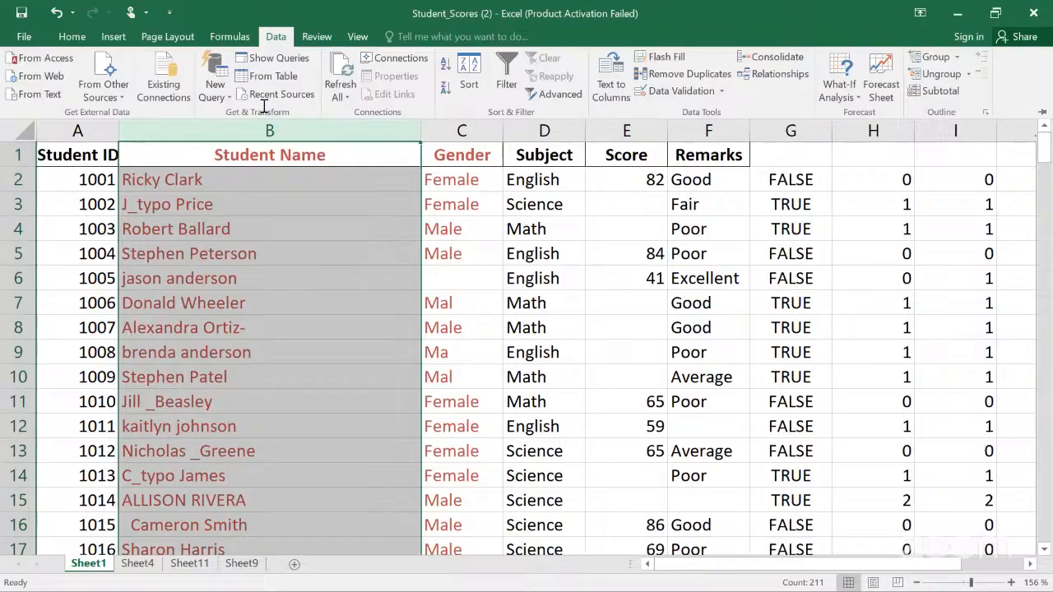
left_click(418, 88)
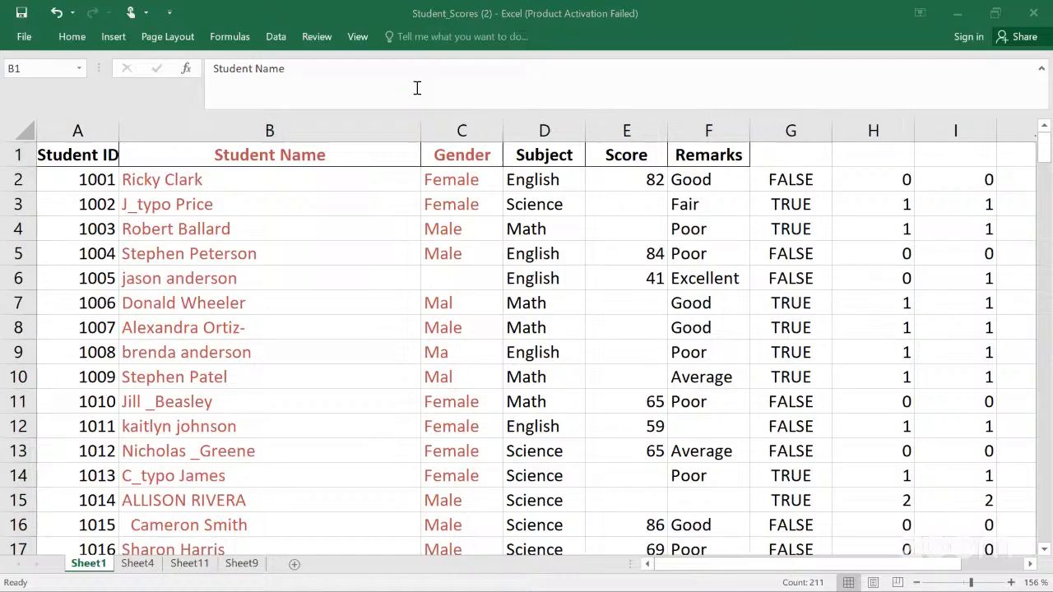
left_click(275, 36)
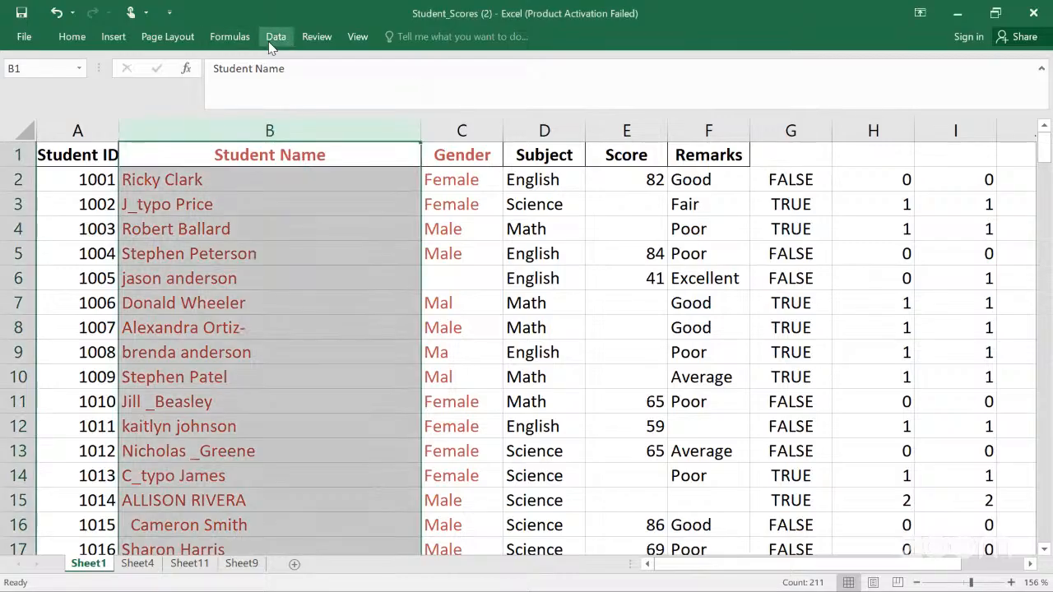
left_click(271, 39)
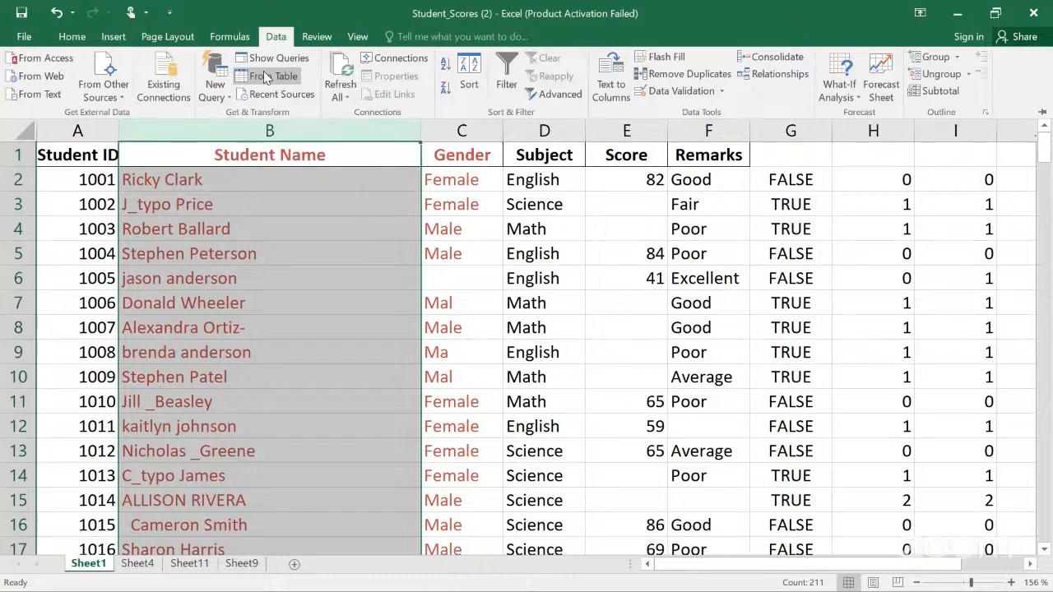
left_click(266, 75)
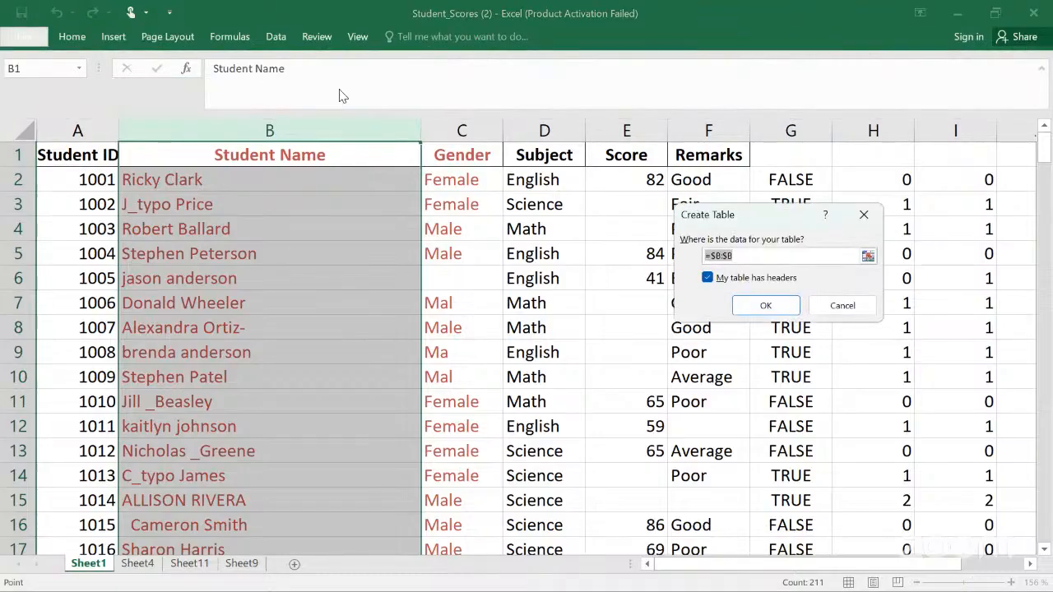
left_click(864, 221)
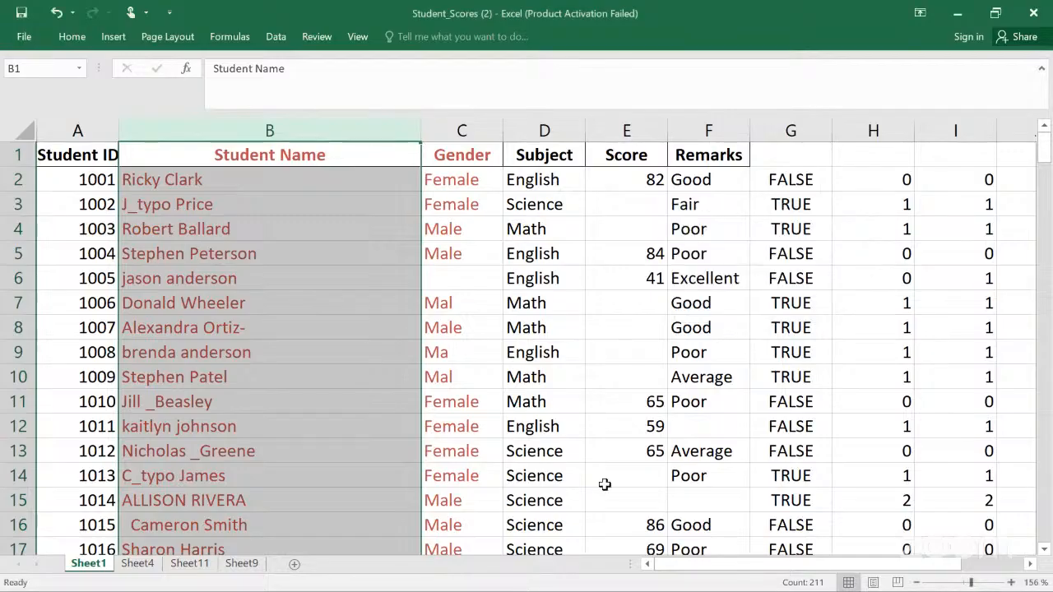
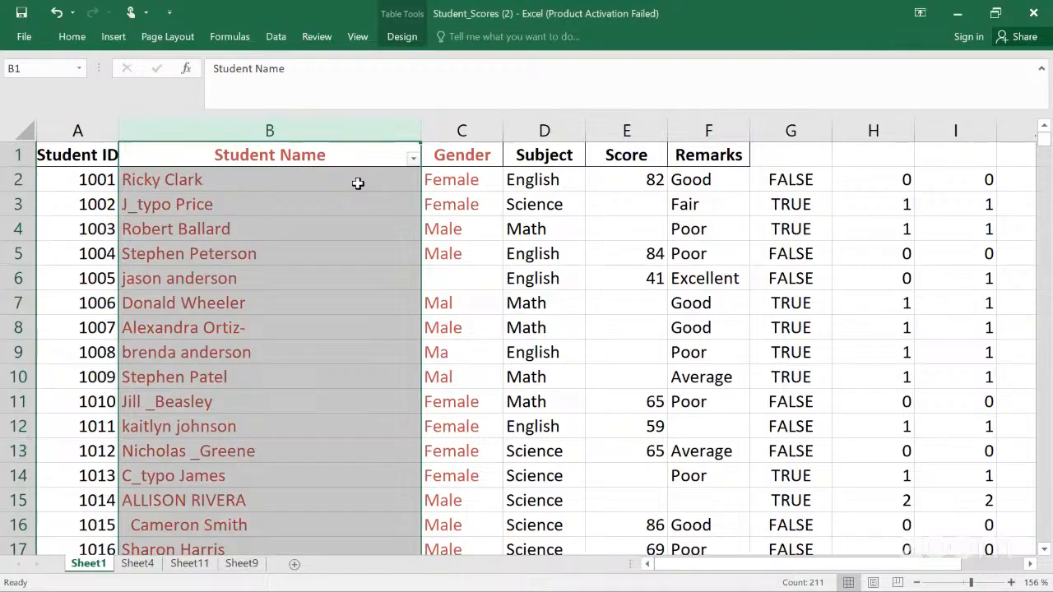
Step: Select the Student Name column and load it into the Query Editor with From Table
key("ctrl+h")
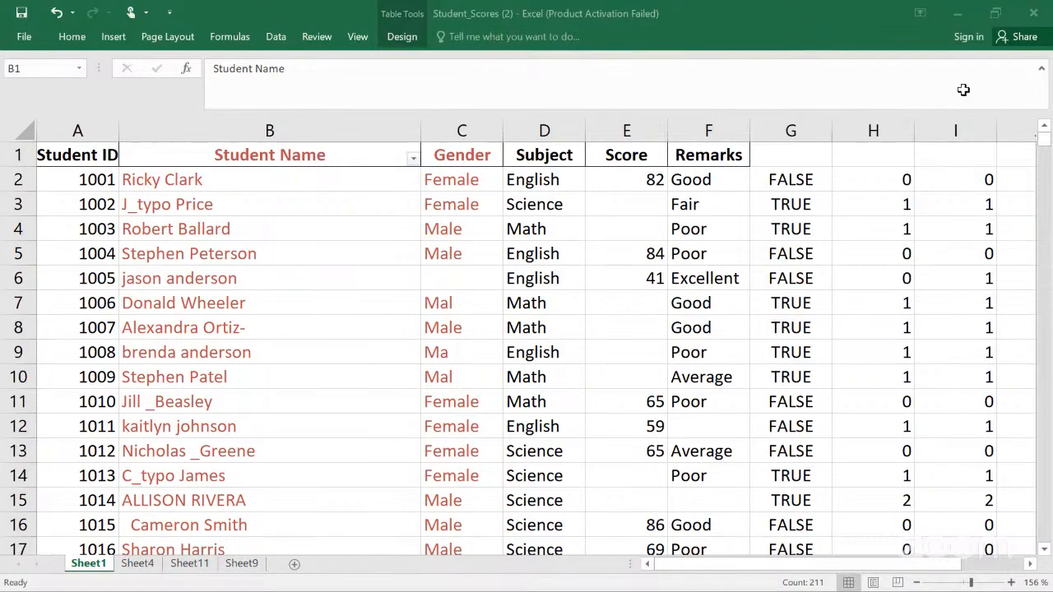
key("ctrl+space")
left_click(276, 38)
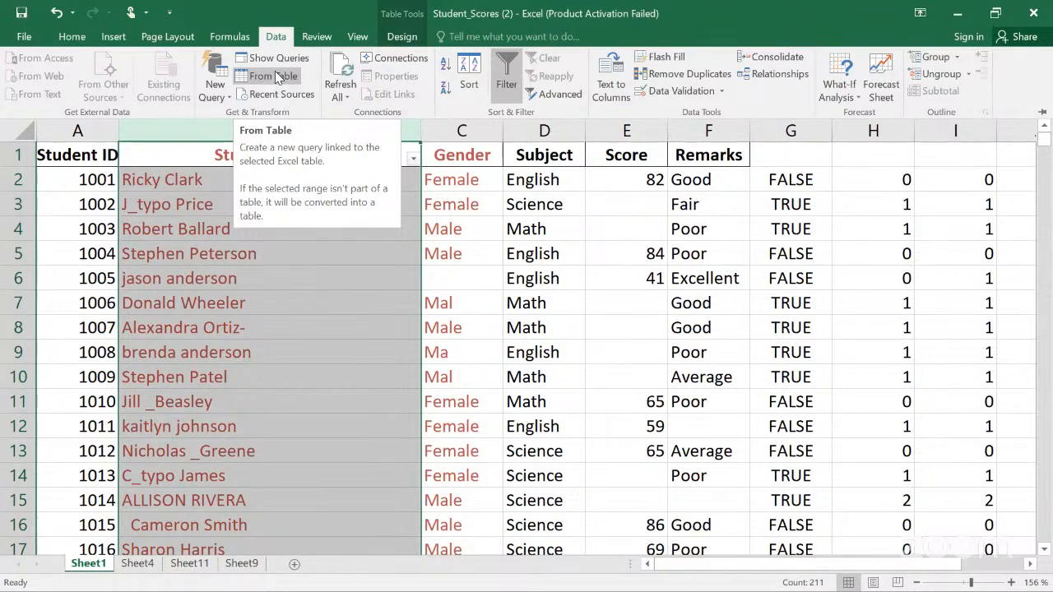
left_click(275, 77)
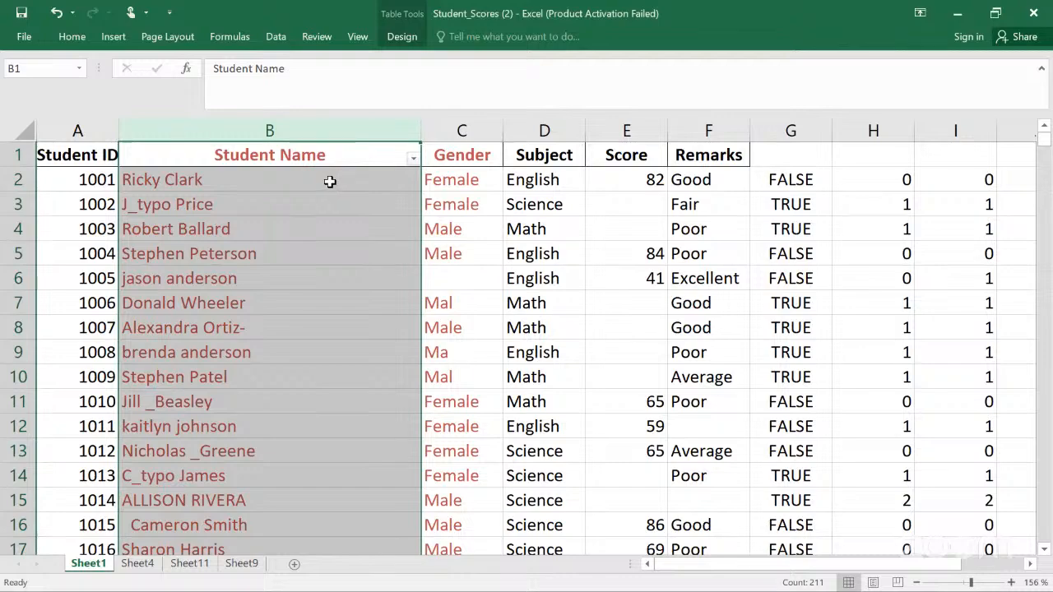
left_click(329, 181)
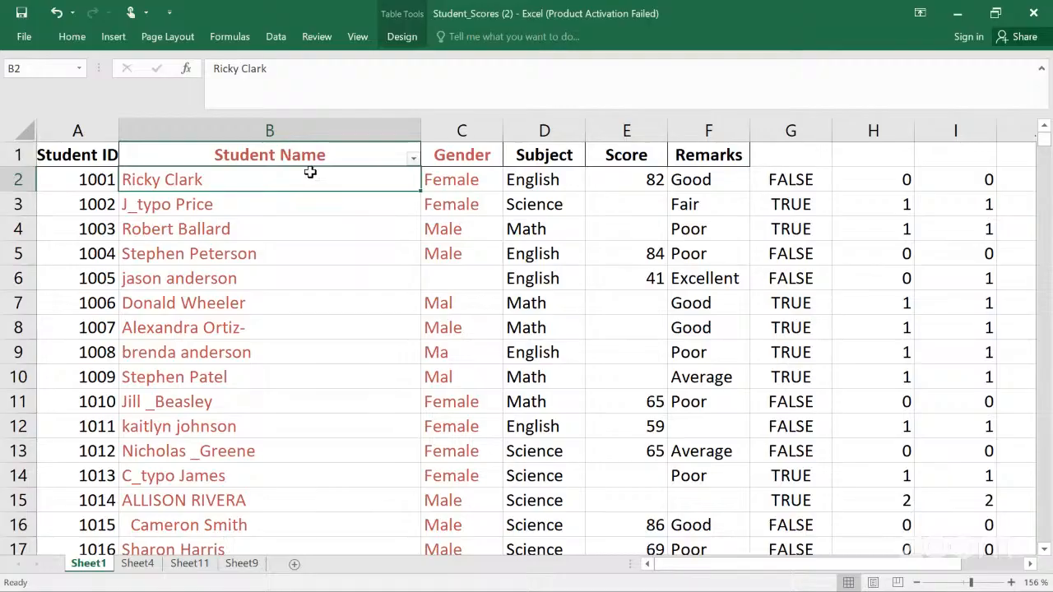
left_click(280, 117)
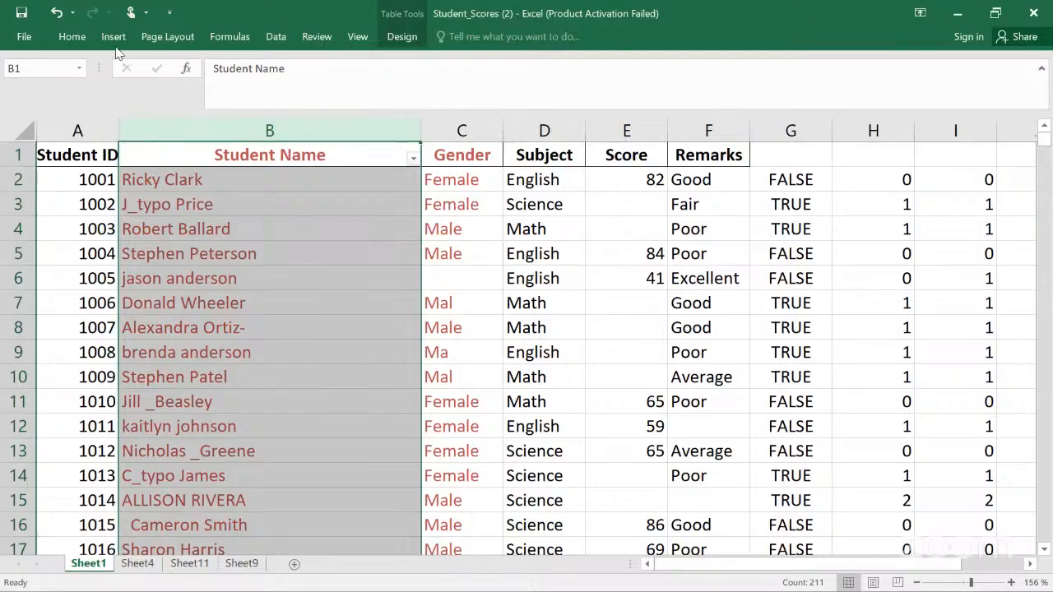
left_click(276, 36)
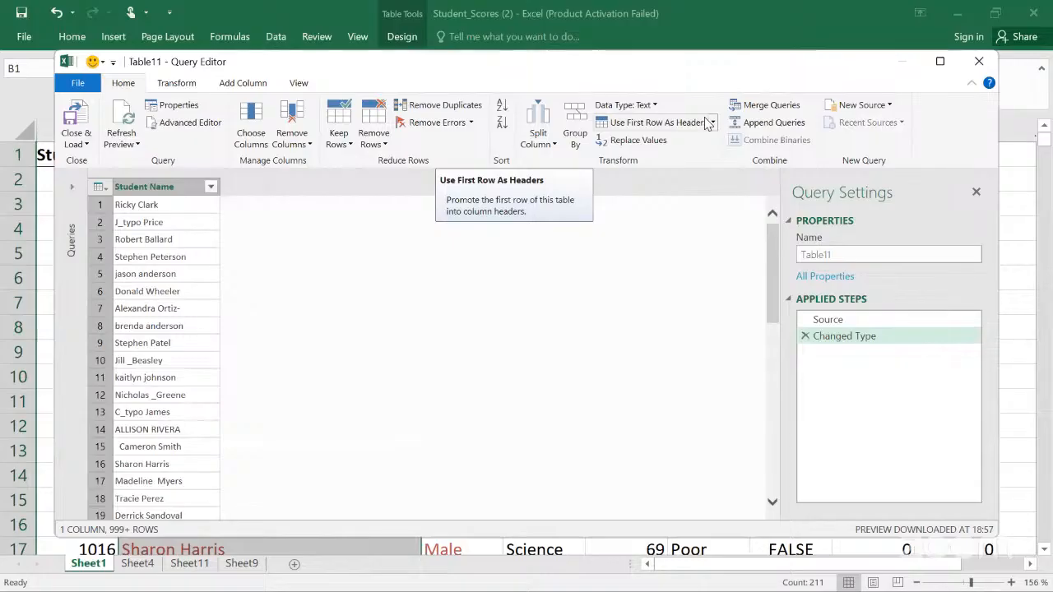
Step: Try to merge the Student Name query with itself, then close the Query Editor discarding changes
left_click(771, 106)
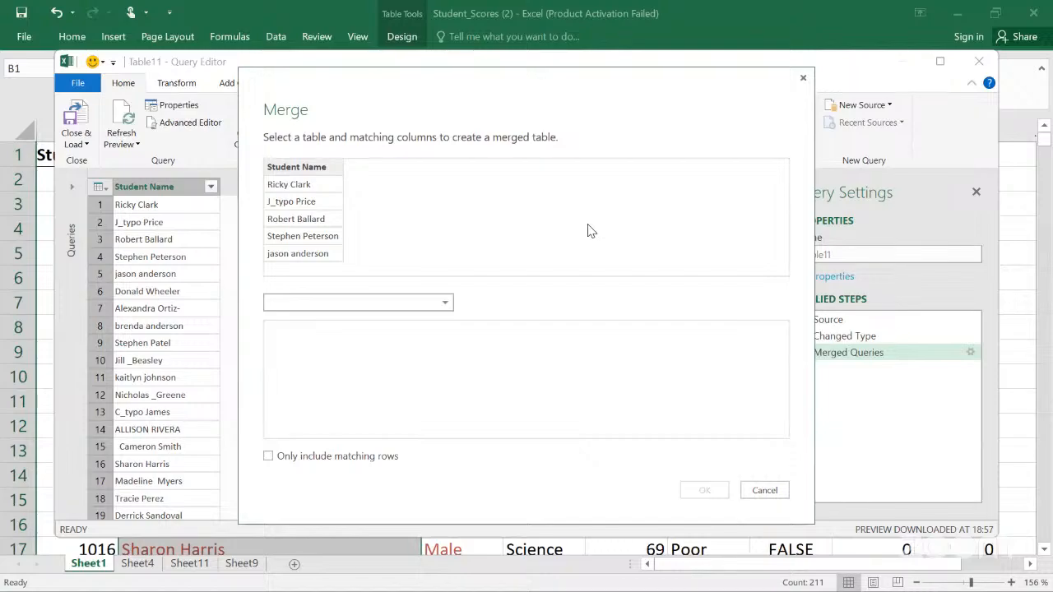
left_click(445, 305)
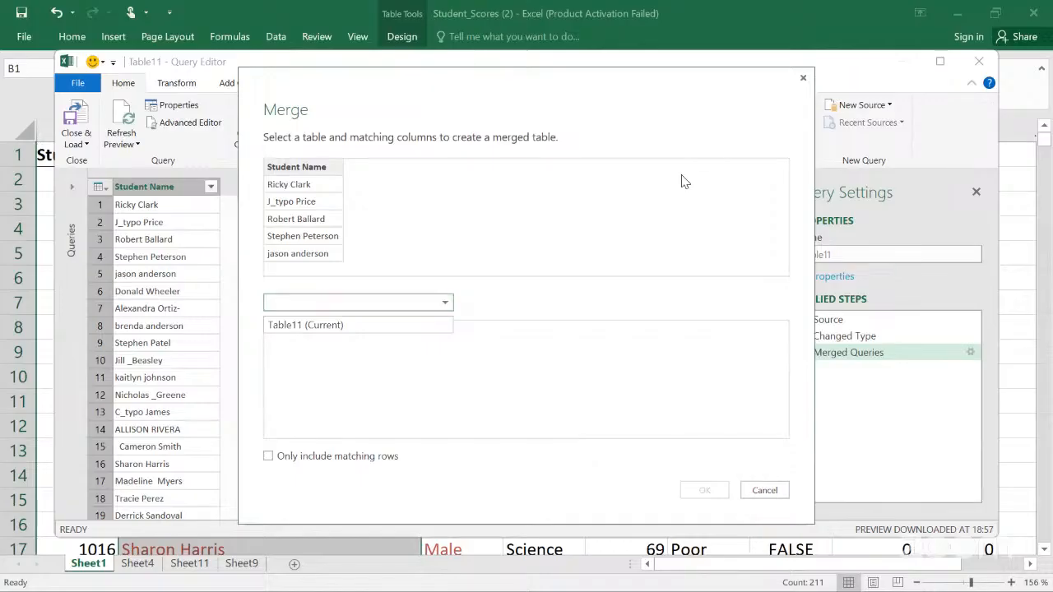
left_click(803, 83)
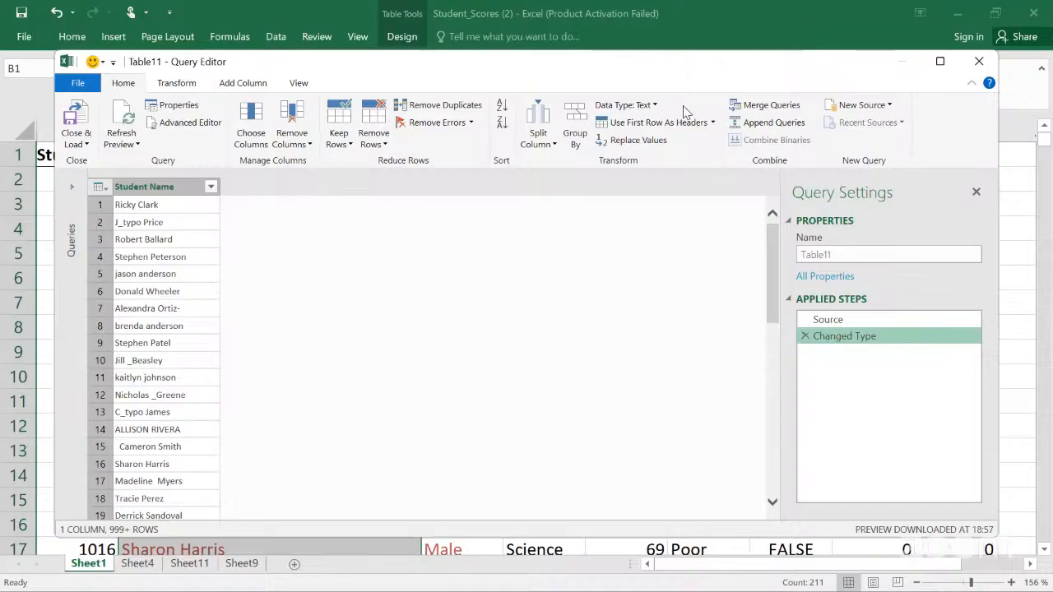
left_click(749, 108)
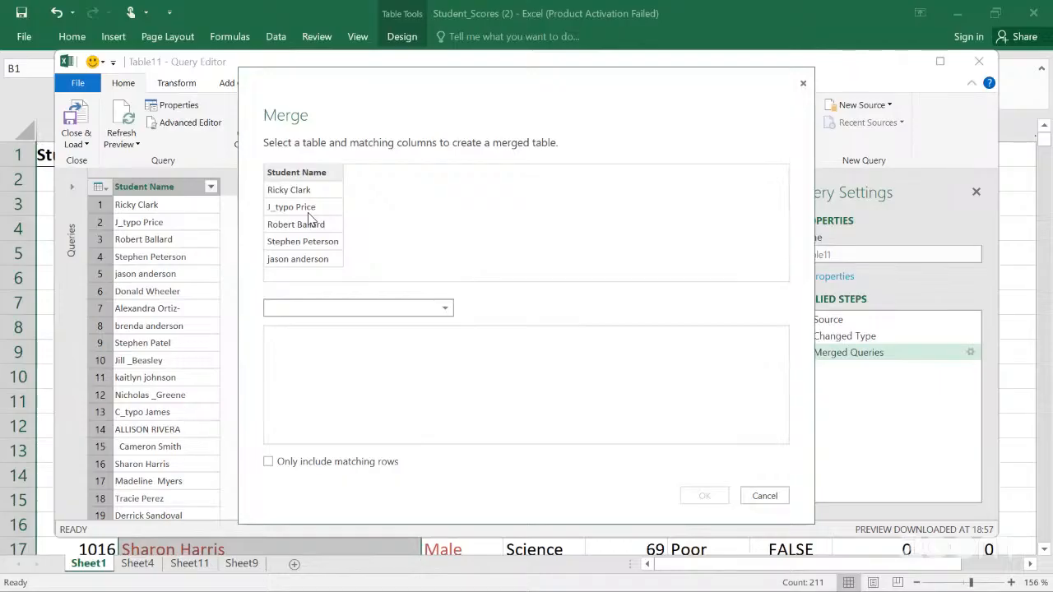
left_click(445, 309)
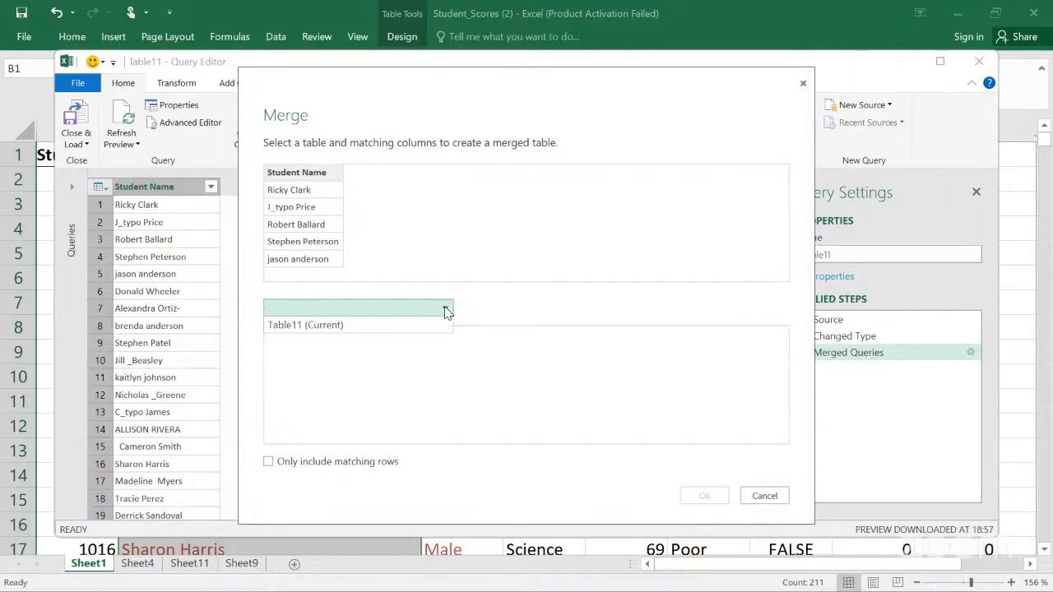
left_click(399, 331)
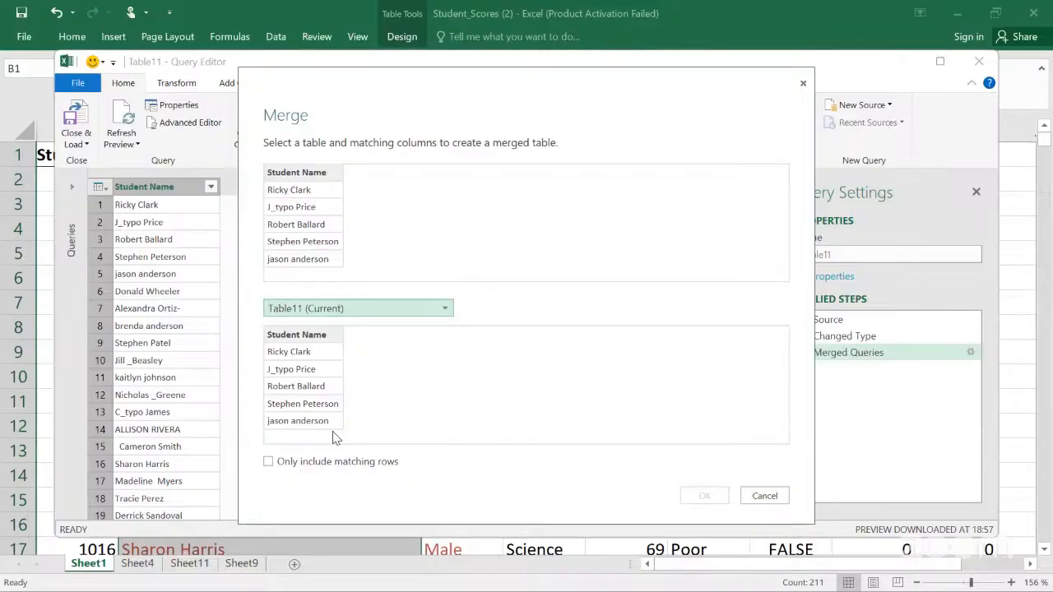
left_click(269, 462)
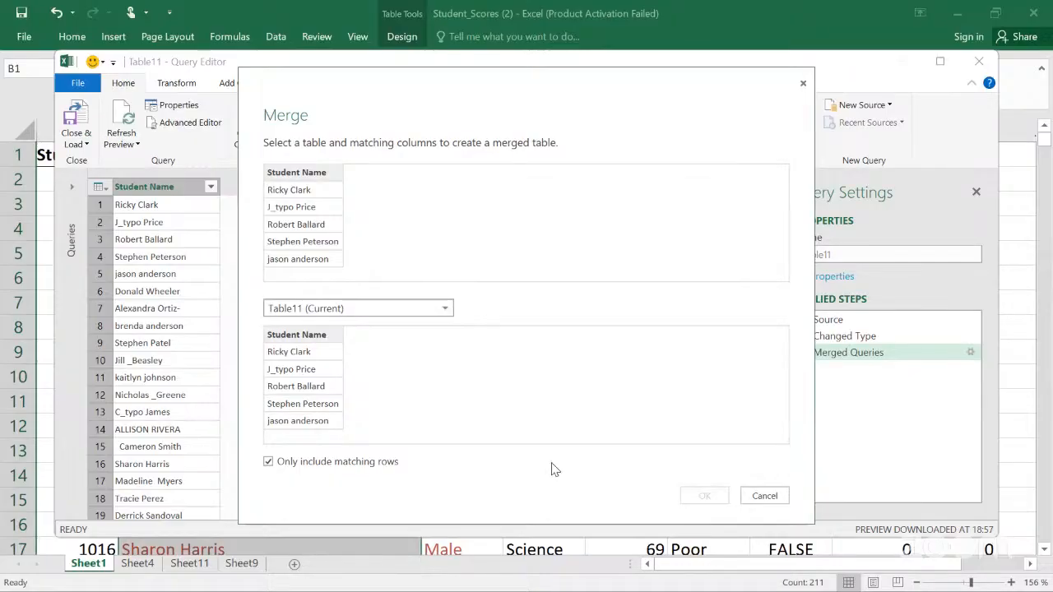
left_click(279, 465)
left_click(804, 85)
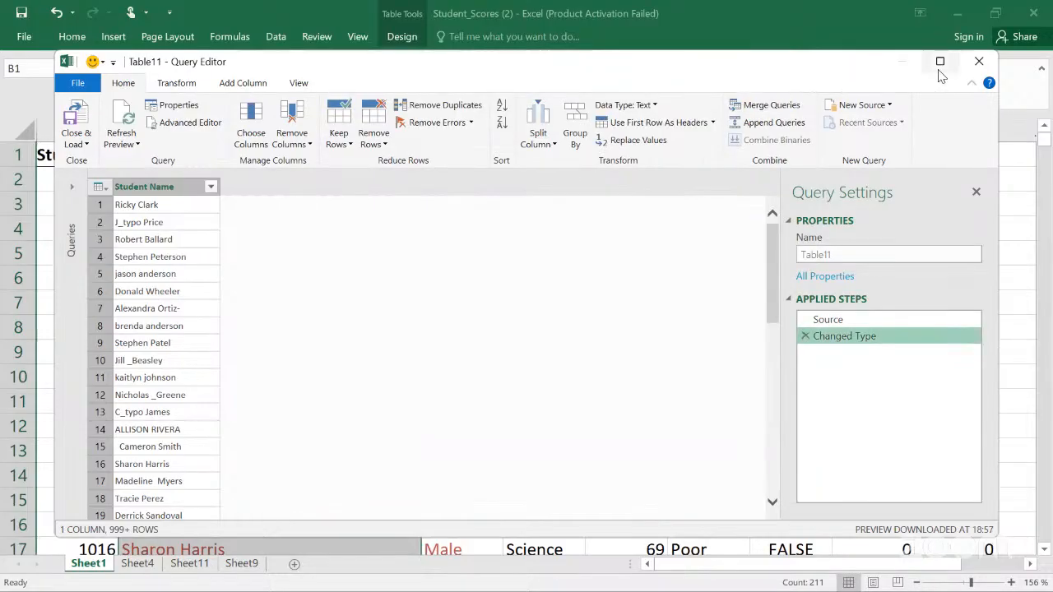
left_click(980, 62)
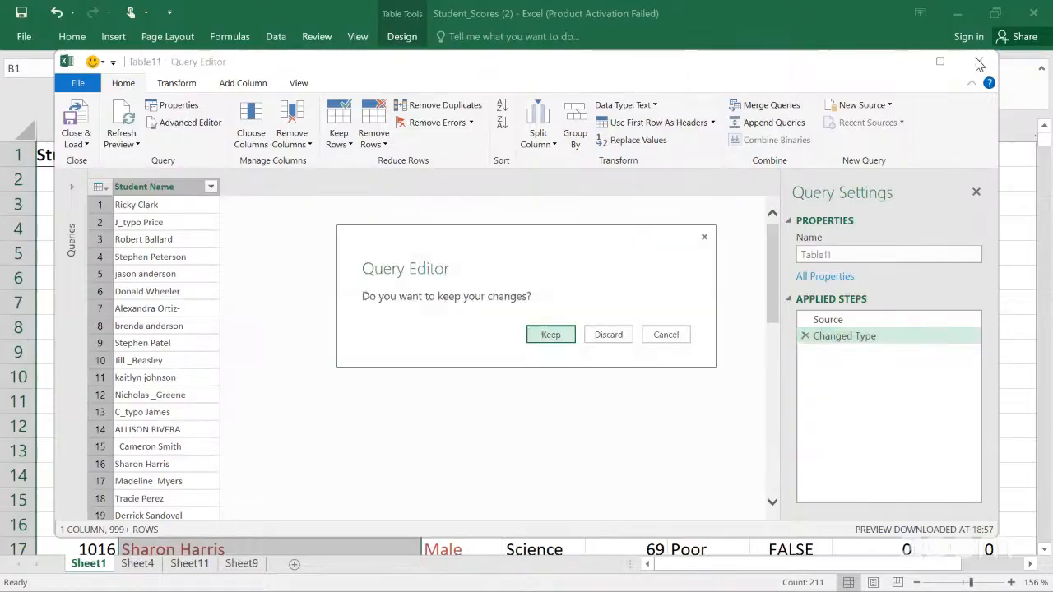
left_click(614, 334)
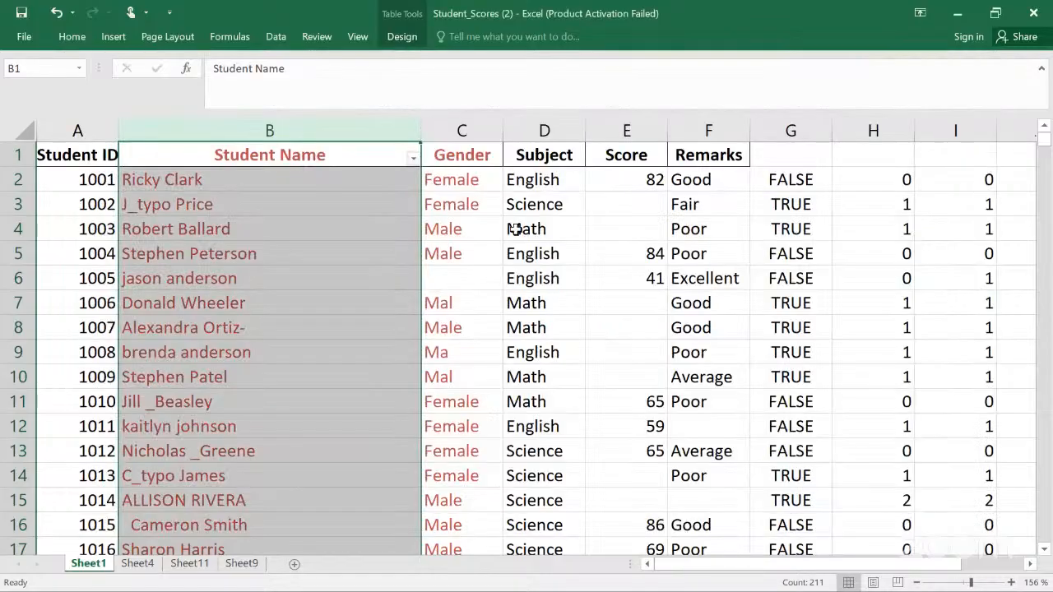
Step: Convert the Gender column ($C:$C) into a table with headers using From Table, closing the query without keeping changes
left_click(306, 127)
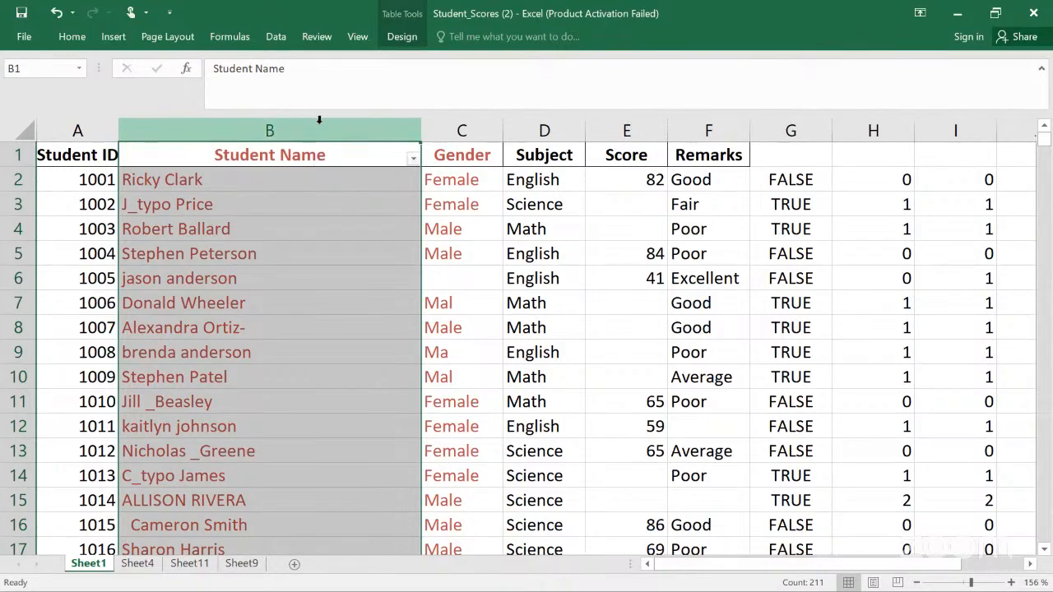
left_click(434, 125)
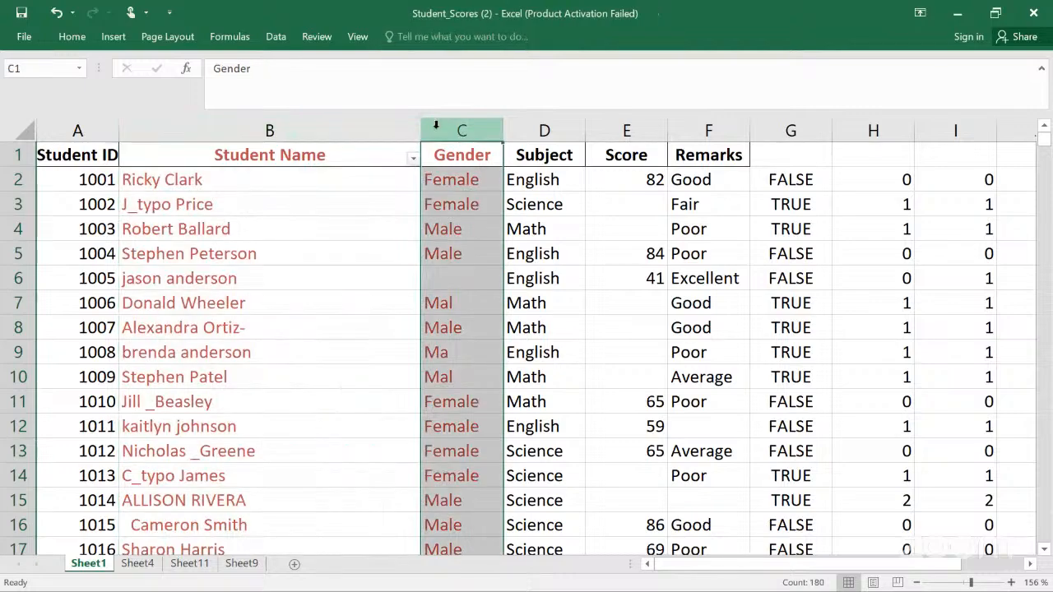
left_click(294, 123)
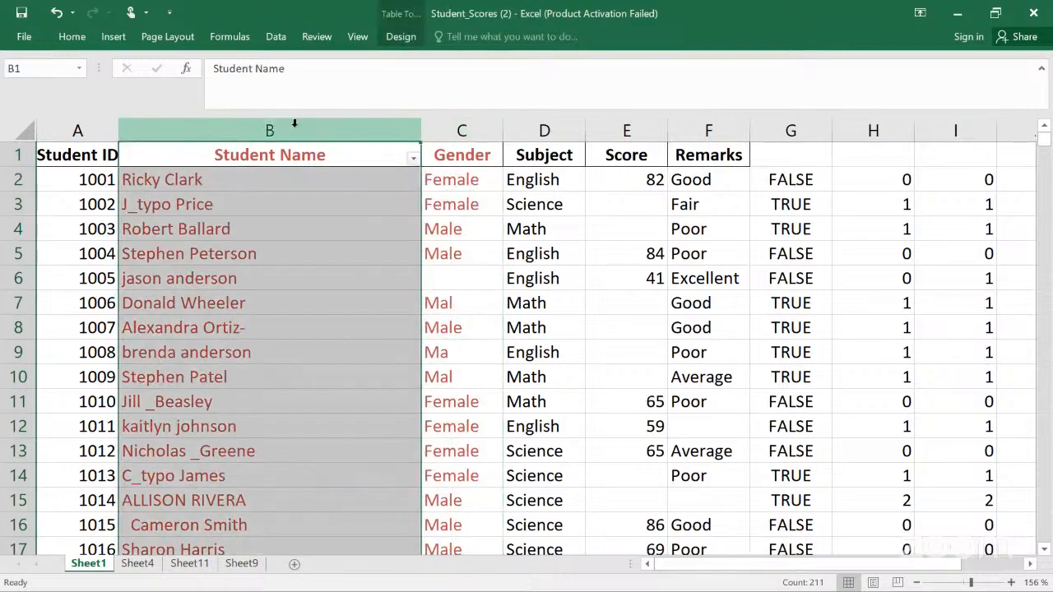
left_click(435, 121, "ctrl")
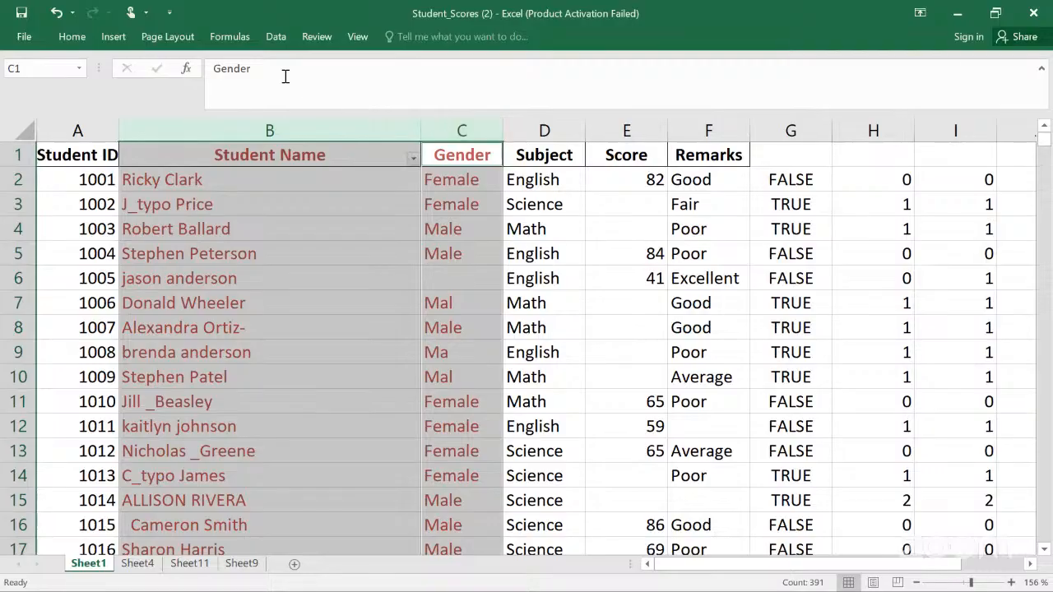
left_click(274, 38)
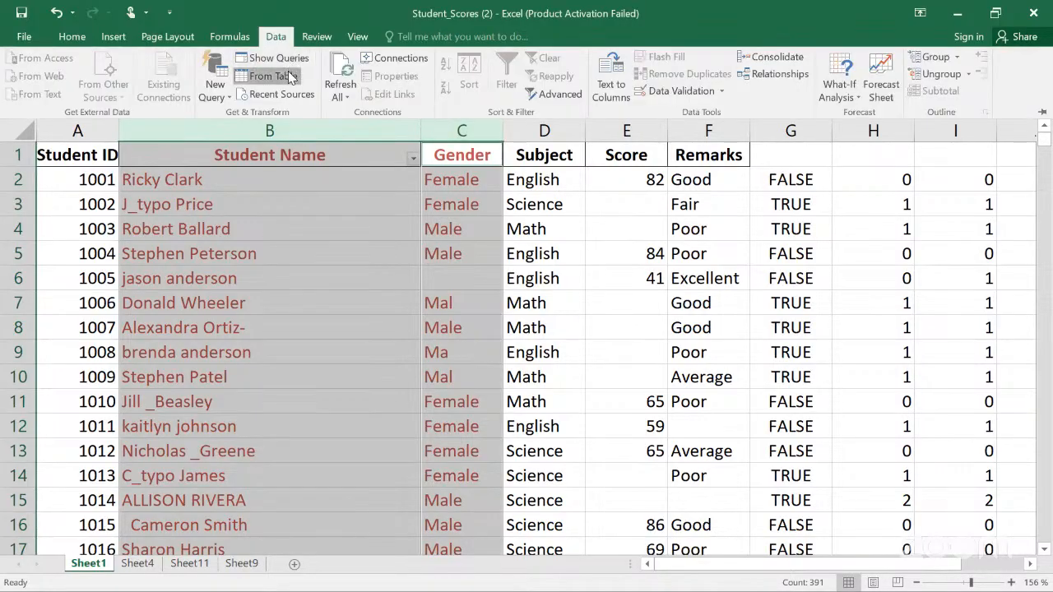
left_click(290, 76)
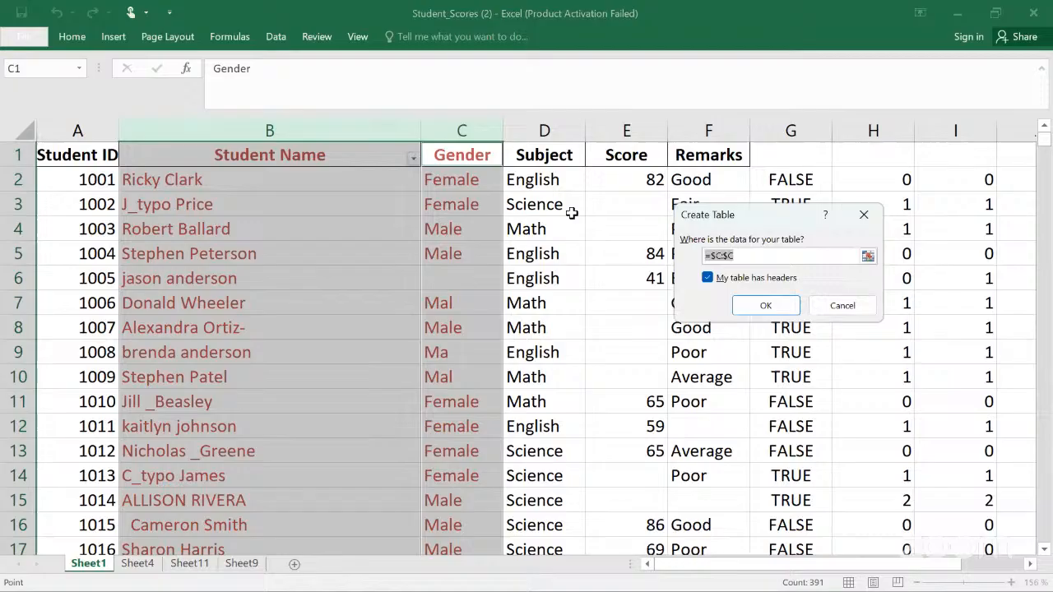
left_click(765, 306)
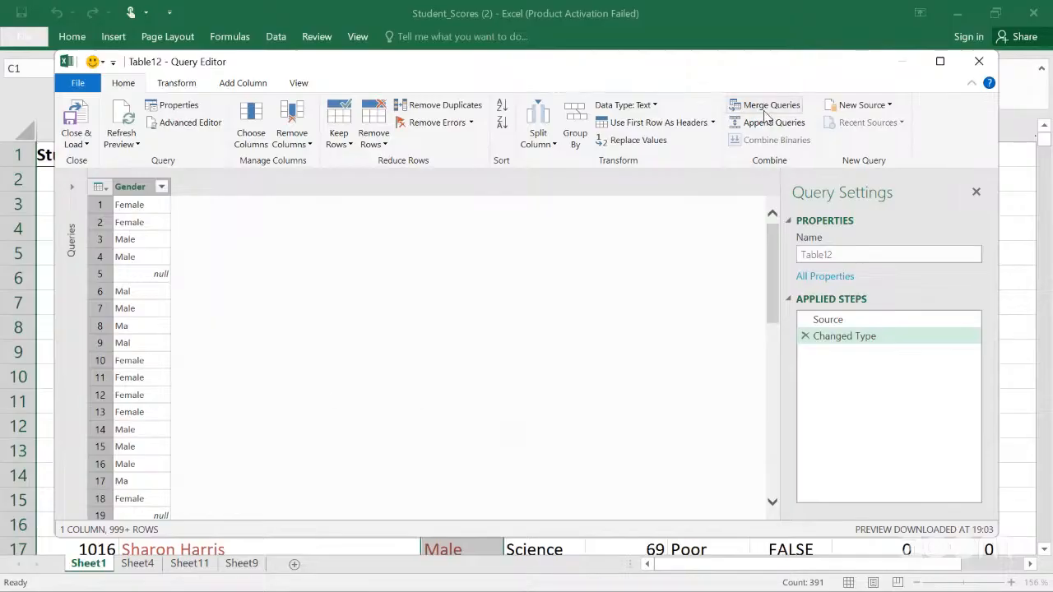
left_click(976, 61)
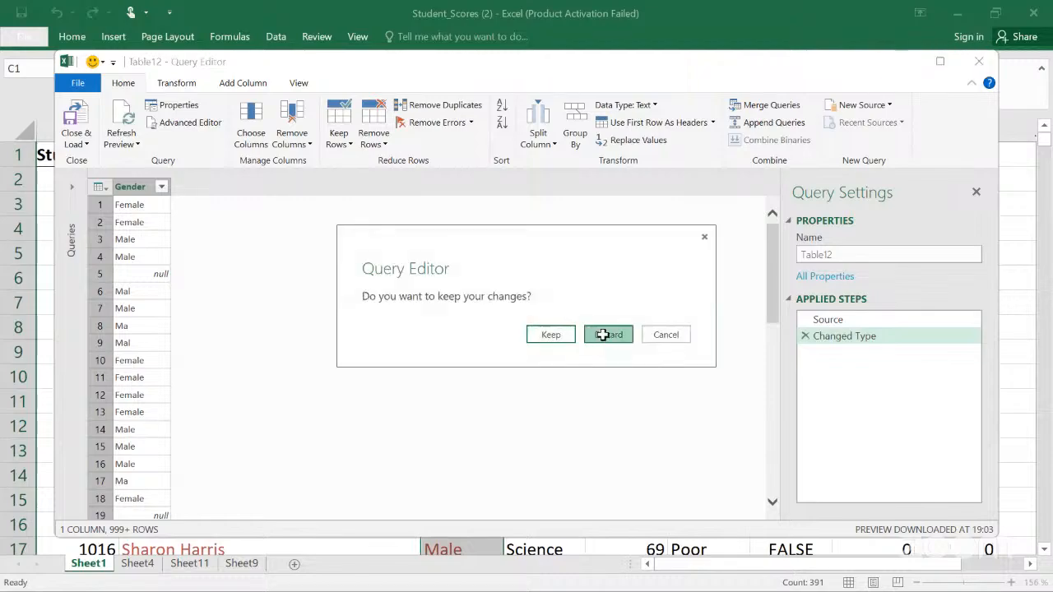
left_click(603, 334)
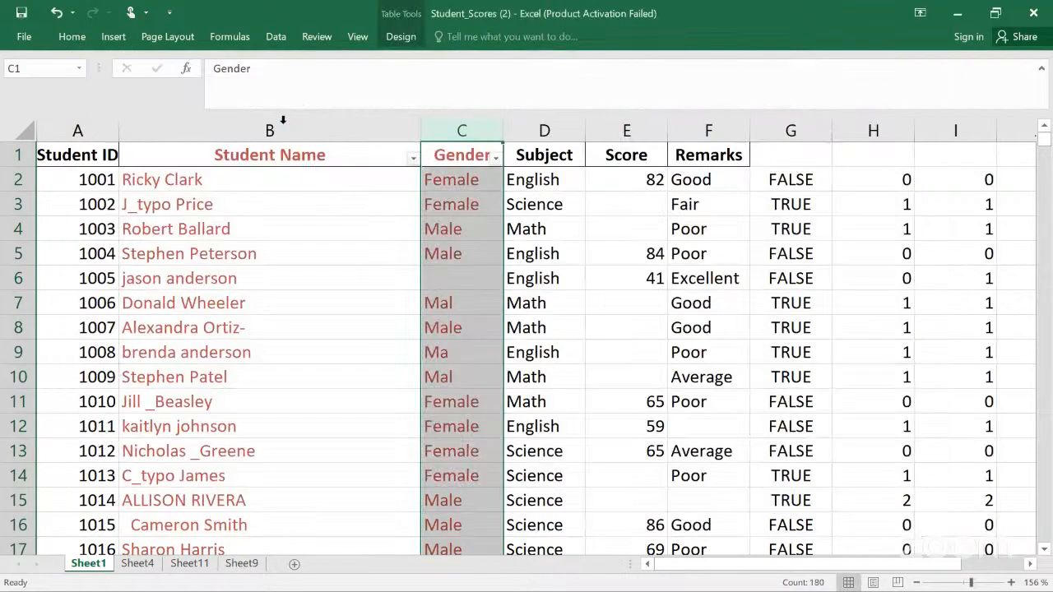
Step: Reopen the Gender column in the Query Editor and scroll through its gender values
left_click(284, 123, "shift")
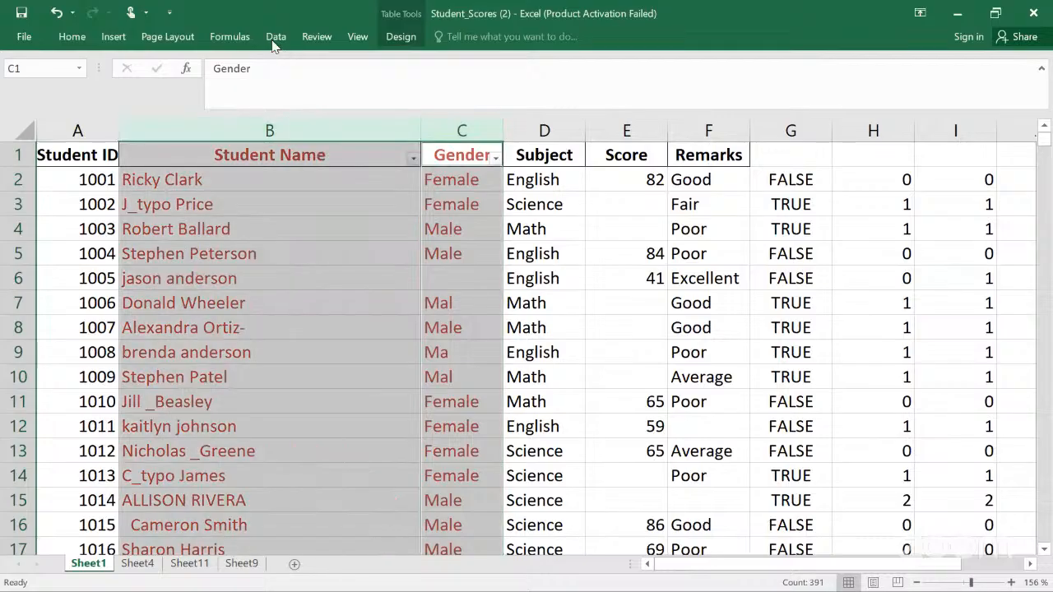
left_click(275, 38)
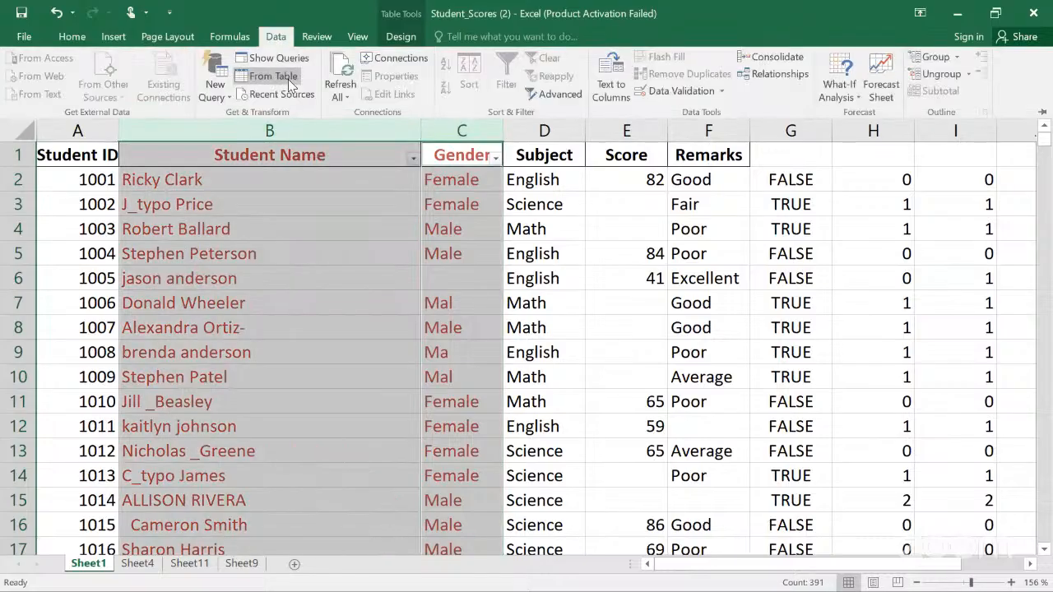
left_click(289, 80)
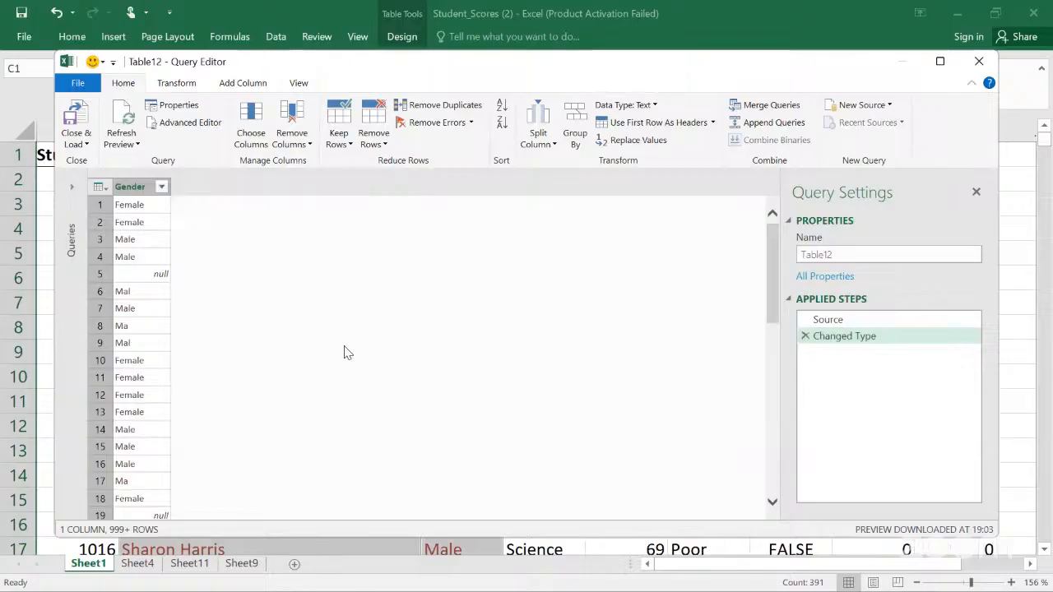
scroll(346, 352, "down", 13)
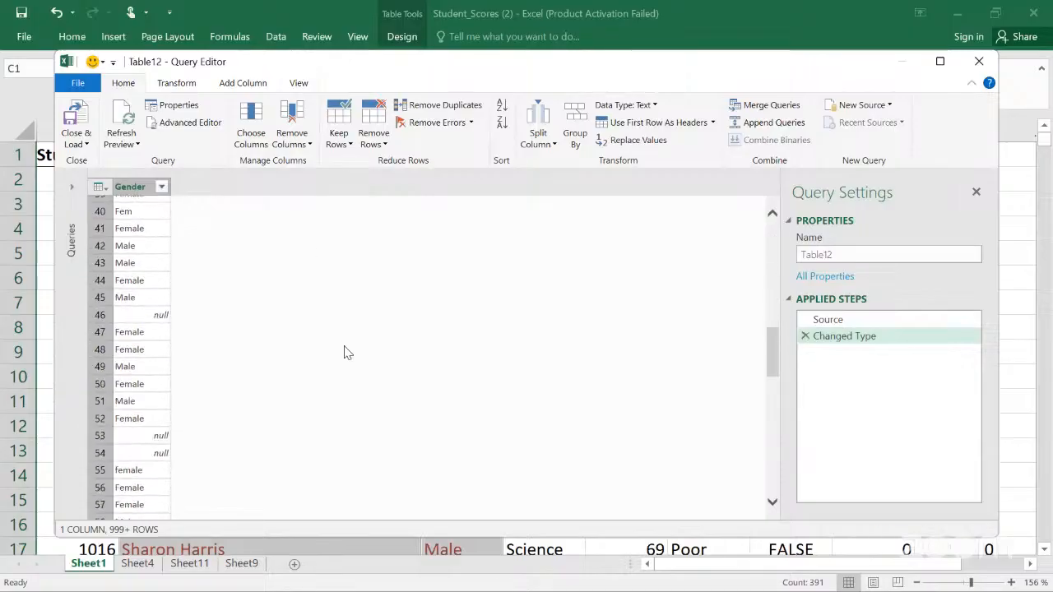
scroll(344, 352, "down", 11)
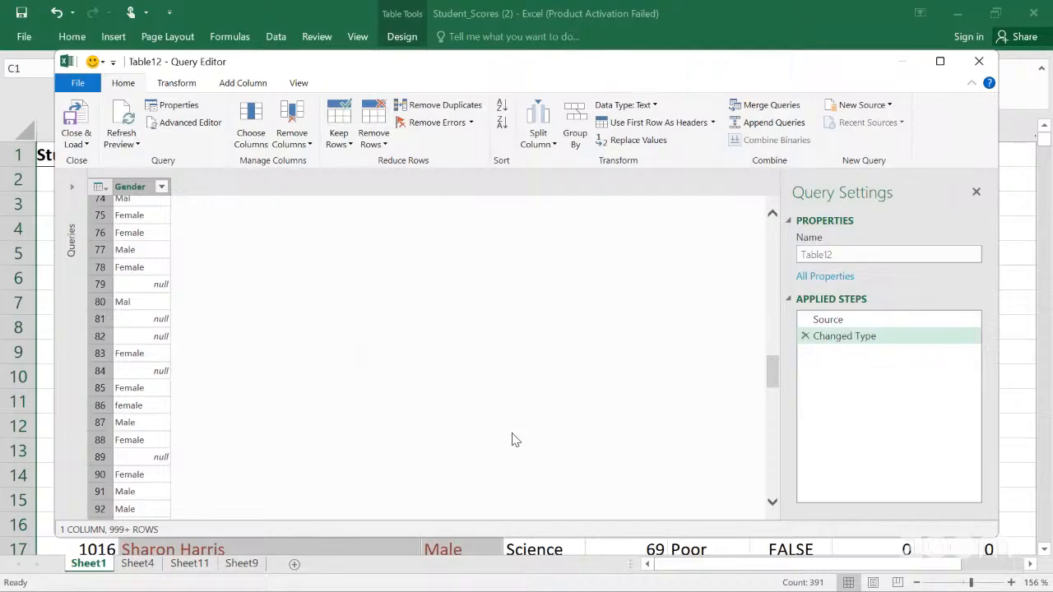
scroll(511, 439, "up", 16)
left_click(82, 195)
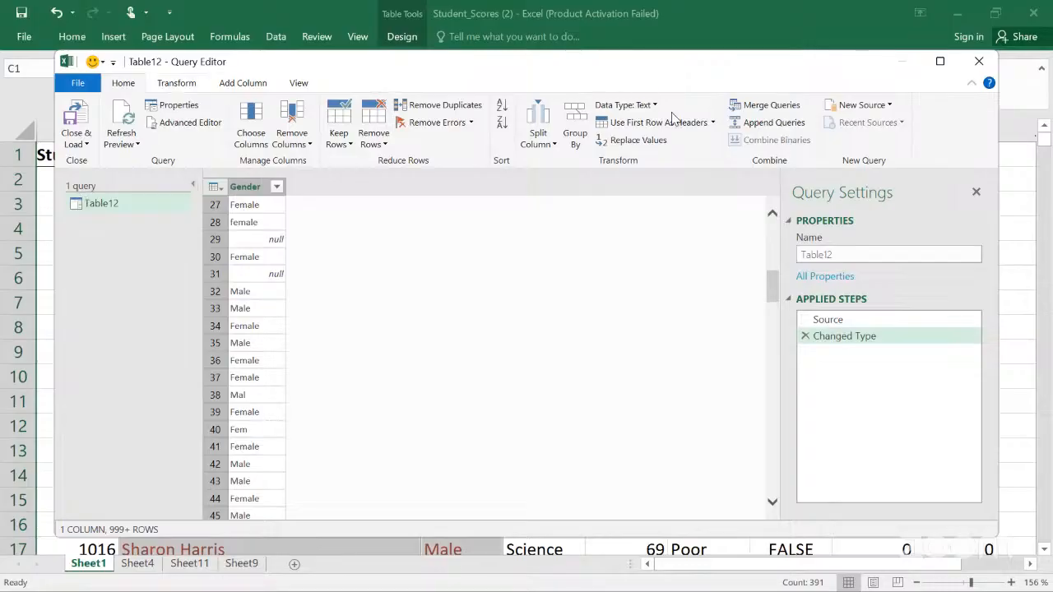
left_click(743, 113)
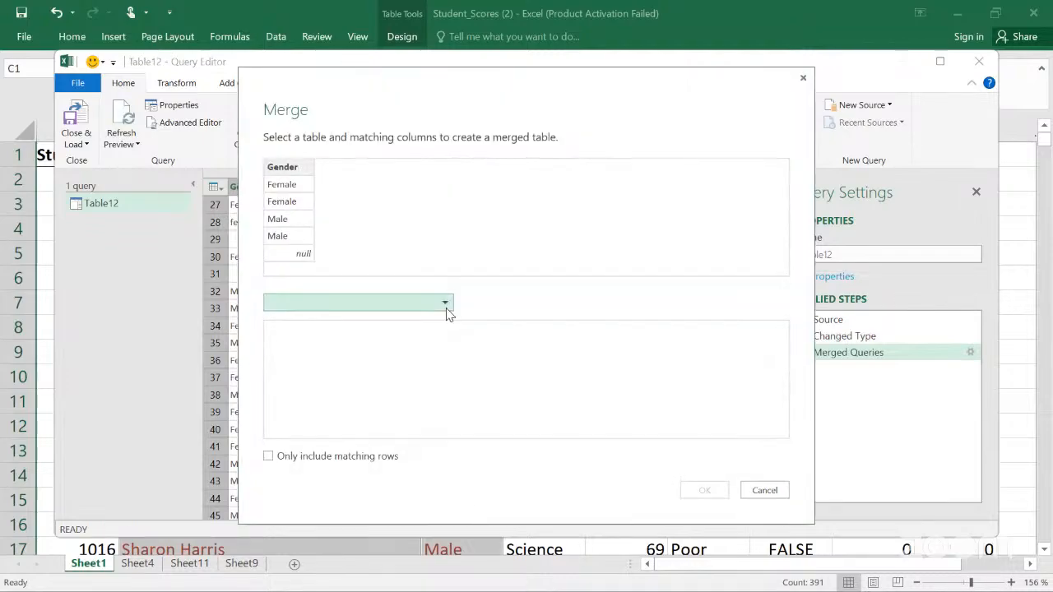
left_click(804, 80)
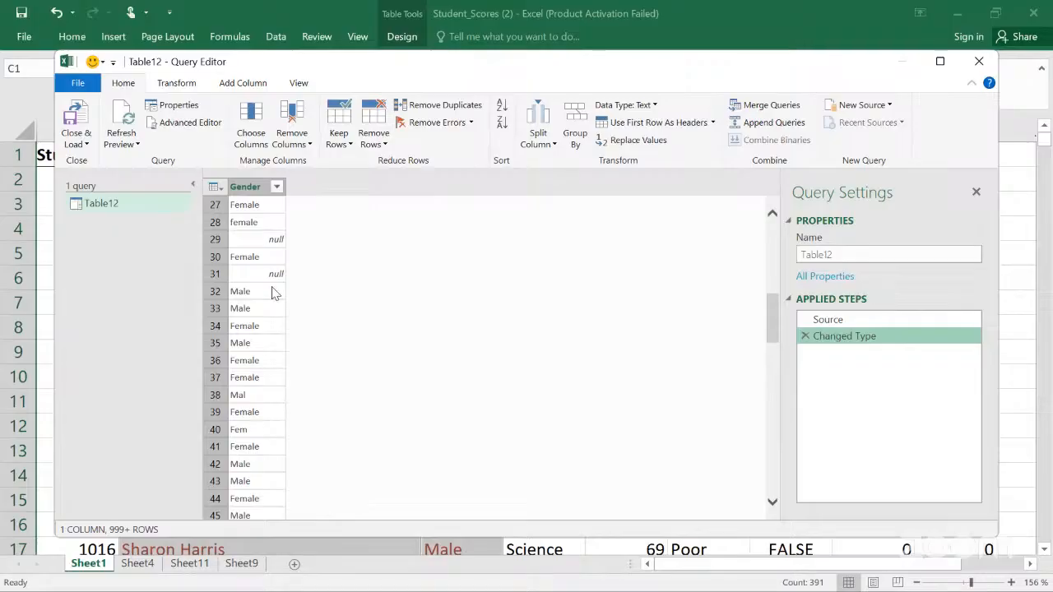
left_click(187, 186)
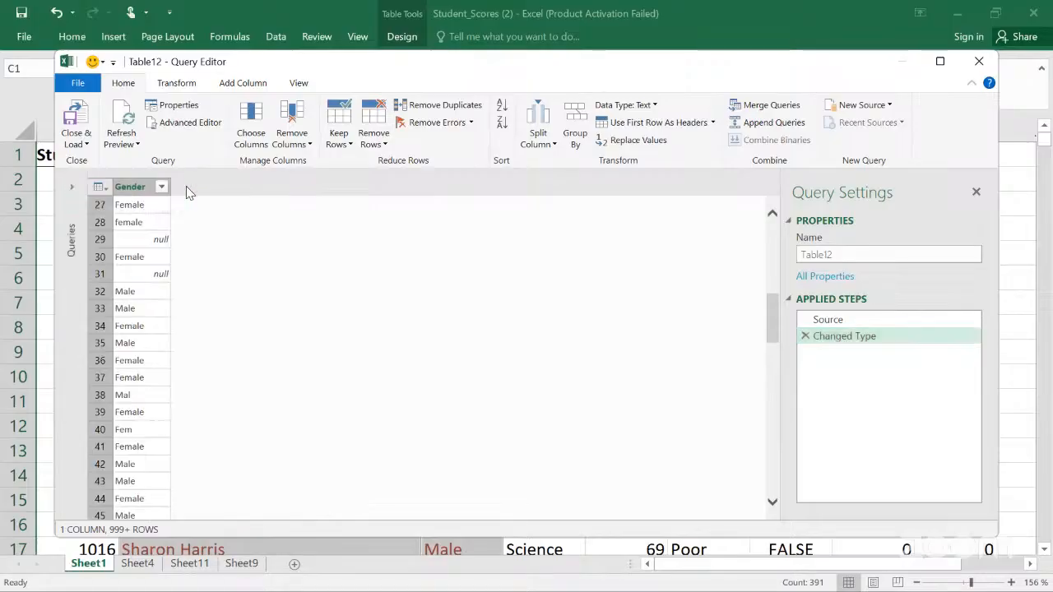
left_click(97, 190)
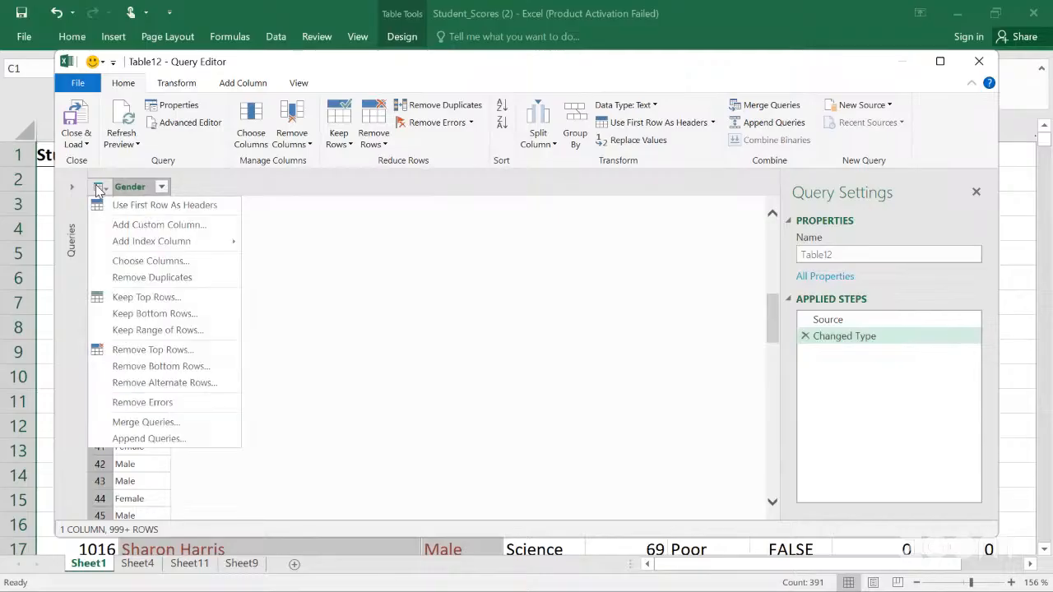
left_click(346, 336)
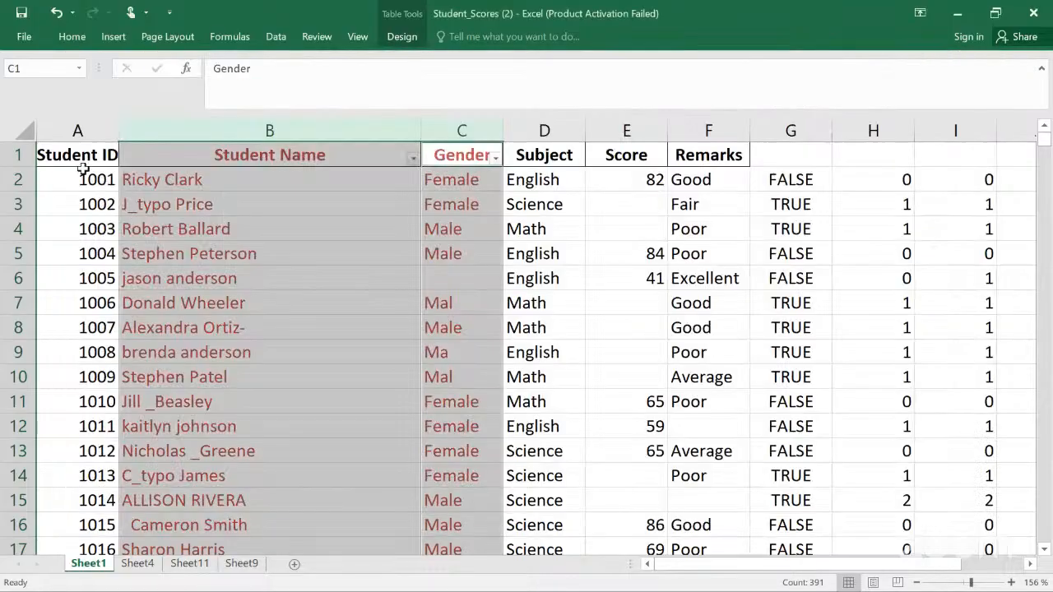
Step: Split the Student Name column at spaces with Text to Columns, replacing the existing data in the neighbouring column
left_click(154, 126)
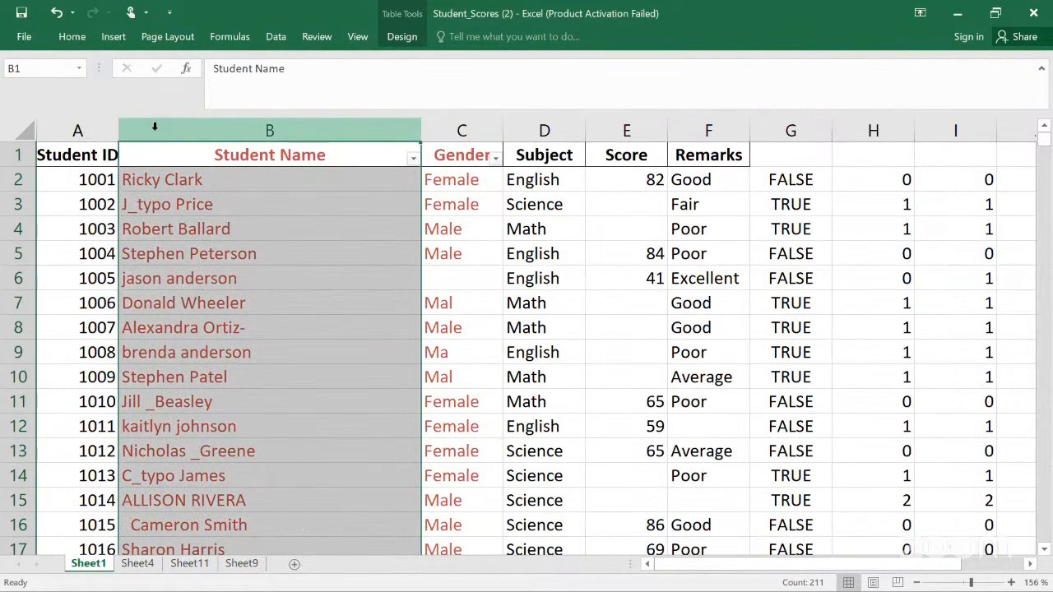
left_click(451, 120, "ctrl")
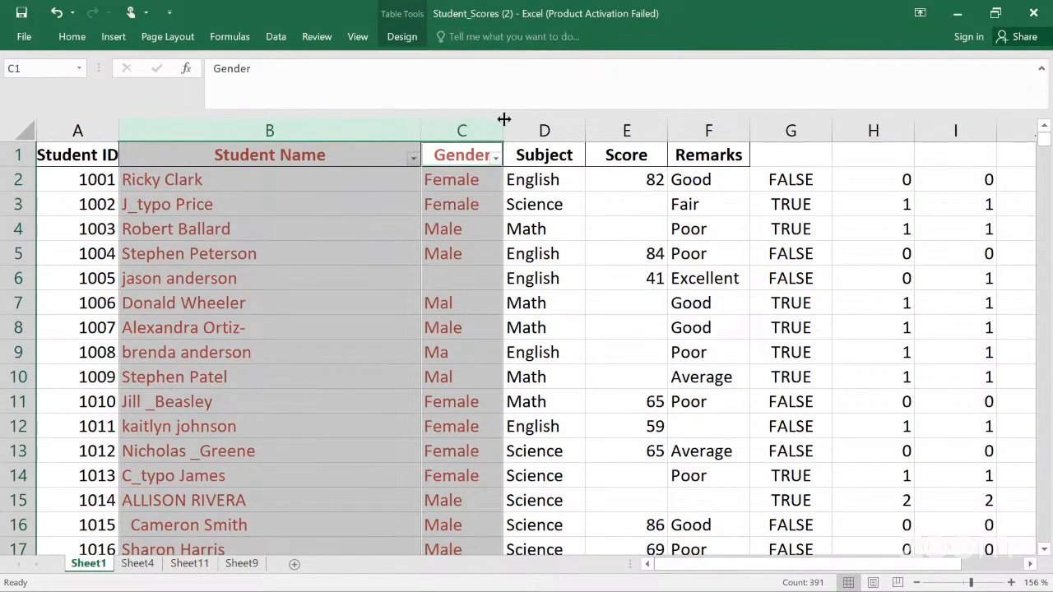
left_click(369, 188)
left_click(292, 130)
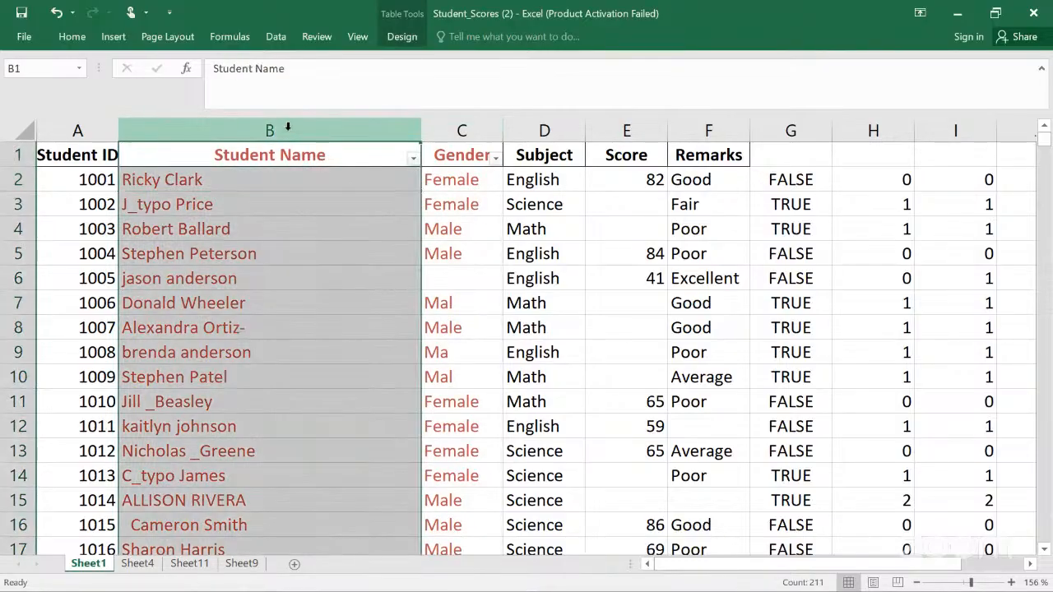
left_click(277, 40)
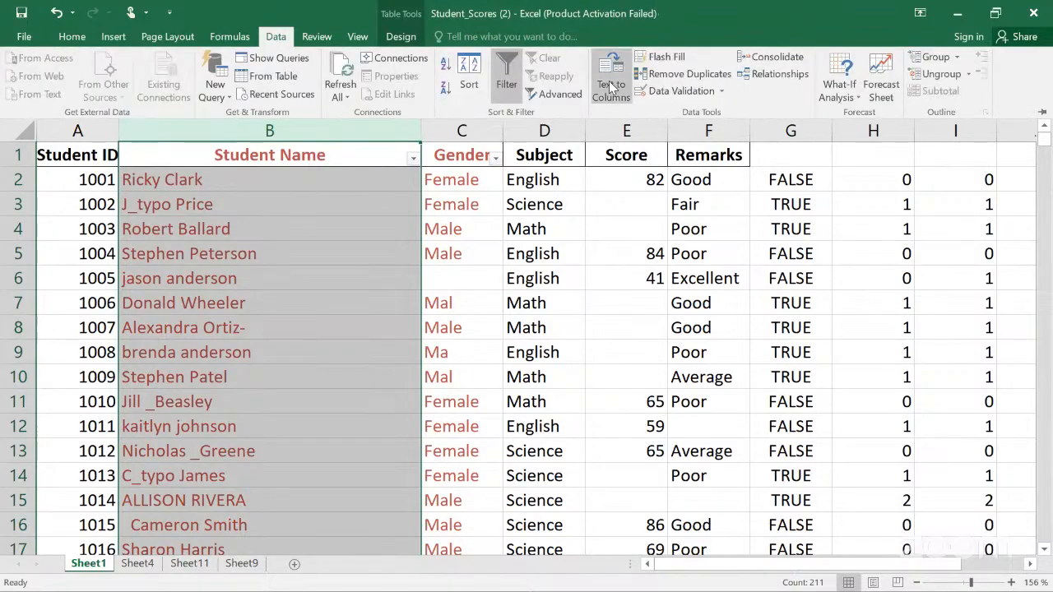
left_click(612, 86)
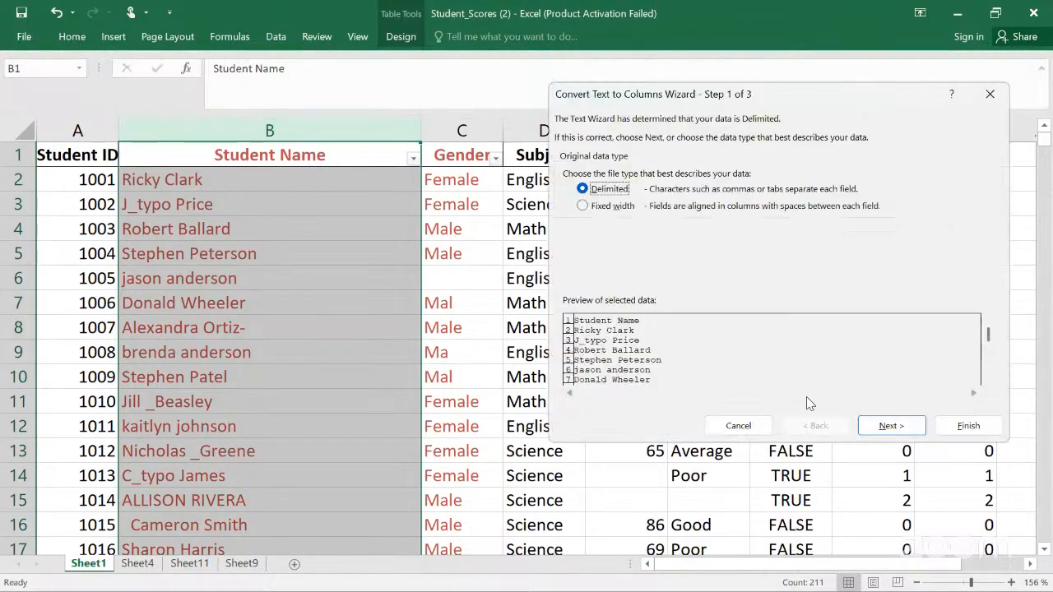
left_click(872, 428)
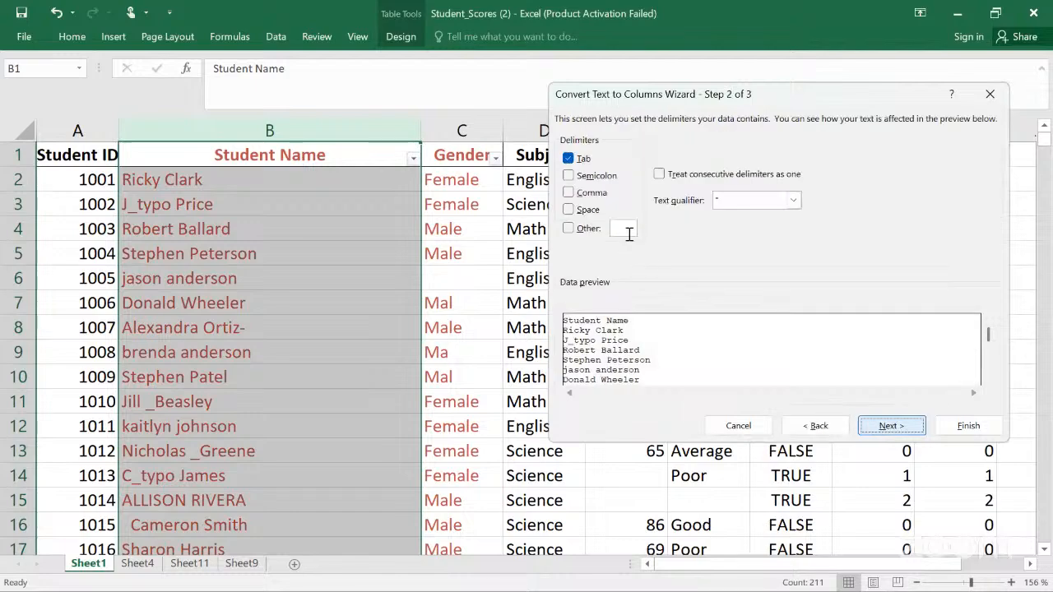
left_click(570, 209)
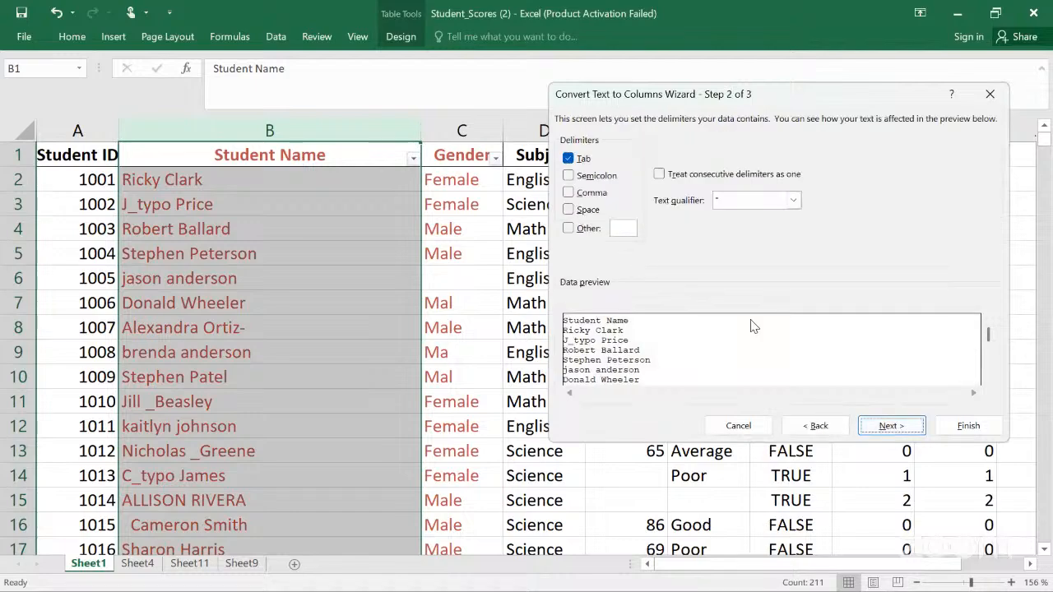
left_click(889, 427)
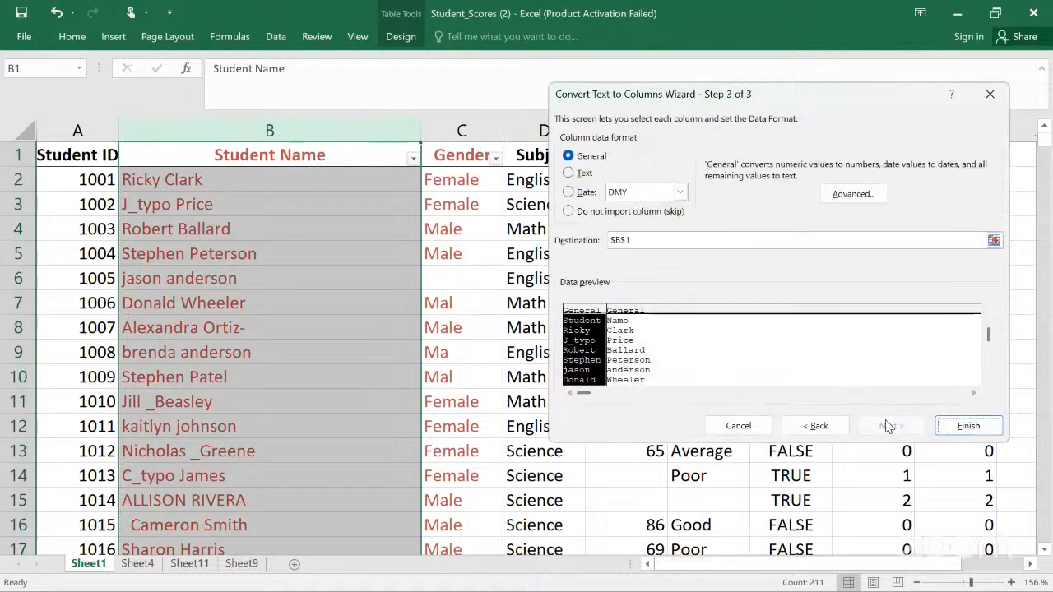
left_click(969, 428)
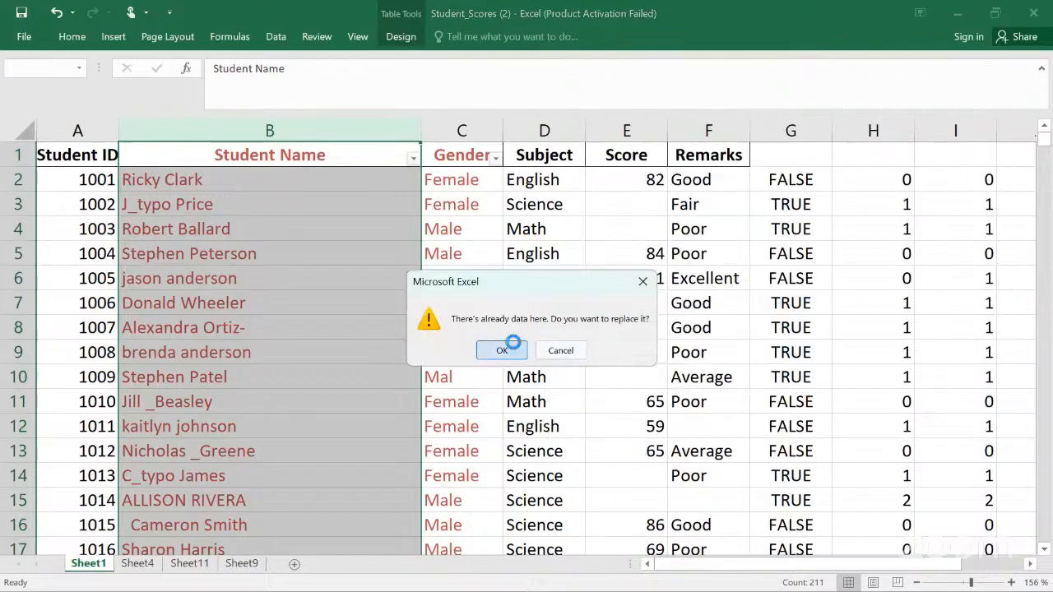
left_click(504, 349)
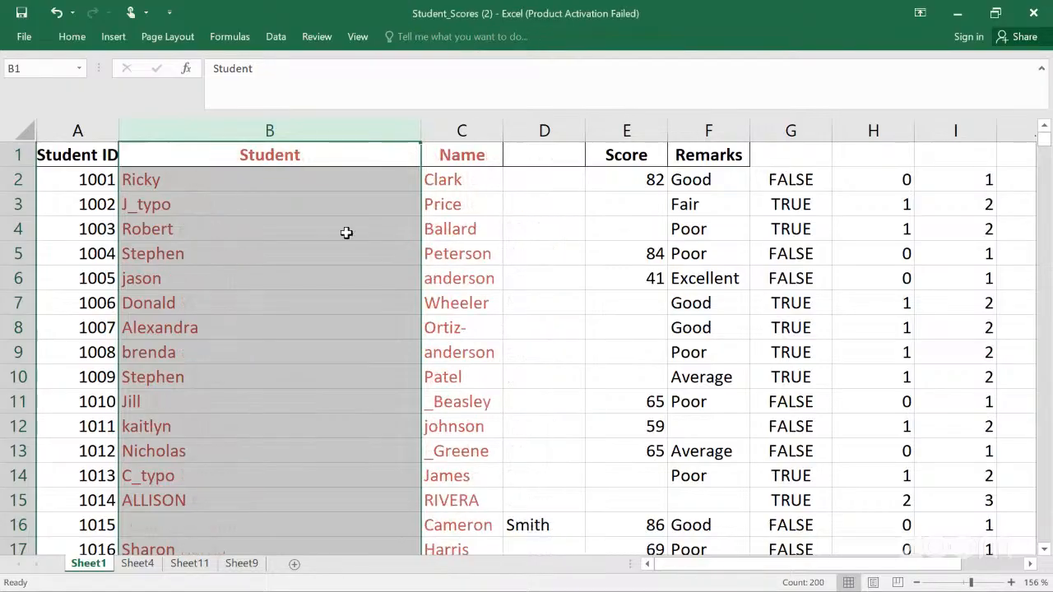
left_click(343, 231)
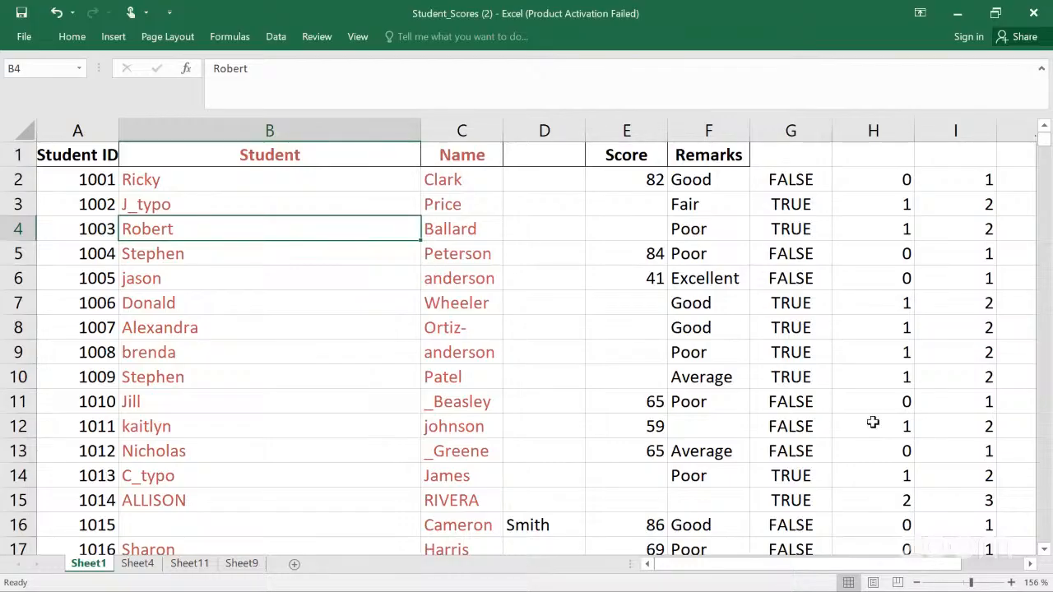
scroll(873, 422, "right", 3)
scroll(873, 422, "left", 4)
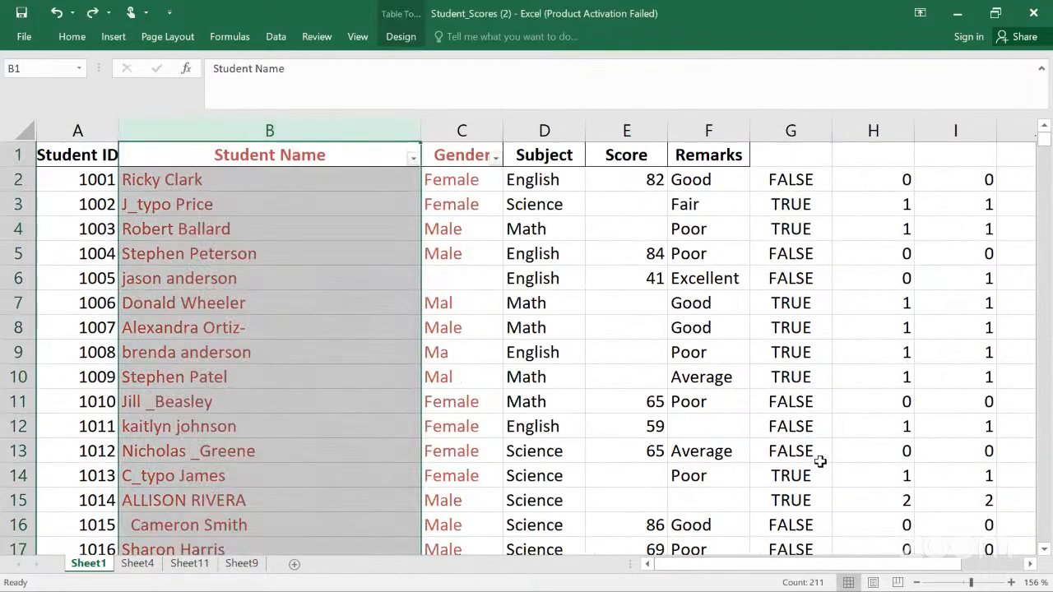
Step: Insert two blank columns between the Student Name and Gender columns
left_click(461, 125)
right_click(463, 128)
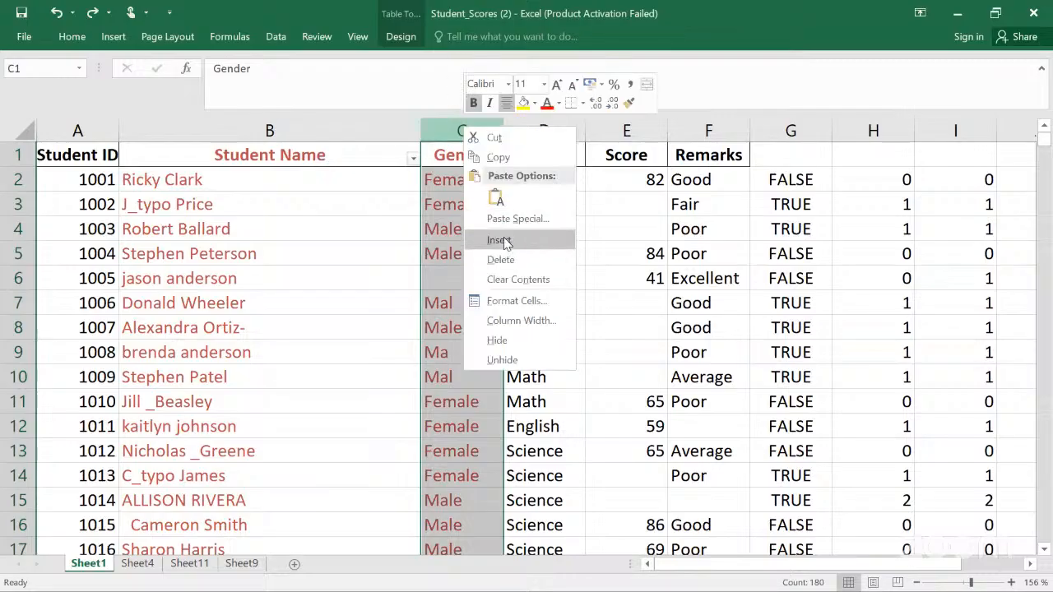
left_click(499, 240)
left_click(366, 234)
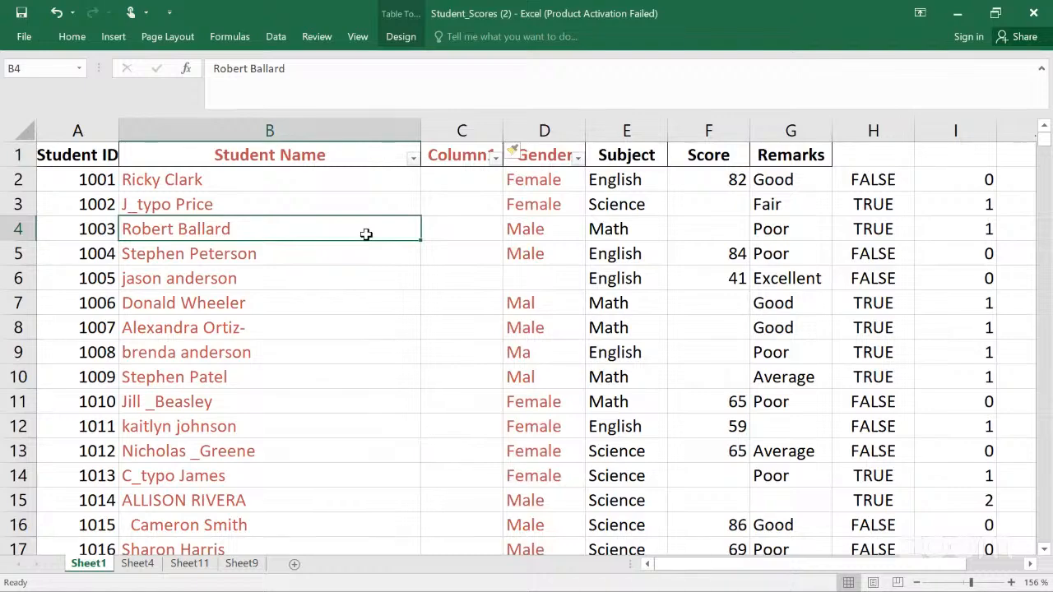
left_click_drag(543, 126, 540, 125)
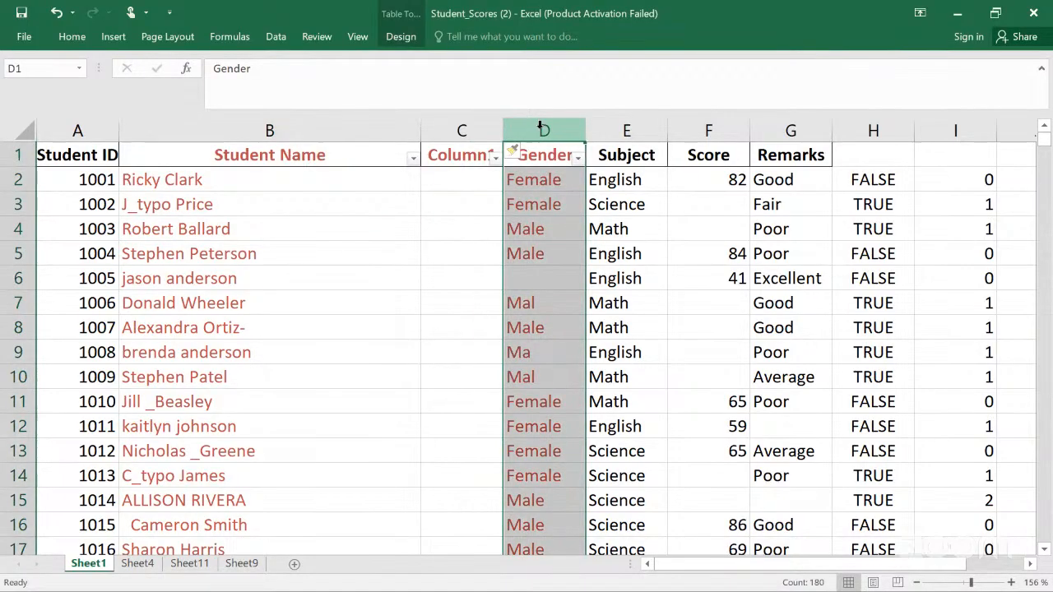
right_click(542, 128)
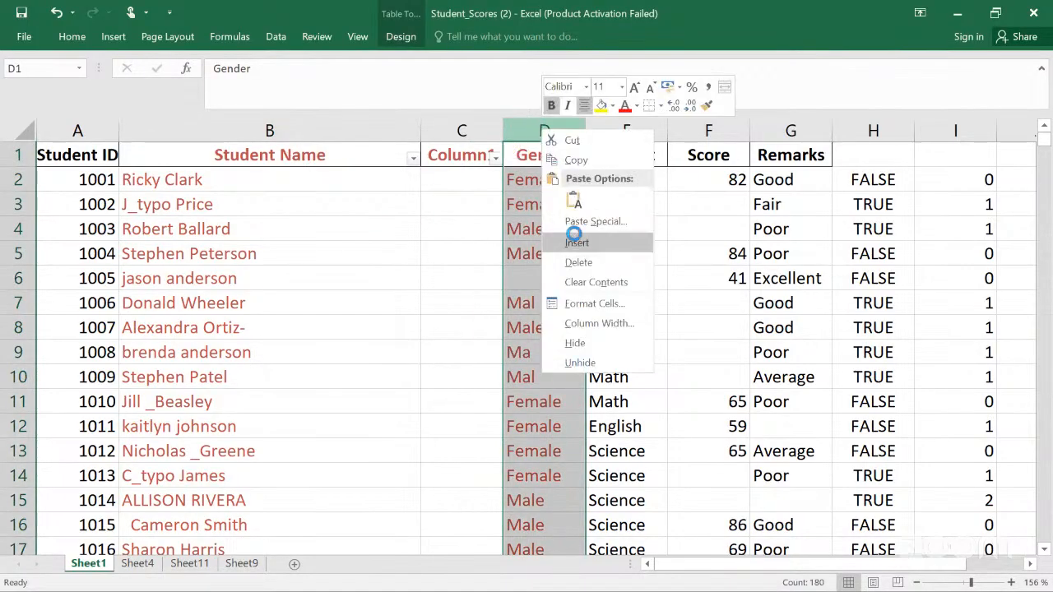
left_click(576, 242)
left_click(470, 240)
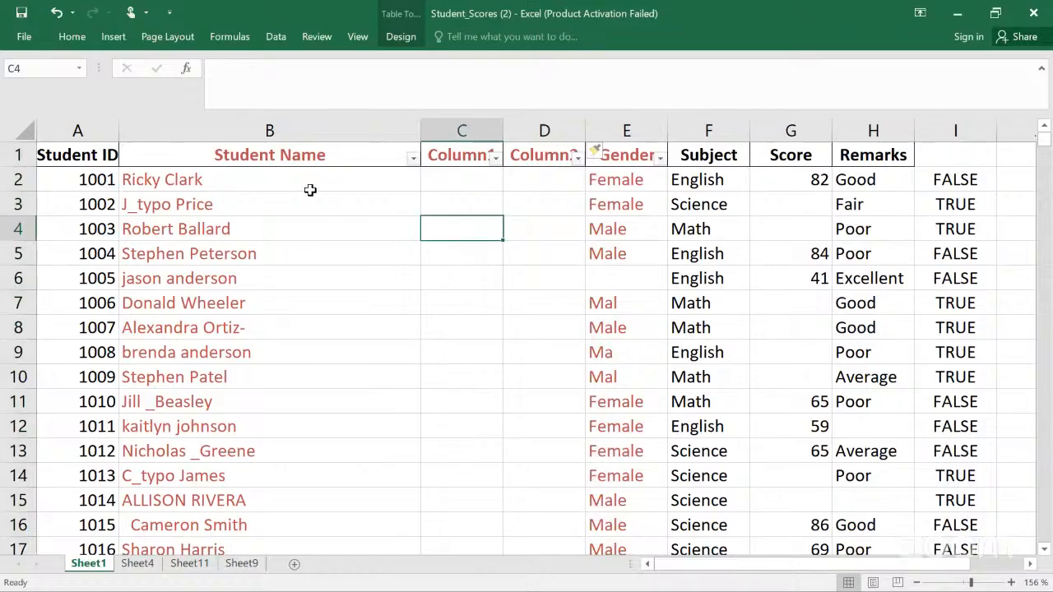
Step: Split the Student Name column at spaces into the new blank columns with Text to Columns, replacing their contents
left_click(256, 136)
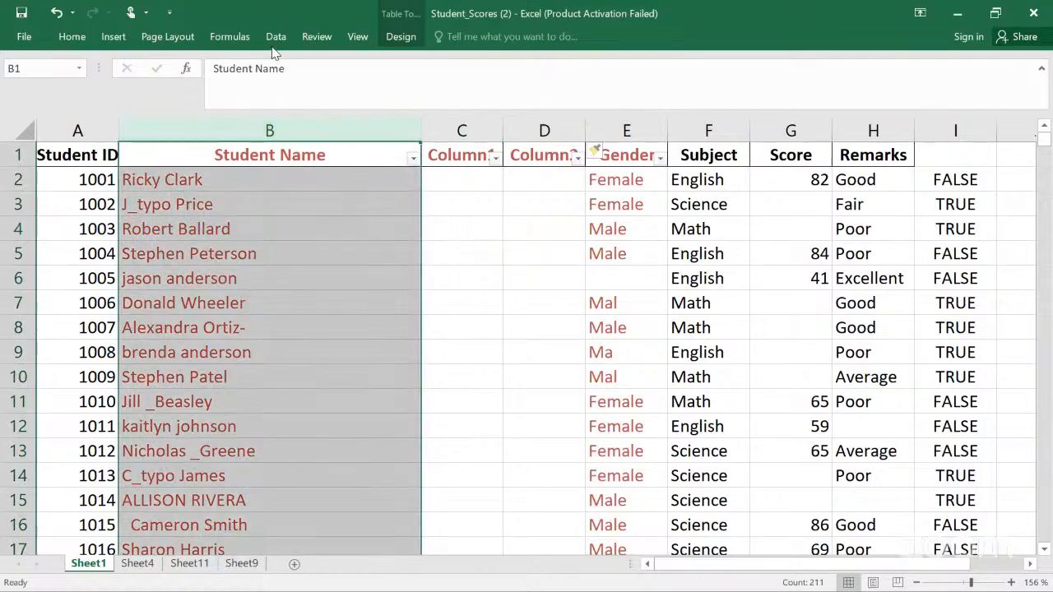
left_click(276, 38)
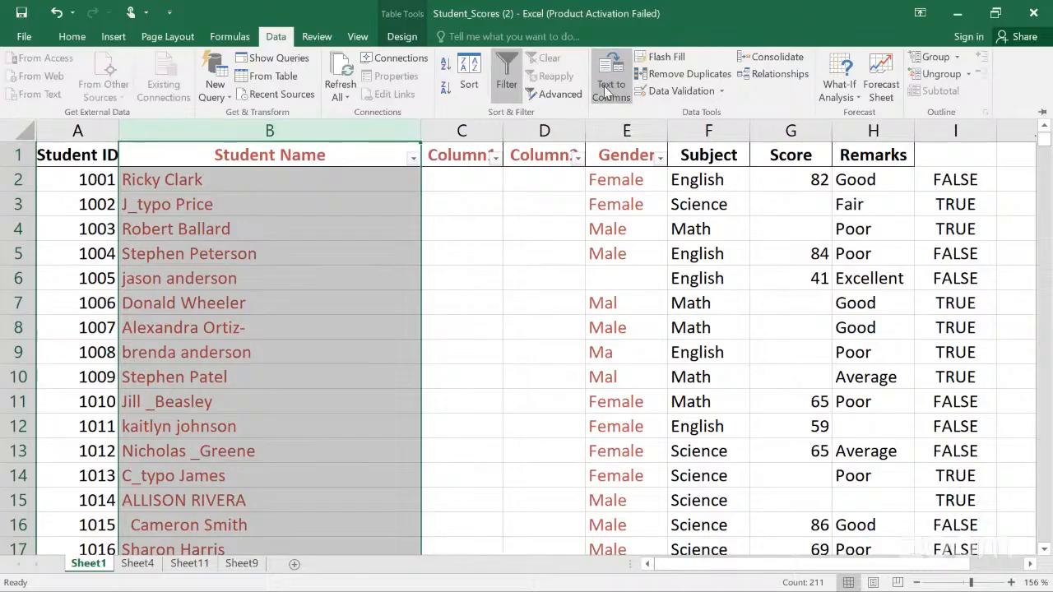
left_click(604, 86)
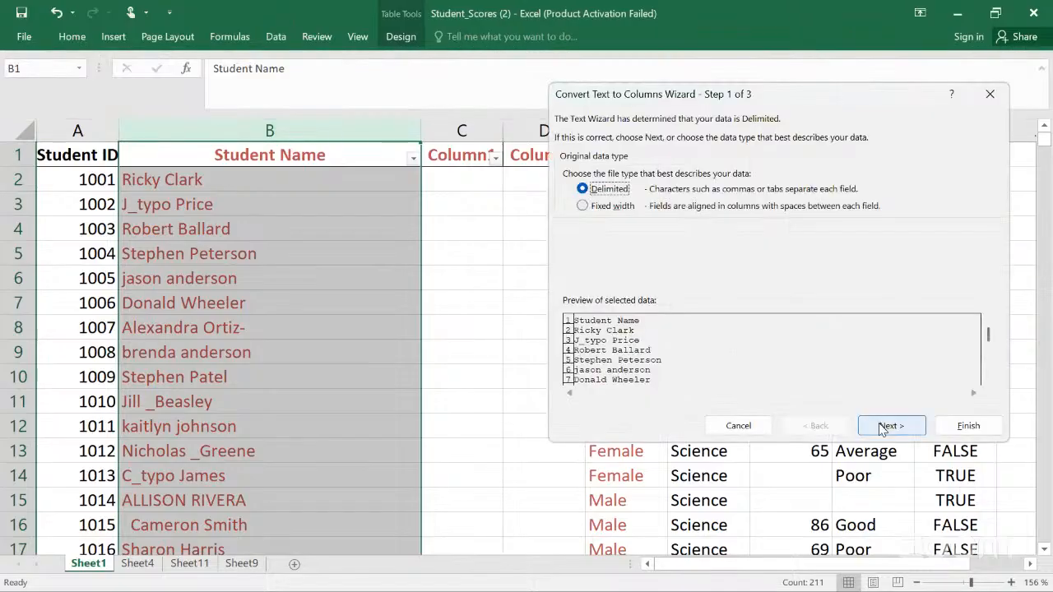
left_click(881, 428)
left_click(889, 427)
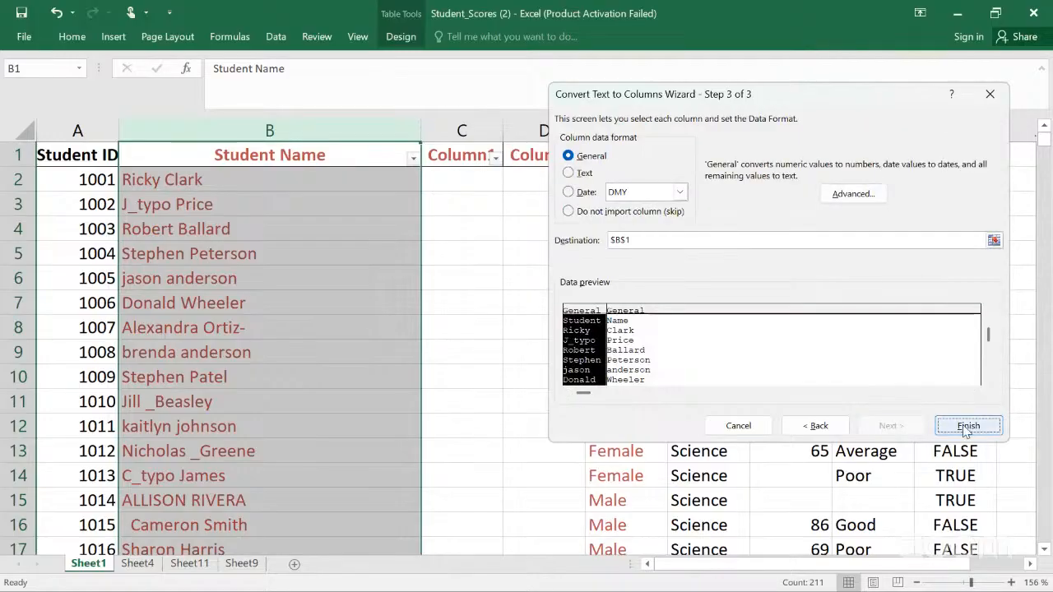
left_click(966, 431)
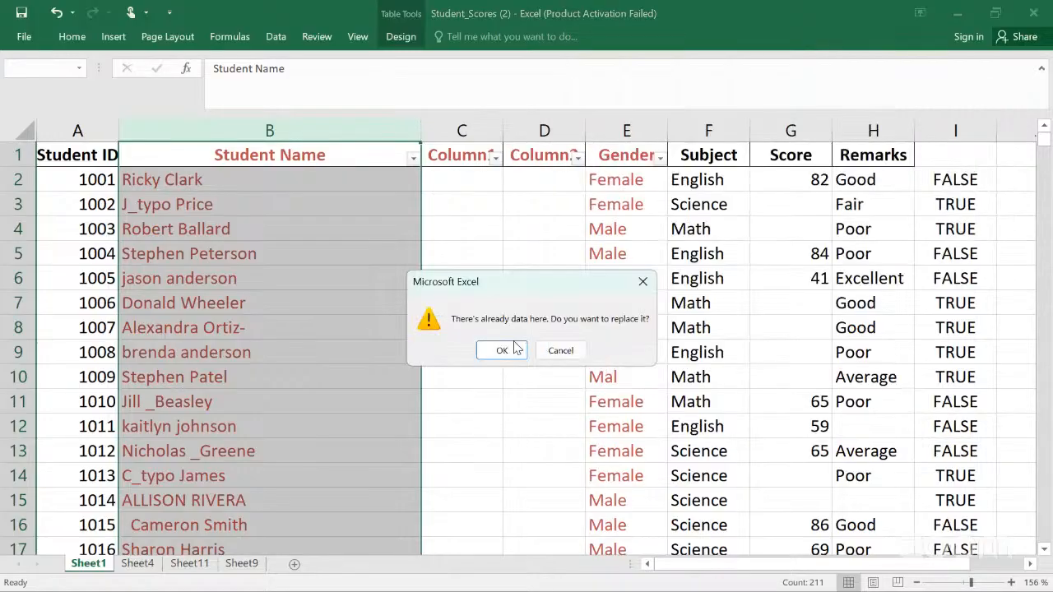
left_click(502, 351)
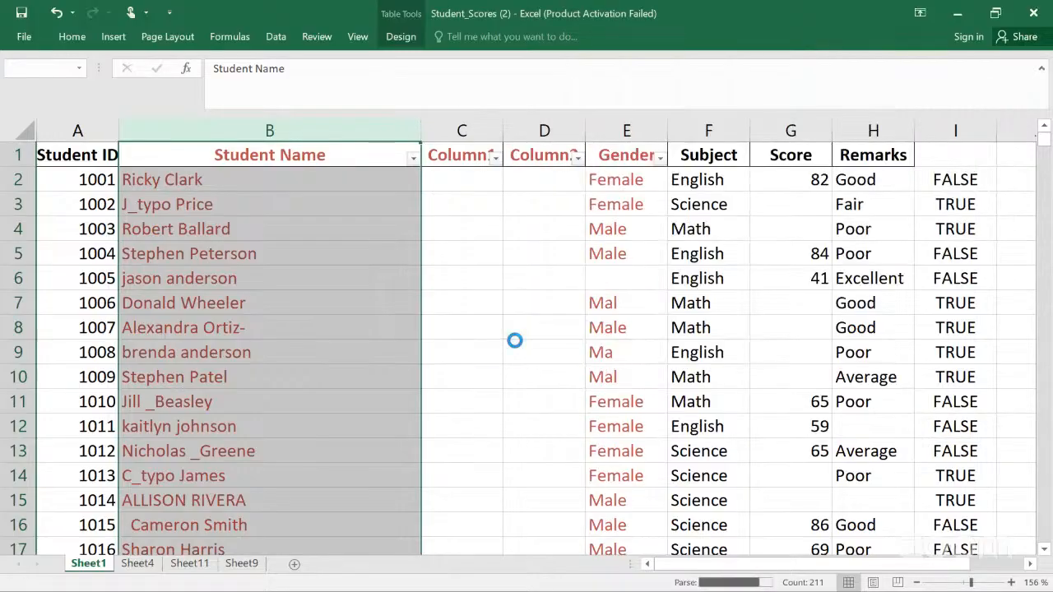
left_click(335, 259)
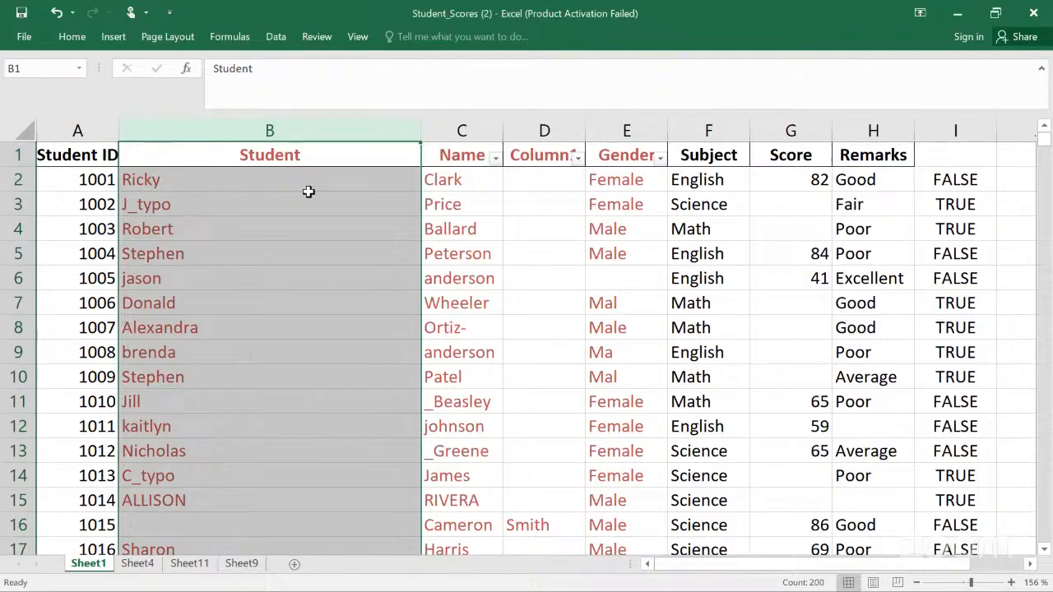
Step: Select the split name columns through Gender and load them into the Query Editor with From Table
left_click(280, 136)
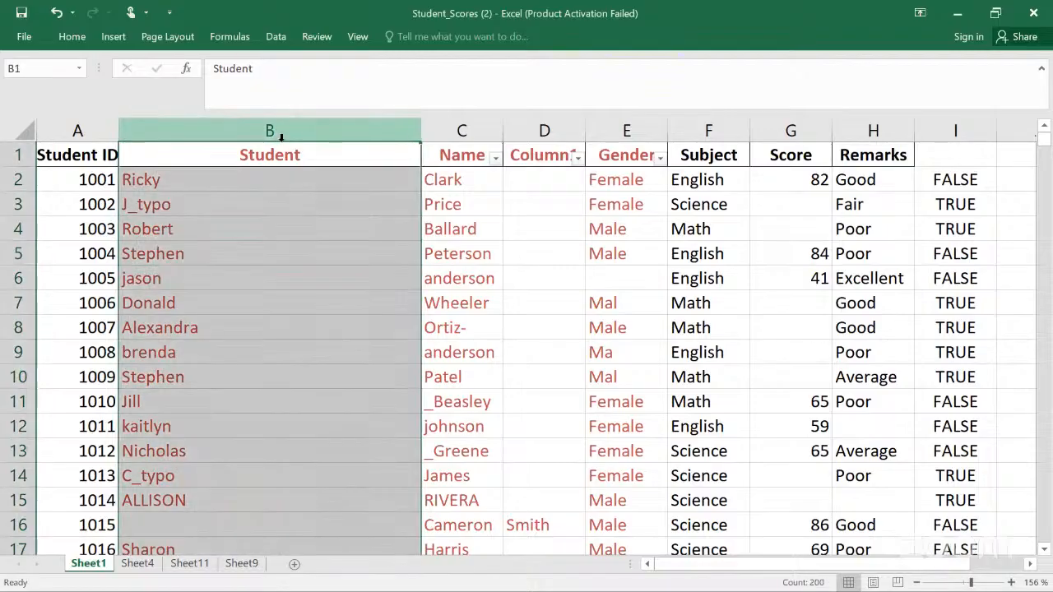
key("Right")
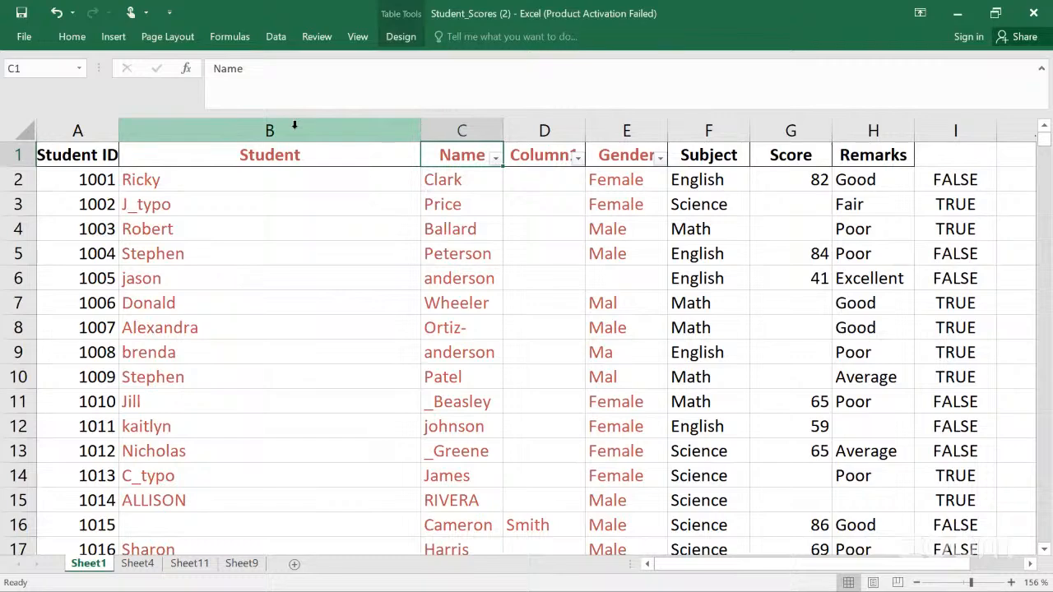
left_click(295, 126)
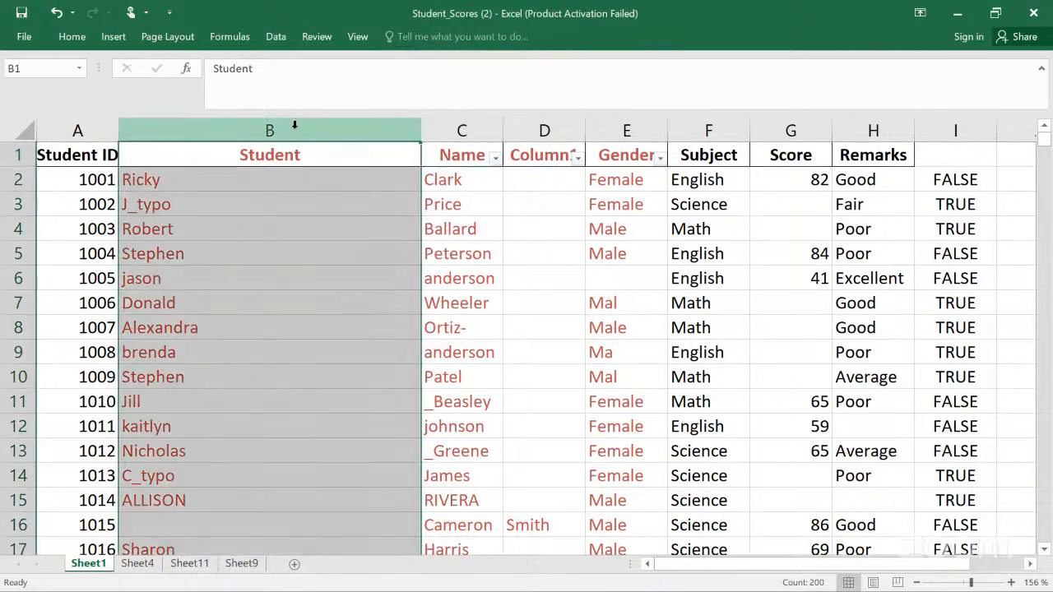
left_click(465, 123, "ctrl")
left_click(547, 125, "ctrl")
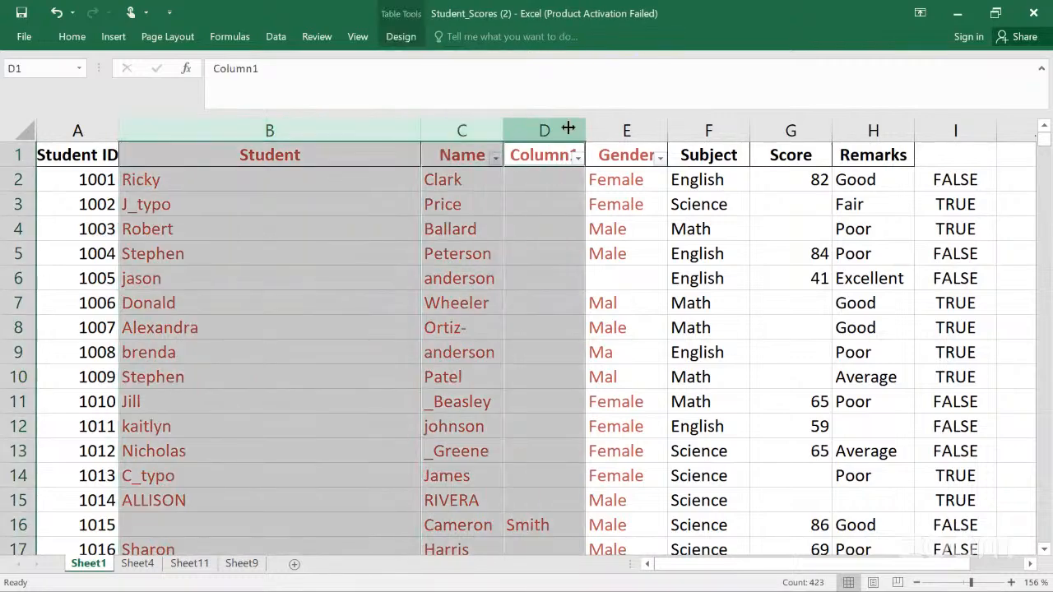
left_click(614, 125, "ctrl")
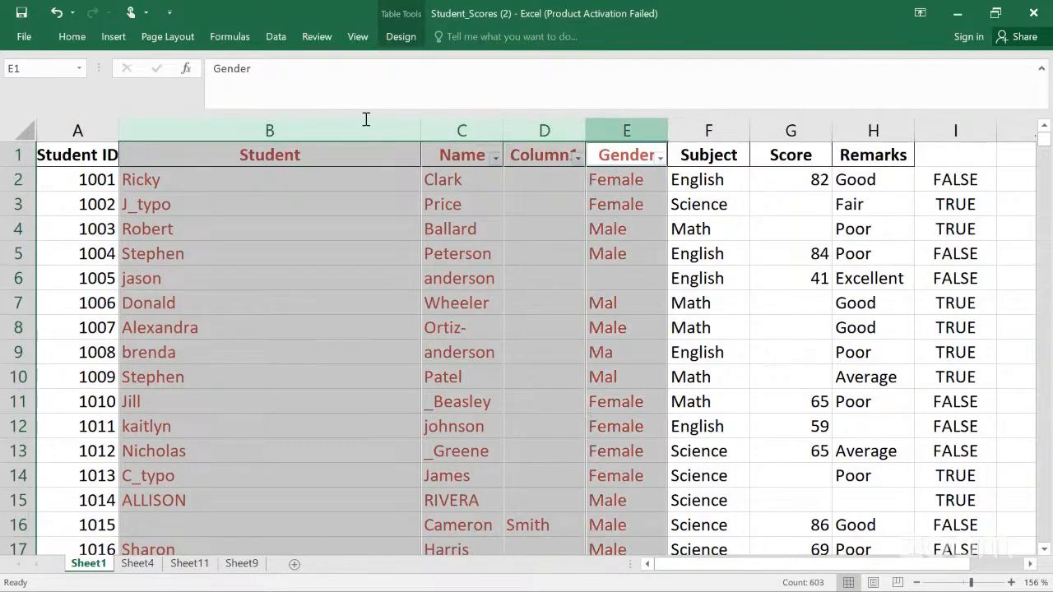
left_click(269, 45)
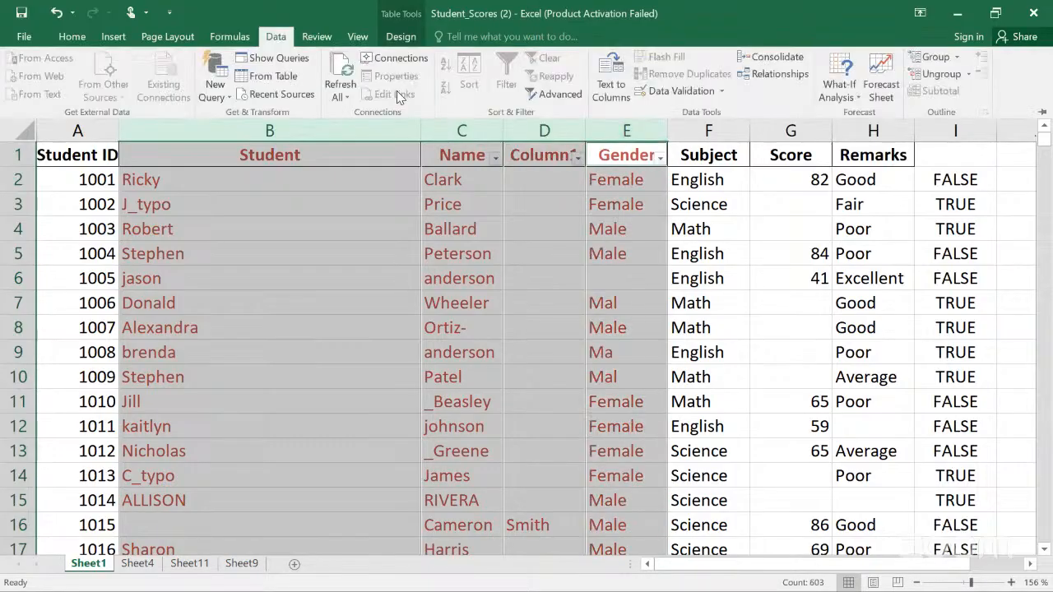
left_click(277, 78)
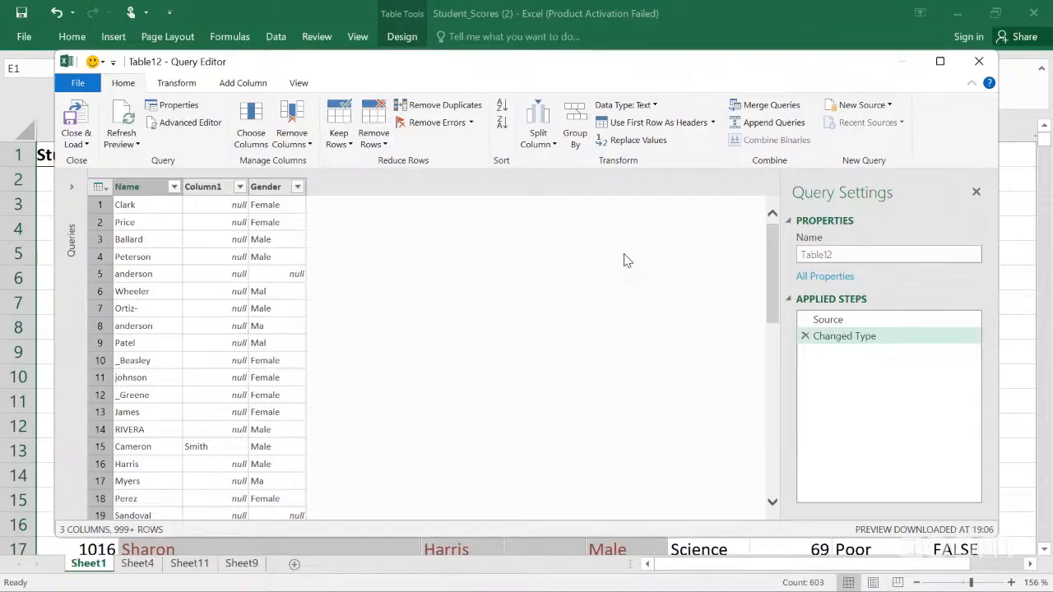
left_click(770, 107)
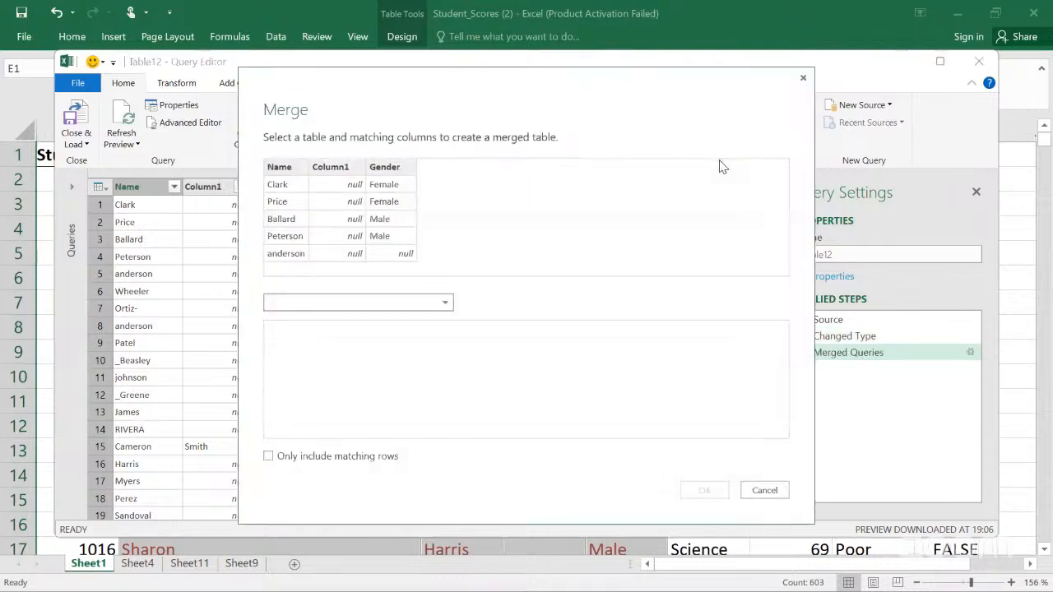
left_click(448, 307)
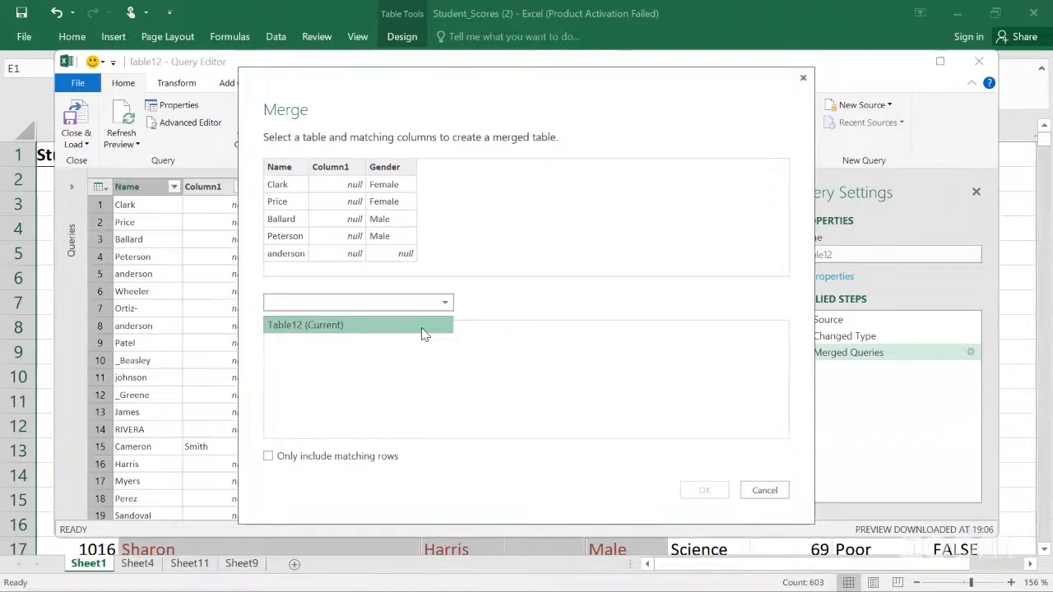
left_click(422, 333)
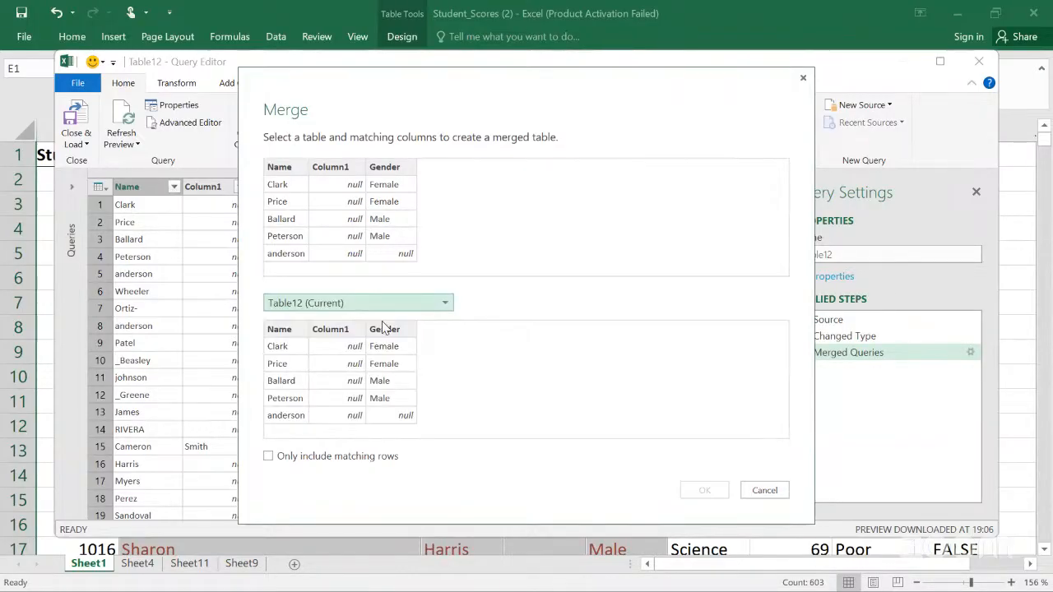
left_click(443, 305)
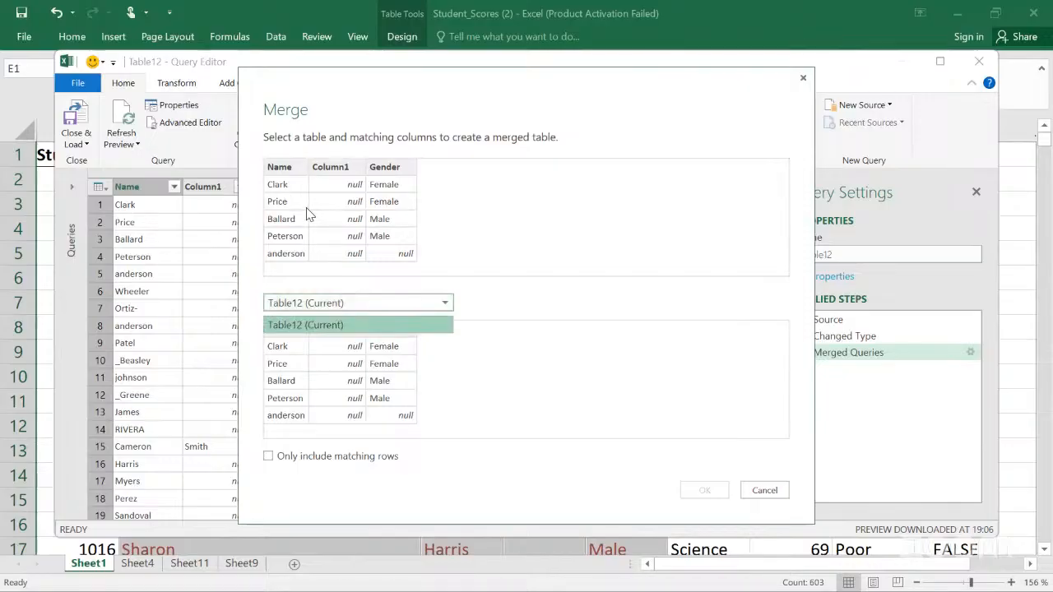
left_click(288, 325)
left_click(286, 337)
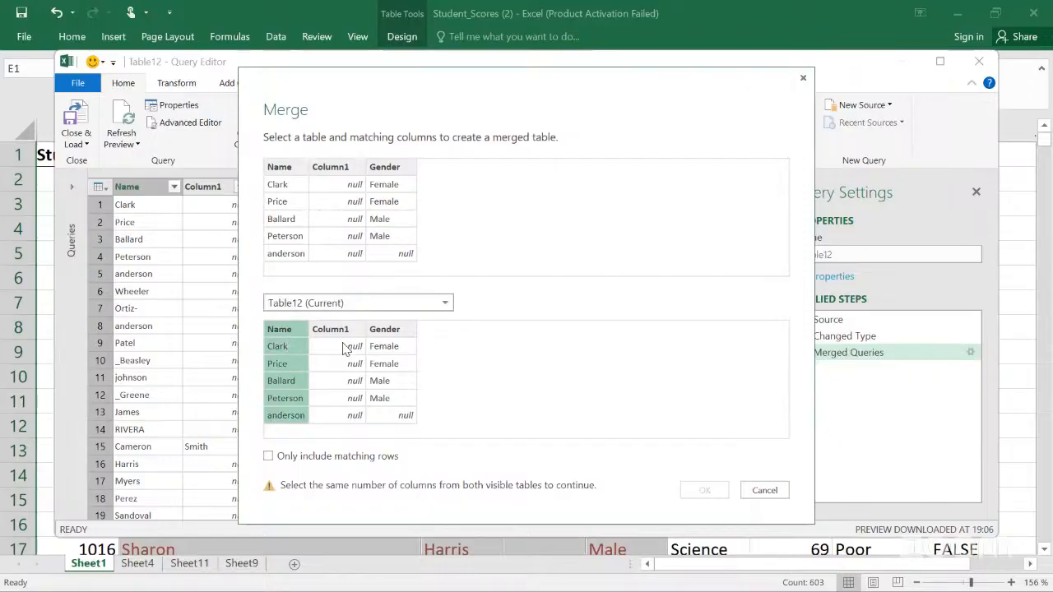
left_click(346, 349)
left_click(294, 344)
left_click(336, 331, "ctrl")
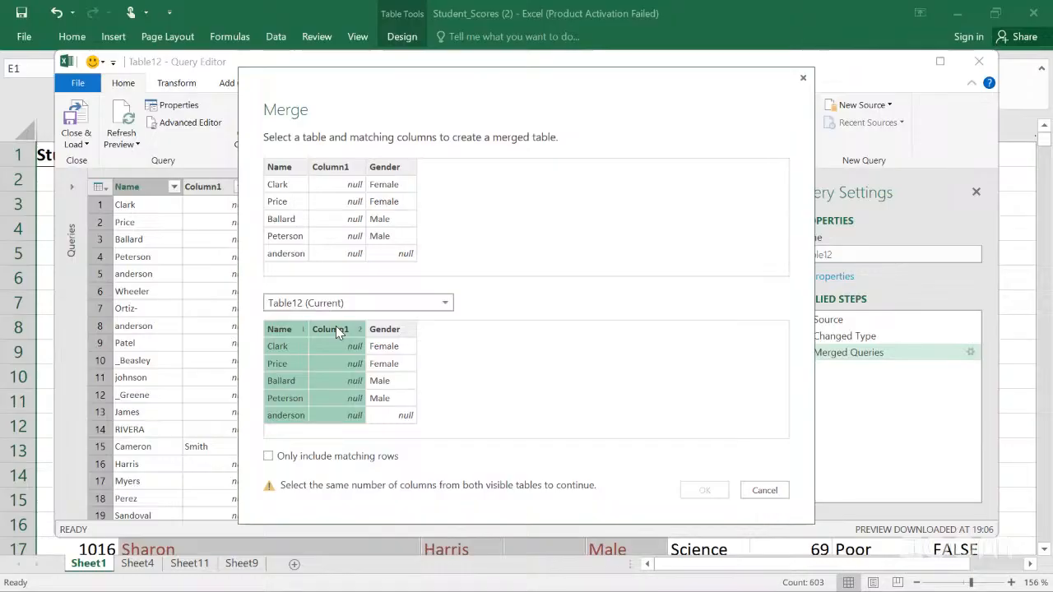
left_click(269, 456)
left_click(757, 494)
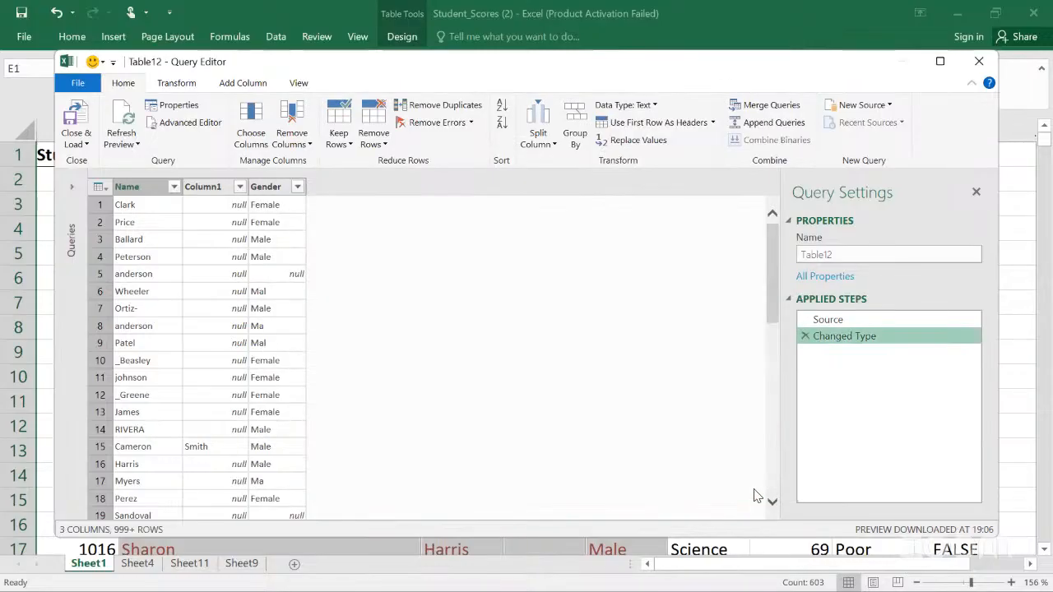
Step: Delete the Changed Type applied step and remove duplicate rows from the query
left_click(806, 338)
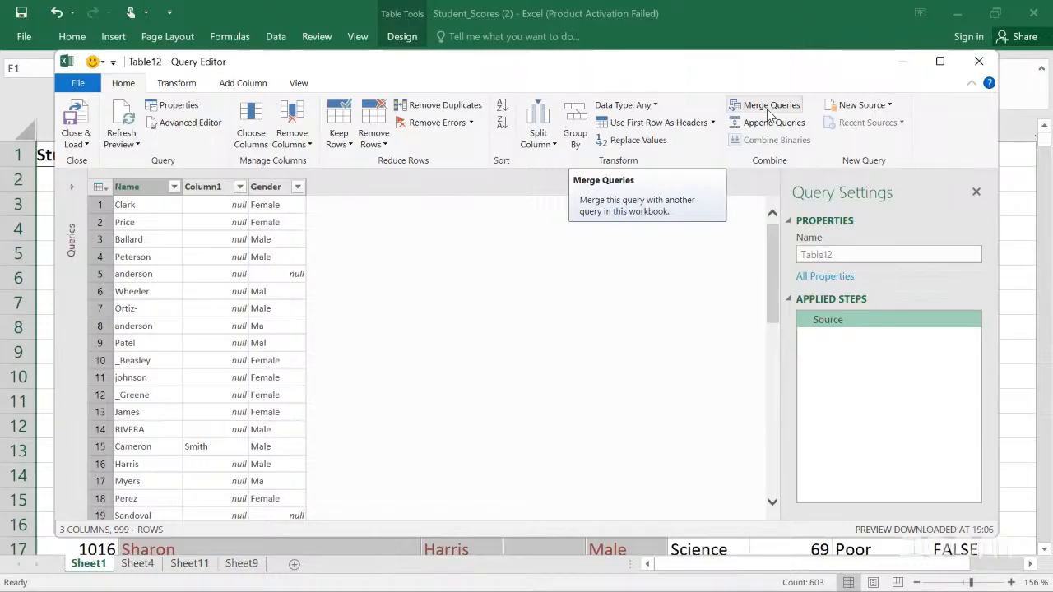
left_click(430, 112)
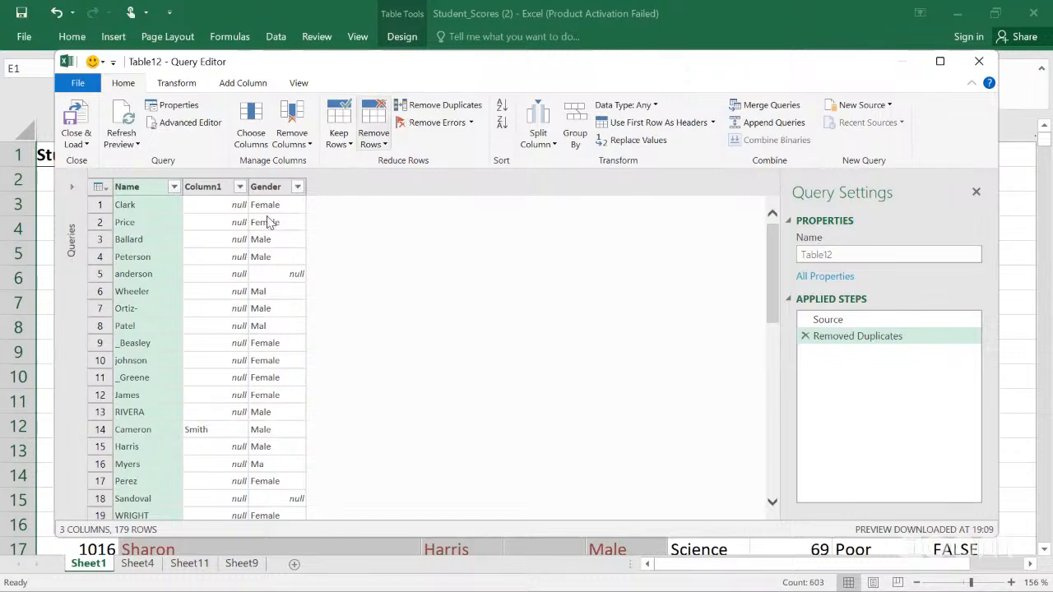
Step: Examine individual cells of the Name column in the deduplicated query preview
left_click(147, 308)
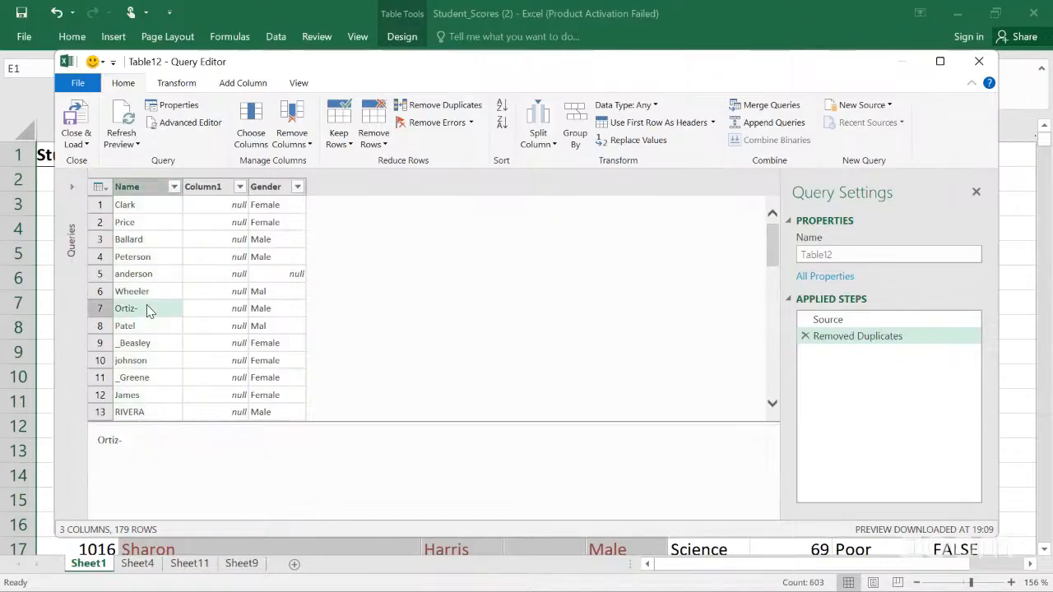
scroll(149, 343, "down", 4)
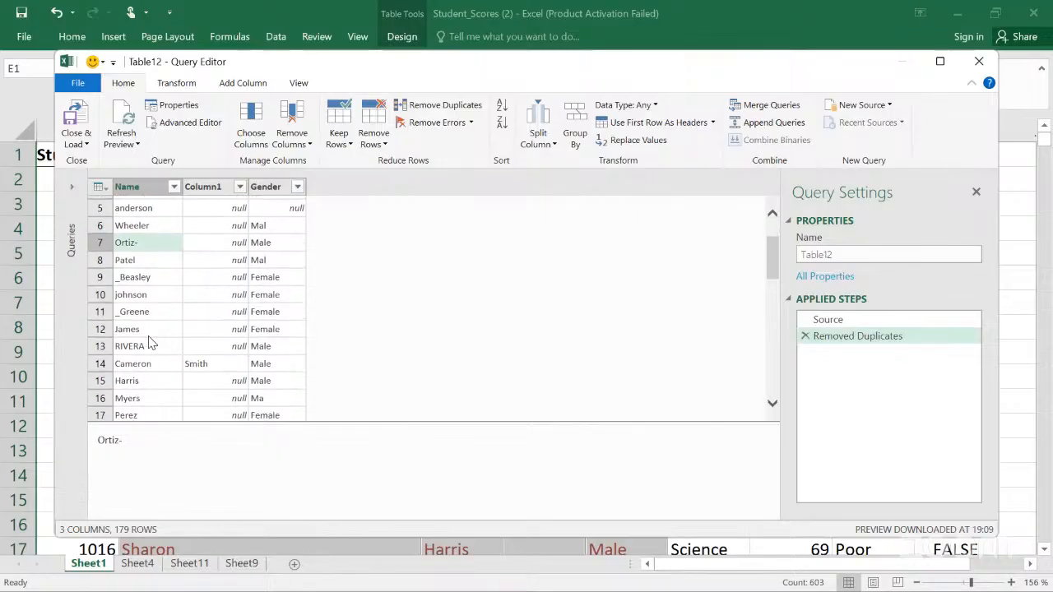
scroll(149, 342, "down", 1)
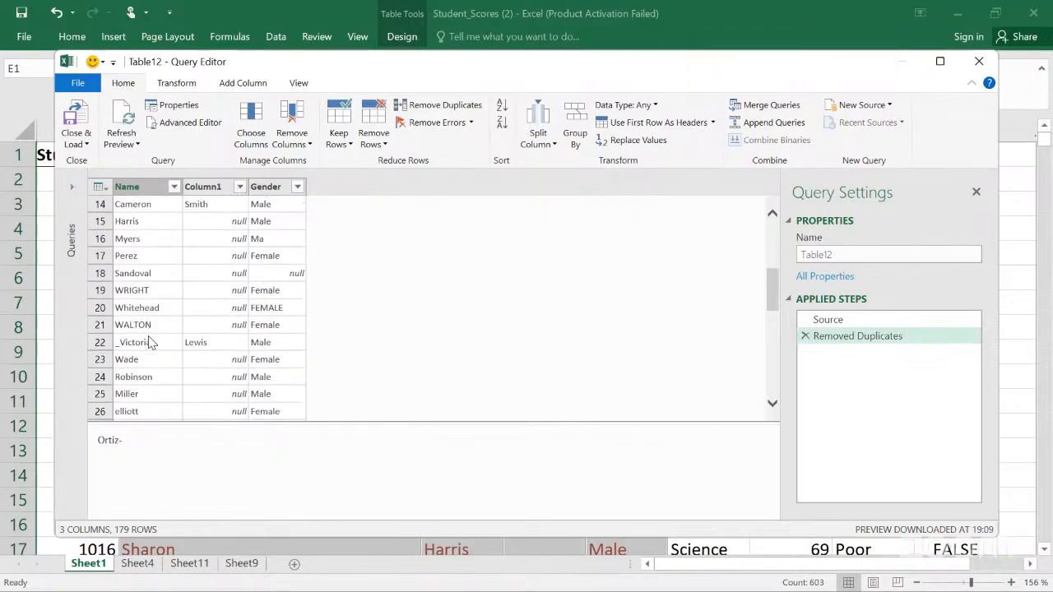
left_click(148, 342)
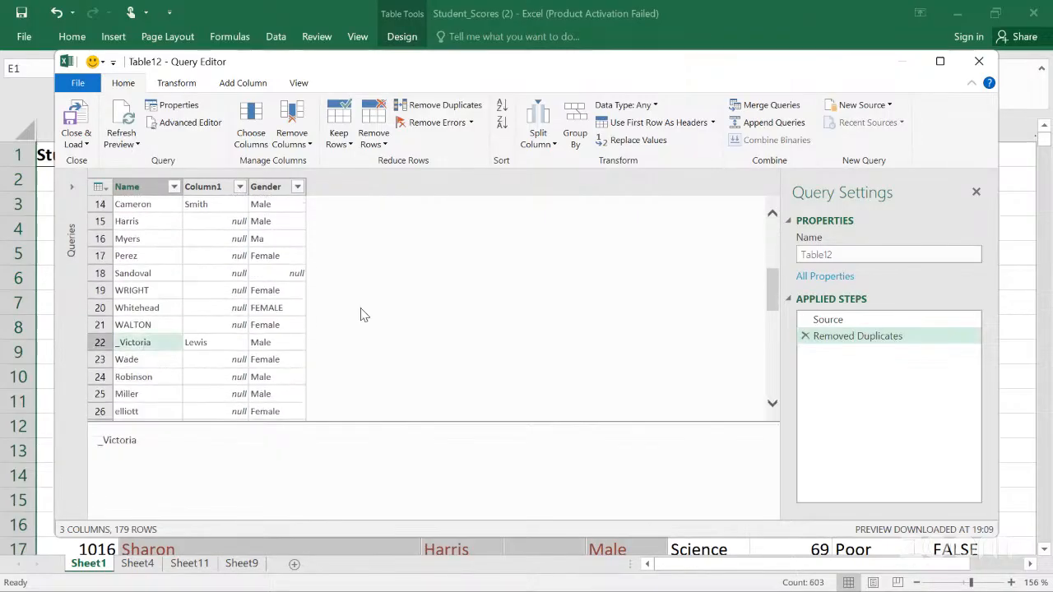
left_click(772, 216)
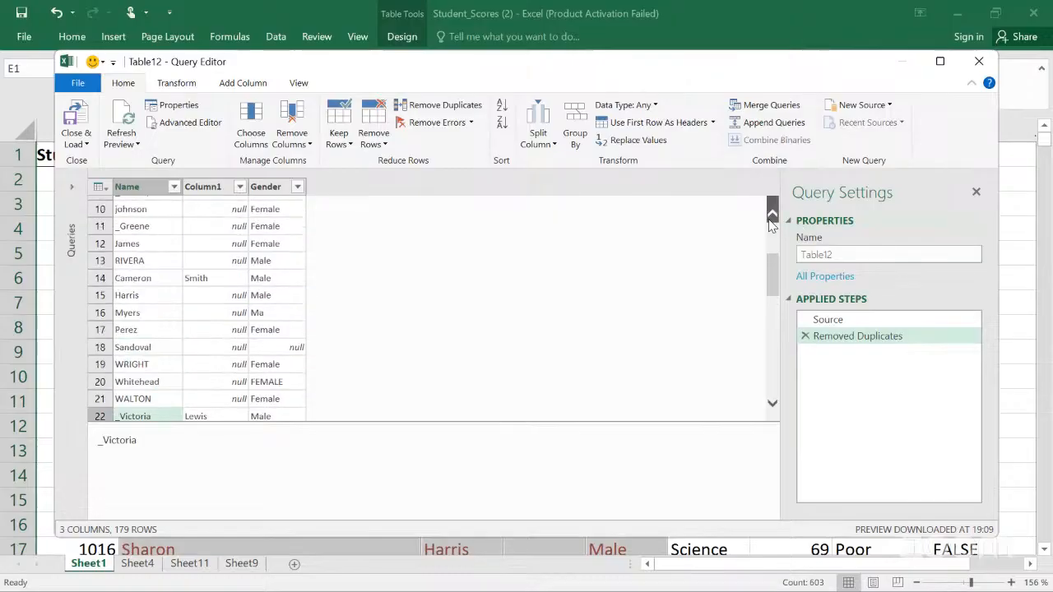
left_click(772, 216)
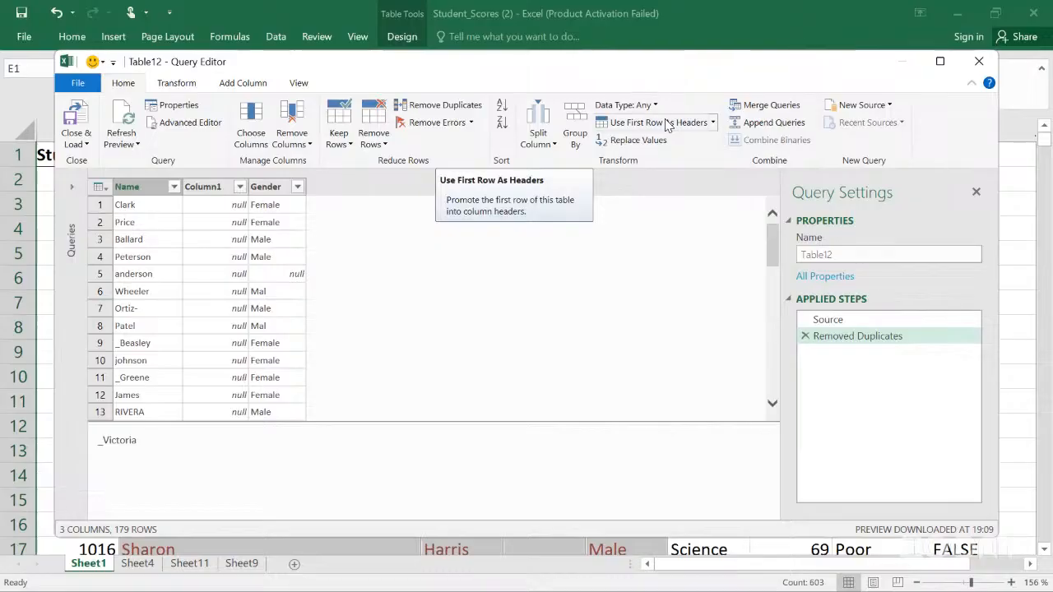
Step: Merge the query with Table12 (Current), matching the Name, Column1 and Gender columns in both tables
left_click(735, 111)
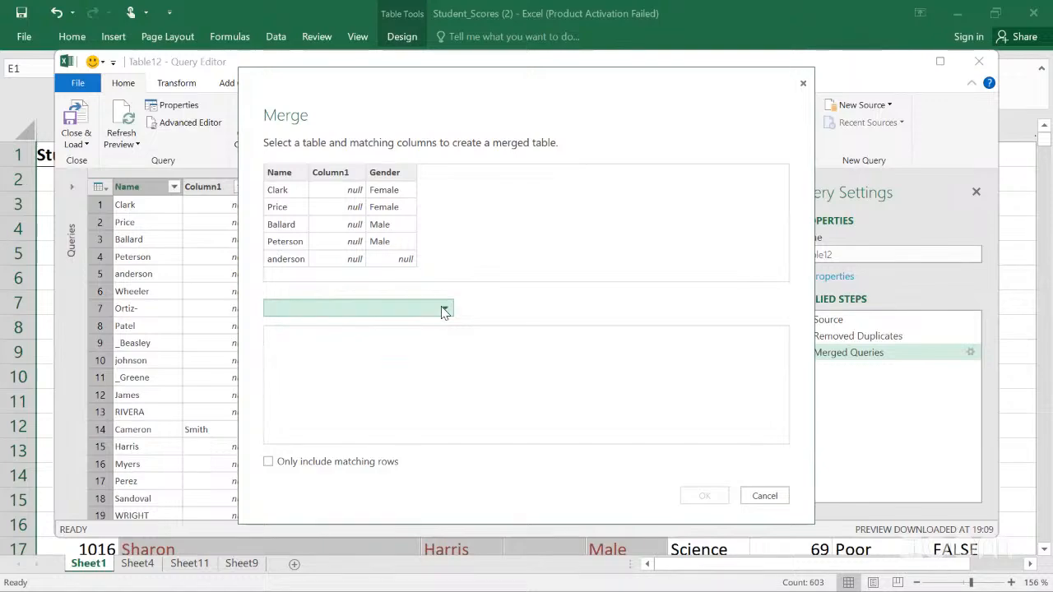
left_click(444, 311)
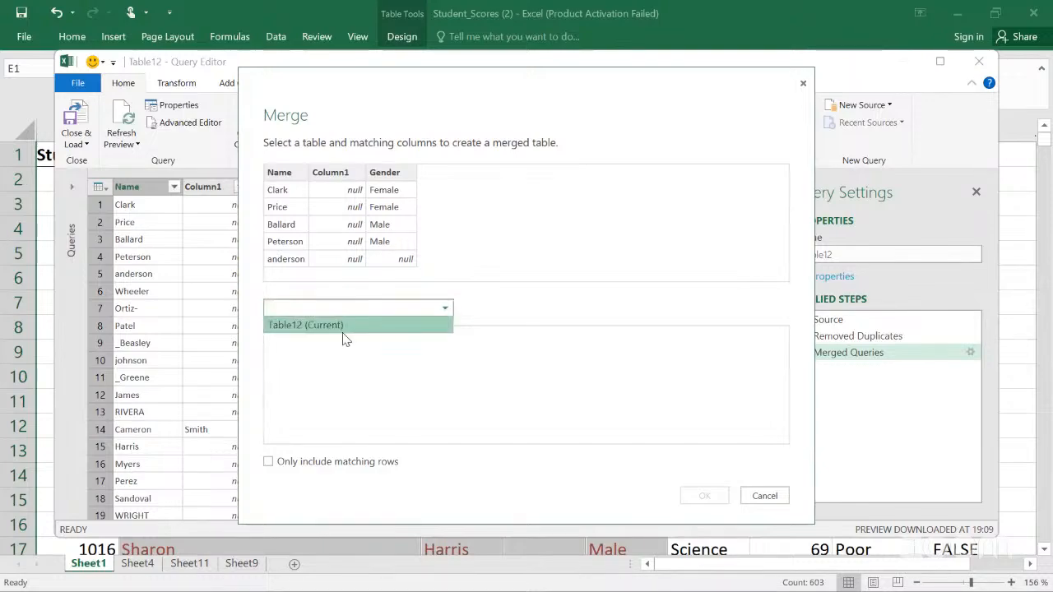
left_click(283, 190)
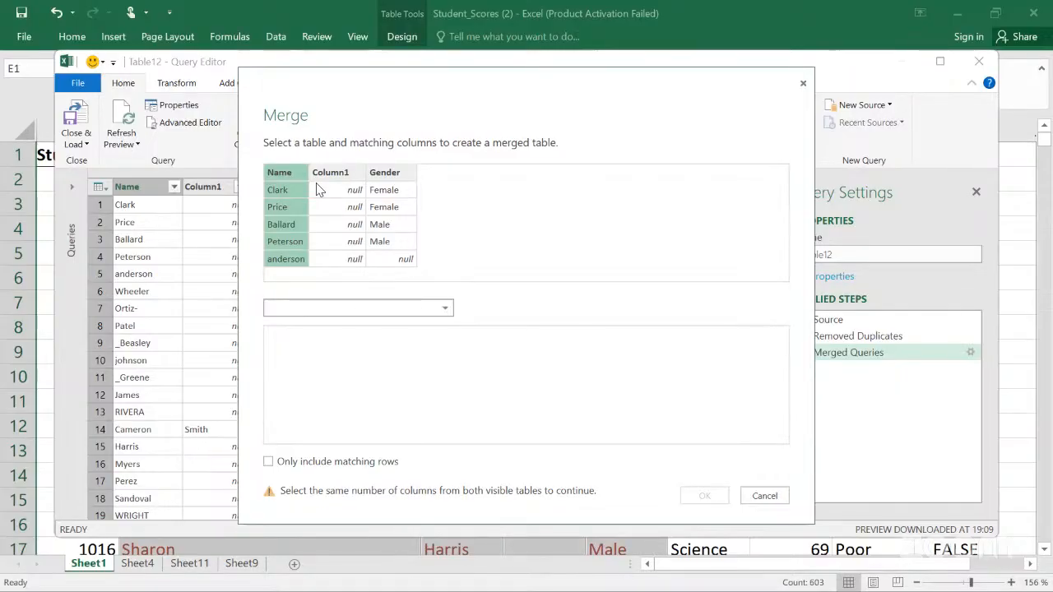
left_click(380, 191, "shift")
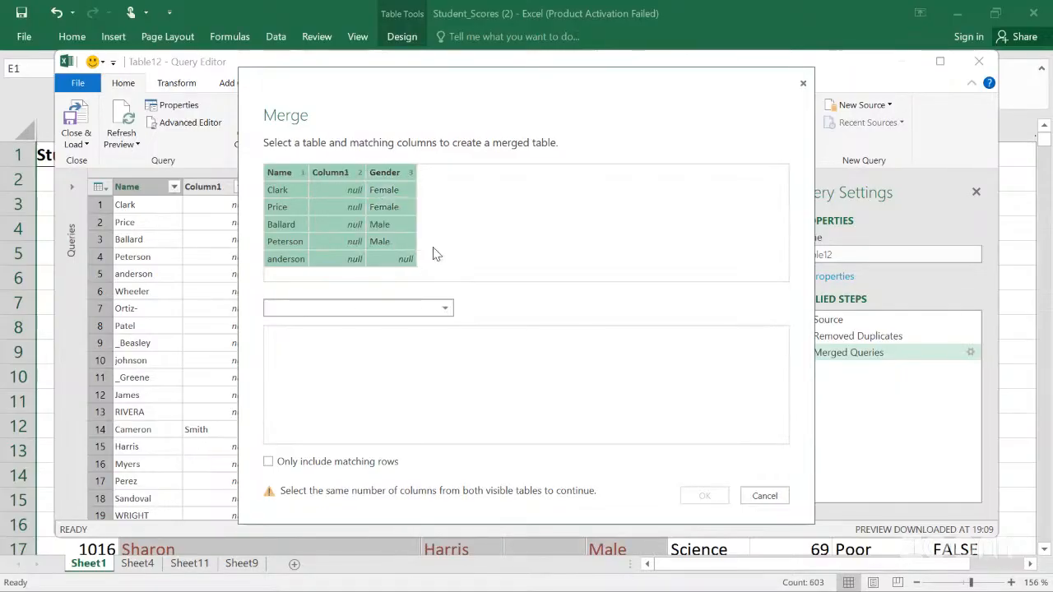
left_click(441, 314)
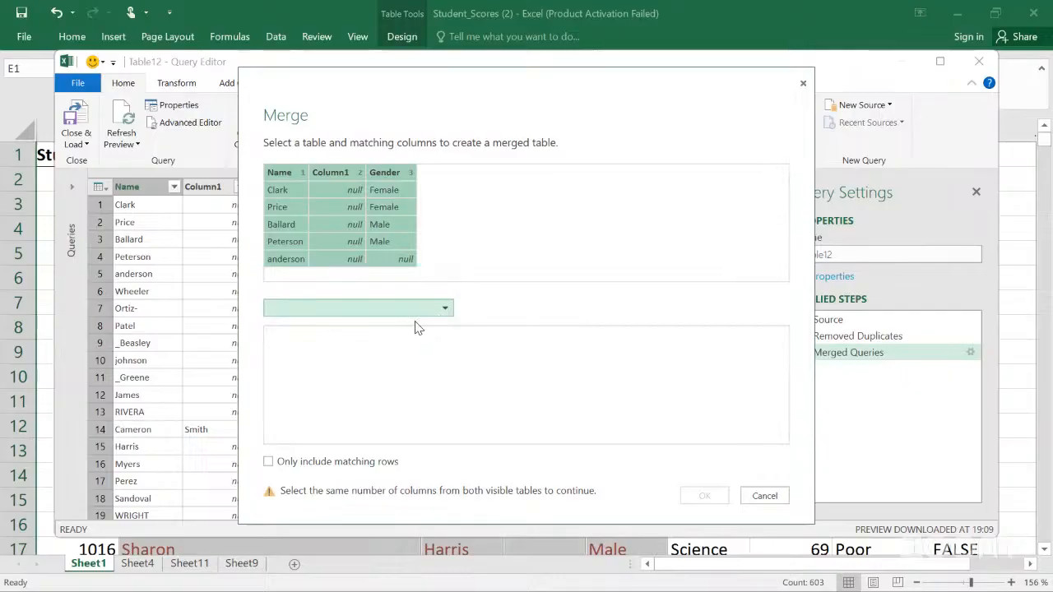
left_click(416, 327)
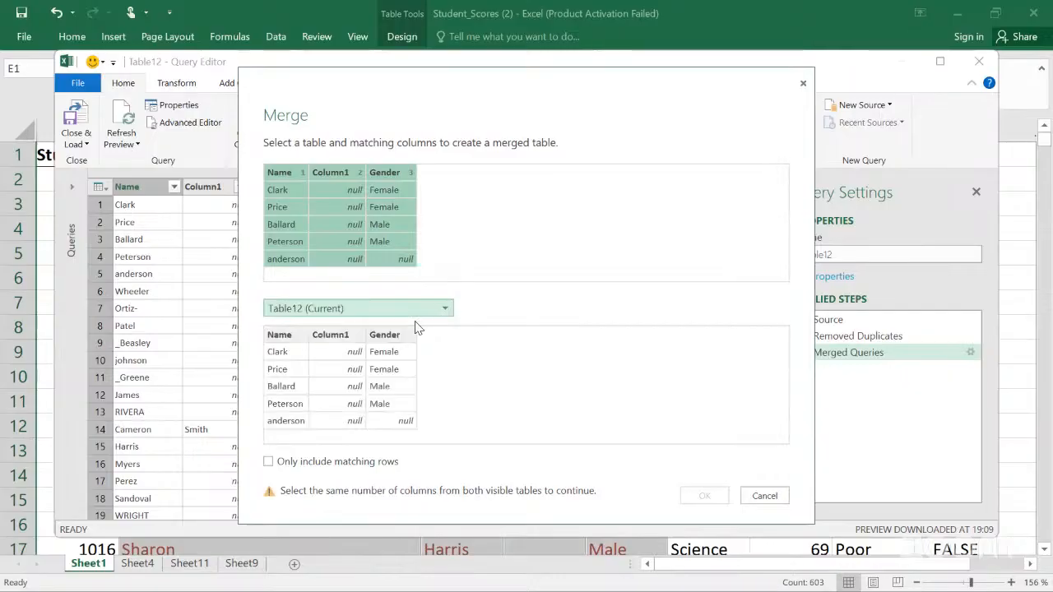
left_click(281, 351)
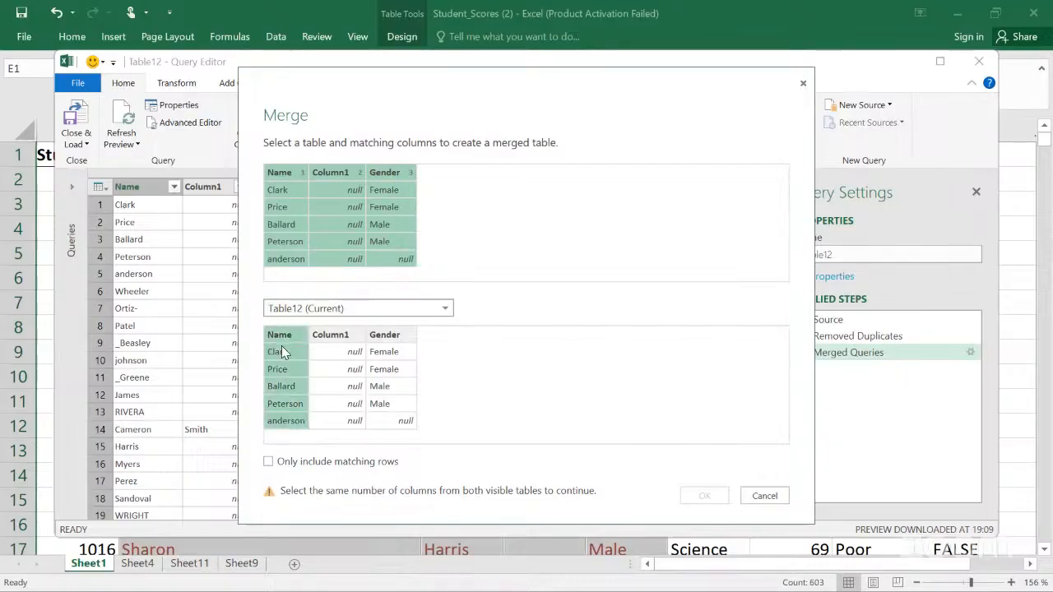
left_click(272, 465)
left_click(272, 465)
left_click(336, 372, "ctrl")
left_click(336, 372, "ctrl")
left_click(336, 372, "ctrl")
left_click(380, 371, "ctrl")
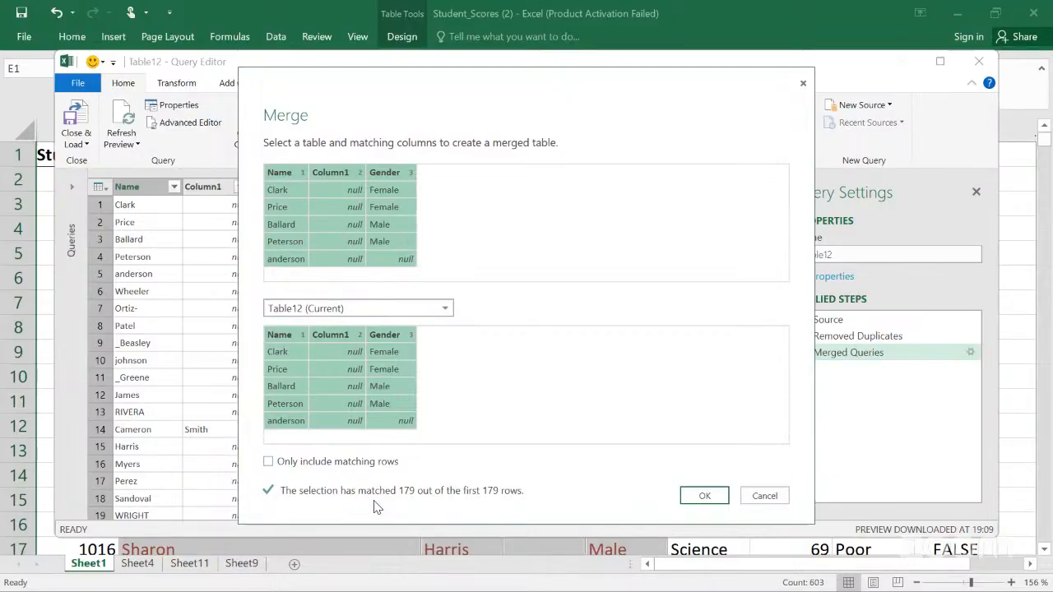
left_click(701, 497)
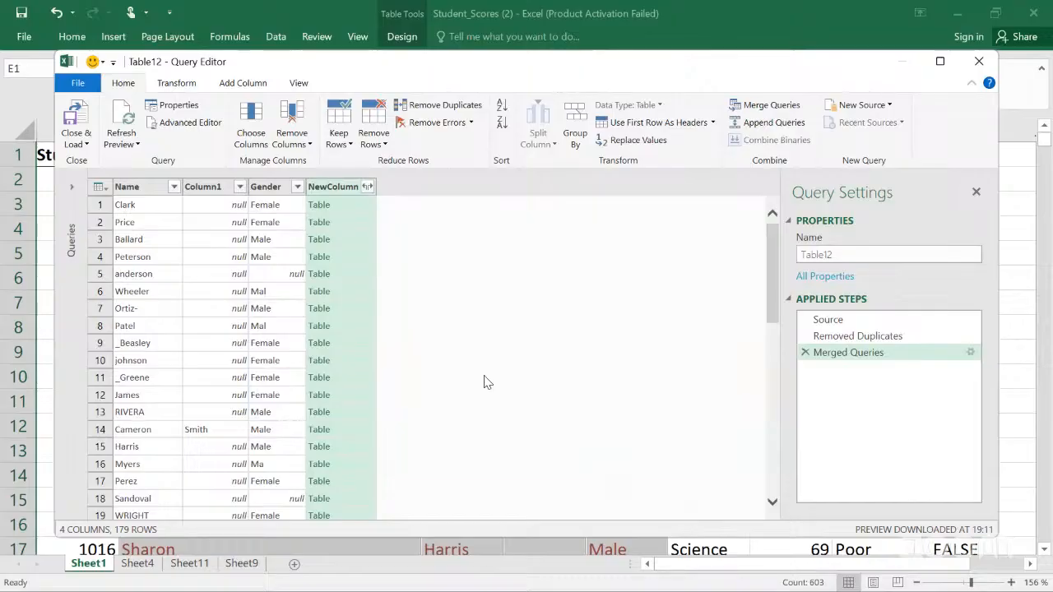
Step: Expand the merged NewColumn with all columns, using the original column name as prefix
left_click(367, 187)
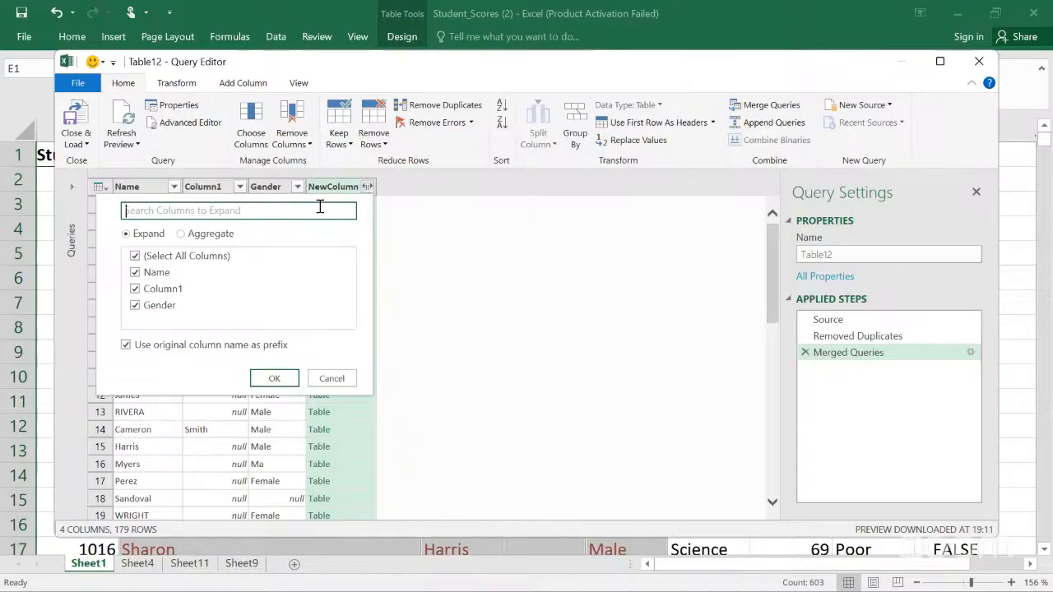
left_click(189, 235)
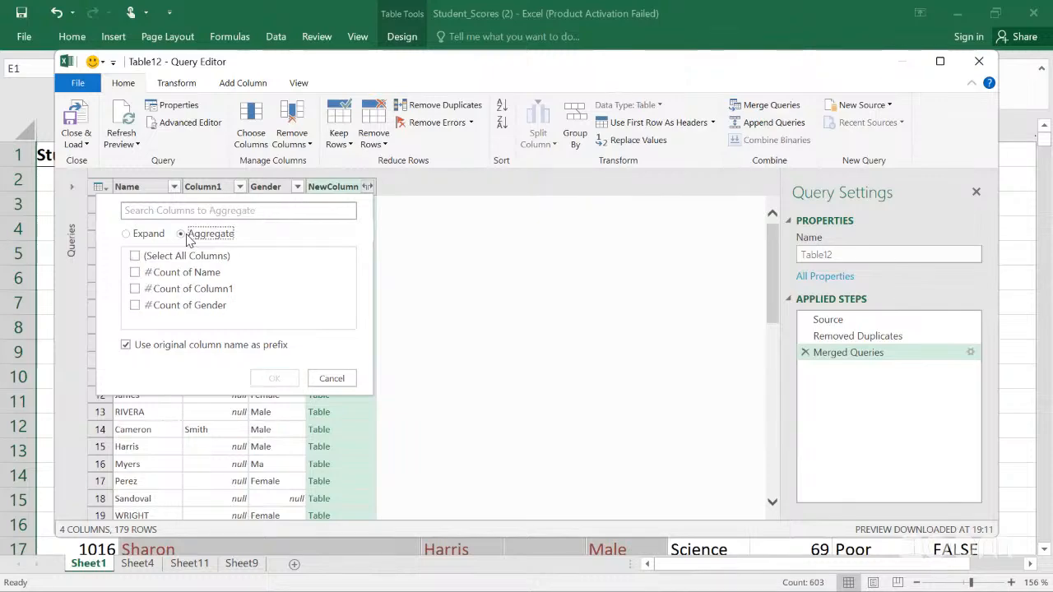
left_click(128, 233)
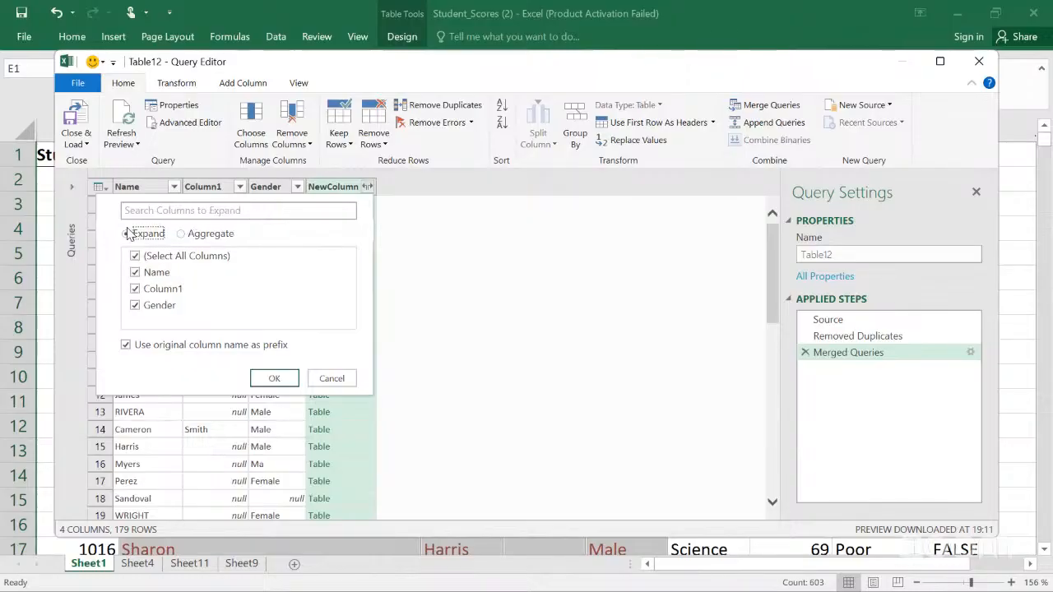
left_click(274, 377)
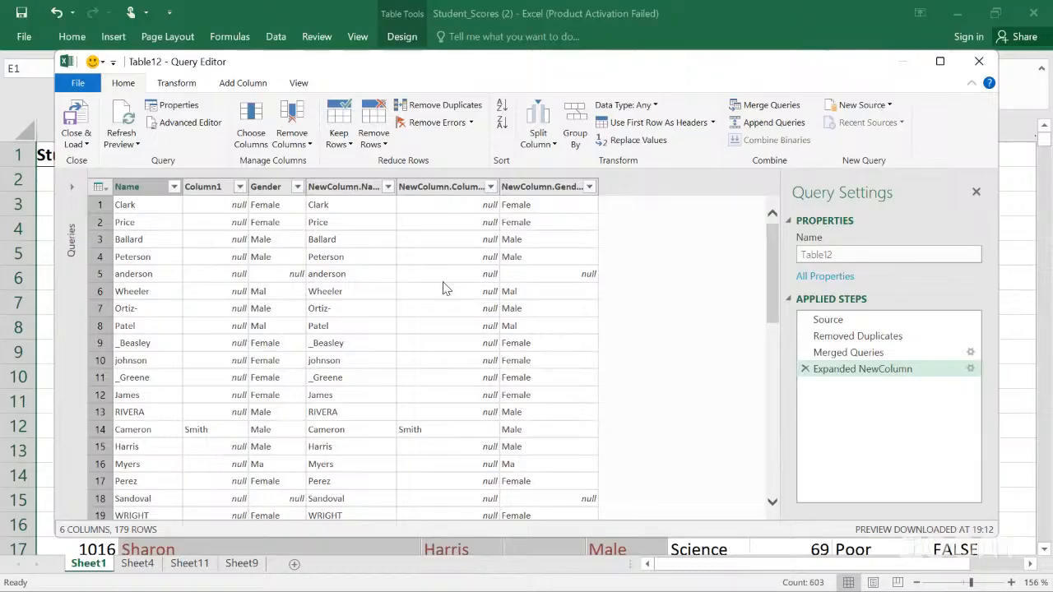
Step: Close the Query Editor, discarding its changes
left_click(978, 66)
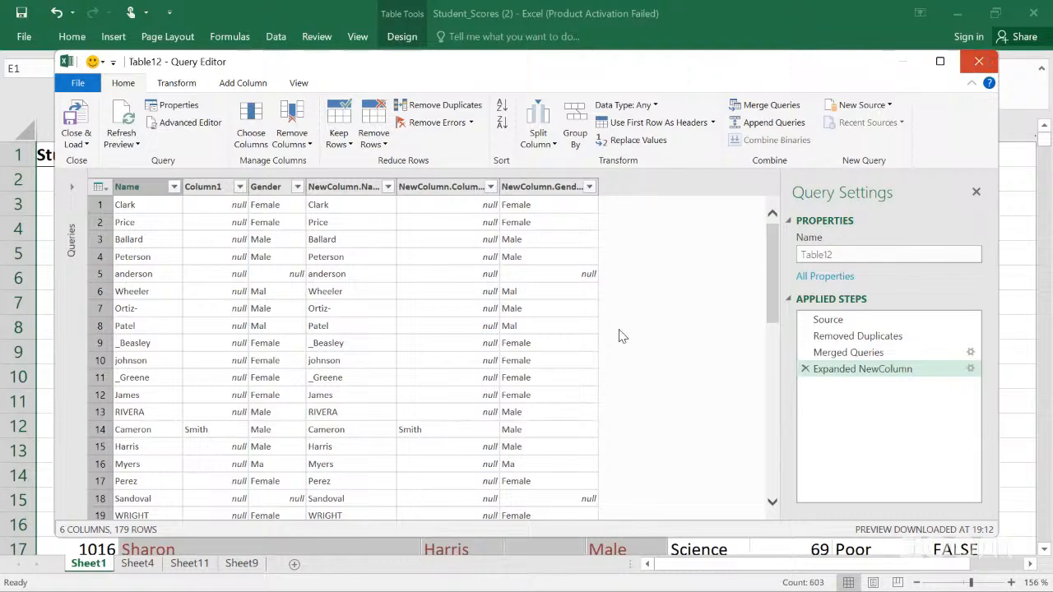
left_click(621, 336)
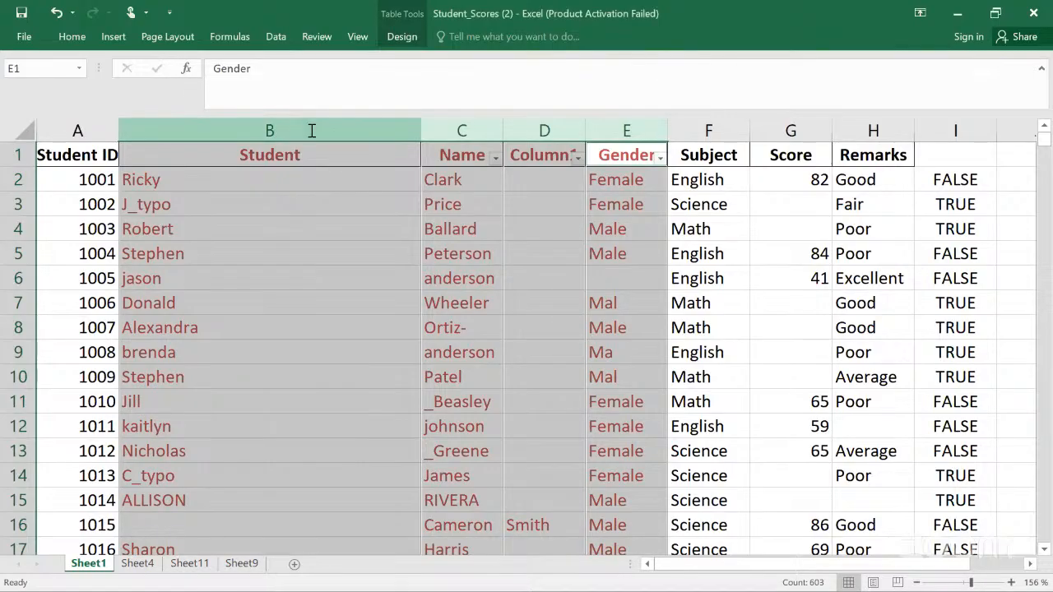
Step: Reload the selected columns into the Query Editor with From Table and remove duplicate rows
left_click(277, 41)
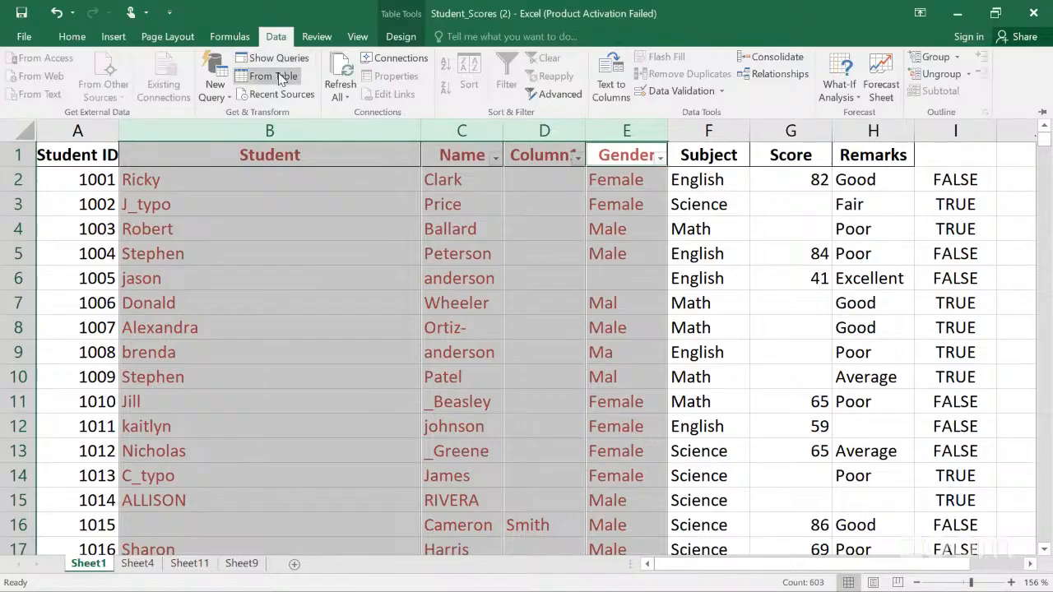
left_click(282, 79)
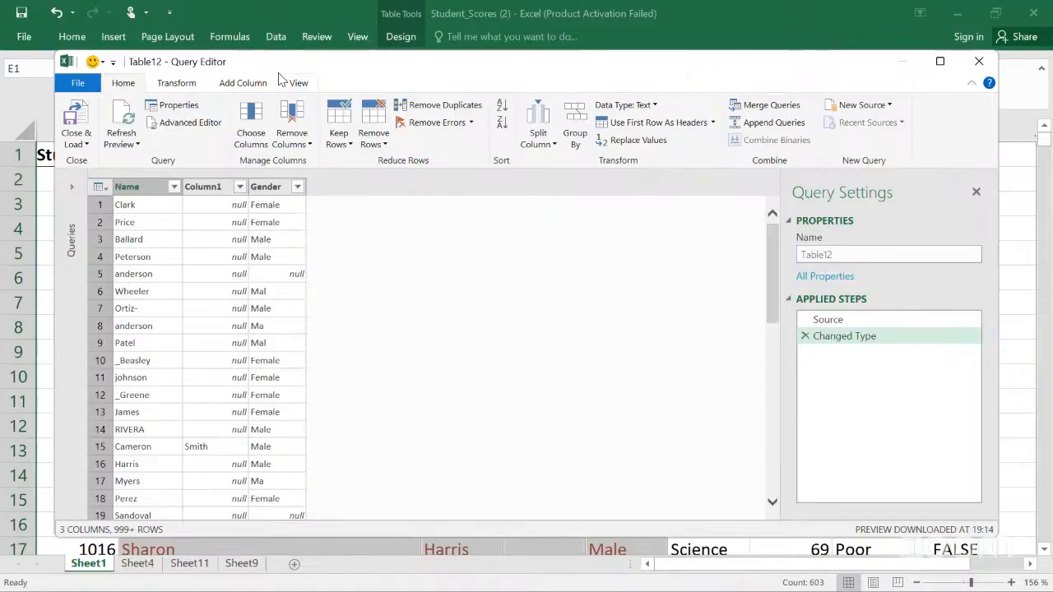
left_click(441, 106)
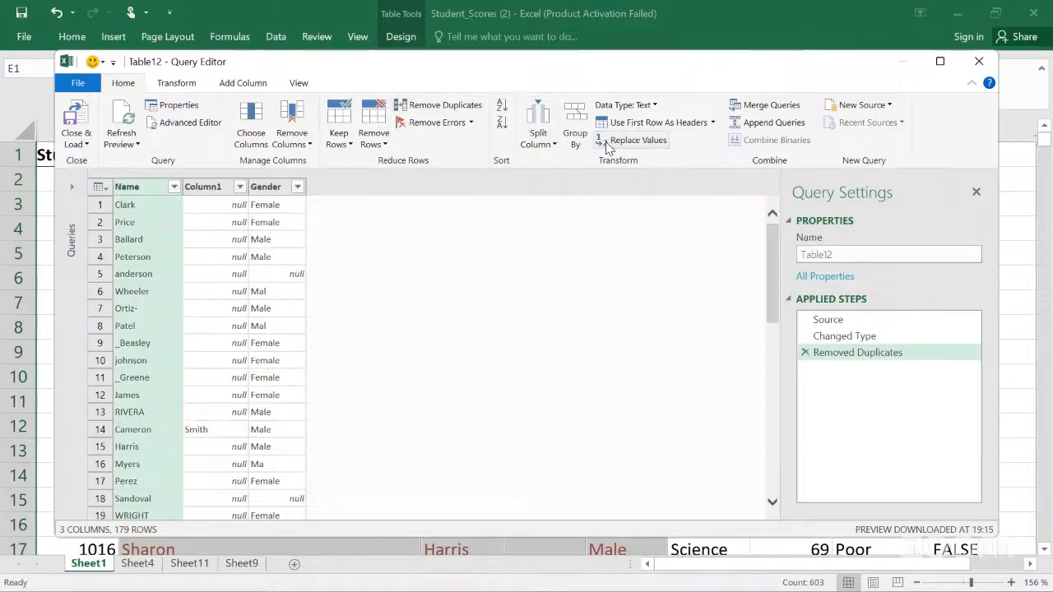
left_click(735, 110)
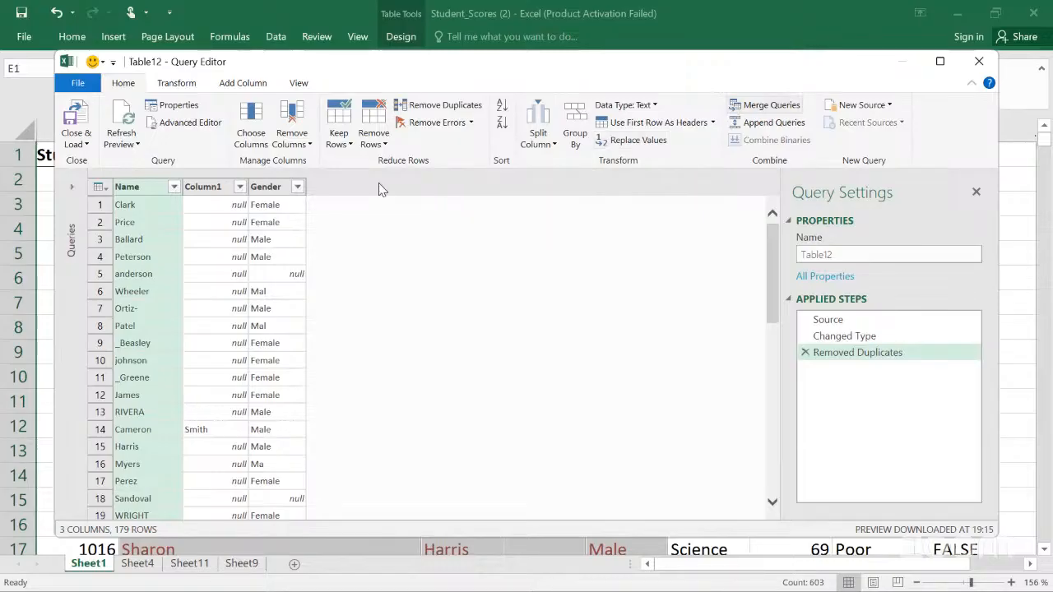
left_click(297, 180)
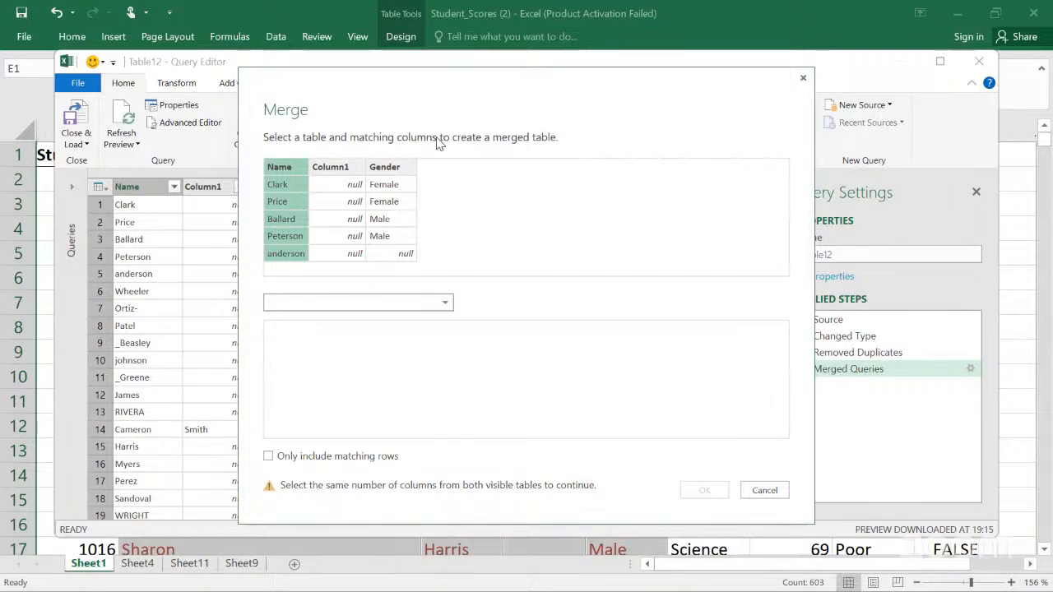
left_click(804, 83)
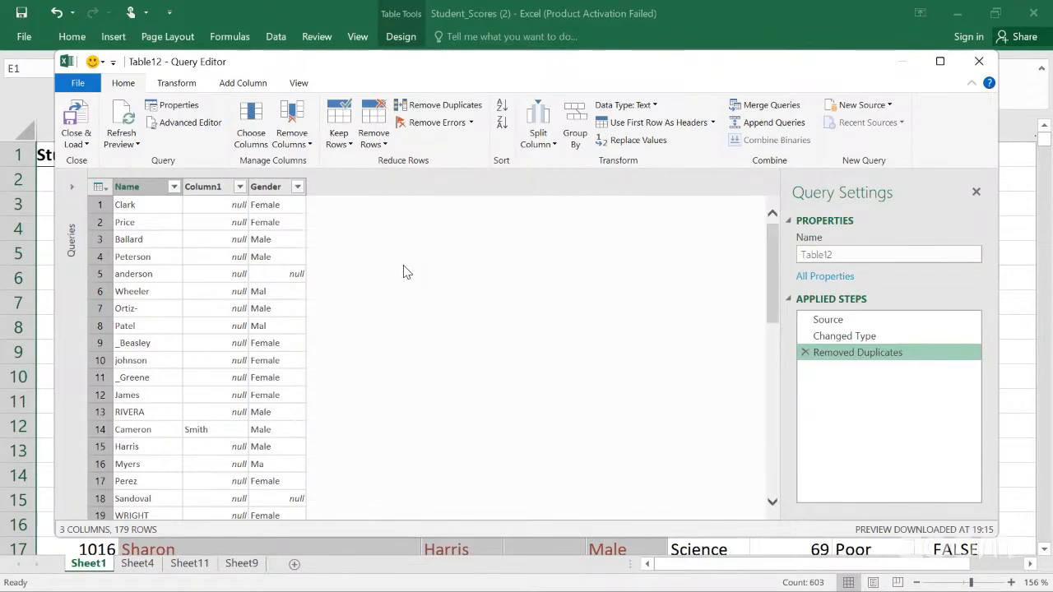
Step: Merge the query with itself, selecting the Name and Column1 columns in the first table
left_click(751, 110)
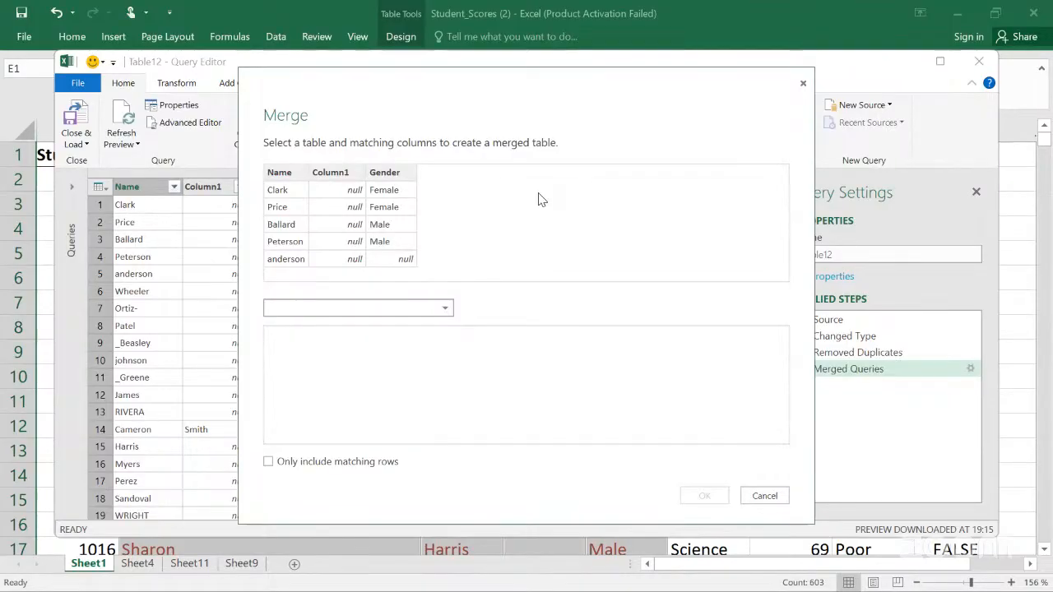
left_click(281, 187)
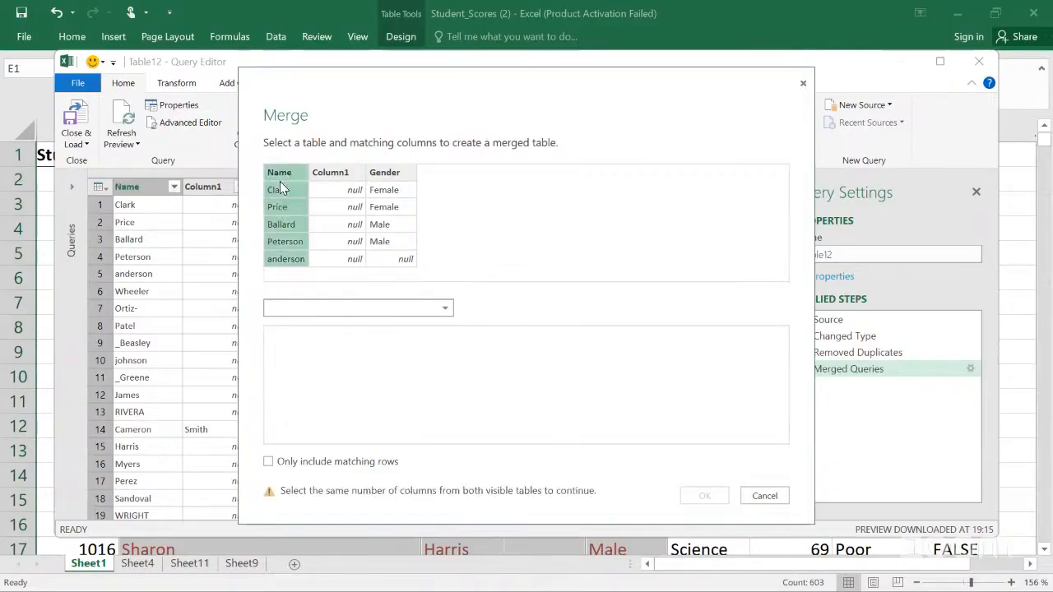
left_click(337, 187, "ctrl")
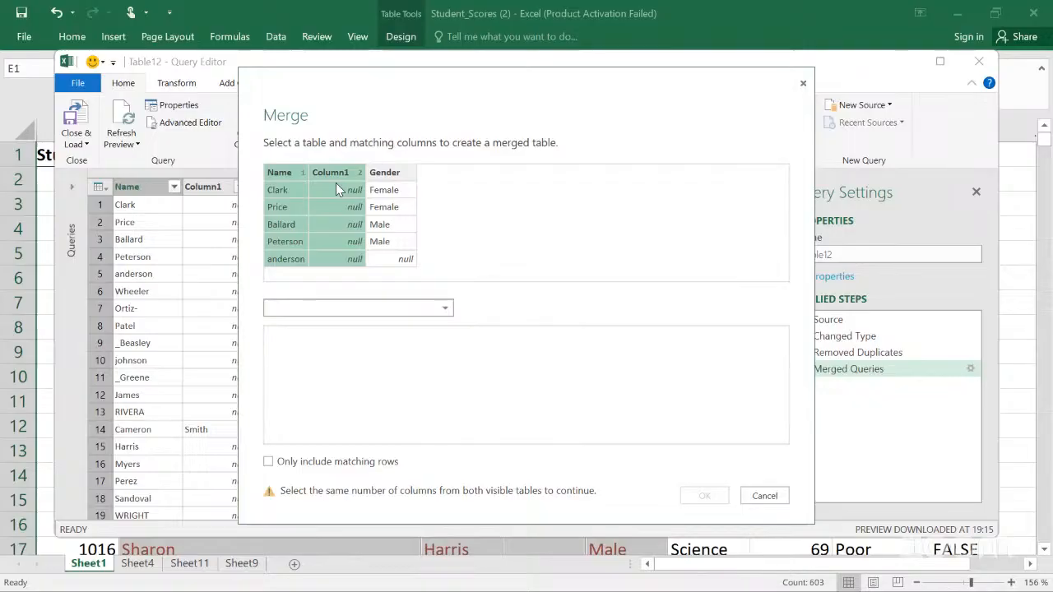
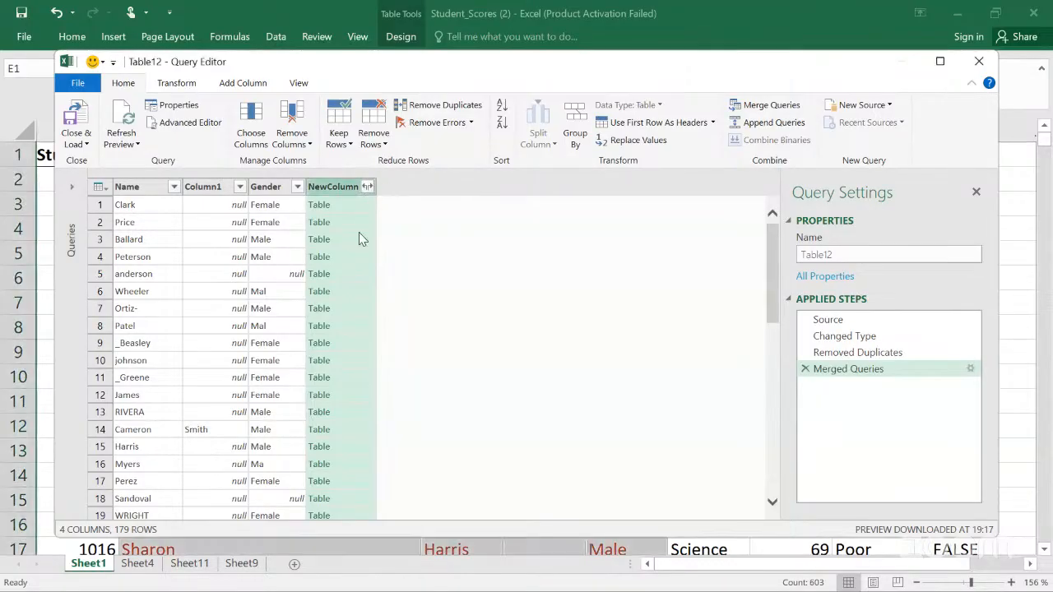
Step: Inspect the merged query's rows and the preview of individual cells
left_click(335, 204)
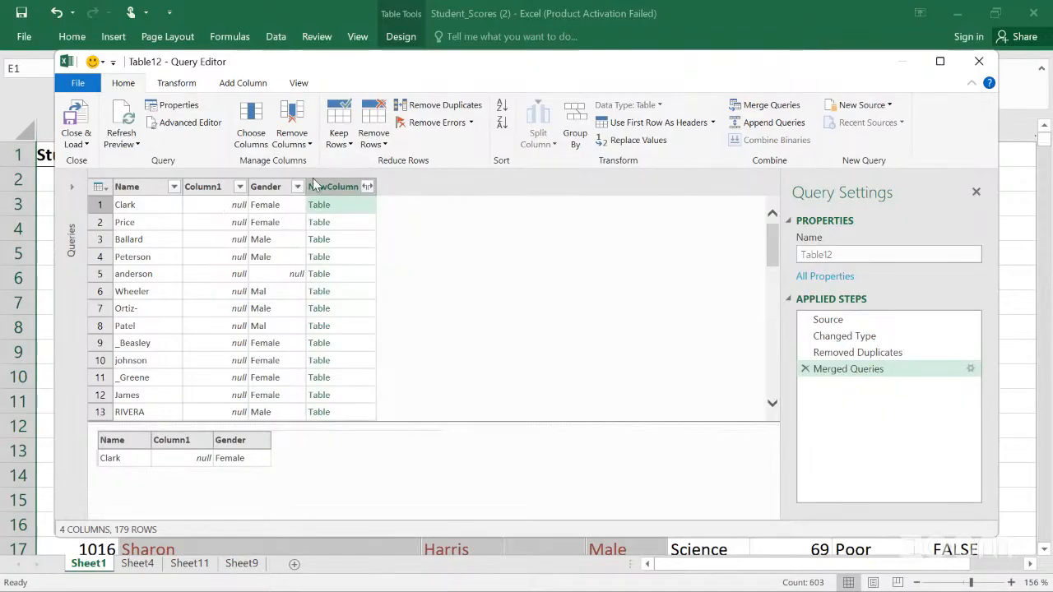
left_click(144, 209)
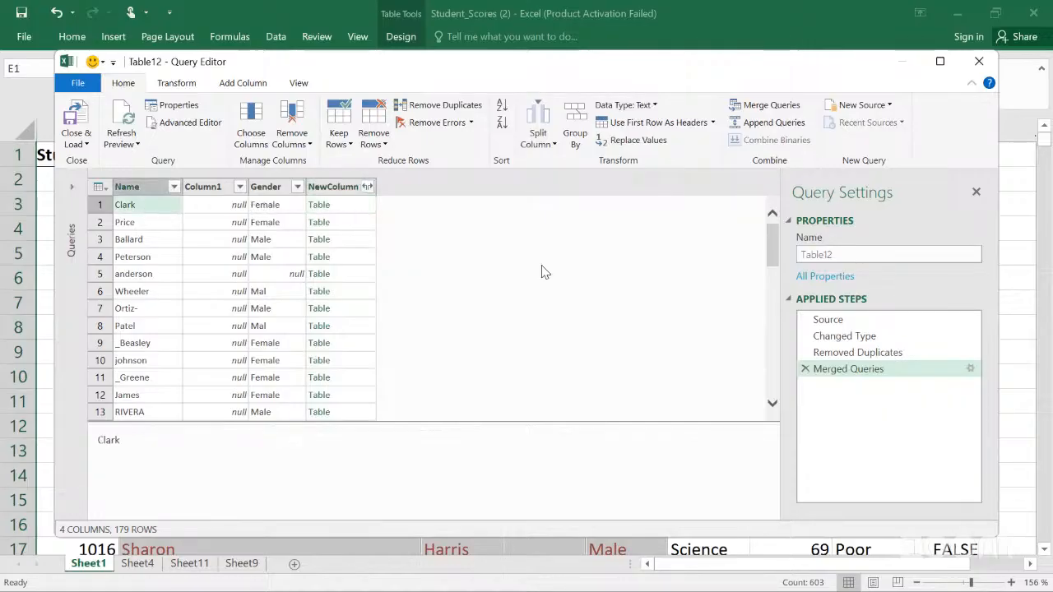
left_click(220, 208)
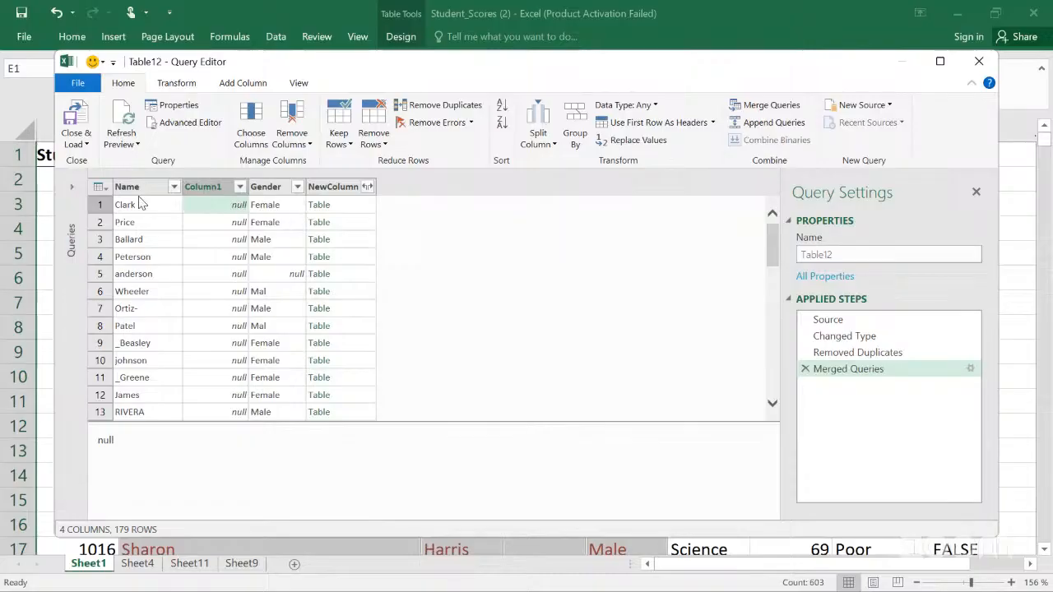
left_click(146, 256)
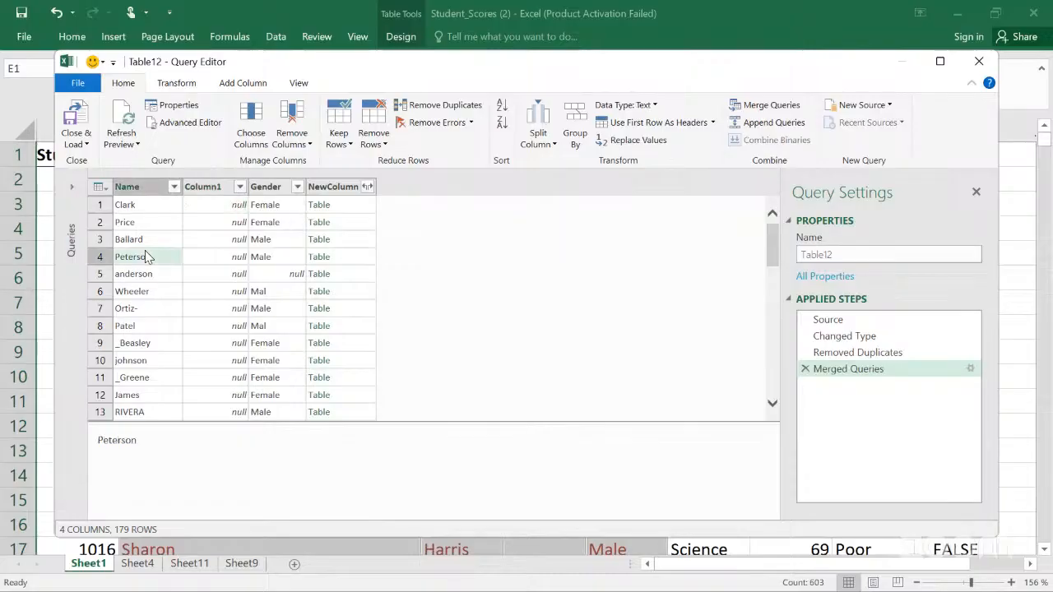
scroll(147, 256, "down", 3)
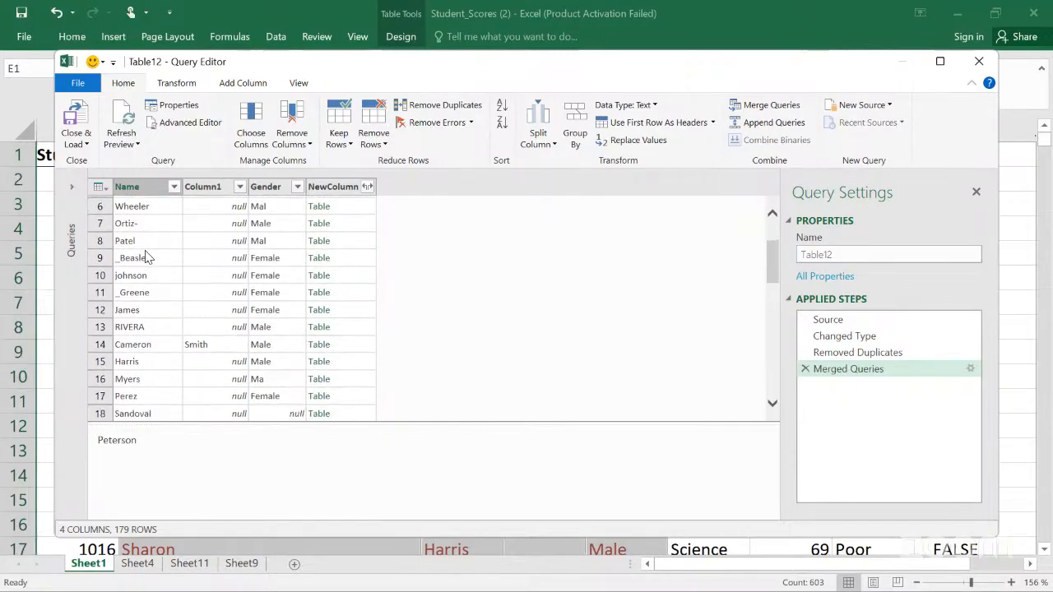
scroll(147, 255, "down", 3)
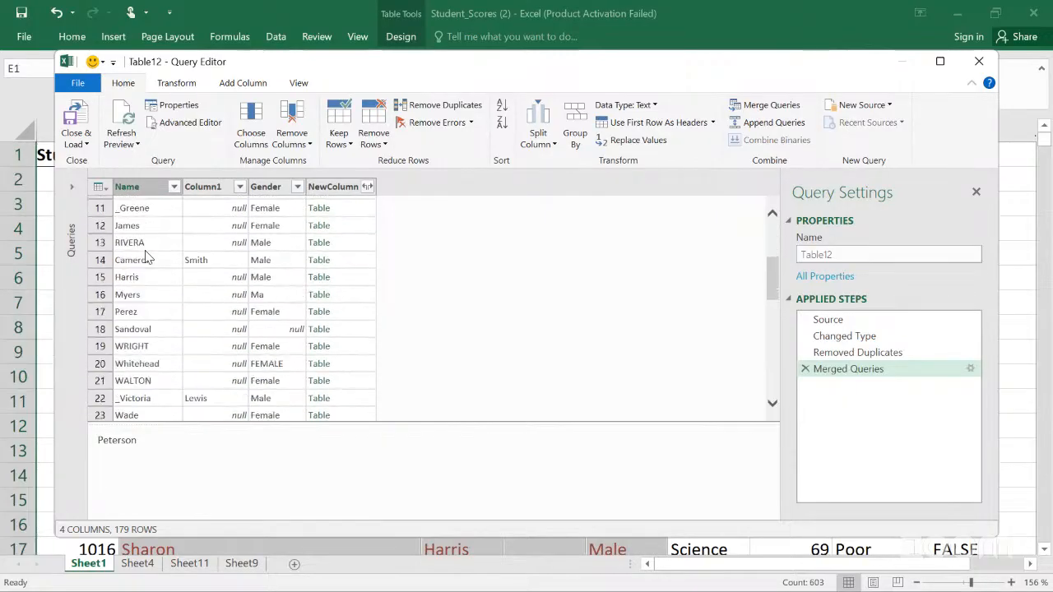
scroll(146, 256, "down", 1)
scroll(146, 256, "up", 7)
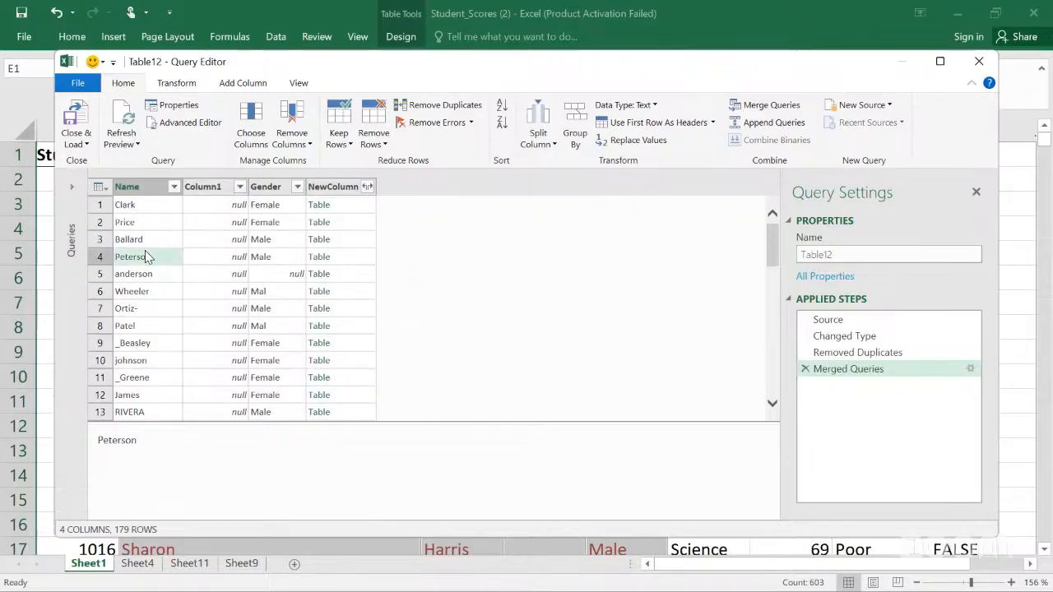
left_click(771, 105)
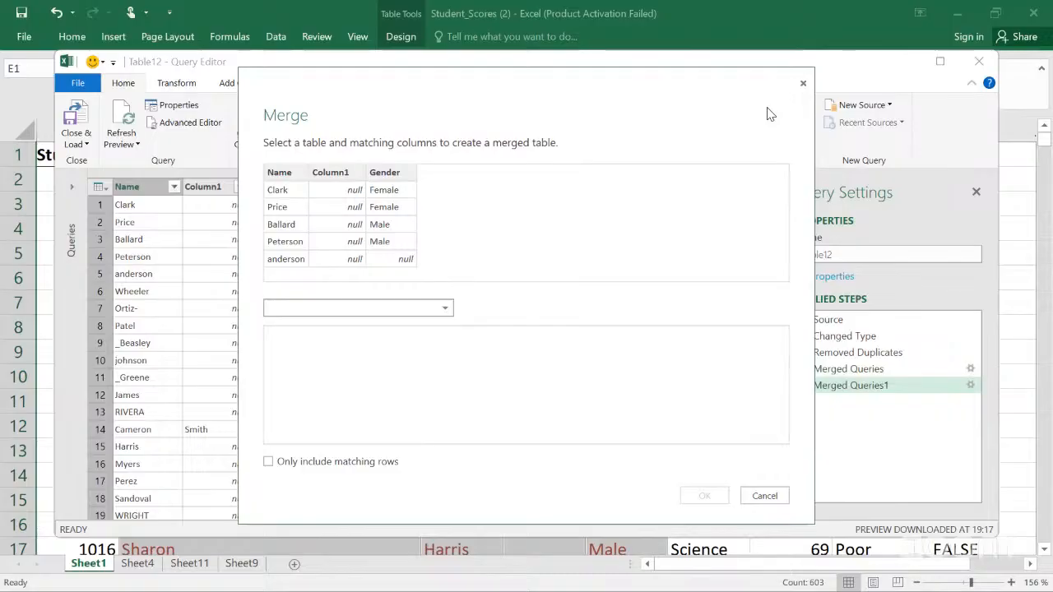
left_click(804, 85)
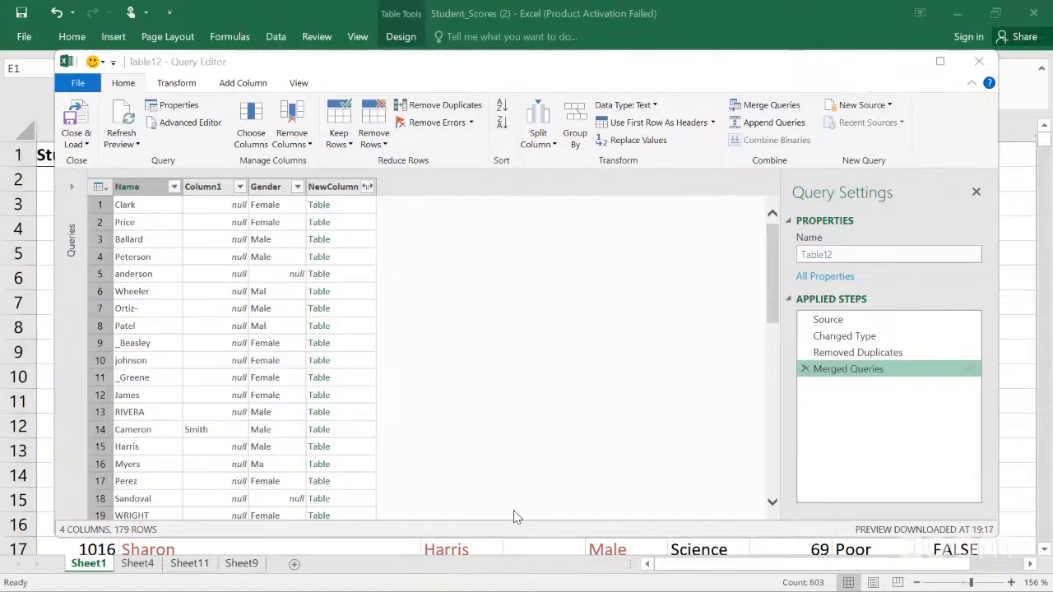
left_click(569, 222)
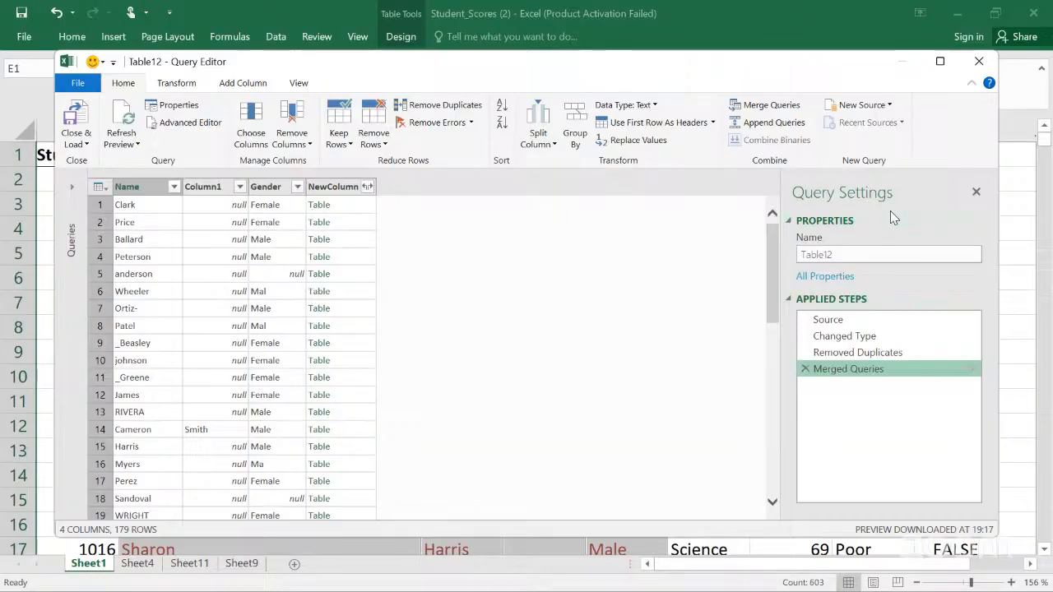
Step: Delete the Merged Queries, Removed Duplicates and Changed Type applied steps, leaving only Source
left_click(806, 370)
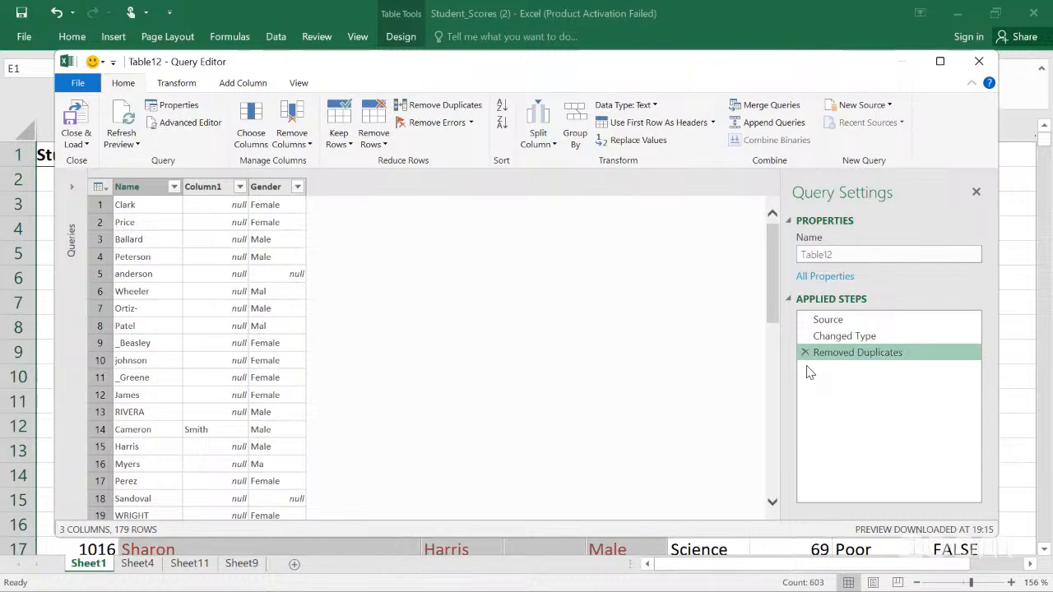
left_click(805, 353)
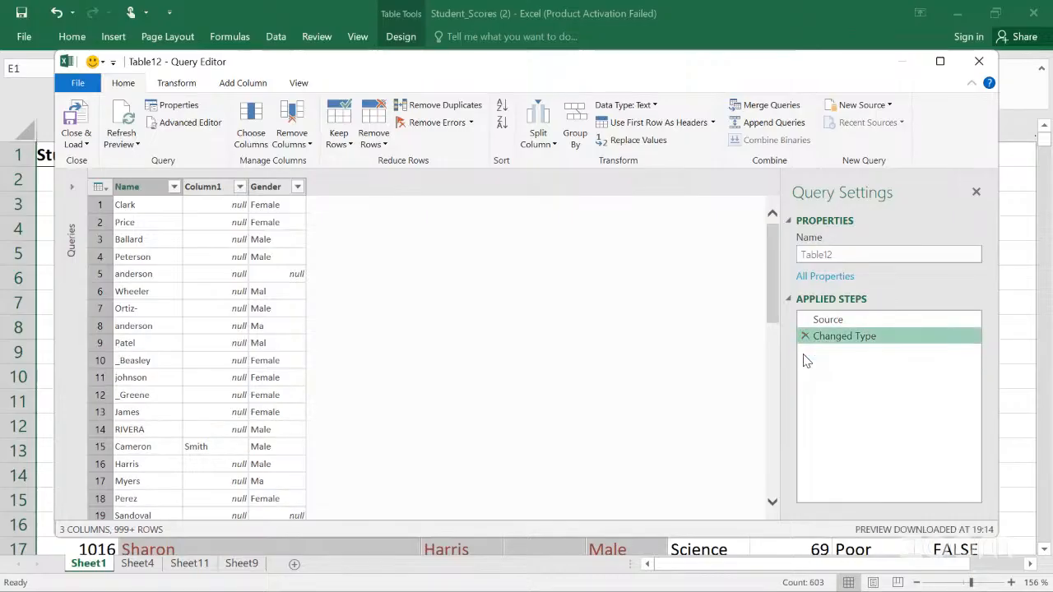
left_click(805, 336)
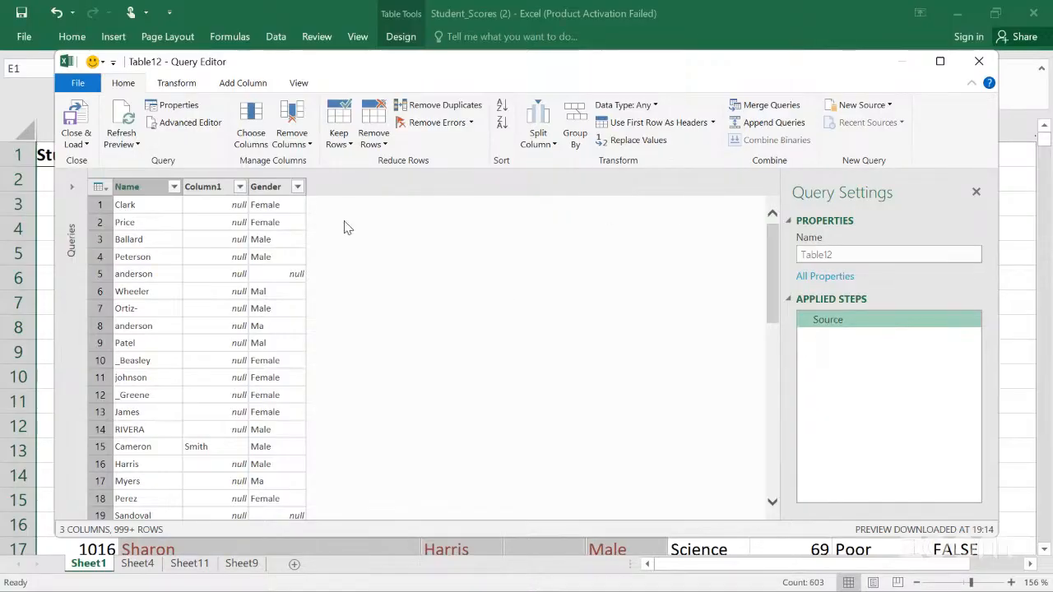
Step: Group the rows by Name with a Count Rows aggregation in a new column named New Name
left_click(575, 125)
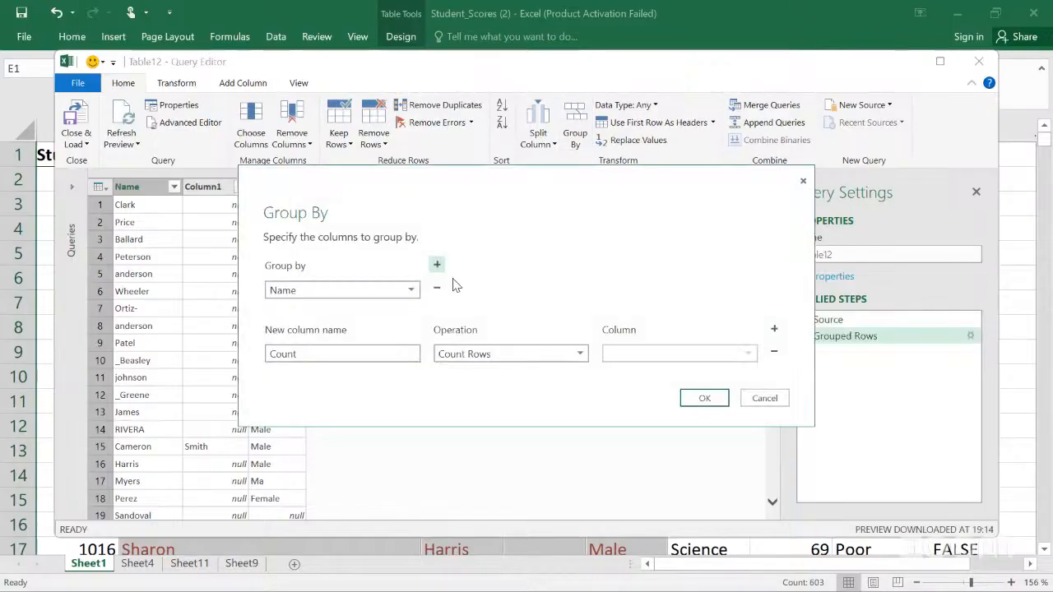
left_click(409, 293)
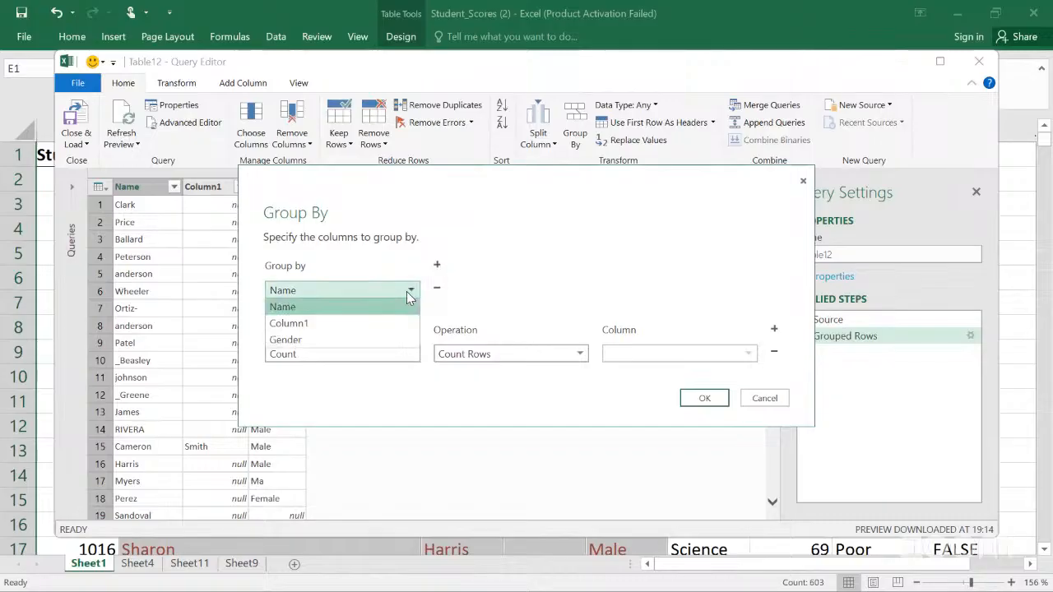
left_click(316, 306)
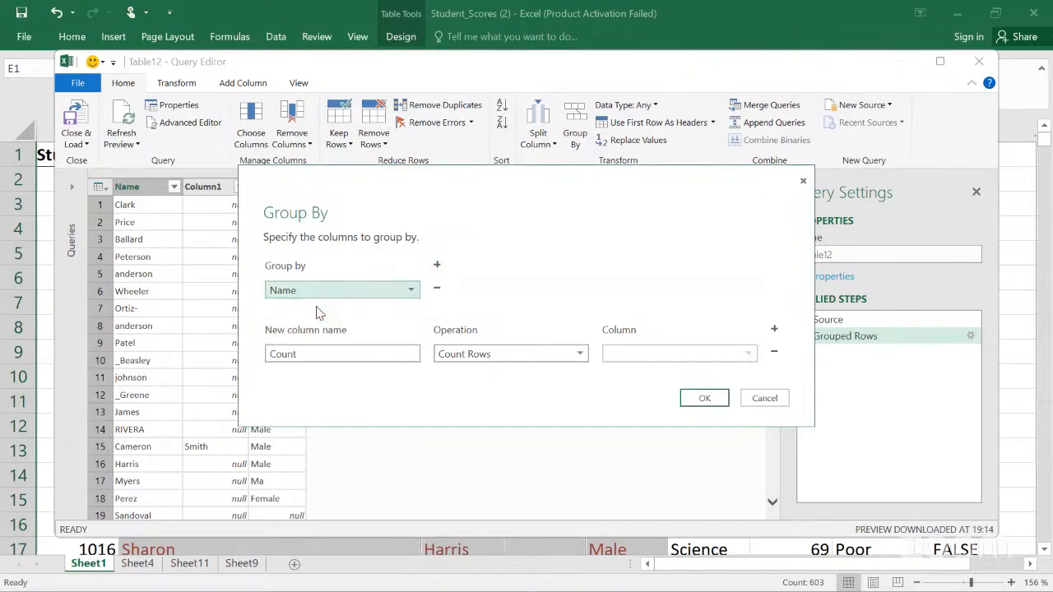
left_click(340, 352)
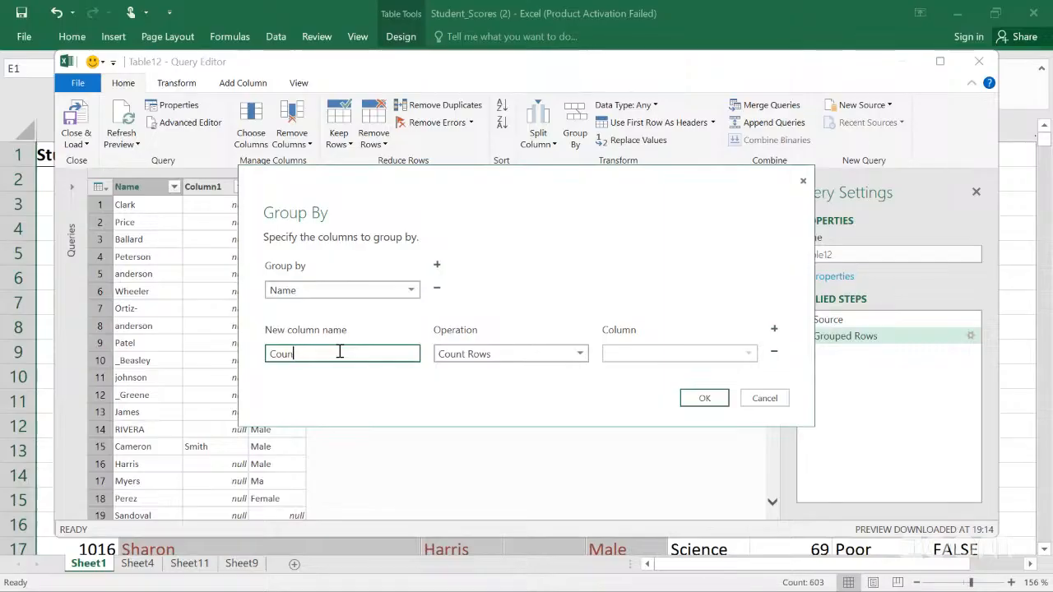
key("BackSpace")
key("BackSpace")
key("BackSpace")
key("BackSpace")
key("BackSpace")
type("New Name")
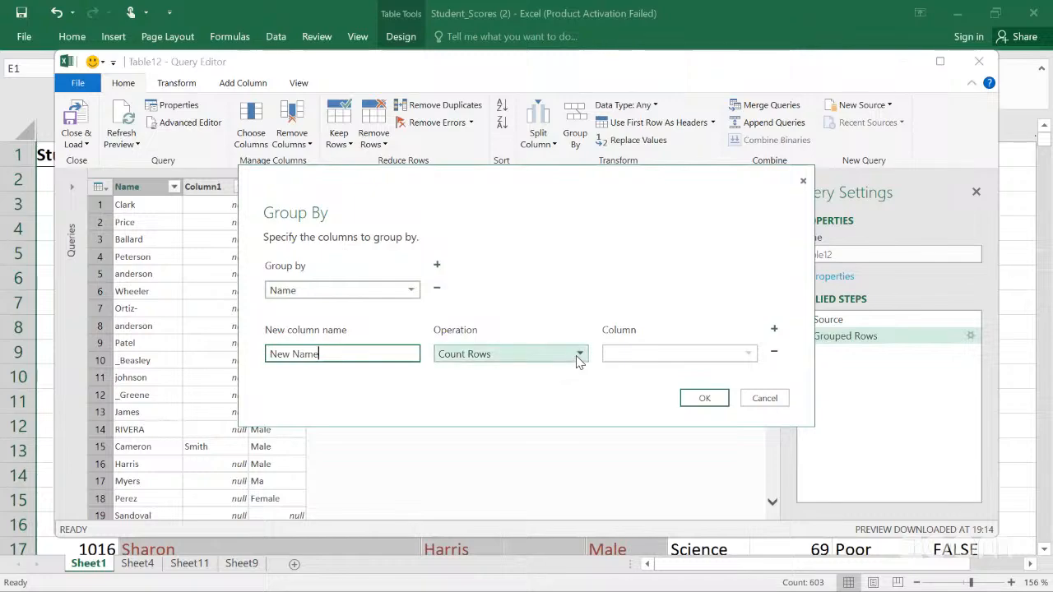
left_click(748, 354)
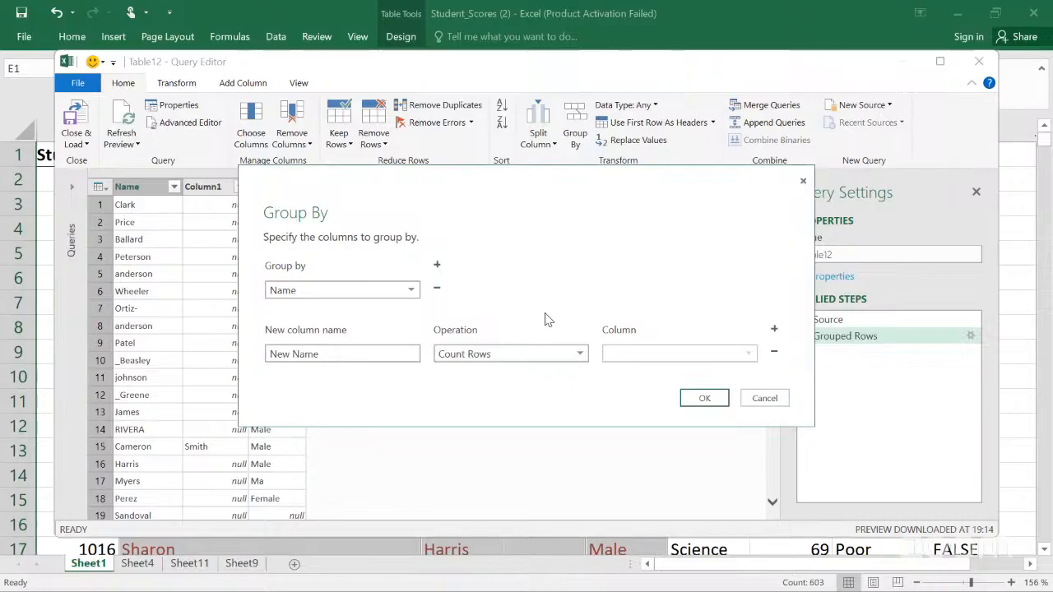
left_click(414, 290)
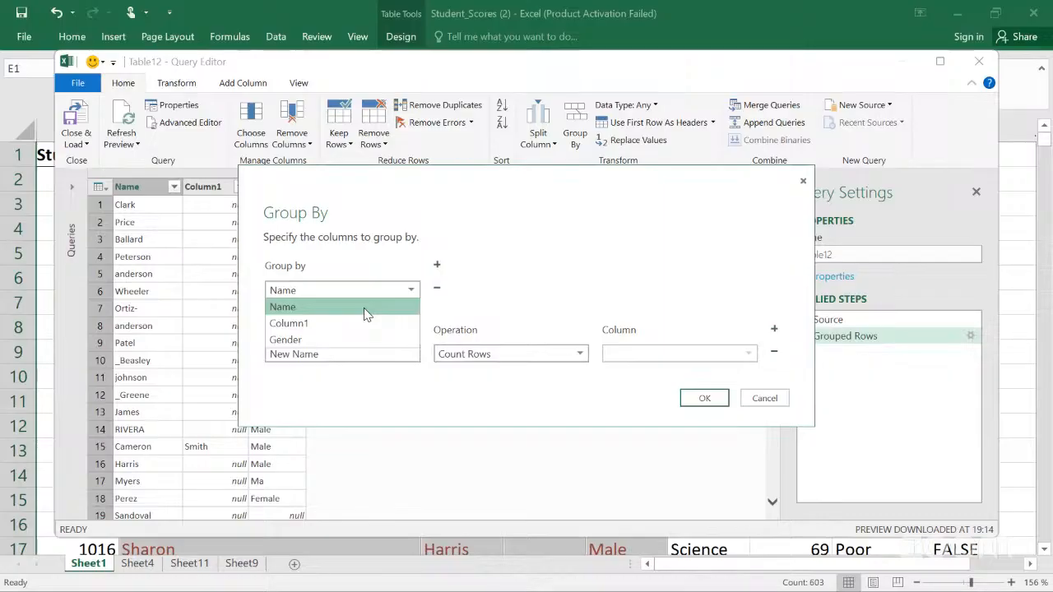
left_click(367, 310)
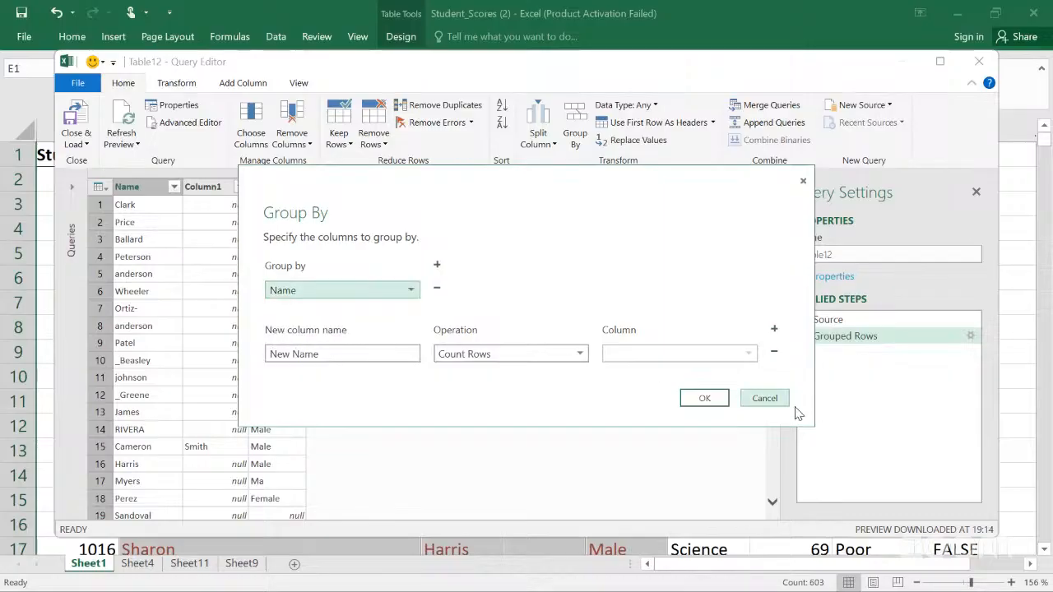
left_click(702, 399)
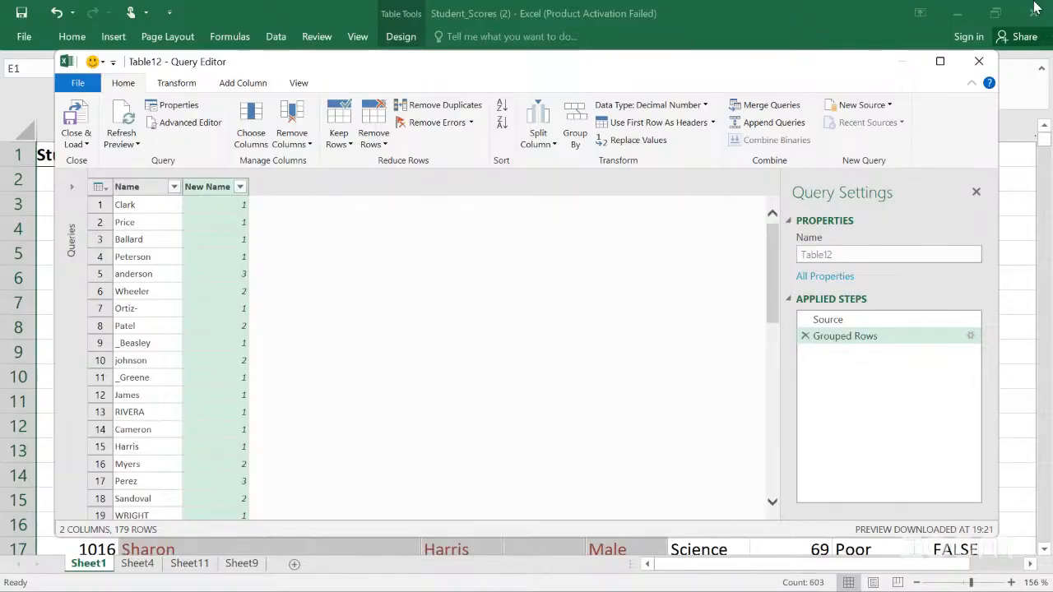
Step: Close the Query Editor and return to the worksheet
left_click(979, 63)
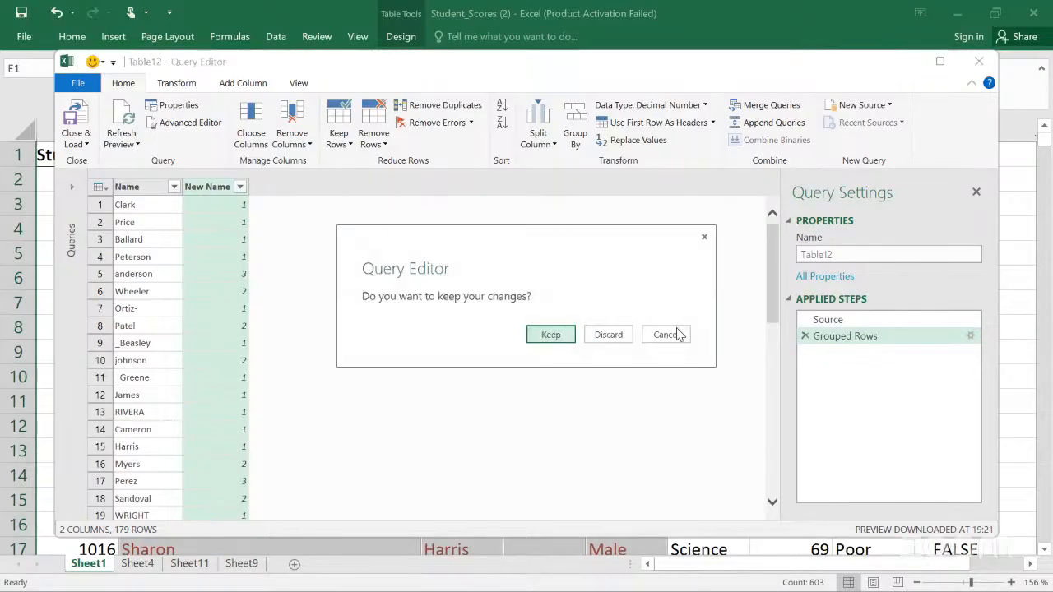
left_click(676, 334)
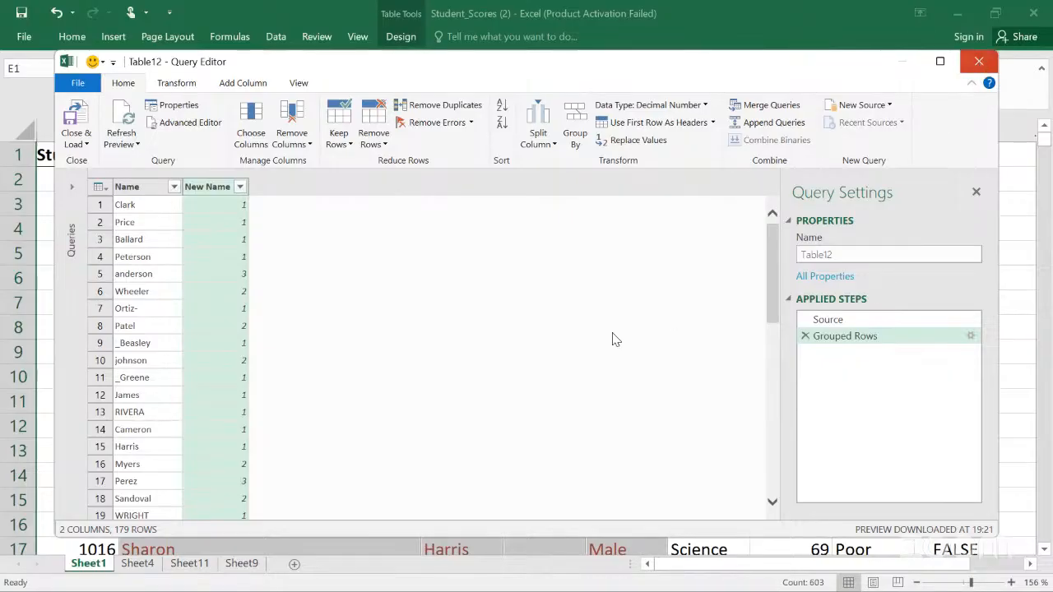
left_click(745, 278)
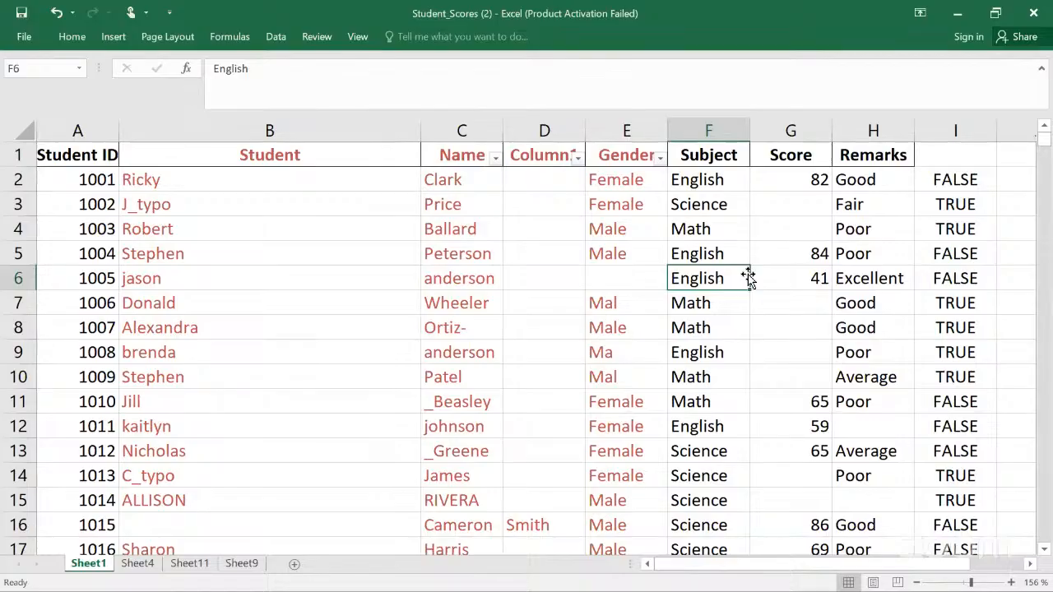
left_click(276, 41)
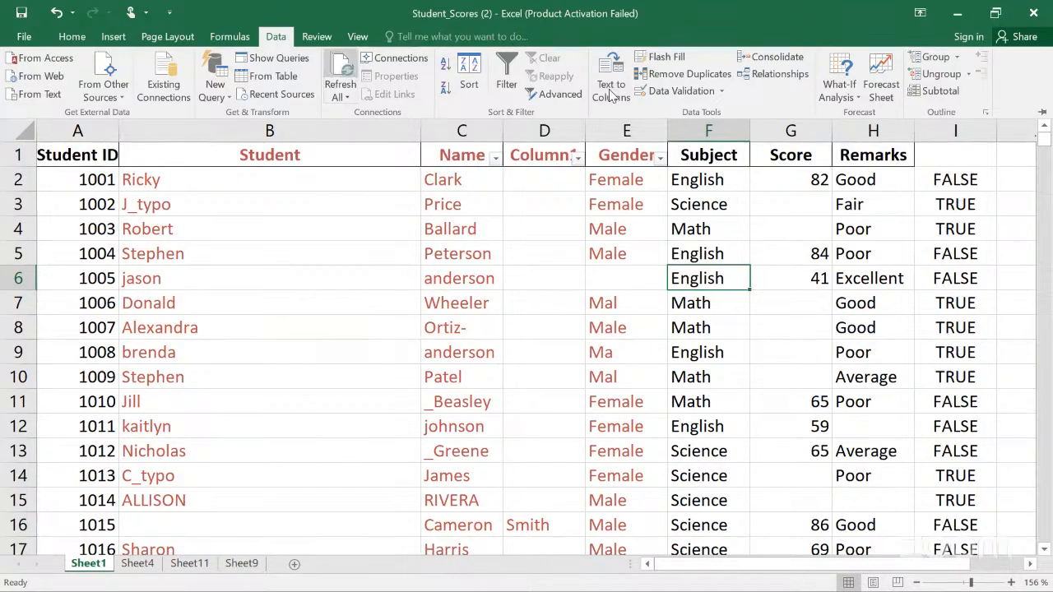
left_click(692, 73)
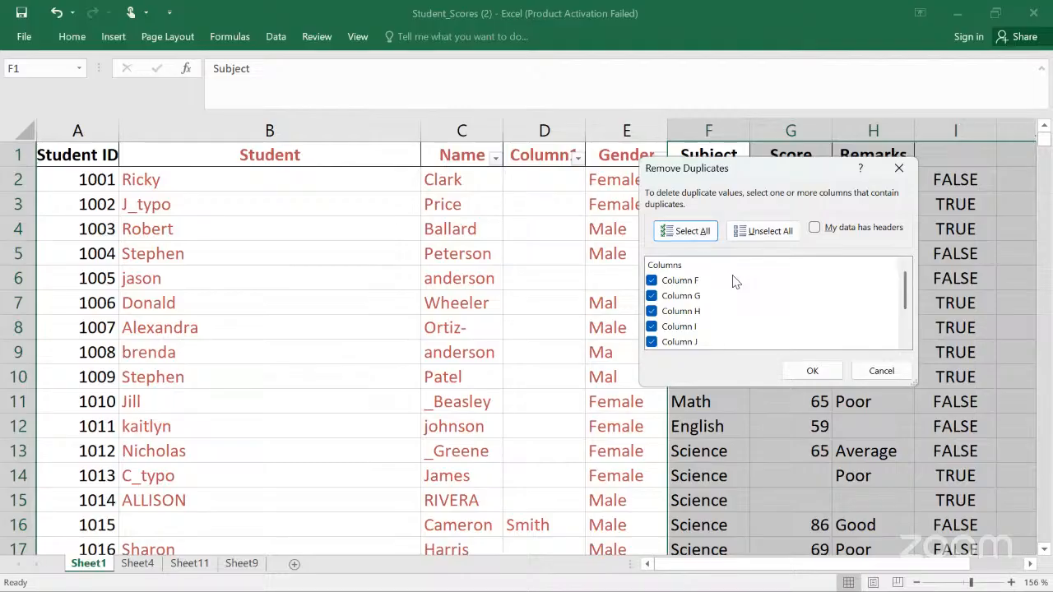
left_click(889, 171)
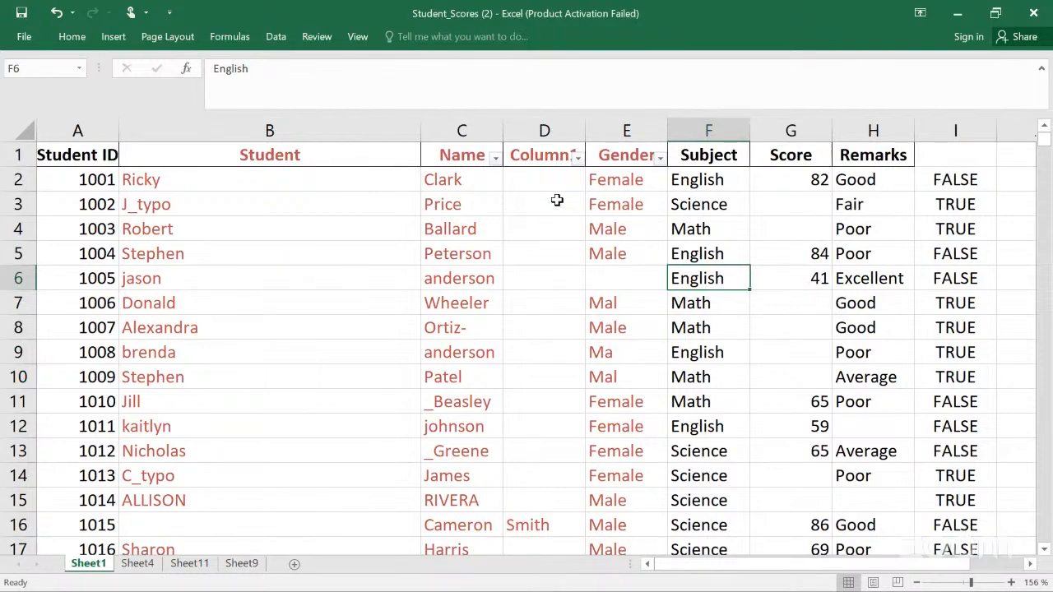
Step: Insert a new blank column before the Gender column
left_click(615, 131)
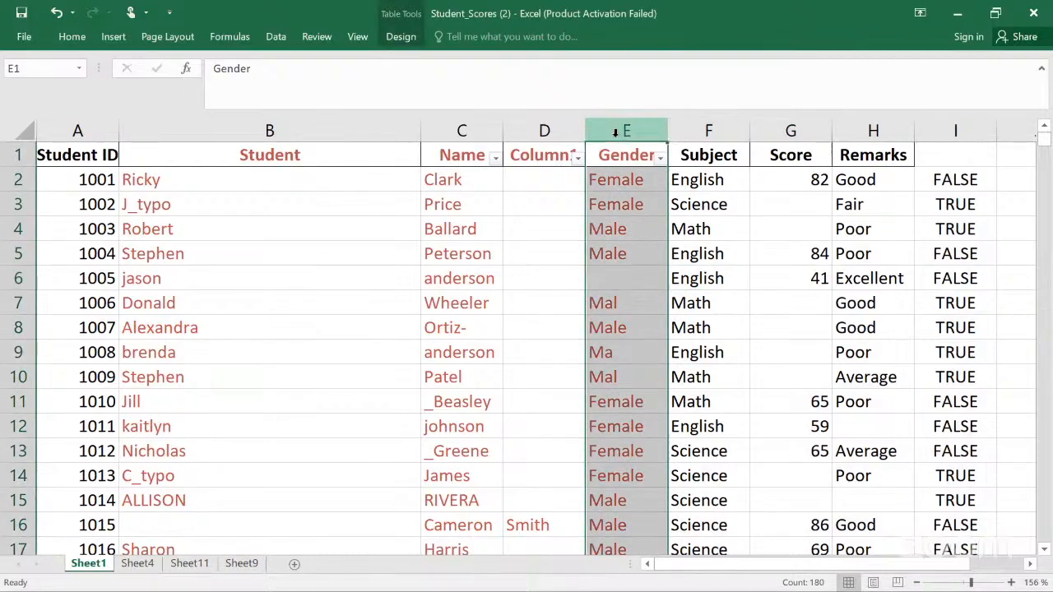
right_click(652, 252)
left_click(652, 252)
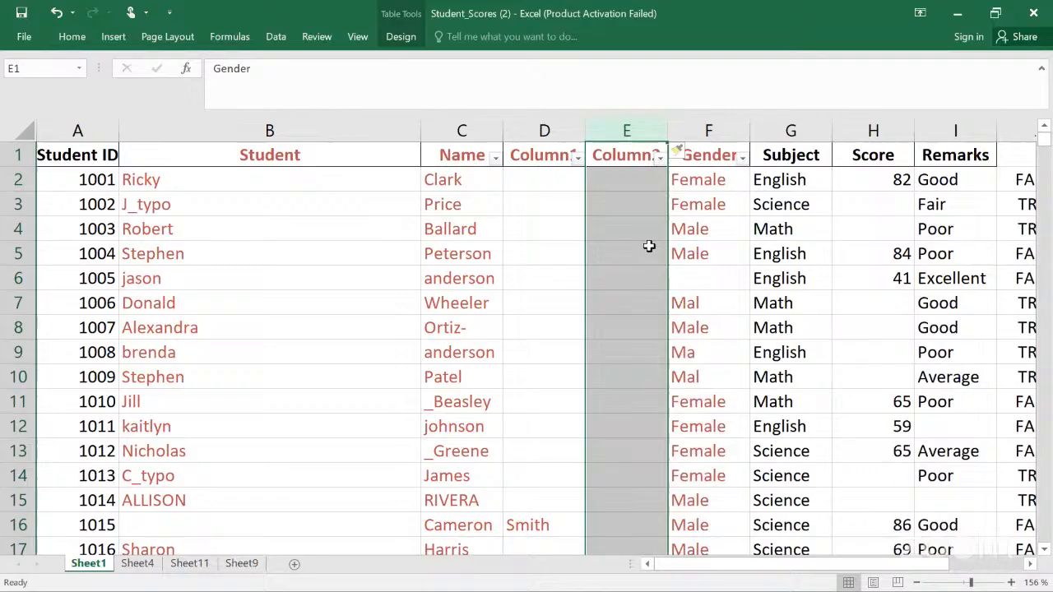
Step: Enter a CONCATENATE formula in Column2 joining the Student, Name and Column1 values of the same row
left_click(615, 186)
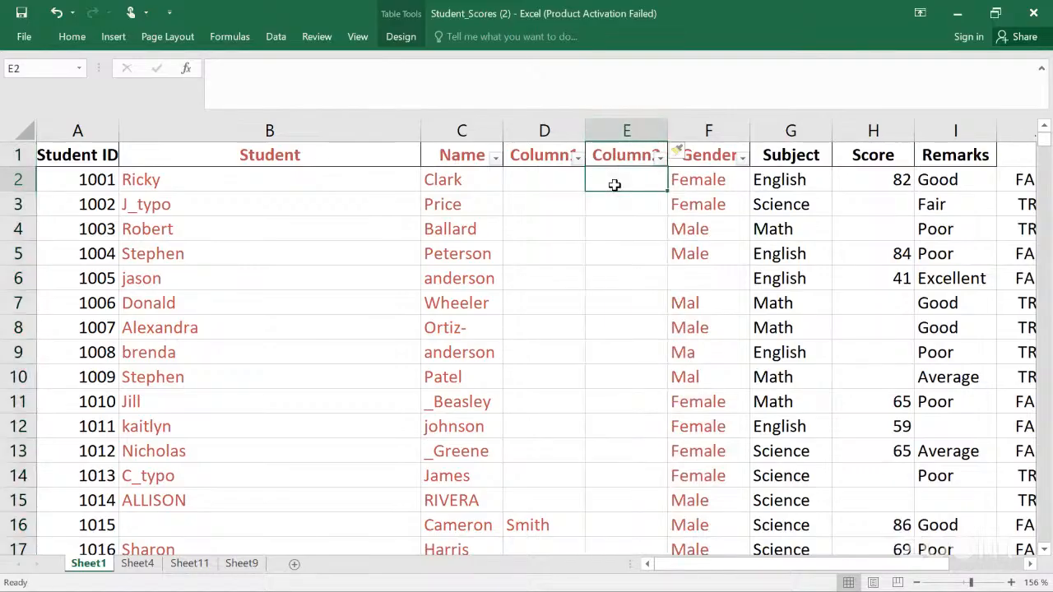
type("=")
key("BackSpace")
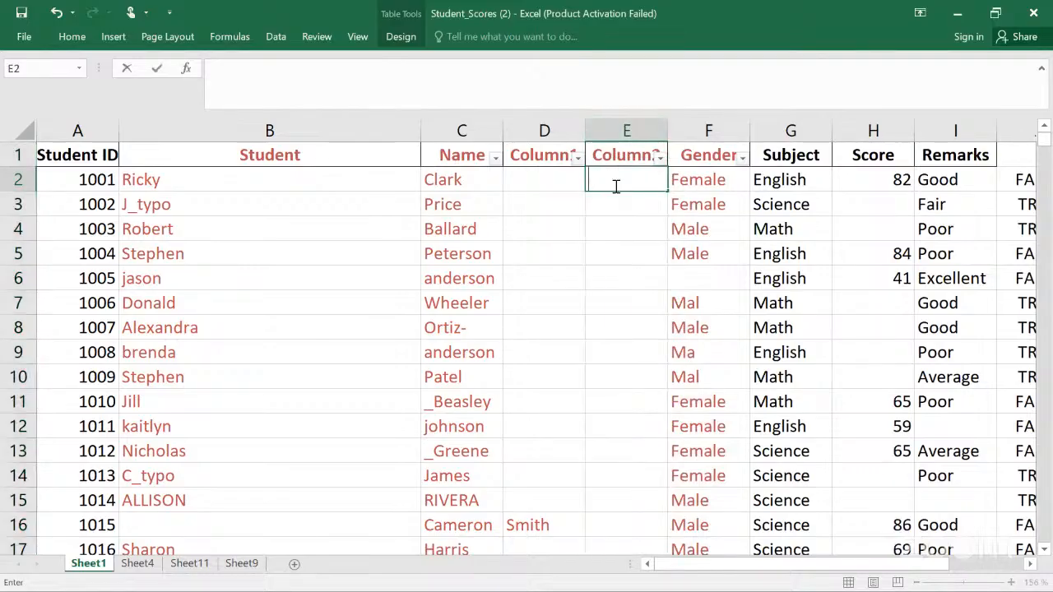
type("=concate")
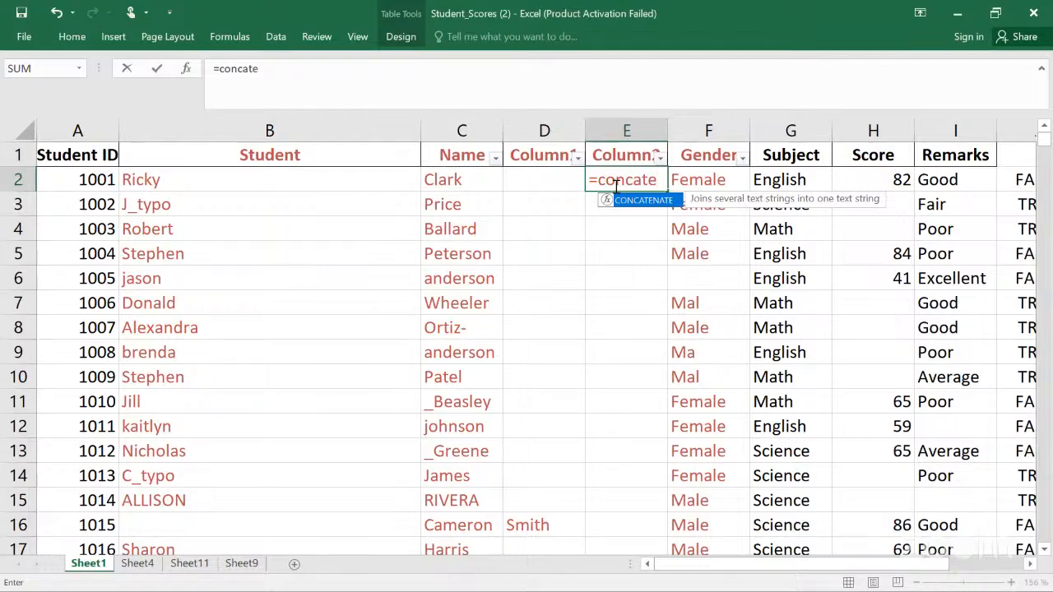
type("na")
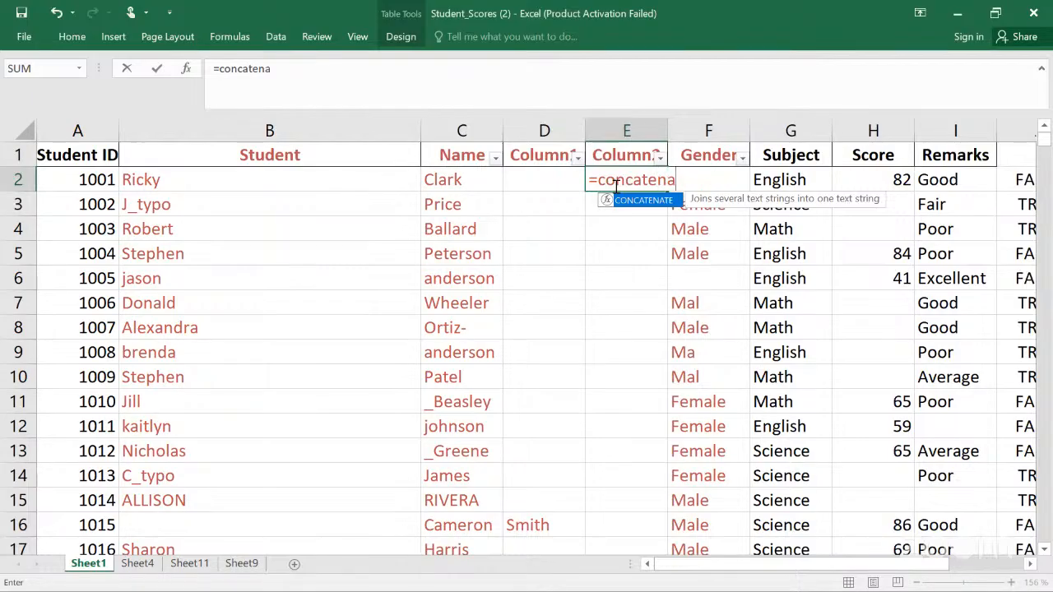
type("te(")
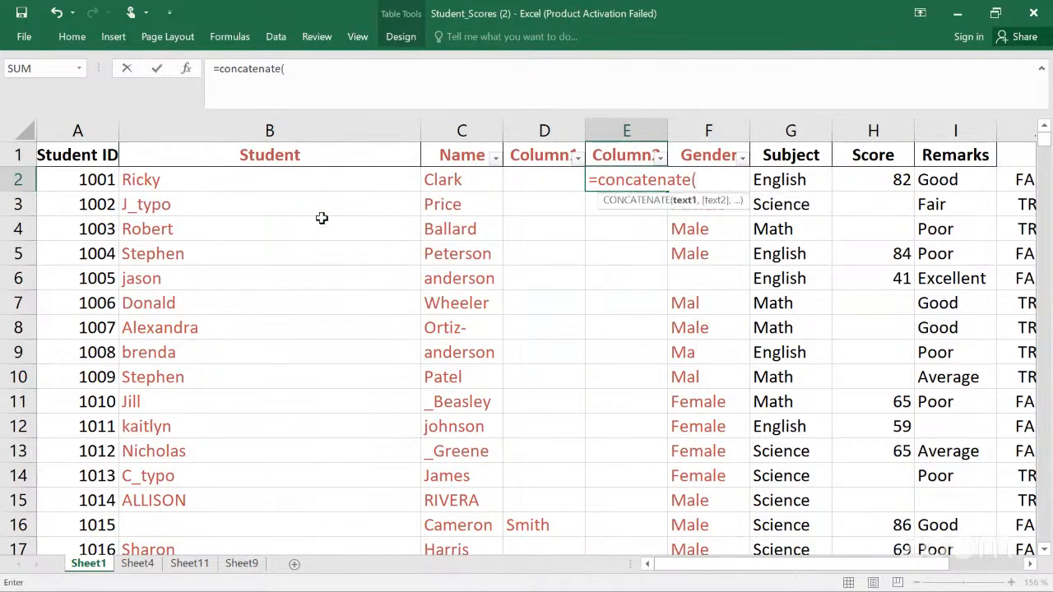
left_click(277, 172)
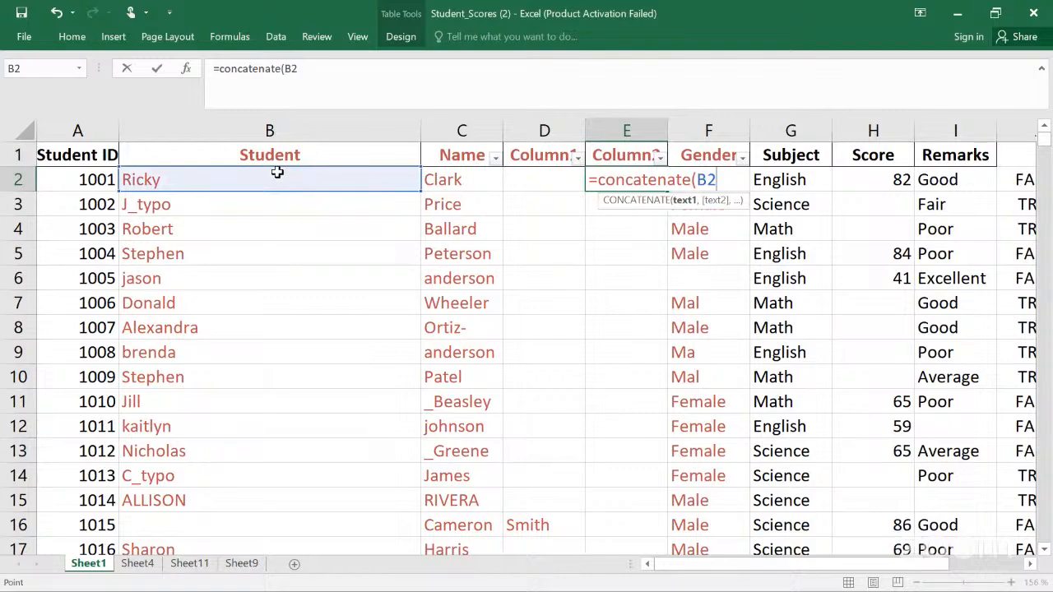
type(",")
left_click(426, 179)
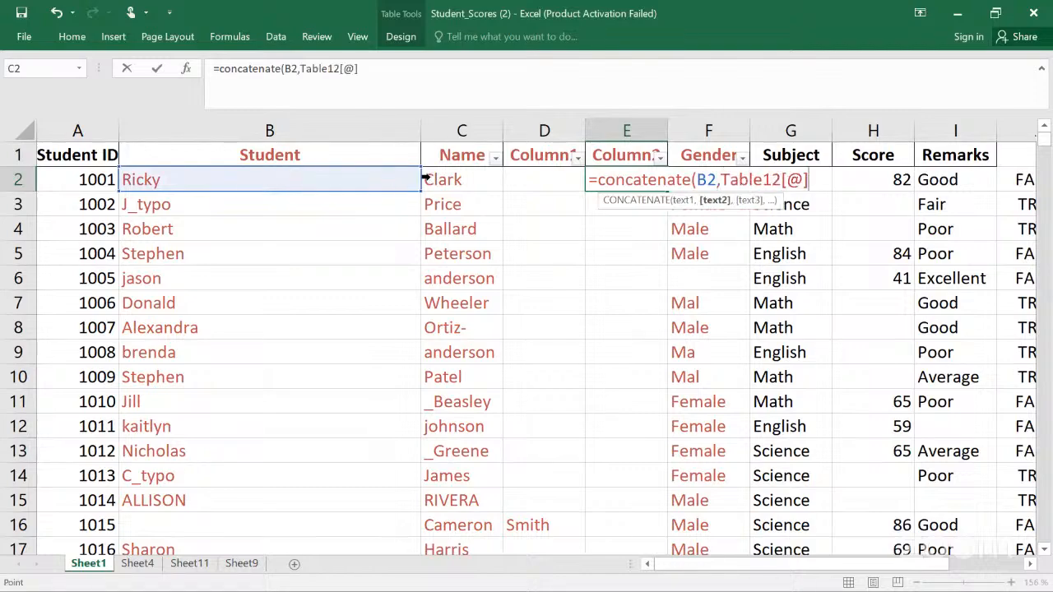
left_click(436, 178)
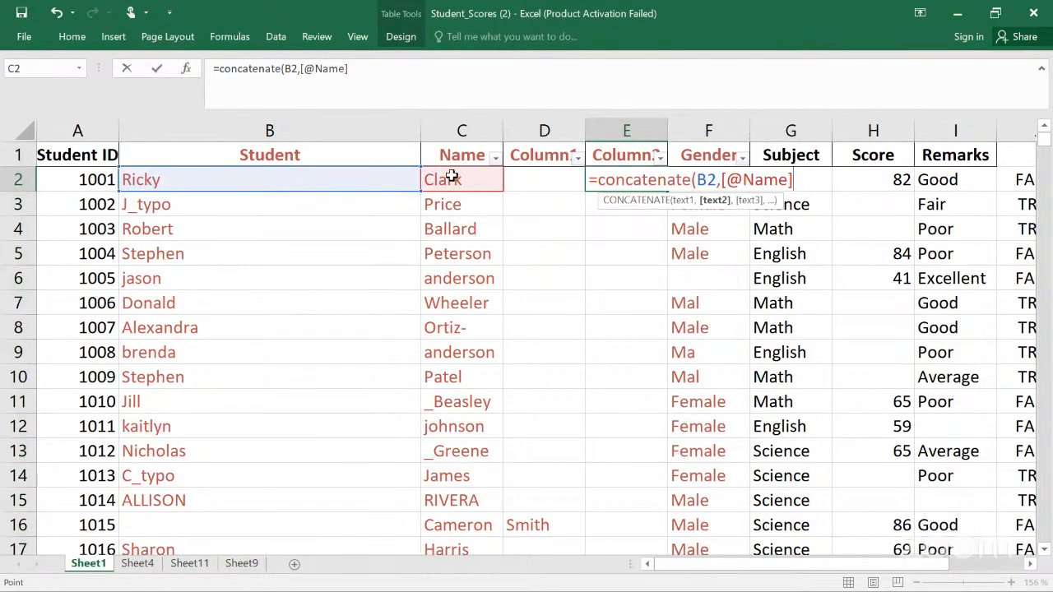
type(")")
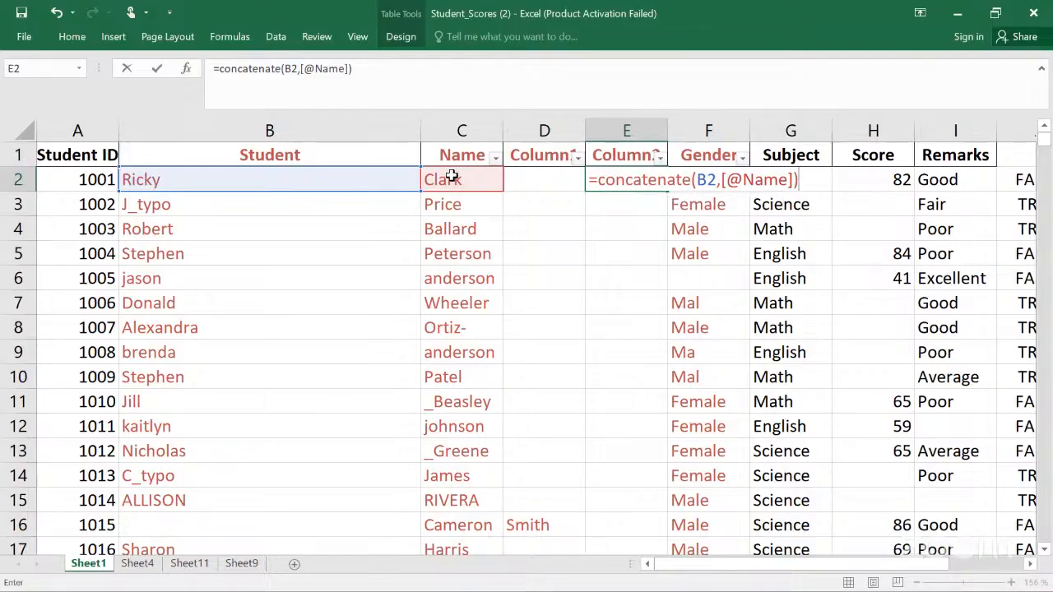
key("BackSpace")
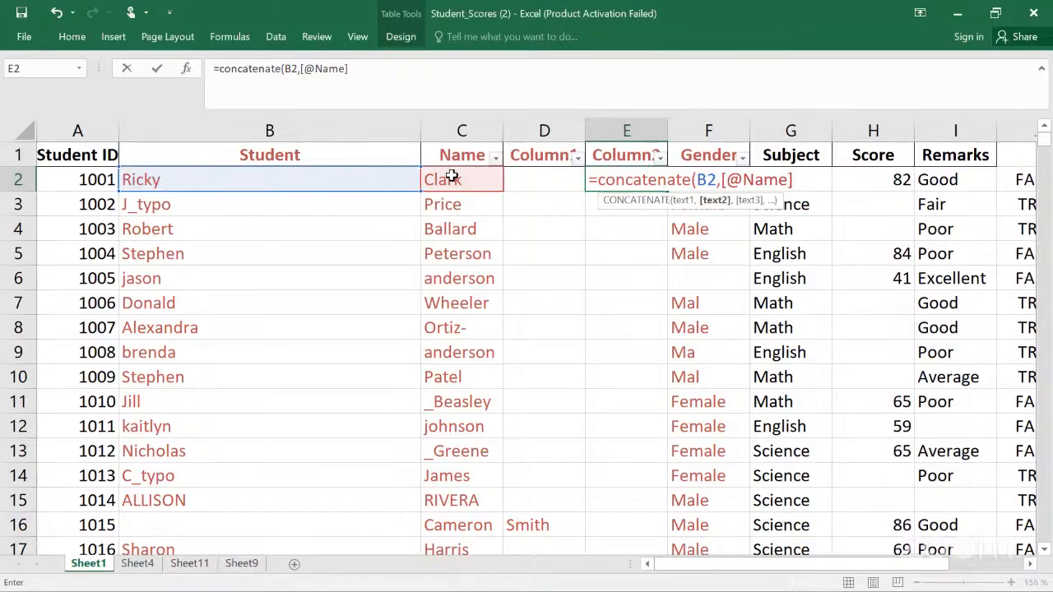
type(",")
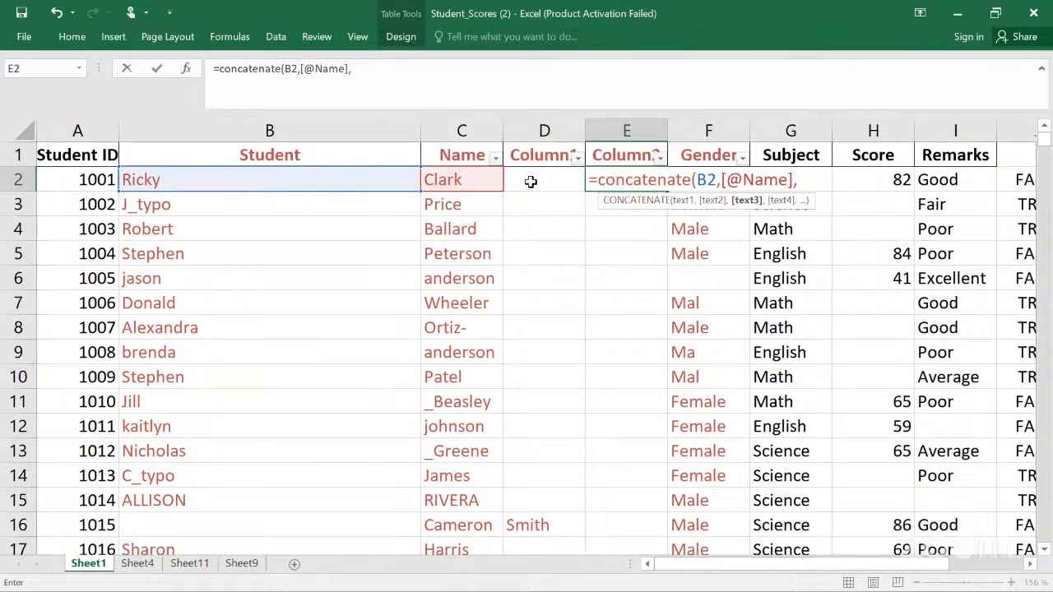
left_click(531, 182)
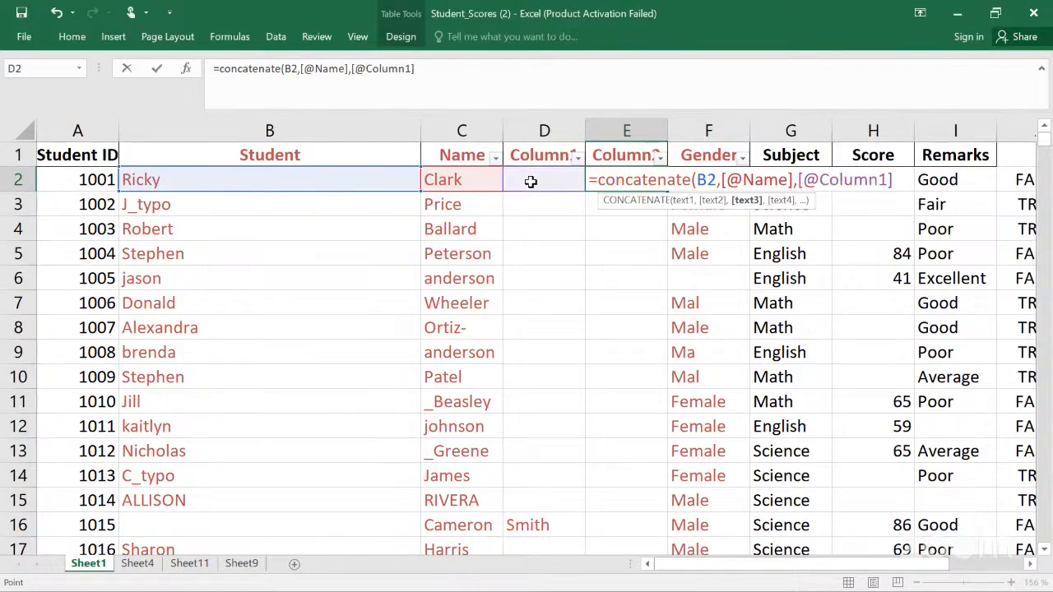
type(")")
key("Return")
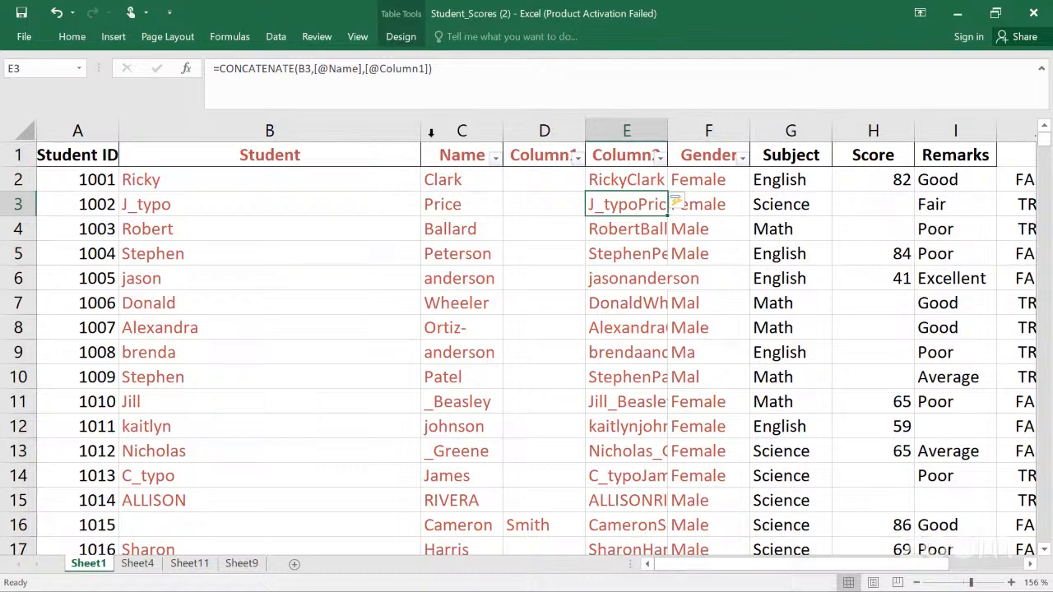
Step: Narrow the Student column, widen Column2, and scroll through the combined names
left_click_drag(420, 128, 243, 132)
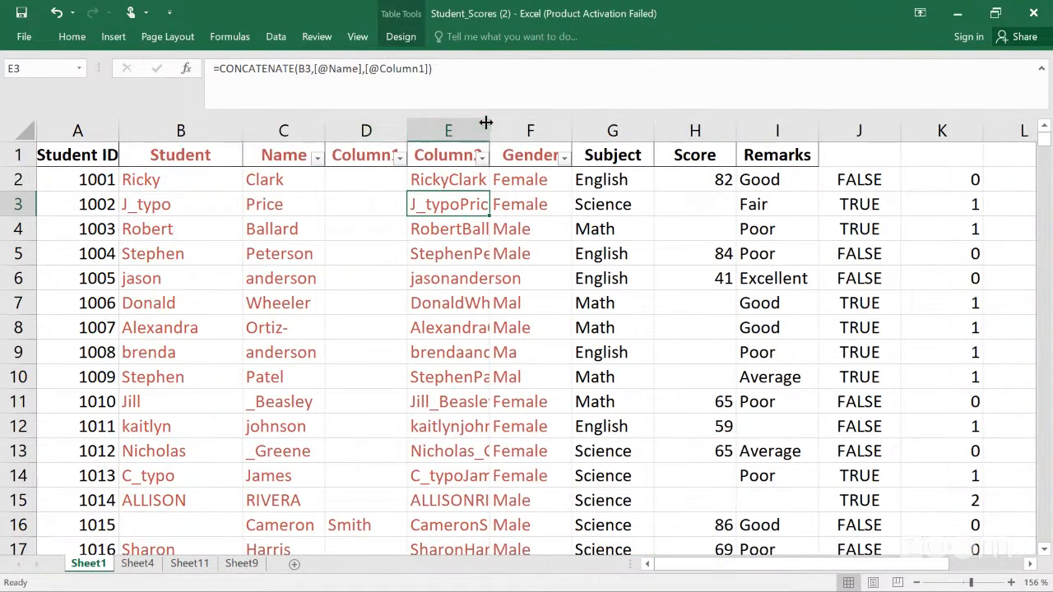
left_click_drag(486, 123, 591, 106)
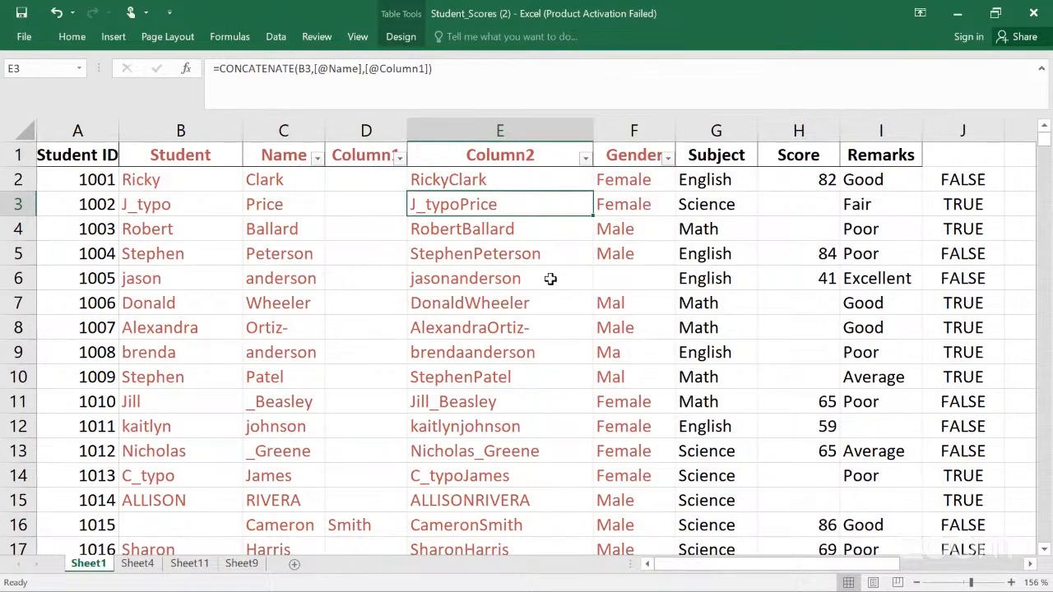
key("Down")
key("Down")
key("Down")
key("Down")
key("Down")
key("Down")
key("Down")
key("Down")
key("Down")
key("Down")
key("Down")
key("Down")
key("Down")
key("Down")
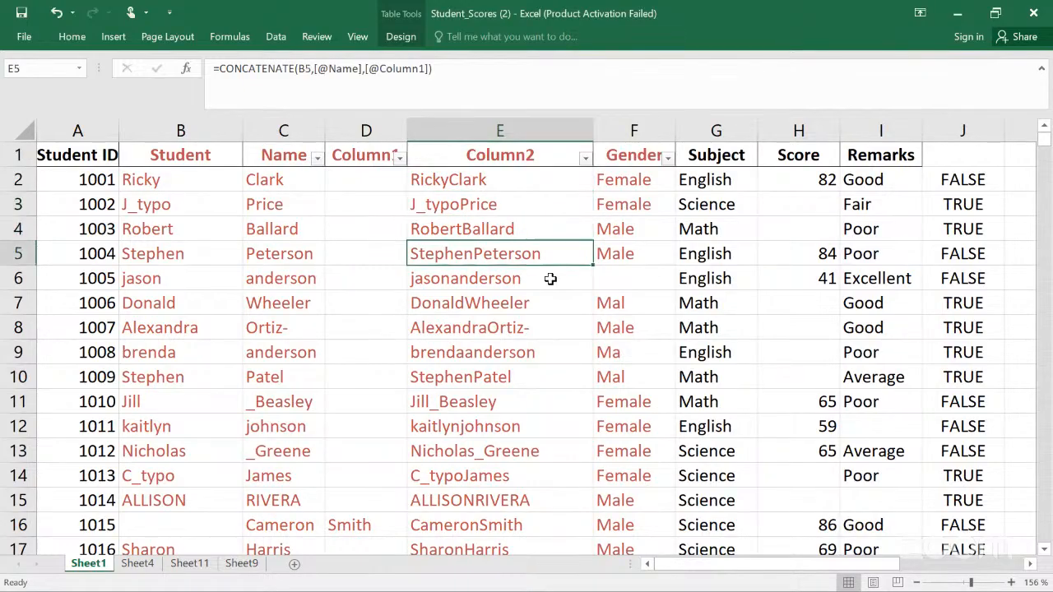
key("Down")
key("Down")
key("Down")
key("Down")
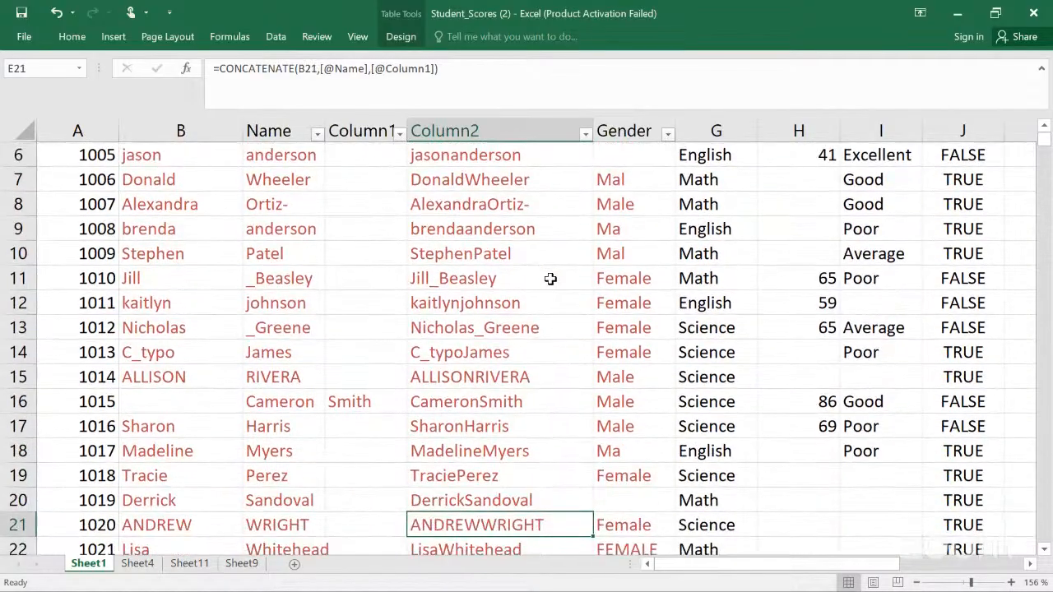
key("Up")
key("Up")
key("Up")
key("Up")
key("Up")
key("Up")
key("Down")
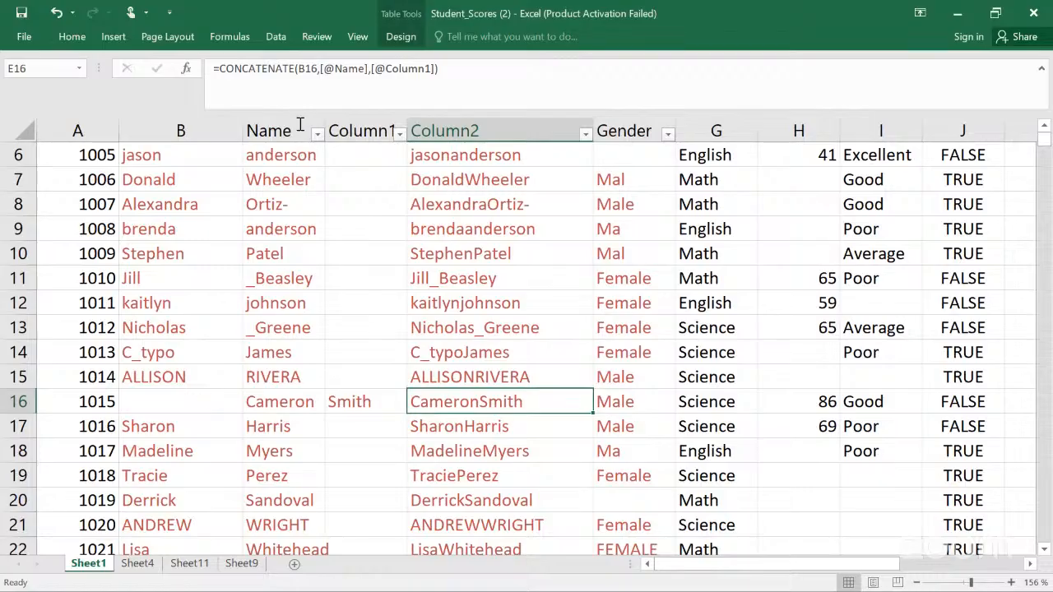
Step: Try to edit the row 16 formula in Column2 by inserting a reference to E10
left_click(222, 72)
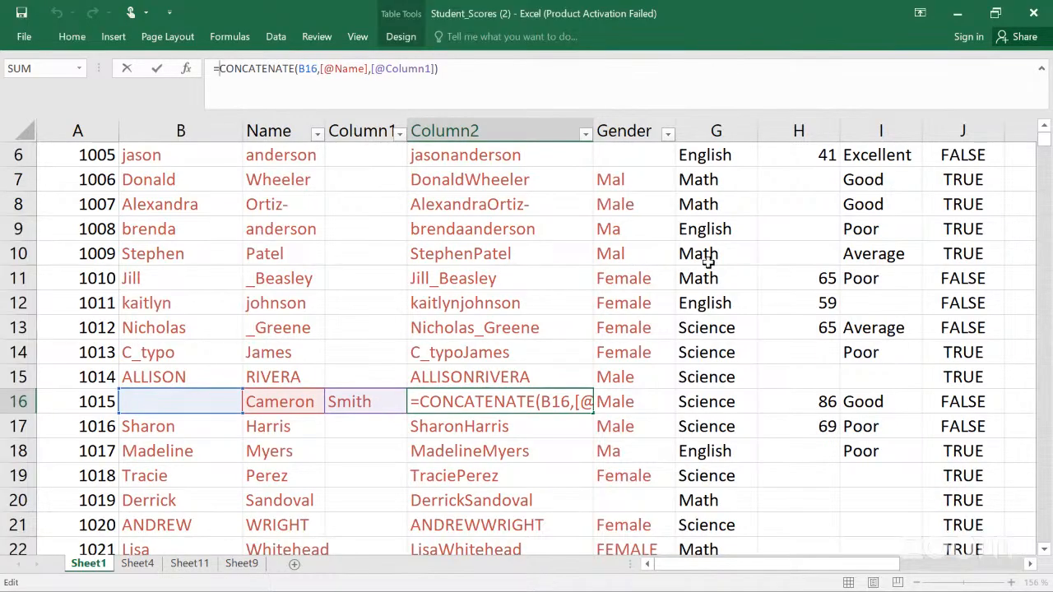
left_click(566, 251)
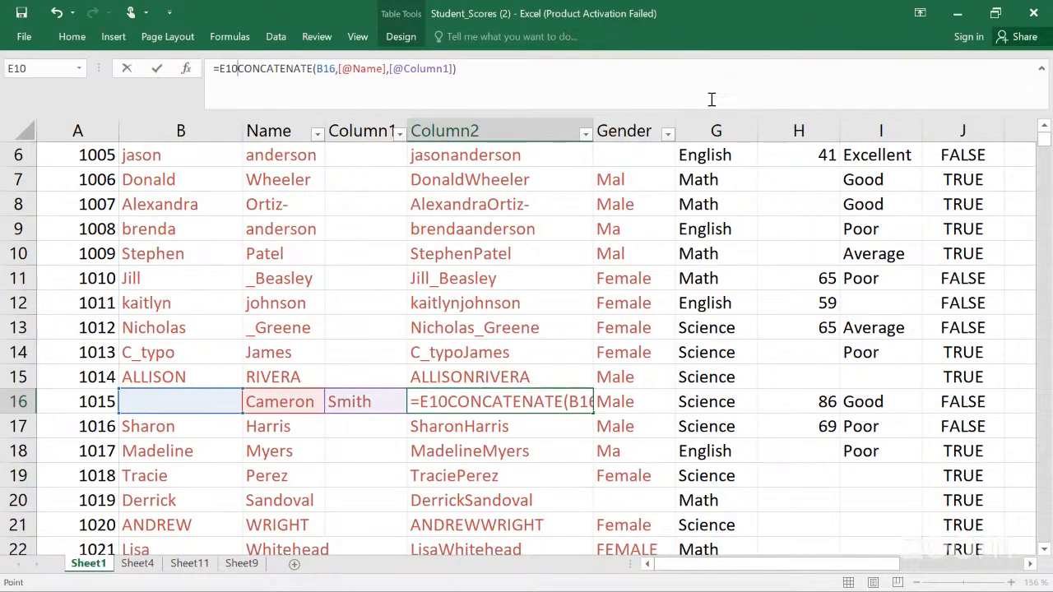
key("Return")
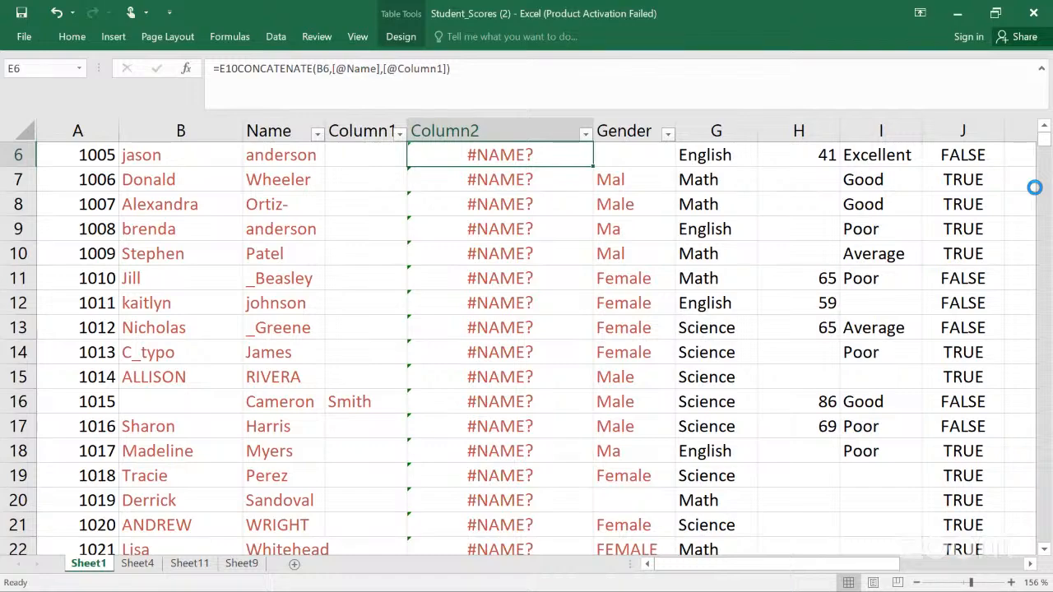
Step: Undo the recent formula, width and column-split changes back to the single Student Name column
key("ctrl+z")
key("ctrl+z")
key("ctrl+z")
key("ctrl+z")
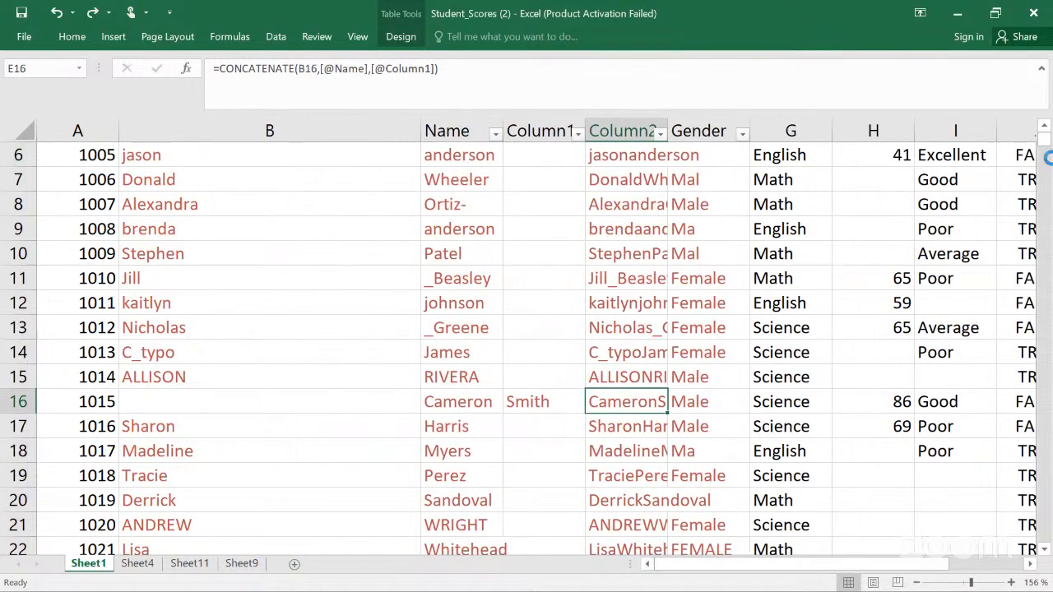
key("ctrl+z")
key("ctrl+z")
key("ctrl+z")
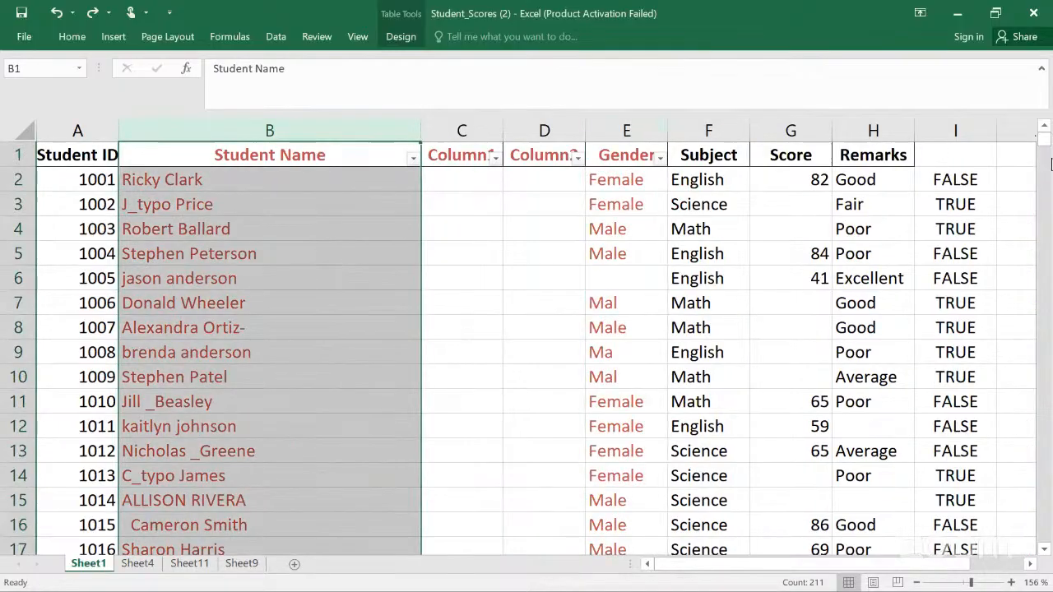
Step: Delete the two empty columns between Student Name and Gender
left_click(557, 254)
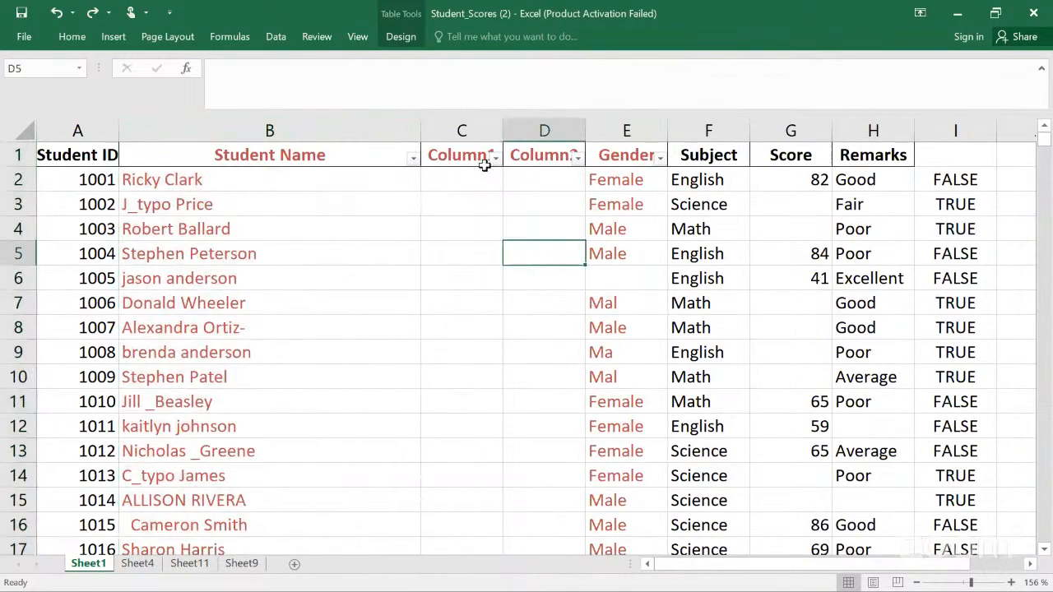
left_click(469, 127)
key("shift+Right")
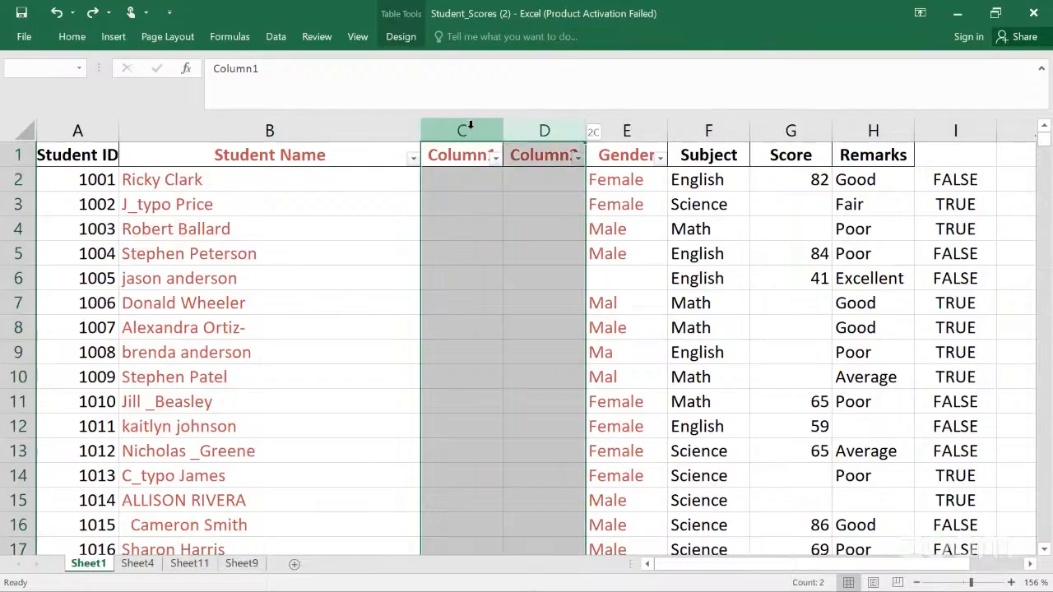
right_click(471, 130)
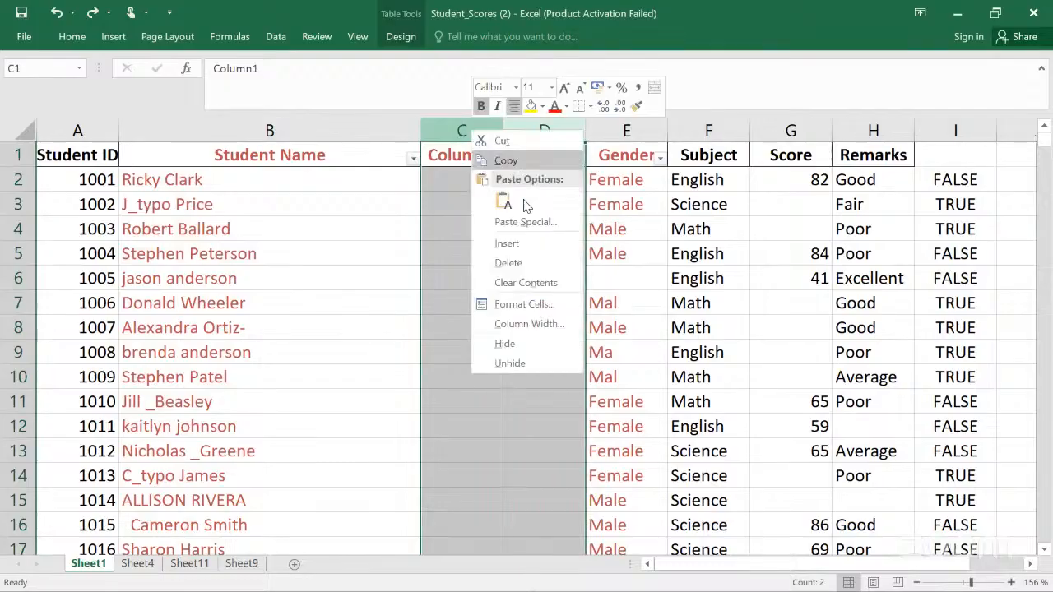
left_click(510, 264)
Step: Review the entries in the Student Name column row by row for spacing and typing errors
left_click(177, 398)
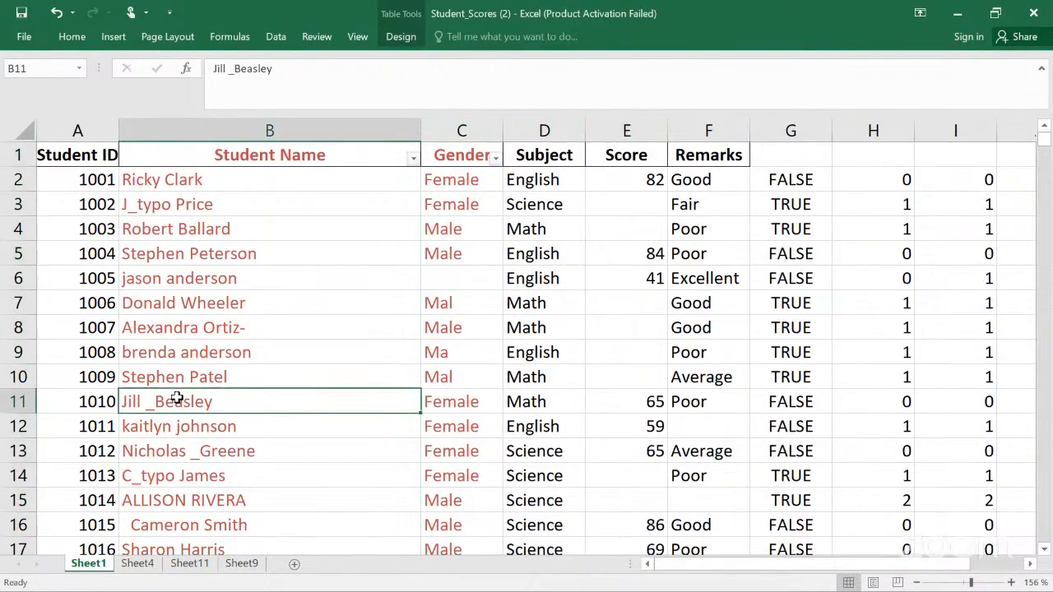
key("Down")
key("Down")
key("Down")
key("Down")
key("Down")
key("Down")
key("Down")
key("Down")
key("Up")
key("Up")
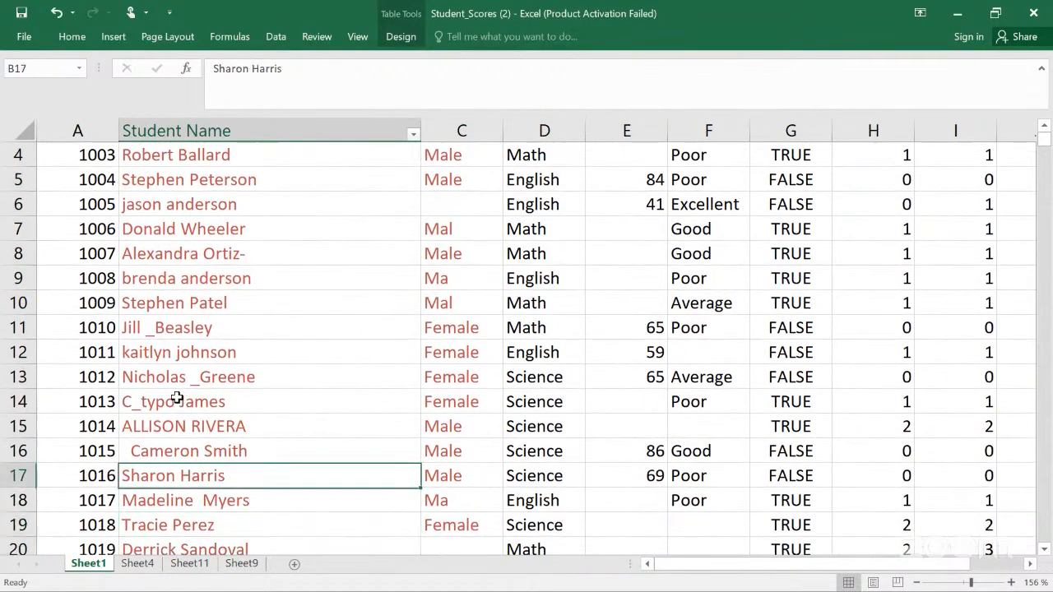
key("Up")
key("Down")
key("Down")
key("Down")
key("Down")
key("Down")
key("Down")
key("Down")
key("Down")
key("Down")
key("Down")
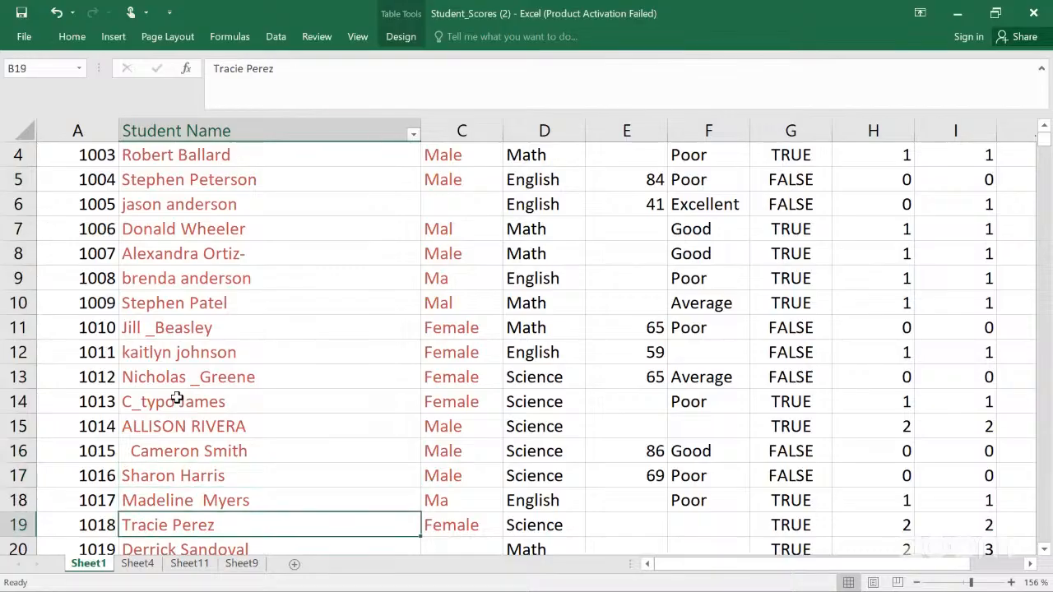
key("Up")
key("Up")
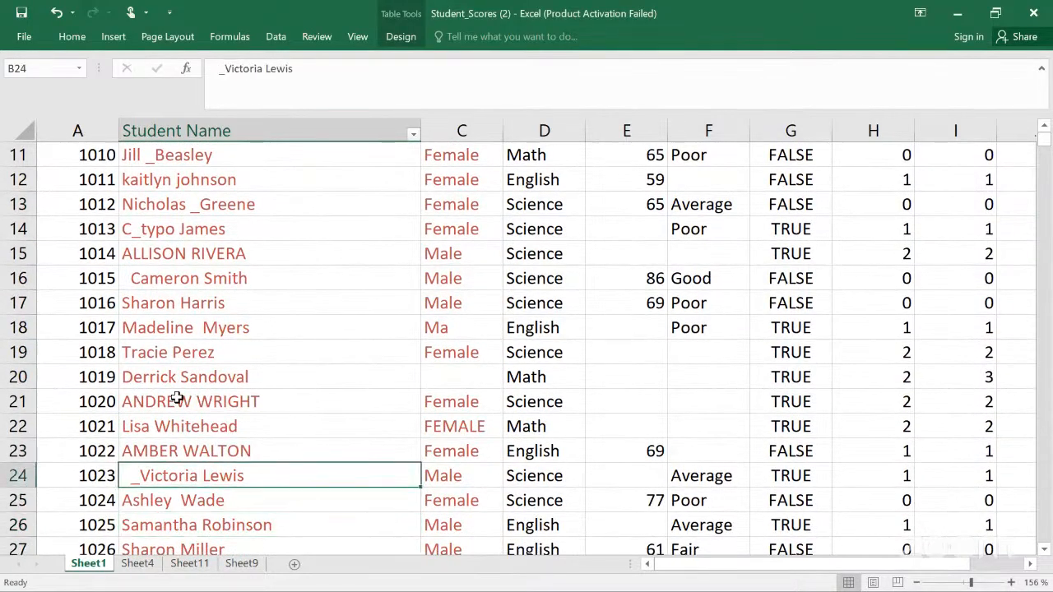
key("Down")
key("Down")
key("Down")
key("Down")
key("Down")
key("Down")
key("Down")
key("Down")
key("Down")
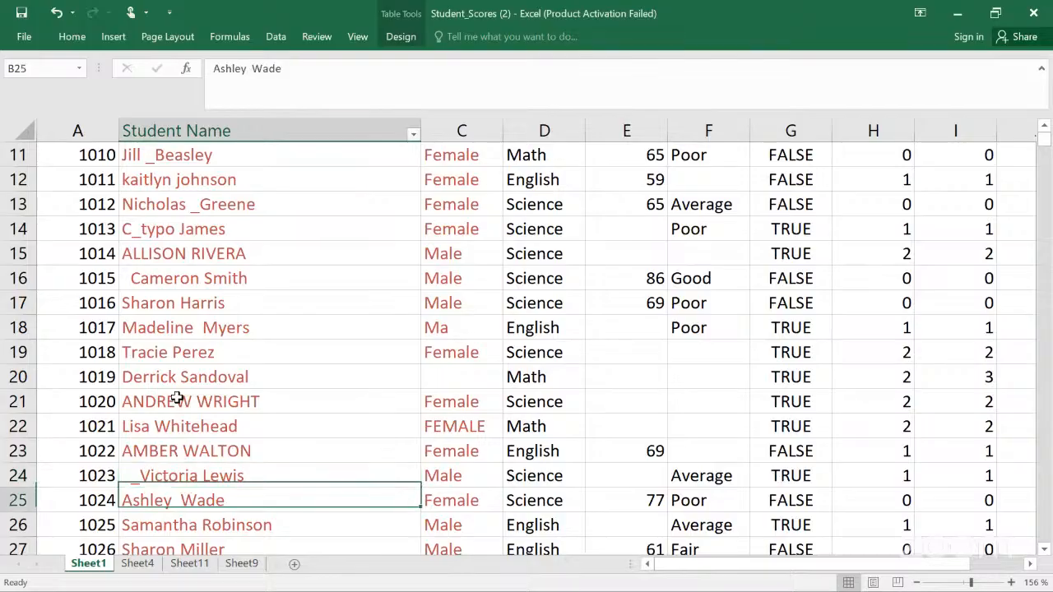
key("Down")
key("Down")
key("Down")
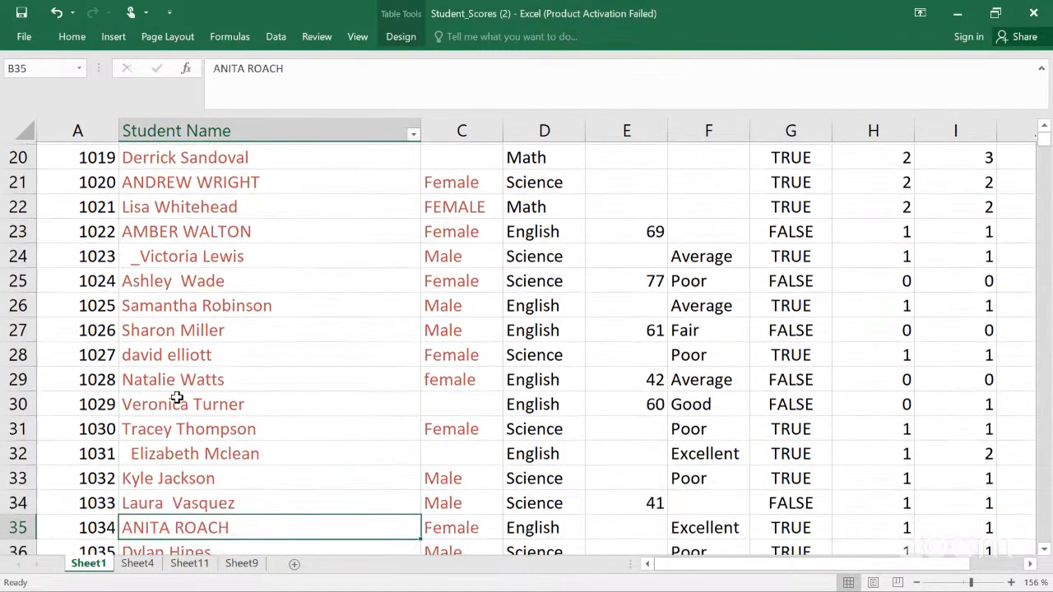
key("Up")
key("Up")
key("Up")
key("Up")
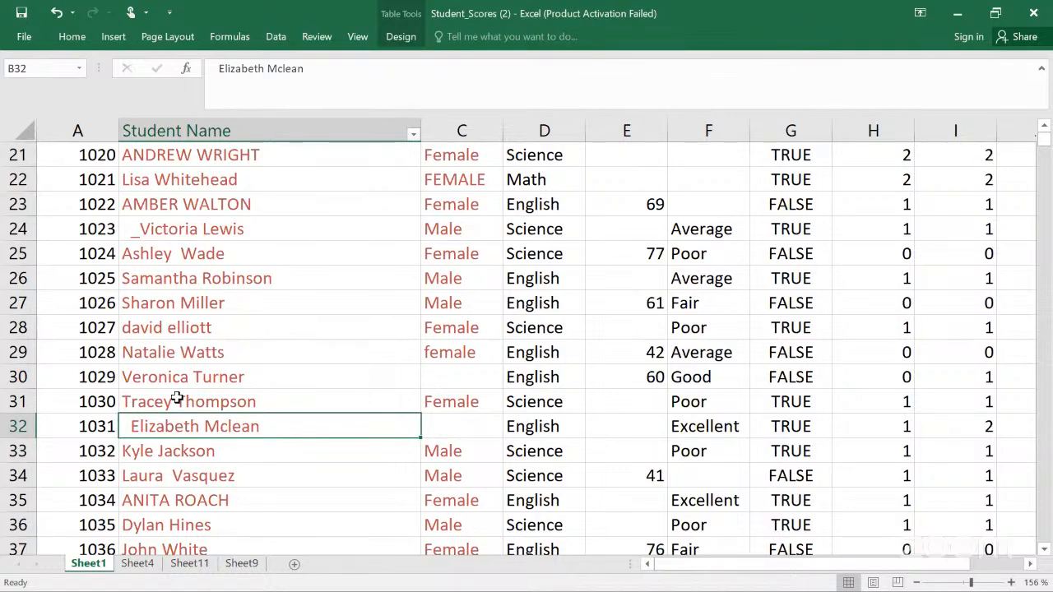
key("Down")
key("Down")
key("Down")
key("Down")
key("Down")
key("Down")
key("Down")
key("Down")
key("Down")
key("Down")
key("Down")
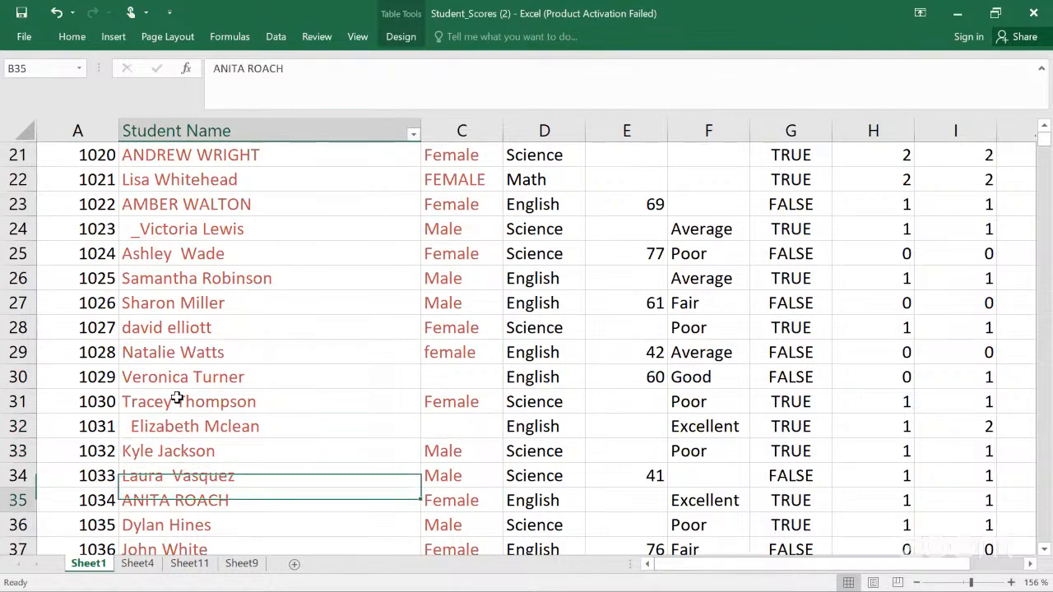
key("Up")
key("Up")
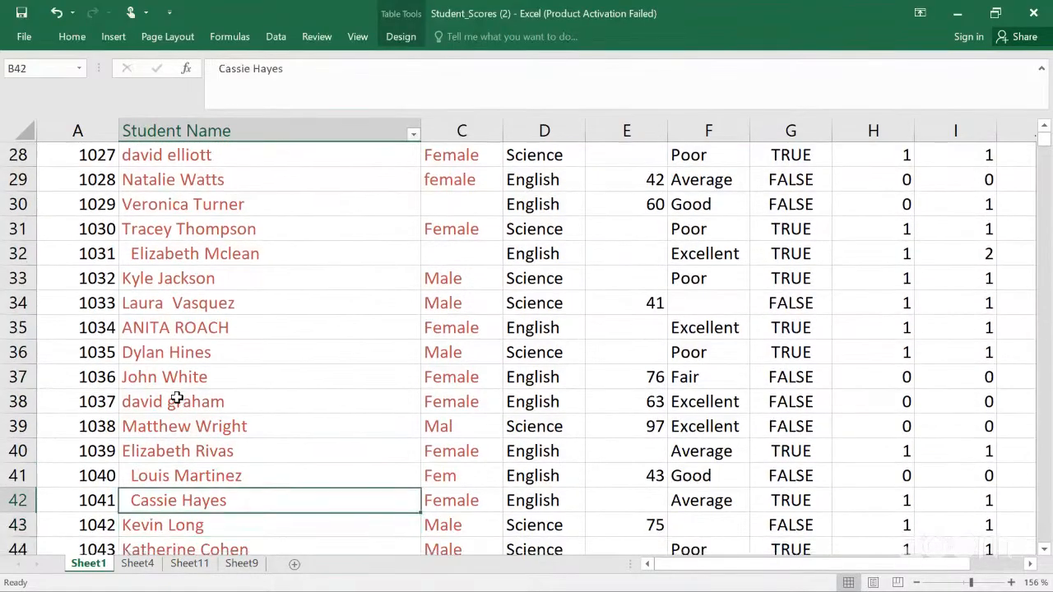
Step: Continue scanning the Student Name entries further down the list, then return to the top of the table
key("Down")
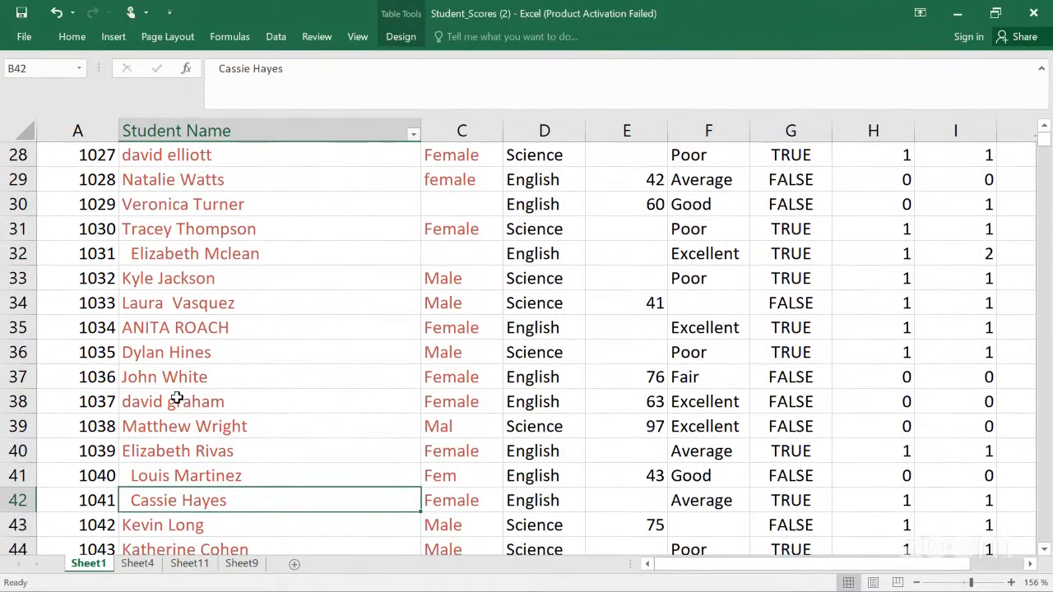
key("Down")
key("Down")
key("Down")
key("Down")
key("Down")
key("Down")
key("Down")
key("Down")
key("Down")
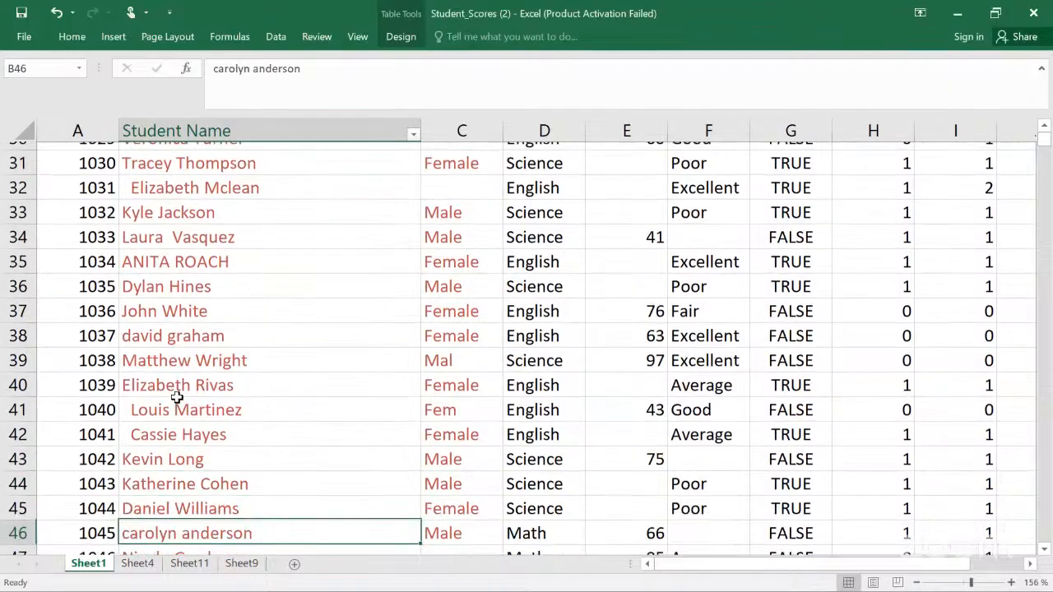
key("Down")
key("Down")
key("Down")
key("Down")
key("Down")
key("Down")
key("Down")
key("Down")
key("Down")
key("Down")
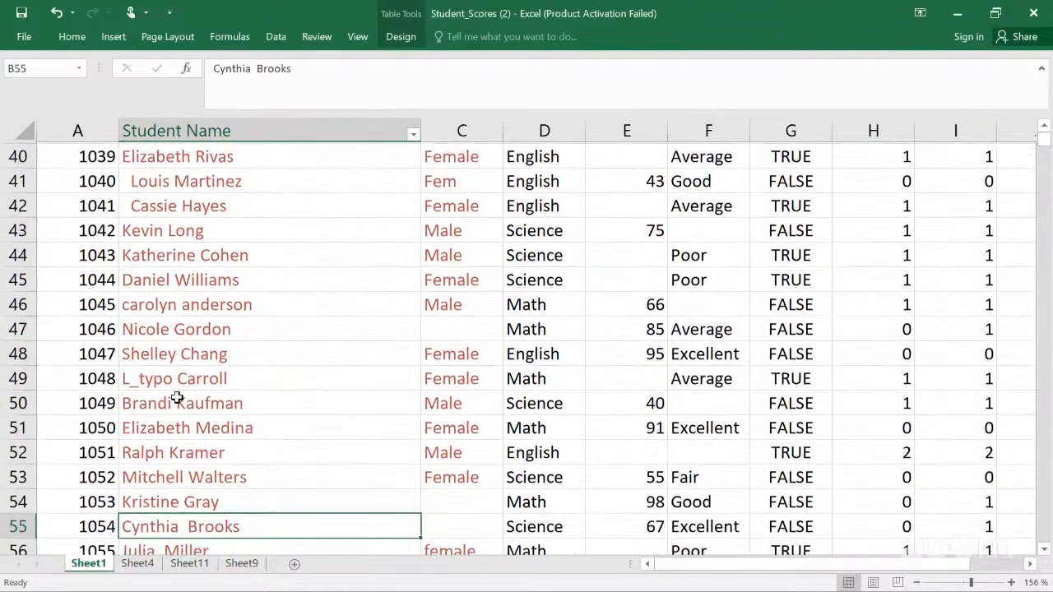
key("Down")
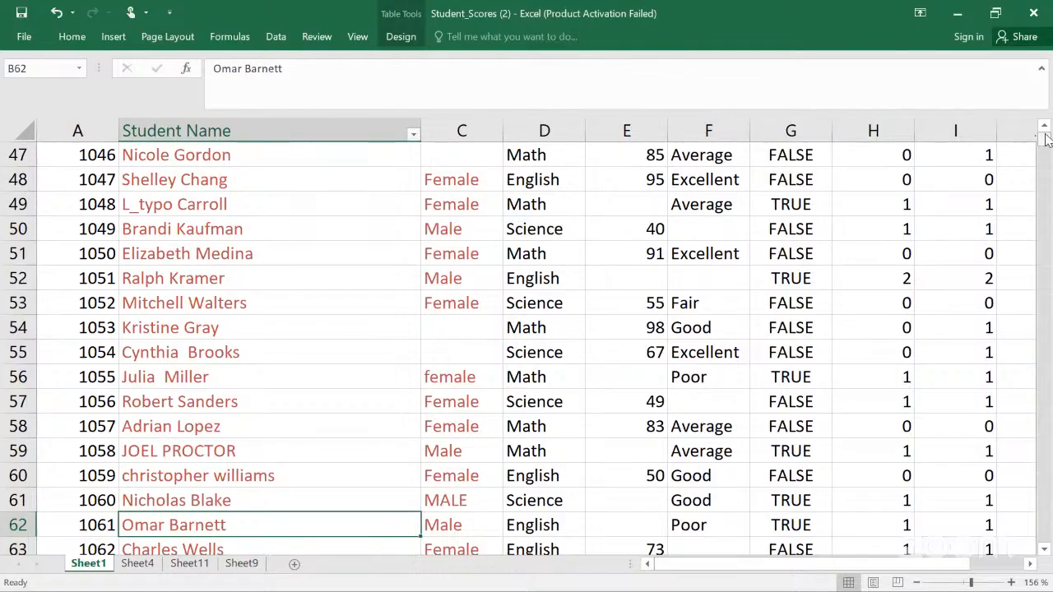
left_click_drag(1046, 139, 1045, 125)
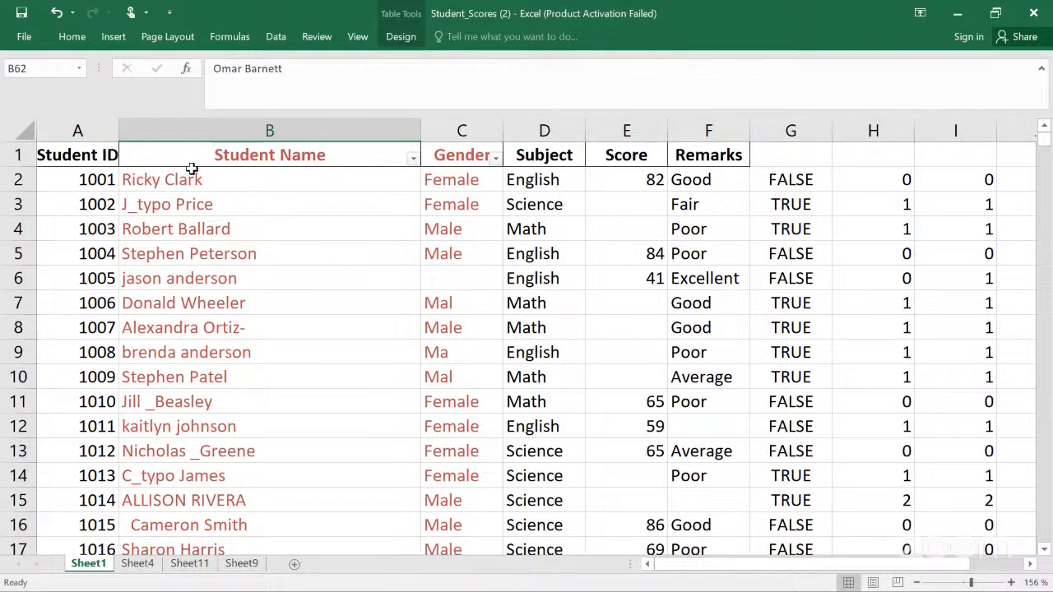
Step: Narrow the Student Name column
left_click(174, 132)
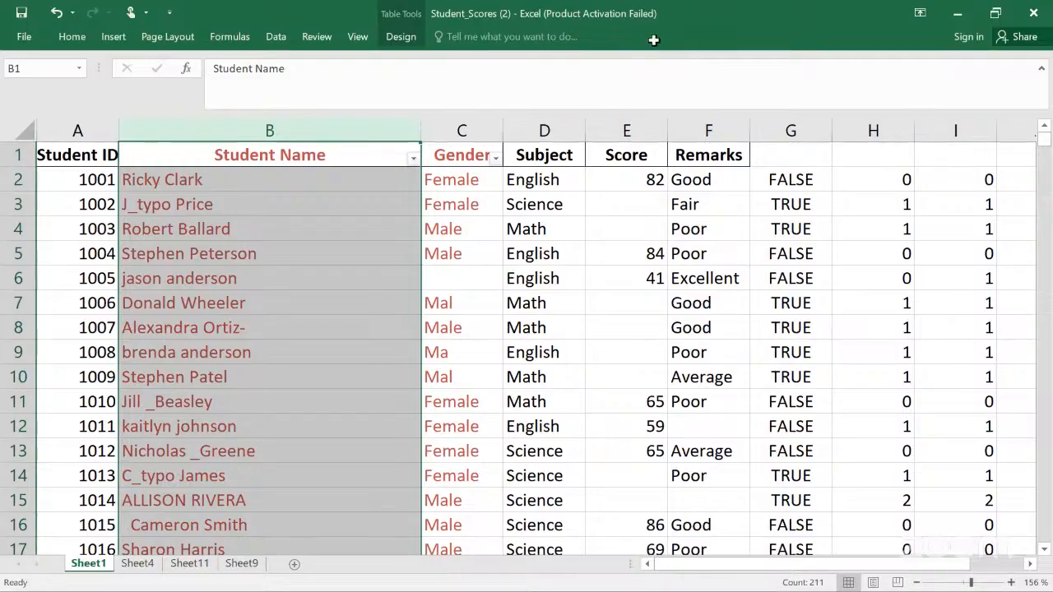
left_click(368, 184)
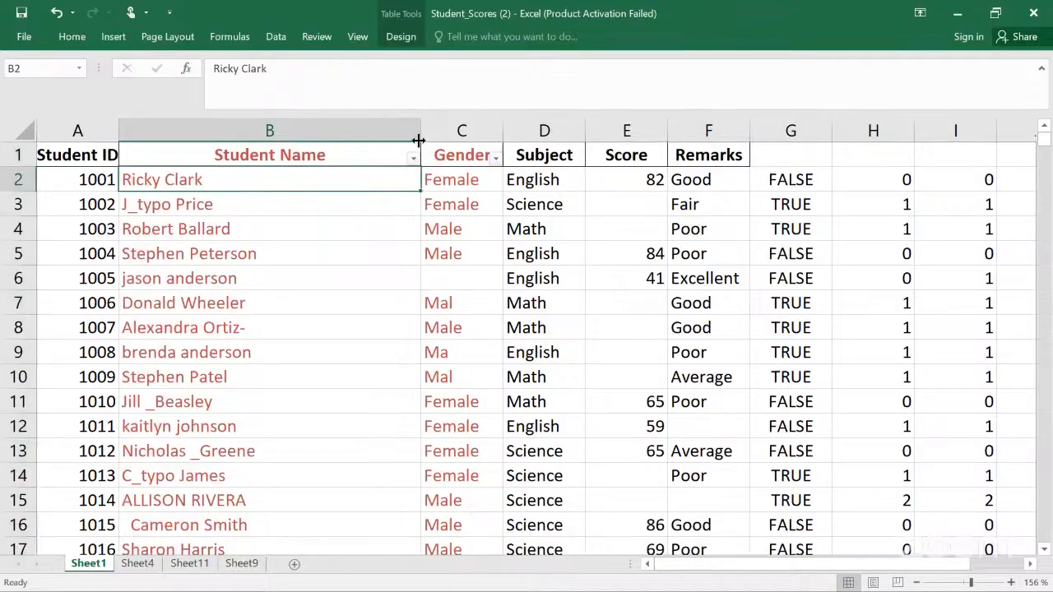
left_click_drag(420, 131, 307, 132)
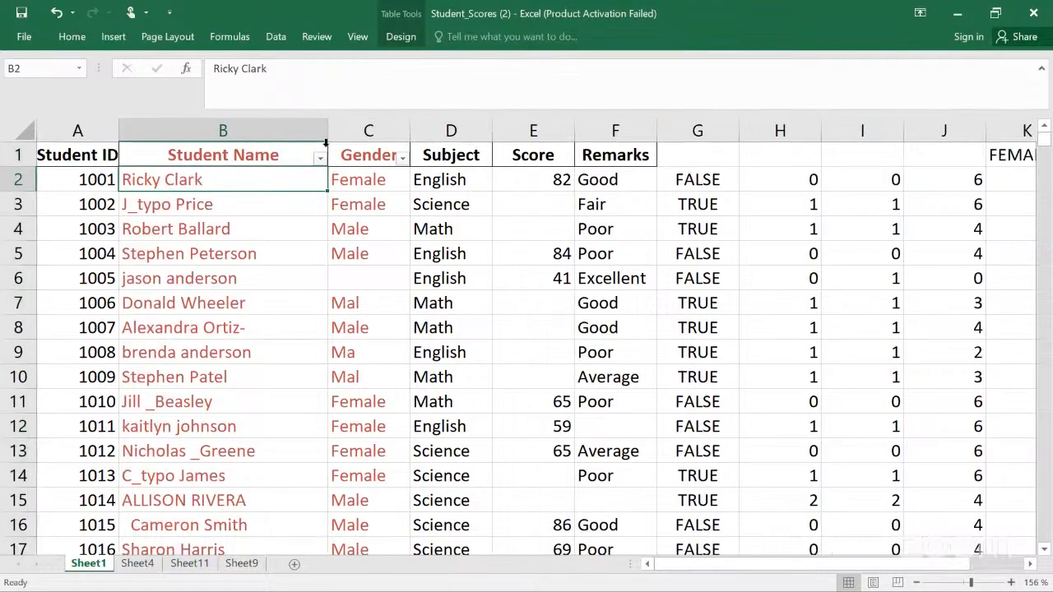
Step: Insert a new table column to the left of the Gender column
left_click(368, 131)
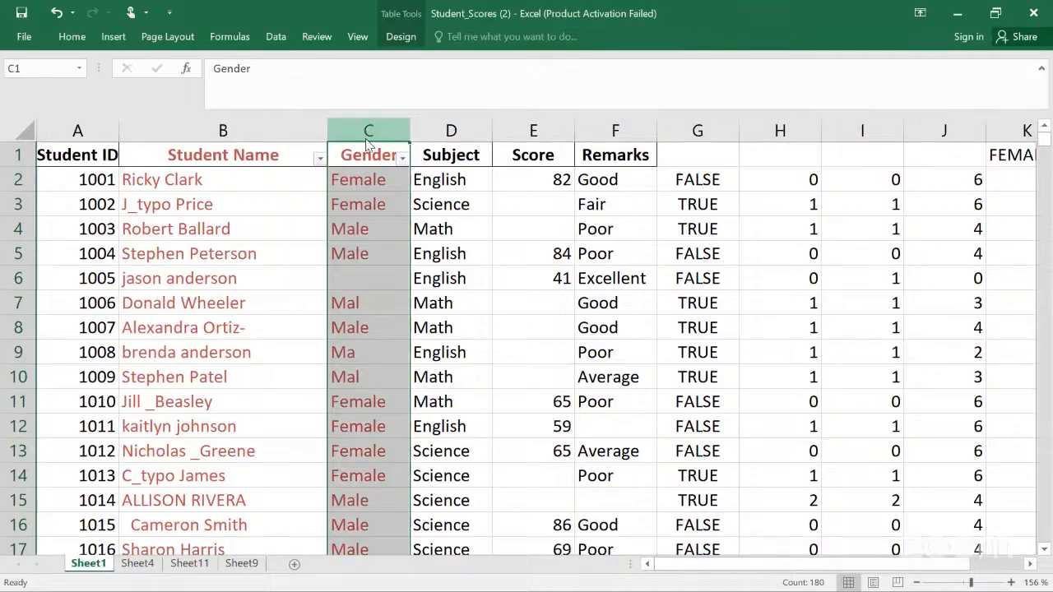
right_click(367, 144)
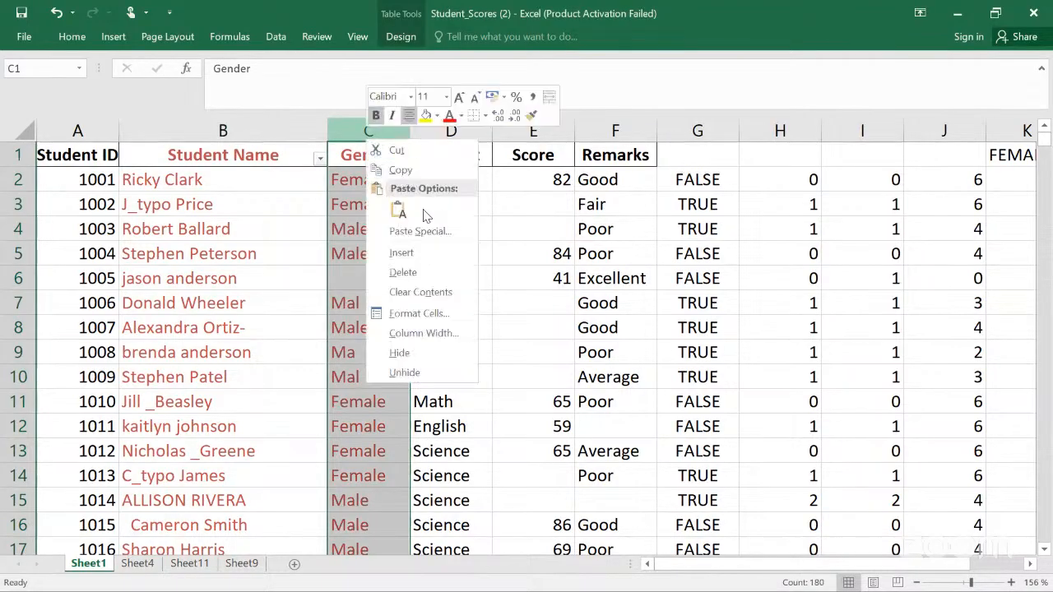
left_click(421, 253)
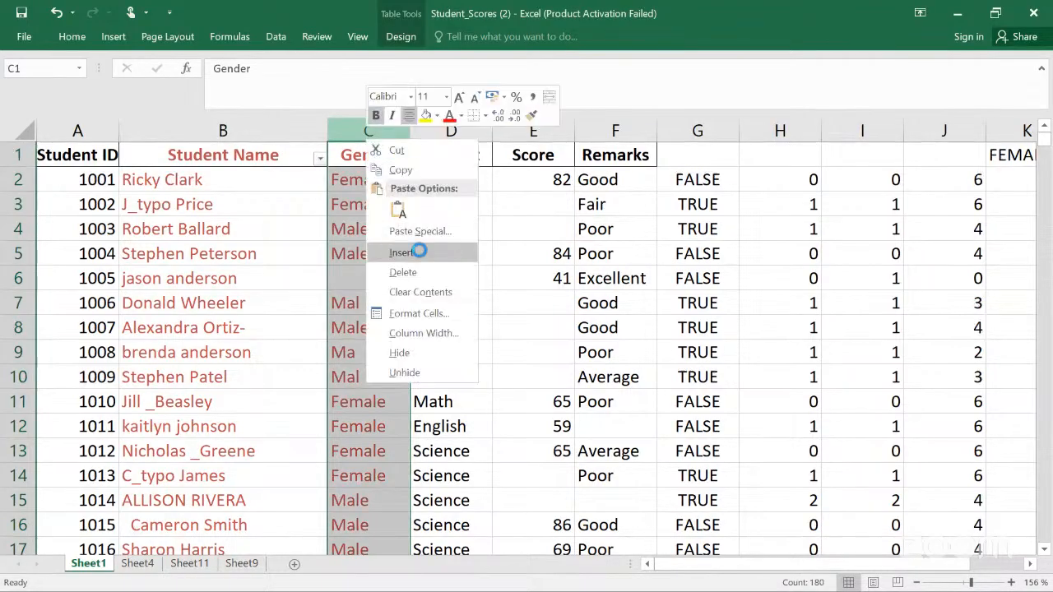
Step: Enter =TRIM(Table11[@[Student Name]]) in the new column's first cell and widen the new Column1
left_click(378, 179)
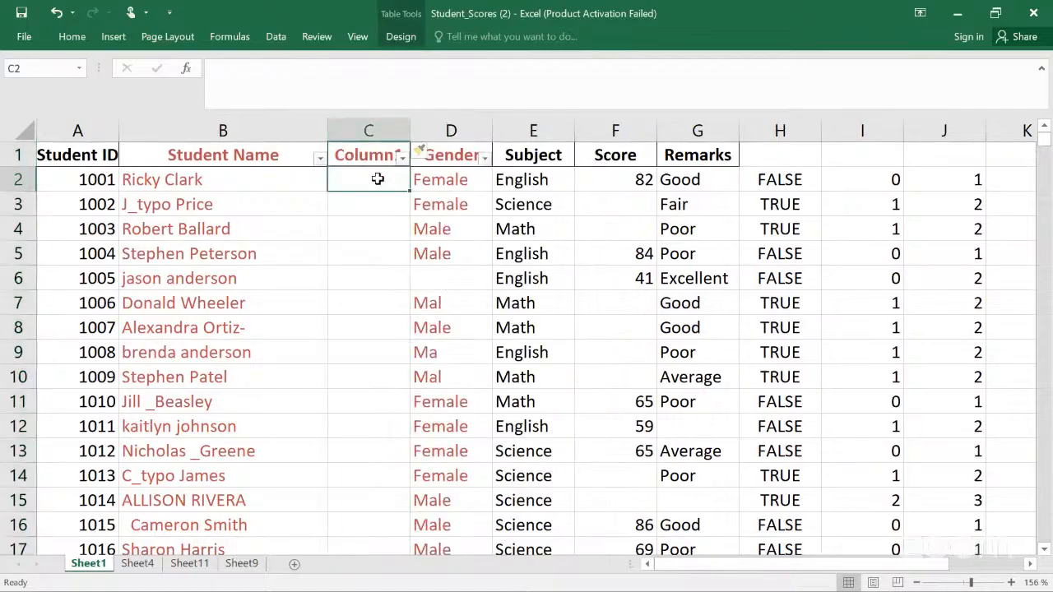
type("=")
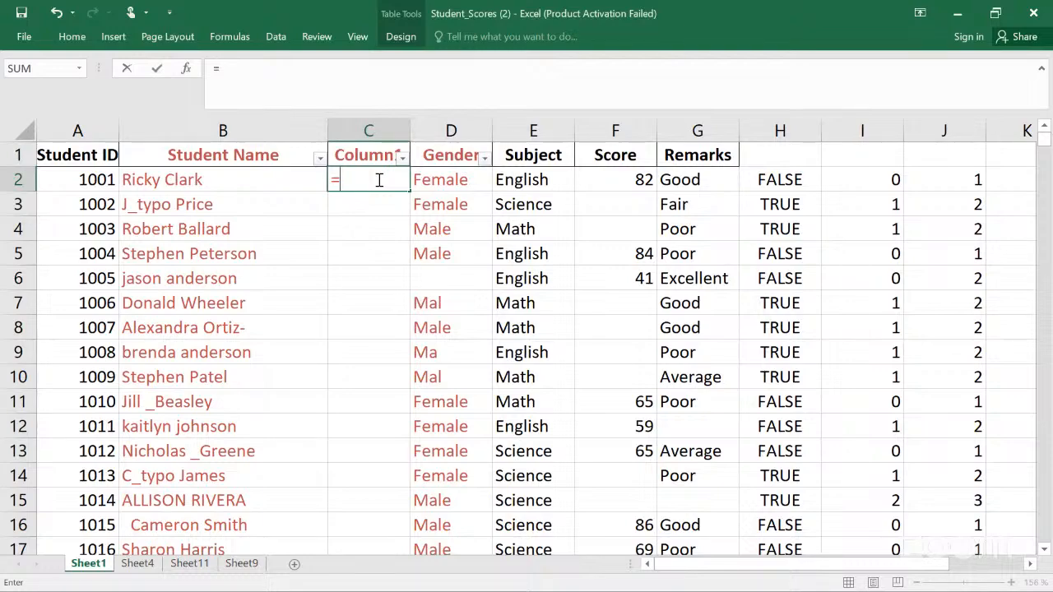
type("trim")
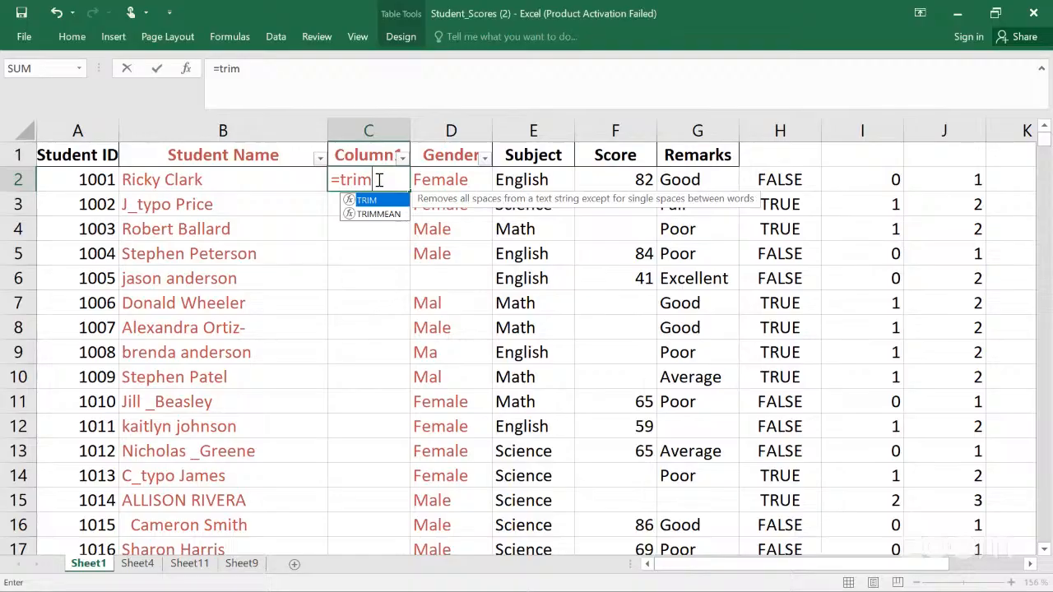
type("(")
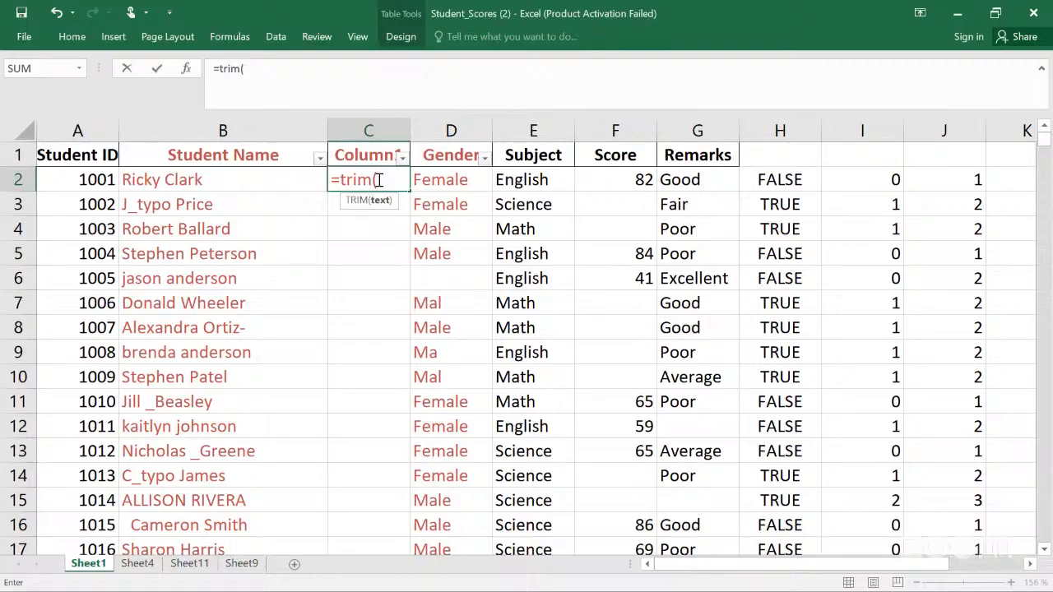
left_click(284, 180)
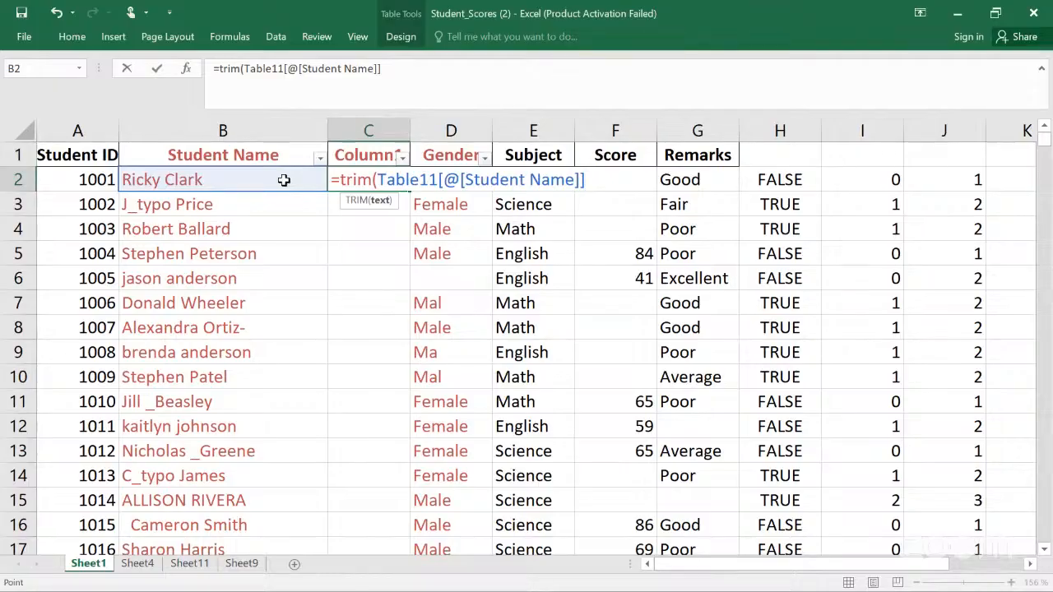
type(")")
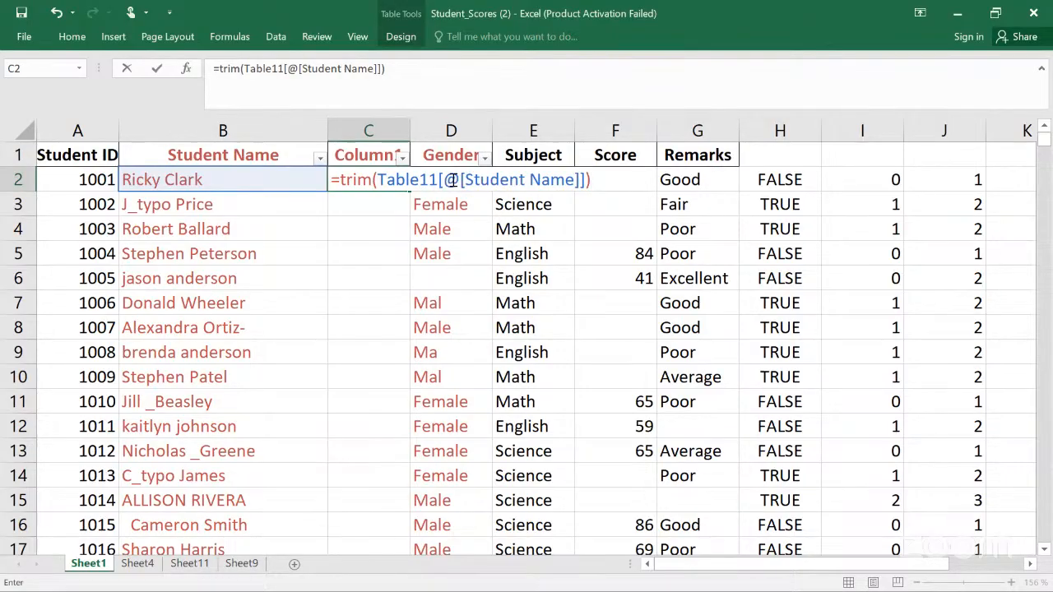
key("Return")
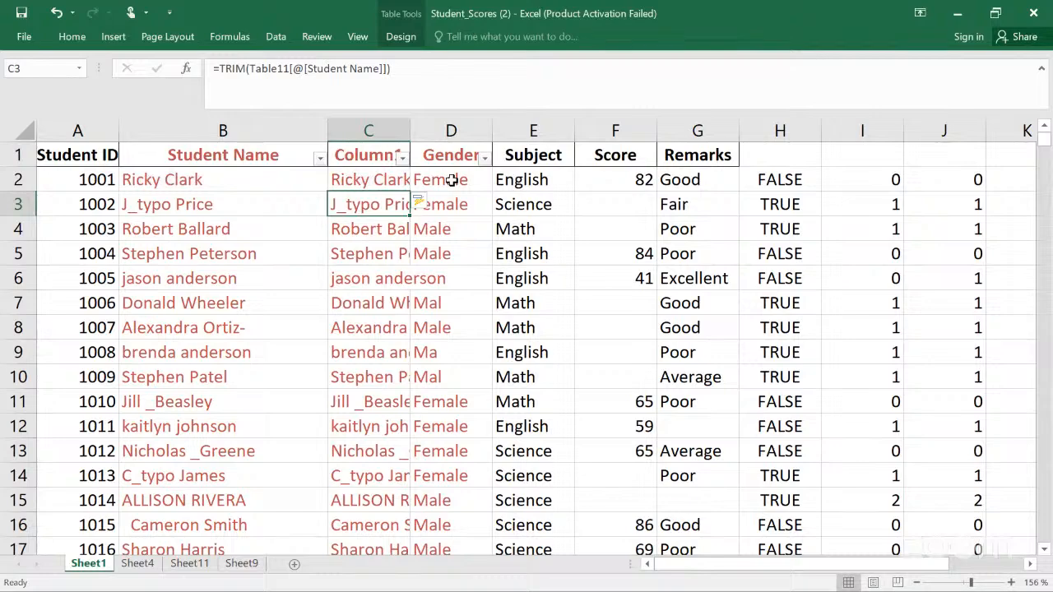
left_click_drag(407, 129, 544, 107)
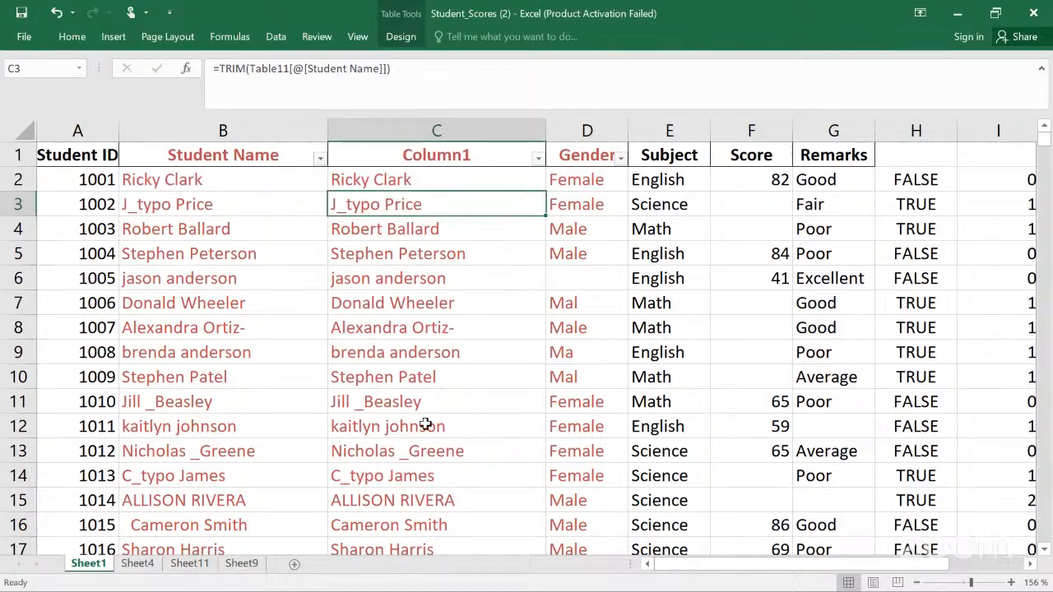
Step: Step through the trimmed Column1 values and compare them with the original student names
left_click(399, 522)
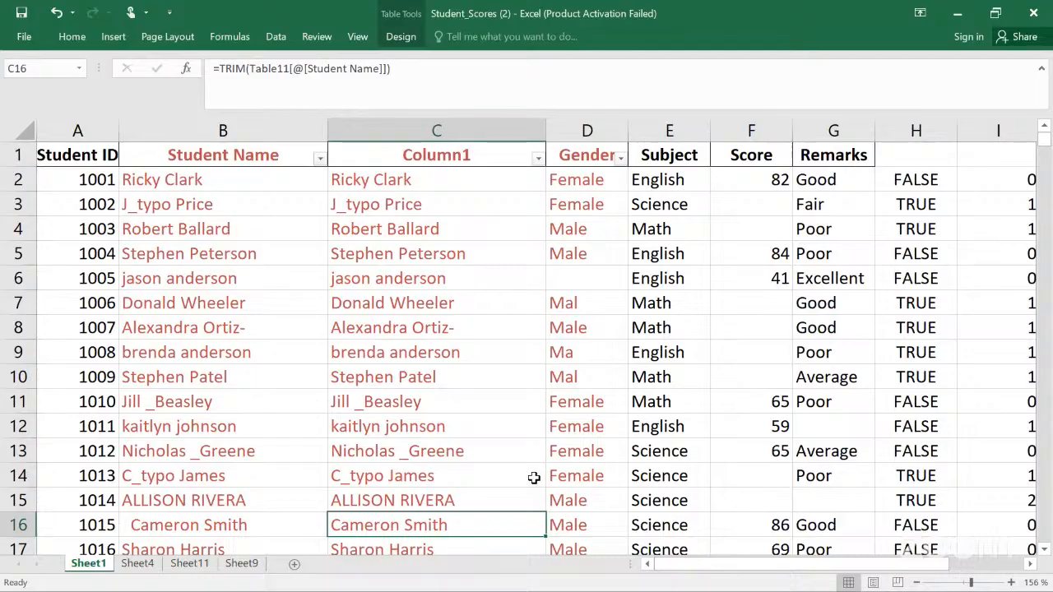
key("Down")
key("Down")
key("Down")
key("Down")
key("Down")
key("Down")
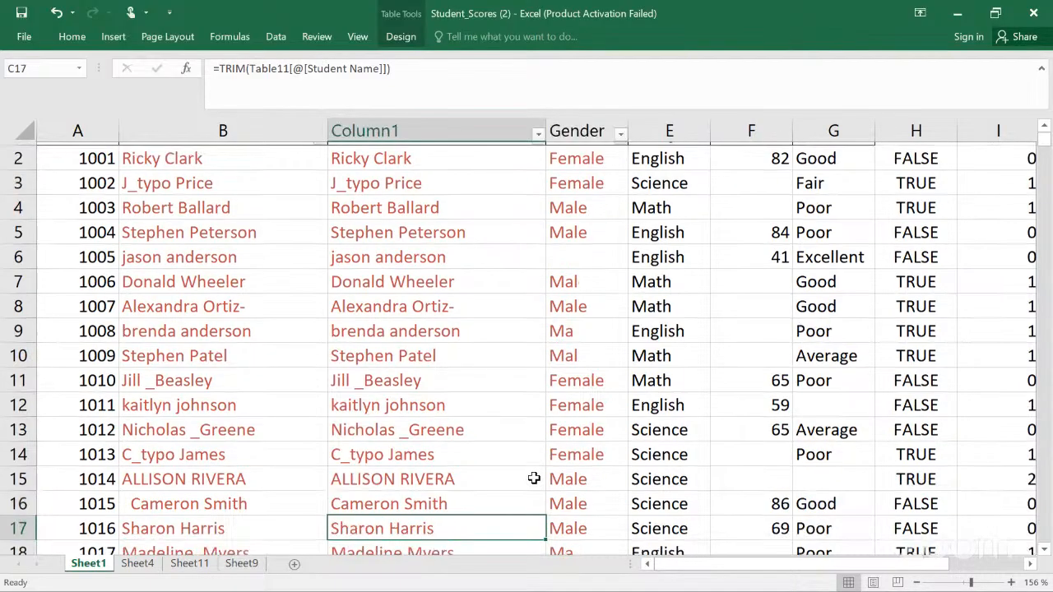
key("Down")
key("Down")
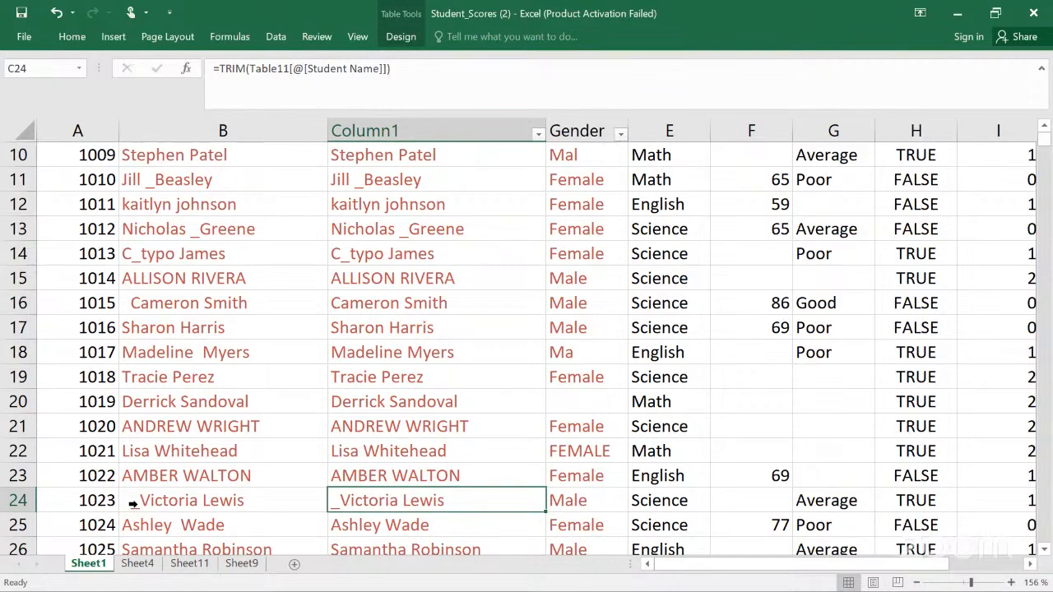
key("Down")
key("Down")
key("Down")
key("Down")
key("Down")
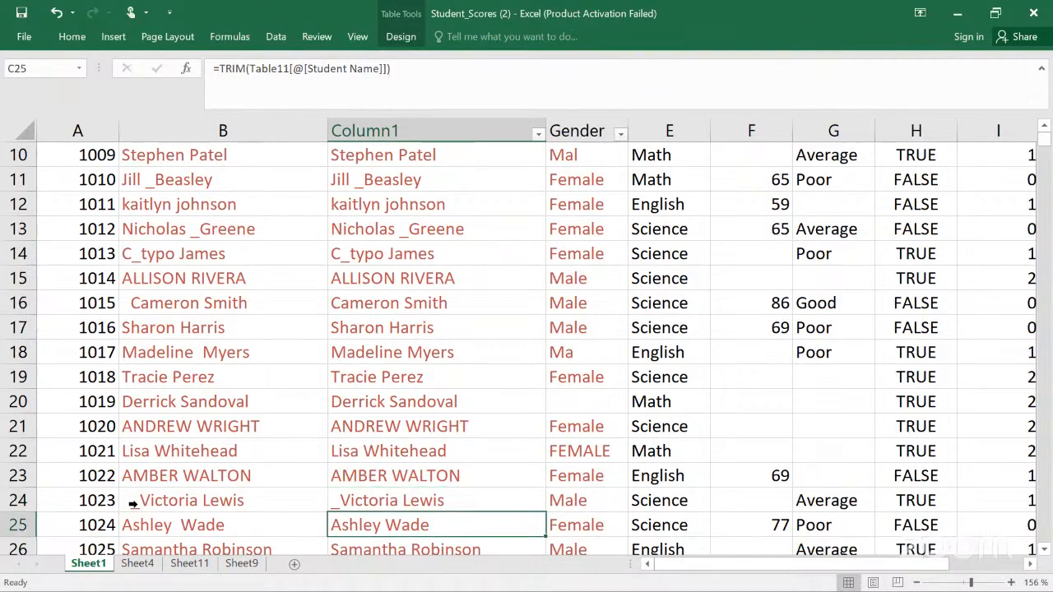
key("Down")
key("Down")
key("Down")
key("Down")
key("Down")
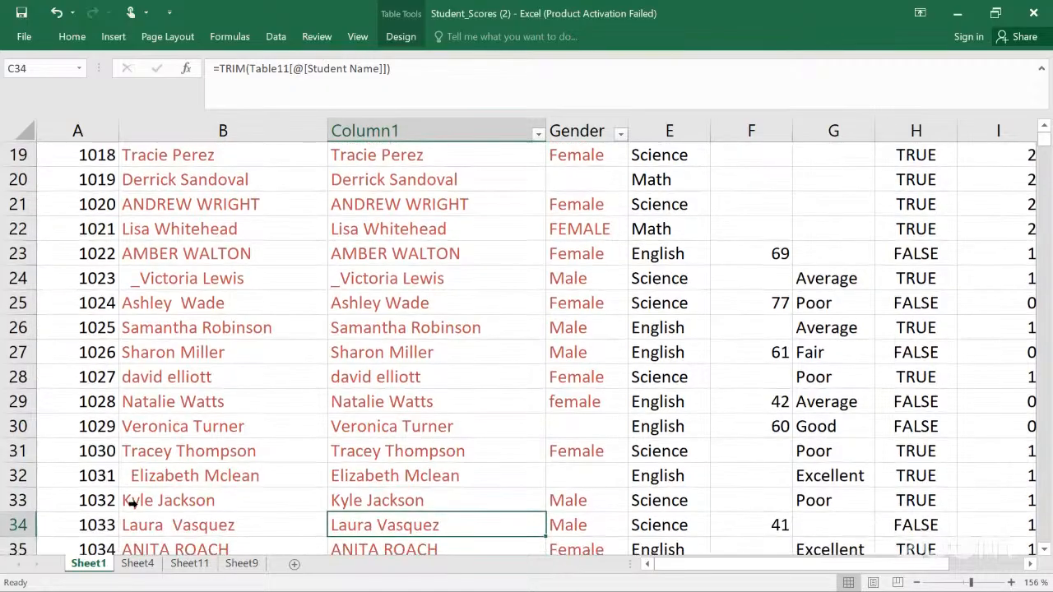
left_click(380, 473)
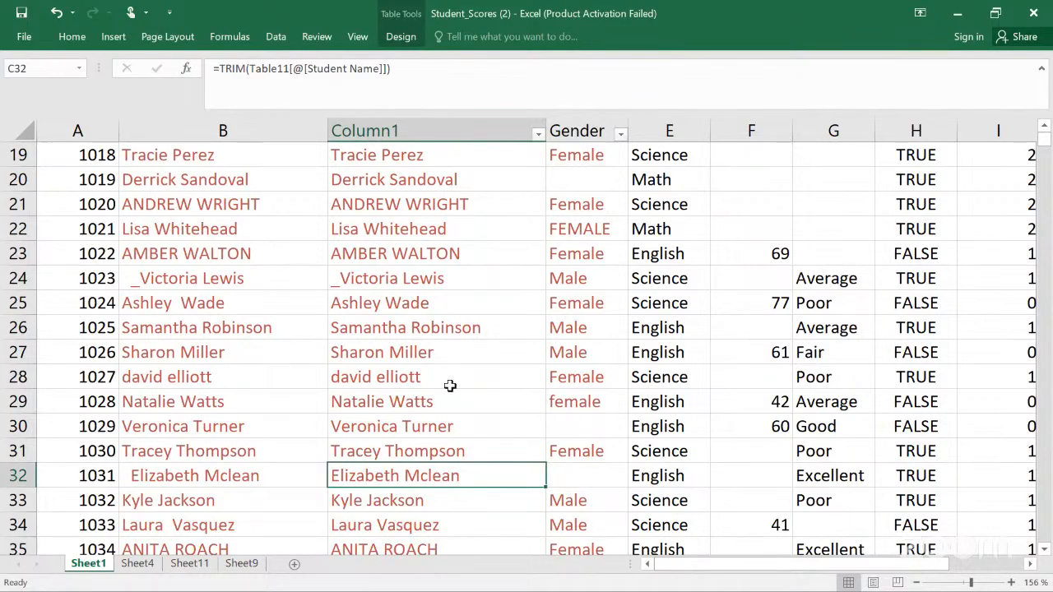
left_click(74, 40)
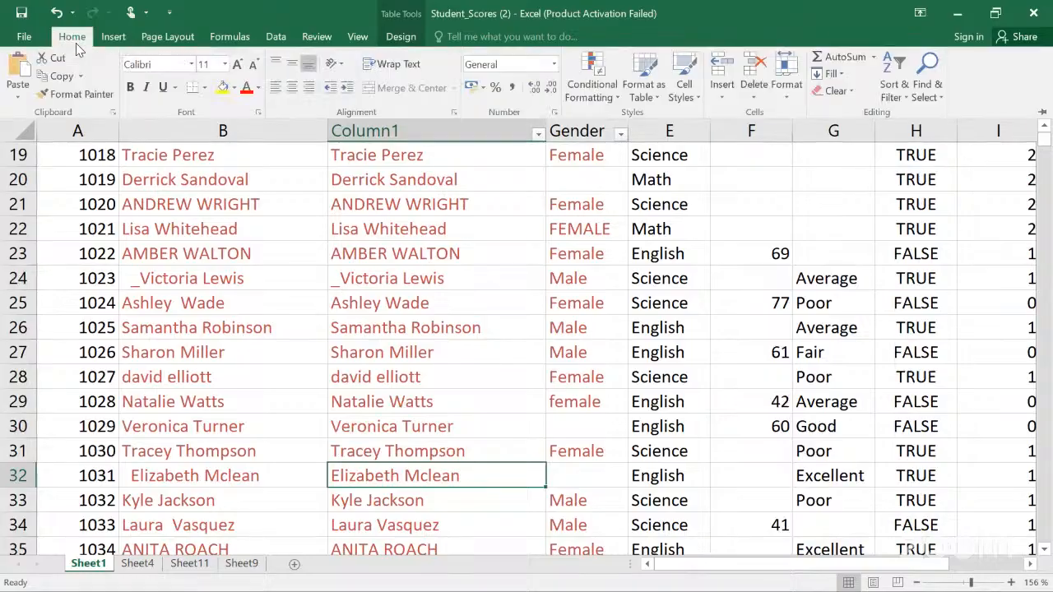
left_click(119, 37)
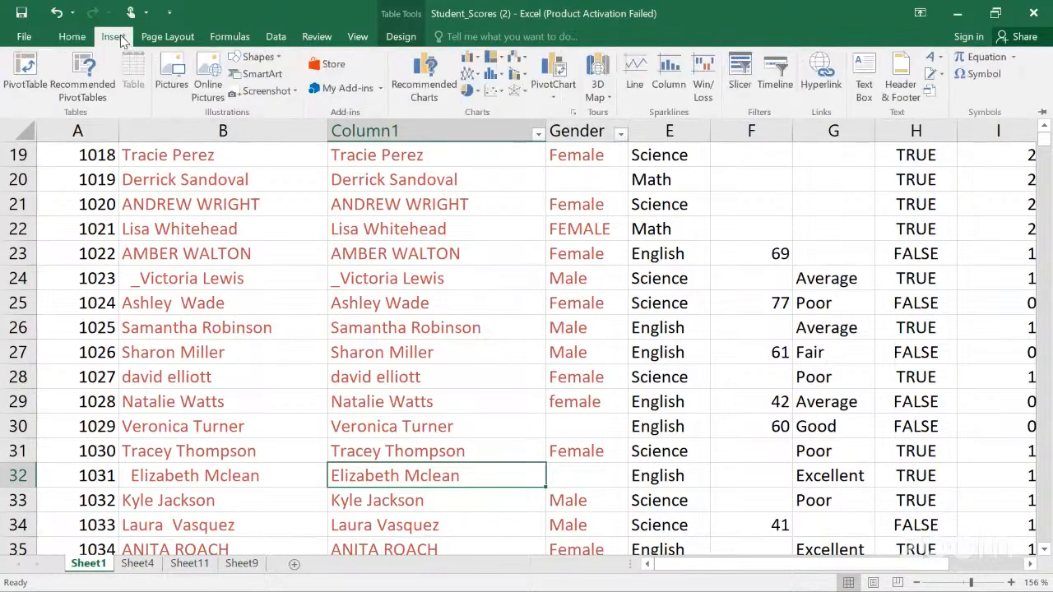
left_click(1044, 131)
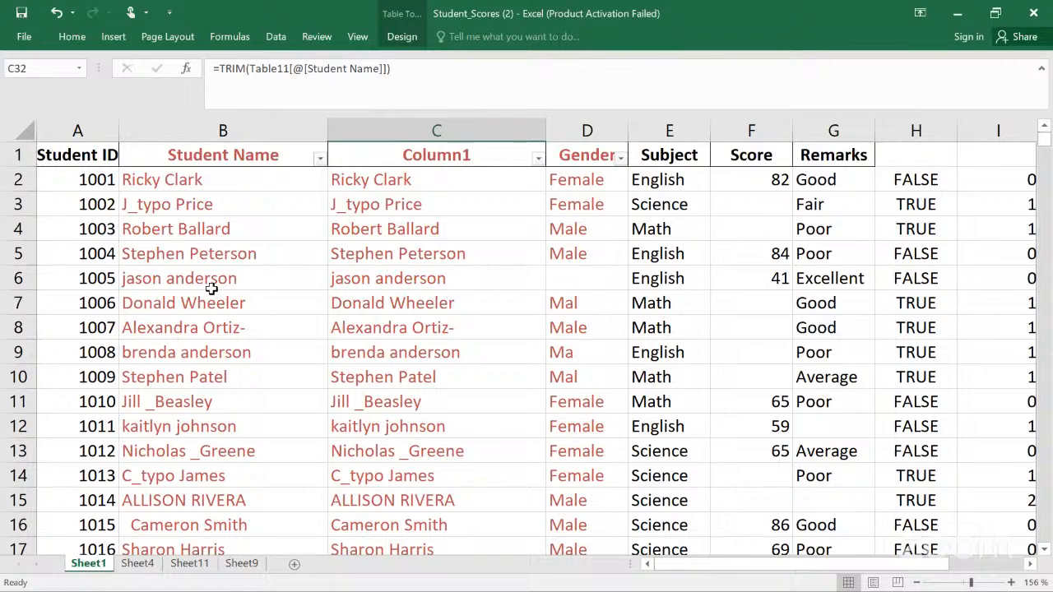
left_click(75, 125)
left_click(170, 150)
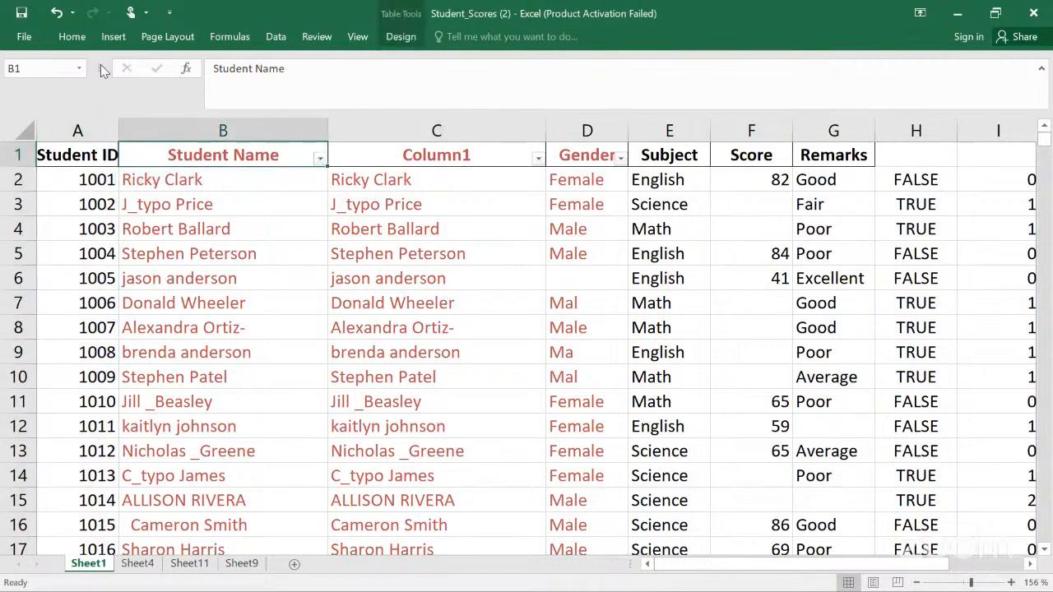
left_click(72, 37)
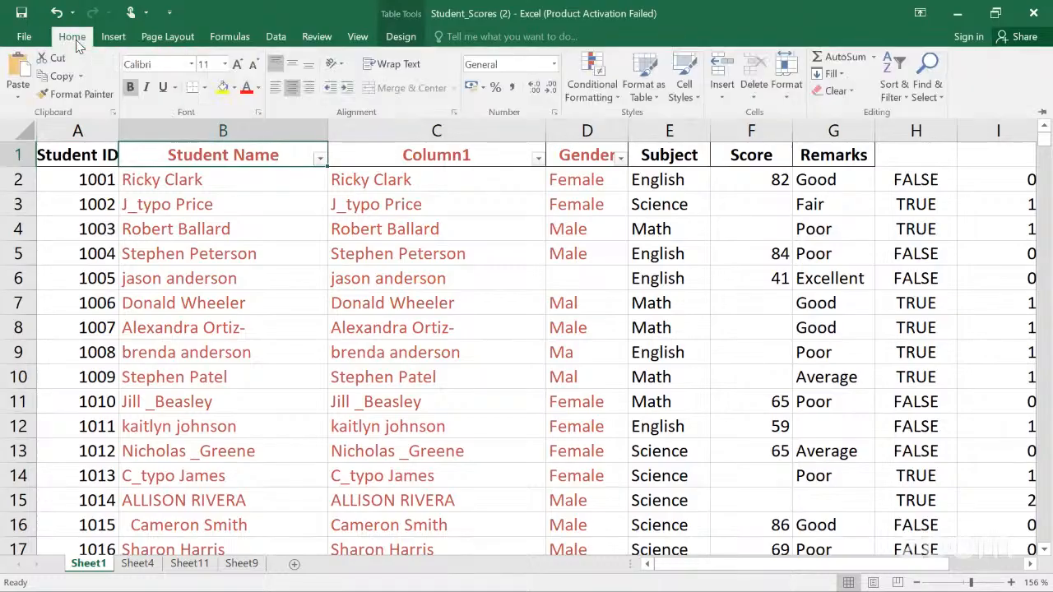
left_click(119, 38)
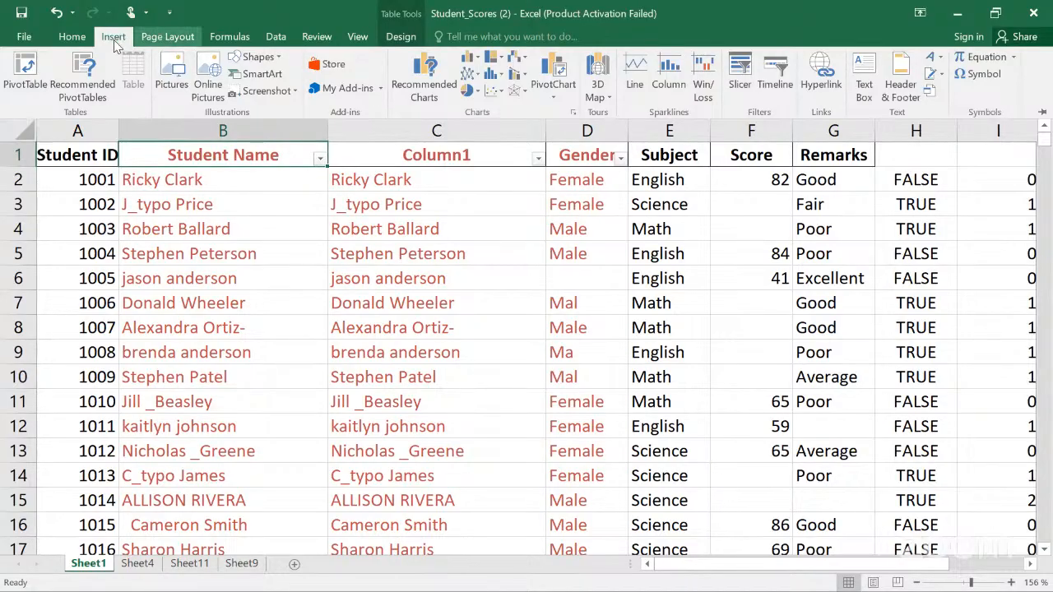
left_click(72, 38)
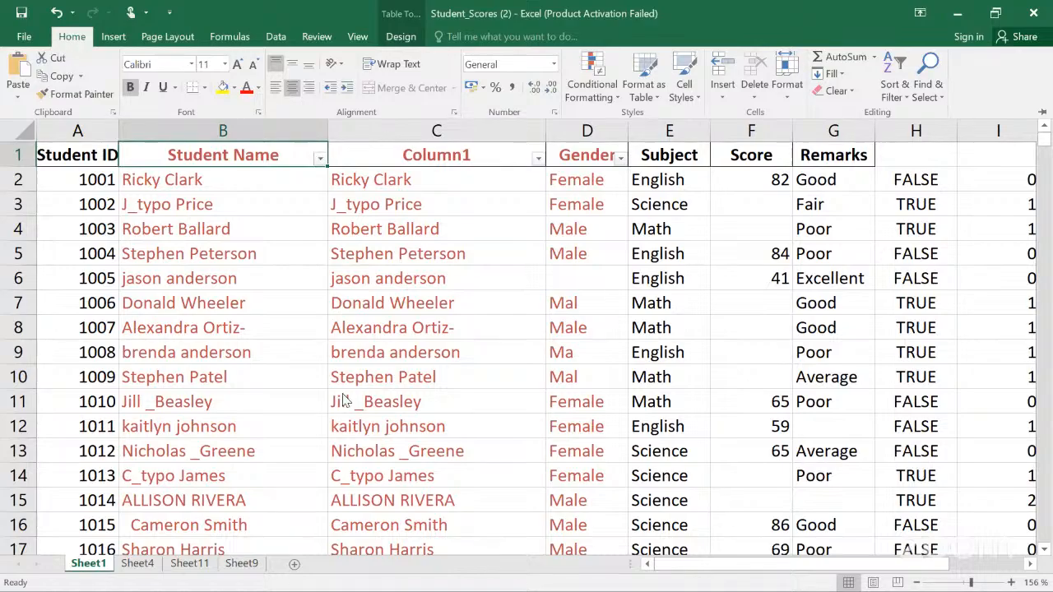
Step: Add a new blank worksheet to the workbook
left_click(294, 566)
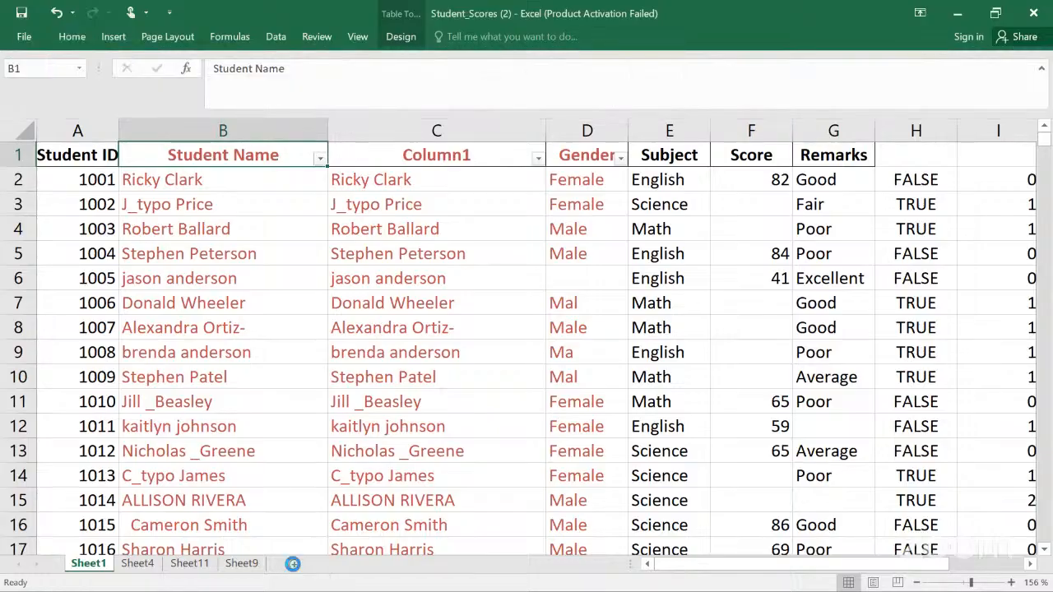
left_click(294, 566)
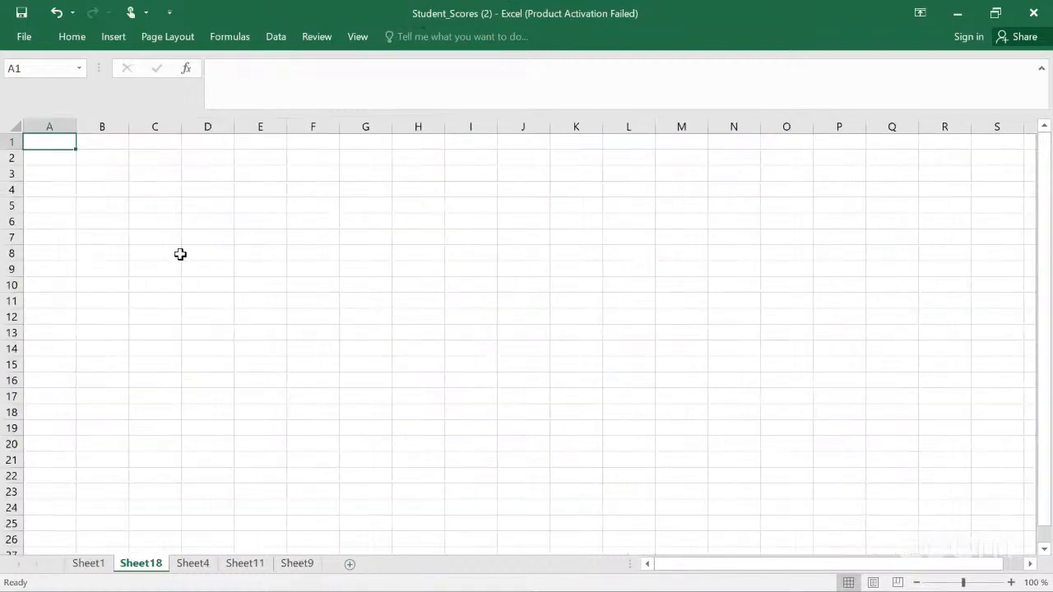
left_click(126, 203)
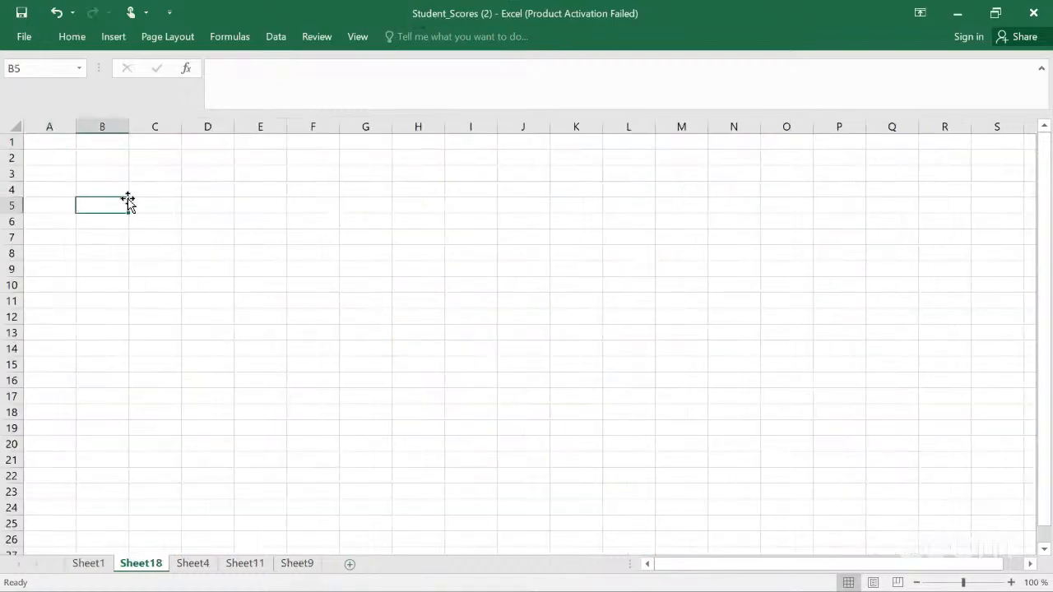
Step: Browse through the workbook's sheets and ribbon tabs, returning to Sheet1
left_click(71, 39)
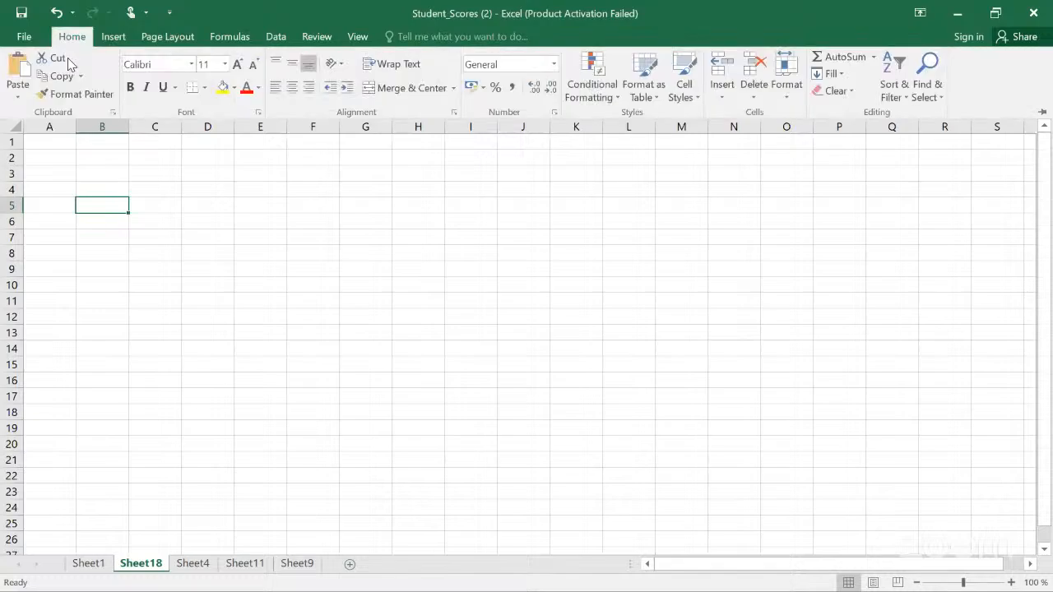
left_click(111, 38)
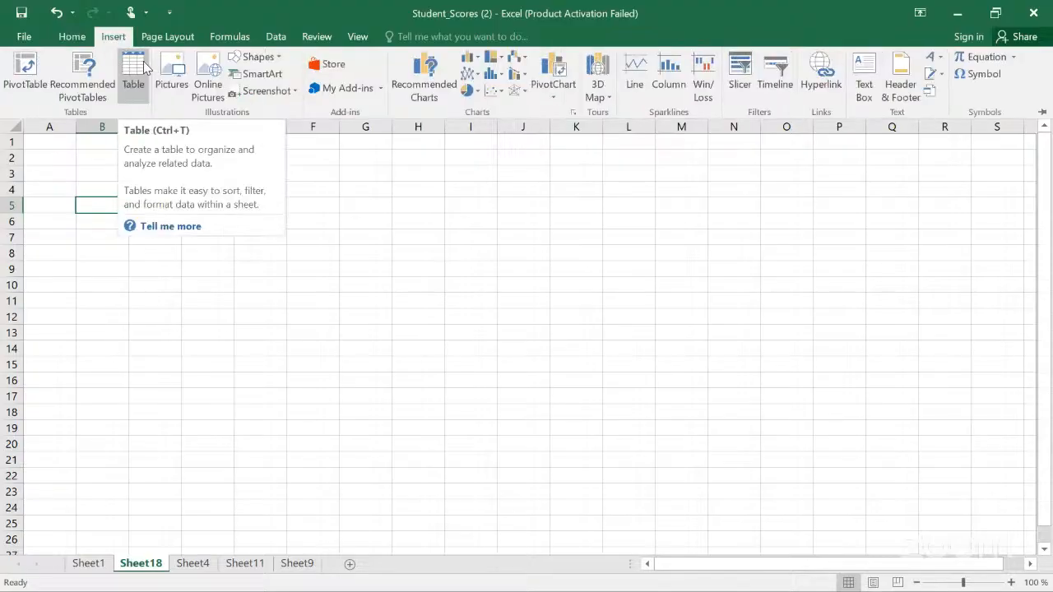
left_click(252, 563)
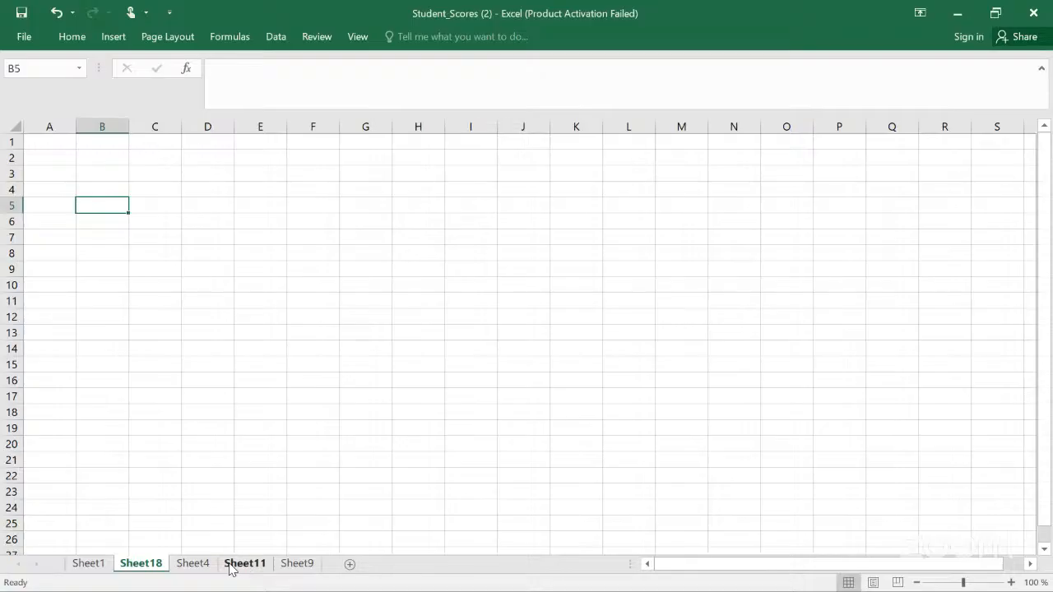
left_click(195, 567)
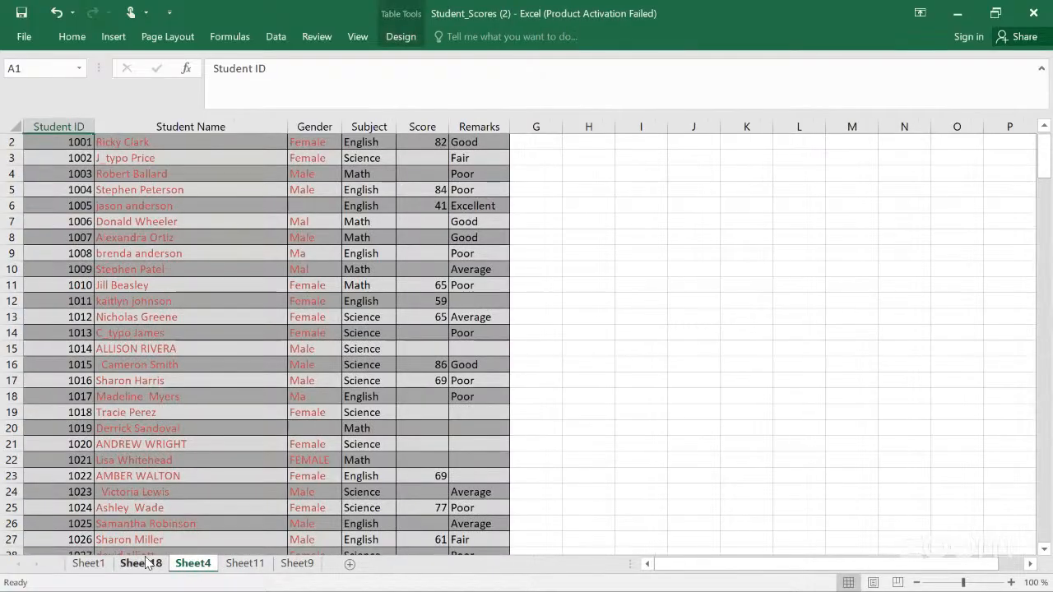
left_click(244, 568)
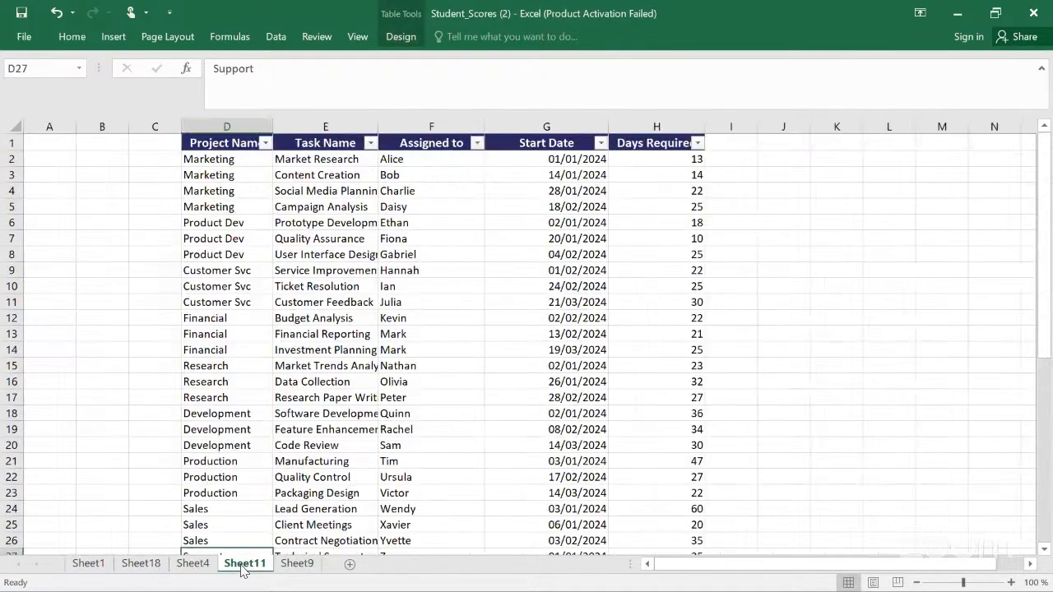
left_click(203, 569)
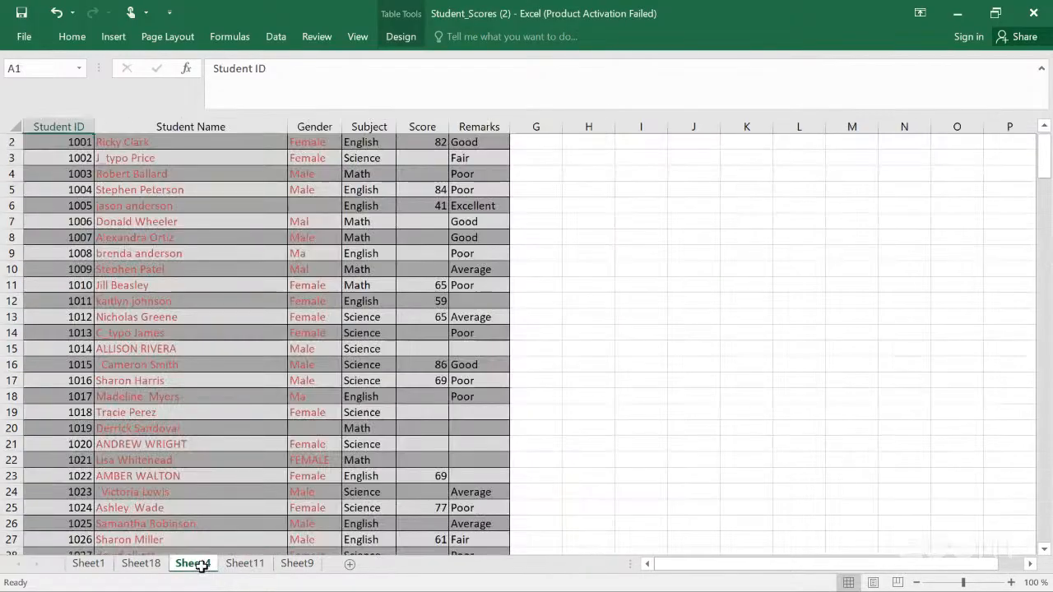
scroll(1046, 138, "up", 1)
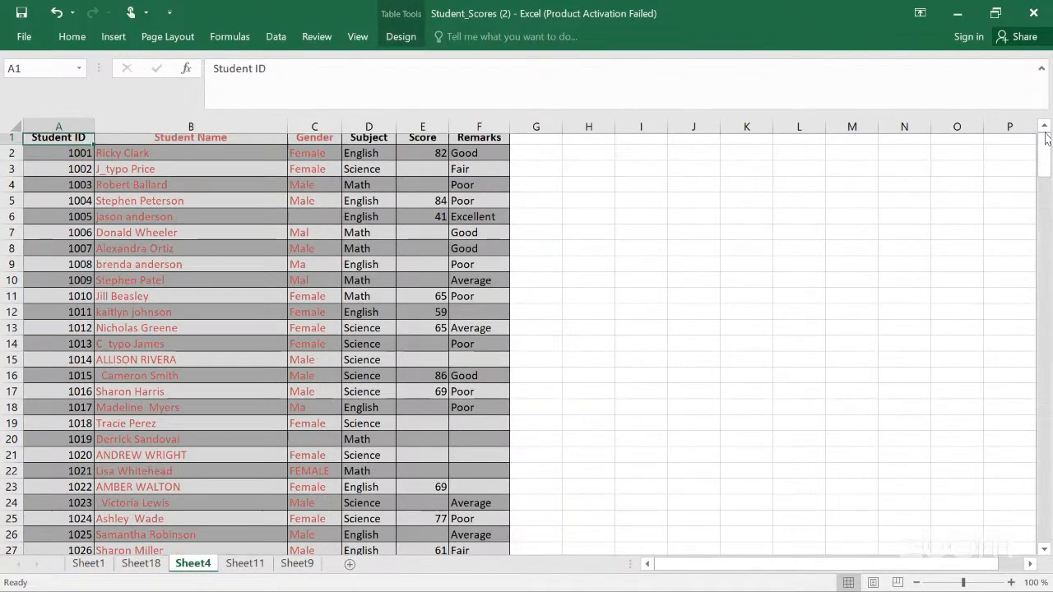
scroll(1046, 139, "up", 1)
left_click(326, 188)
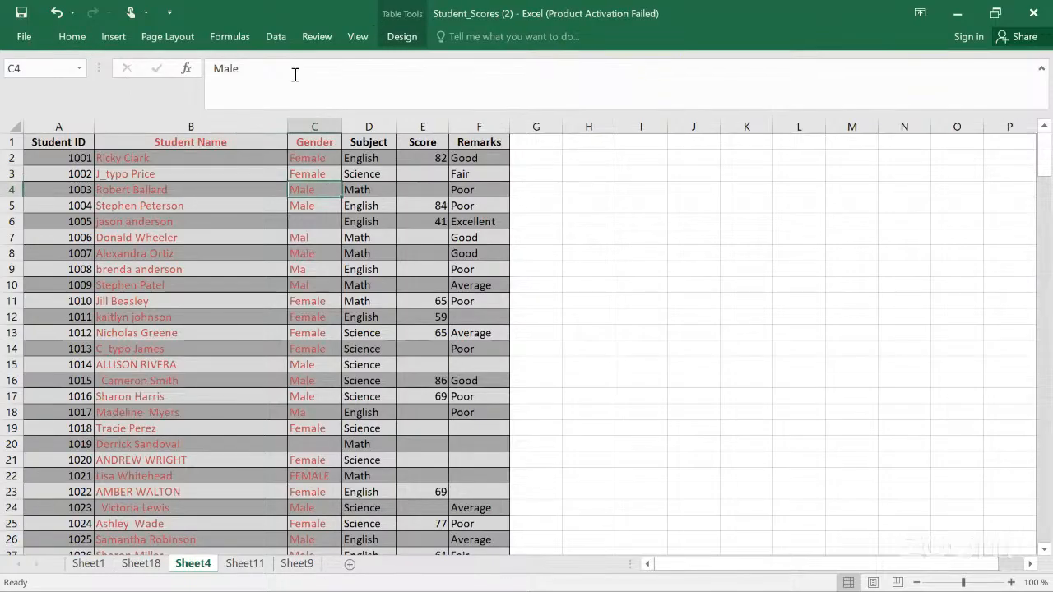
left_click(246, 565)
left_click(303, 565)
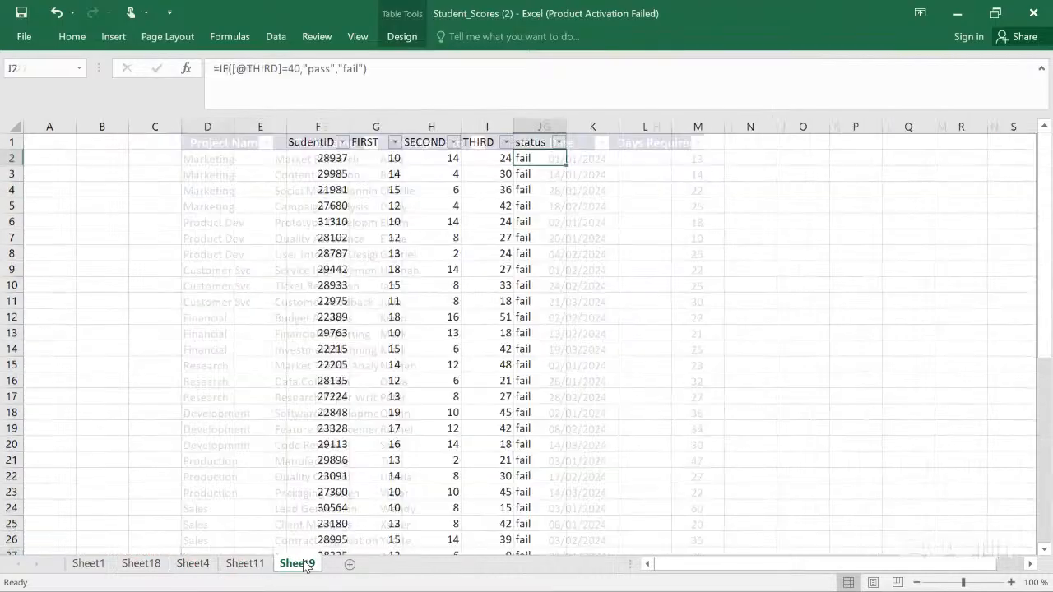
left_click(150, 565)
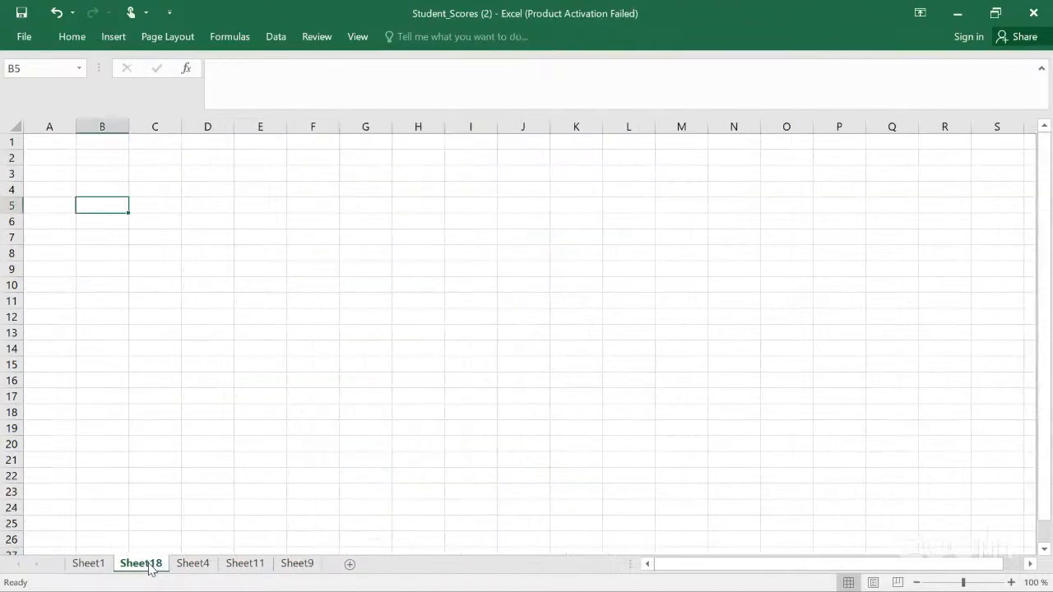
left_click(178, 566)
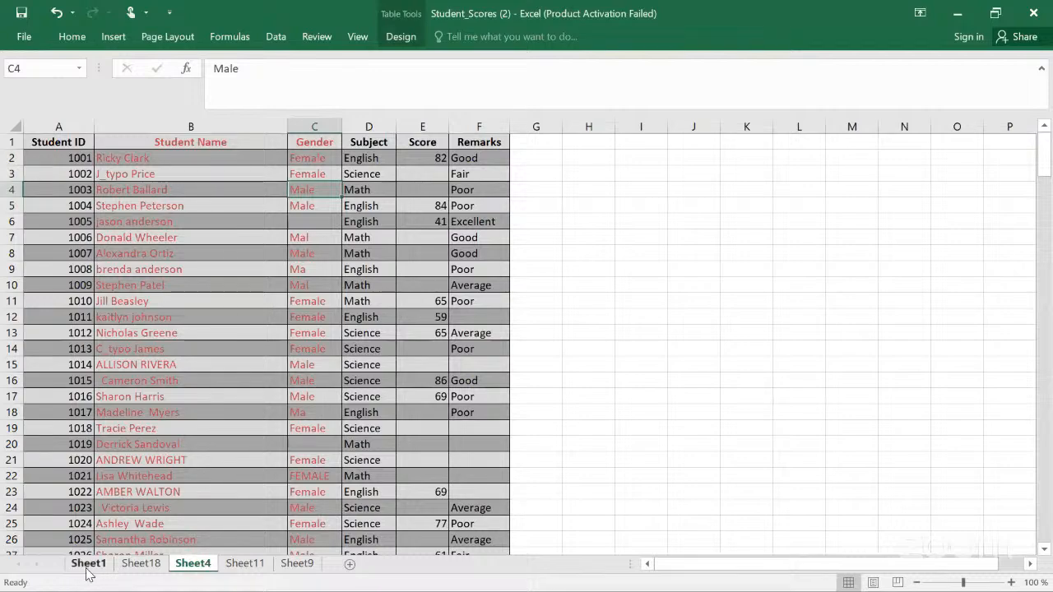
left_click(89, 567)
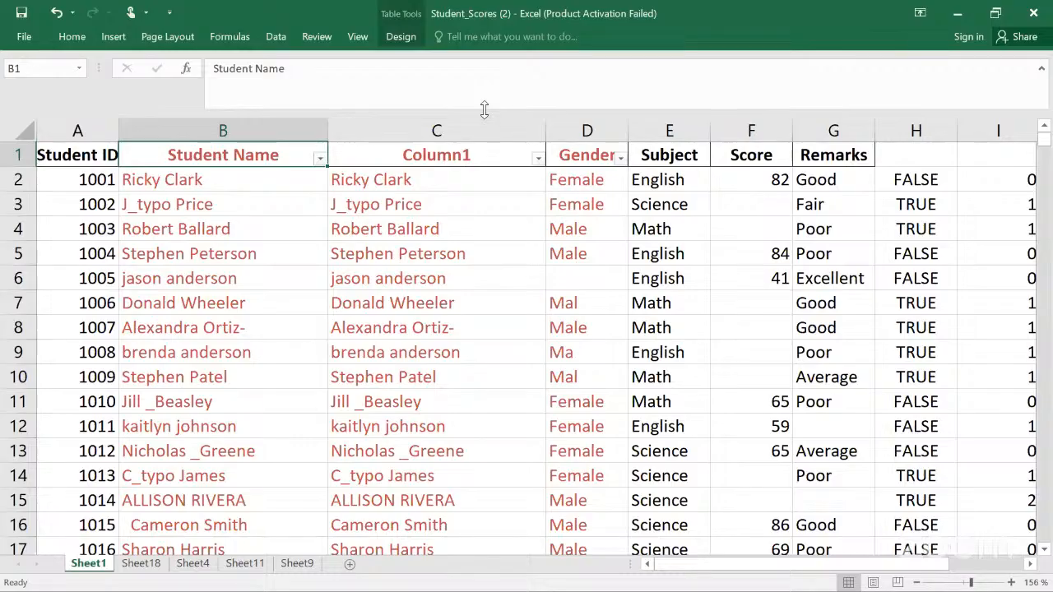
key("ctrl+n")
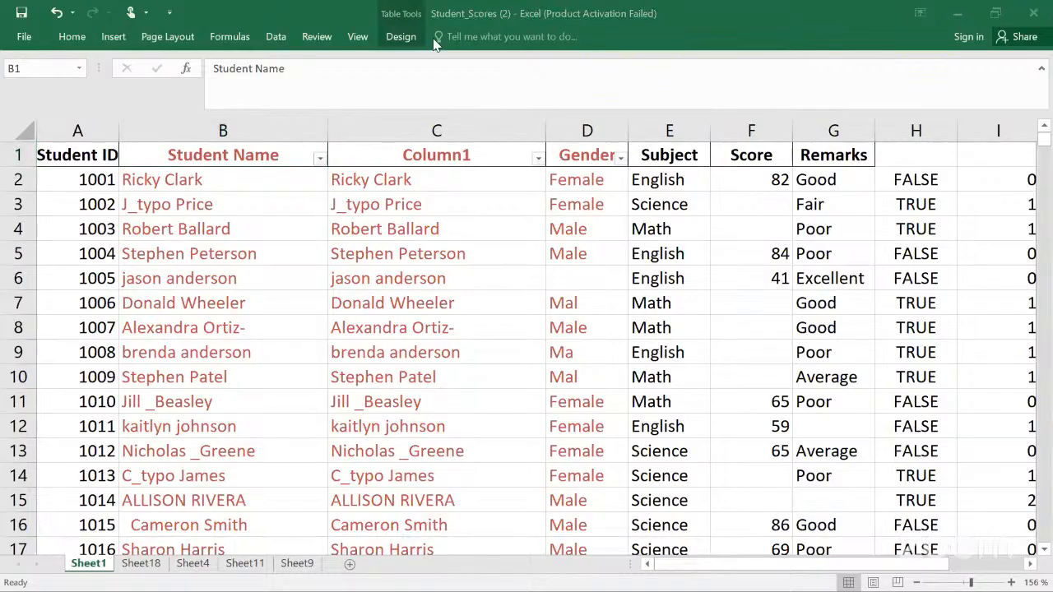
left_click(433, 40)
left_click(400, 37)
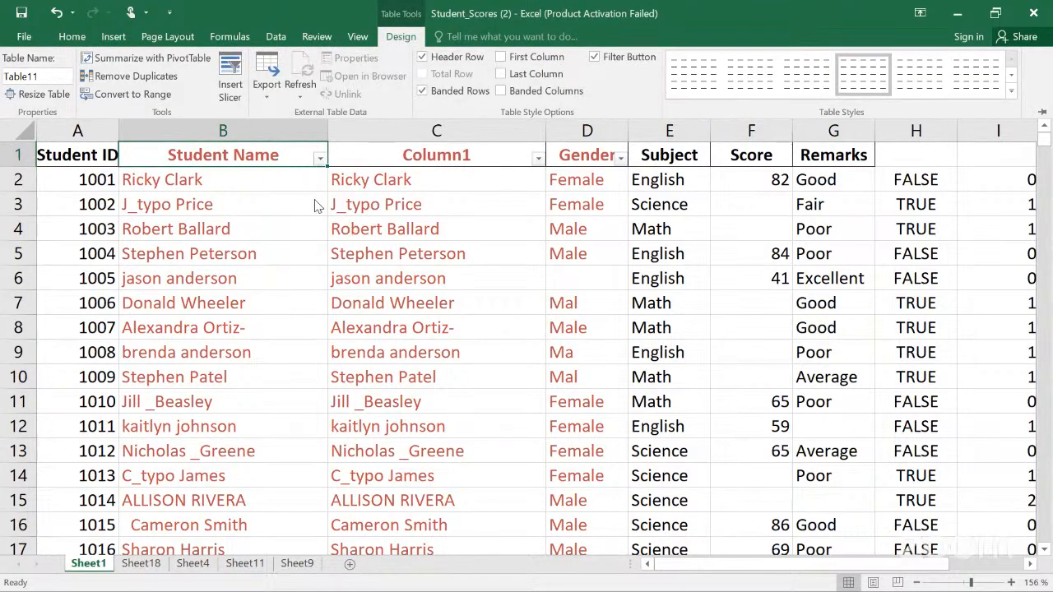
left_click(284, 180)
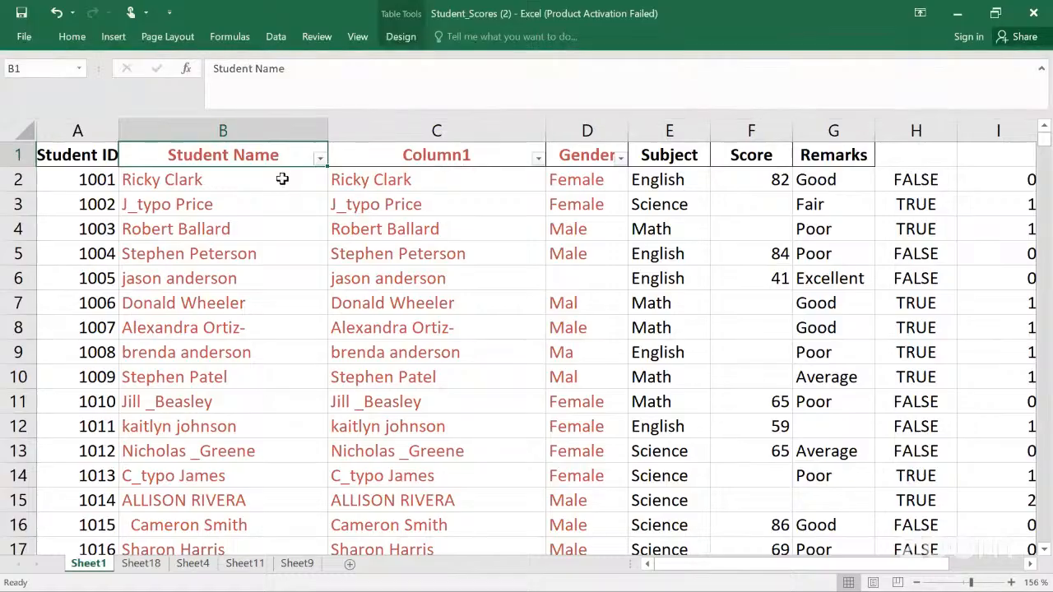
left_click(224, 185)
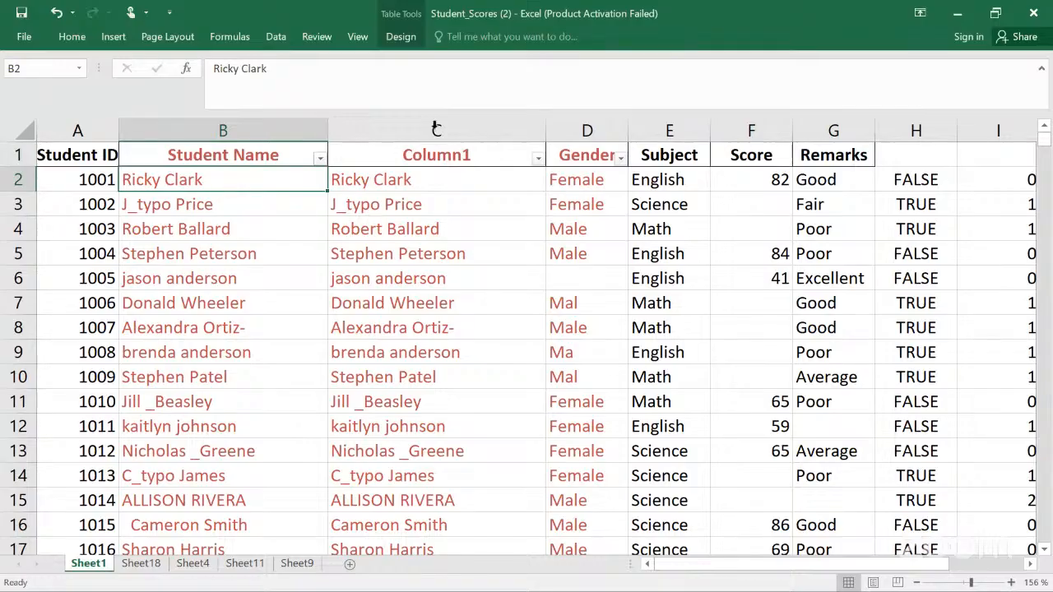
Step: Rename the student table as Scoretable
left_click(404, 38)
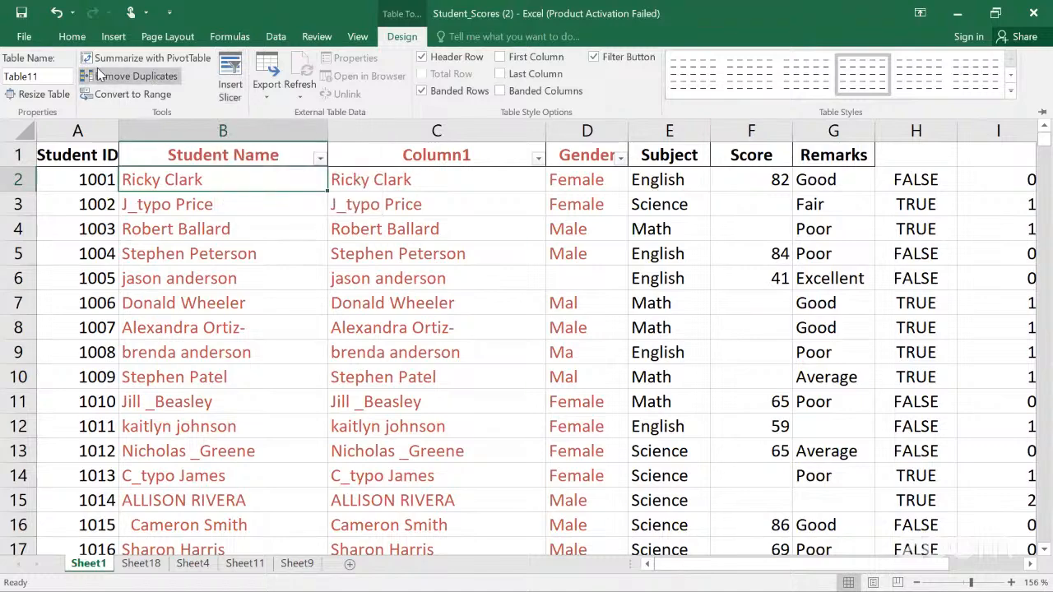
left_click(41, 76)
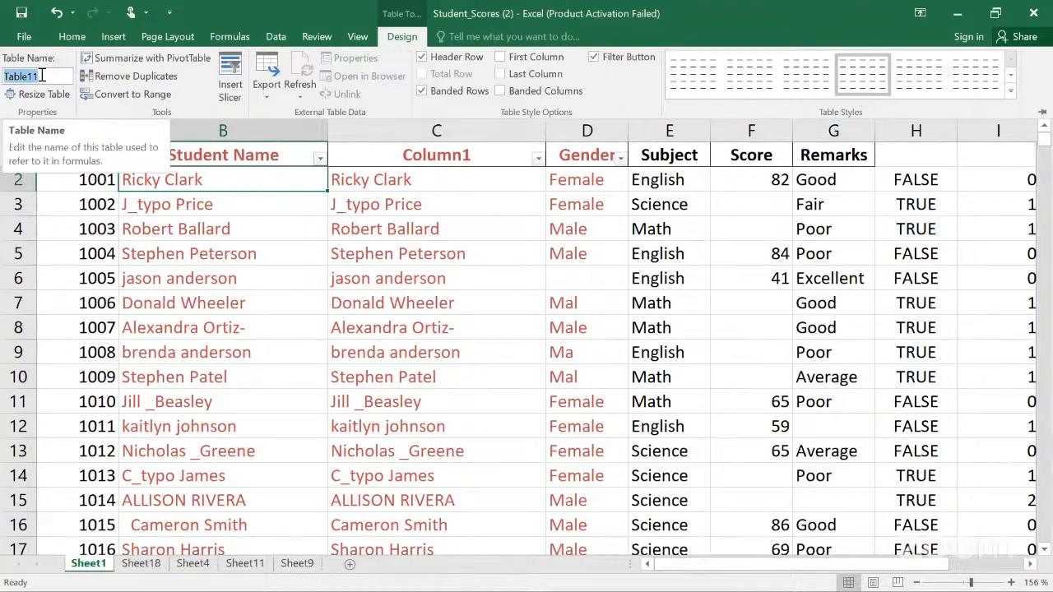
key("BackSpace")
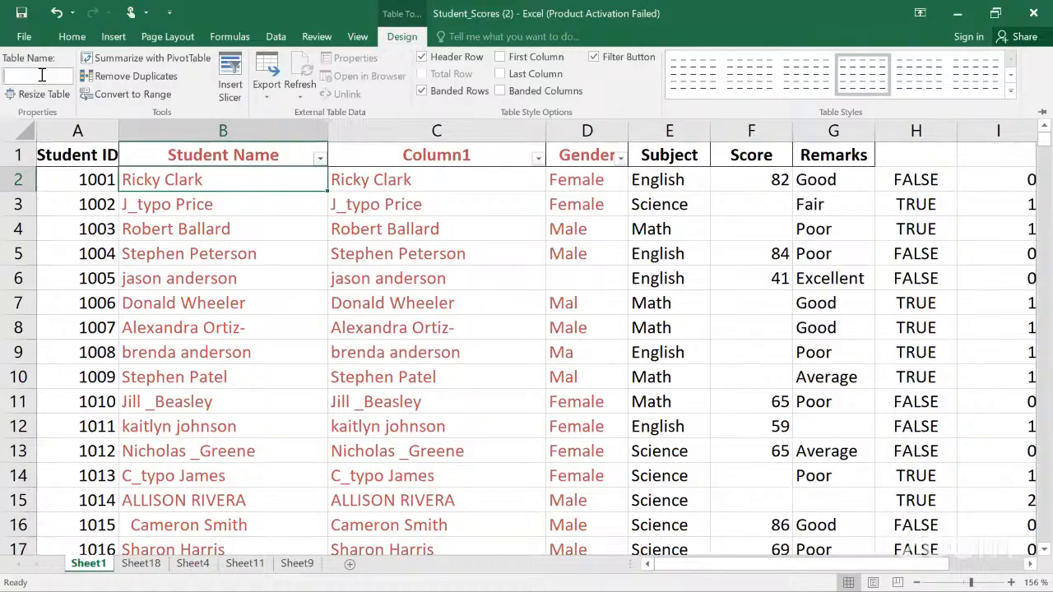
type("Scoretable")
key("Return")
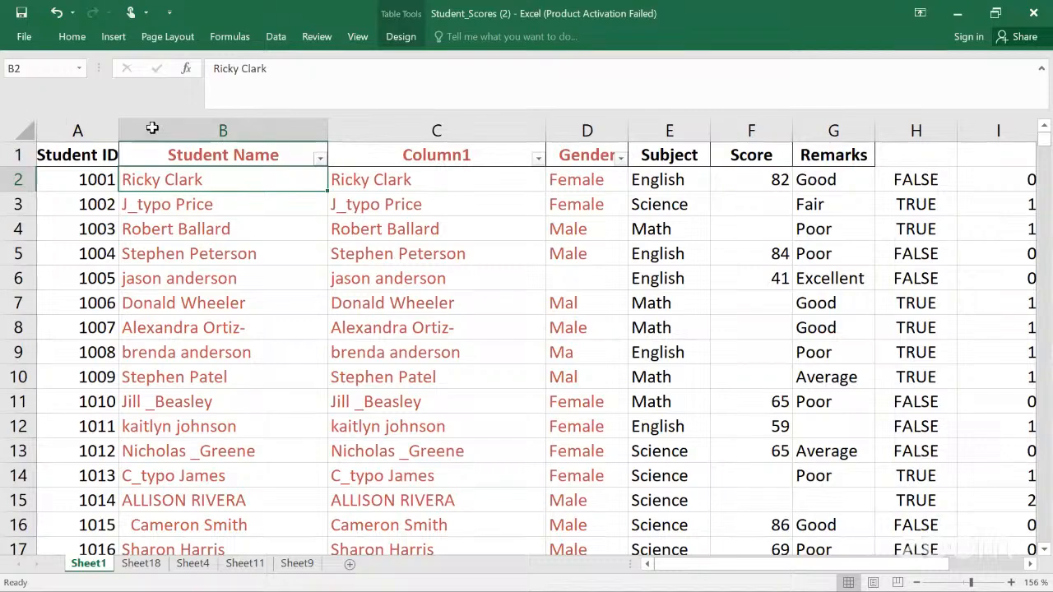
Step: Examine Column1's TRIM formula, the table properties and the Text to Columns tool for the Student Name column
left_click(396, 180)
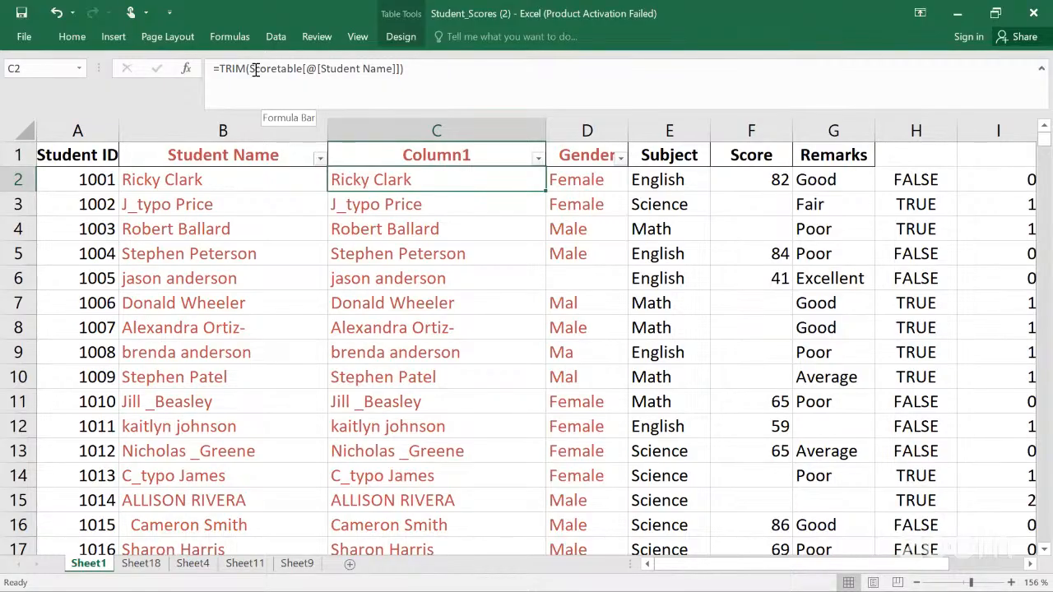
left_click(402, 39)
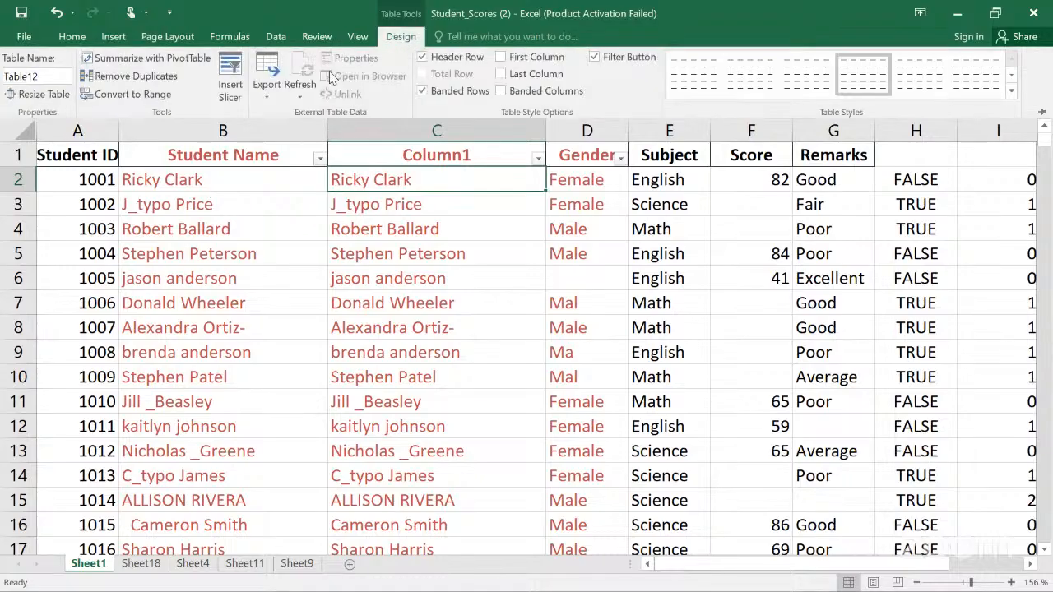
left_click(276, 207)
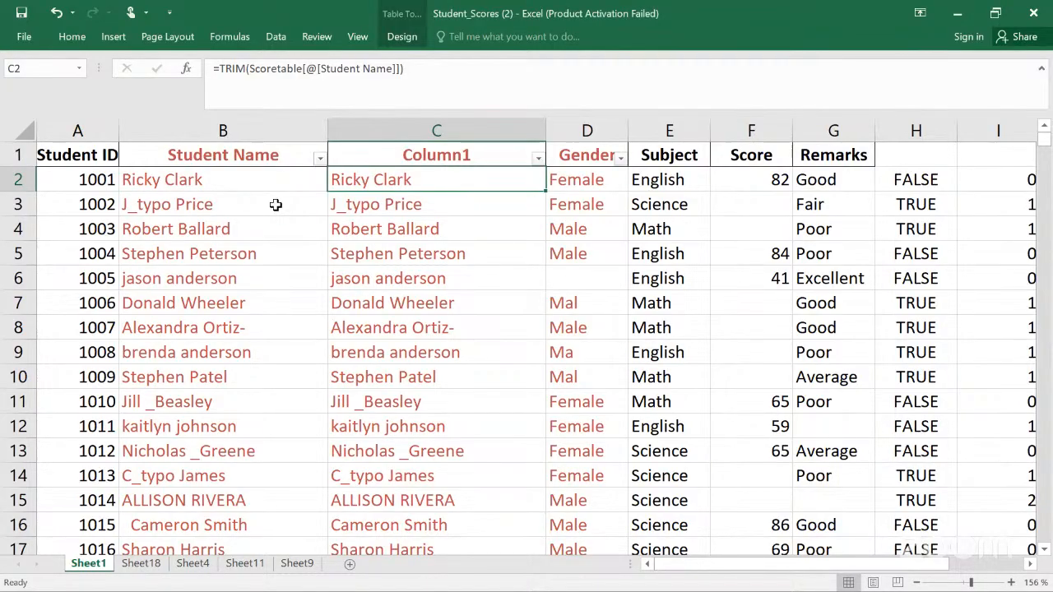
left_click(215, 134)
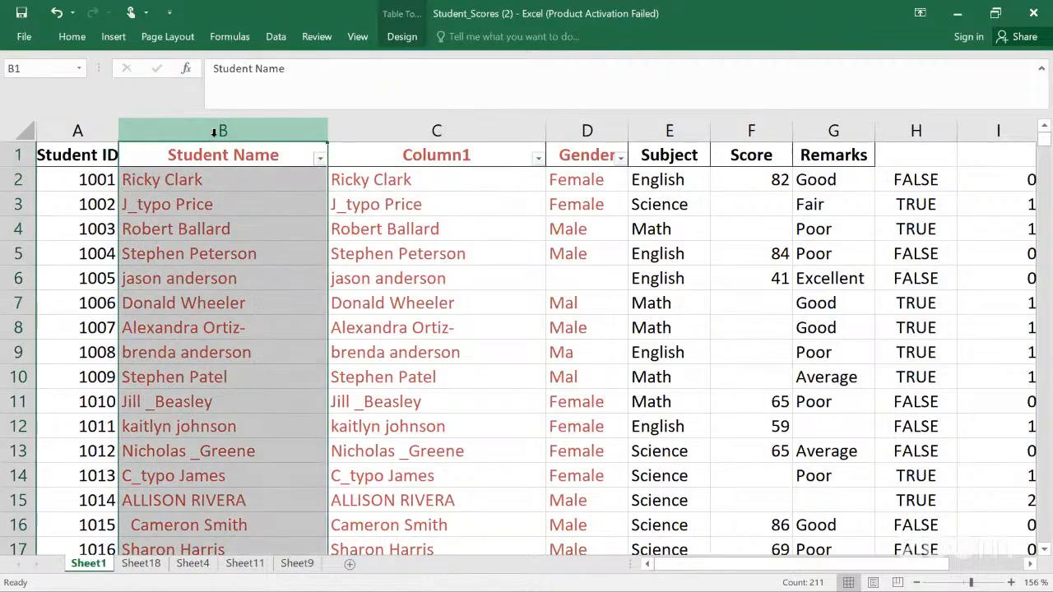
left_click(276, 39)
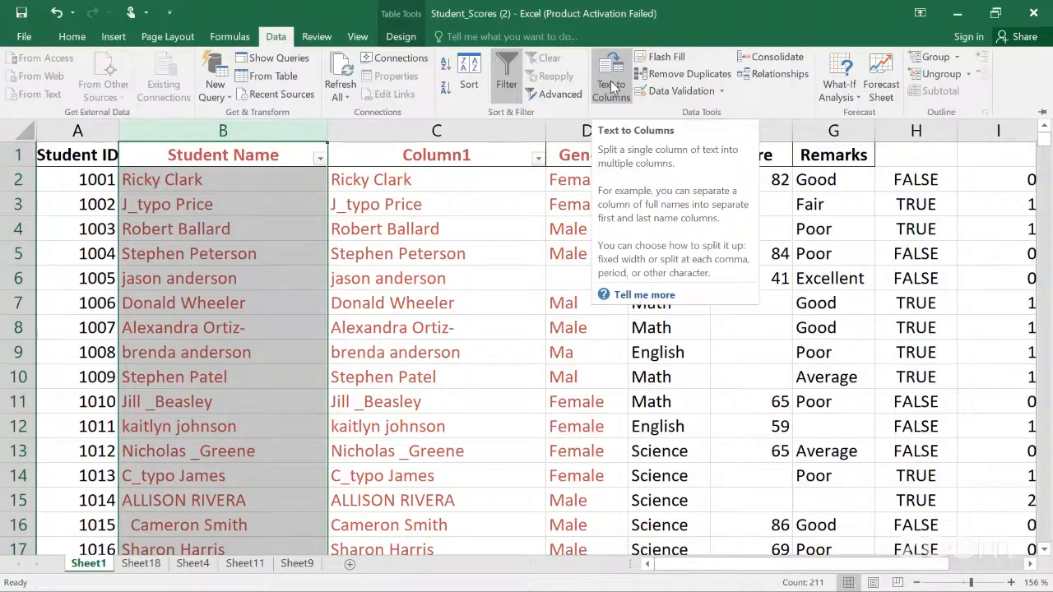
left_click(462, 239)
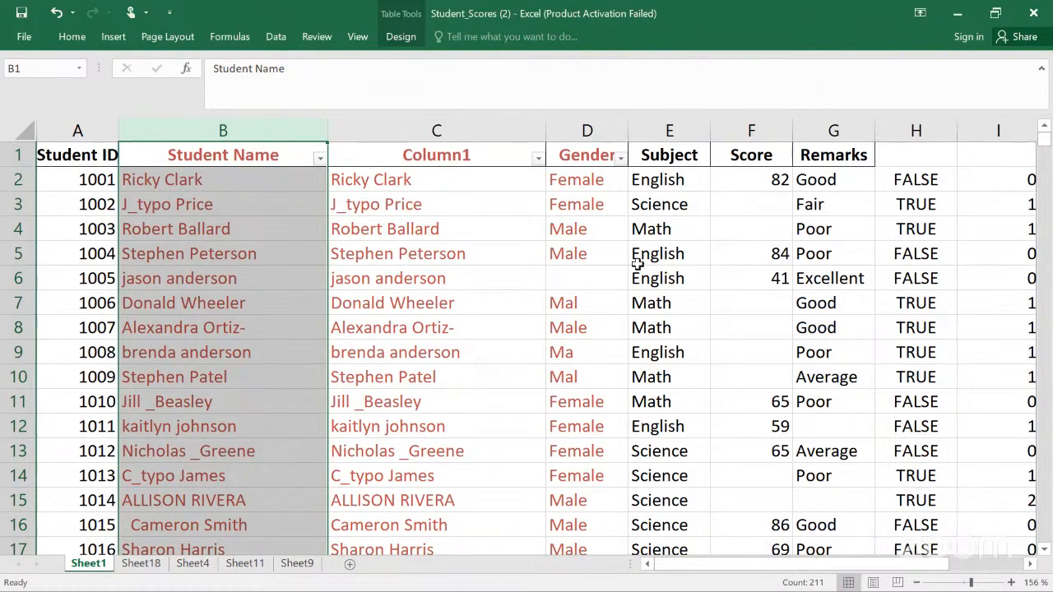
Step: Select the Gender column and search it for Mal, entering Male as the replacement text
left_click(587, 144)
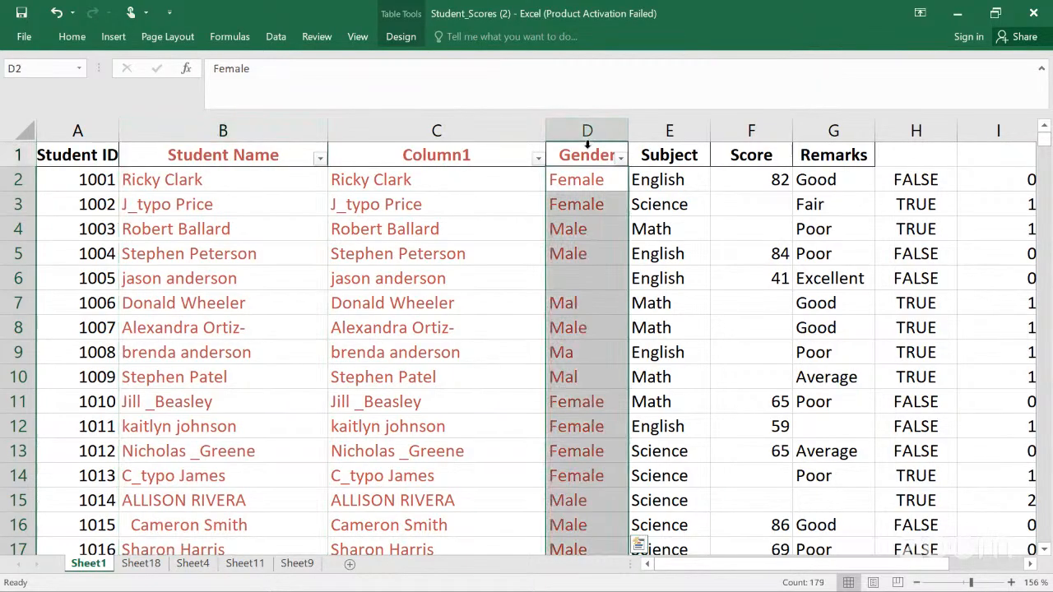
right_click(589, 152)
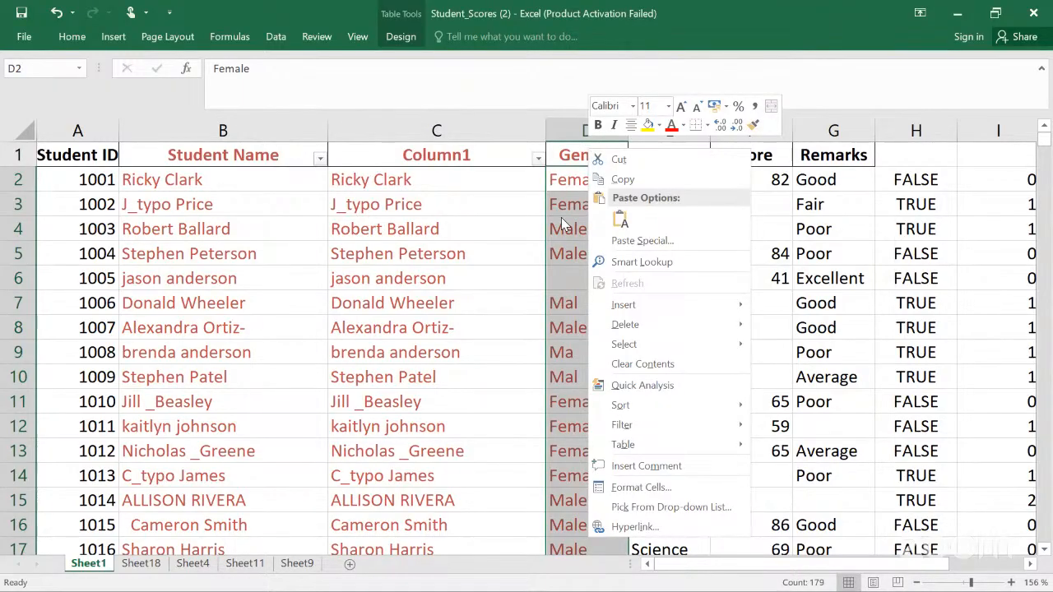
left_click(477, 195)
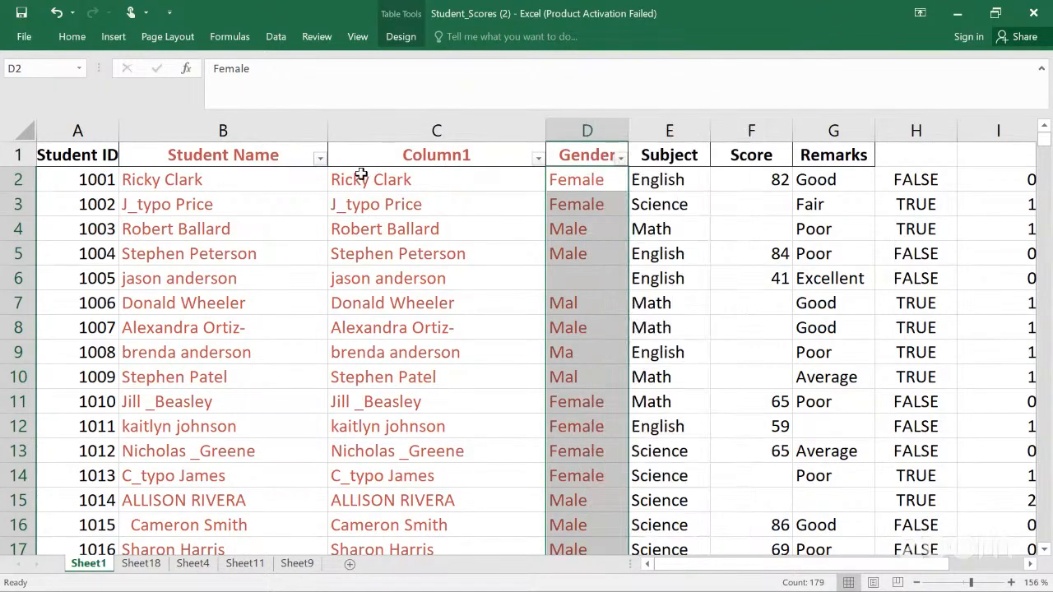
left_click(72, 37)
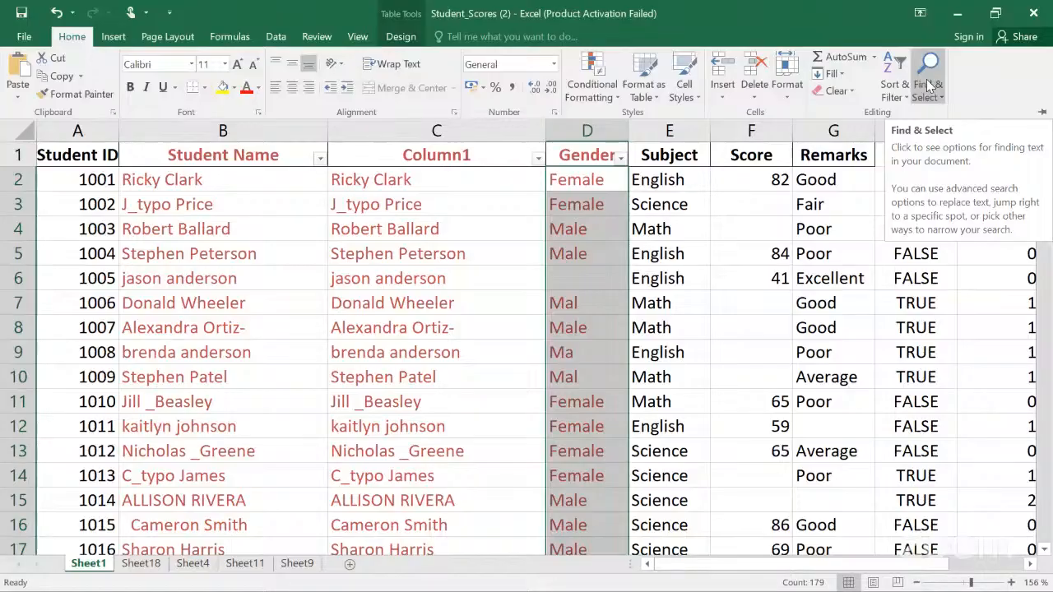
left_click(938, 102)
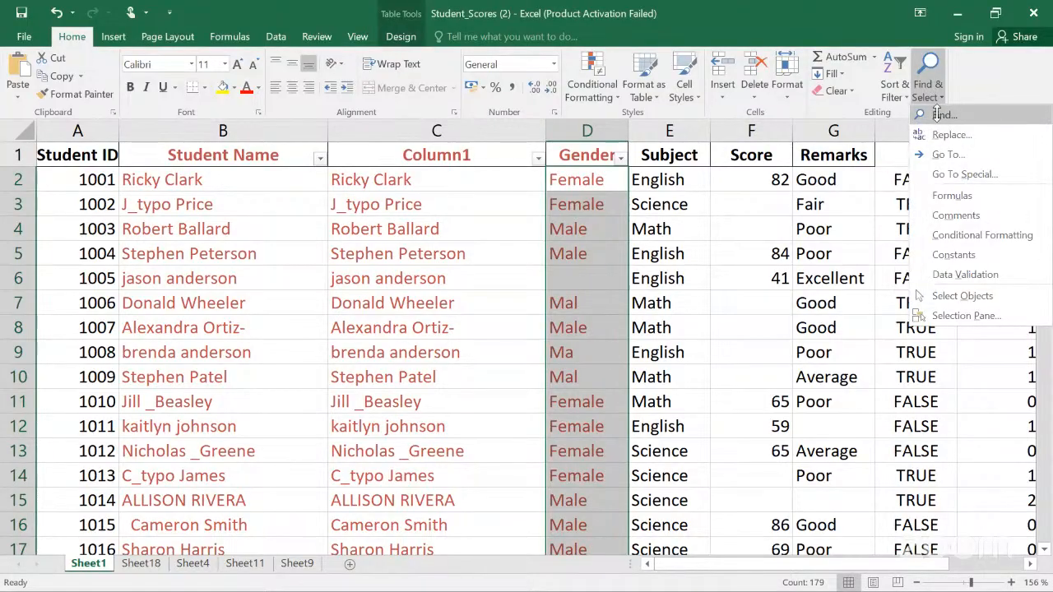
left_click(938, 114)
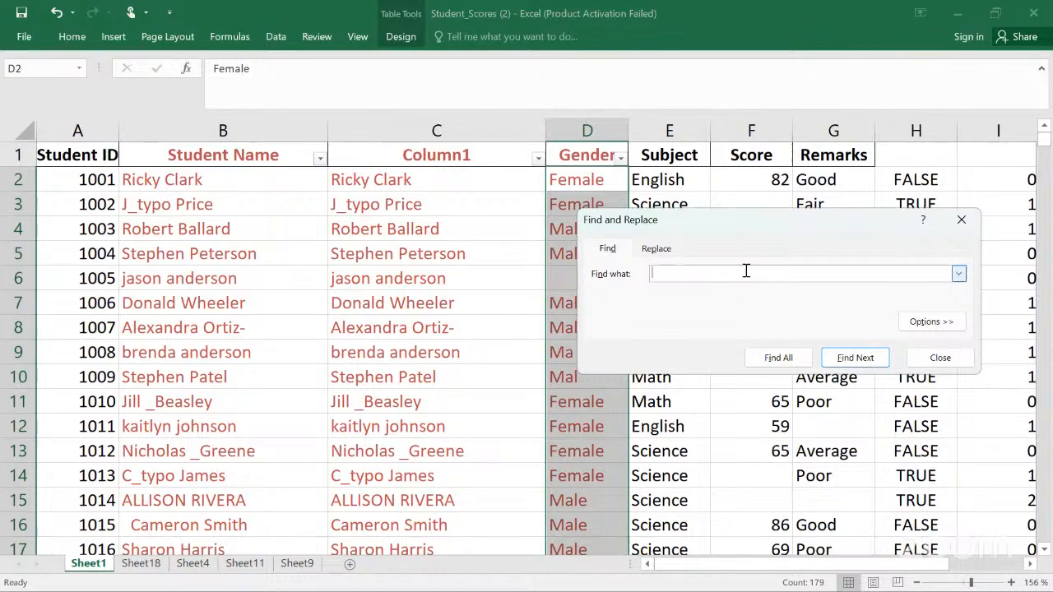
type("Mal")
left_click(656, 250)
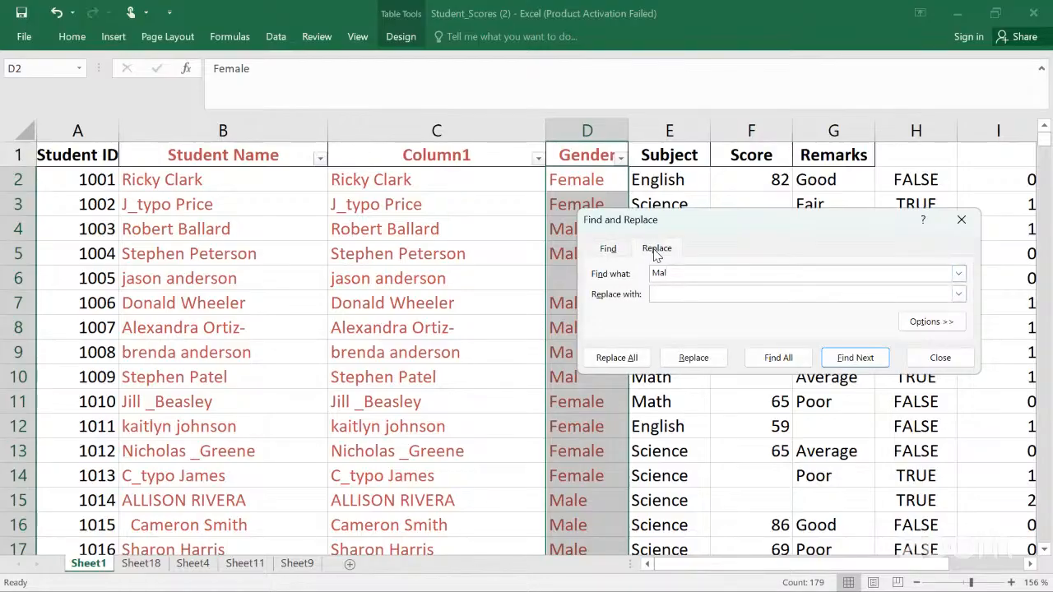
left_click(667, 293)
type("Male")
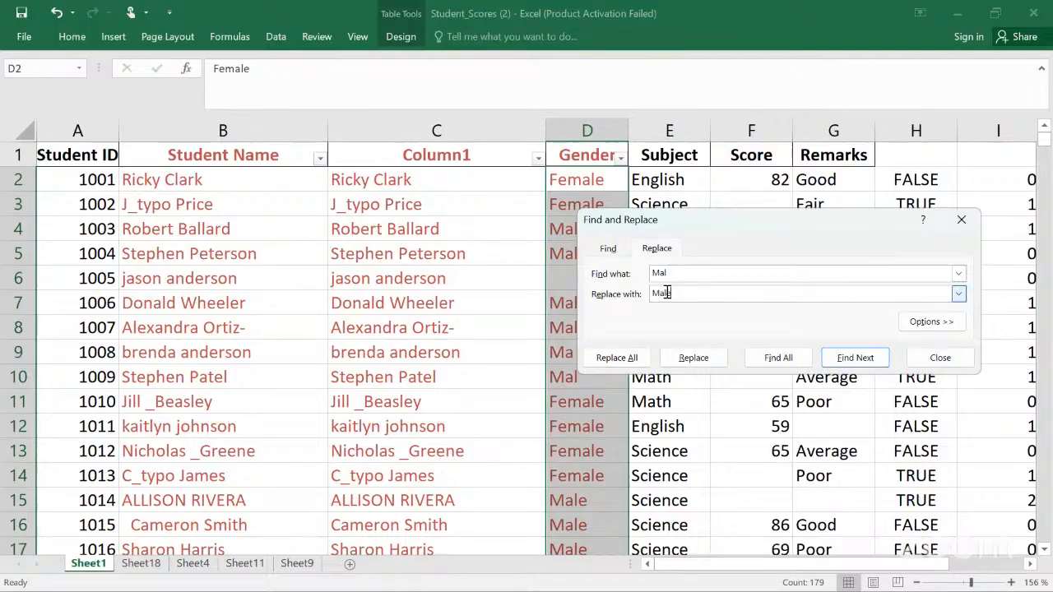
left_click(856, 359)
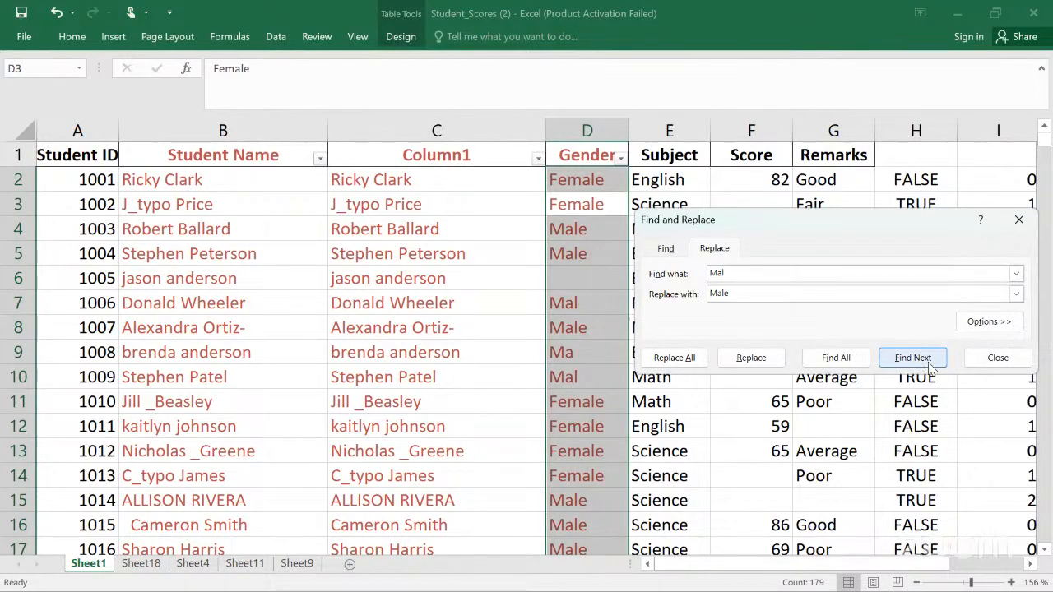
Step: Replace all occurrences of Mal with Male and close the Find and Replace dialog
left_click(677, 359)
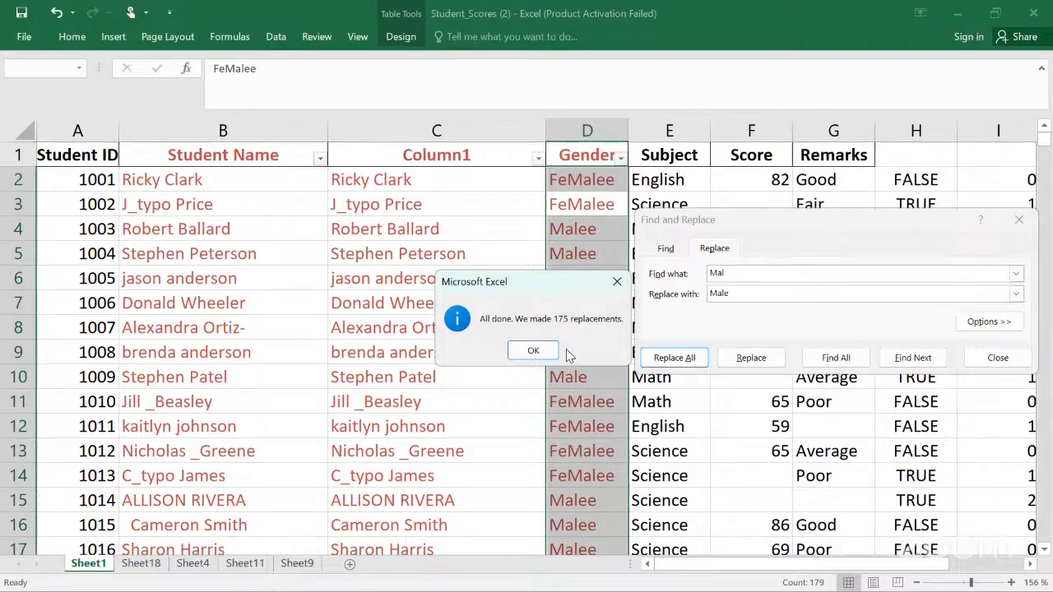
left_click(617, 284)
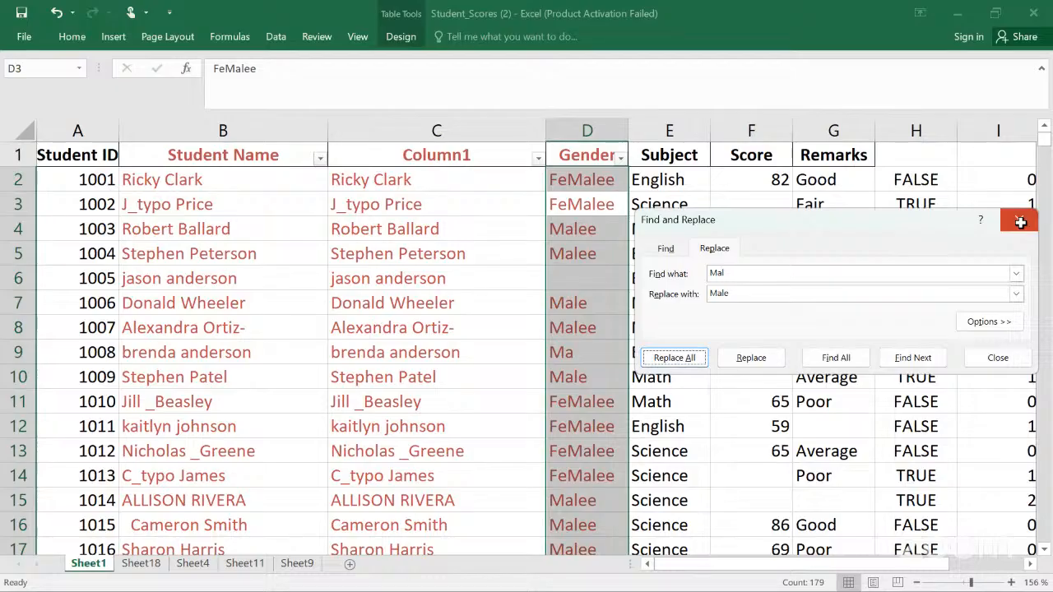
left_click(1021, 222)
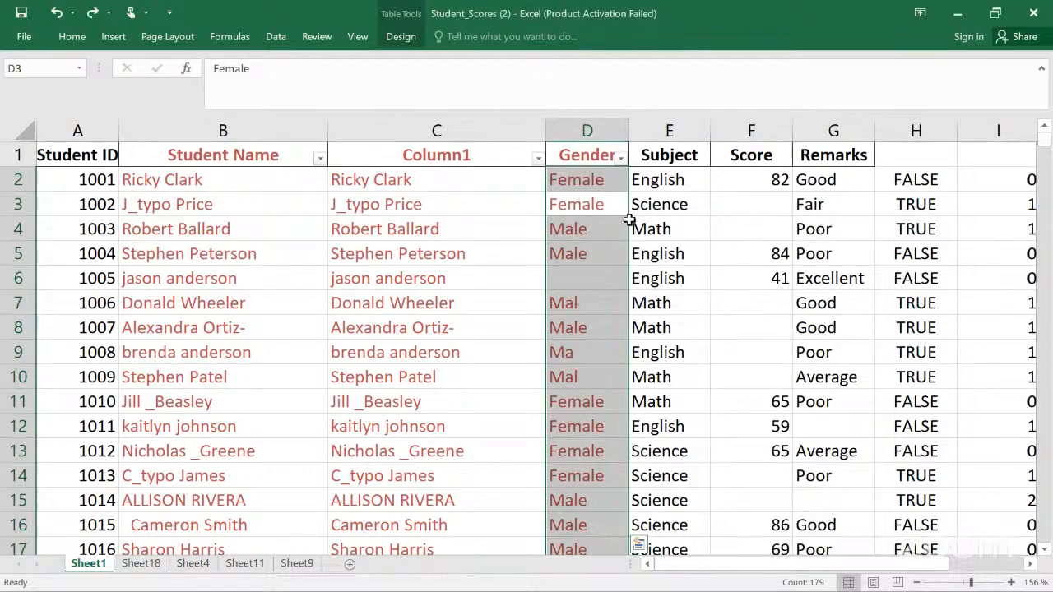
Step: Reopen Find and Replace from cell D2 and find all cells containing Mal
left_click(594, 180)
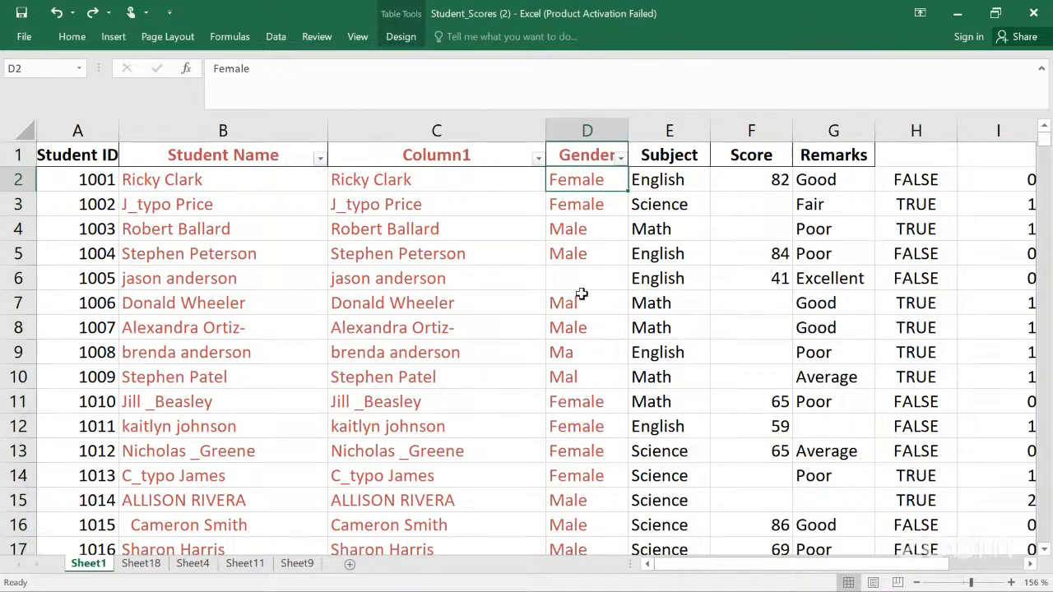
key("ctrl+f")
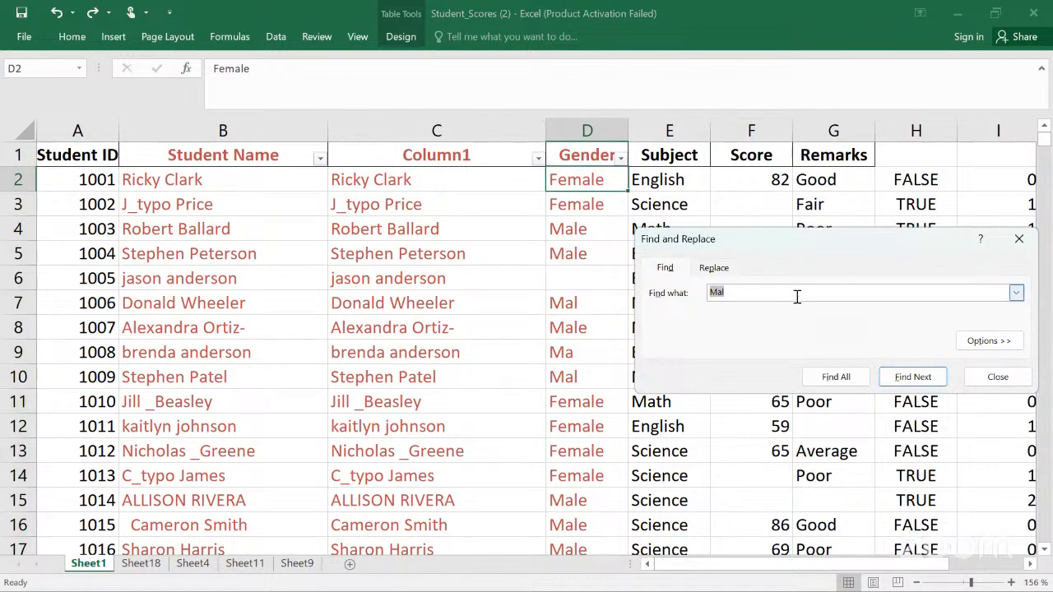
left_click(712, 270)
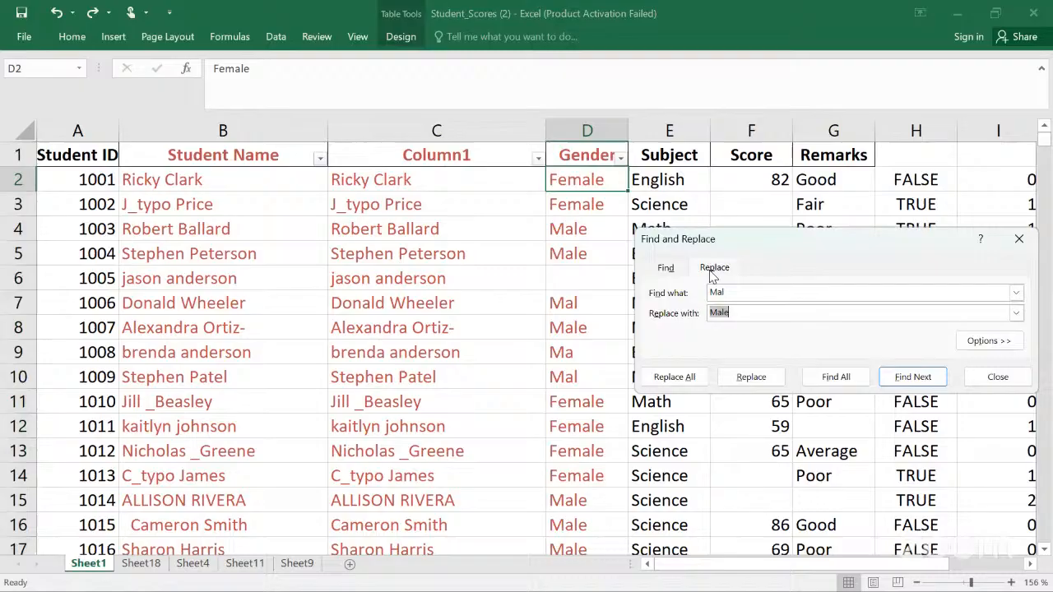
left_click(836, 384)
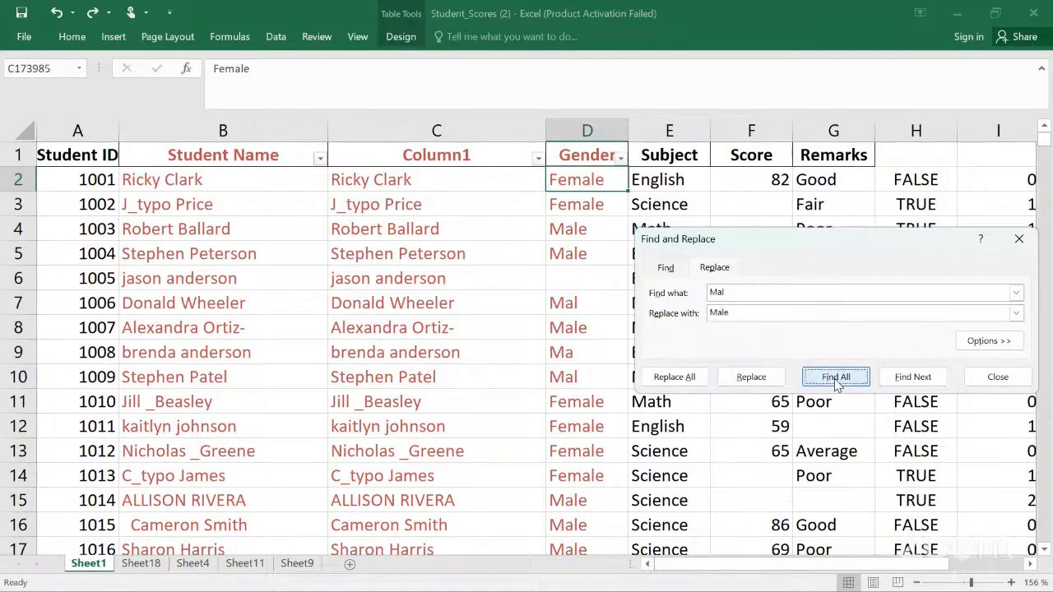
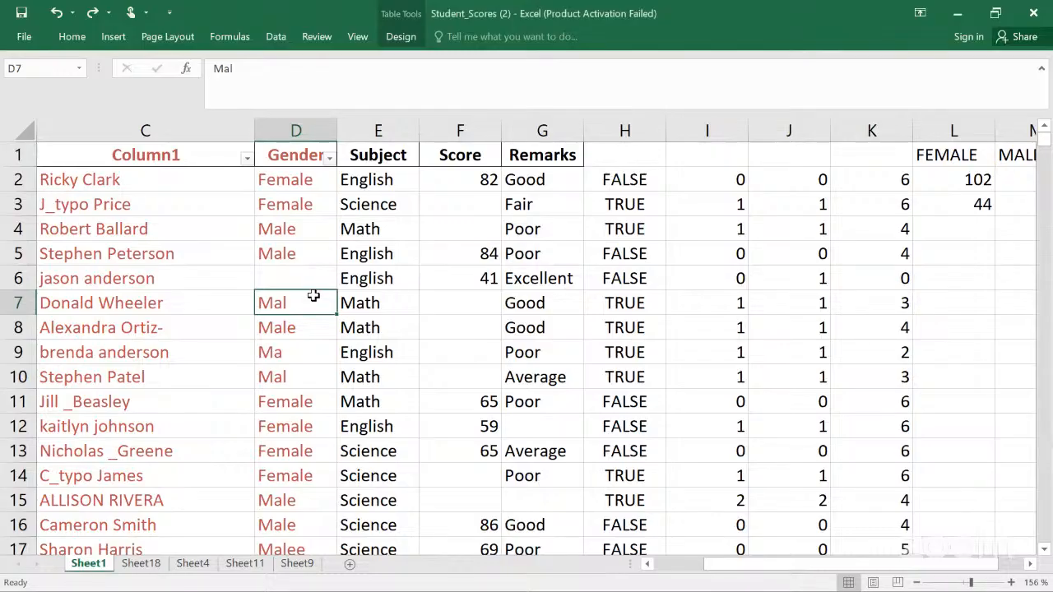
Step: Replace the Mal entry in cell D7 with Male using a single replacement in Find and Replace
key("ctrl+f")
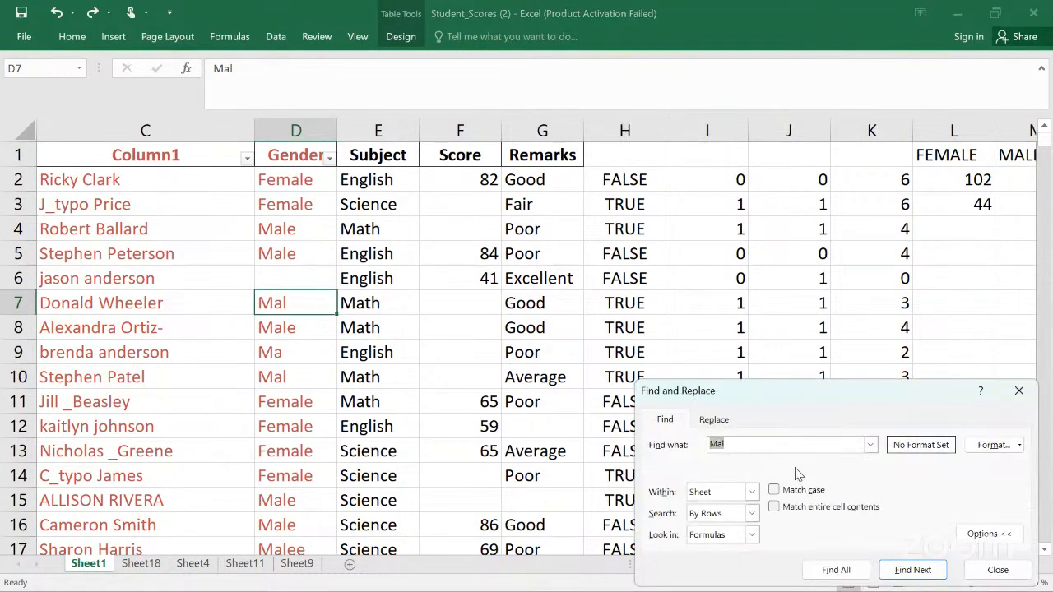
left_click(714, 421)
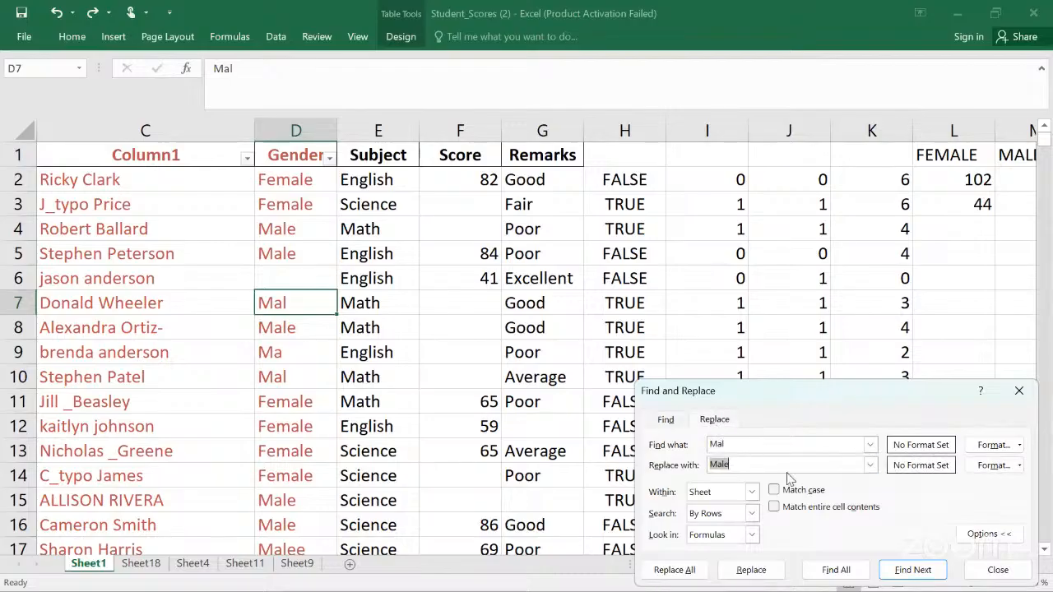
left_click(752, 570)
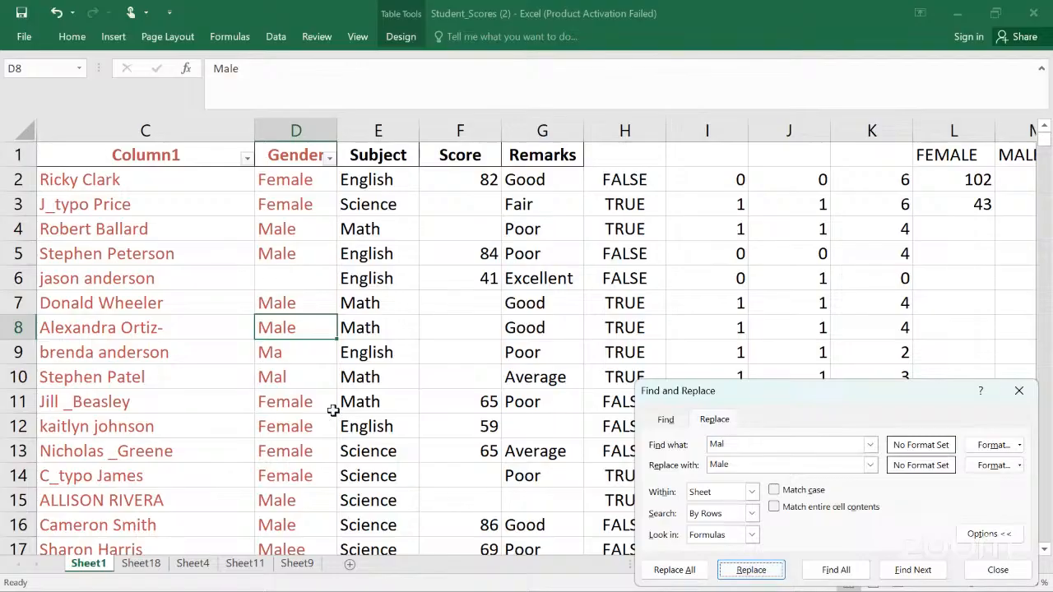
Step: Try to replace Mal with Male one match at a time within the selected Gender column
left_click(292, 141)
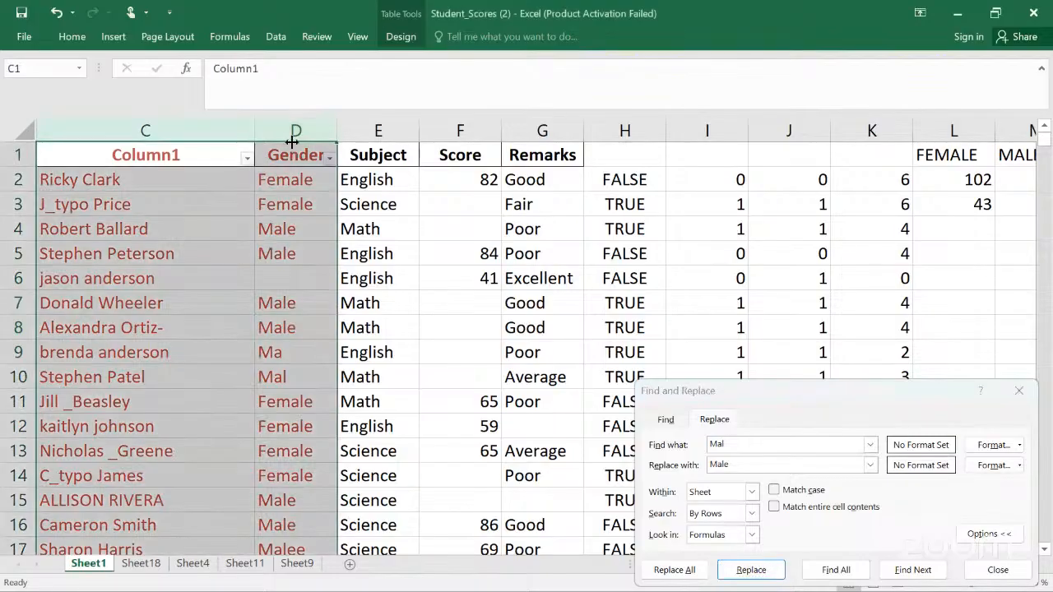
left_click(372, 146)
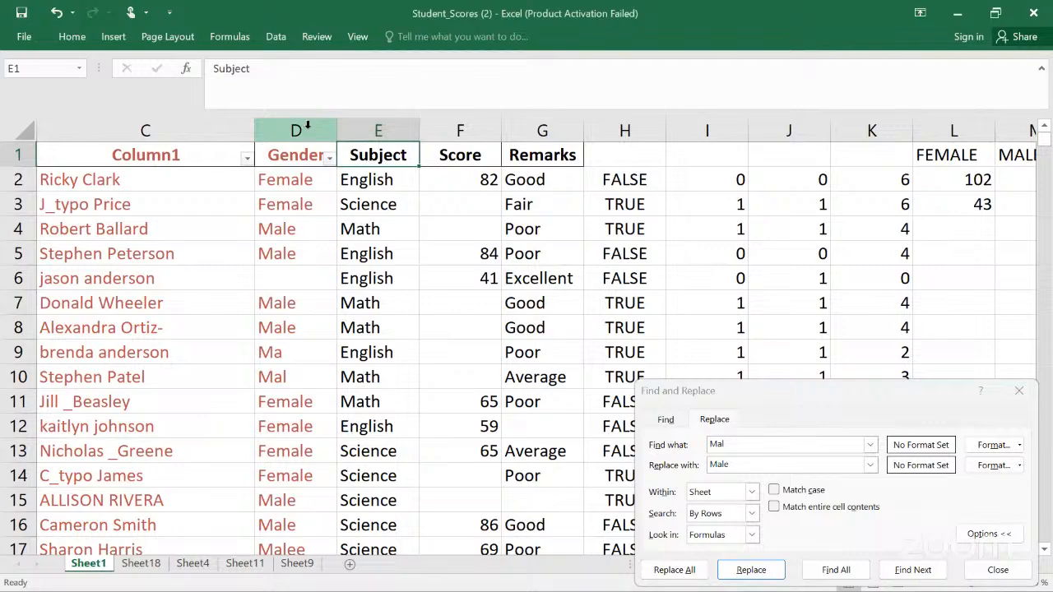
left_click(307, 125)
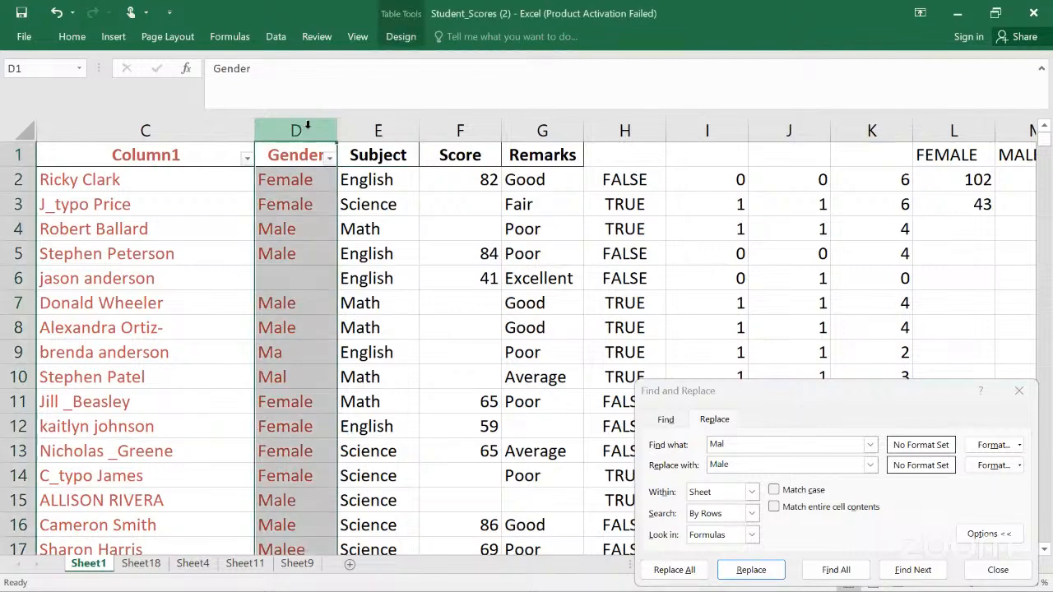
key("ctrl+f")
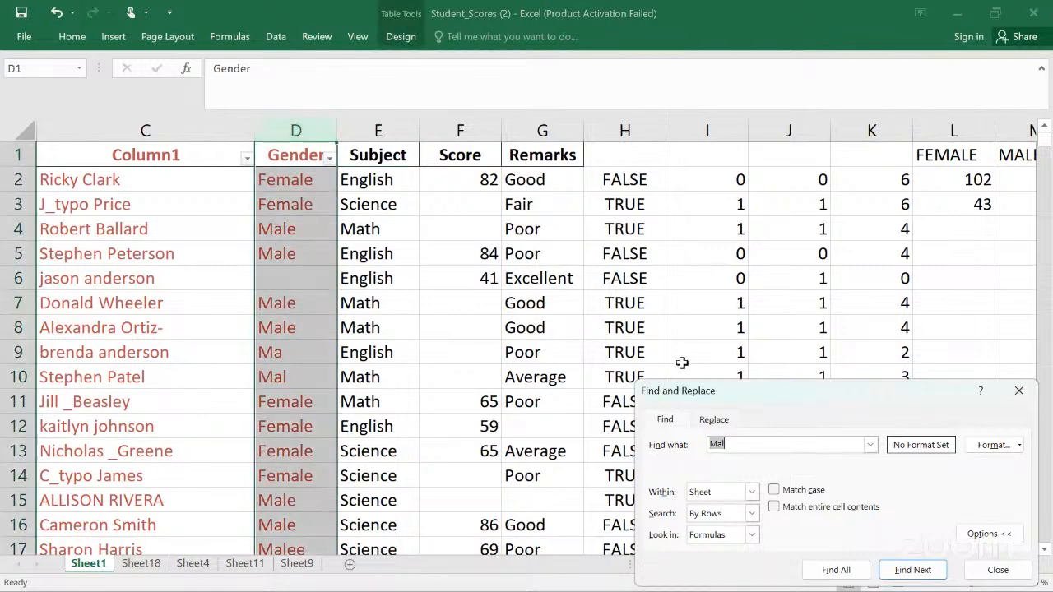
left_click(714, 421)
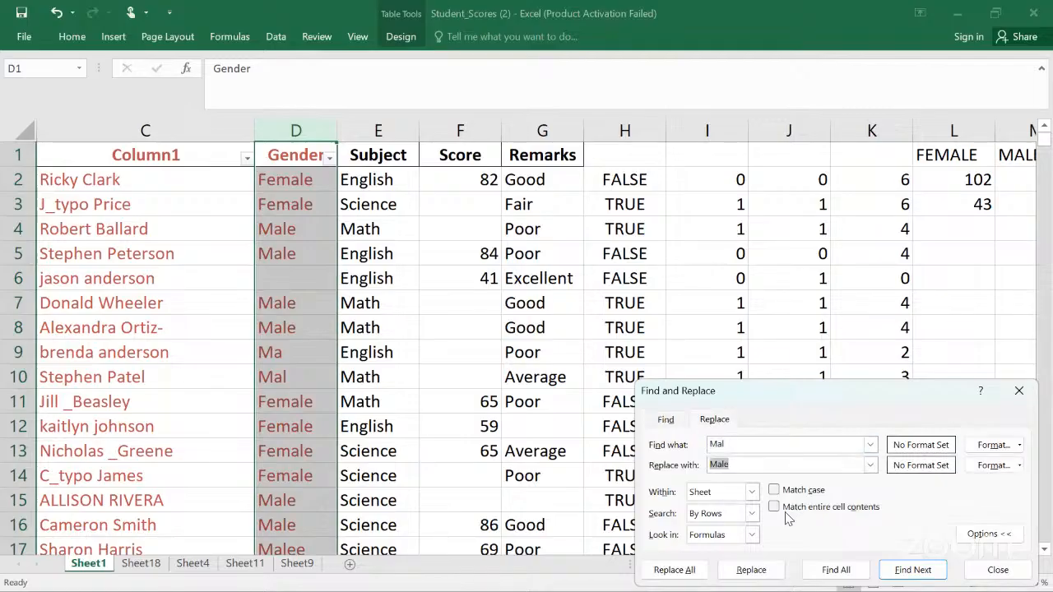
left_click(751, 570)
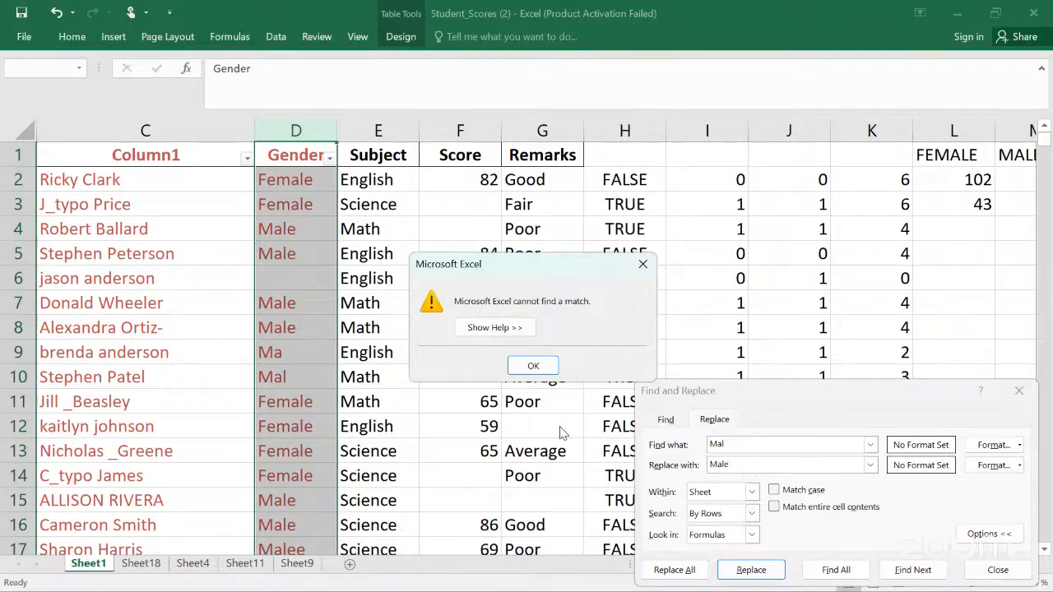
left_click(533, 366)
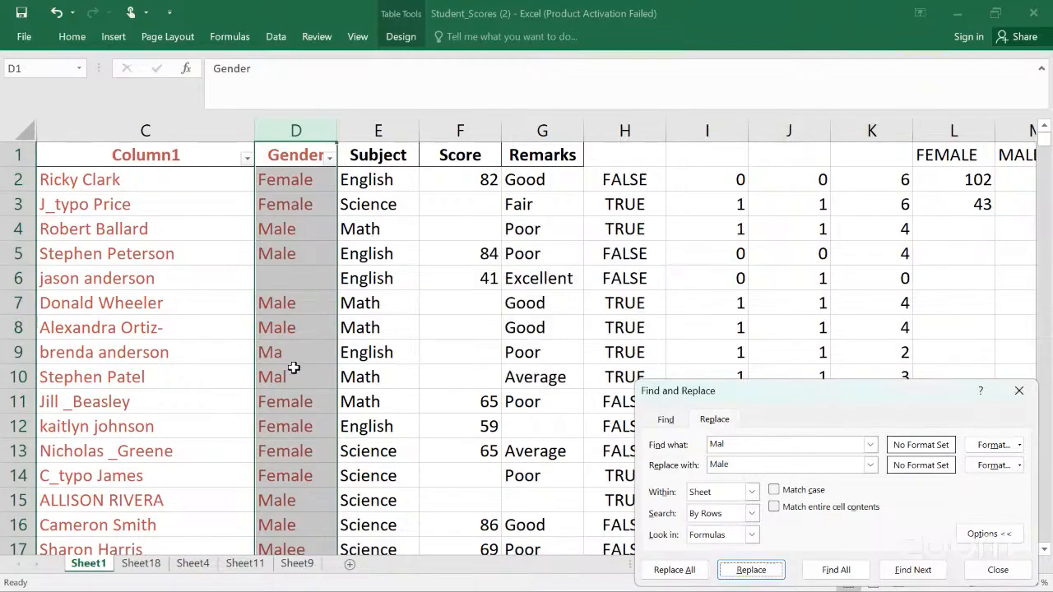
Step: Replace cell D10's Mal with Male and undo that replacement
left_click(296, 369)
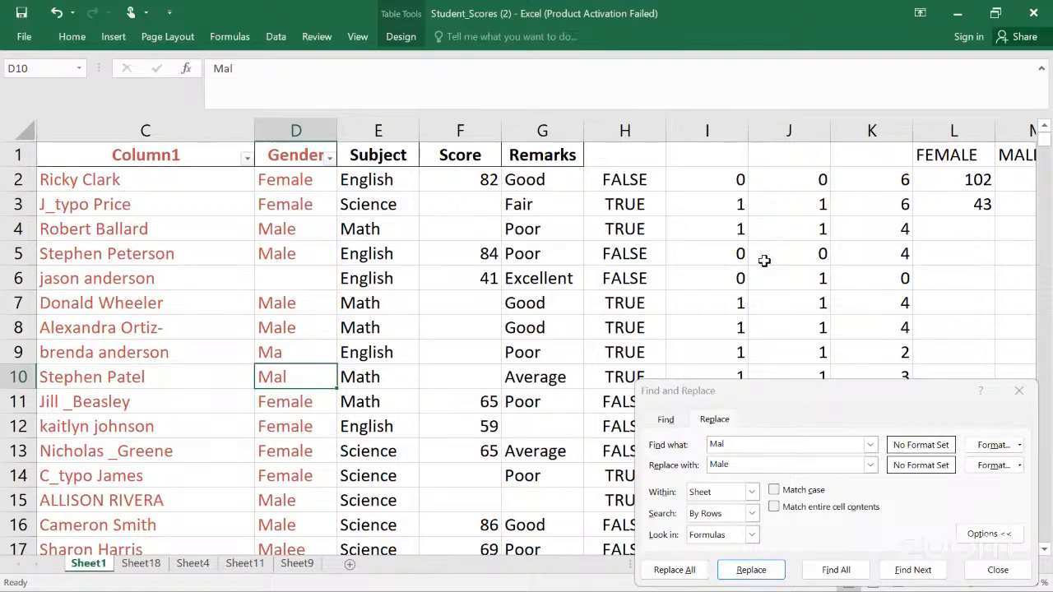
left_click(124, 15)
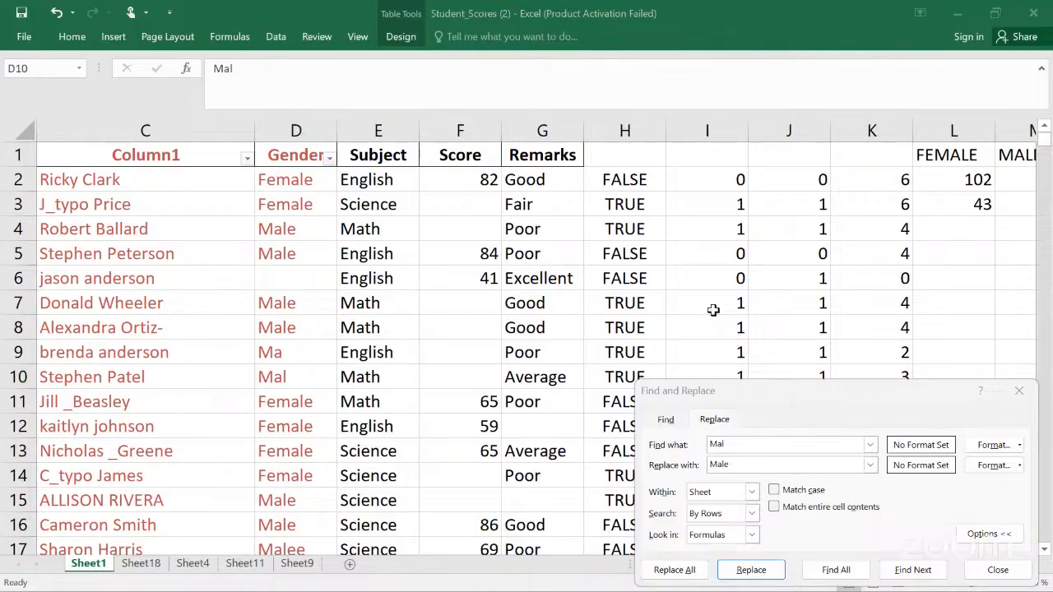
key("Escape")
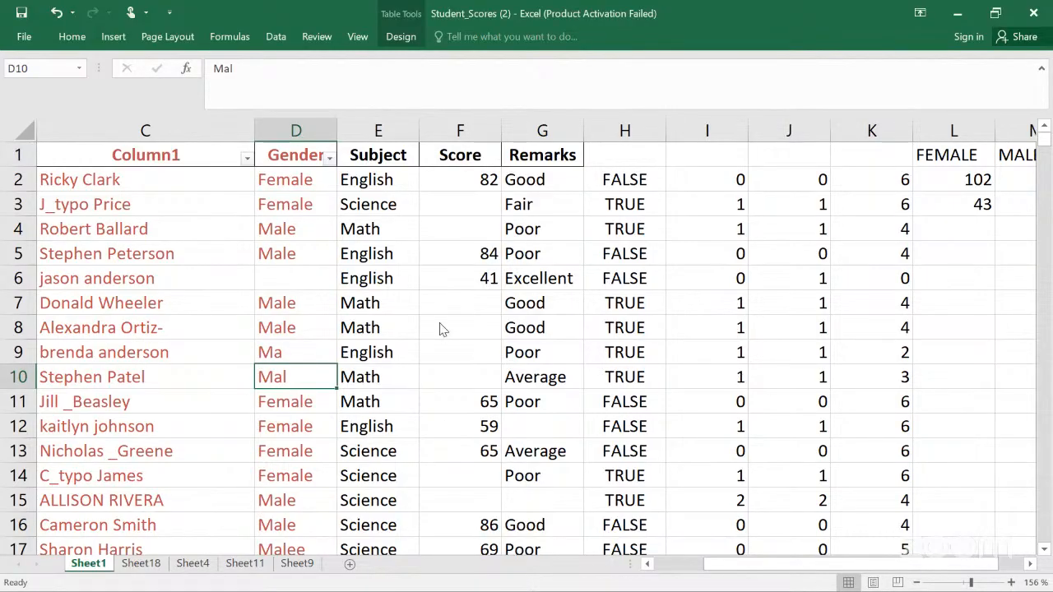
key("ctrl+f")
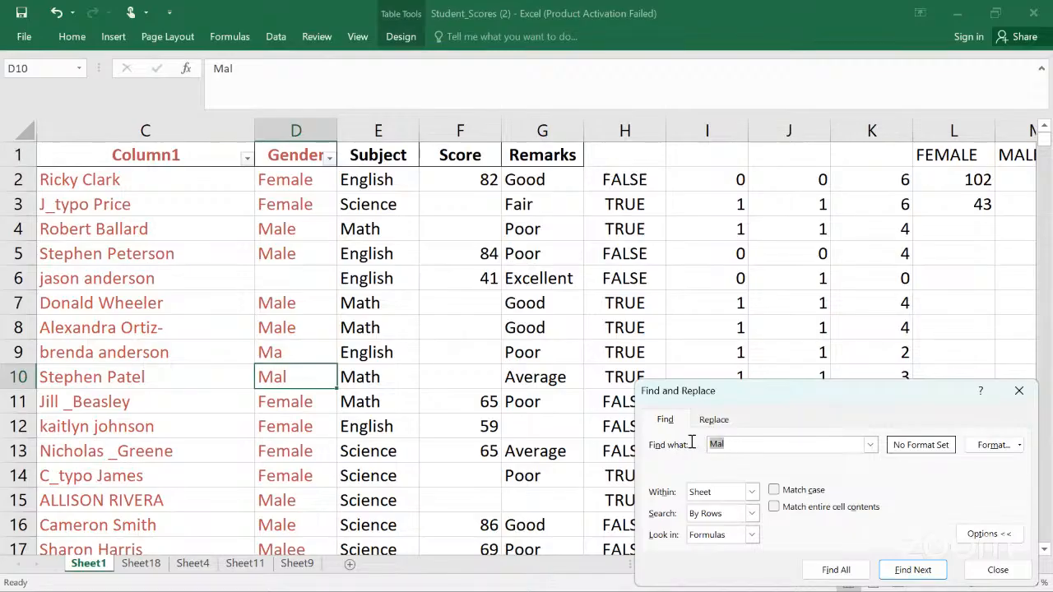
left_click(743, 445)
left_click(709, 423)
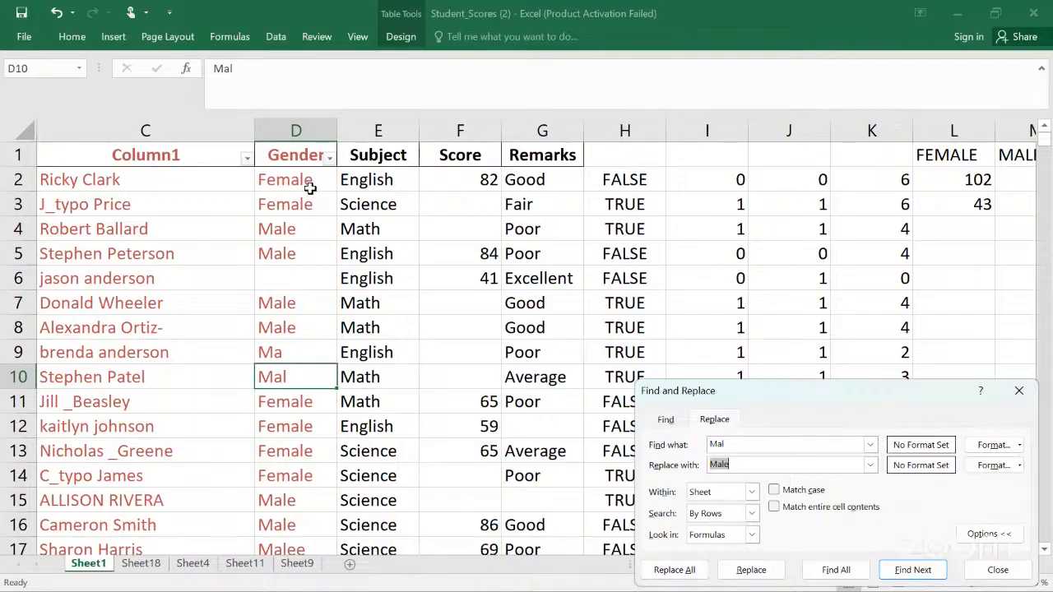
left_click(303, 376)
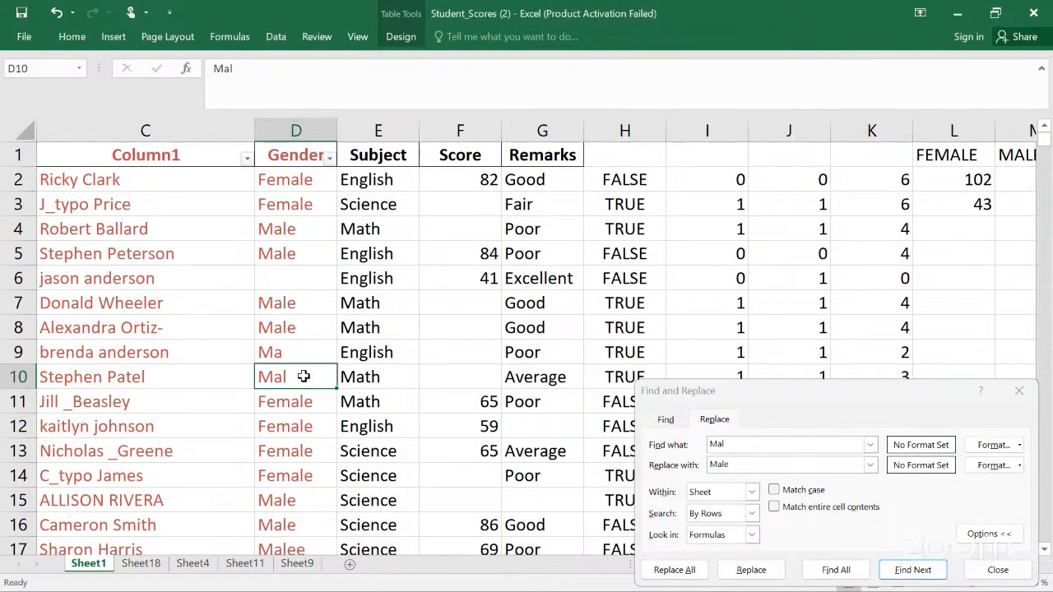
left_click(751, 571)
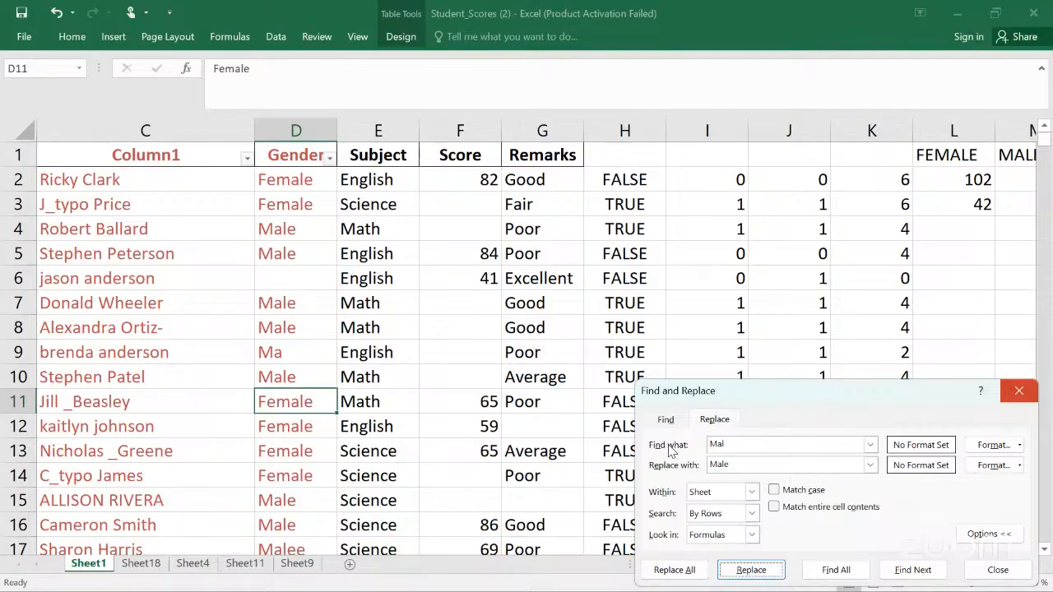
key("Escape")
key("ctrl+z")
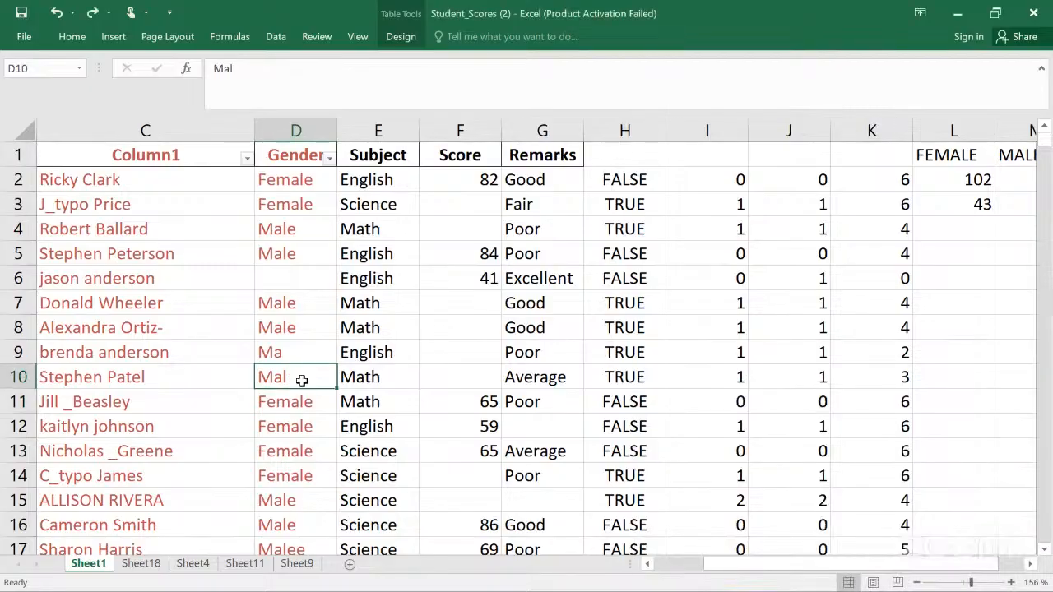
Step: Find all cells on the sheet containing Mal and move the Find and Replace dialog aside
key("ctrl+f")
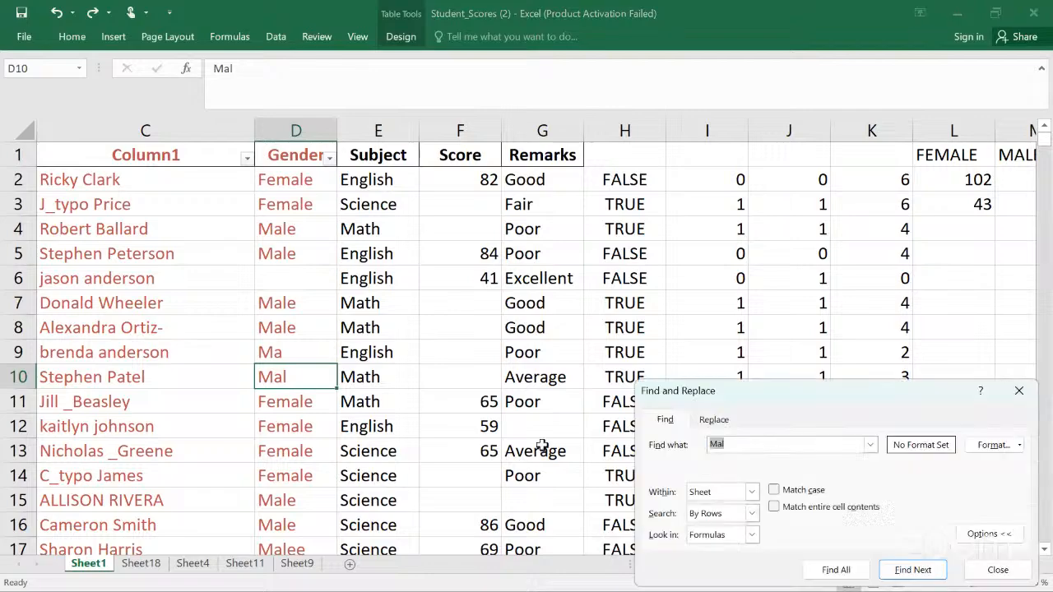
left_click(711, 419)
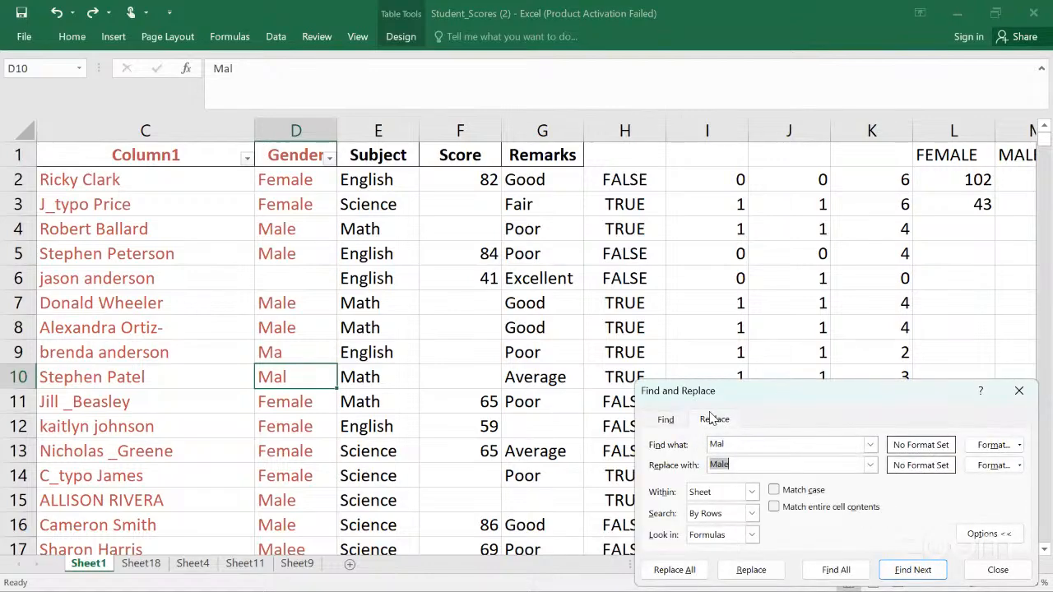
left_click(836, 570)
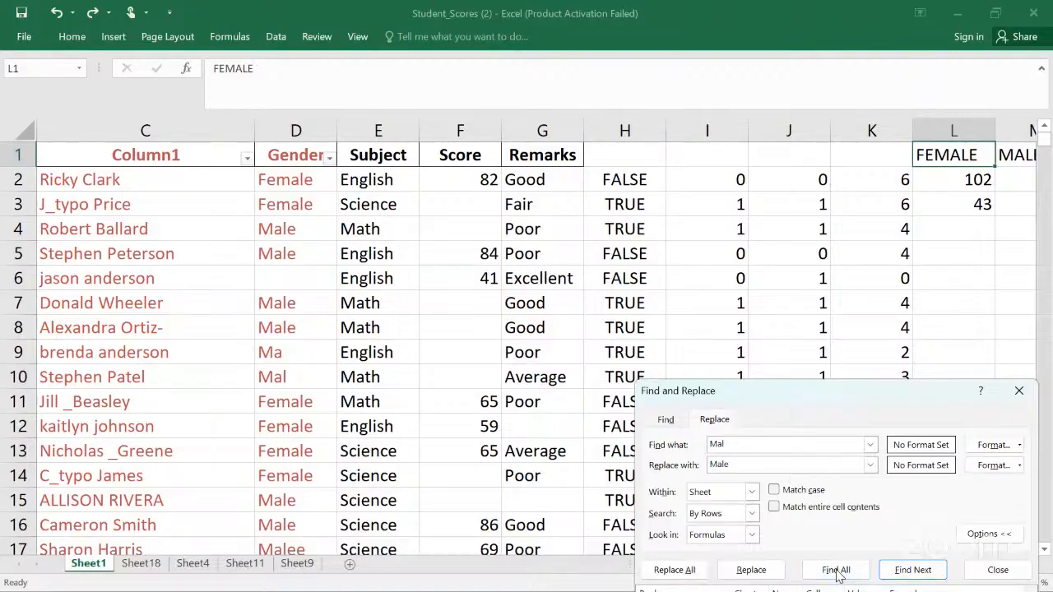
left_click(836, 570)
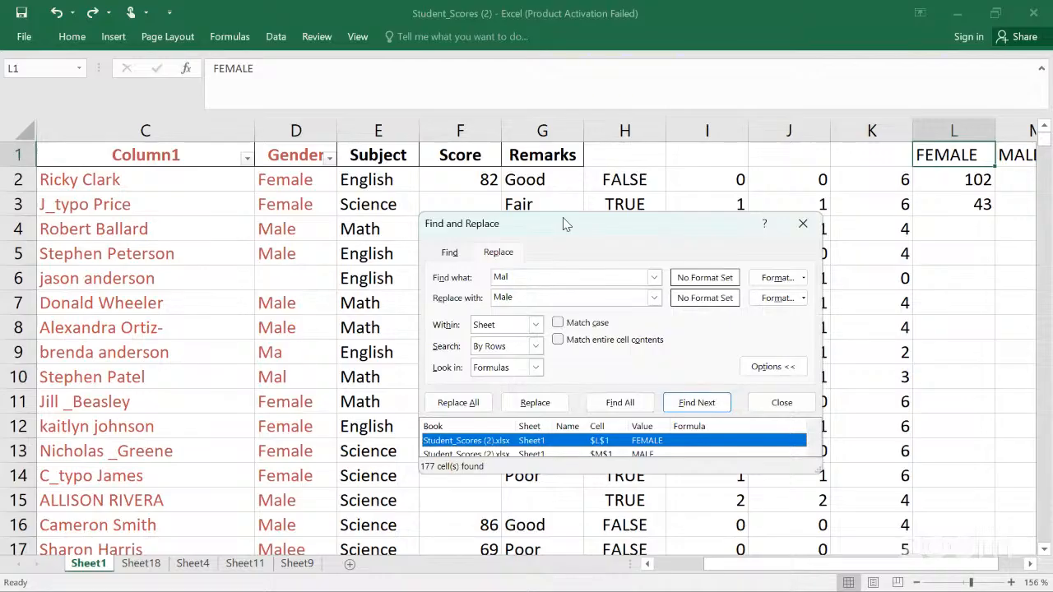
left_click_drag(565, 223, 433, 159)
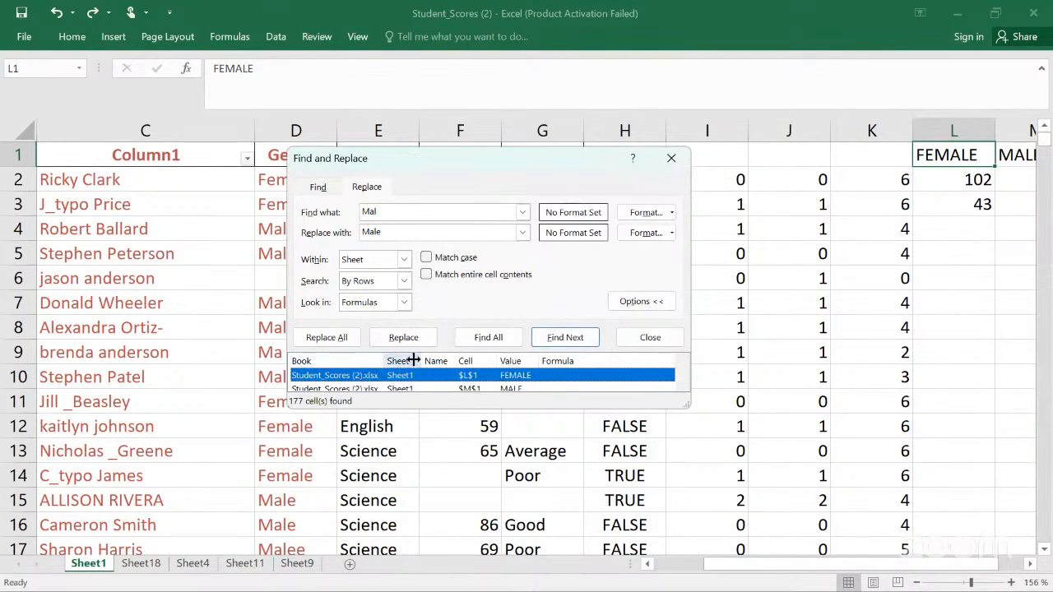
Step: Step through the found cells in the results list, then close the Find and Replace dialog
left_click(499, 389)
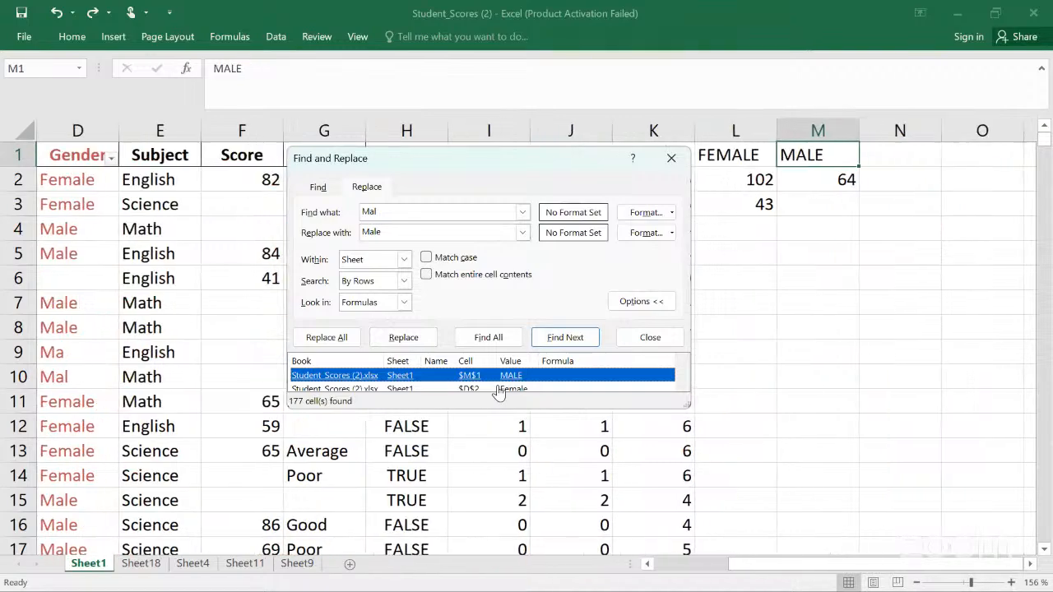
left_click(500, 390)
left_click(500, 390)
left_click(499, 389)
left_click(500, 389)
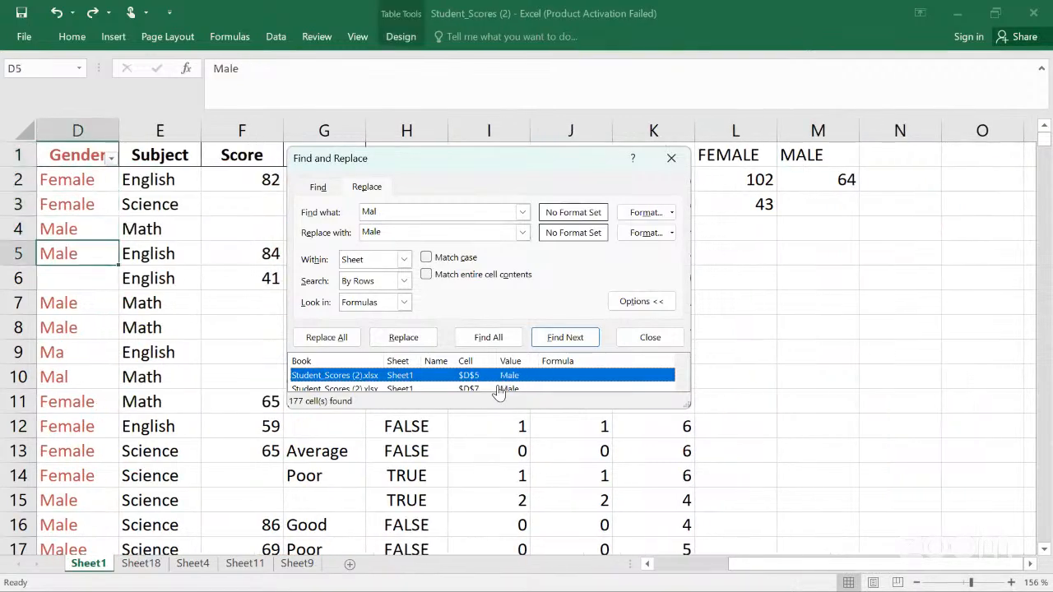
left_click(499, 390)
left_click(500, 389)
left_click(500, 389)
left_click(499, 389)
left_click(499, 389)
left_click(500, 390)
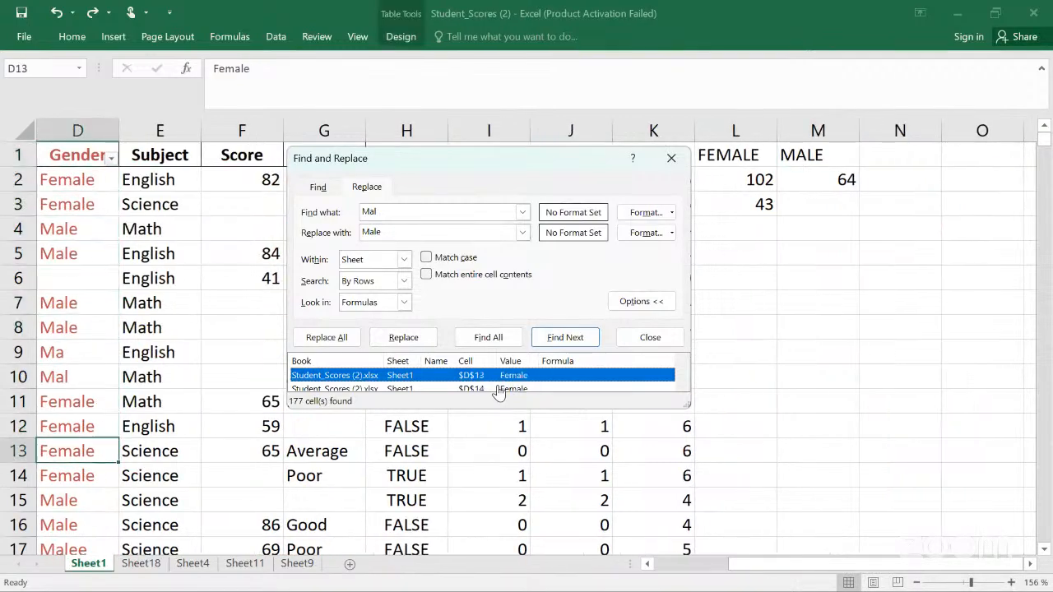
left_click(499, 389)
left_click(499, 390)
left_click(499, 389)
left_click(499, 390)
left_click(500, 389)
left_click(499, 389)
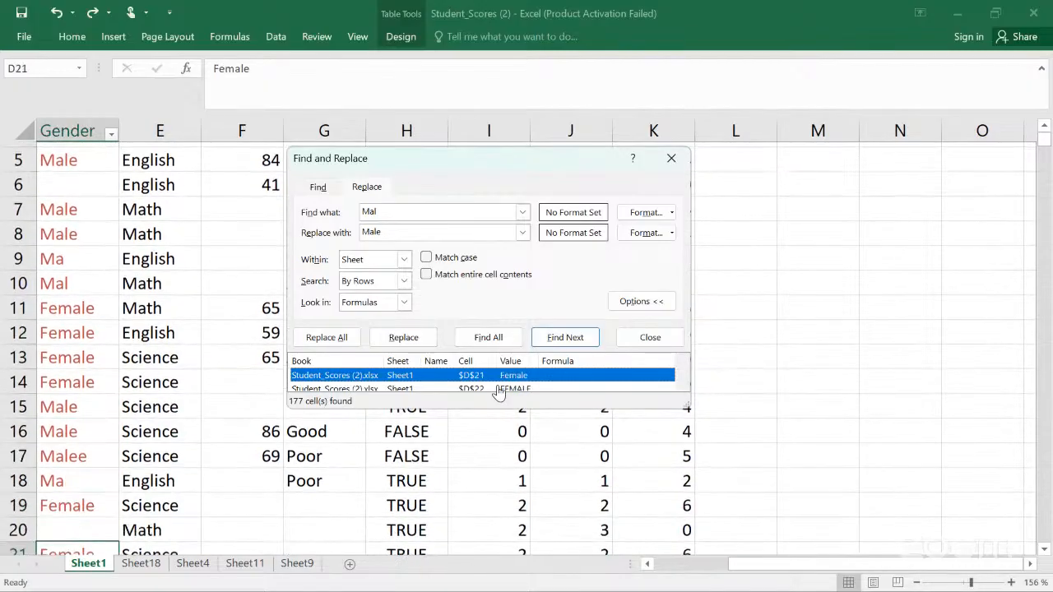
left_click(500, 389)
left_click(499, 390)
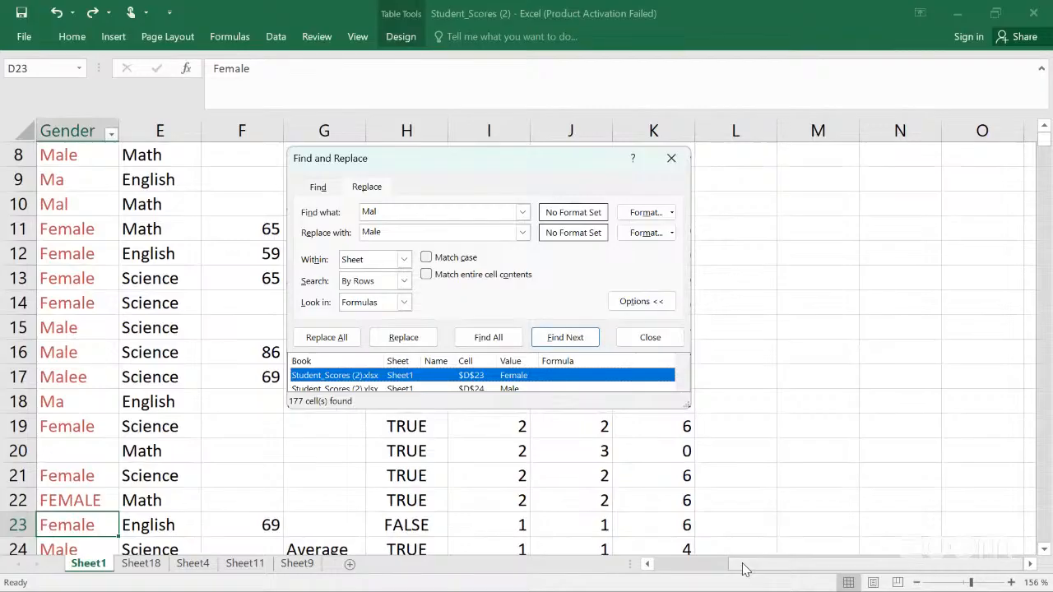
left_click_drag(743, 568, 668, 568)
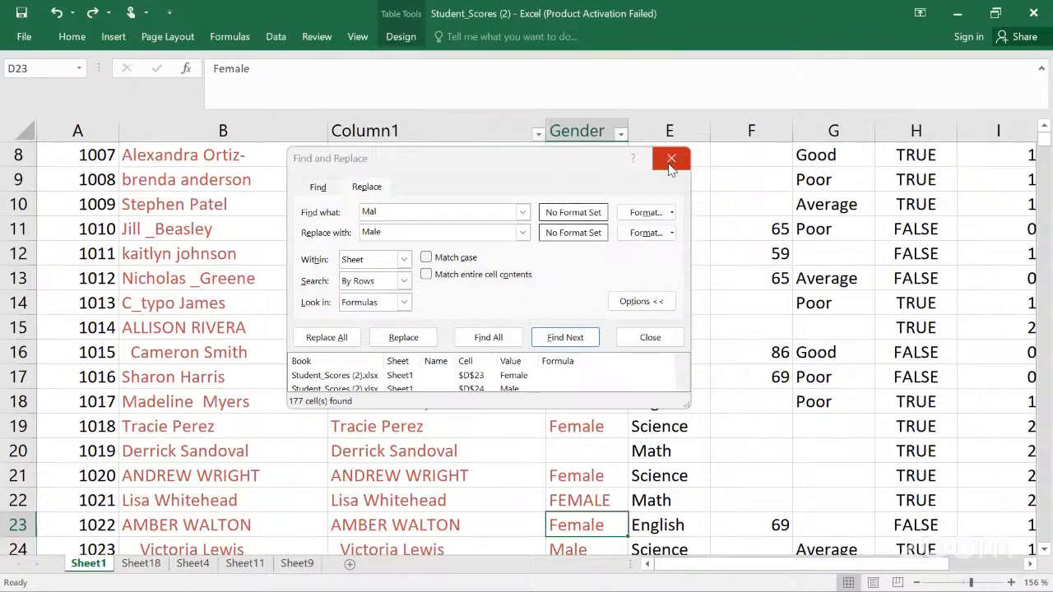
left_click(671, 160)
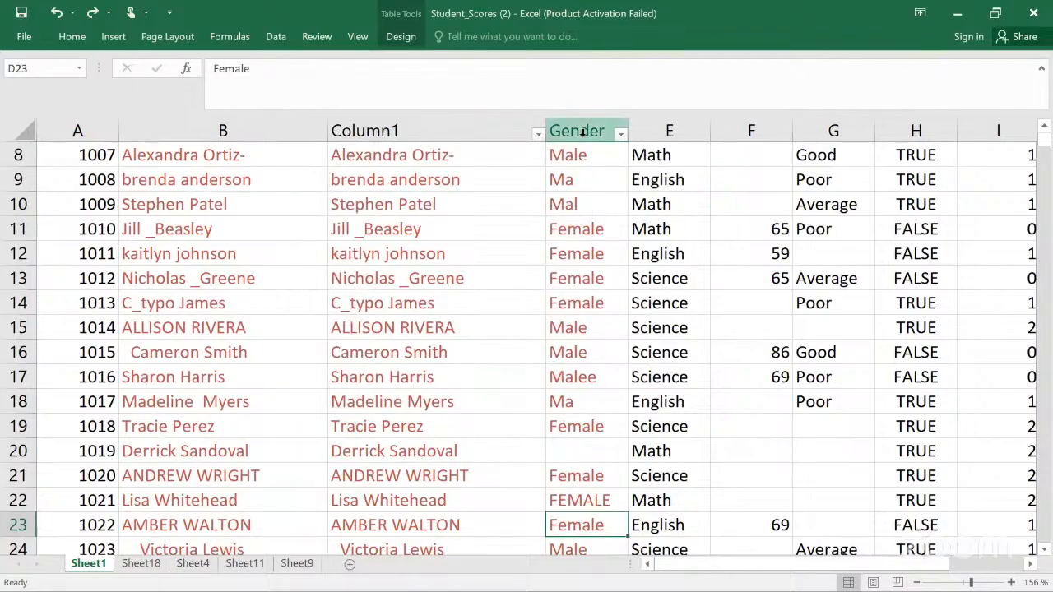
Step: Replace all occurrences of Female on the sheet with 1
left_click(582, 155)
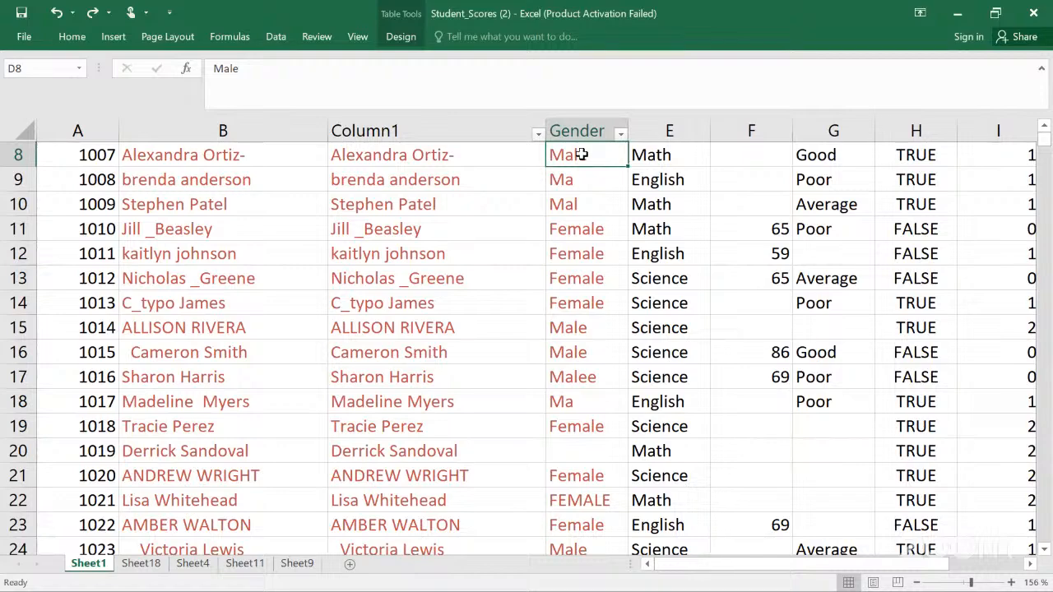
key("ctrl+f")
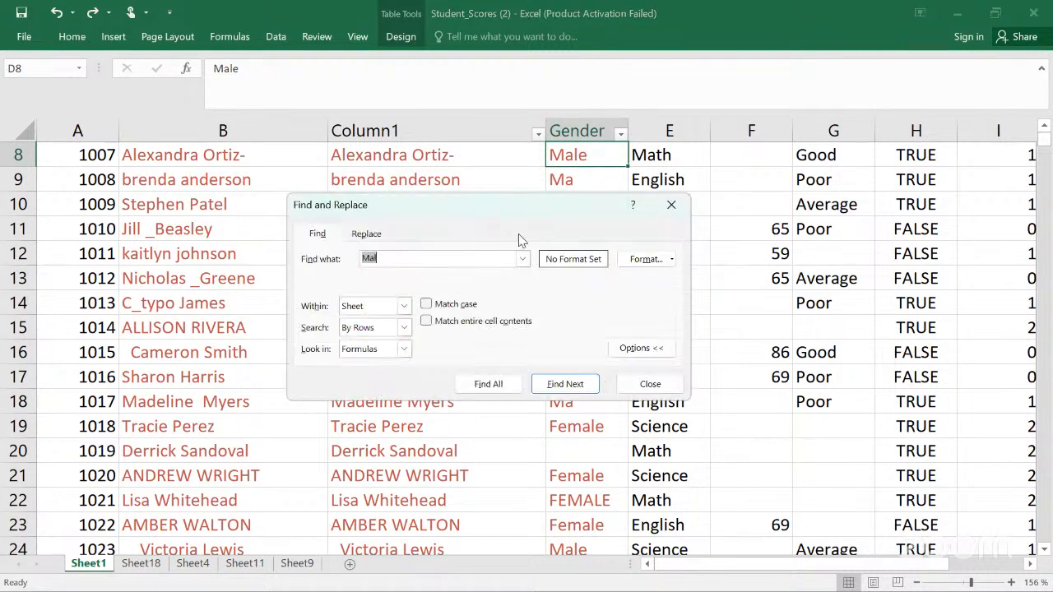
left_click(465, 257)
key("BackSpace")
key("BackSpace")
key("BackSpace")
type("Female")
left_click(381, 235)
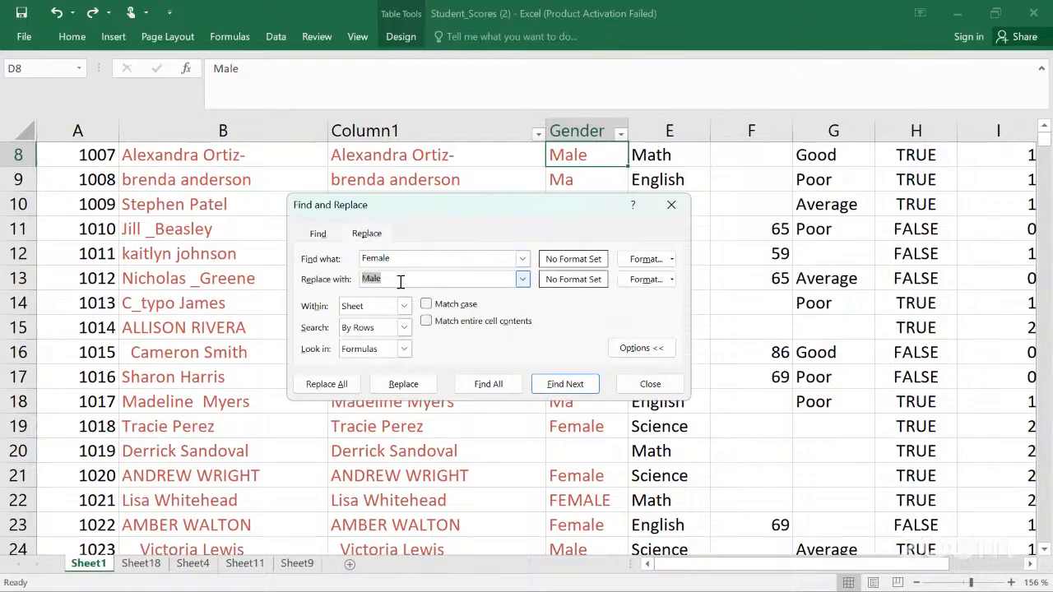
key("BackSpace")
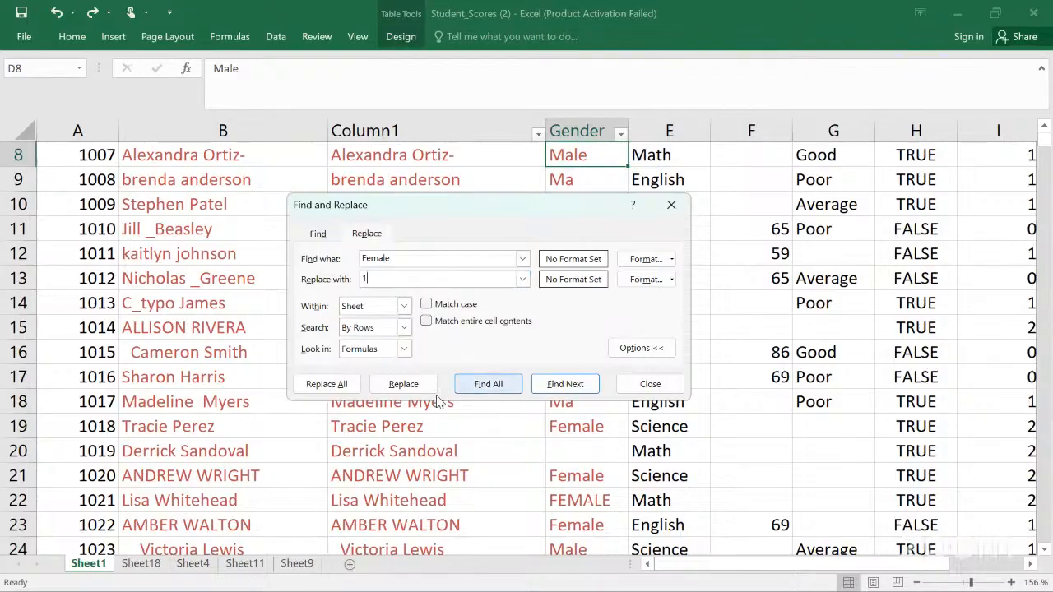
left_click(346, 384)
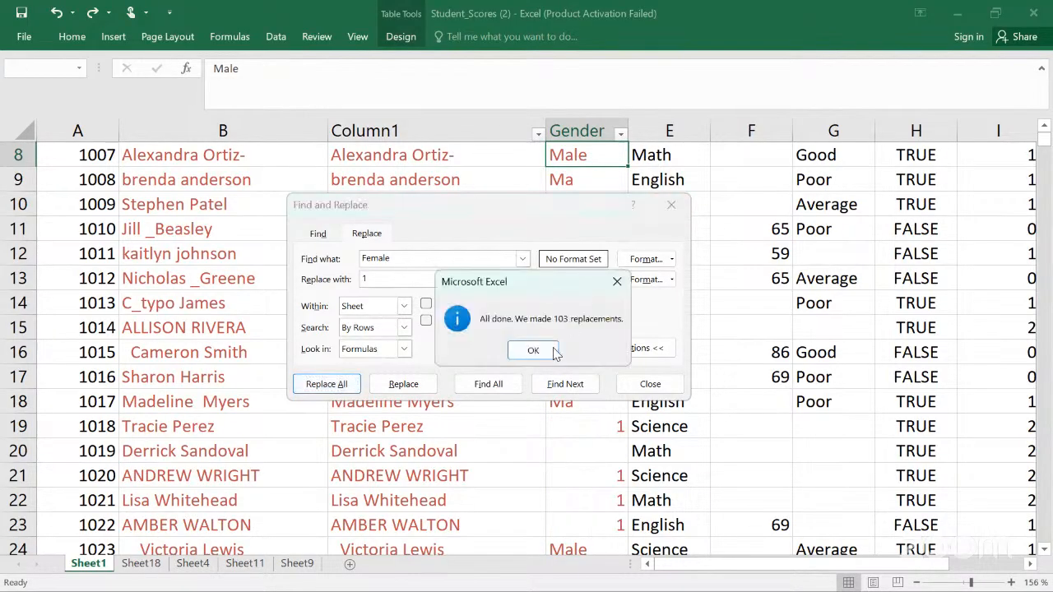
Step: Close the replacement message and the Find and Replace dialog, then undo the Female-to-1 replacement
left_click(533, 351)
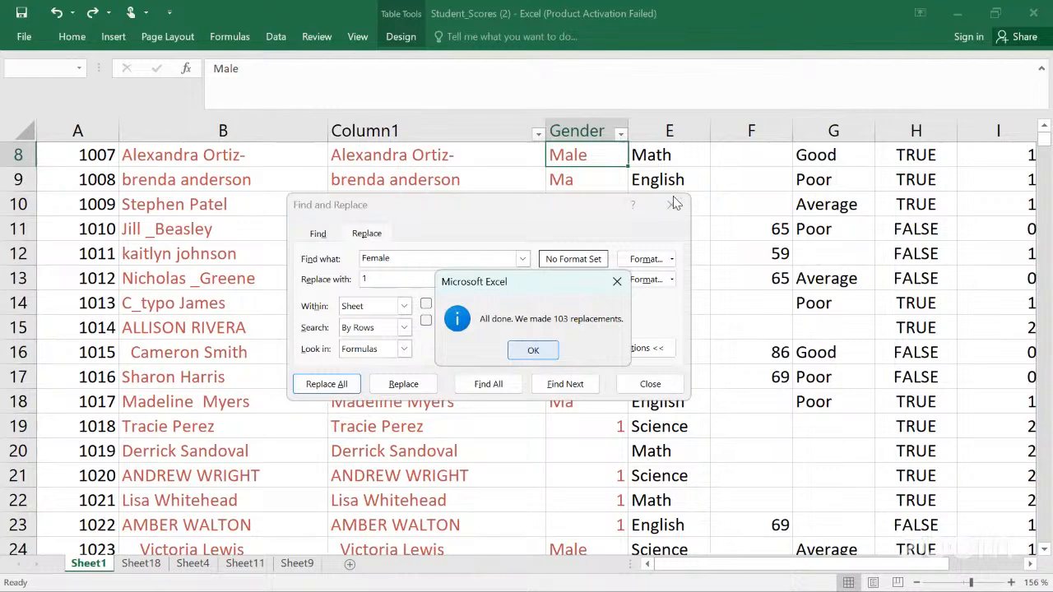
left_click(674, 203)
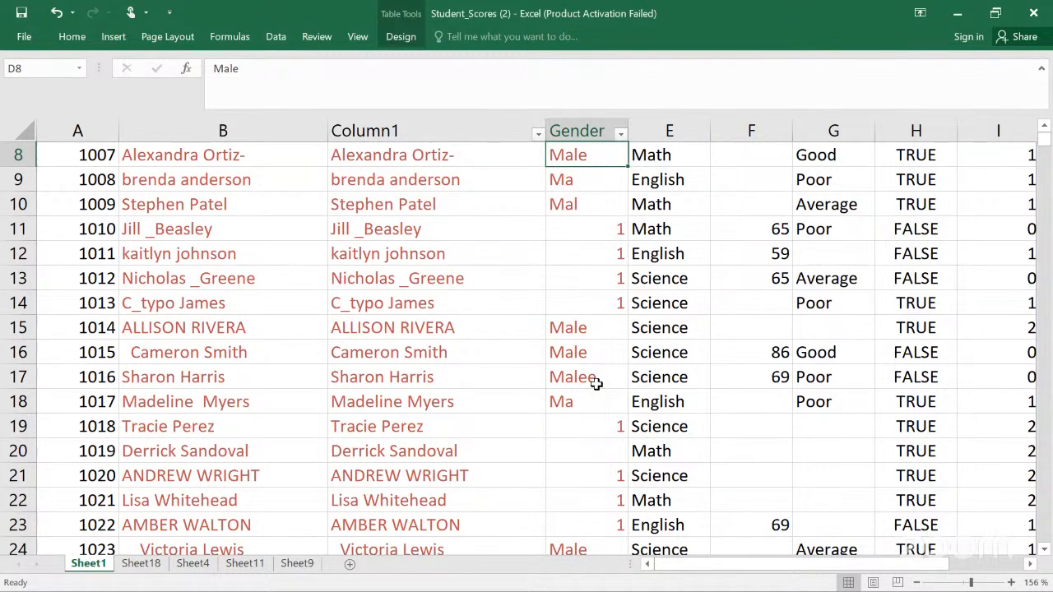
key("ctrl+z")
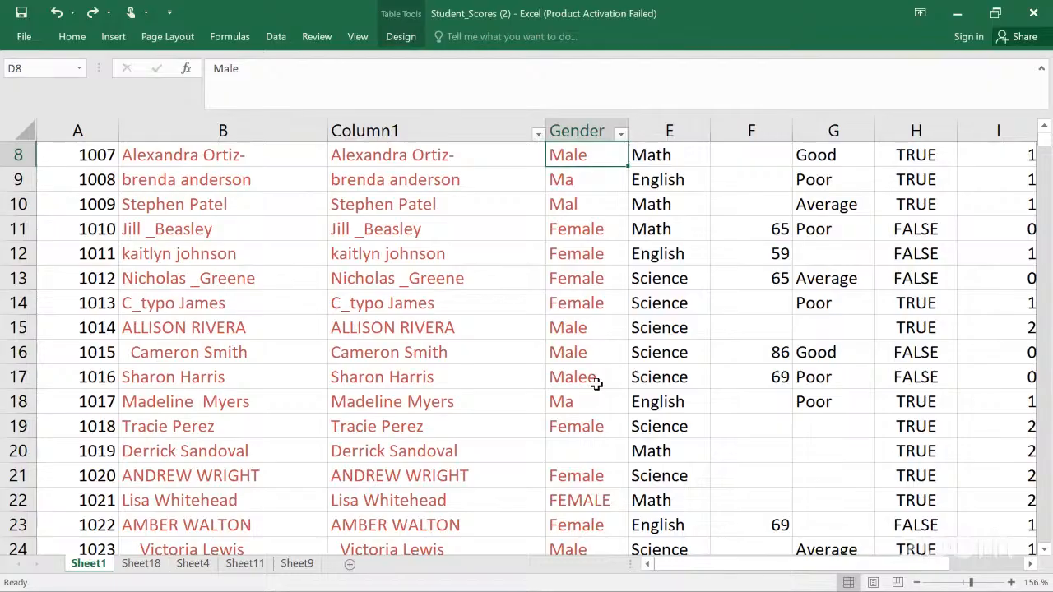
Step: Narrow the width of the Column1 column holding the TRIM formula
key("Up")
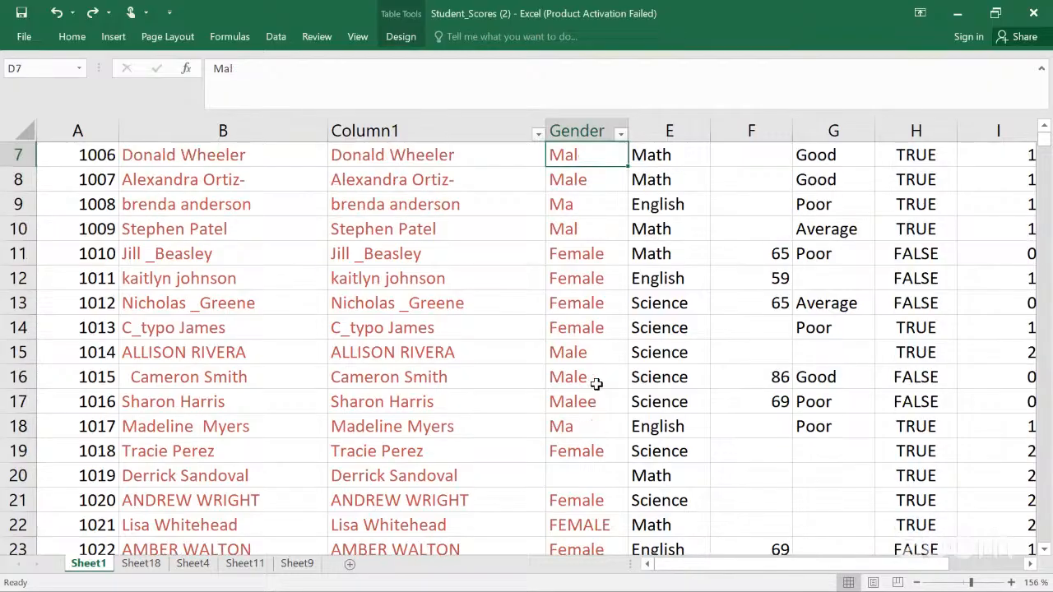
left_click(597, 387)
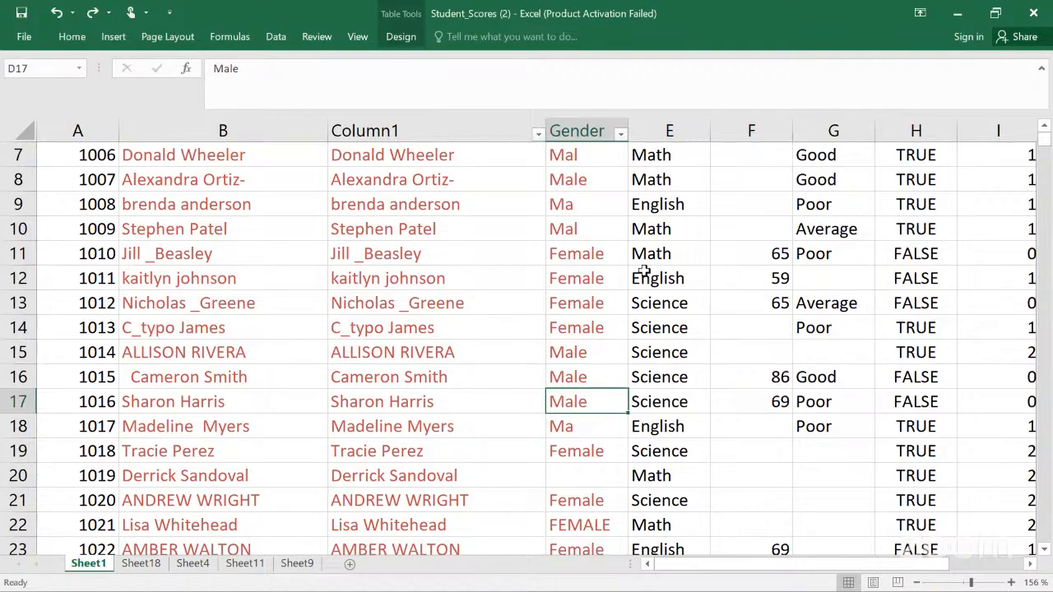
scroll(644, 272, "up", 2)
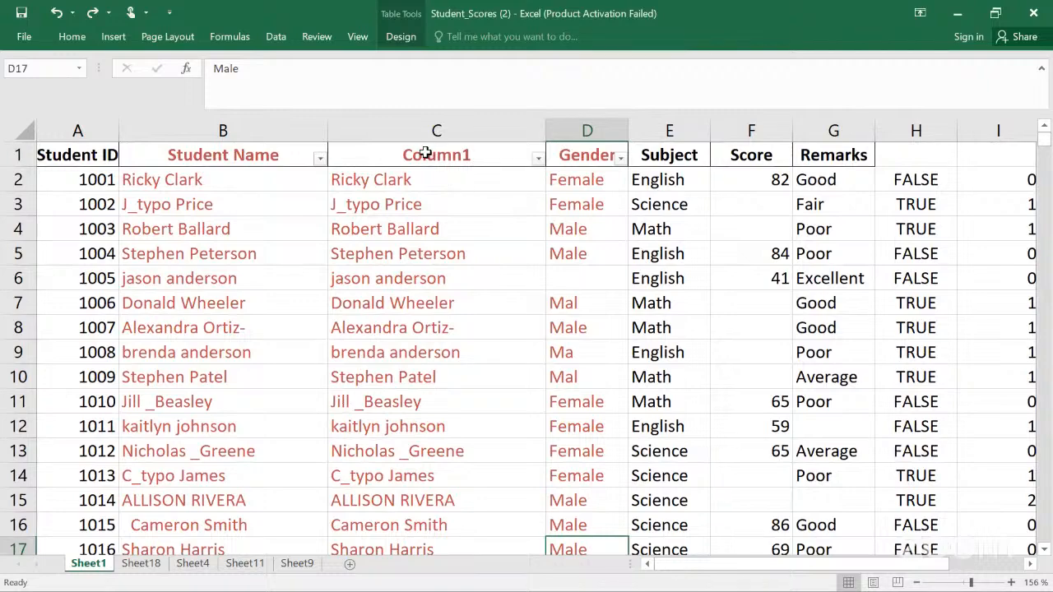
left_click(451, 182)
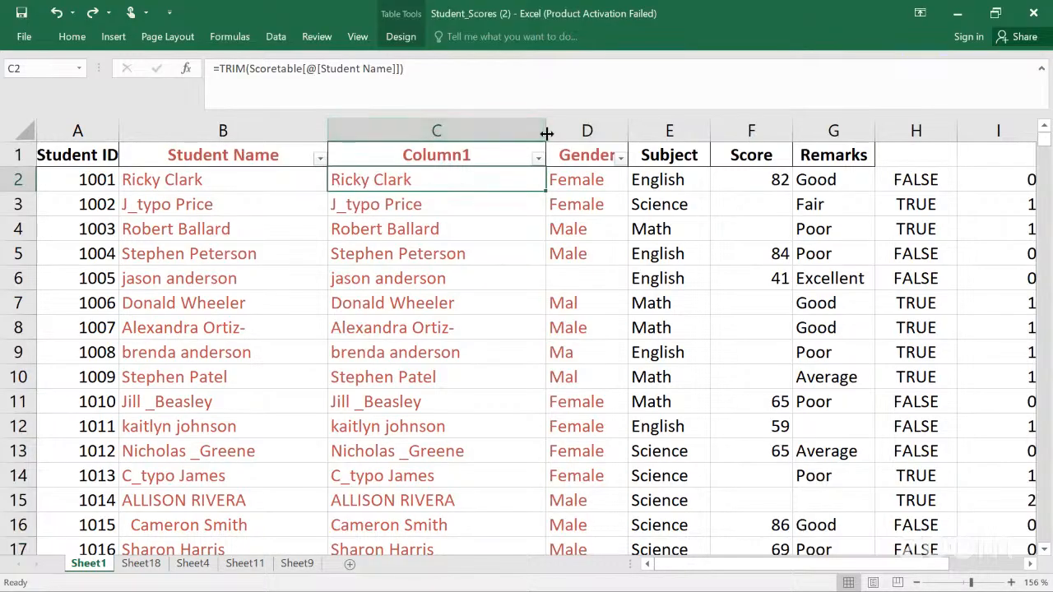
left_click_drag(546, 131, 400, 160)
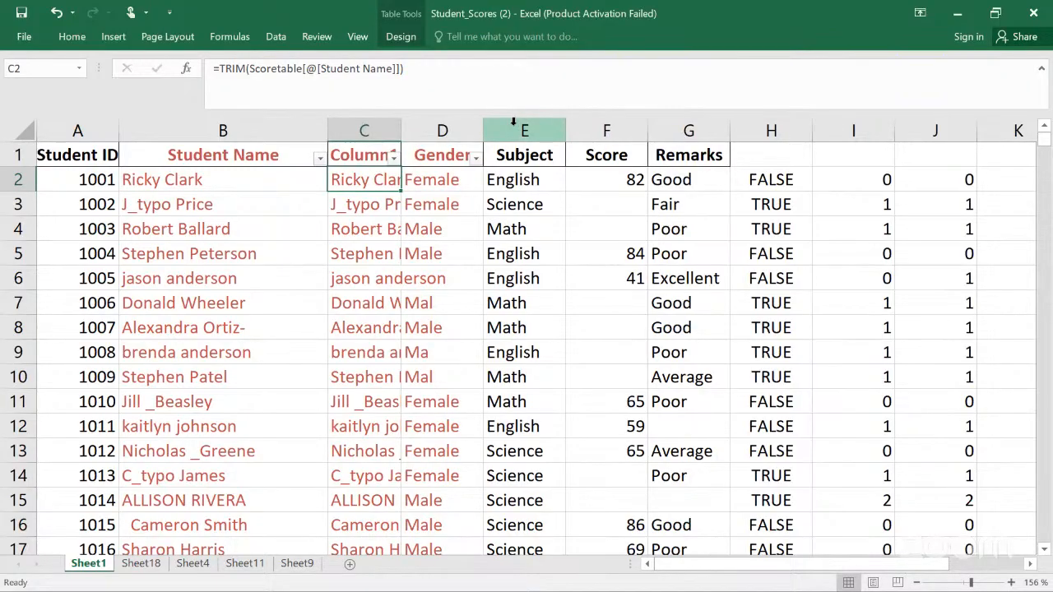
Step: Insert a new table column before Gender and widen Column1 back out
left_click(462, 123)
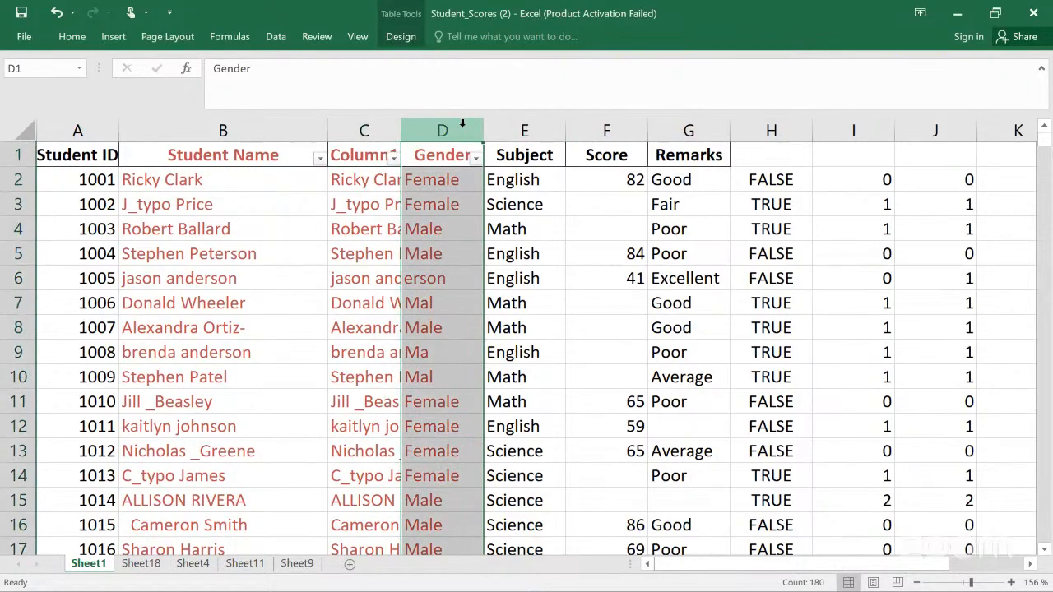
right_click(463, 125)
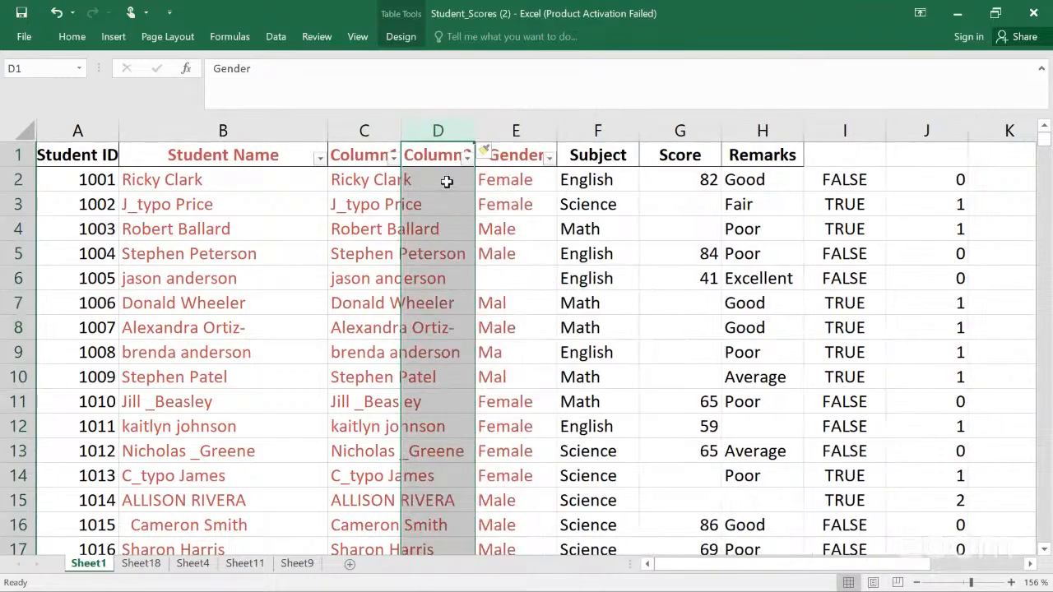
left_click(447, 180)
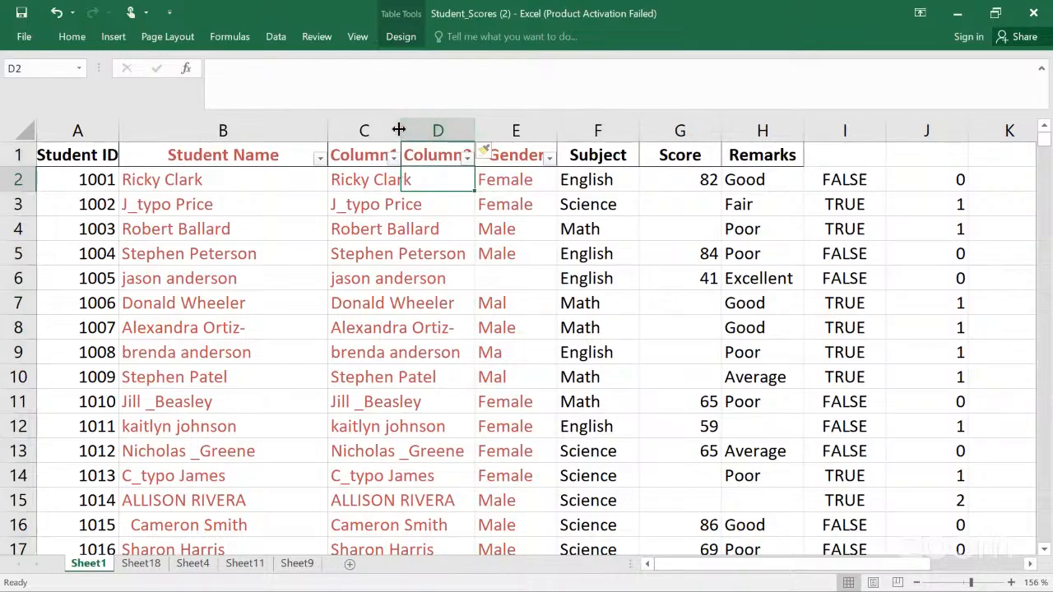
left_click_drag(401, 130, 472, 118)
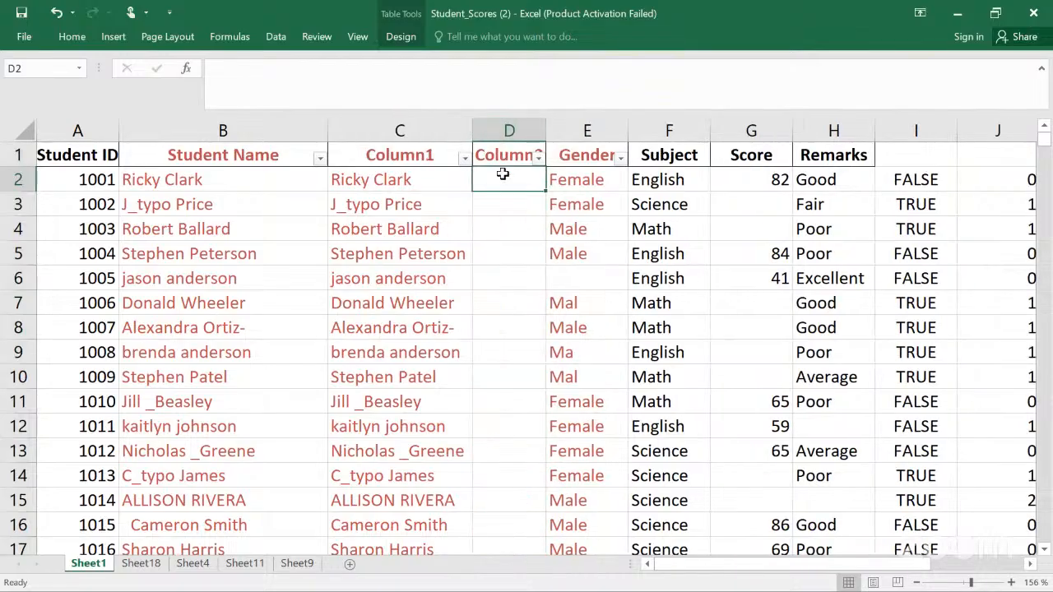
type("=")
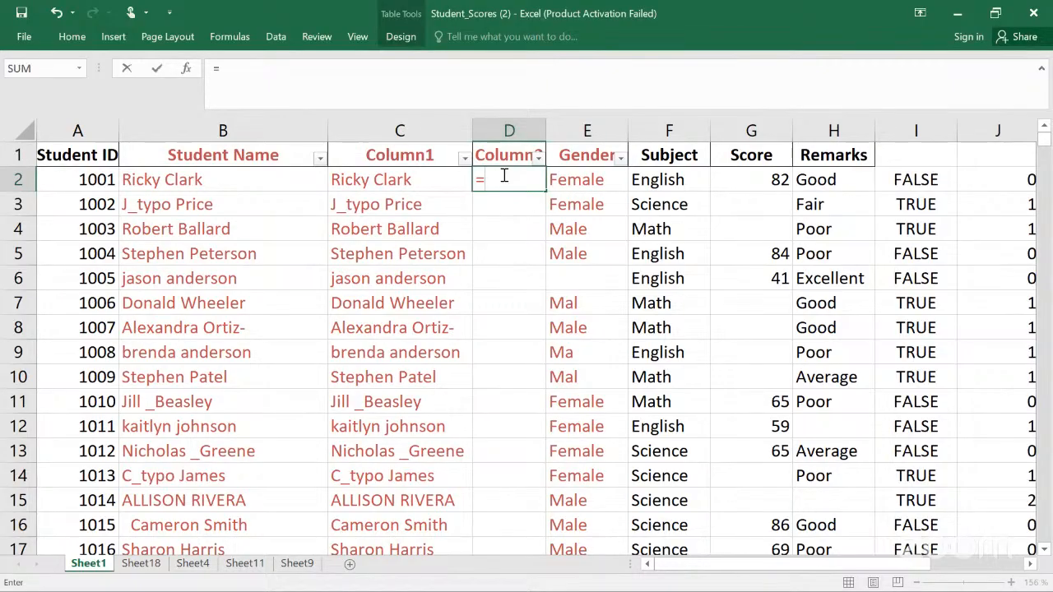
type("(")
key("BackSpace")
type("c")
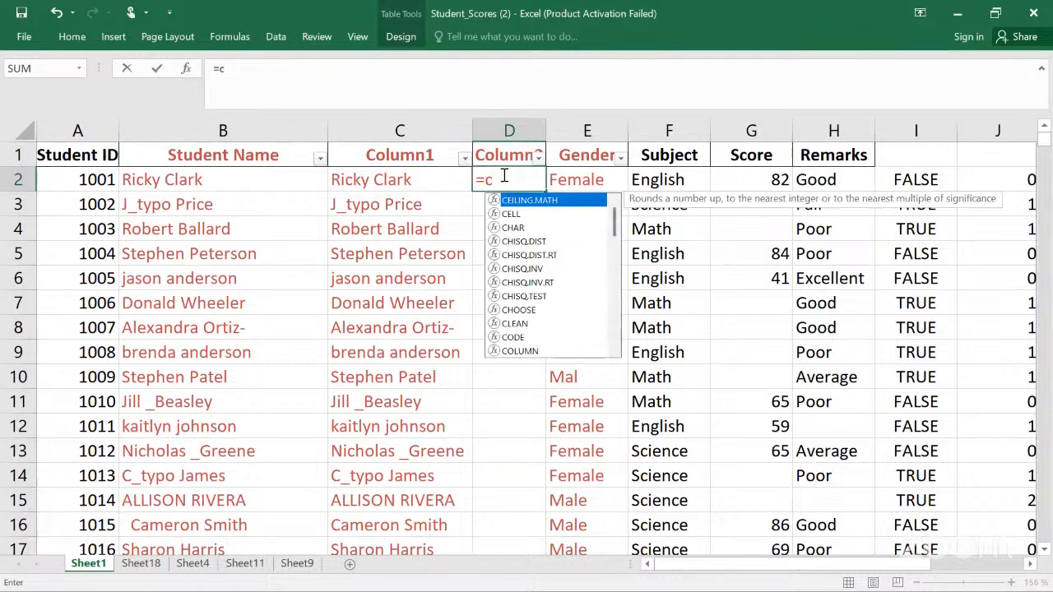
type("lea")
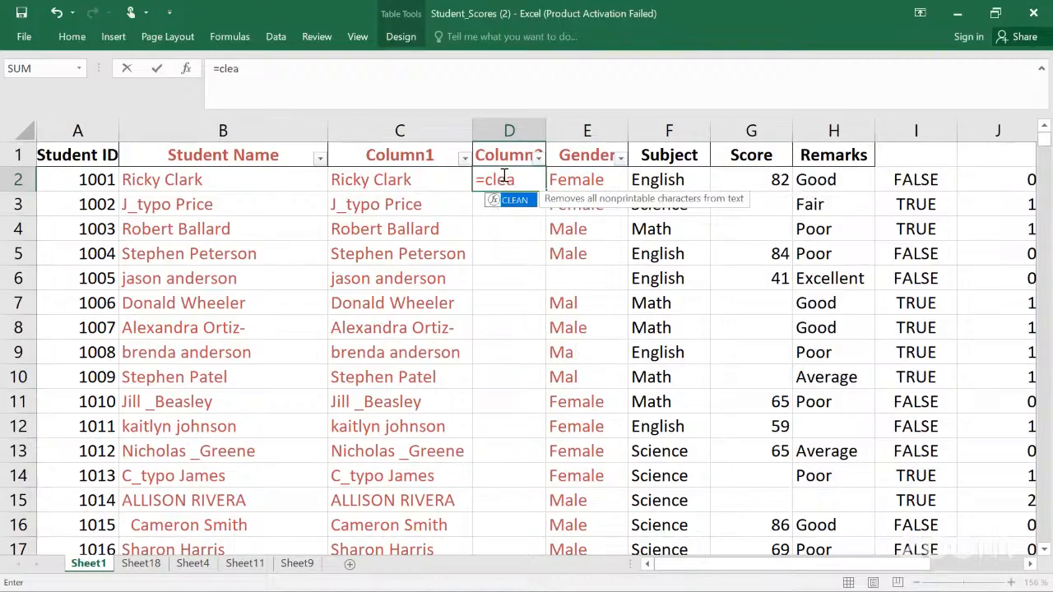
type("n(")
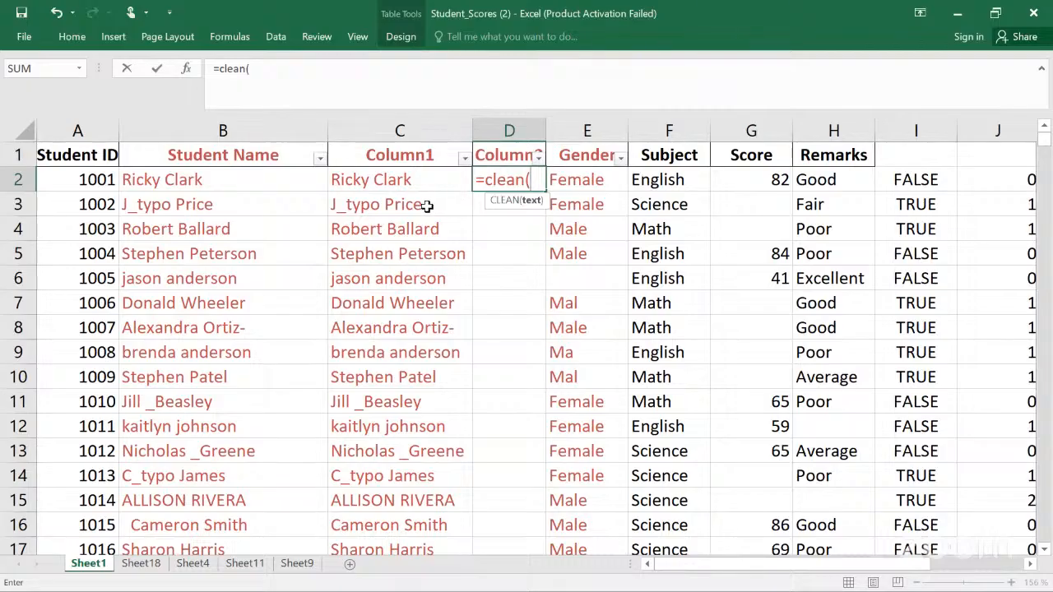
left_click(426, 181)
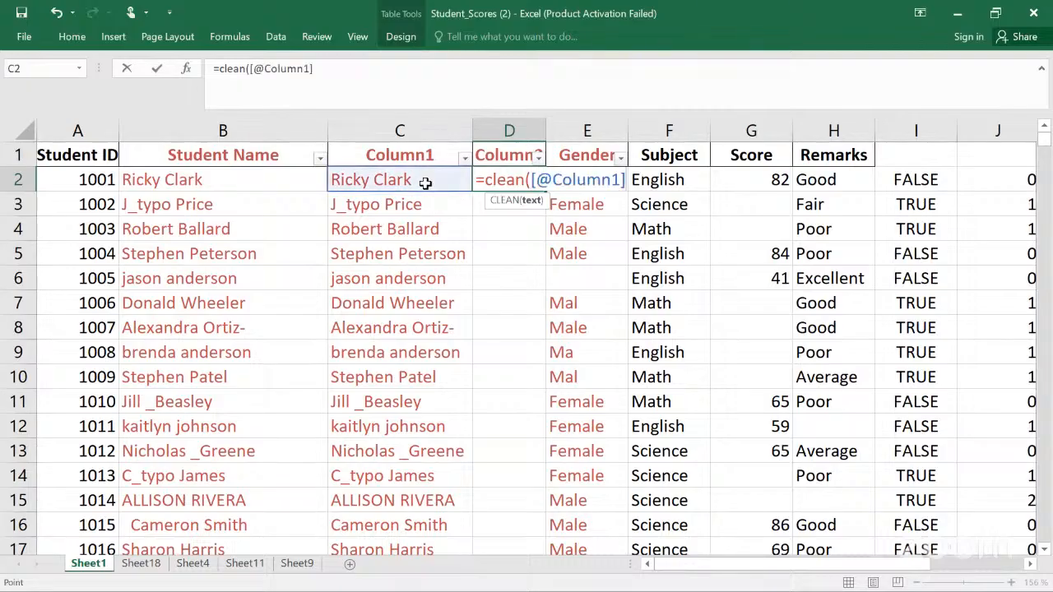
type(")")
key("Return")
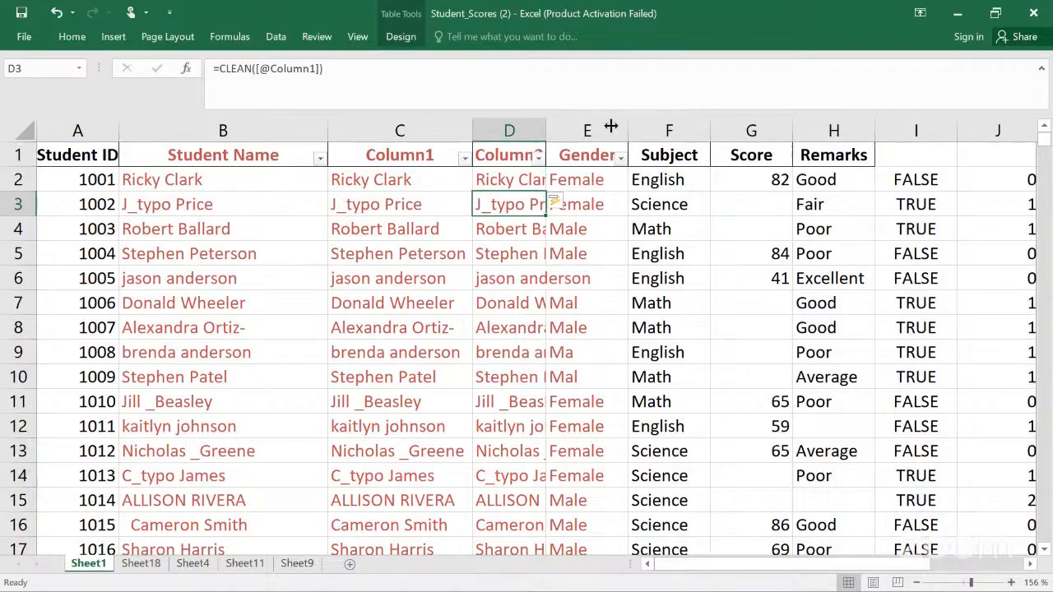
left_click_drag(625, 122, 636, 120)
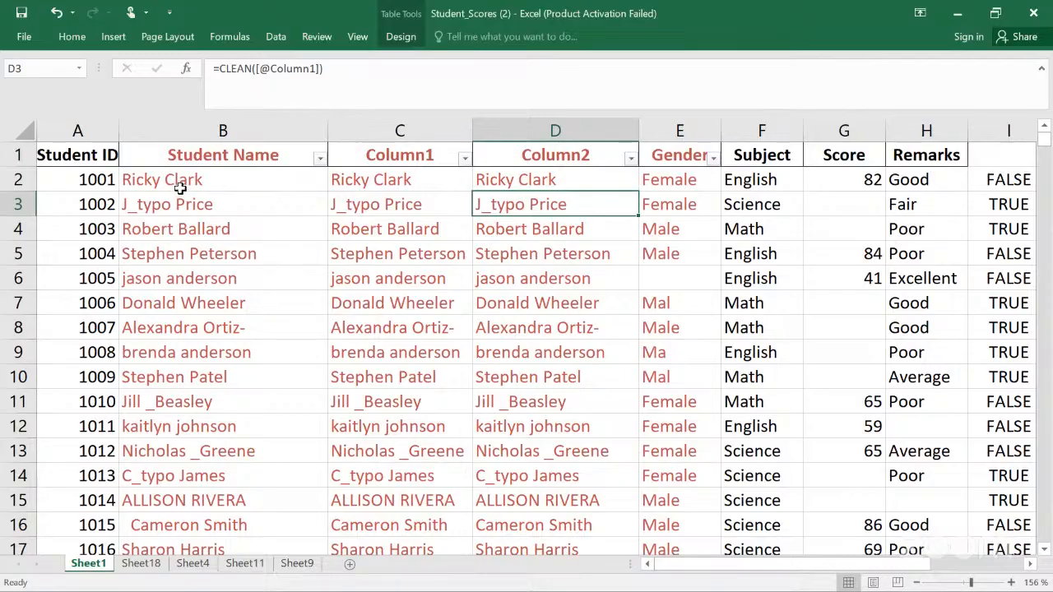
Step: Copy the whole Student Name column
left_click(185, 156)
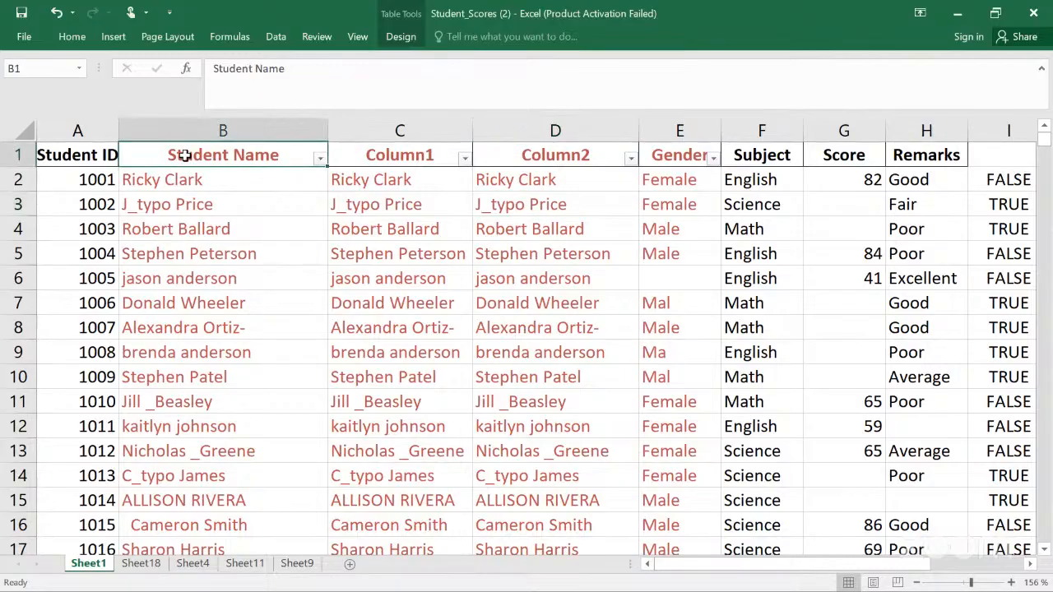
left_click(195, 133)
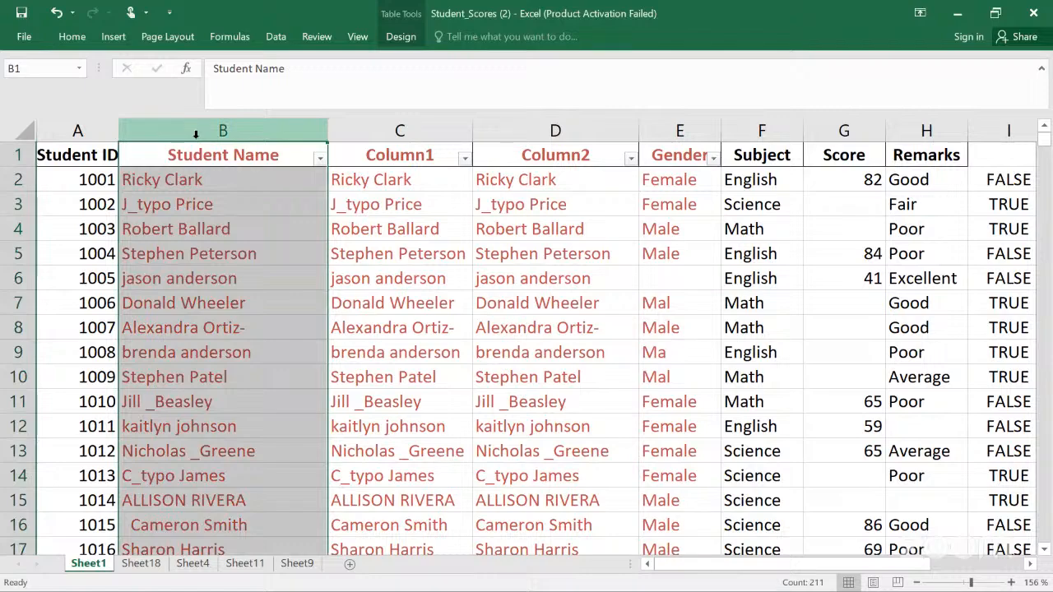
key("ctrl+c")
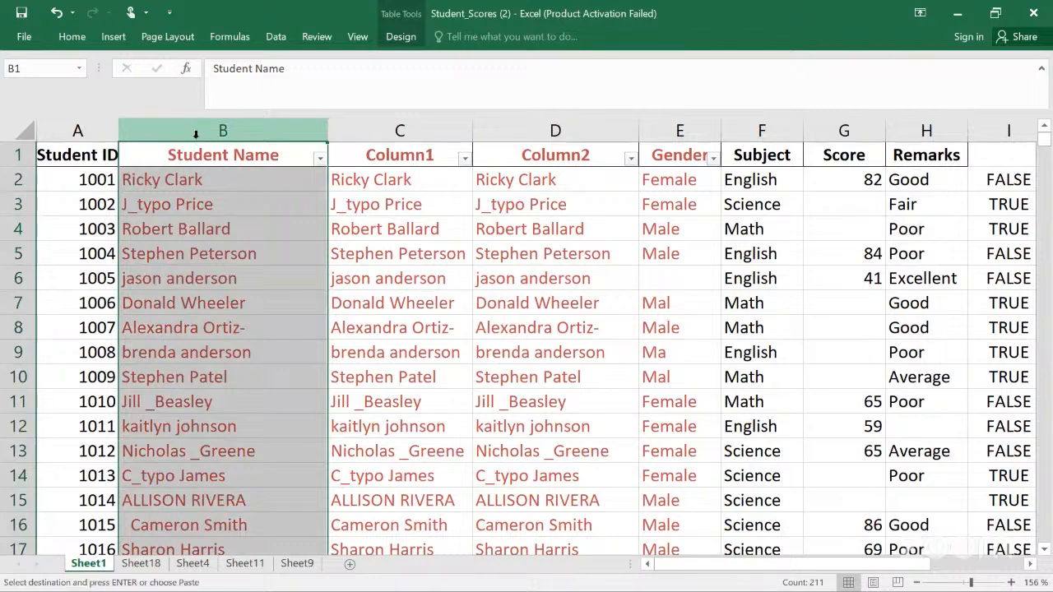
Step: Browse the workbook's sheets to find an empty sheet for pasting
left_click(299, 564)
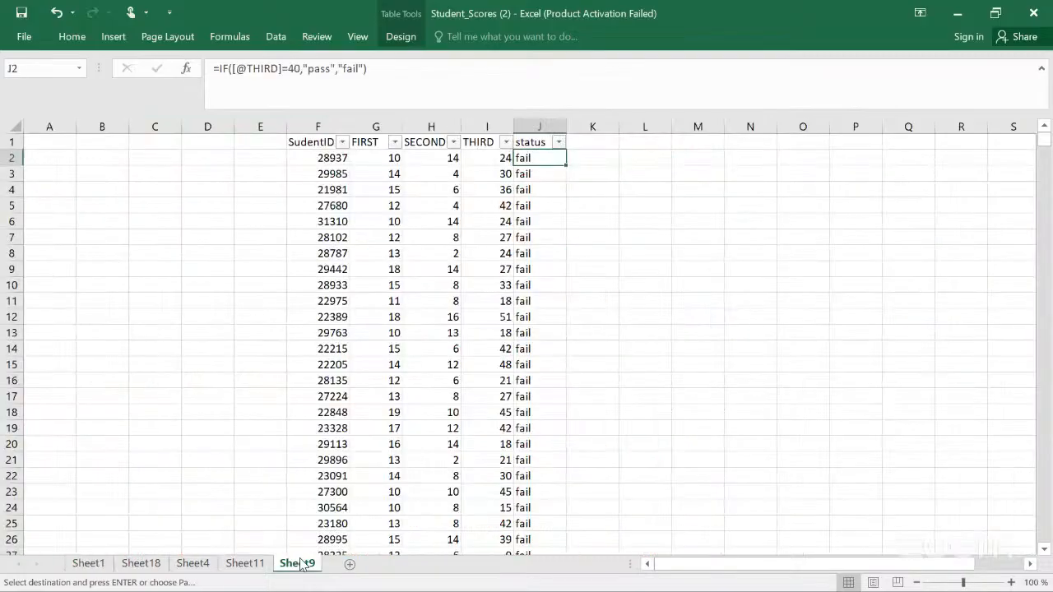
left_click(99, 568)
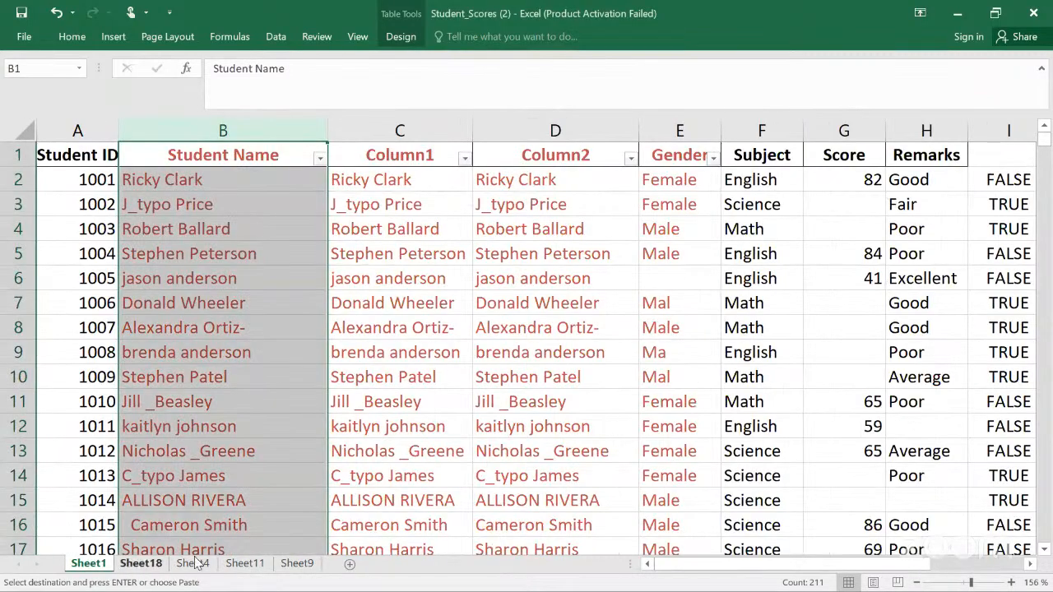
left_click(140, 564)
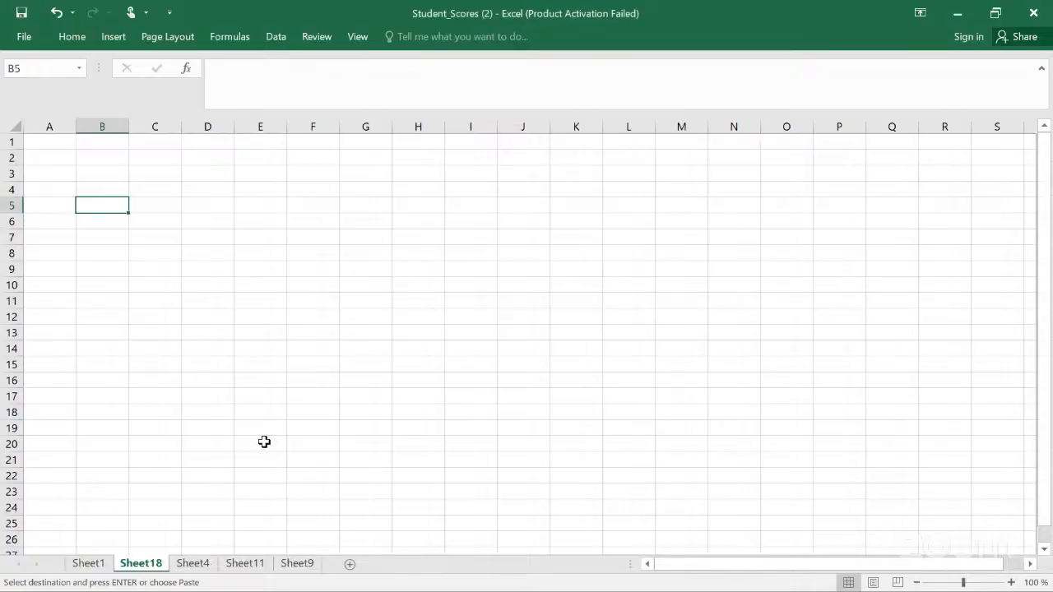
left_click(167, 157)
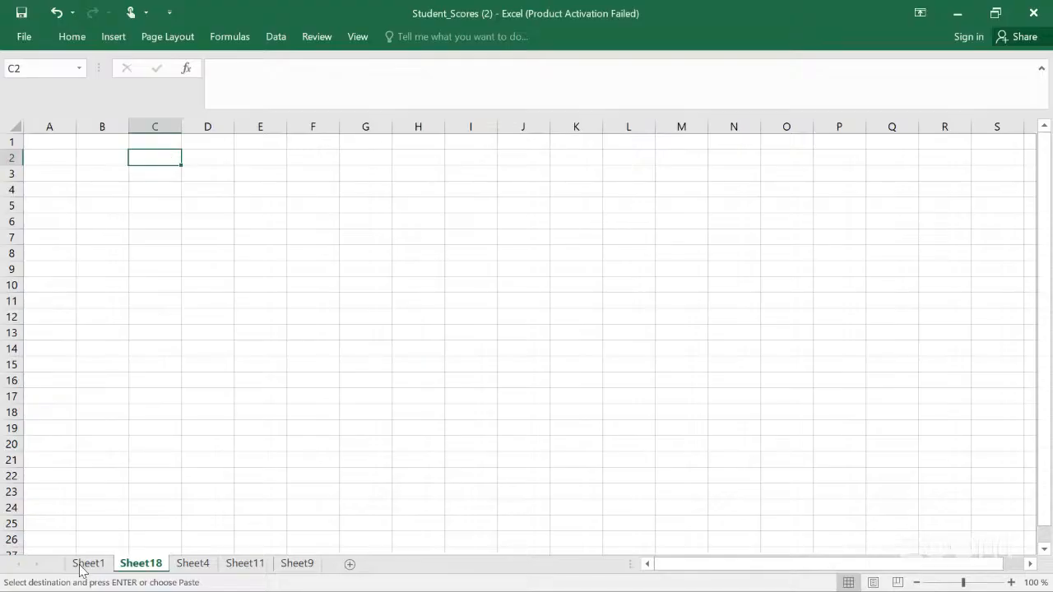
left_click(257, 572)
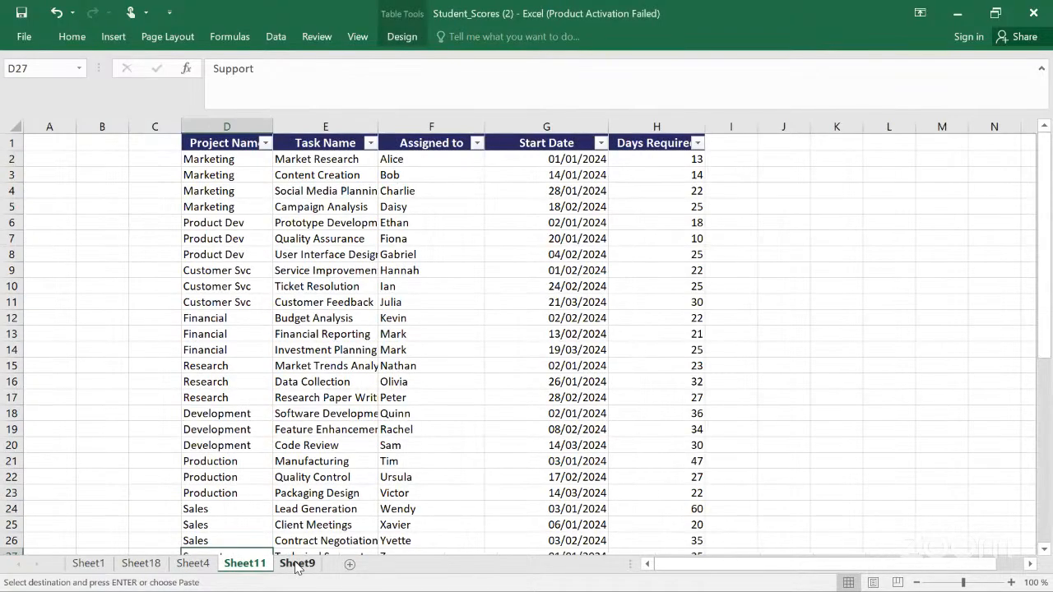
left_click(297, 566)
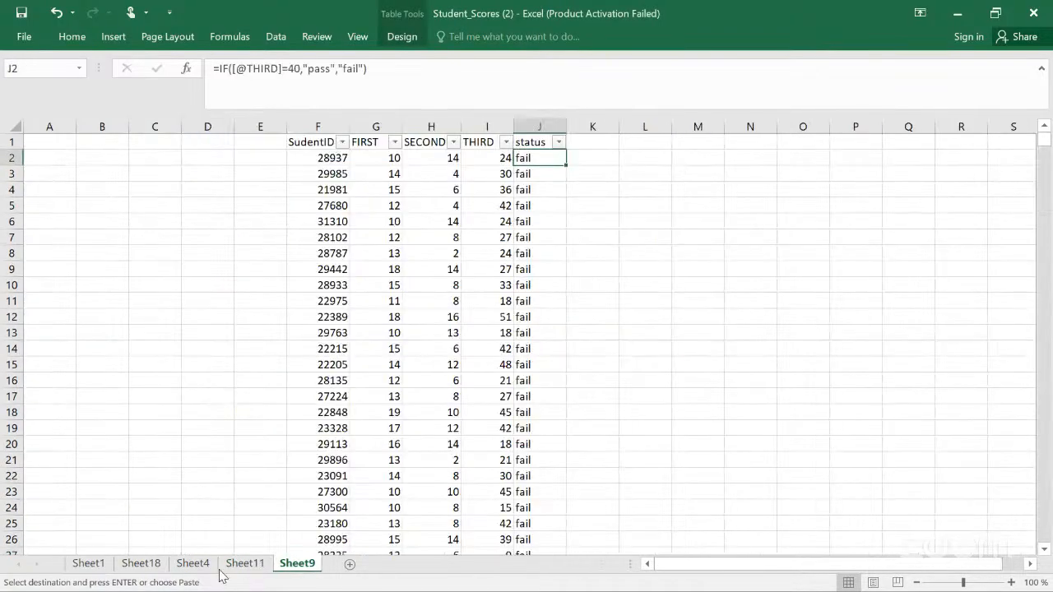
left_click(88, 566)
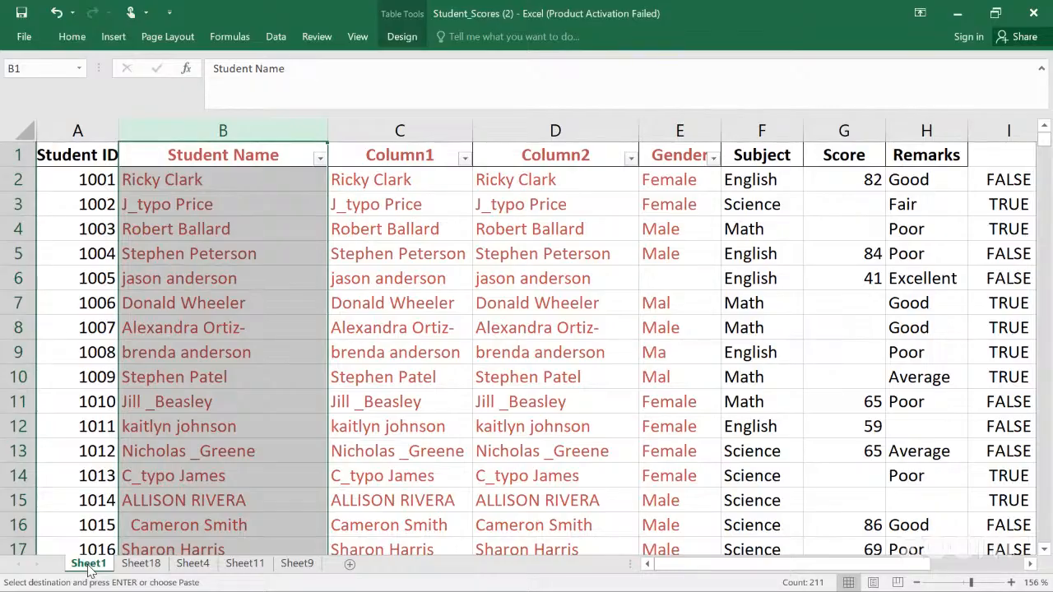
left_click(142, 566)
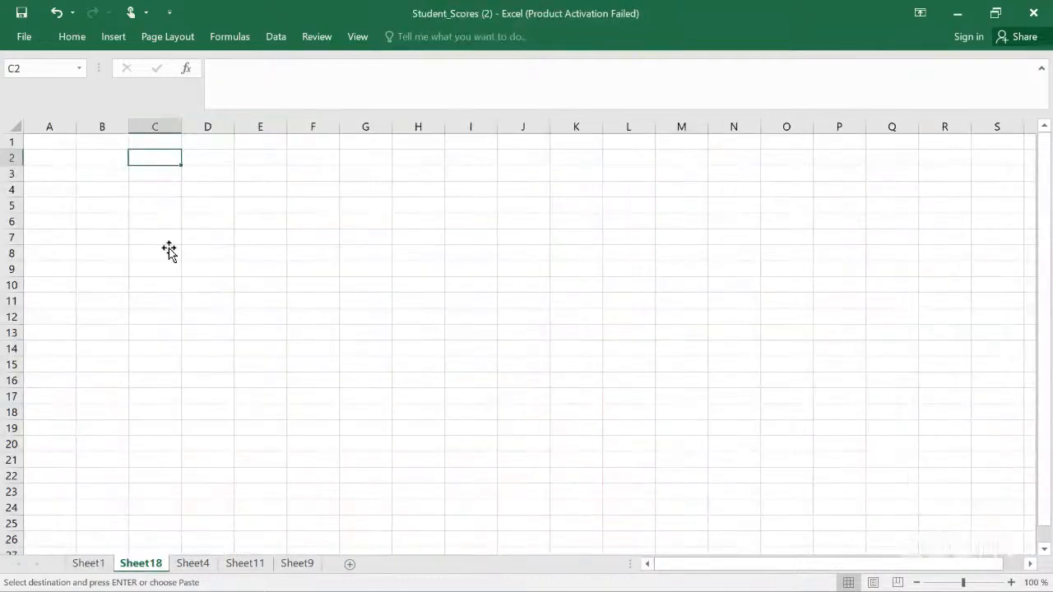
left_click(162, 144)
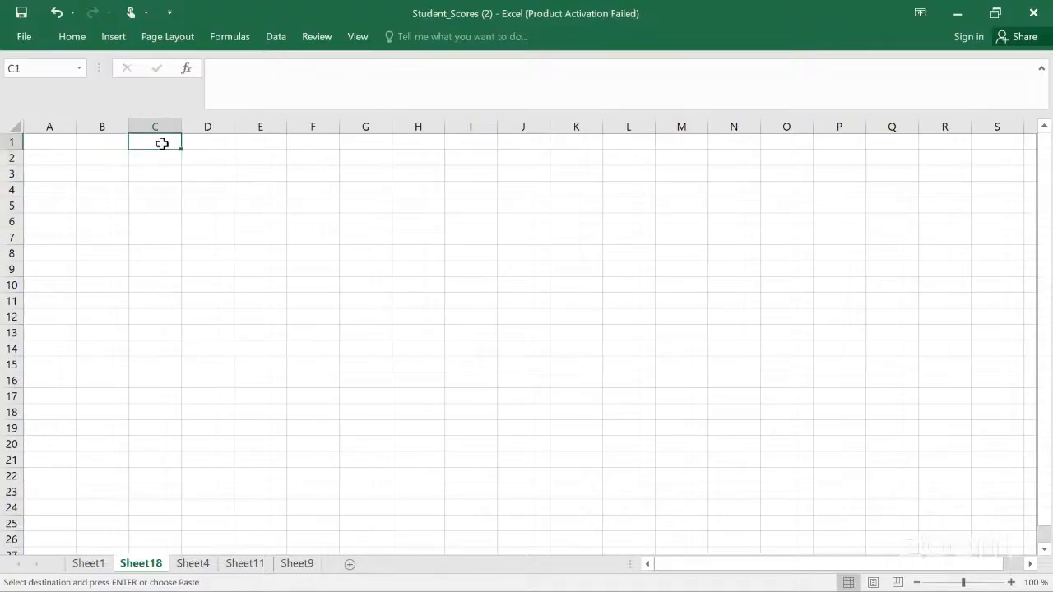
right_click(164, 148)
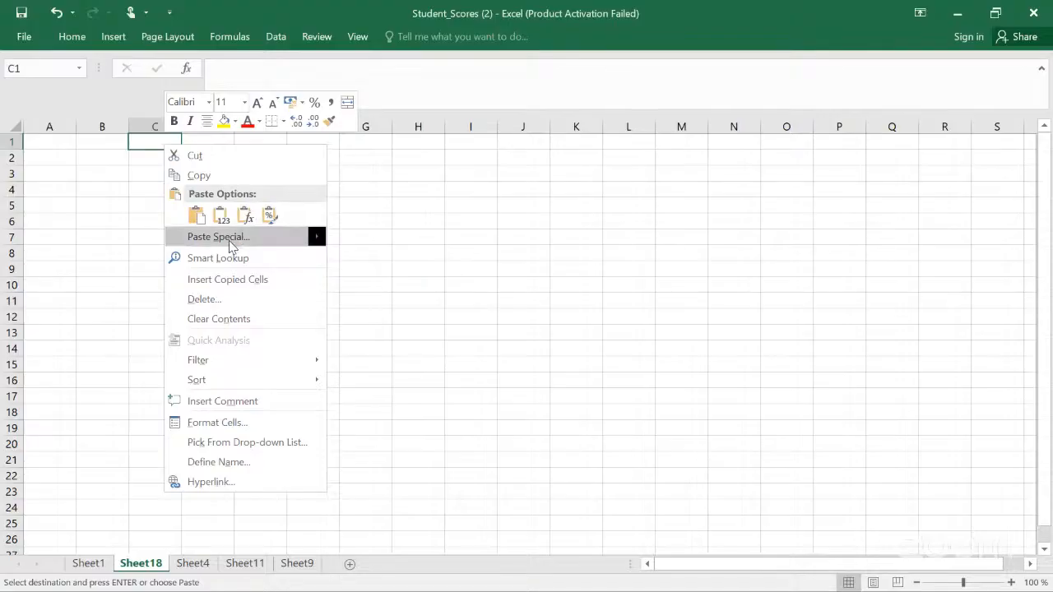
mouse_move(232, 246)
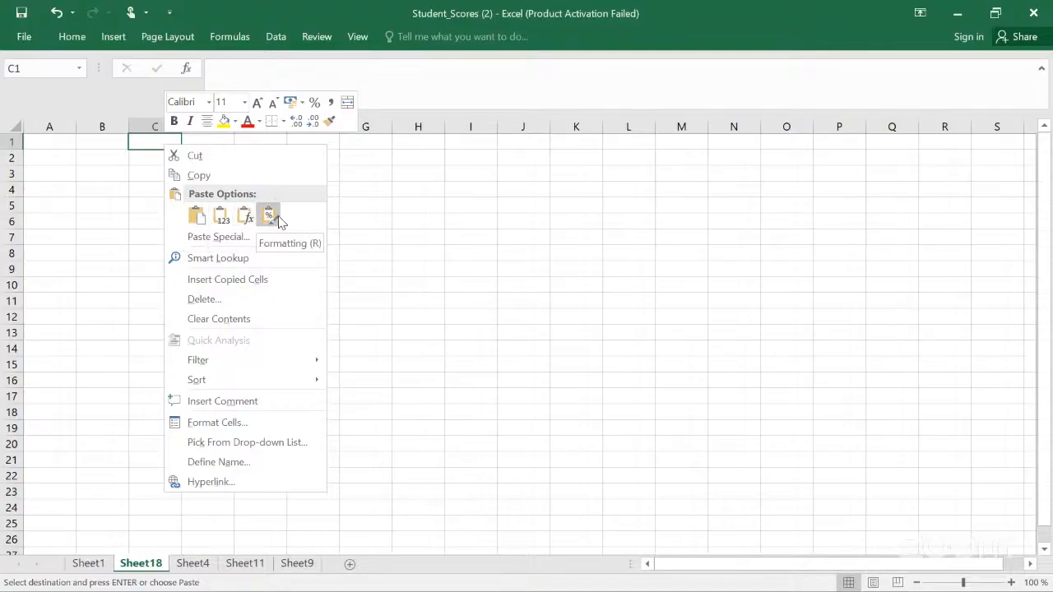
mouse_move(265, 237)
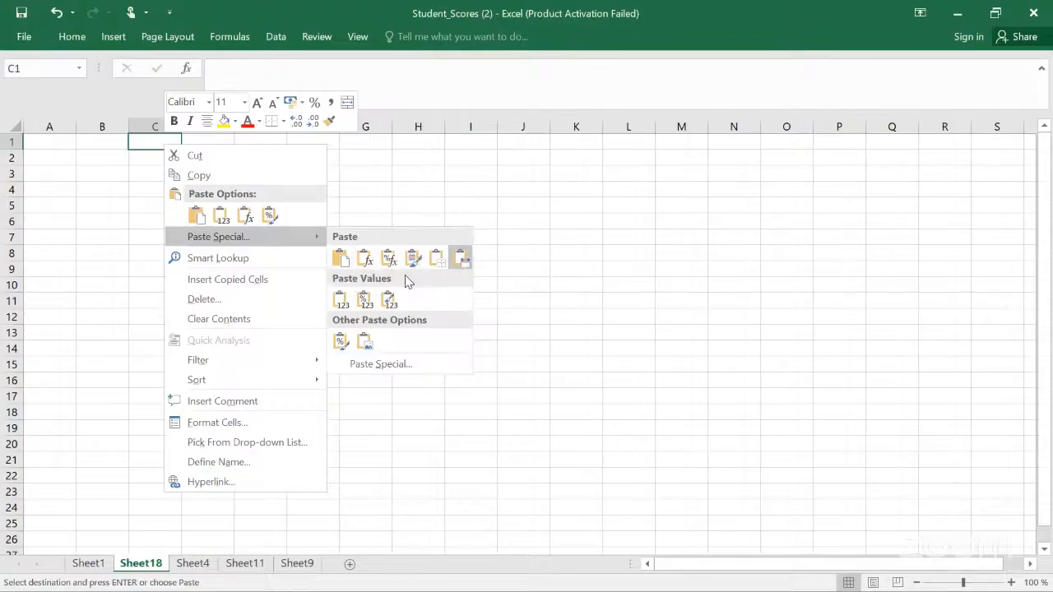
left_click(379, 364)
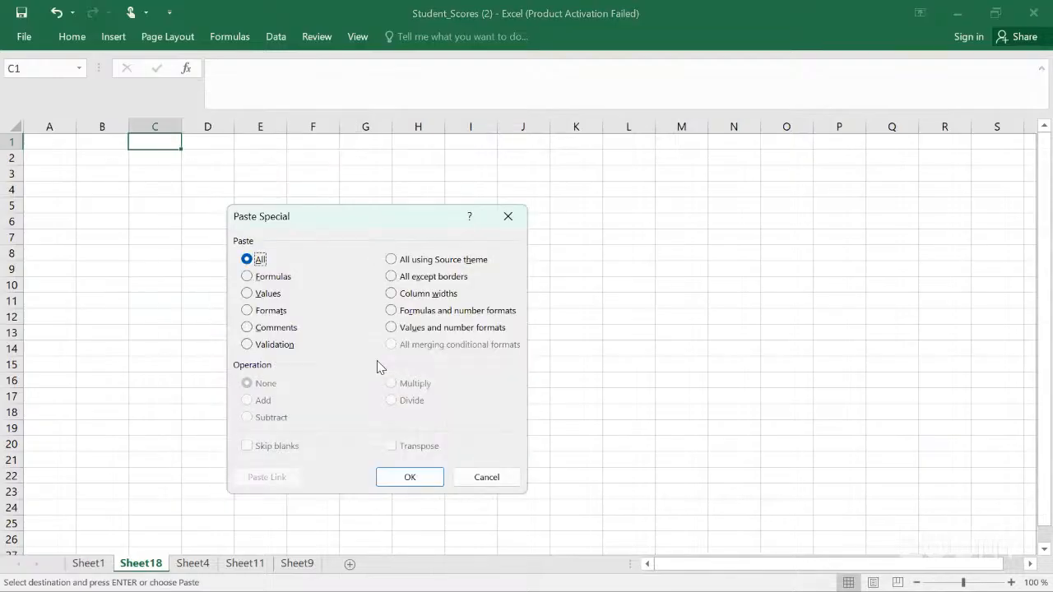
left_click(508, 218)
left_click(173, 159)
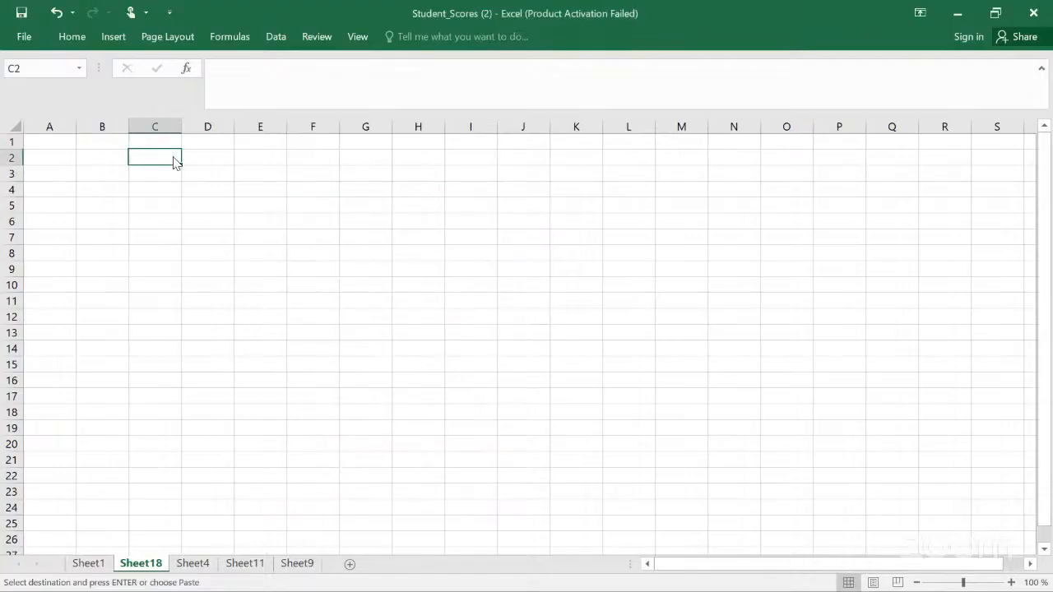
right_click(174, 159)
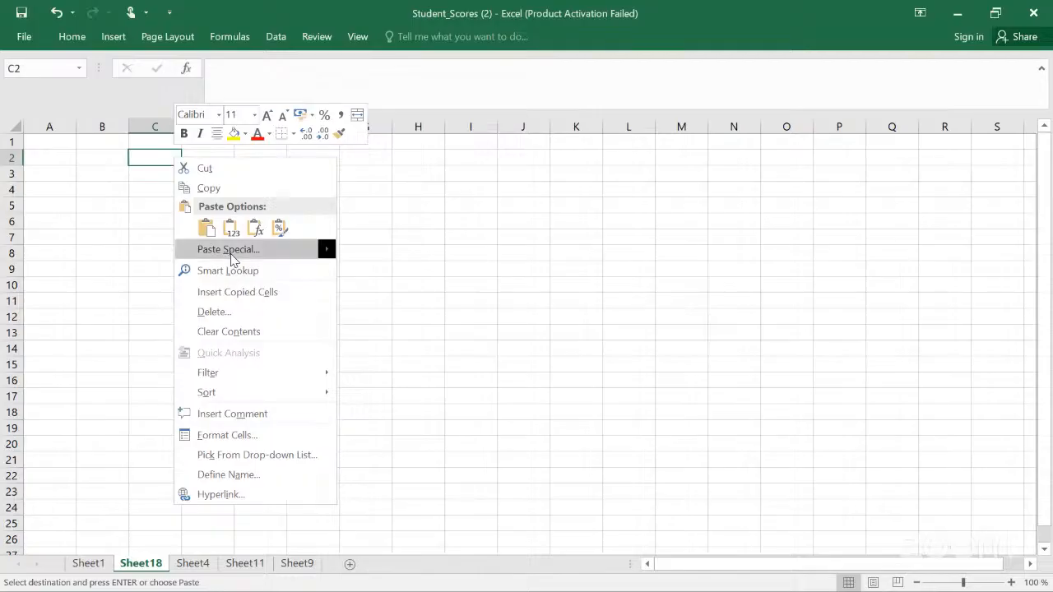
left_click(231, 249)
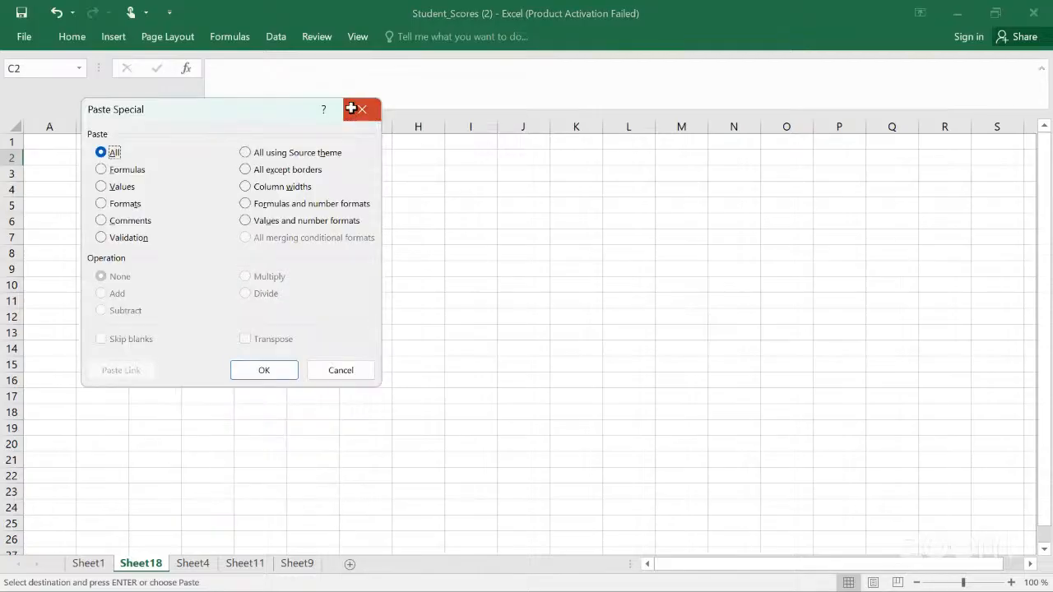
left_click(352, 109)
Step: Try to paste the copied Student Name column into cell C2 of Sheet18
left_click(200, 163)
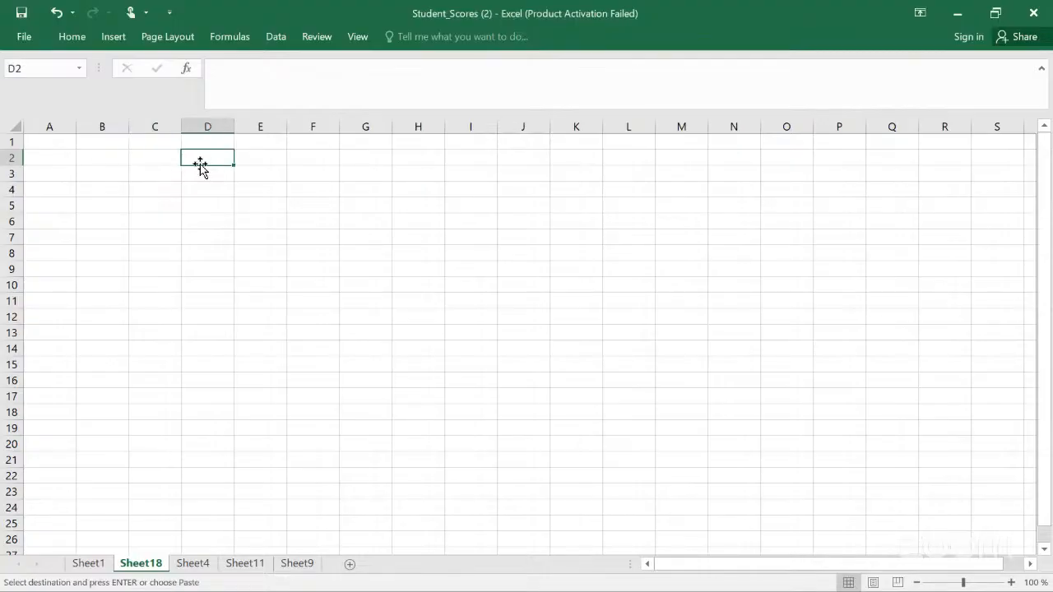
key("Left")
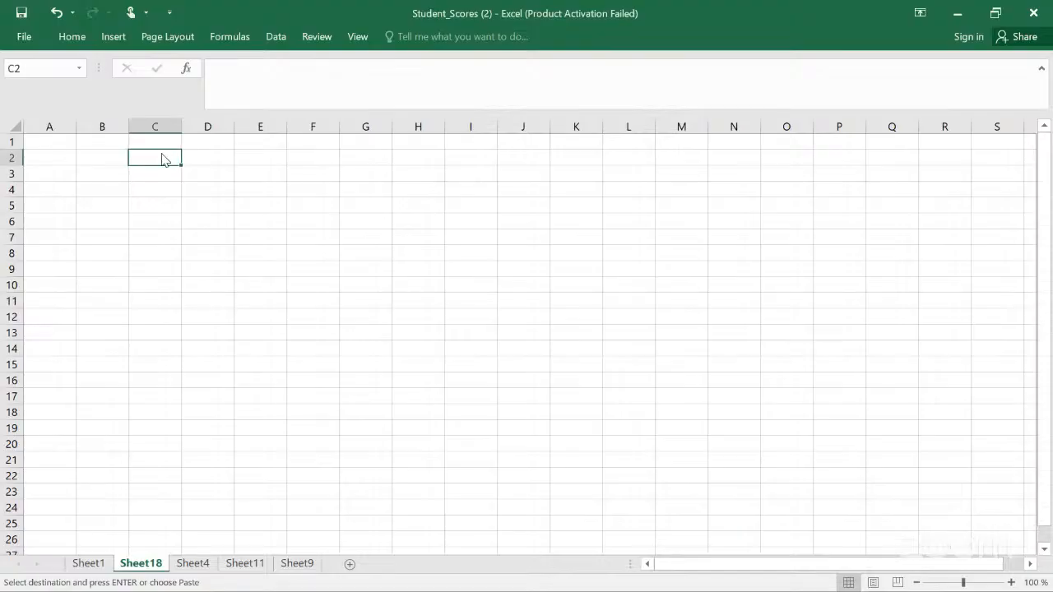
key("shift+F10")
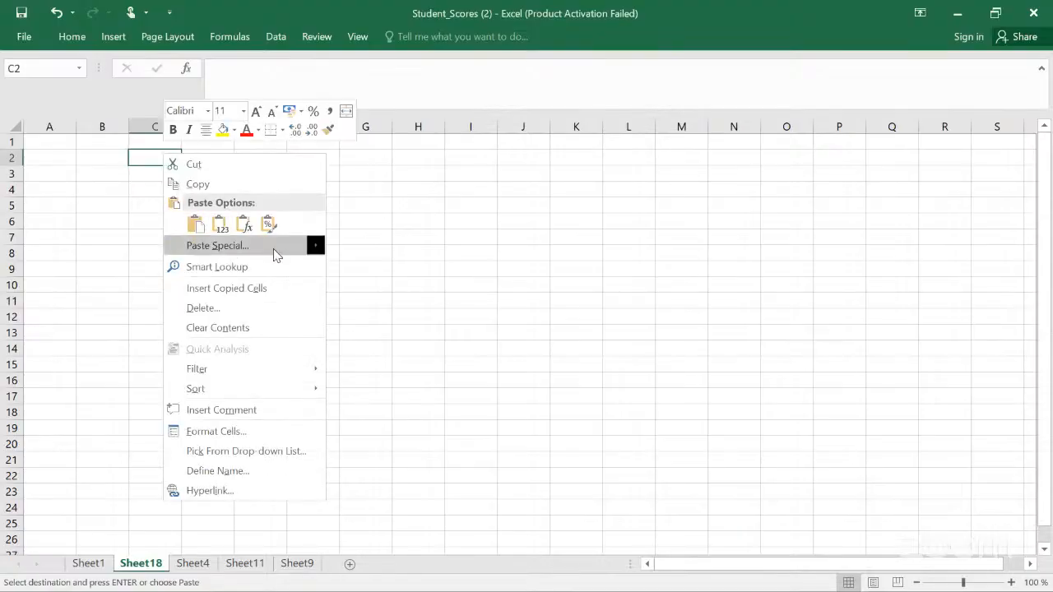
mouse_move(316, 245)
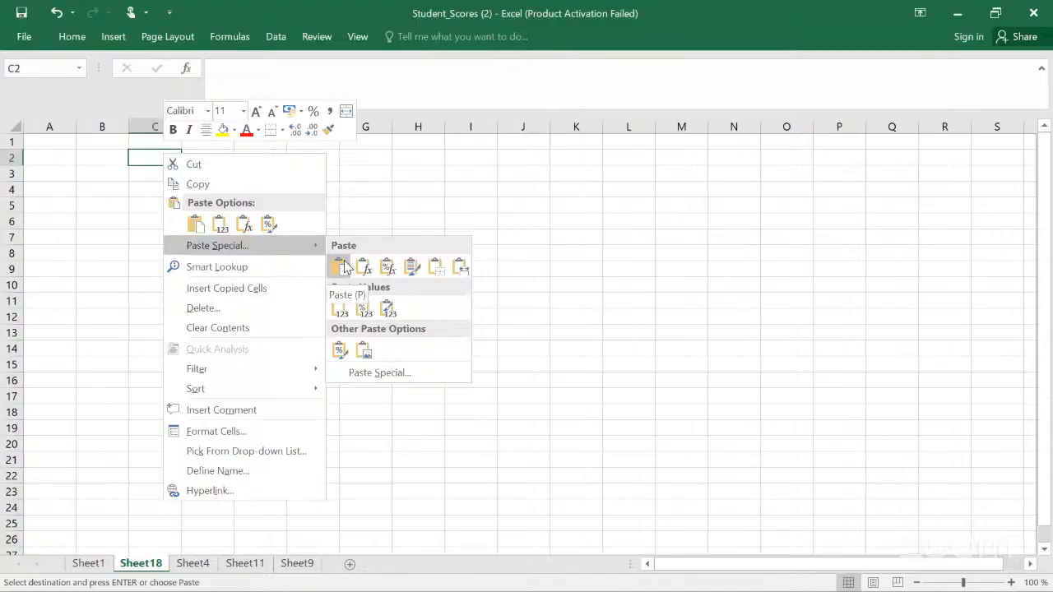
left_click(344, 268)
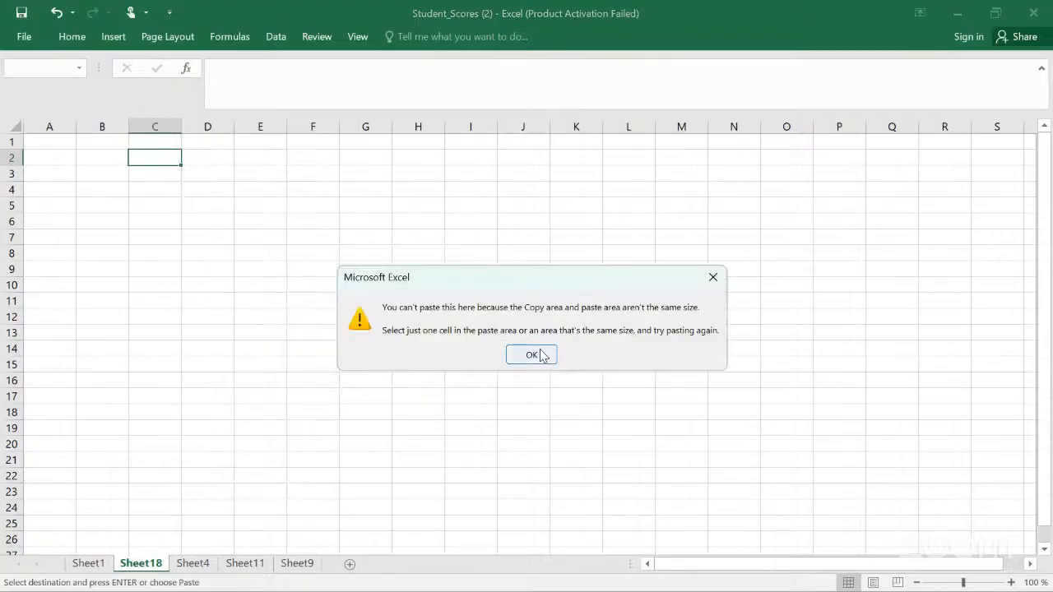
left_click(541, 355)
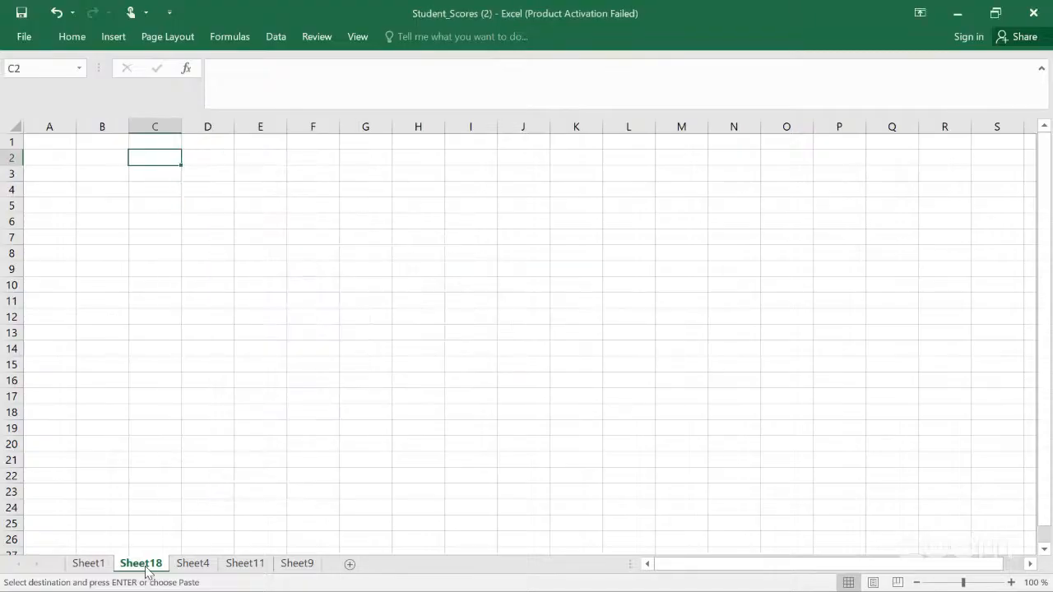
Step: Try again to paste the copied column into C2 of Sheet18 as values only
left_click(89, 564)
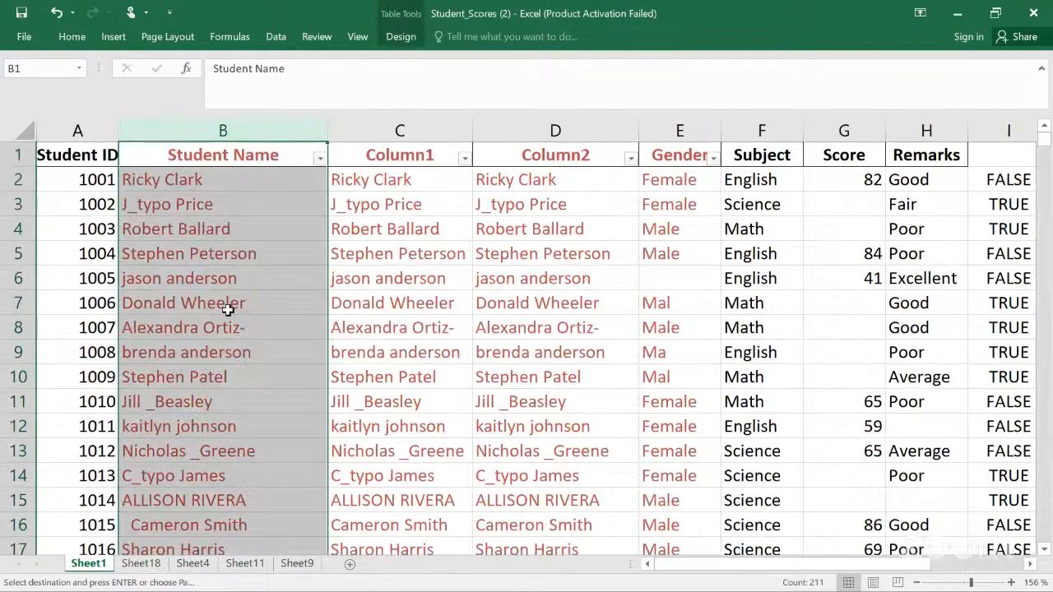
left_click(155, 566)
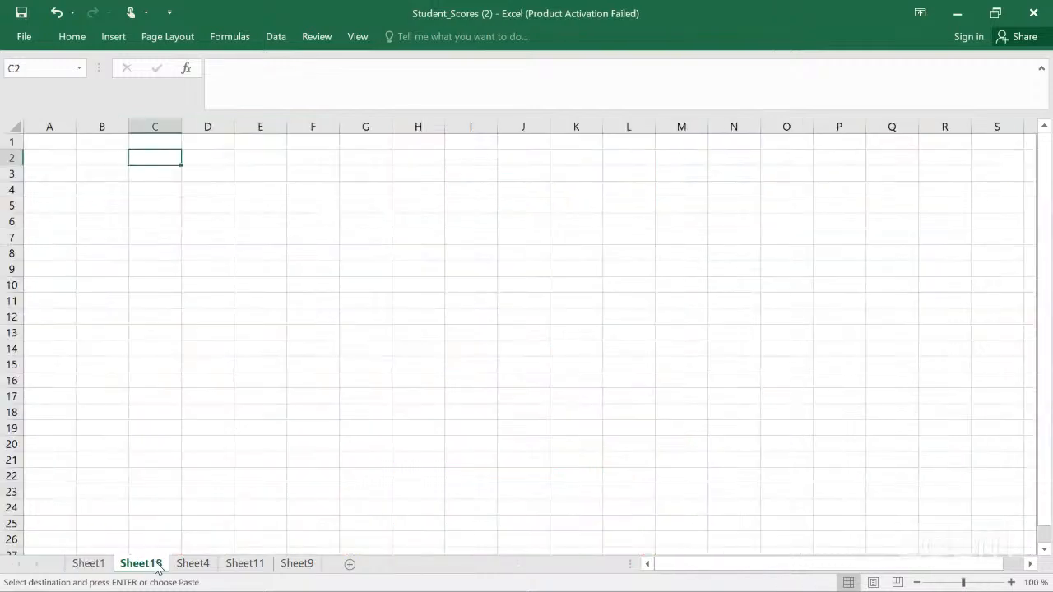
right_click(167, 155)
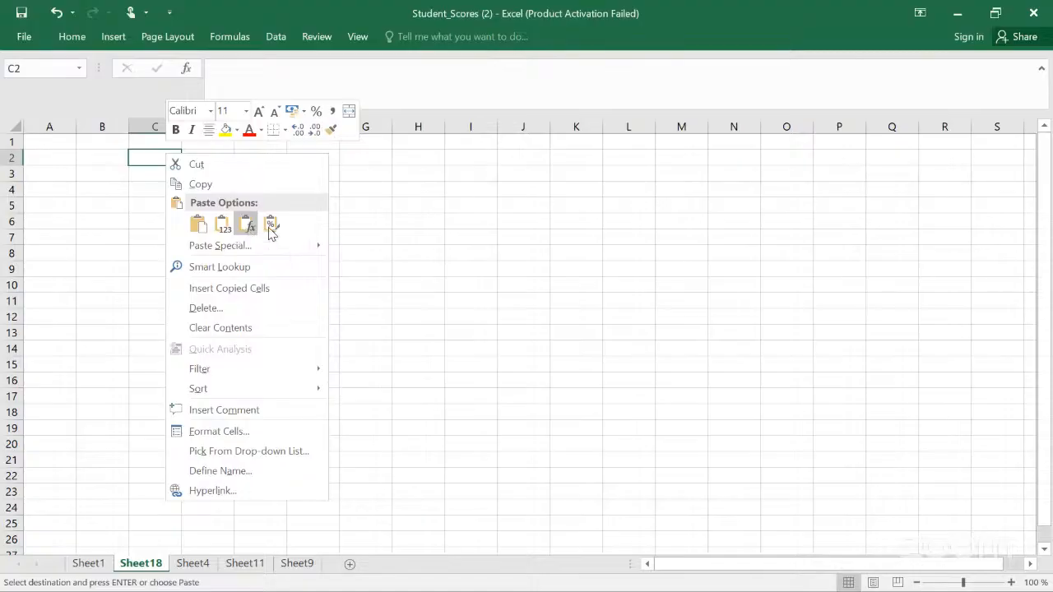
left_click(223, 225)
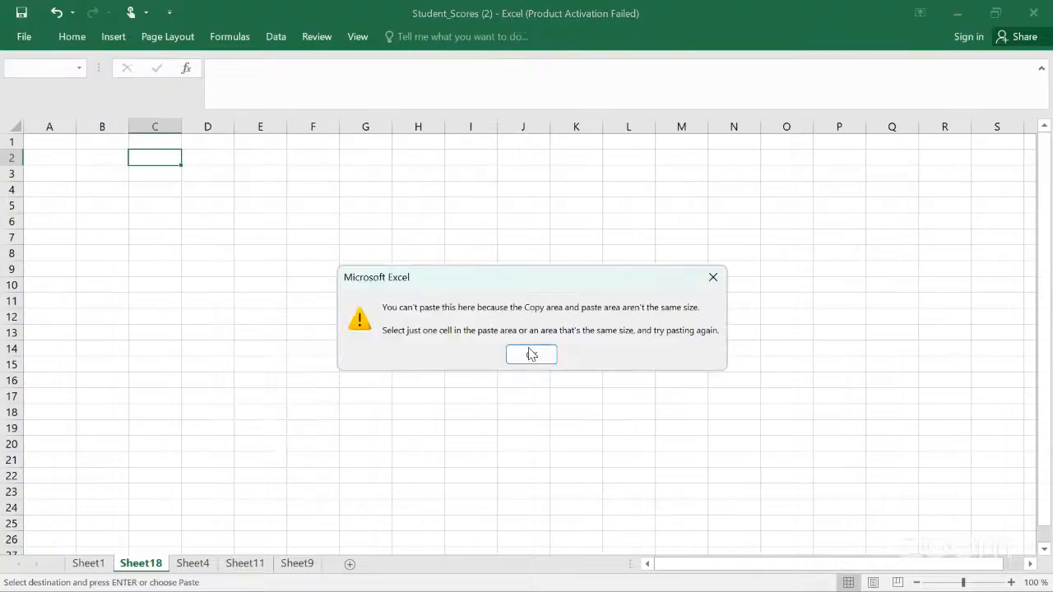
left_click(531, 354)
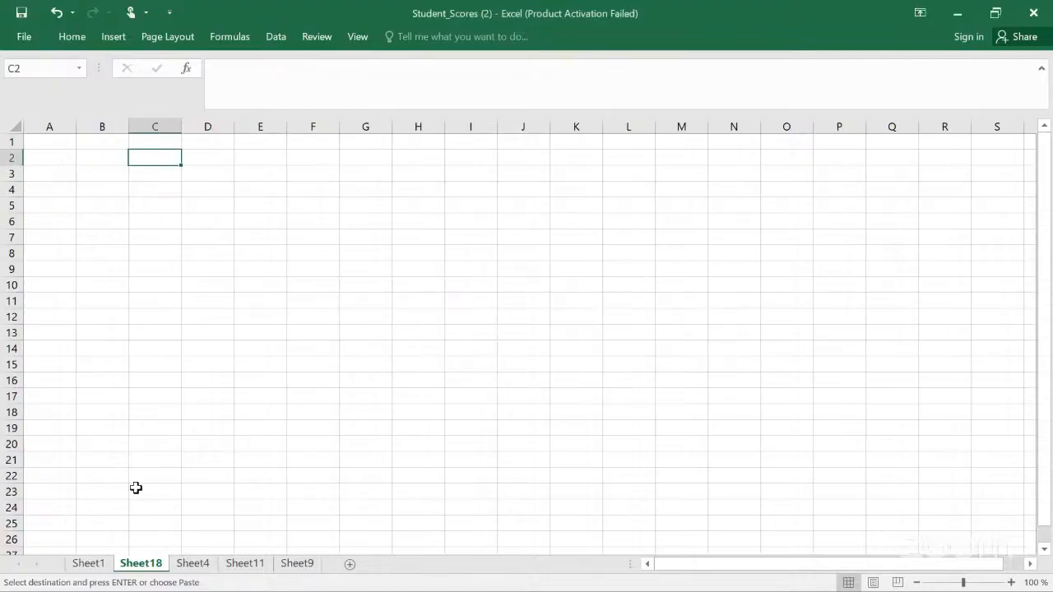
Step: Select the Student IDs 1001 to 1020 in column A of Sheet1 and return to Sheet18
left_click(97, 569)
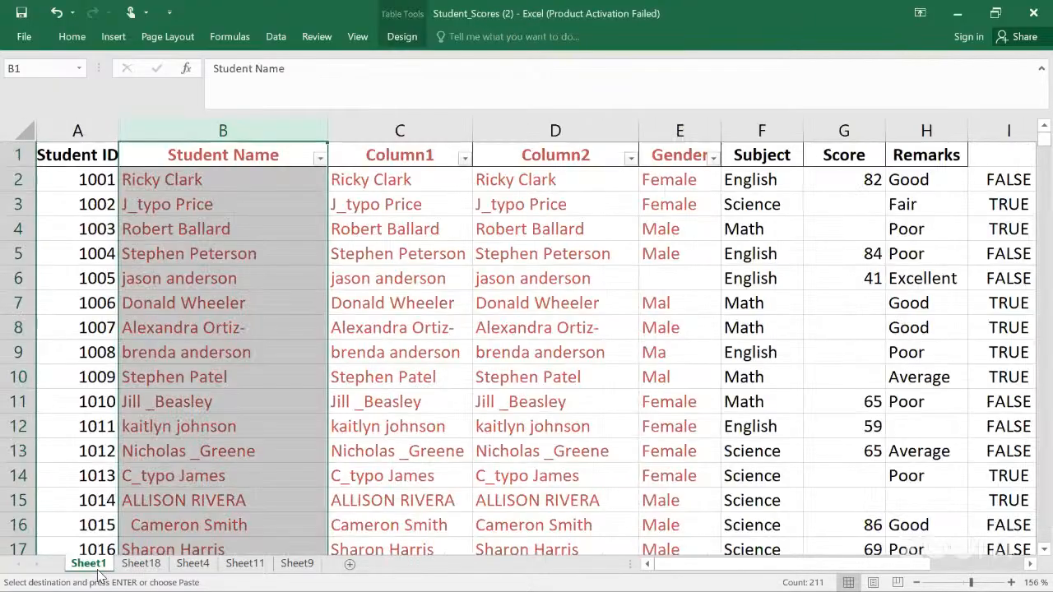
left_click(256, 215)
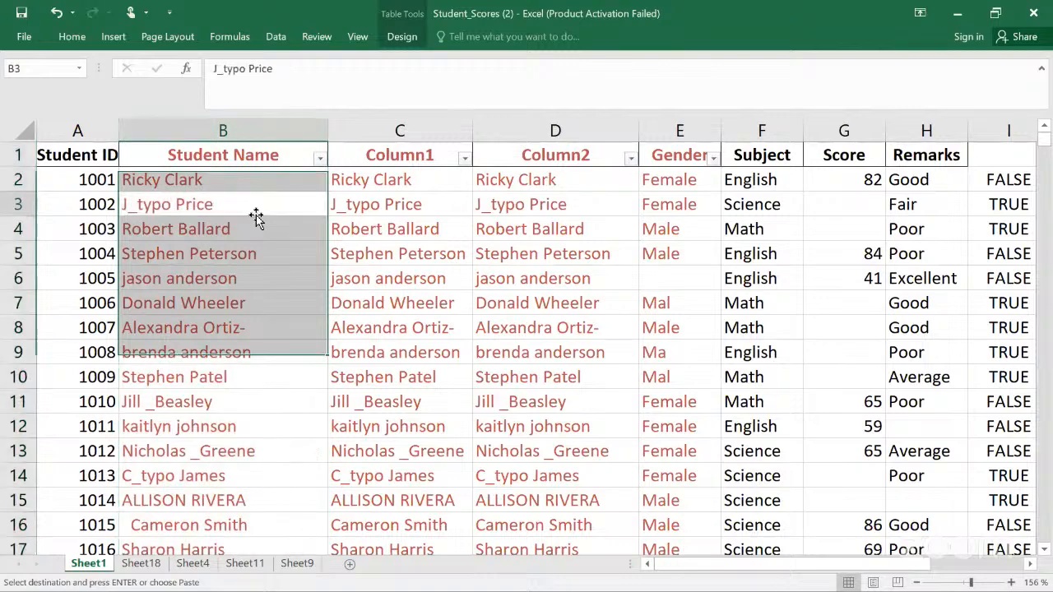
left_click(109, 177)
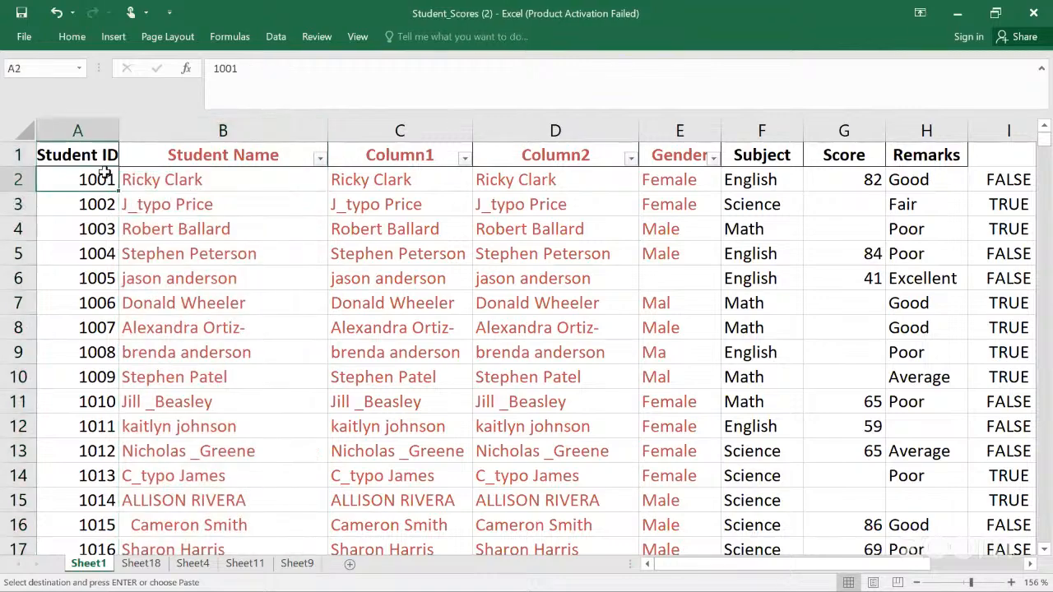
key("shift+Down")
key("shift+Down")
key("shift+Down")
key("shift+Down")
key("shift+Down")
key("shift+Down")
key("shift+Down")
key("shift+Down")
key("shift+Down")
key("shift+Down")
key("shift+Down")
key("shift+Down")
key("shift+Down")
key("shift+Down")
key("shift+Down")
key("shift+Down")
key("shift+Down")
key("shift+Down")
key("shift+Down")
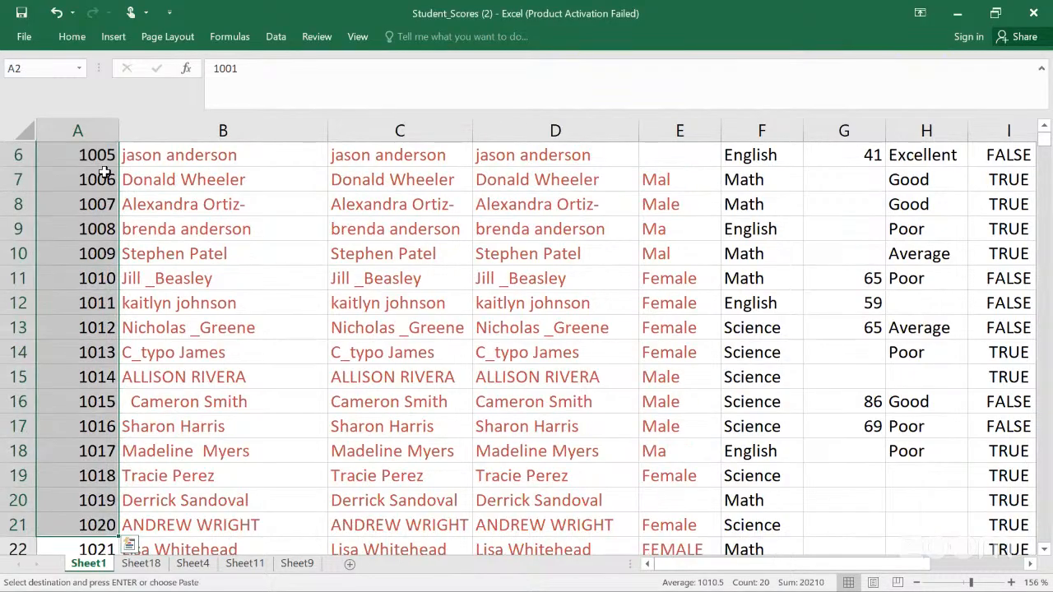
left_click(151, 567)
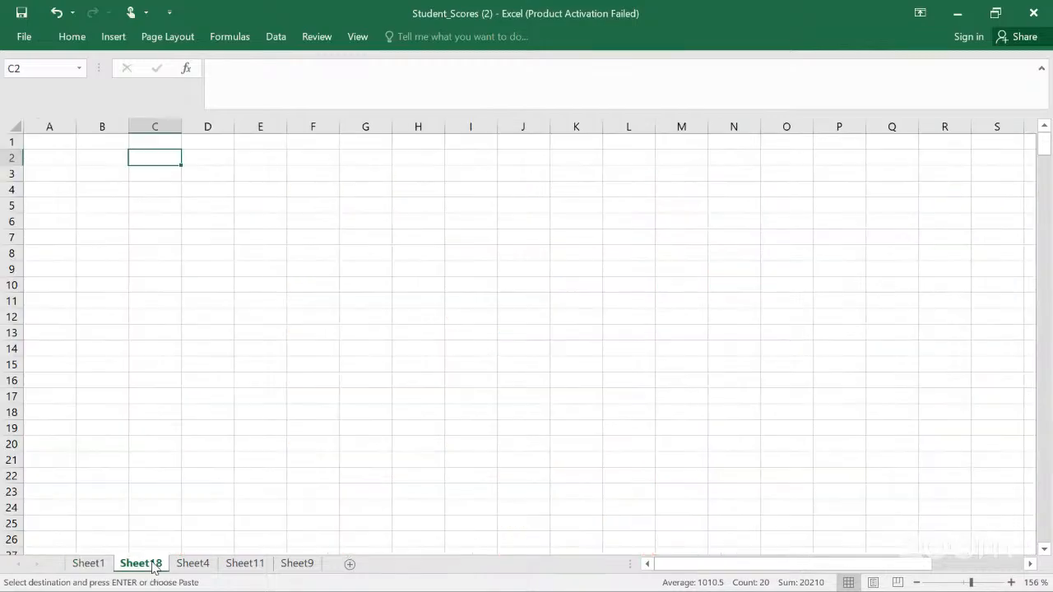
Step: Paste the Student IDs into C2 of Sheet18 transposed across row 2
right_click(159, 158)
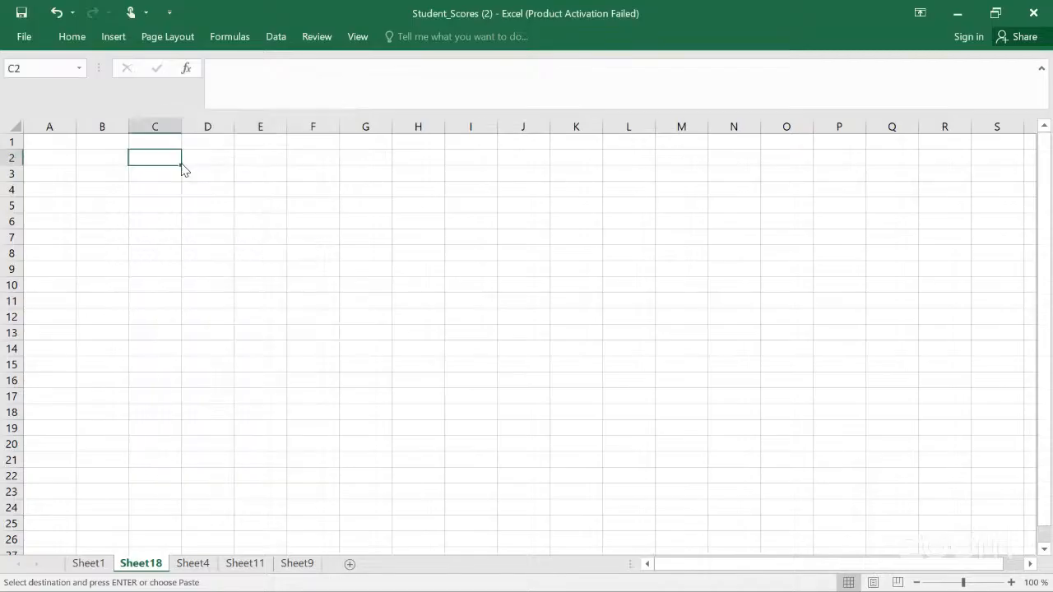
right_click(163, 158)
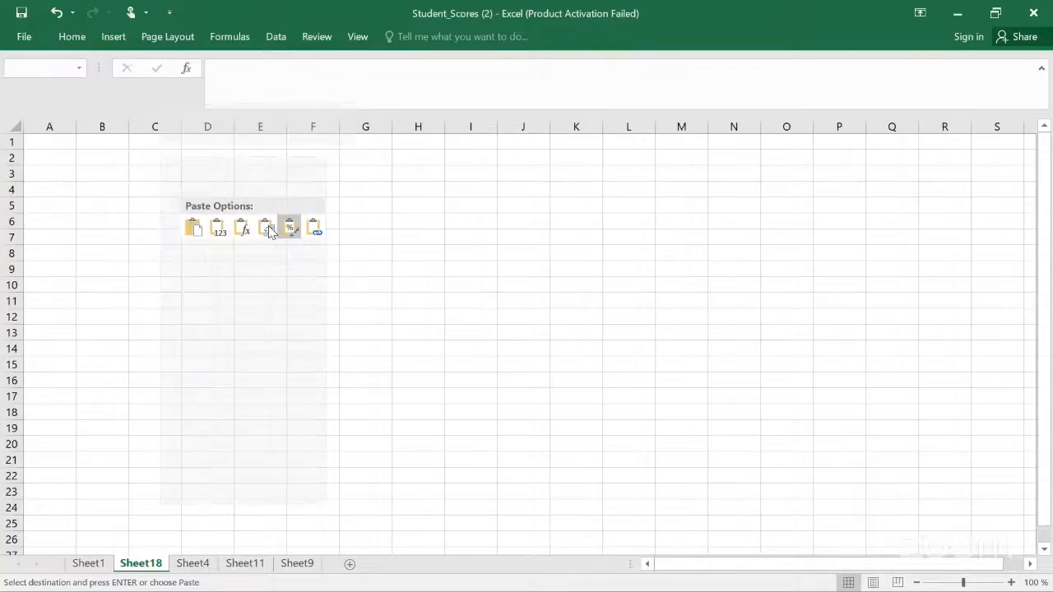
left_click(266, 232)
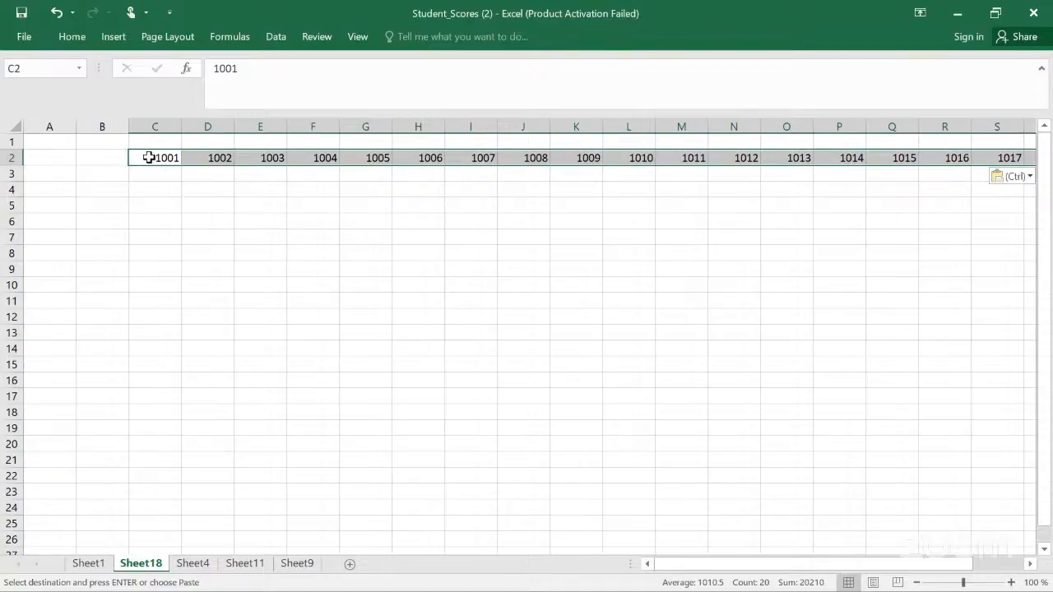
Step: Copy the transposed ID row and paste it transposed again down column B starting at B2
key("ctrl+c")
left_click(92, 157)
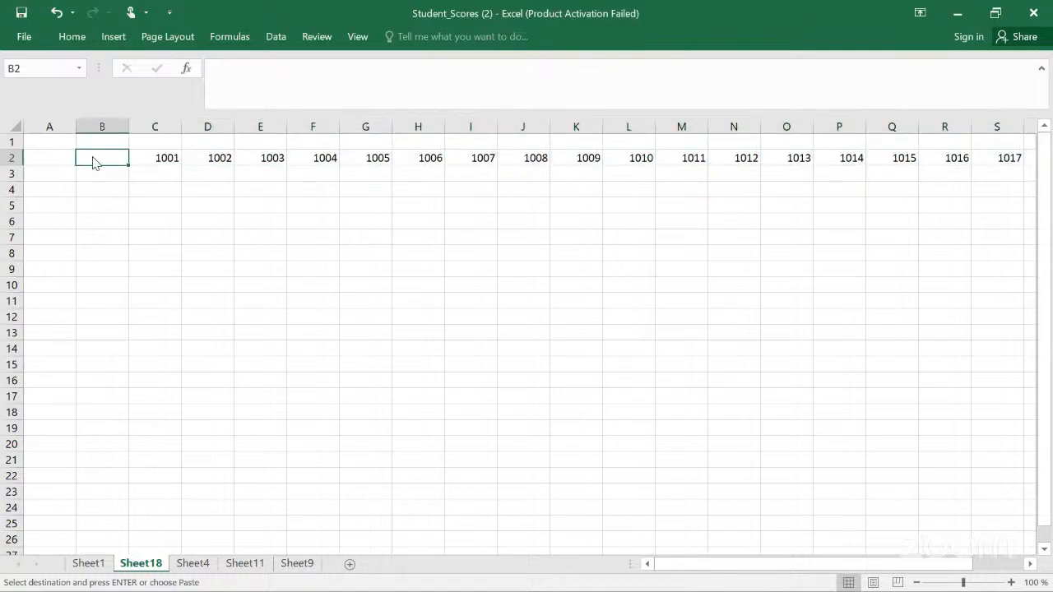
right_click(93, 162)
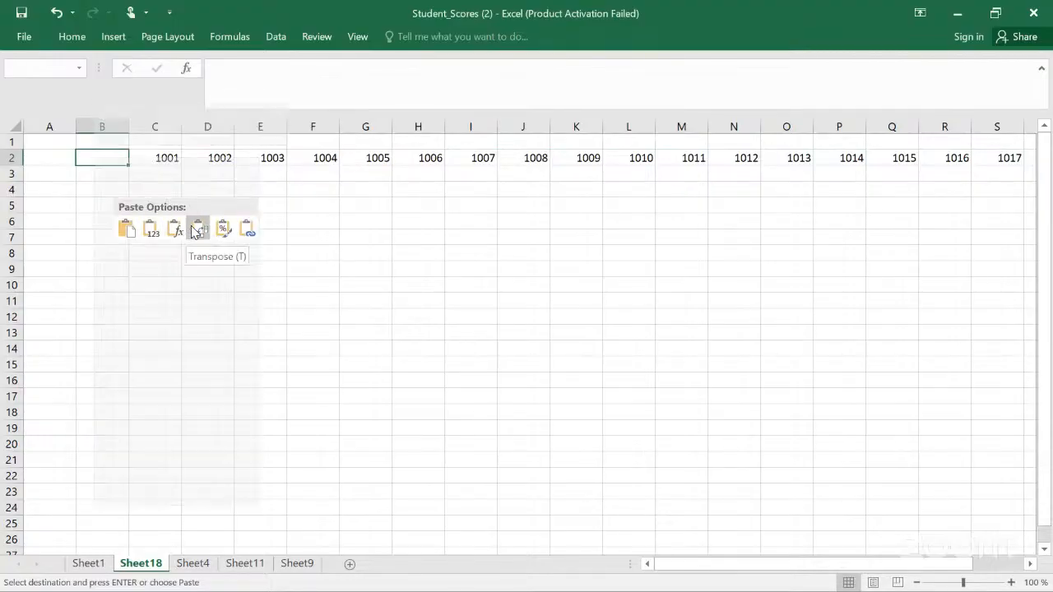
left_click(190, 224)
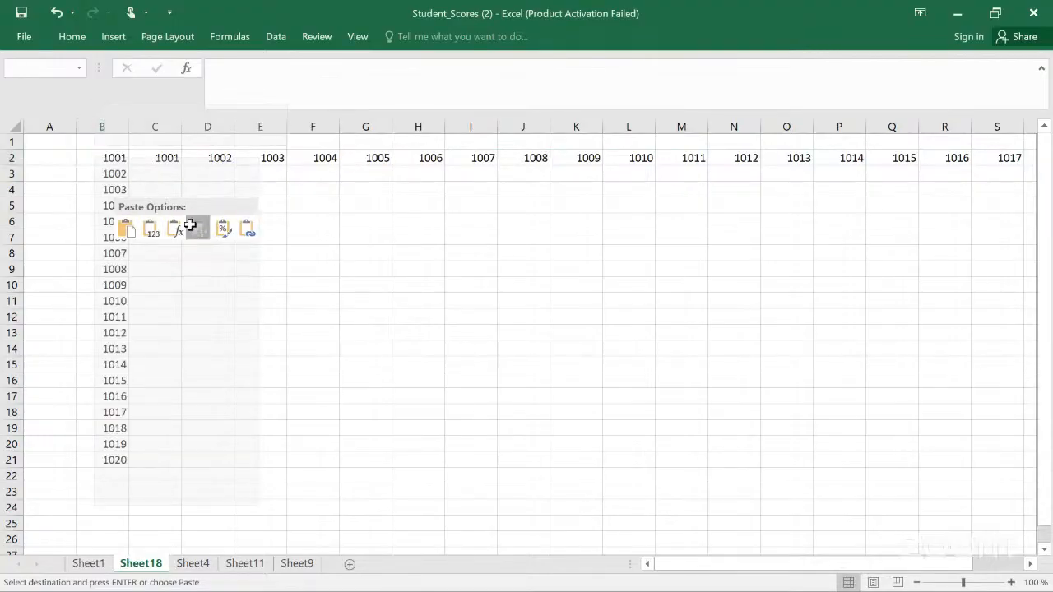
left_click(289, 280)
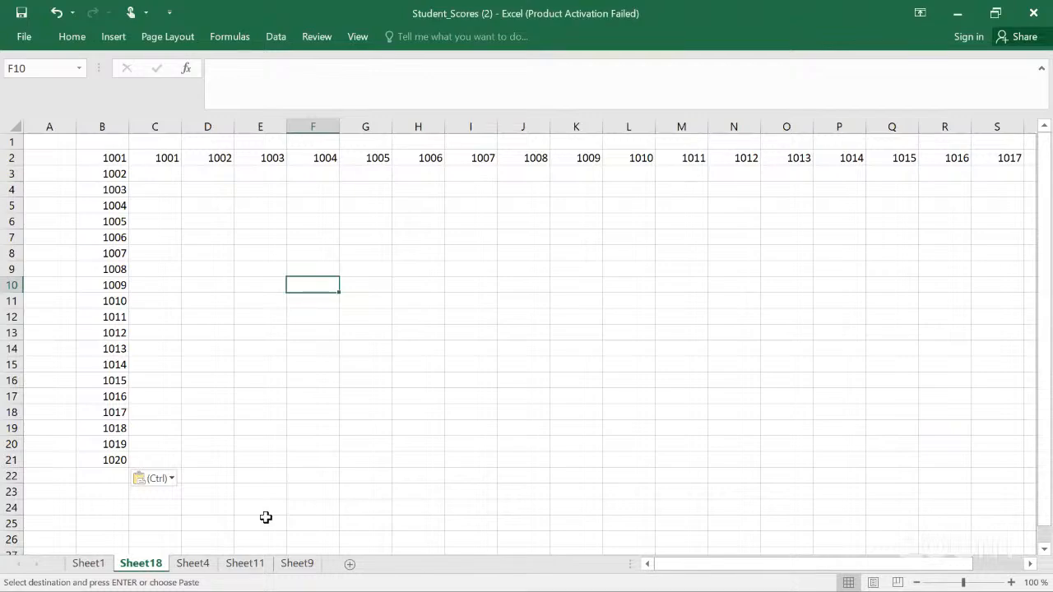
Step: Browse Sheet4 and Sheet11 of the workbook
left_click(204, 566)
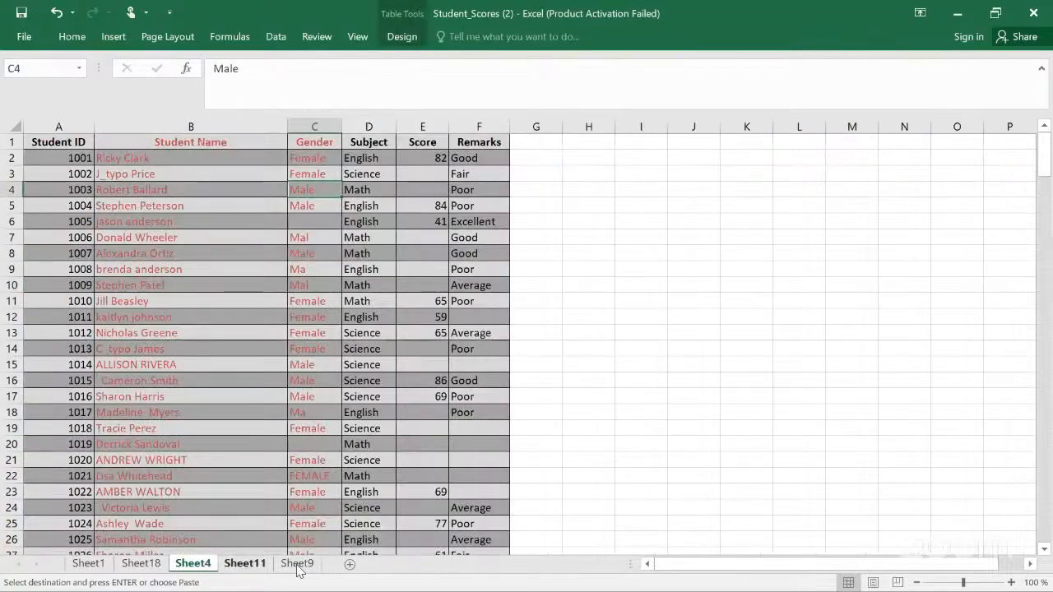
left_click(260, 572)
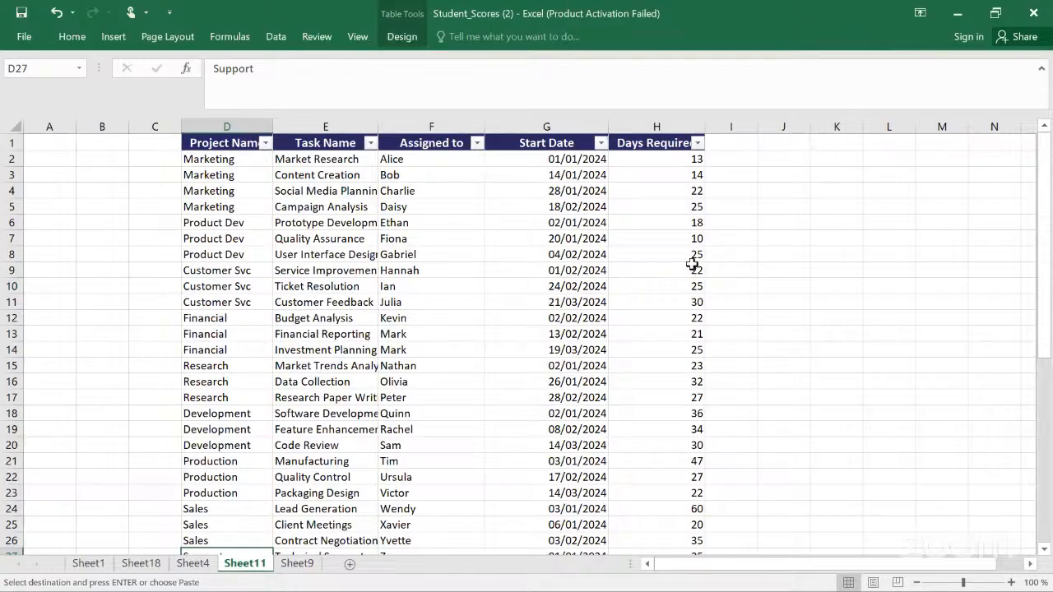
left_click(720, 255)
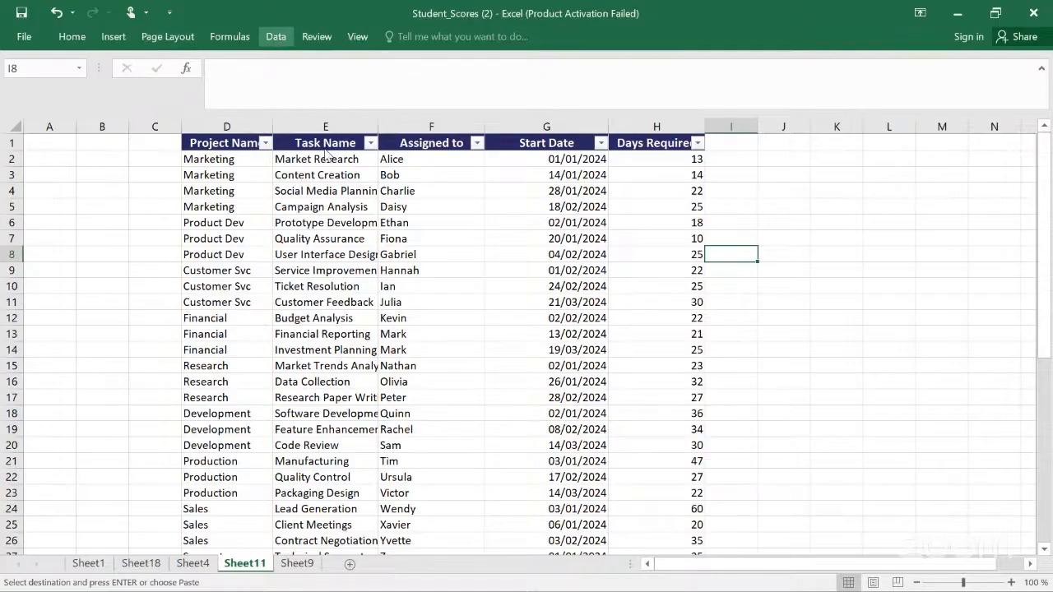
Step: Convert the Sheet11 table to a normal range
left_click(255, 159)
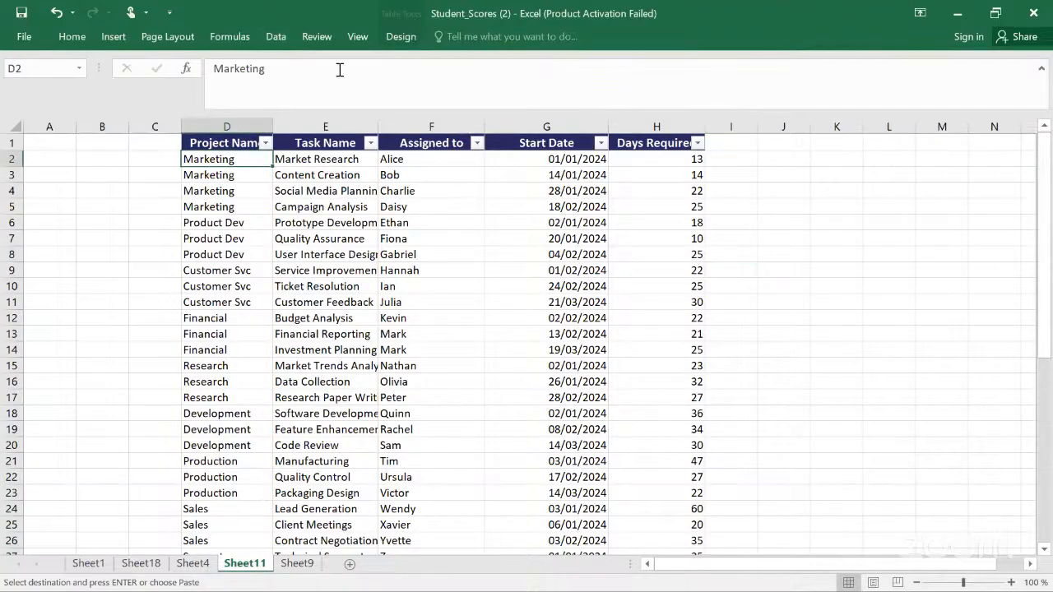
left_click(400, 34)
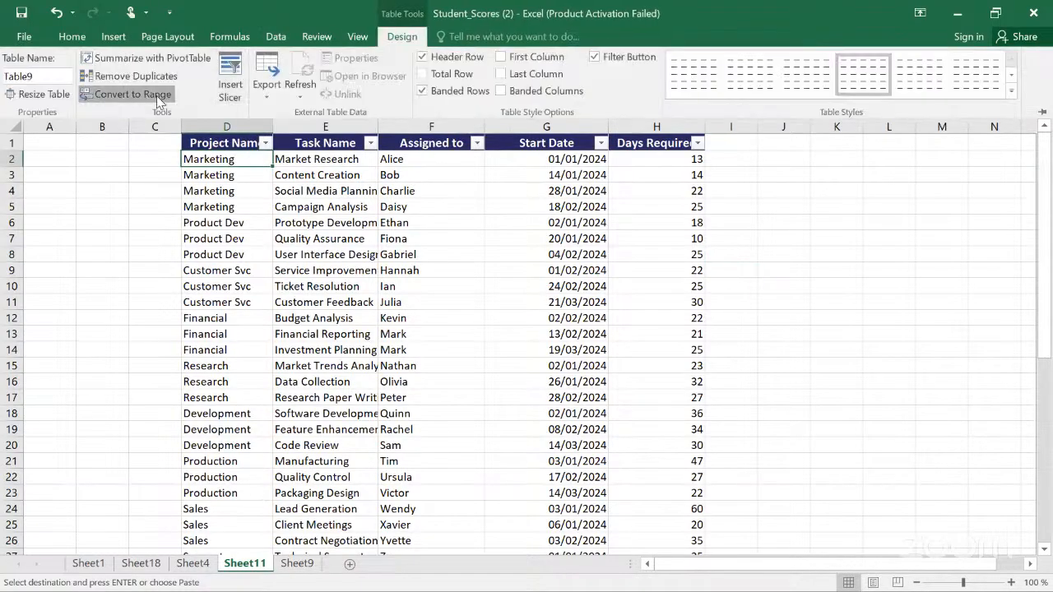
left_click(156, 97)
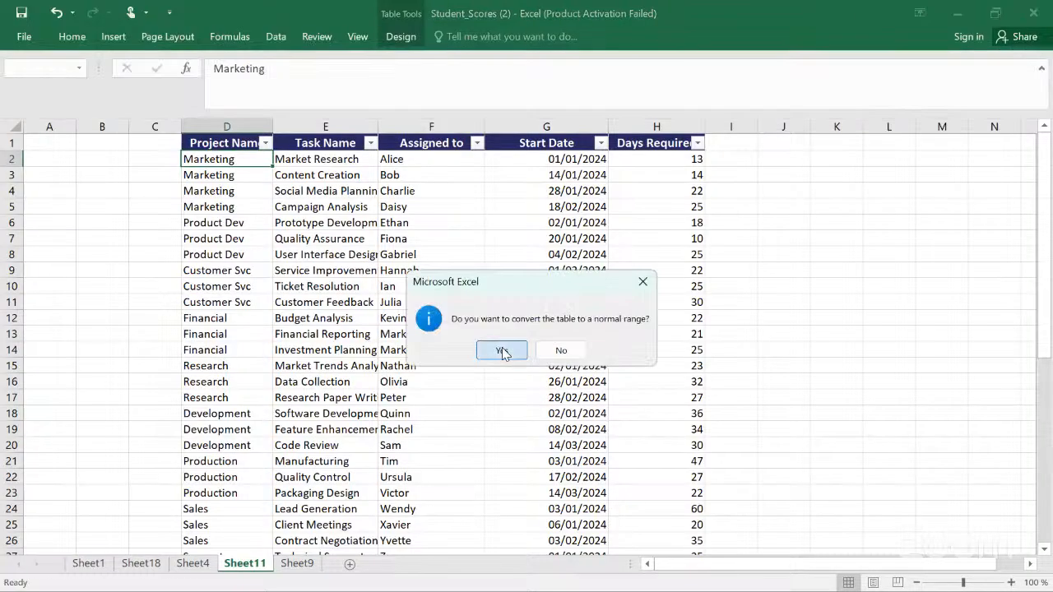
left_click(502, 349)
left_click(681, 287)
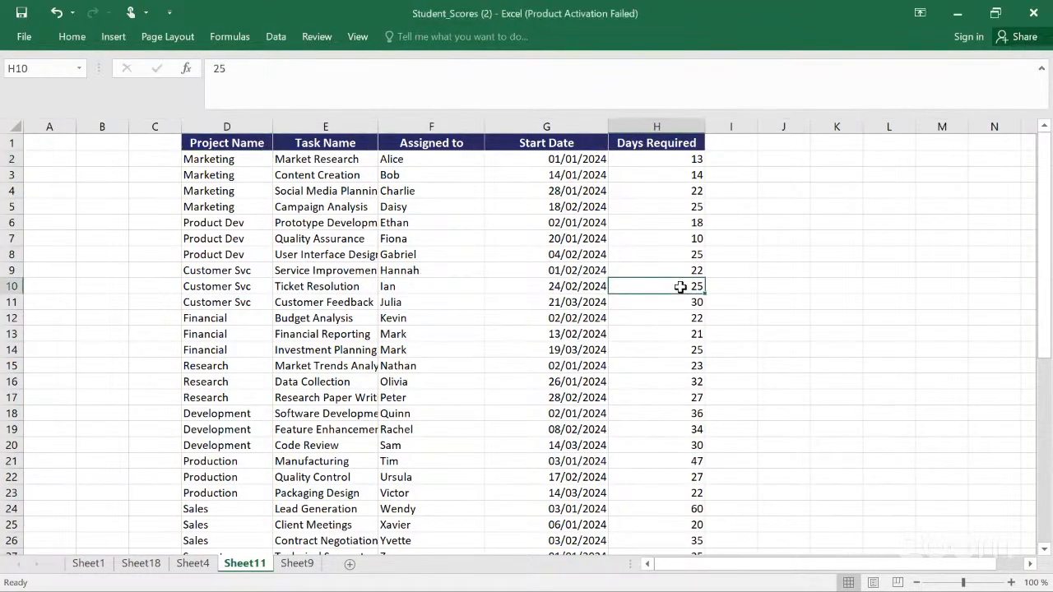
left_click(166, 162)
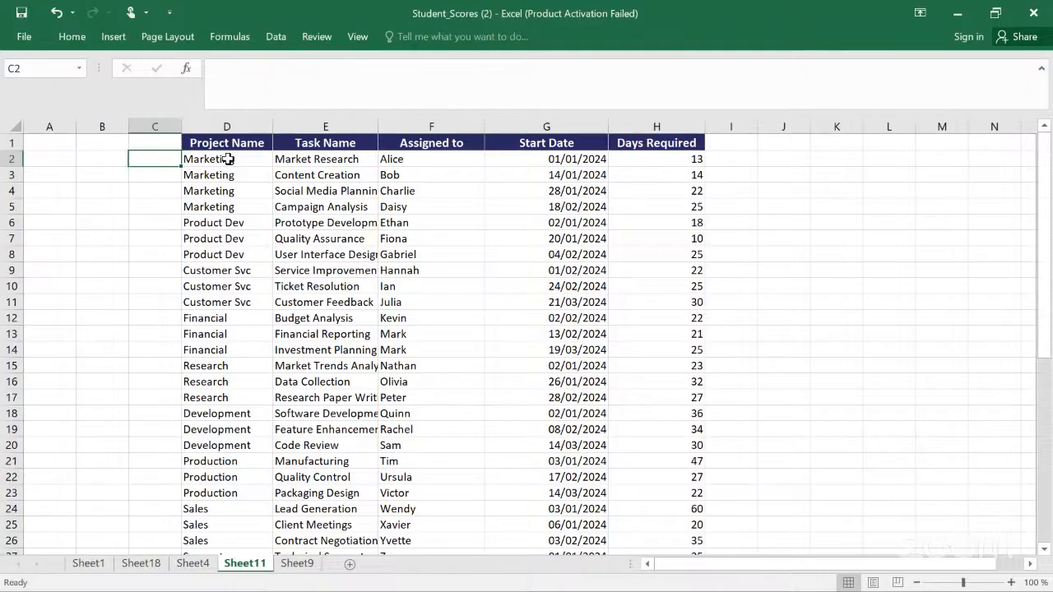
left_click(1048, 447)
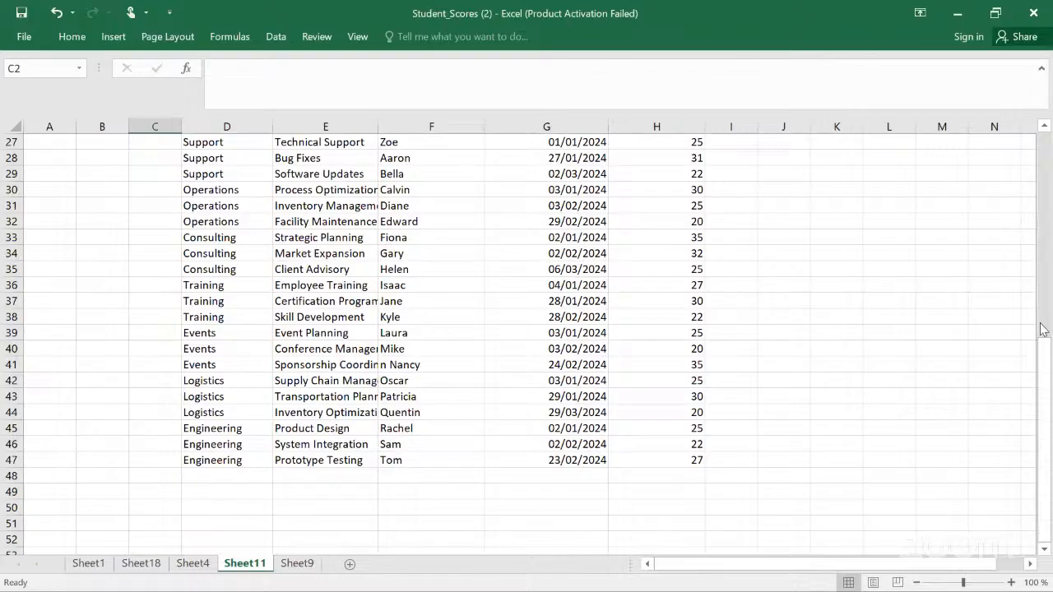
left_click(1043, 229)
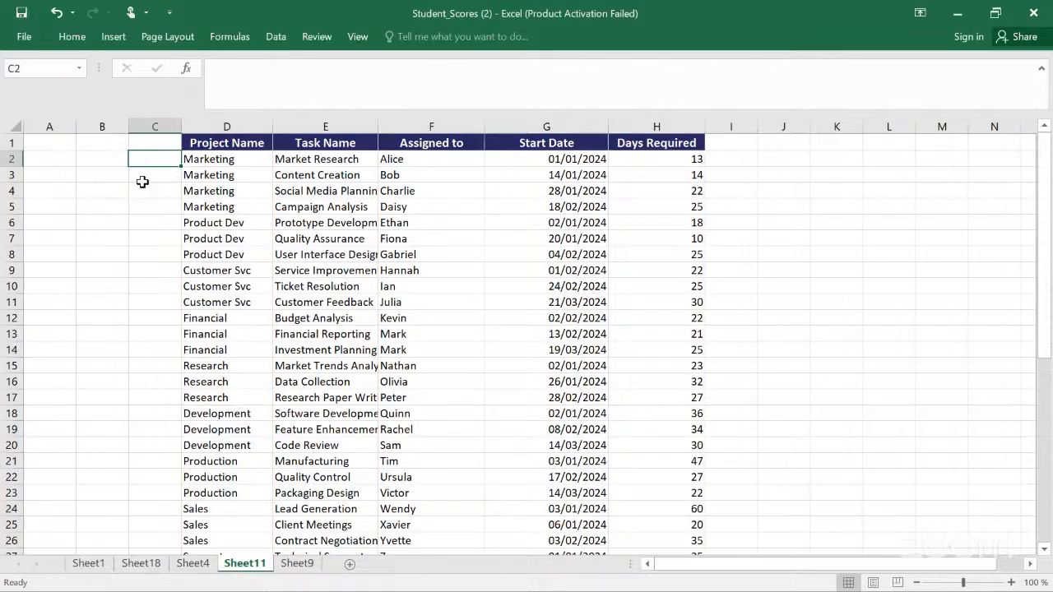
left_click(112, 36)
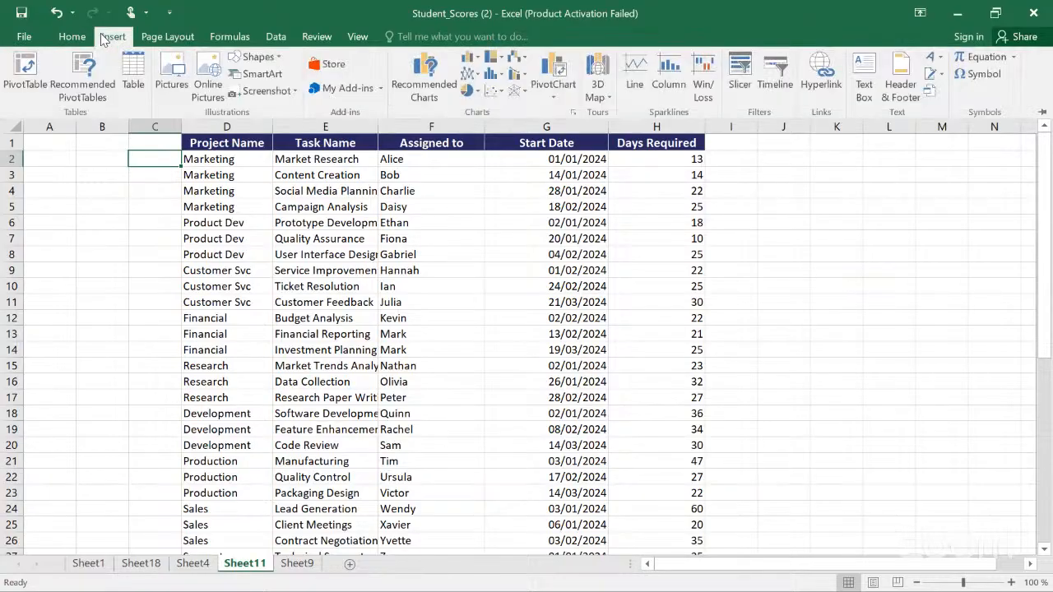
left_click(142, 81)
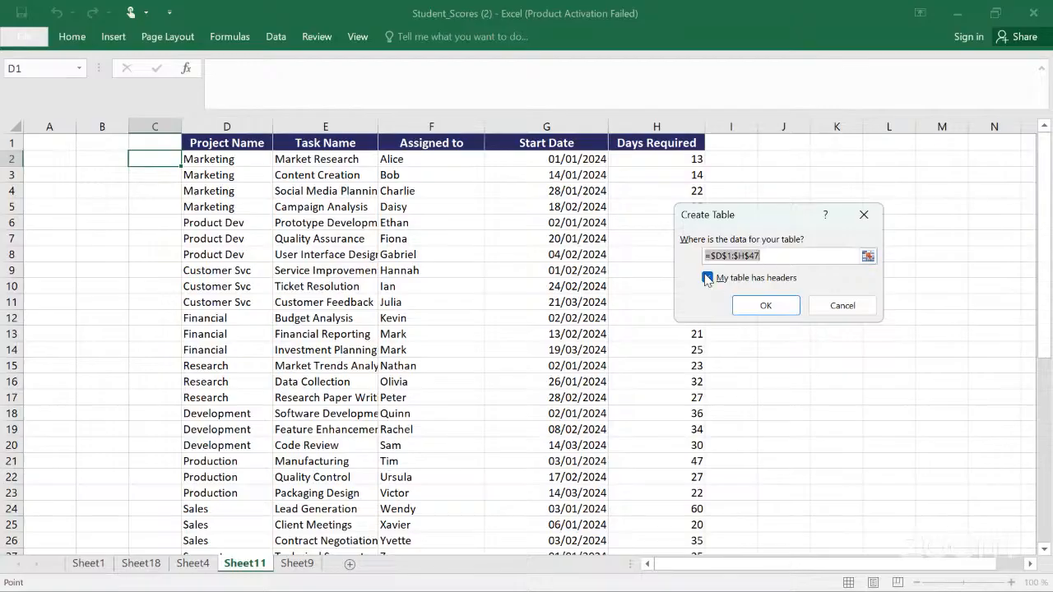
left_click(765, 306)
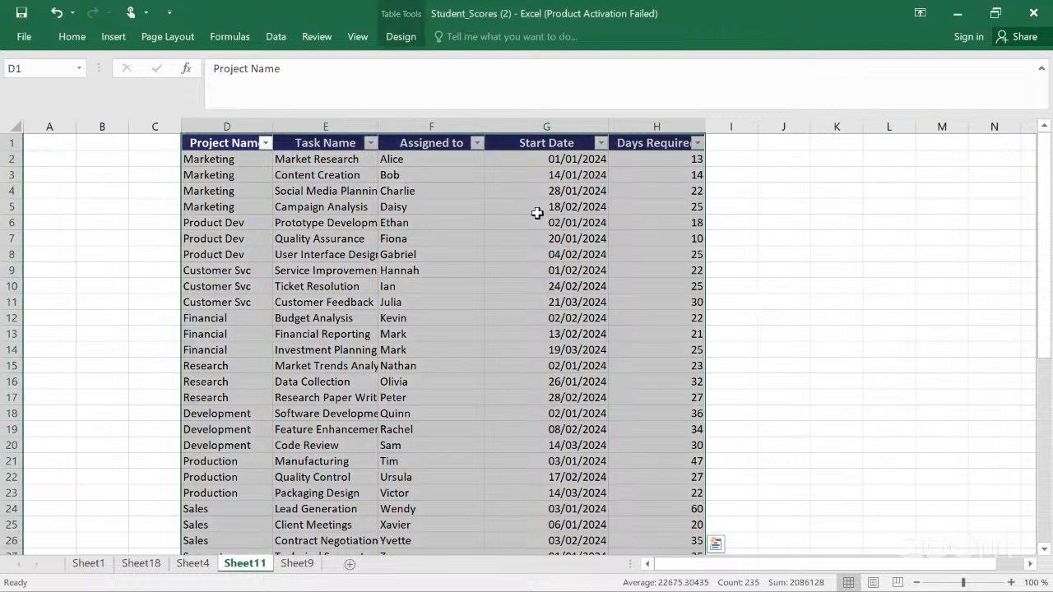
left_click(499, 200)
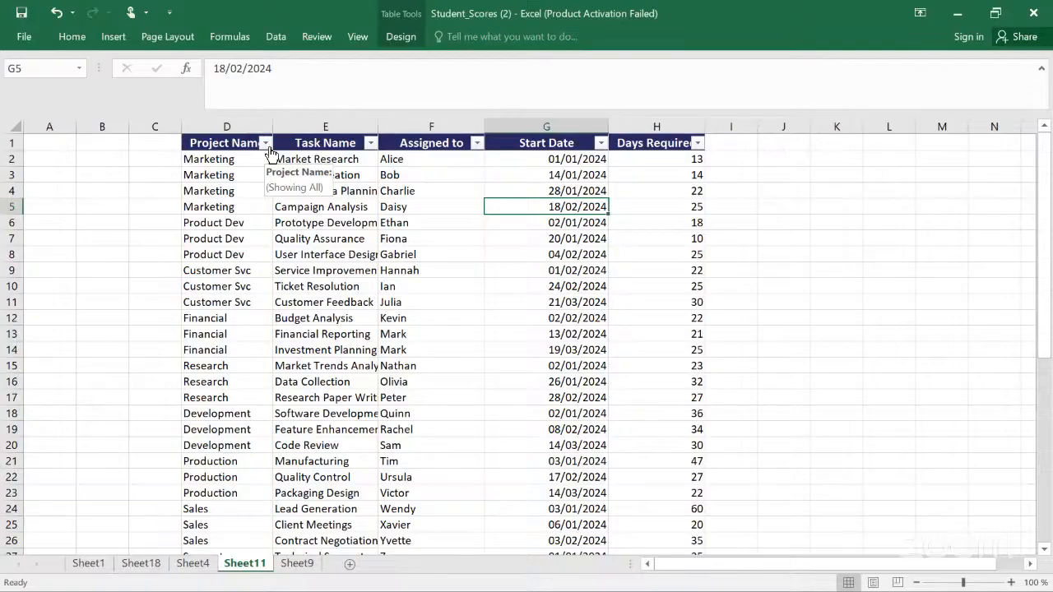
key("ctrl+z")
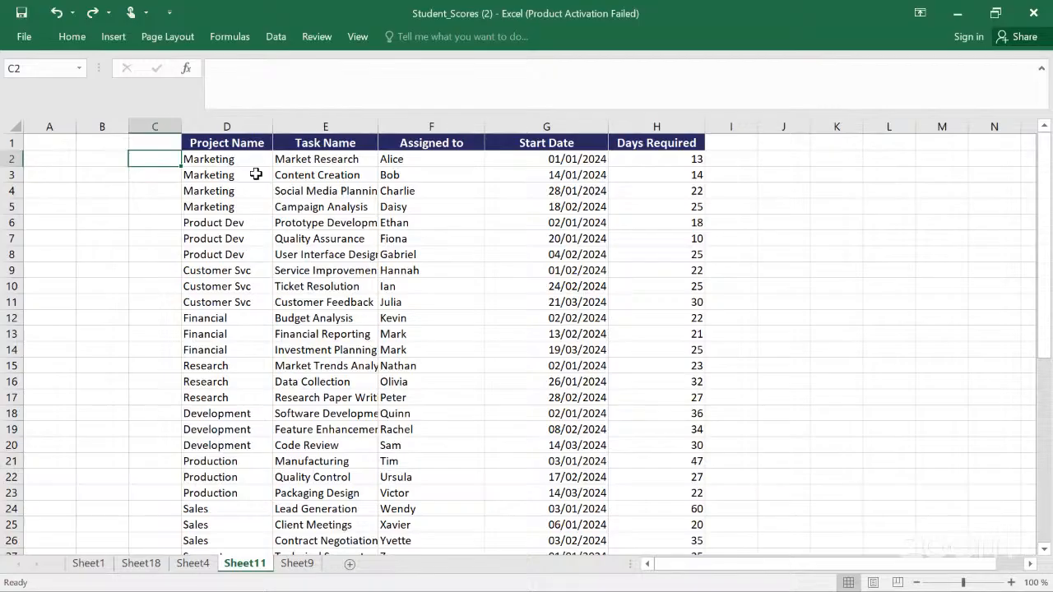
Step: Format the D1:H47 data on Sheet11 as a table with headers
key("ctrl+t")
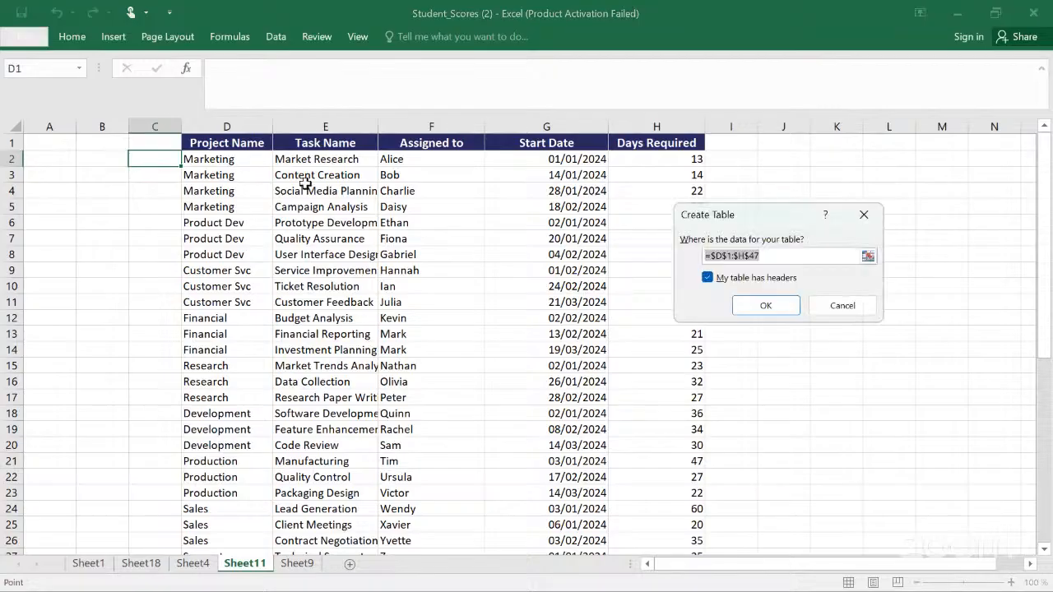
left_click(775, 305)
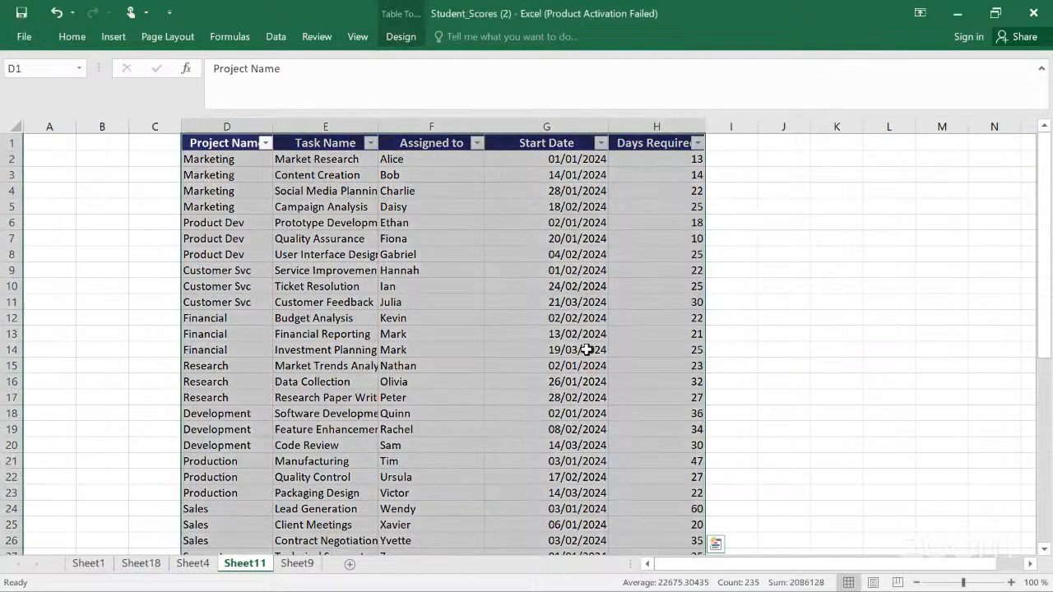
left_click(587, 350)
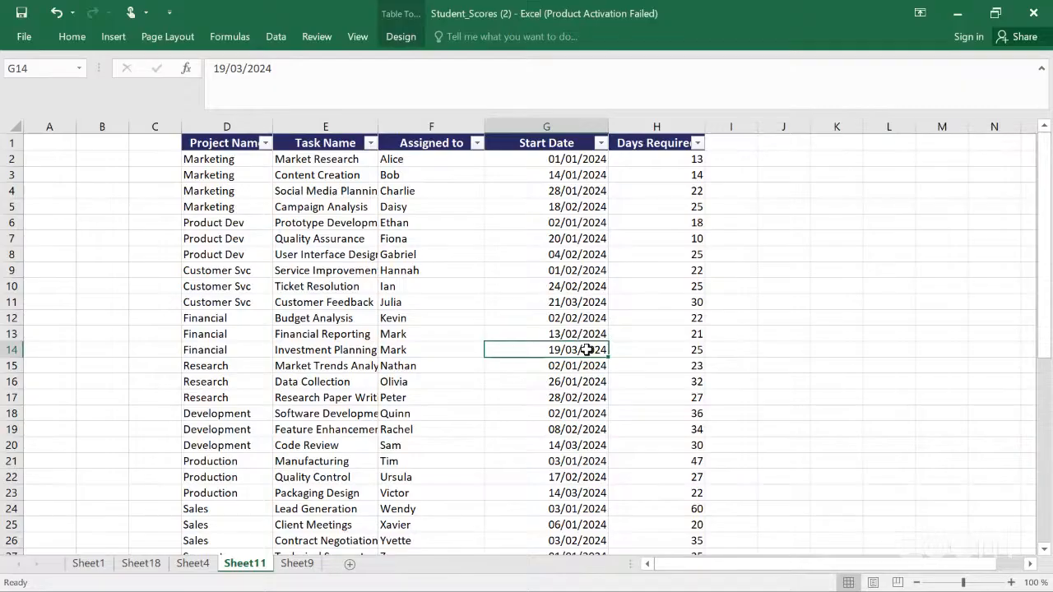
left_click(337, 162)
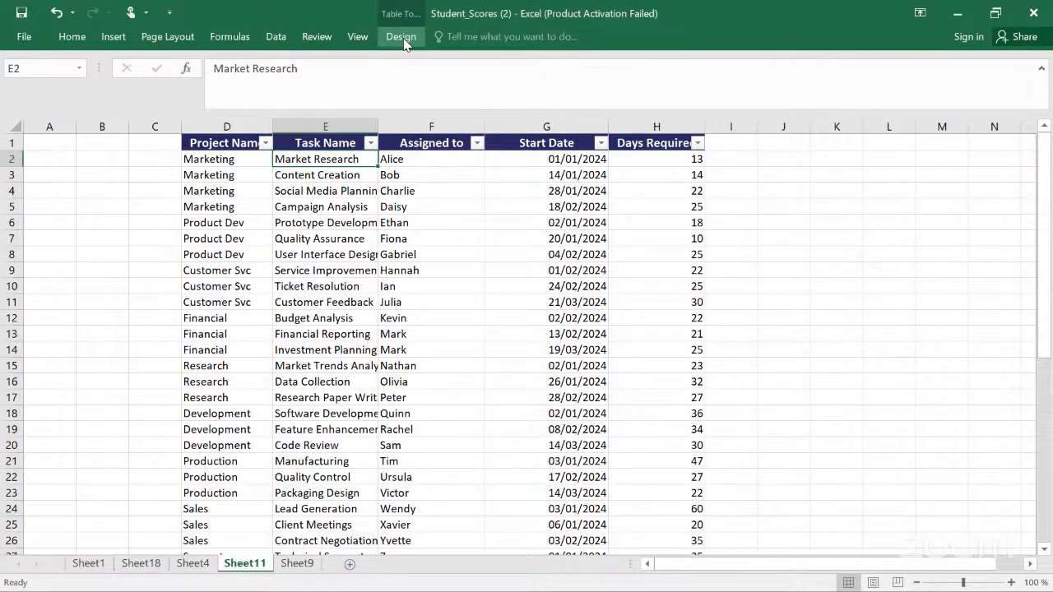
Step: Turn the new table's header row off and back on
left_click(102, 174)
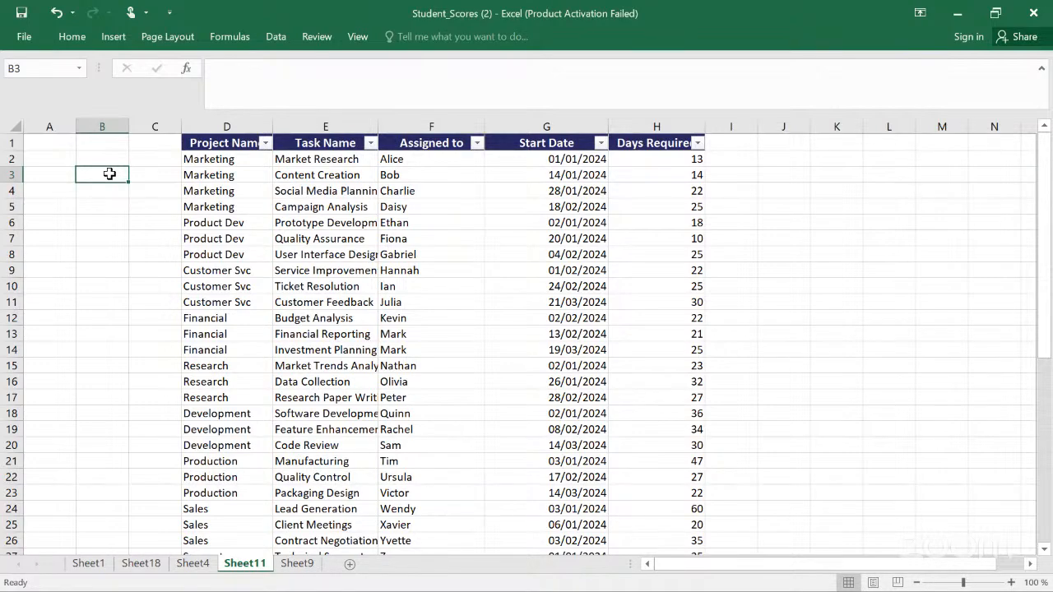
left_click(252, 180)
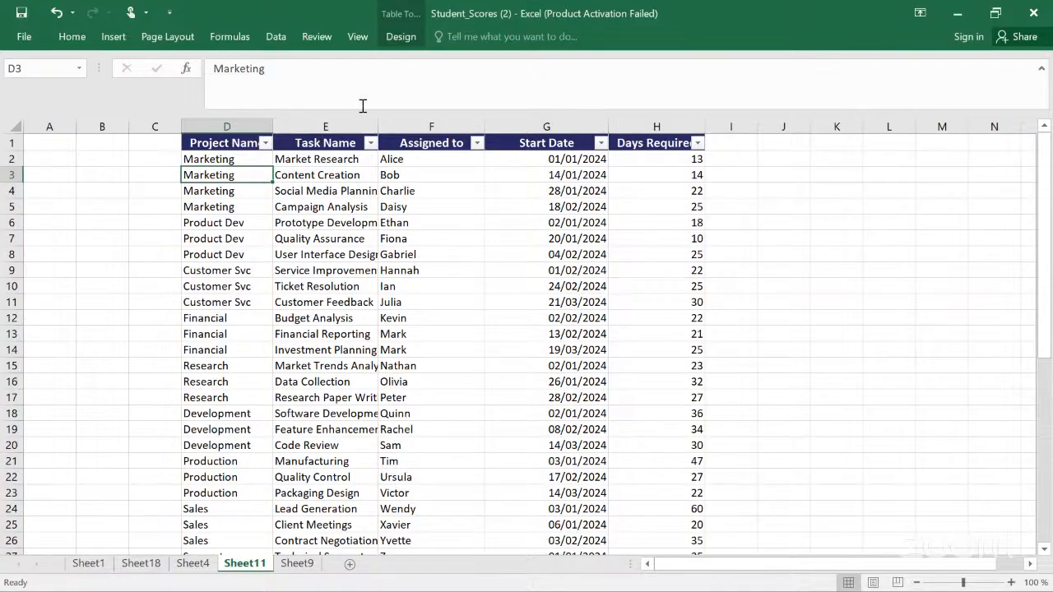
left_click(400, 36)
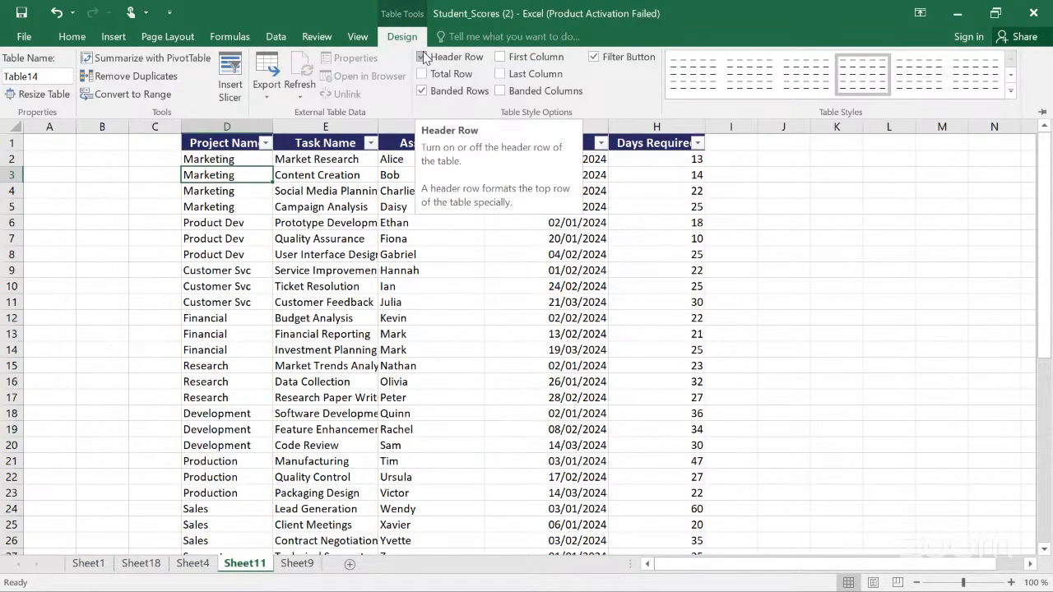
left_click(422, 56)
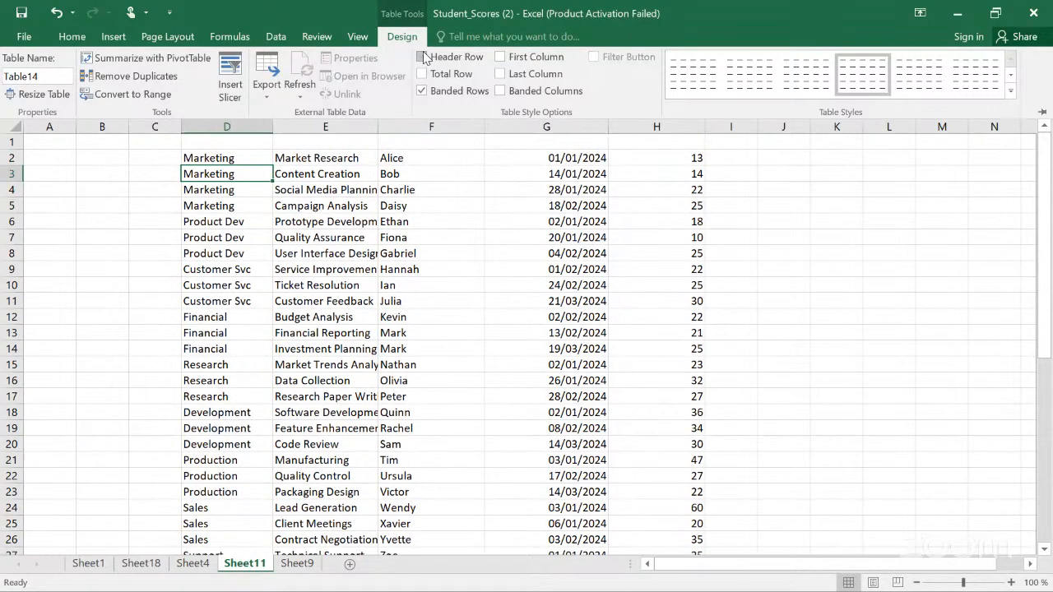
left_click(423, 56)
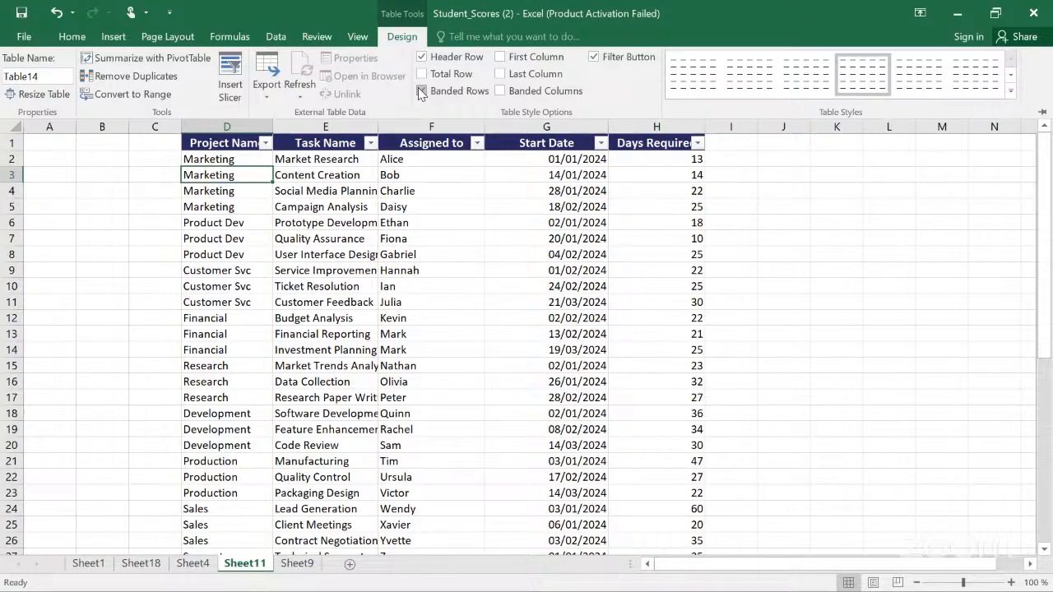
Step: Toggle the table's Banded Rows option and collapse the ribbon
left_click(420, 91)
key("ctrl+F1")
Step: Browse the workbook's sheets and examine the Sheet9 table's cells and table design options
left_click(105, 567)
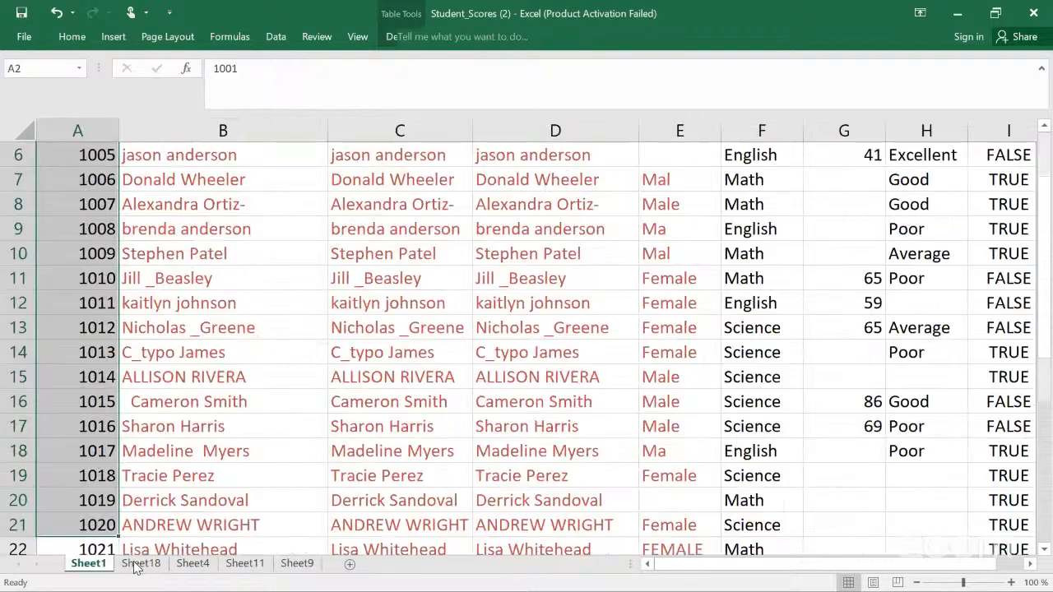
left_click(194, 564)
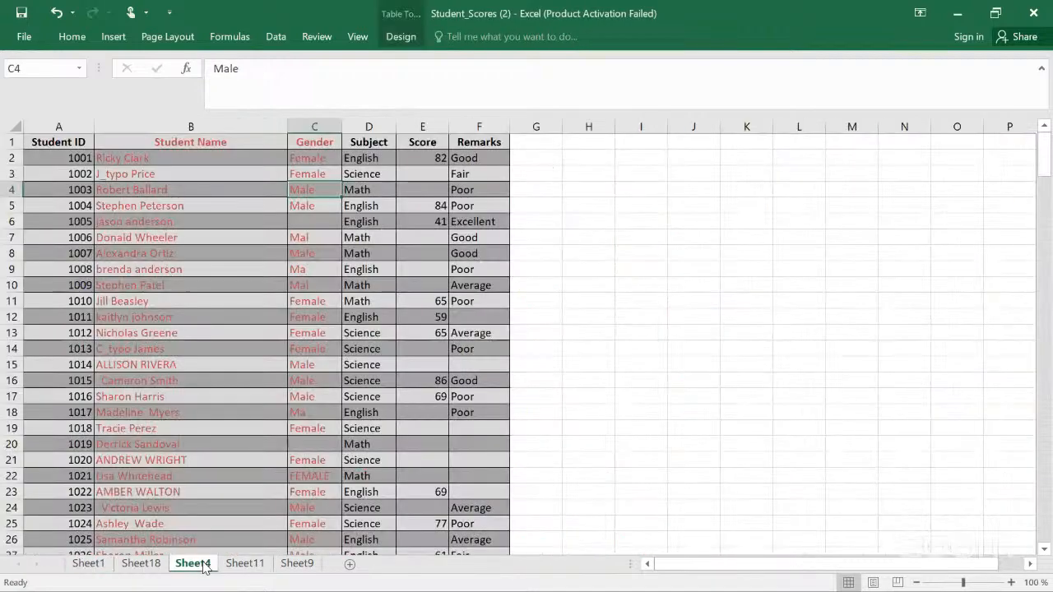
left_click(251, 565)
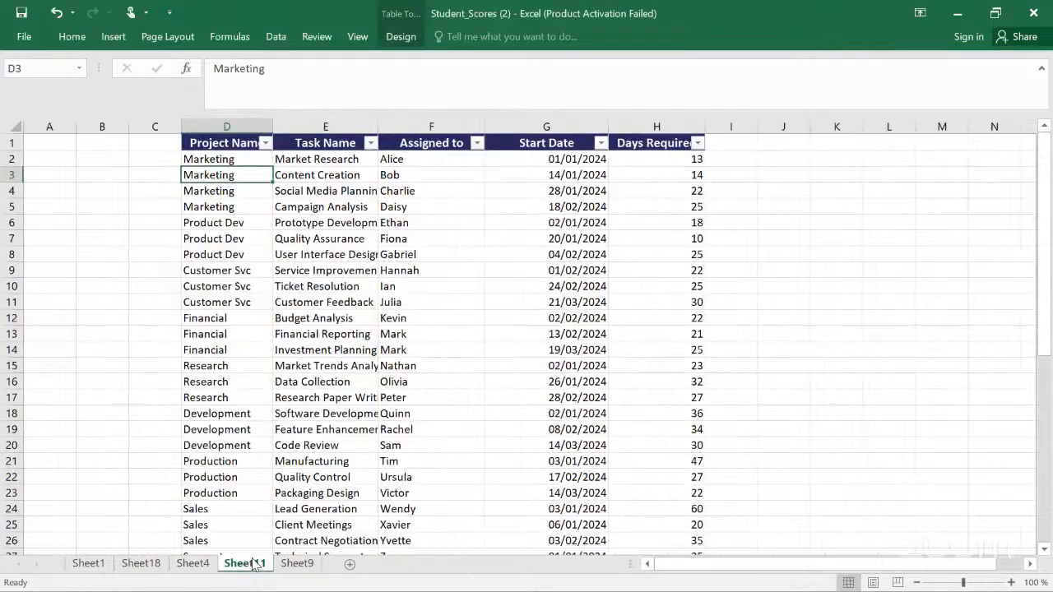
left_click(297, 565)
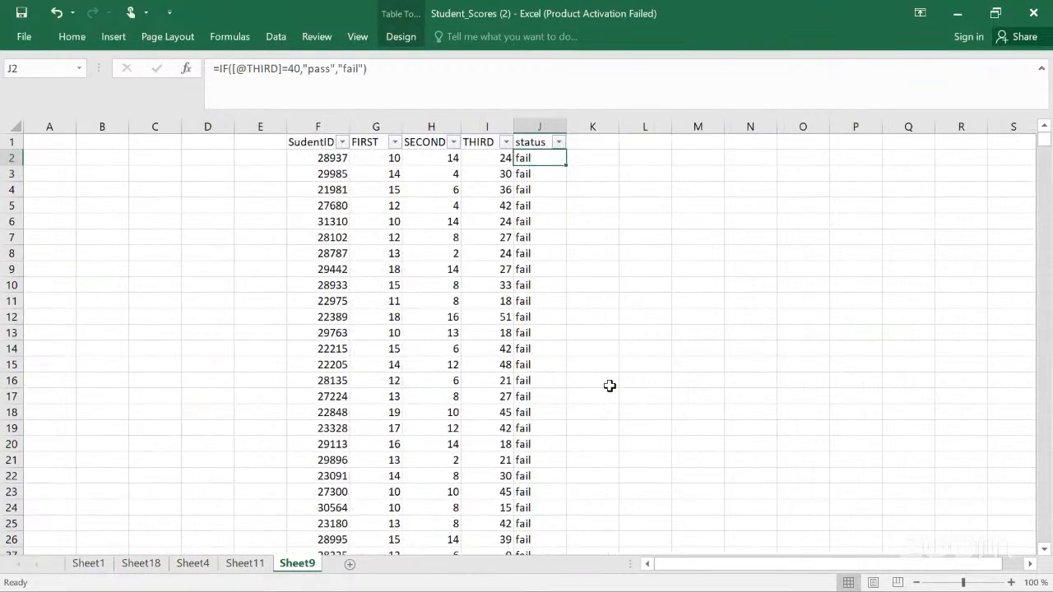
left_click(607, 237)
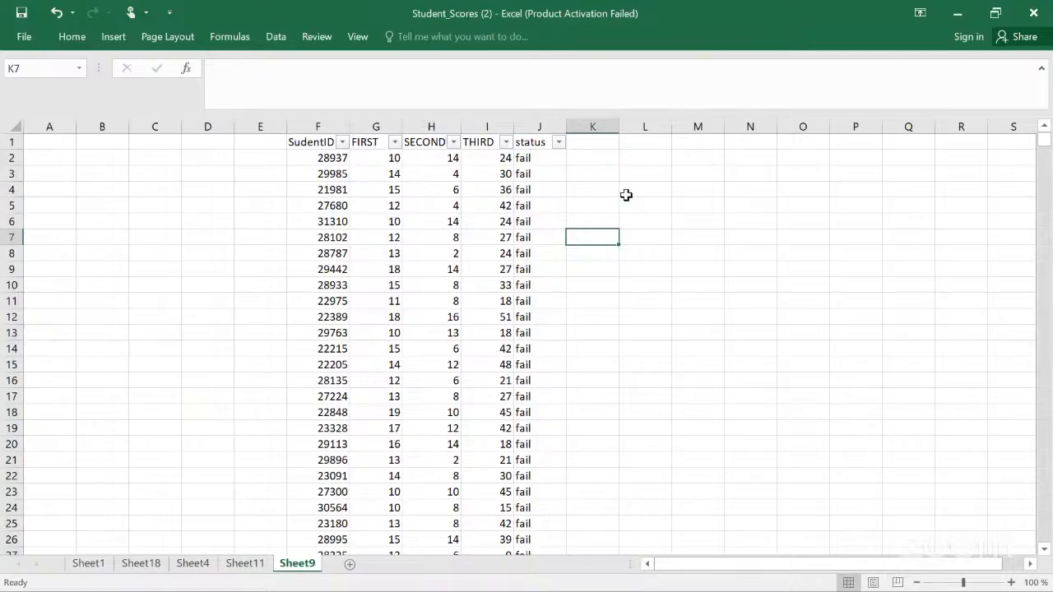
left_click(313, 170)
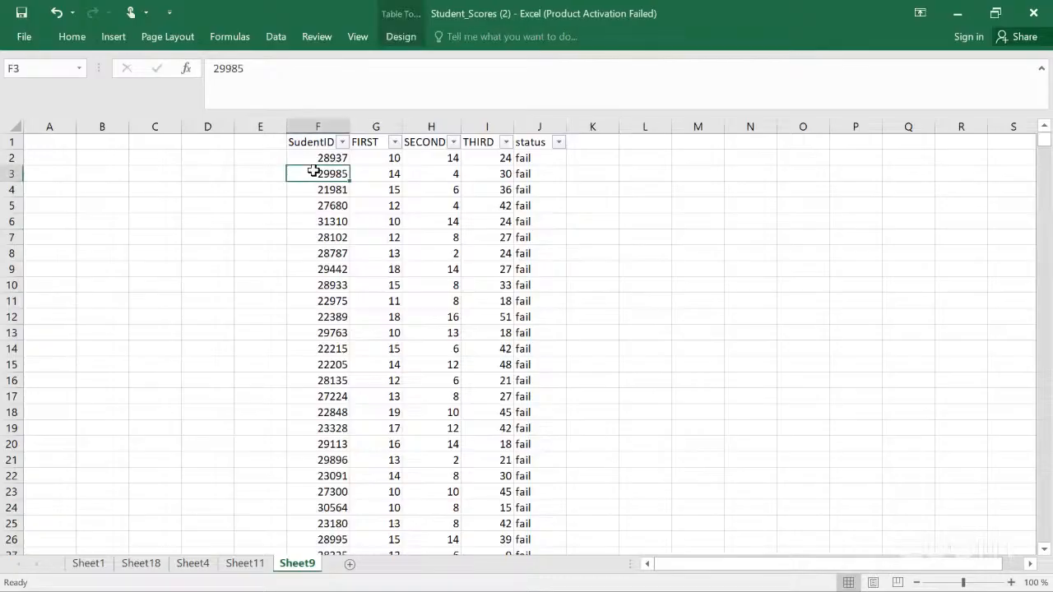
left_click(386, 168)
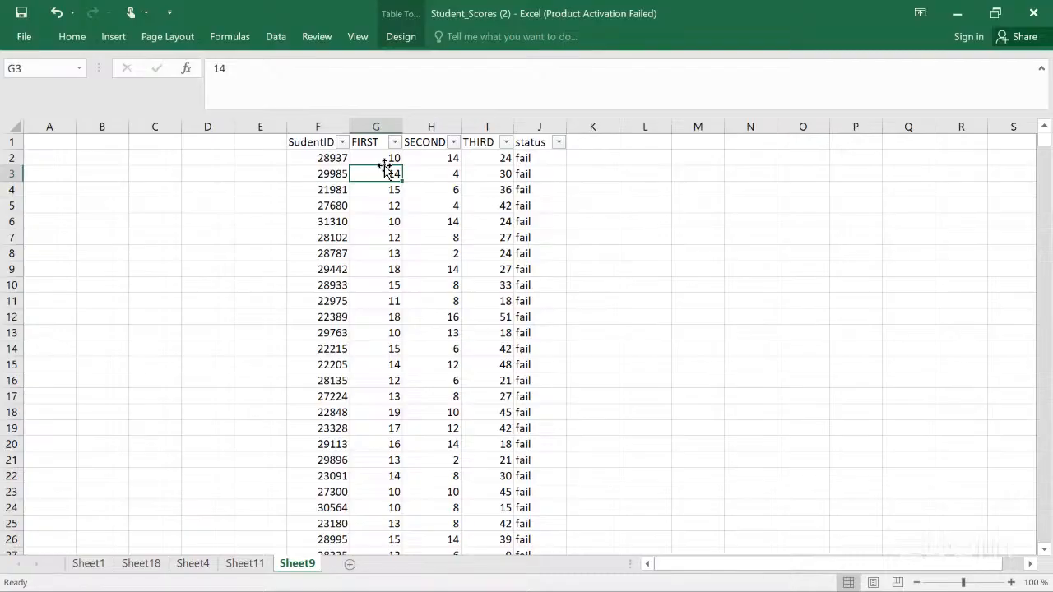
left_click(403, 39)
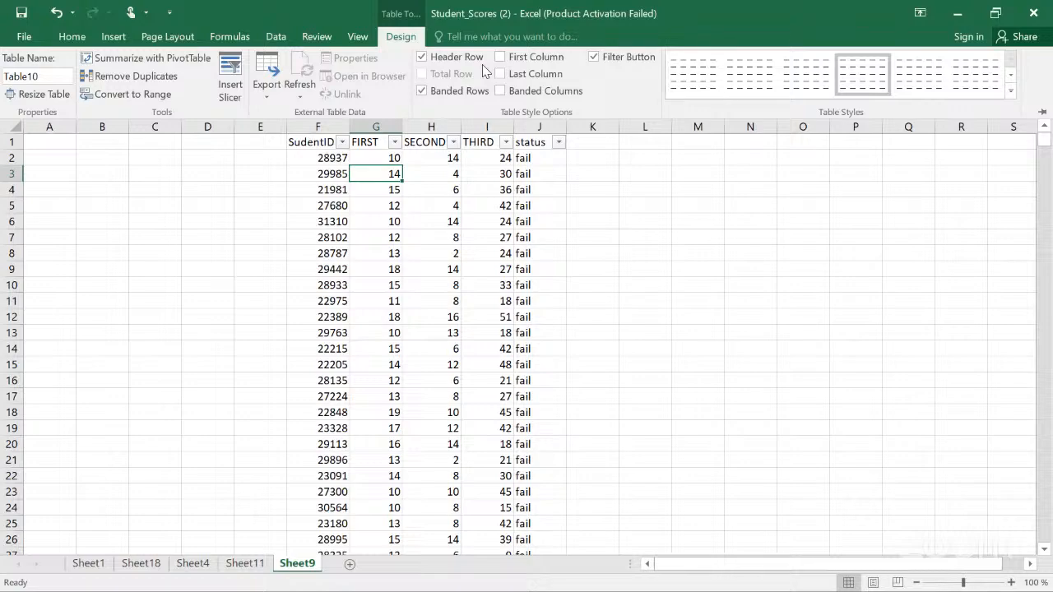
left_click(546, 163)
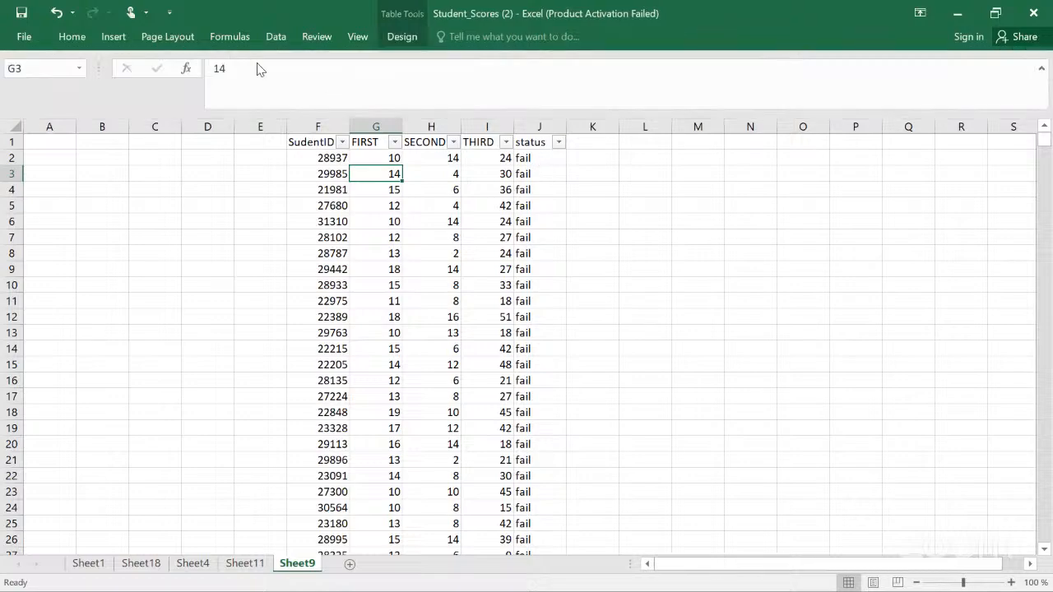
left_click(398, 36)
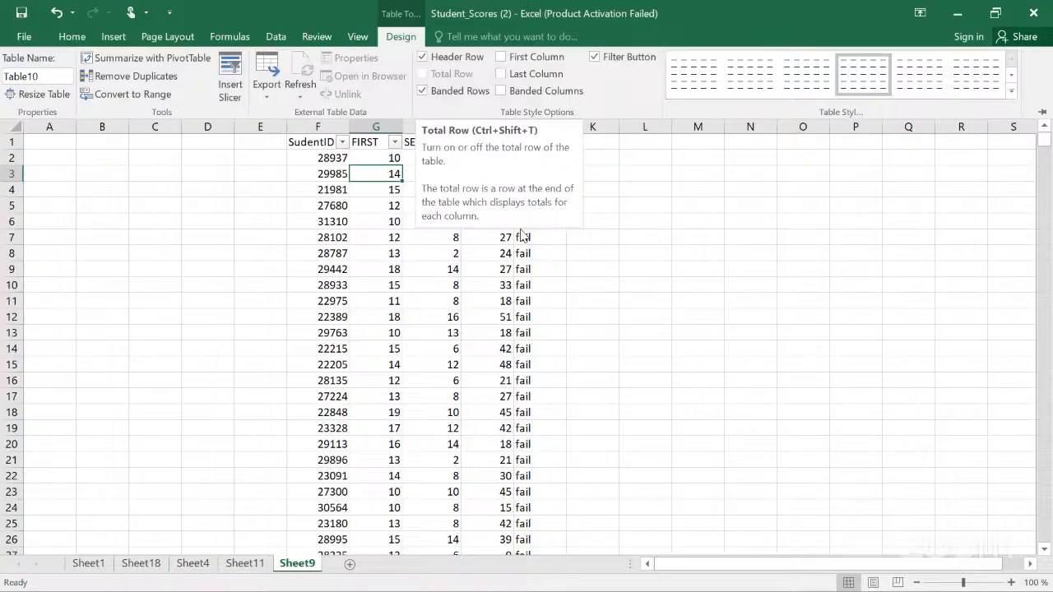
left_click(482, 152)
left_click(482, 153)
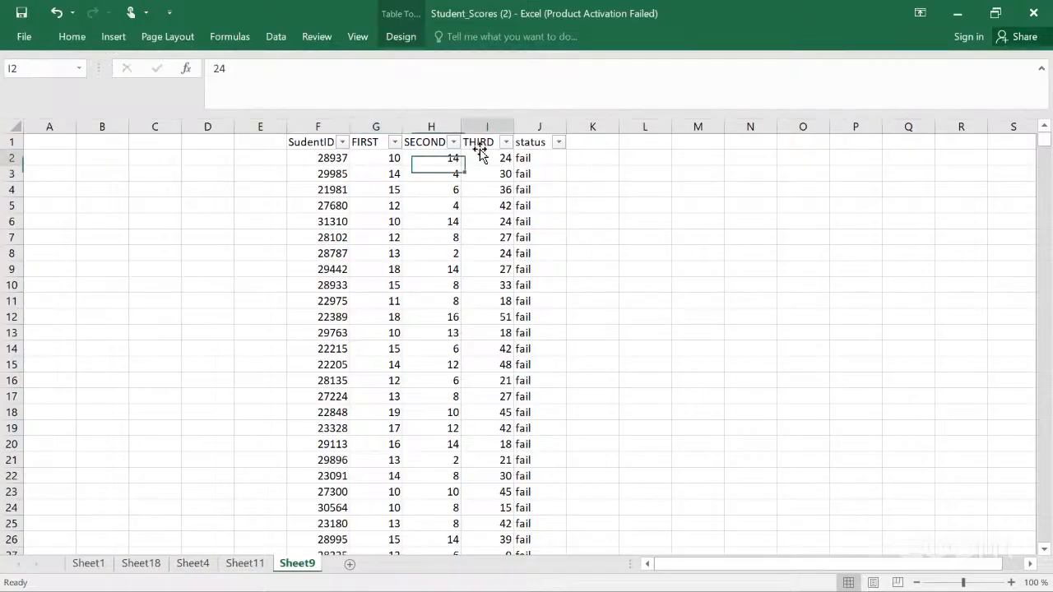
left_click(390, 155)
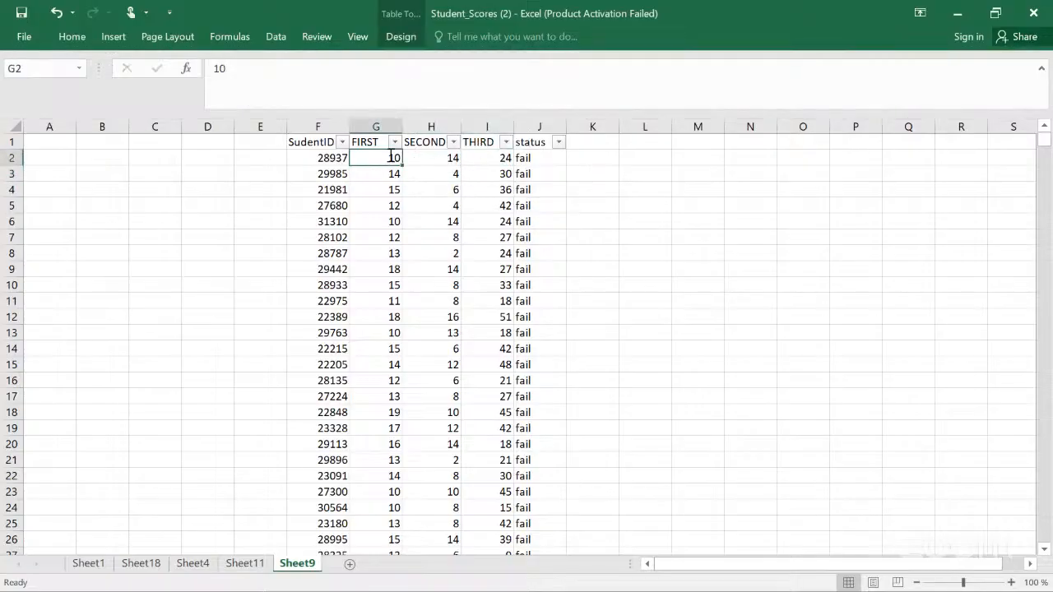
left_click(402, 37)
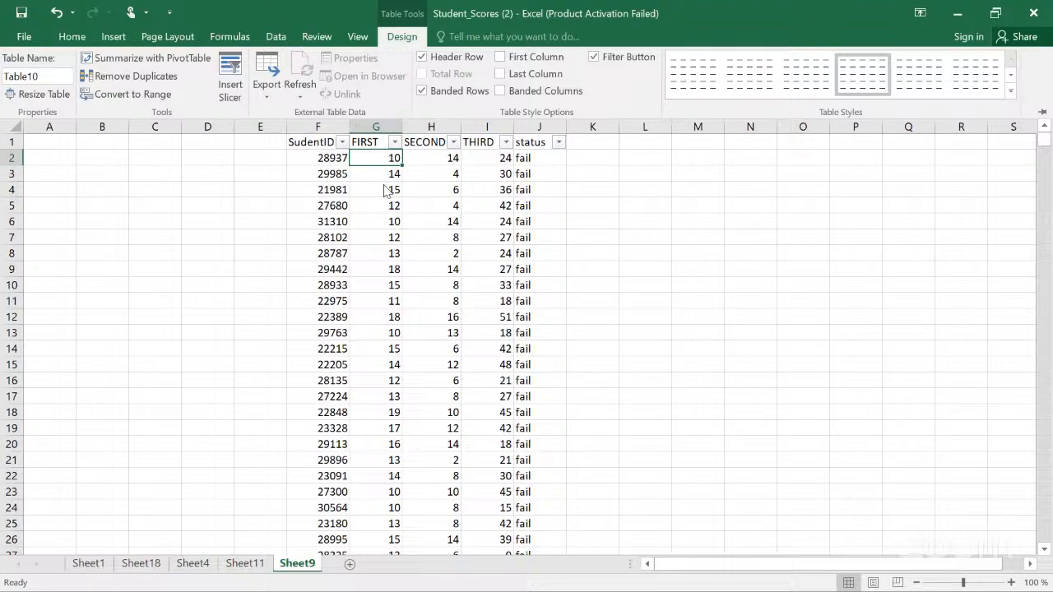
left_click(309, 146)
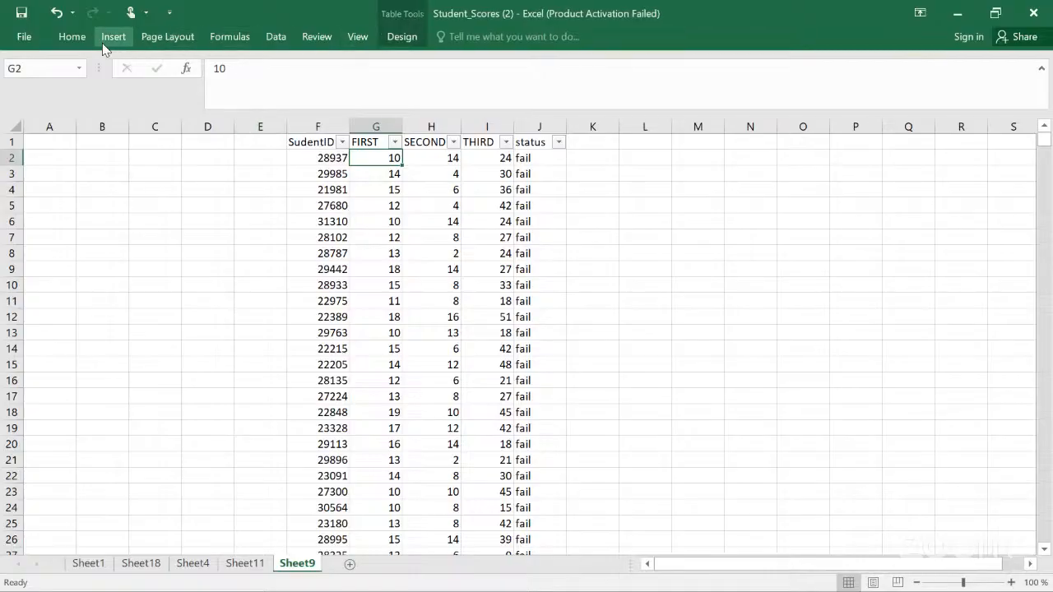
Step: Convert the Sheet9 table back to a normal range
left_click(401, 37)
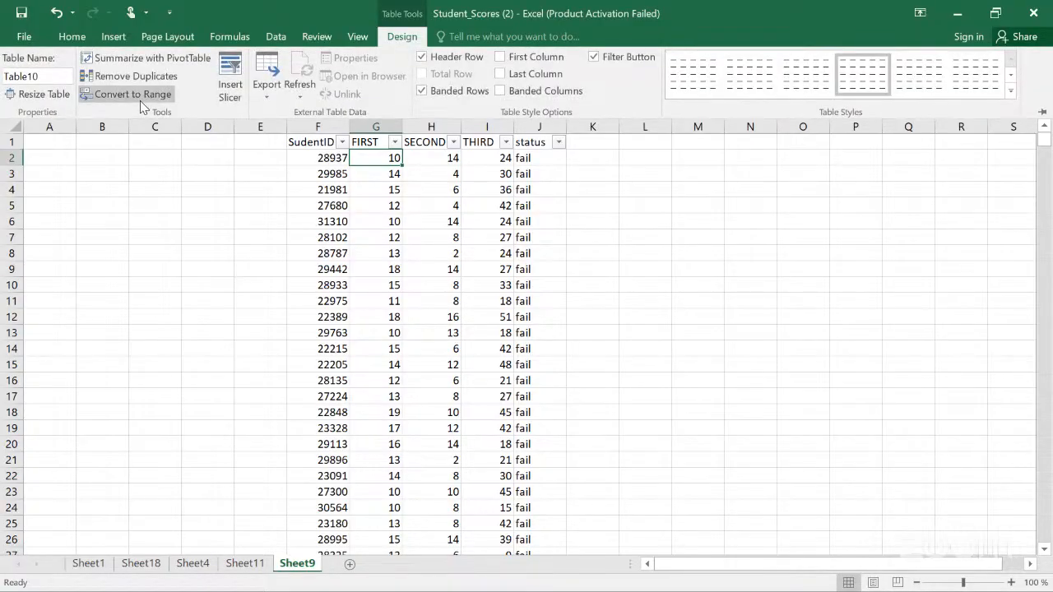
left_click(140, 94)
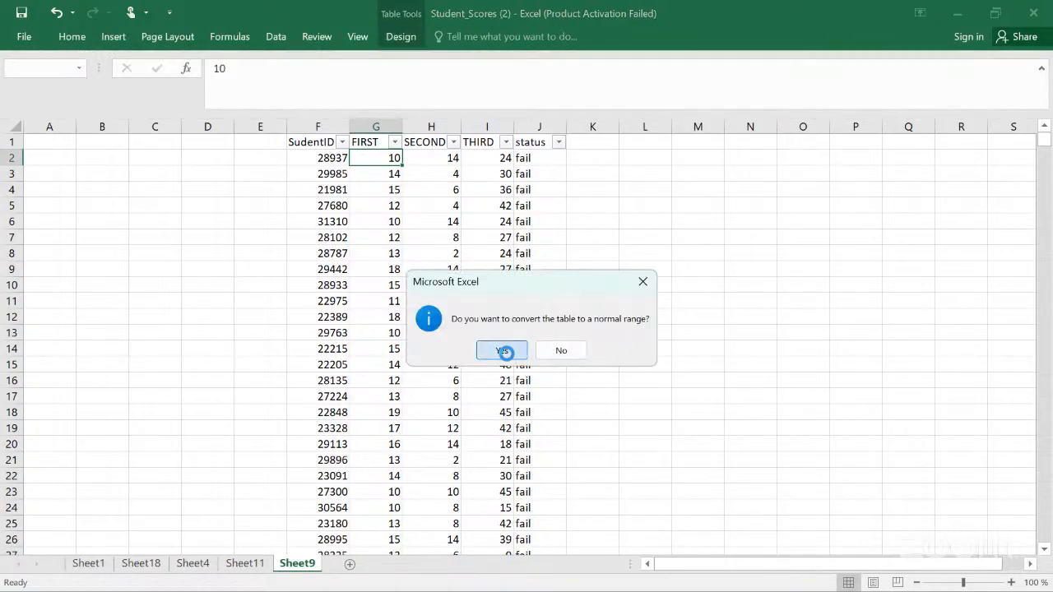
left_click(505, 352)
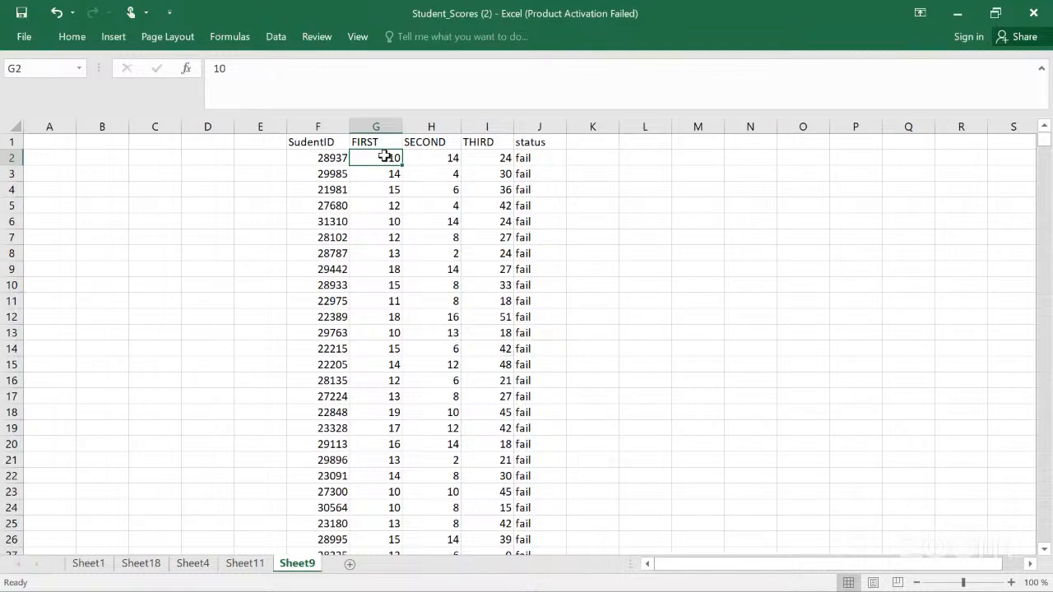
Step: Copy the FIRST, SECOND and THIRD scores in G2:I15
key("shift+Right")
key("shift+Right")
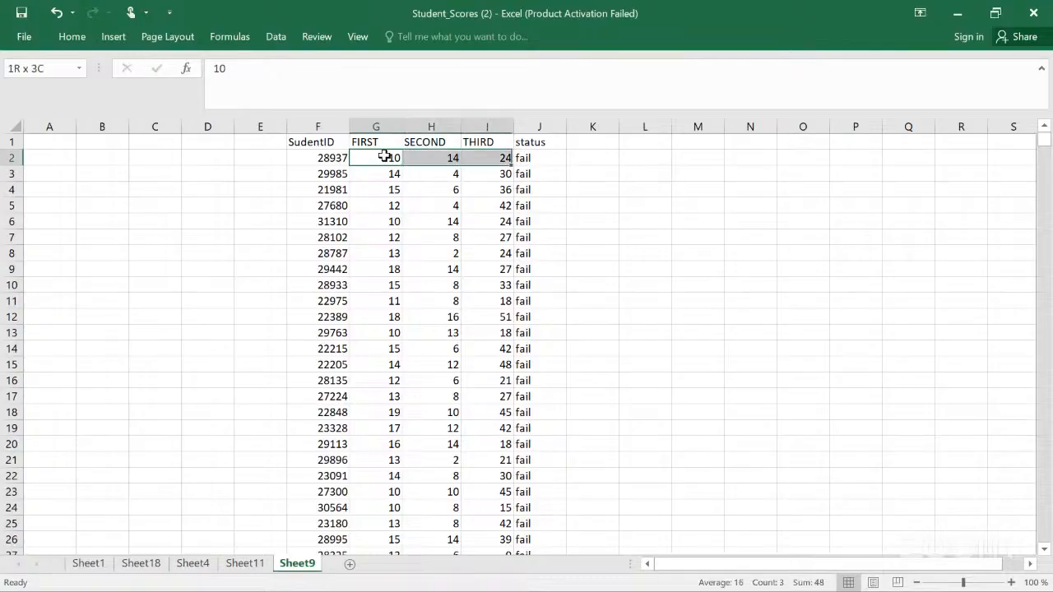
key("shift+Down")
key("shift+Down")
key("shift+Down")
key("shift+Down")
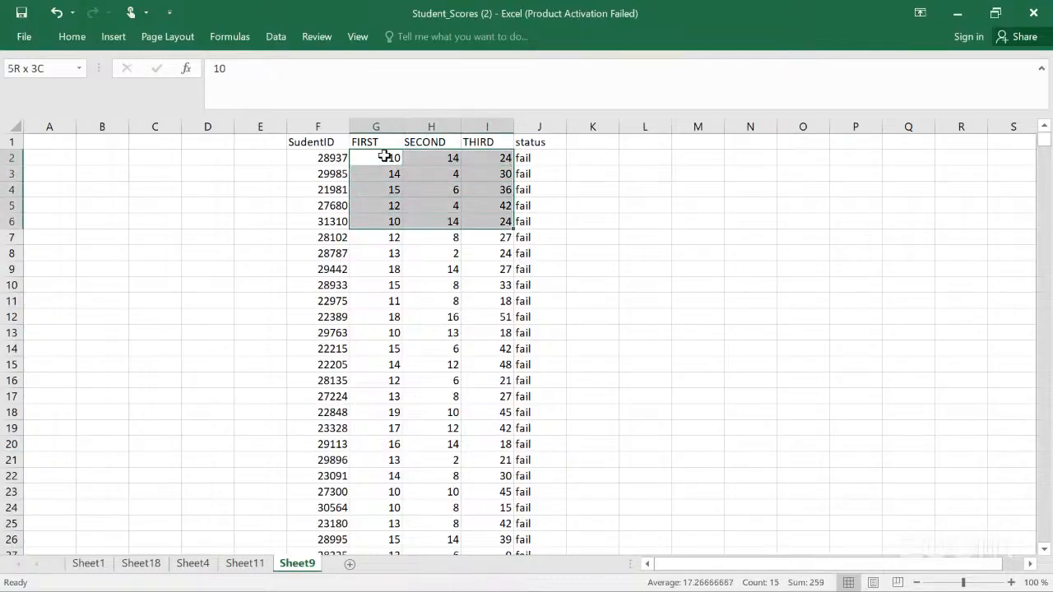
key("shift+Down")
key("shift+Down")
key("shift+Down")
key("shift+Down")
key("shift+Down")
key("shift+Down")
key("shift+Down")
key("shift+Down")
key("shift+Down")
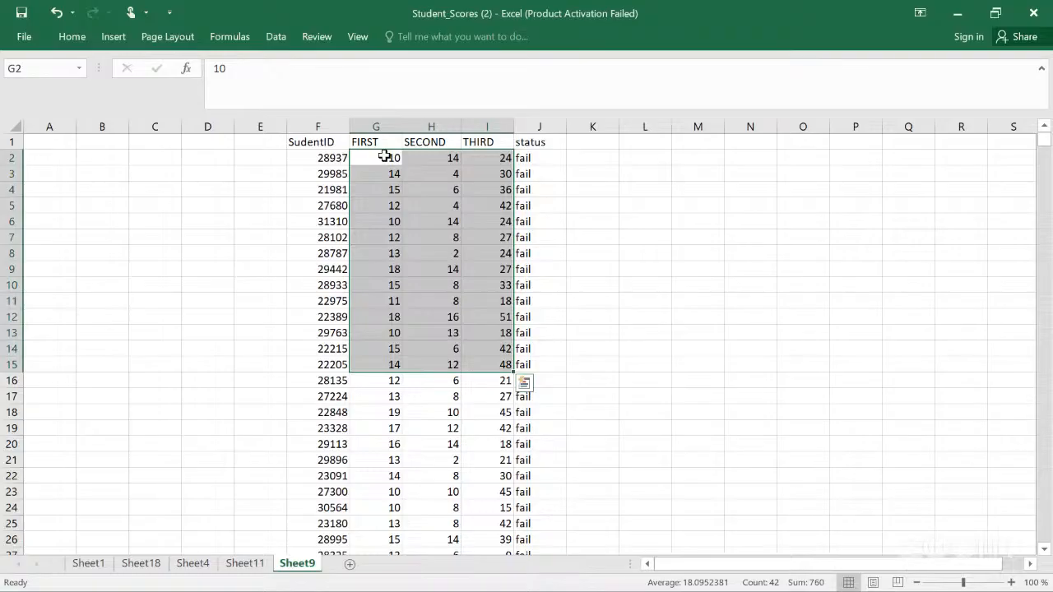
key("ctrl+c")
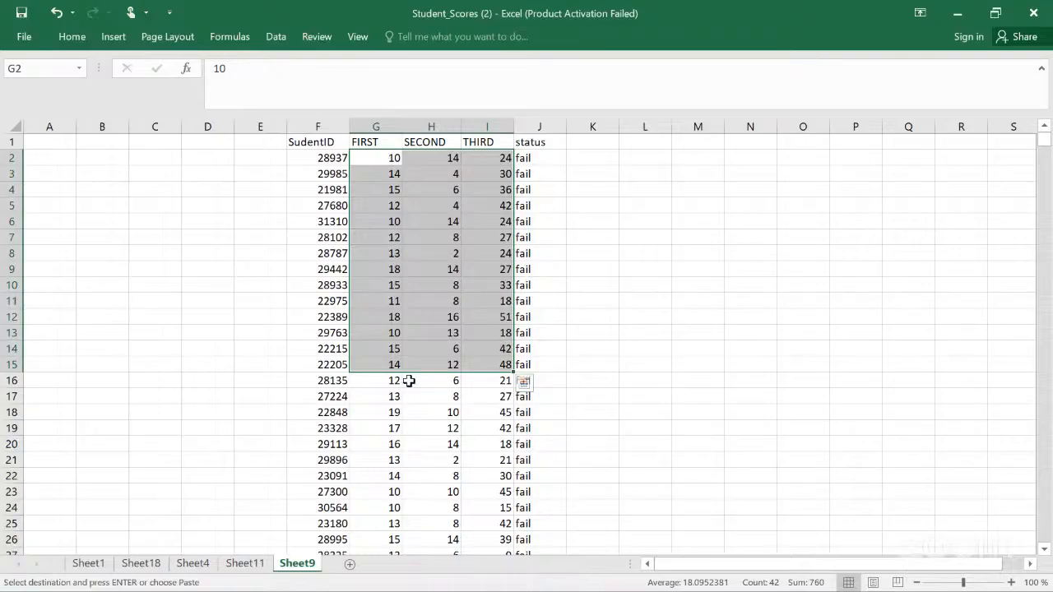
Step: Paste the copied scores starting at cell N2
scroll(409, 381, "right", 5)
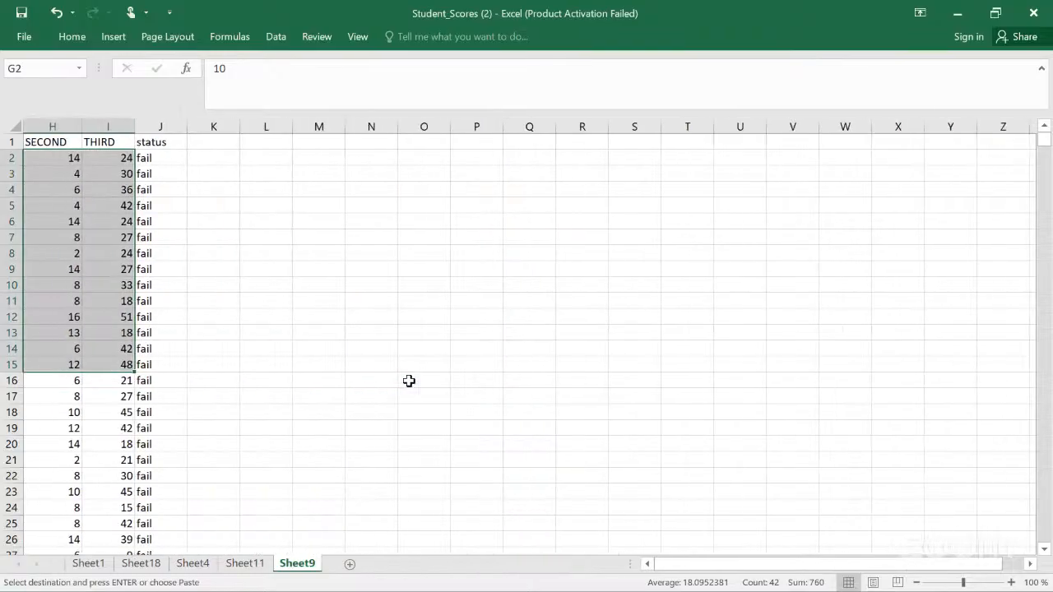
left_click(365, 174)
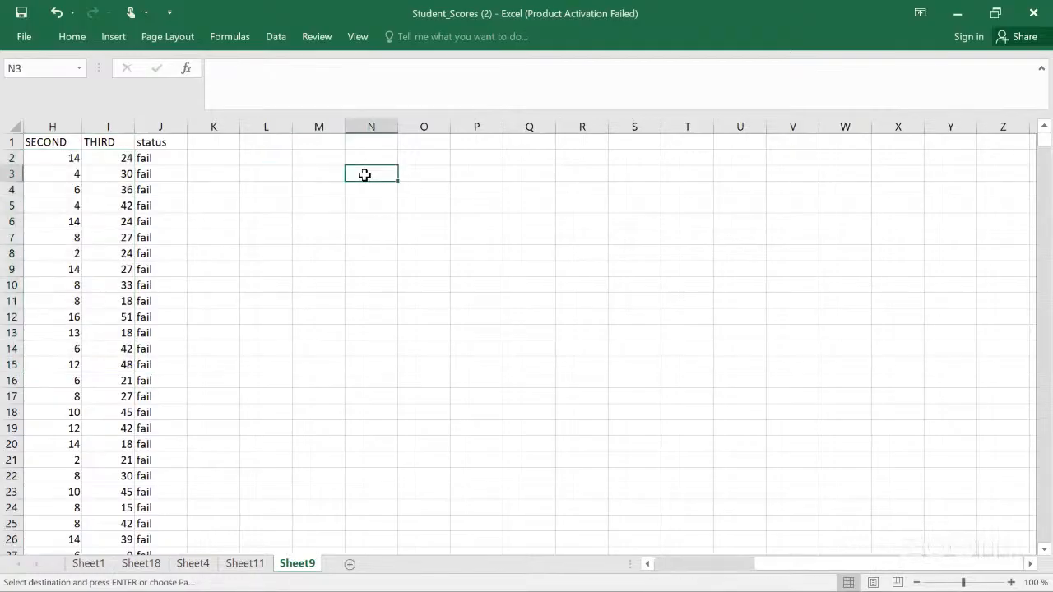
left_click(368, 160)
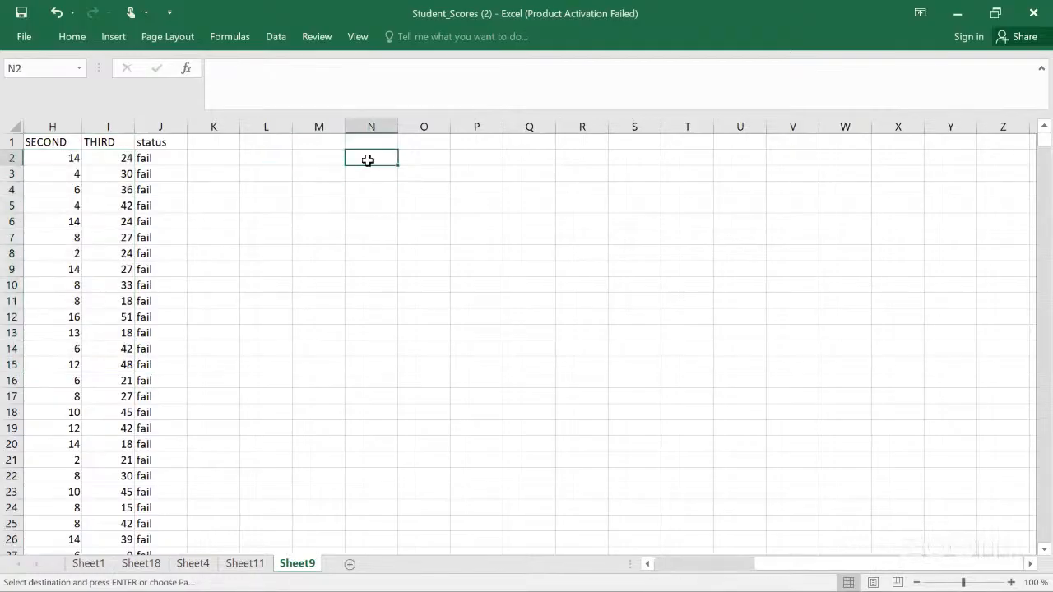
key("ctrl+v")
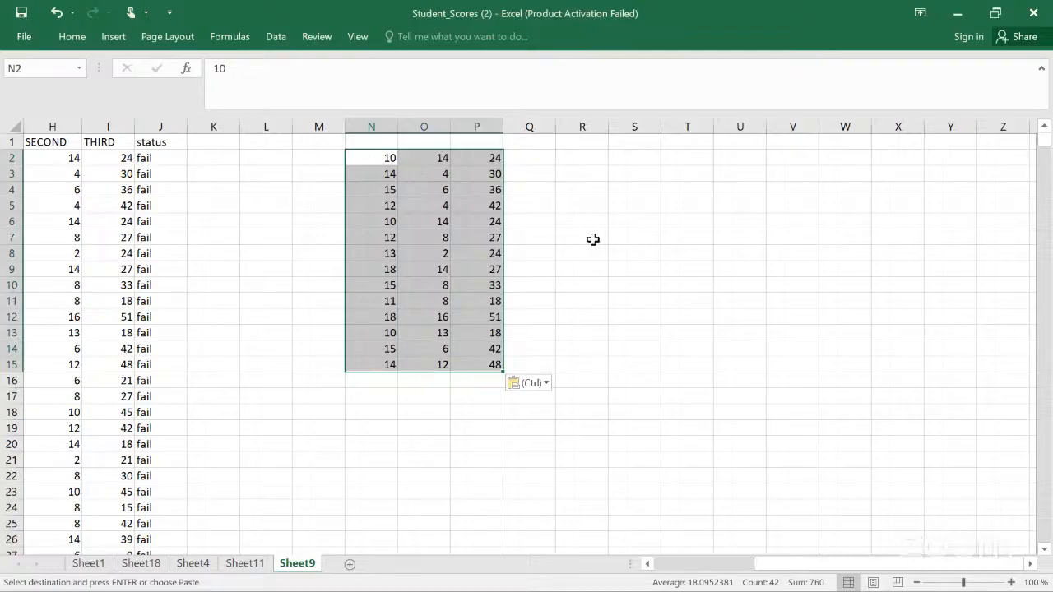
Step: Format the pasted N2:P15 range as a table without headers
key("ctrl+t")
left_click(773, 303)
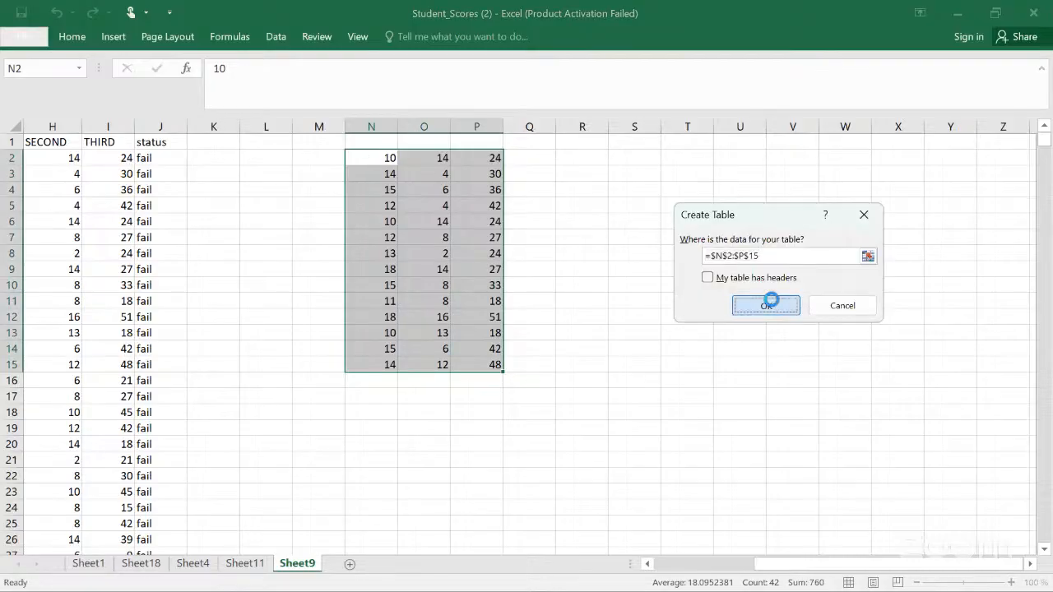
left_click(549, 158)
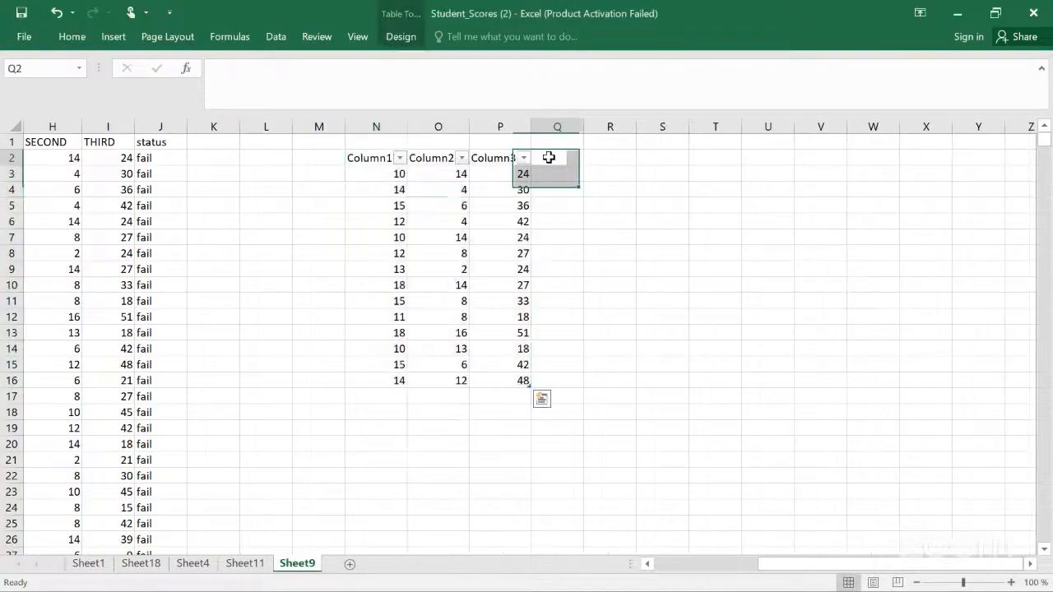
Step: Rename the table's first header Column1 to score1
left_click(363, 160)
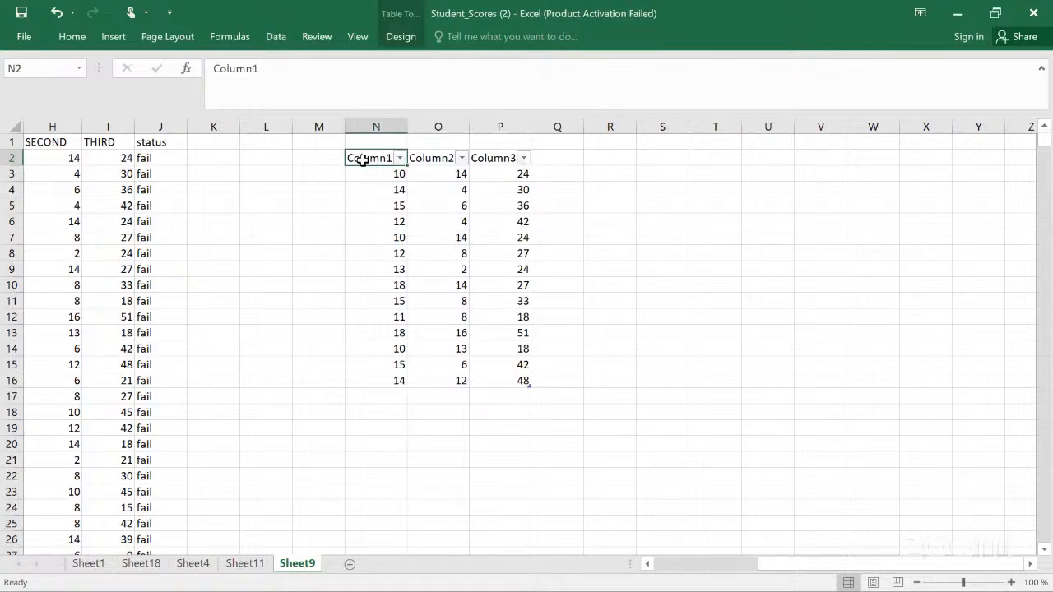
left_click(310, 79)
key("BackSpace")
key("BackSpace")
key("BackSpace")
key("BackSpace")
key("BackSpace")
key("BackSpace")
key("BackSpace")
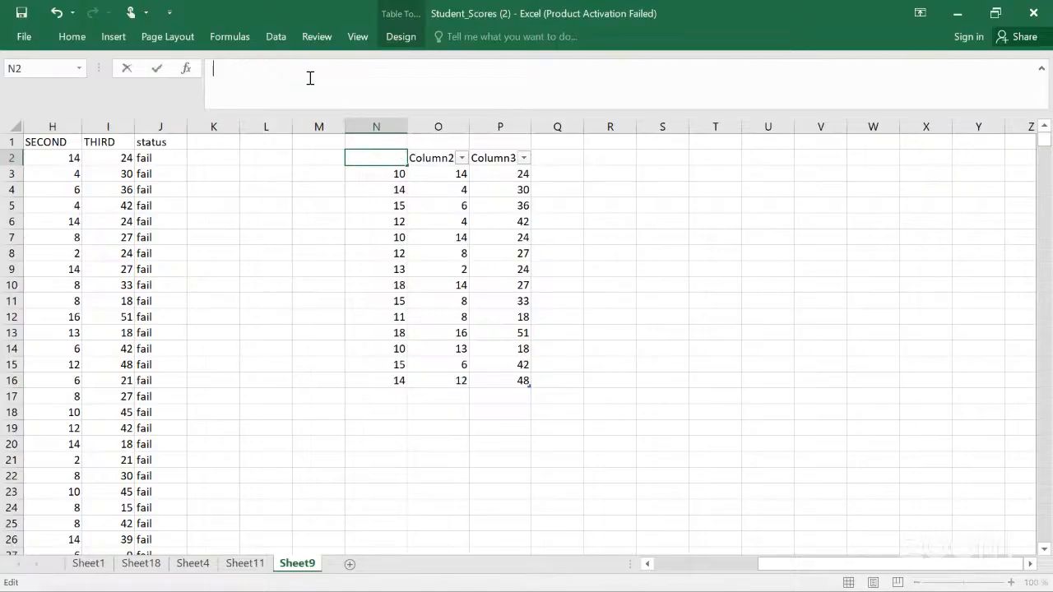
type("score1")
Step: Rename the table's second header Column2 to score2
left_click(438, 160)
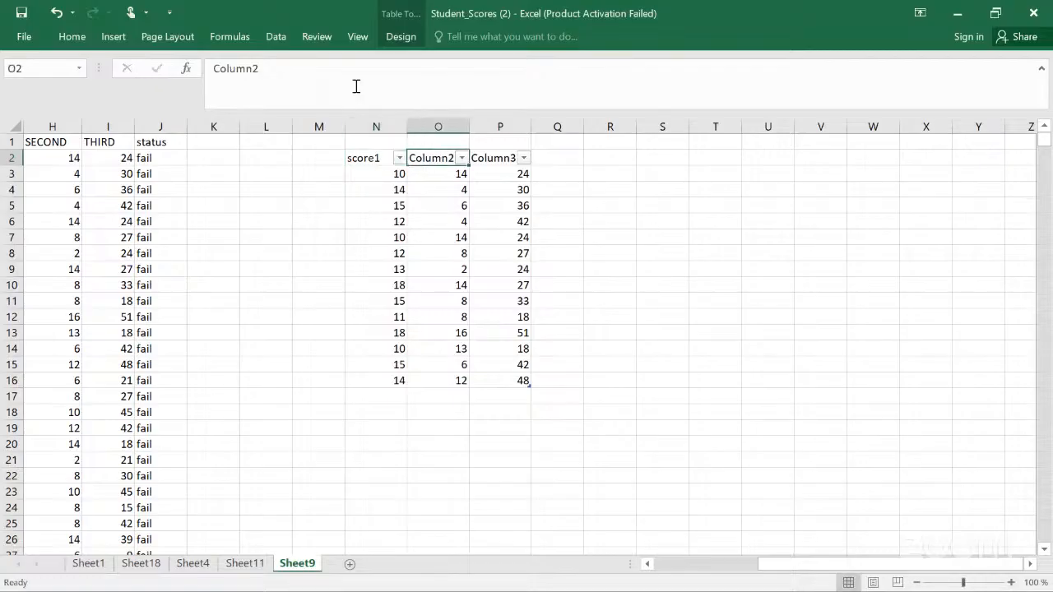
left_click(253, 70)
key("BackSpace")
key("BackSpace")
key("BackSpace")
key("BackSpace")
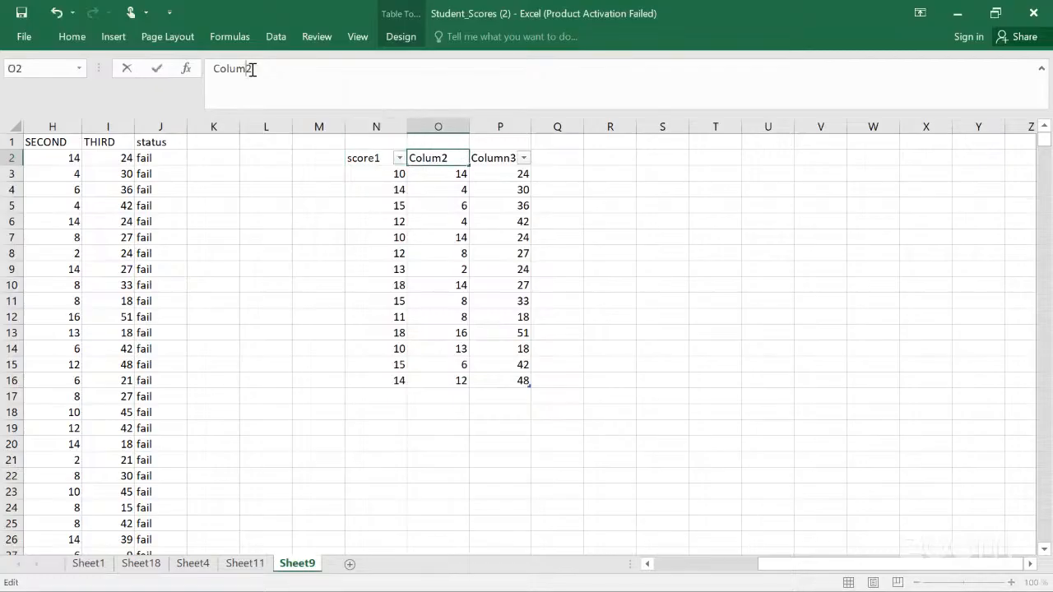
key("BackSpace")
key("BackSpace")
type("score")
left_click(488, 157)
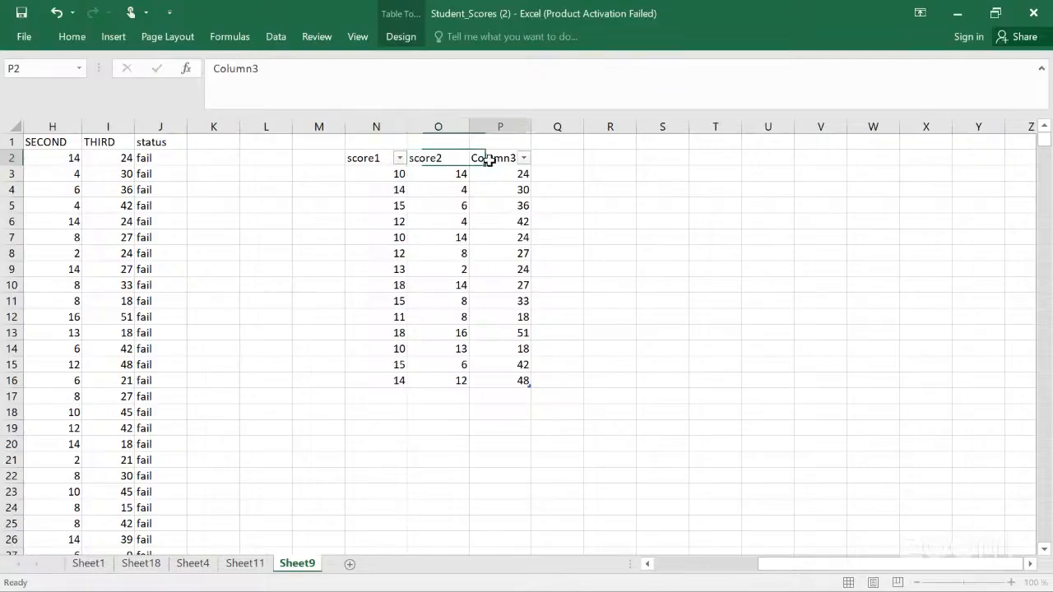
Step: Rename the table's third header Column3 to score3
left_click(254, 71)
key("BackSpace")
key("BackSpace")
key("BackSpace")
key("BackSpace")
key("BackSpace")
key("BackSpace")
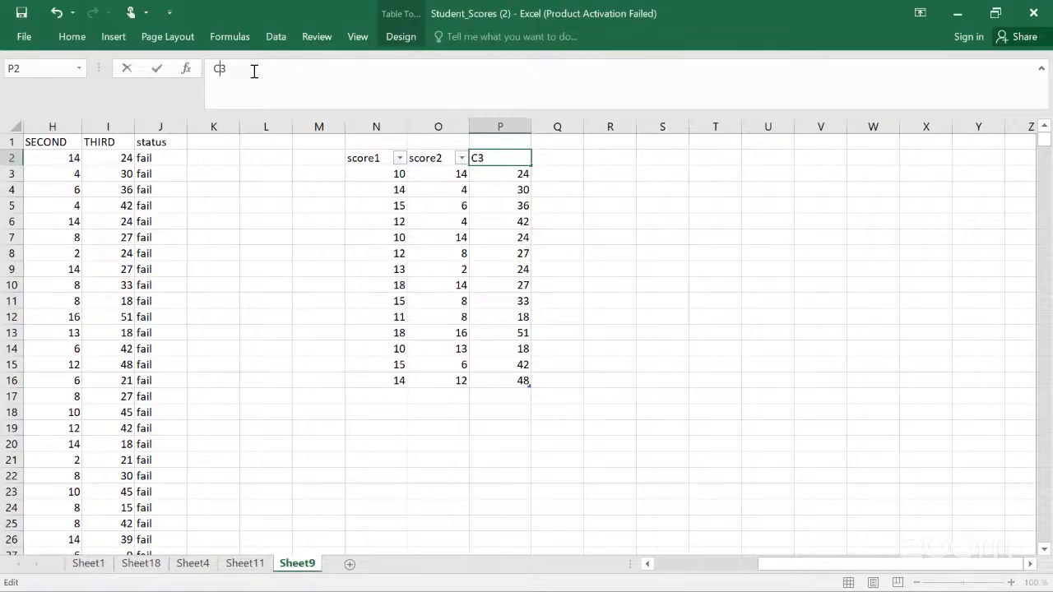
type("score")
left_click(575, 219)
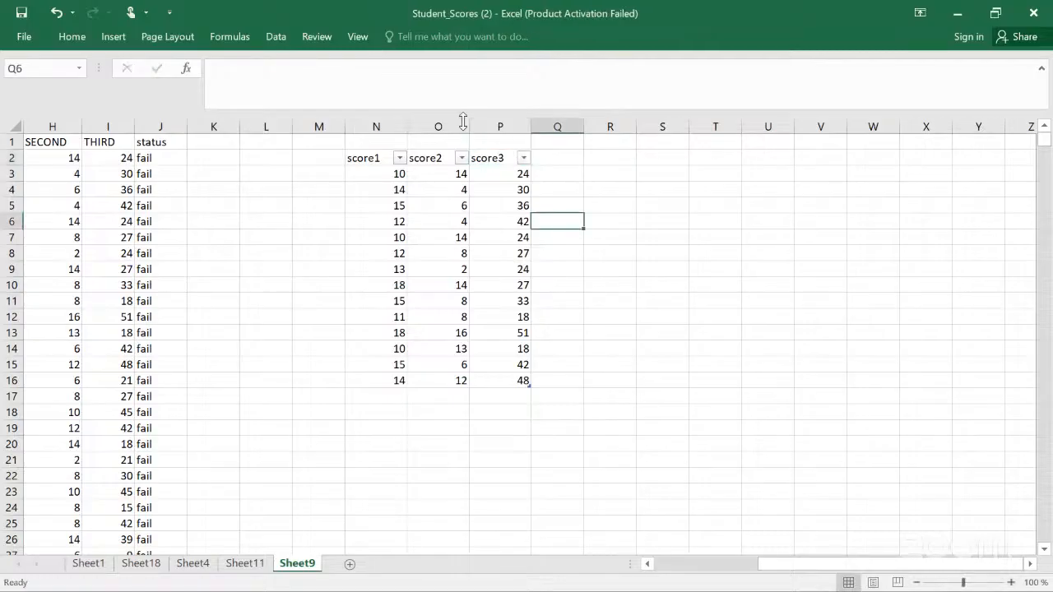
Step: Turn the score table's Total Row option on and back off
left_click(372, 159)
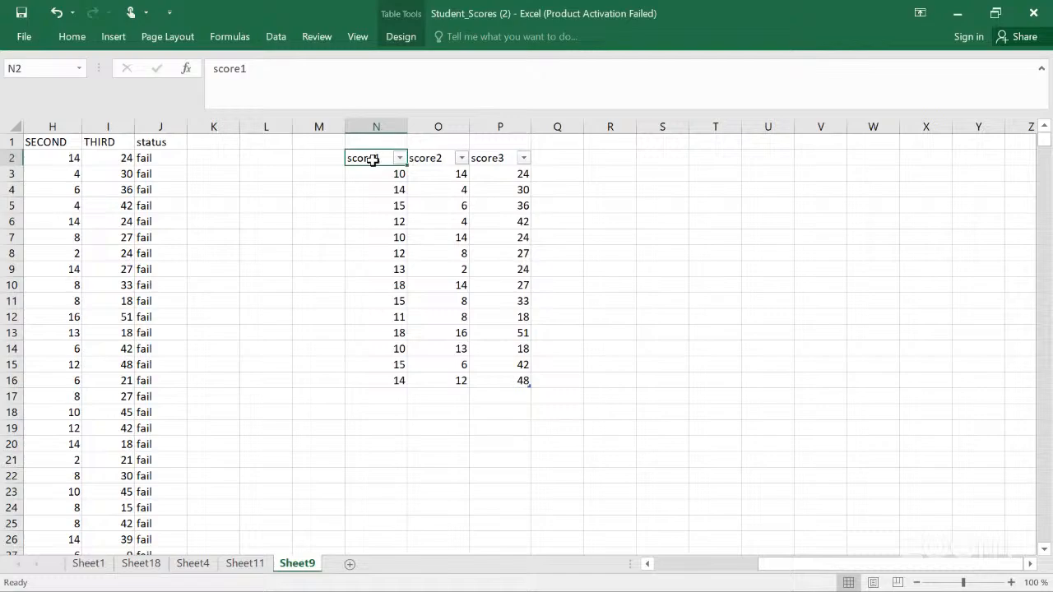
left_click(402, 38)
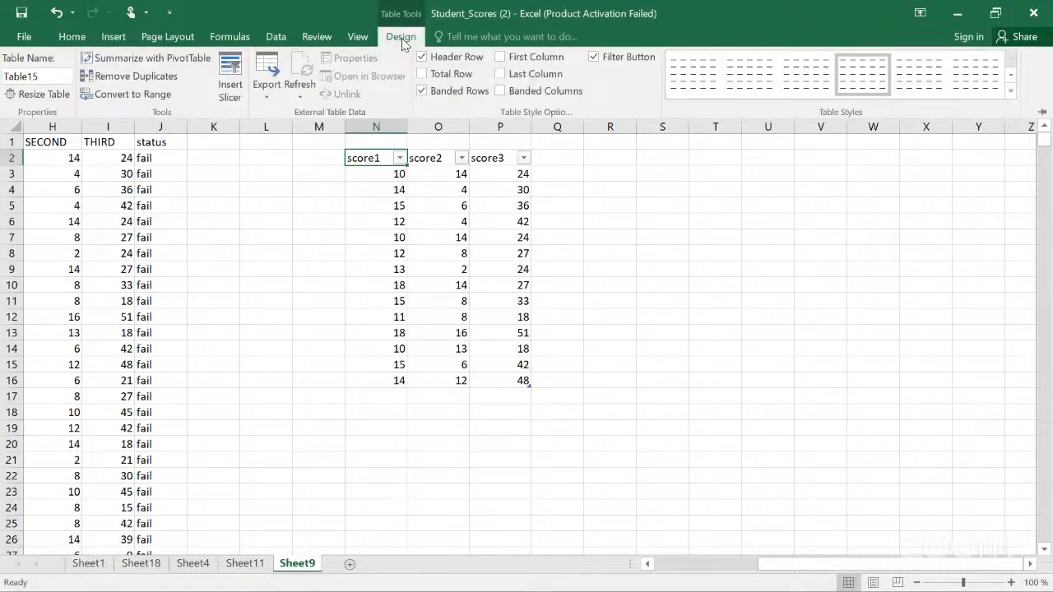
left_click(423, 74)
left_click(422, 73)
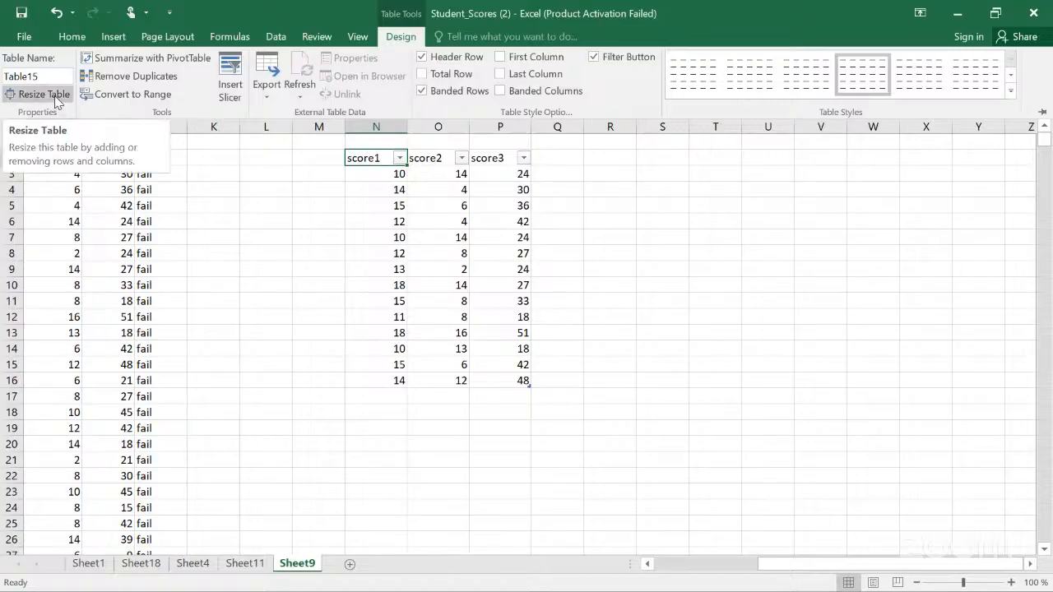
key("Escape")
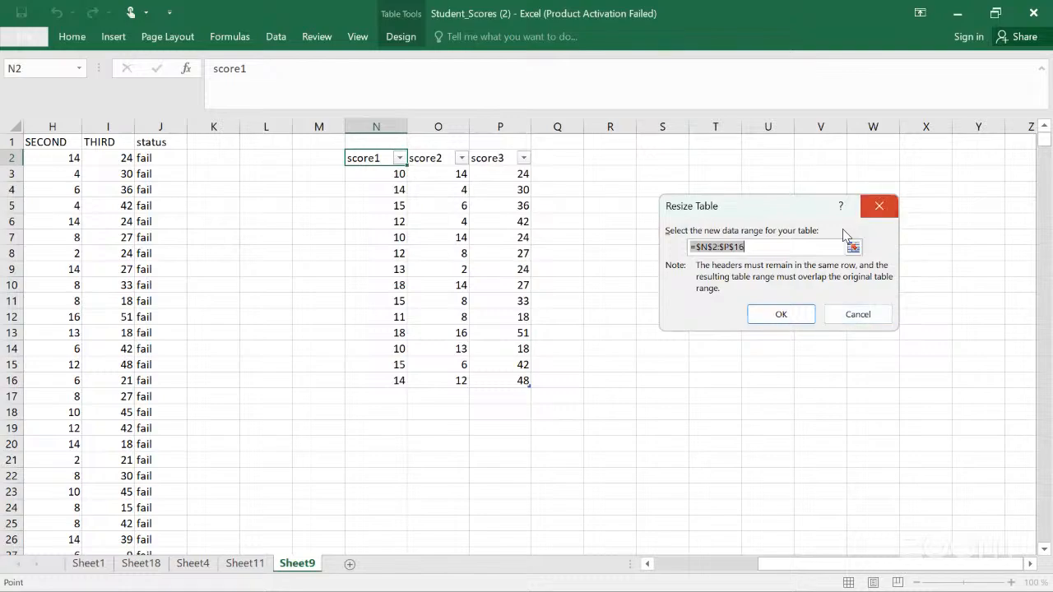
left_click(879, 207)
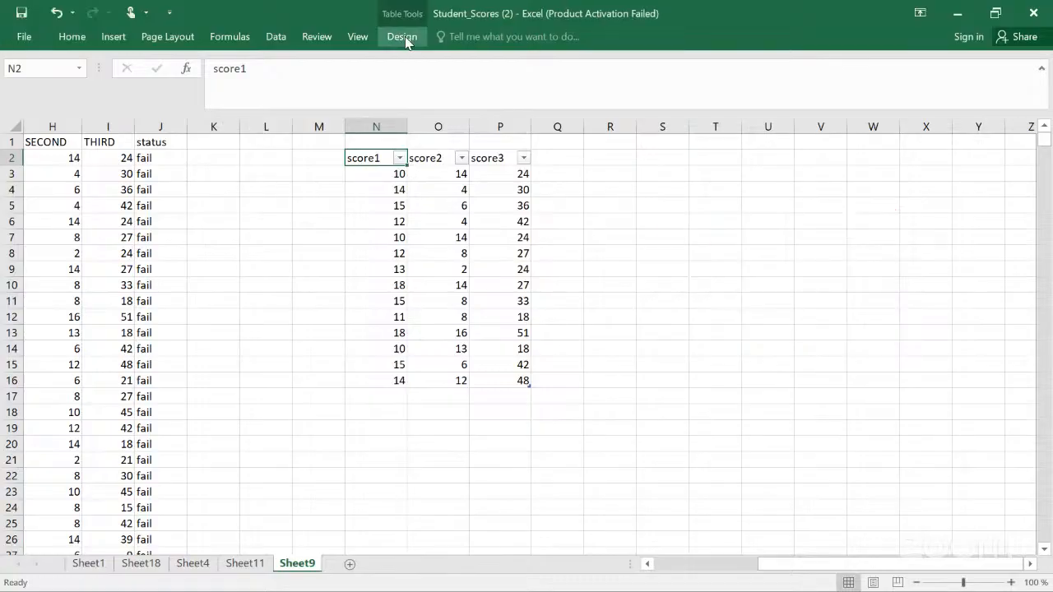
left_click(406, 41)
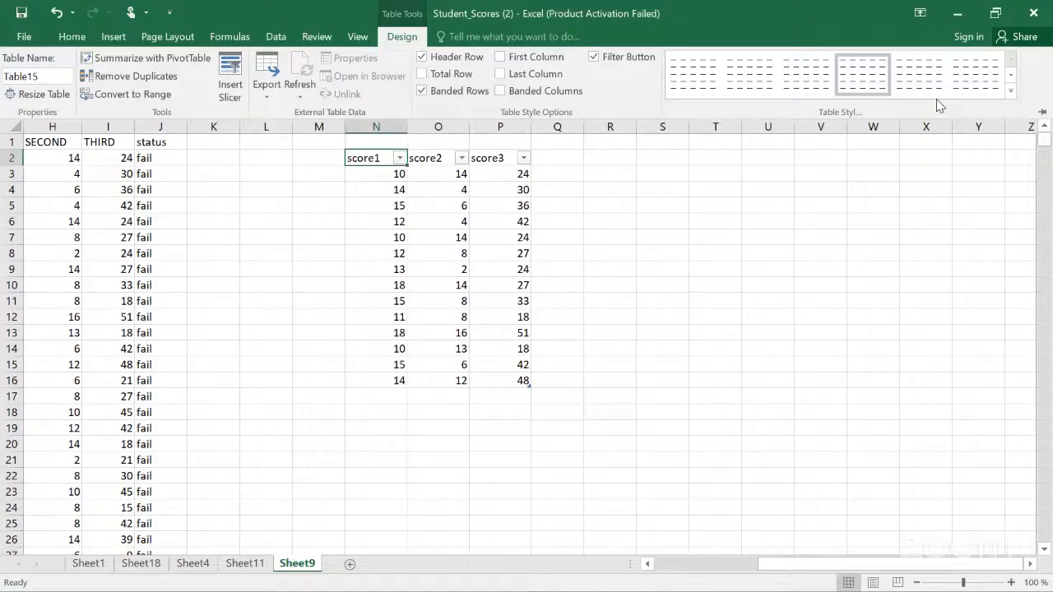
key("Escape")
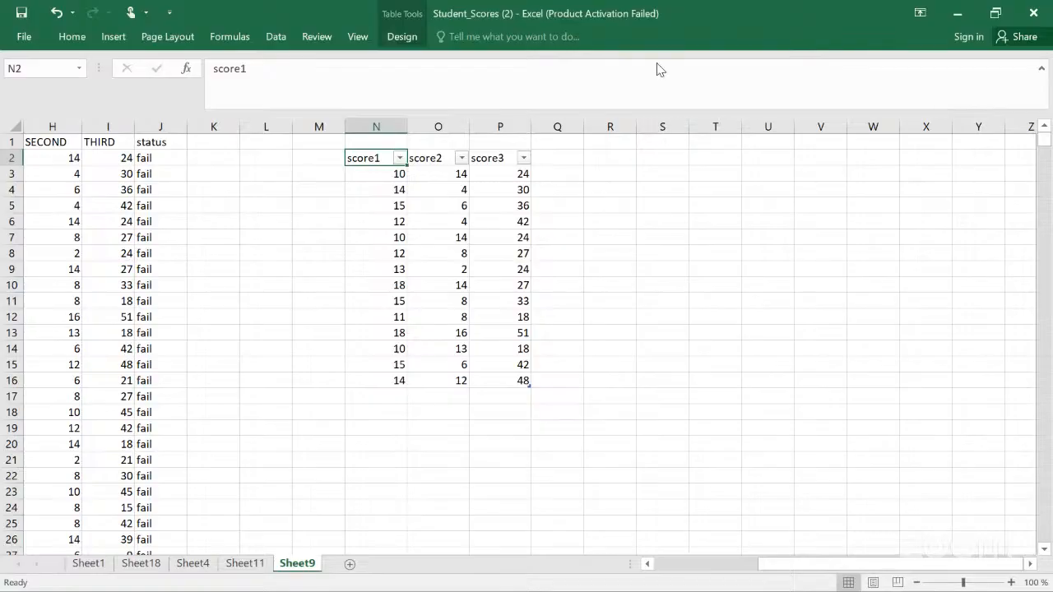
Step: Apply the black Medium table style to the score table
left_click(402, 38)
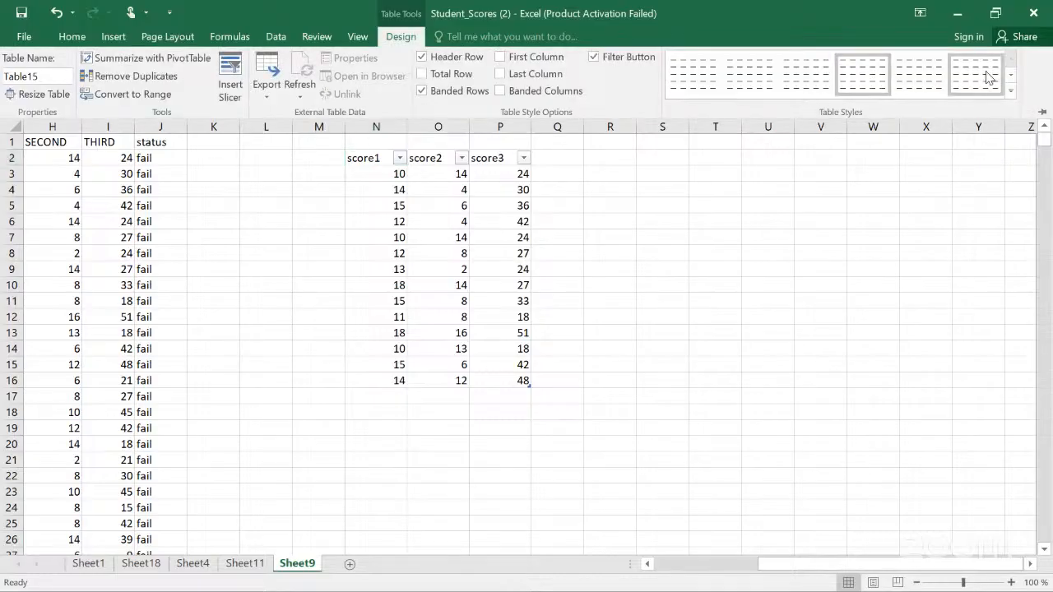
left_click(927, 71)
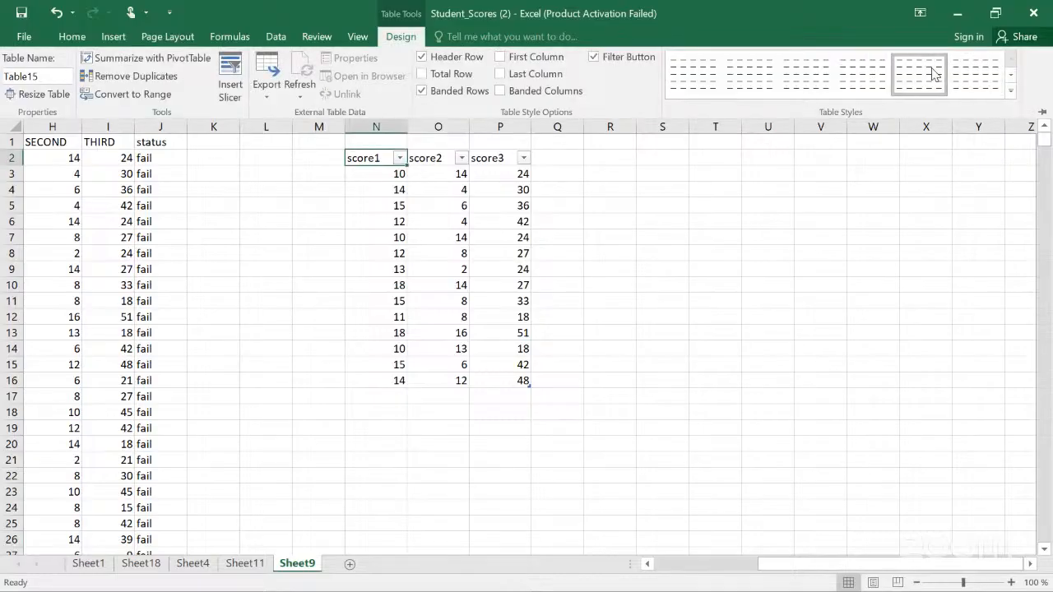
left_click(1010, 90)
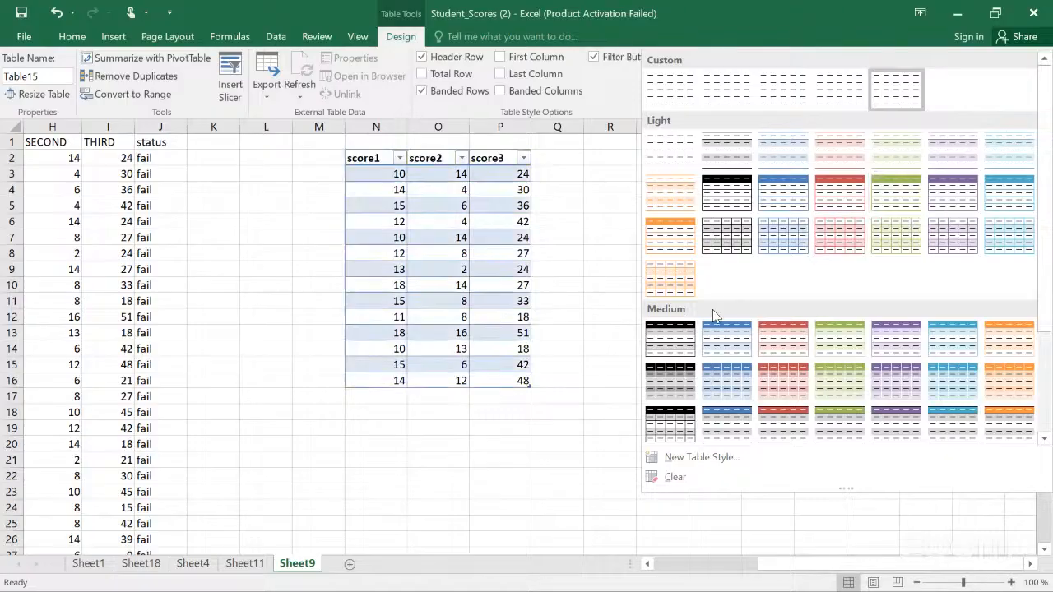
left_click(675, 344)
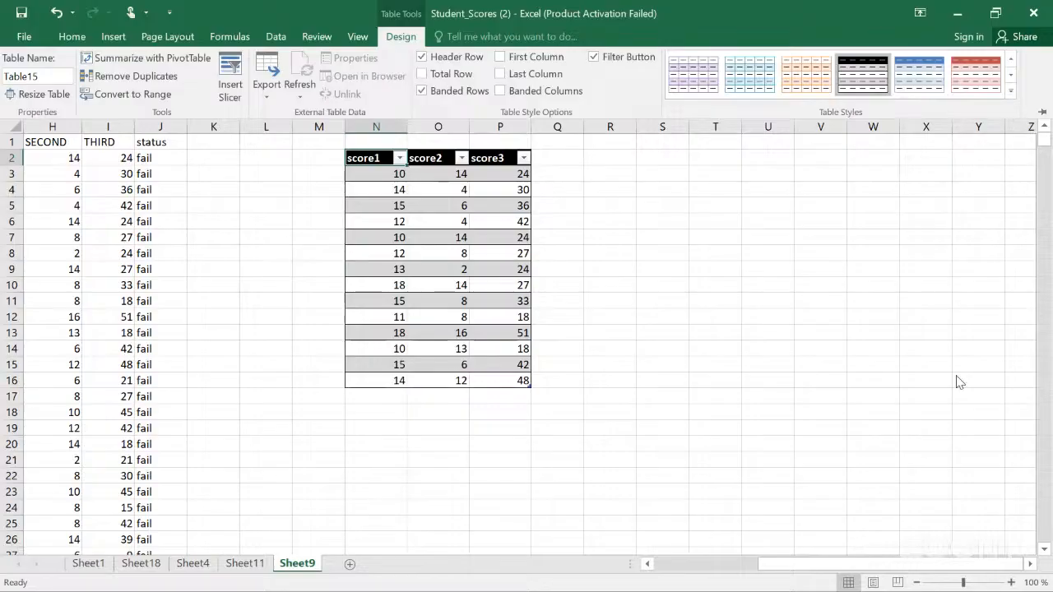
double_click(391, 35)
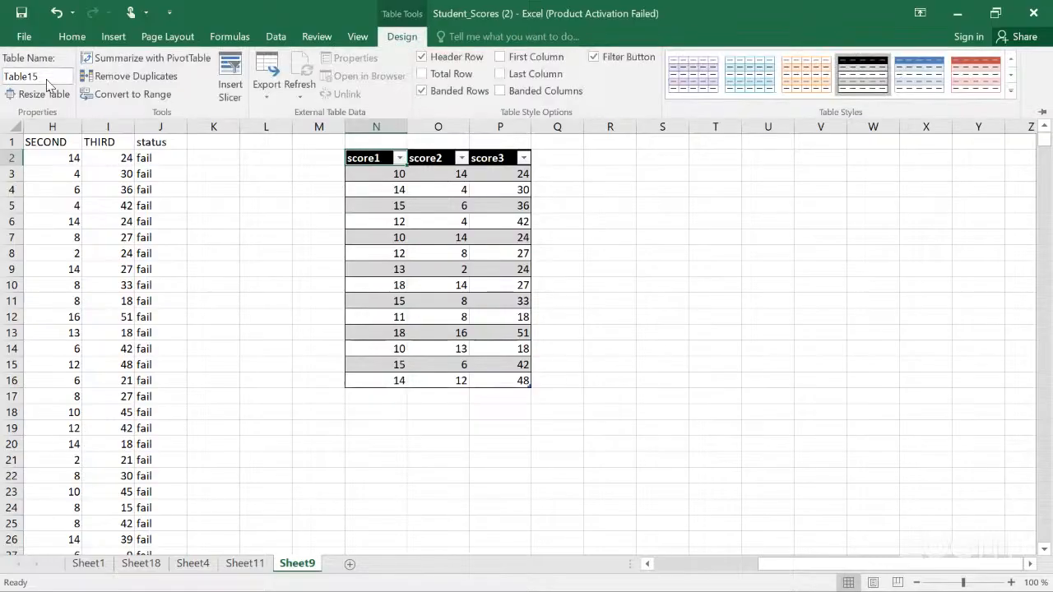
left_click(54, 94)
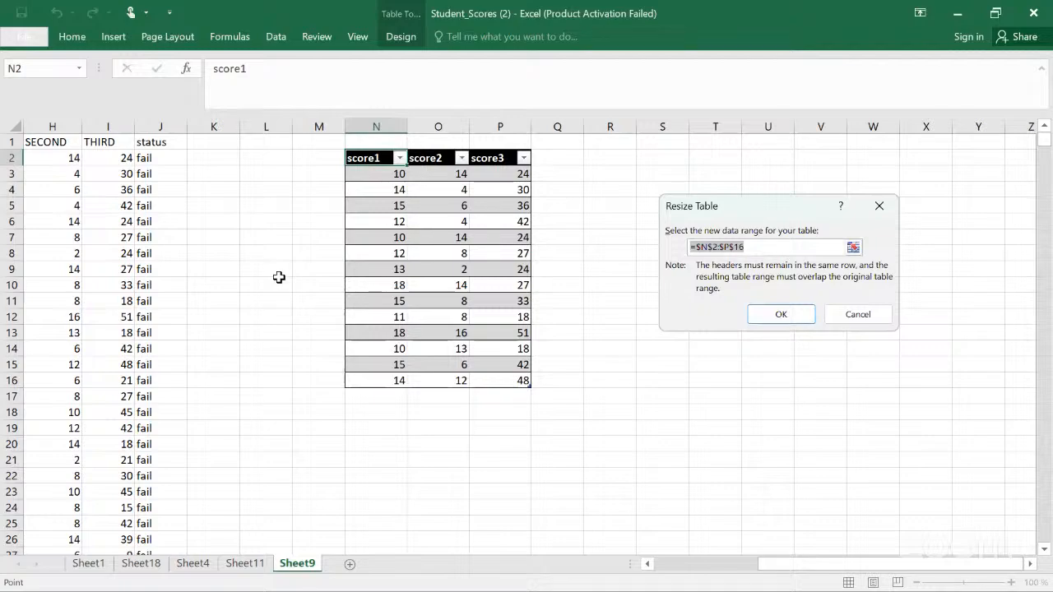
left_click(531, 385)
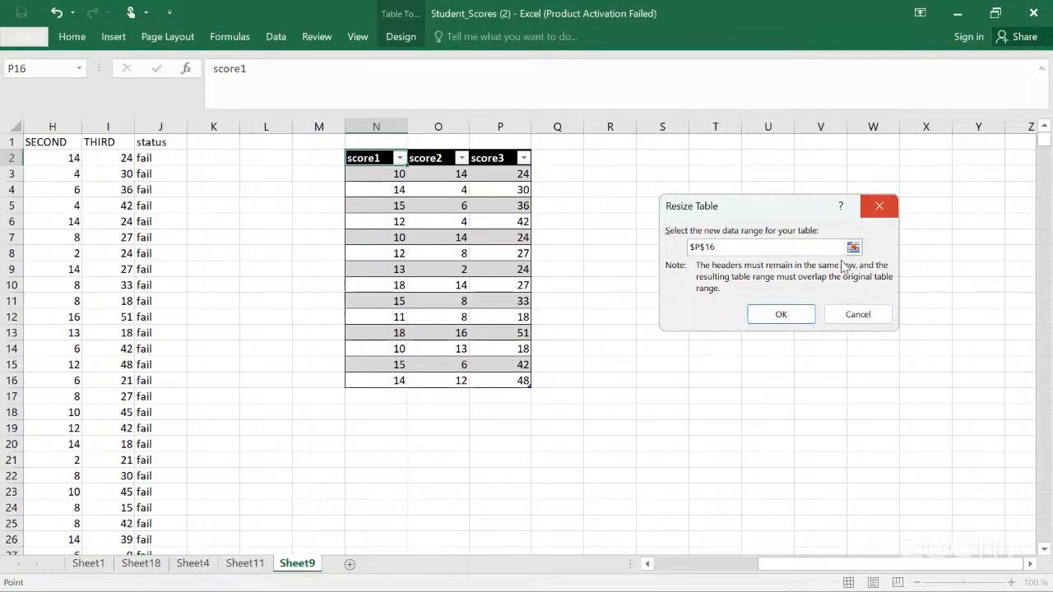
key("Escape")
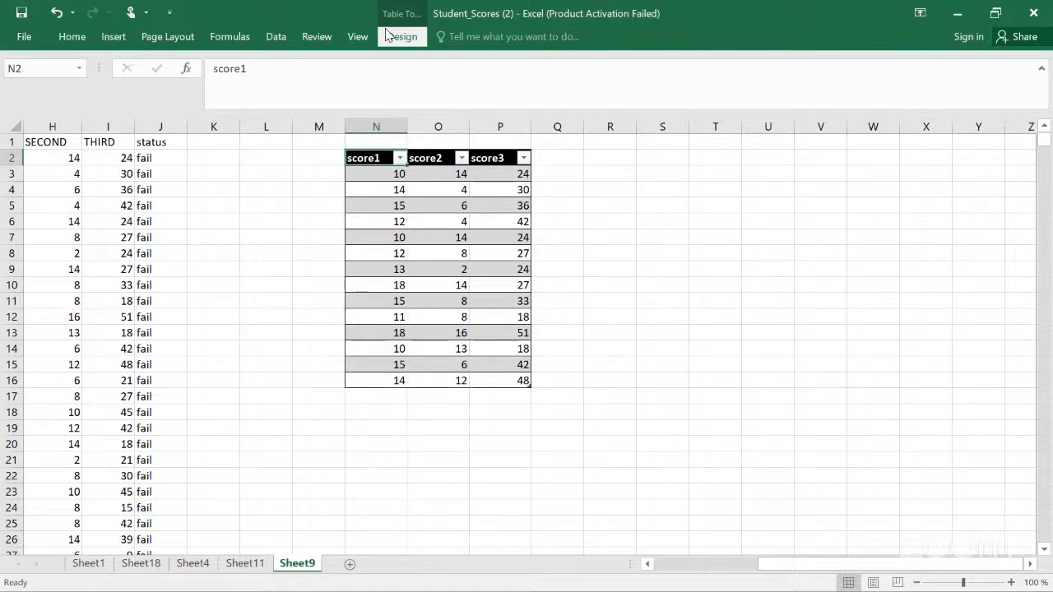
left_click(387, 35)
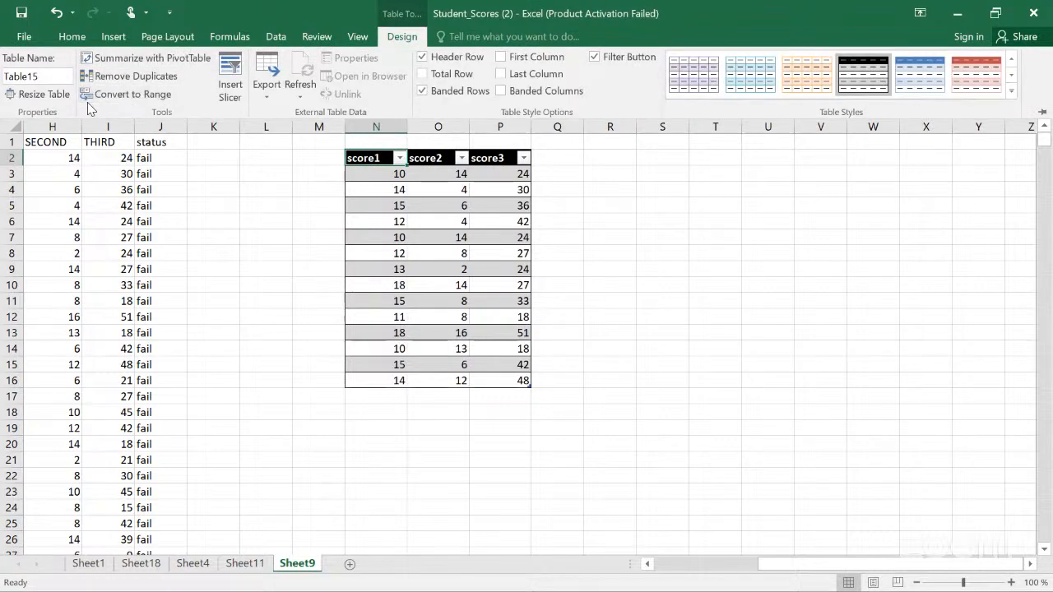
left_click(57, 94)
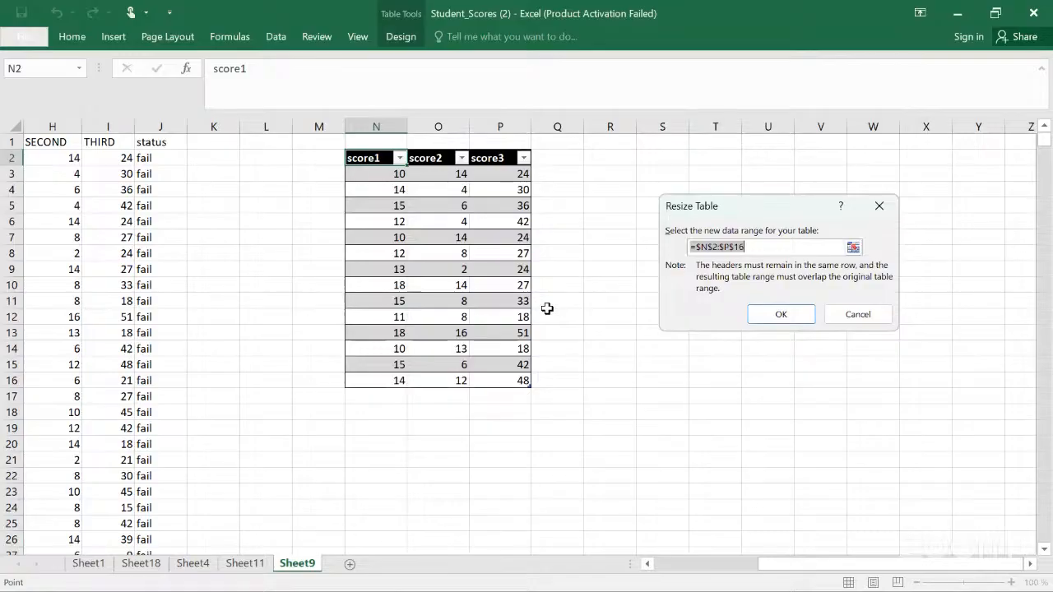
left_click(382, 173)
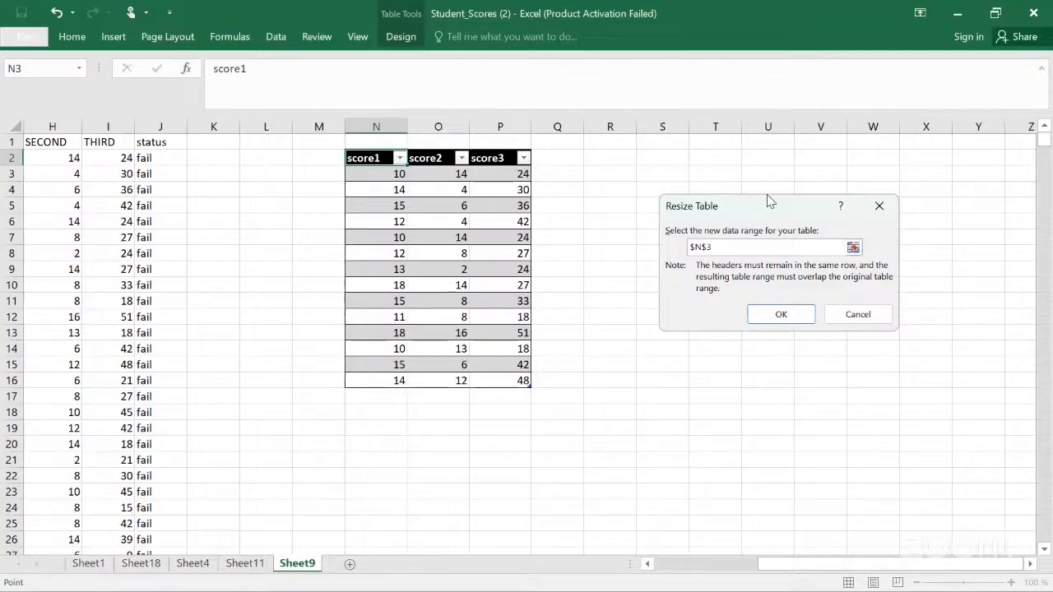
key("Escape")
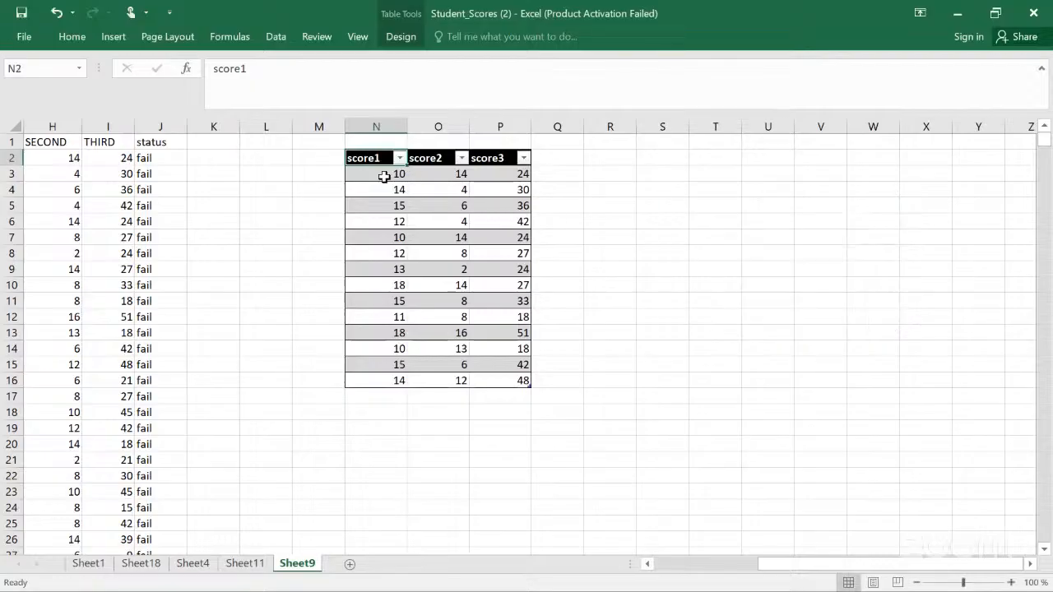
left_click(383, 176)
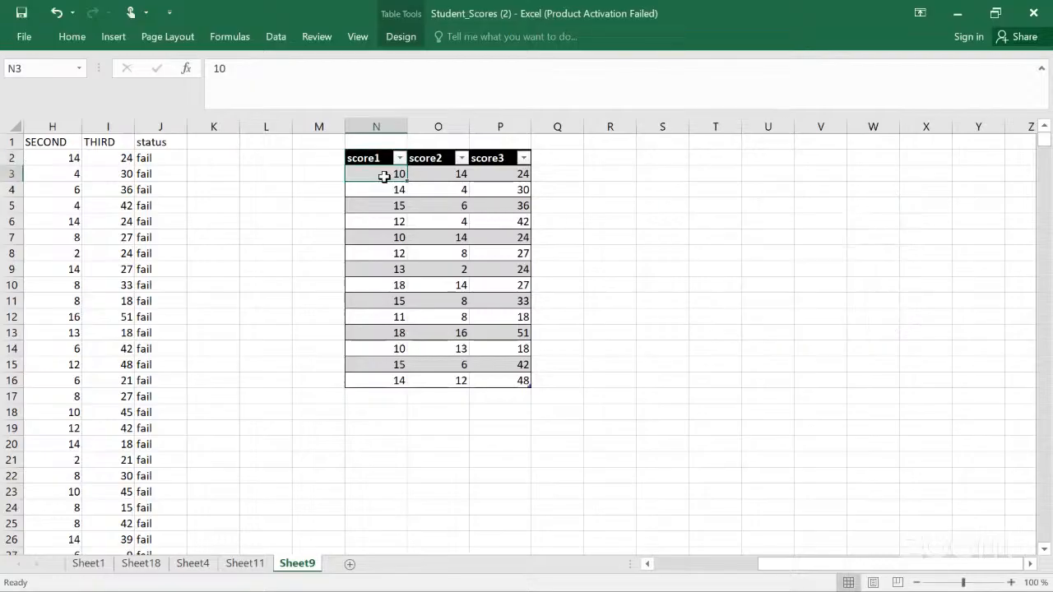
Step: Resize the score table to the range N2:T12 with the Resize Table dialog
left_click(404, 36)
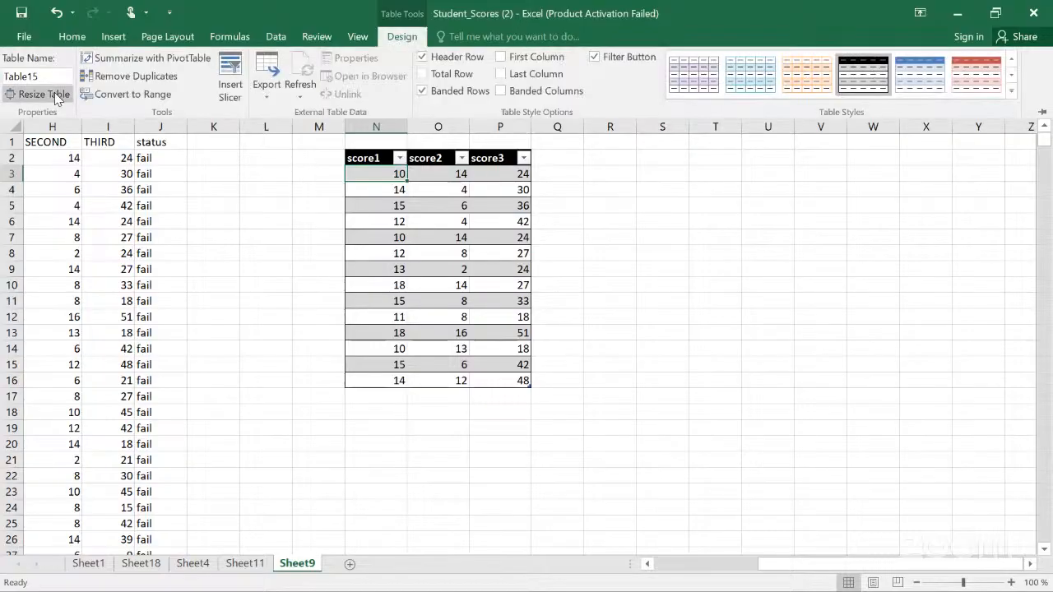
left_click(56, 95)
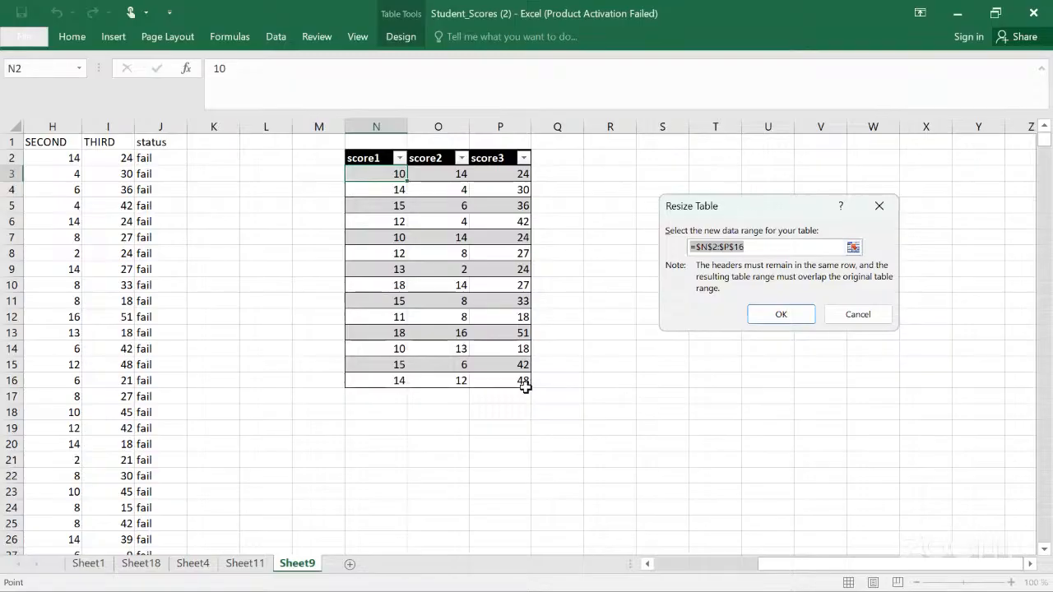
scroll(525, 386, "down", 1)
scroll(525, 386, "up", 1)
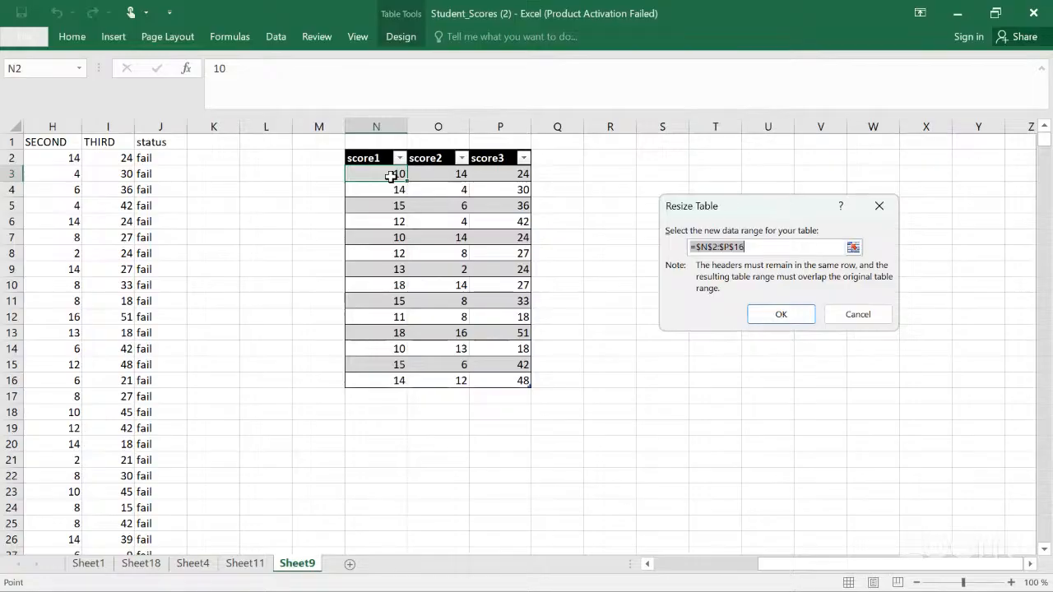
key("shift+Right")
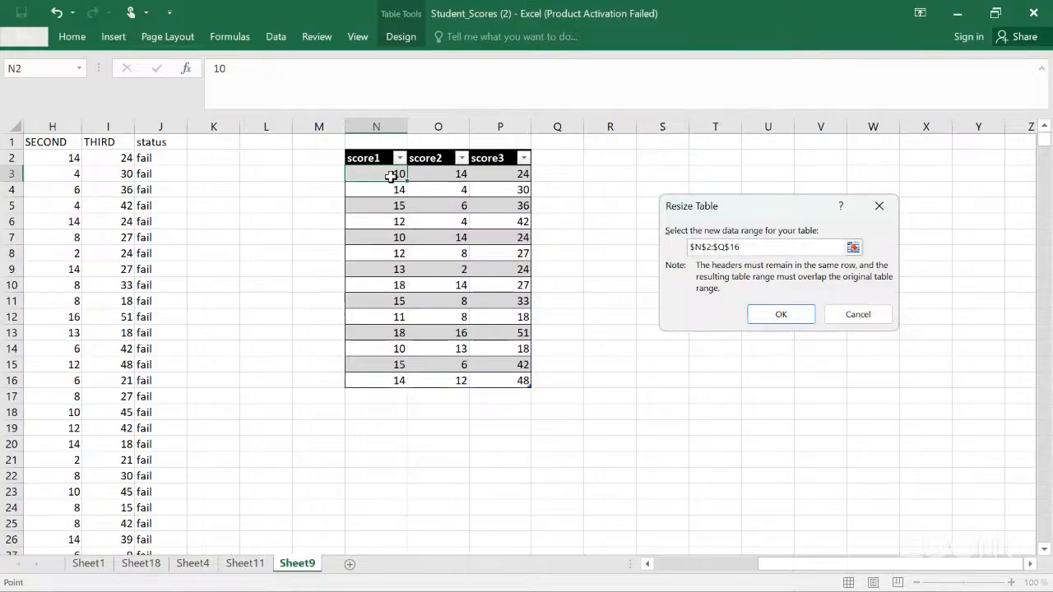
key("shift+Right")
key("shift+Right")
key("shift+Down")
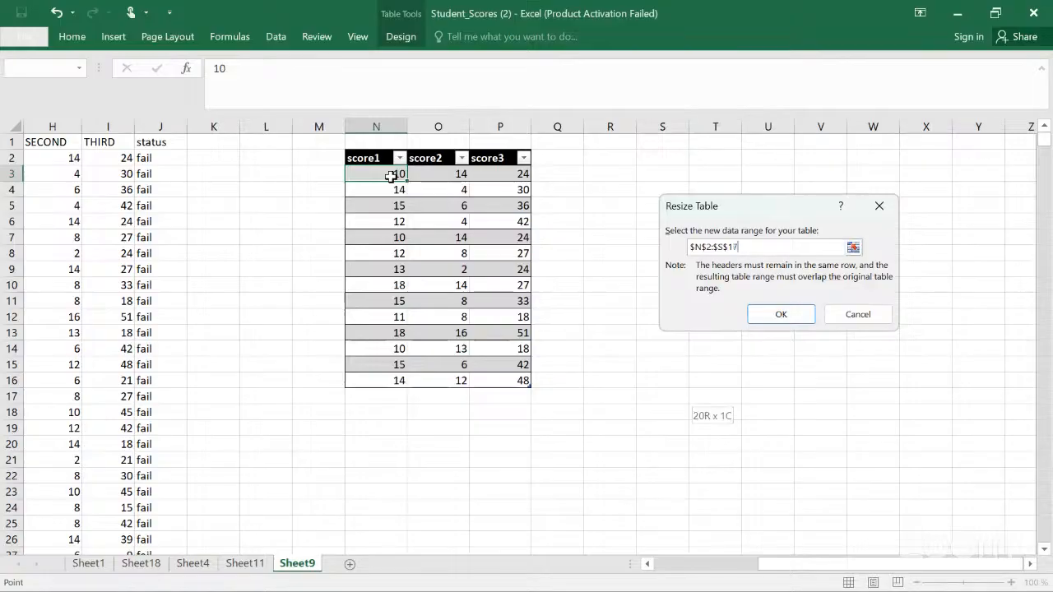
key("shift+Down")
key("shift+Up")
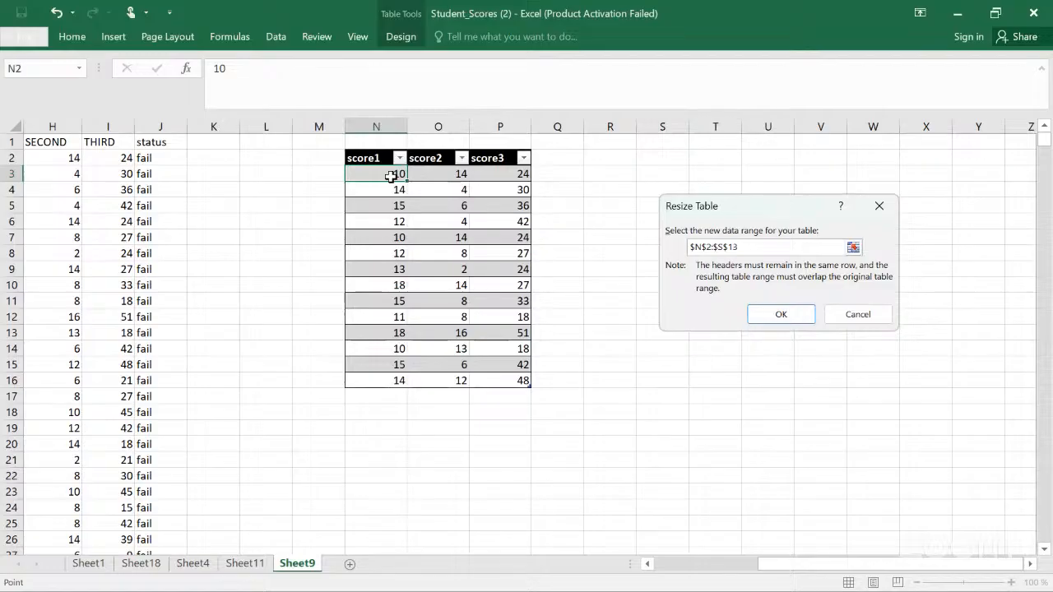
key("shift+Up")
key("shift+Up")
key("shift+Right")
key("shift+Down")
left_click(780, 316)
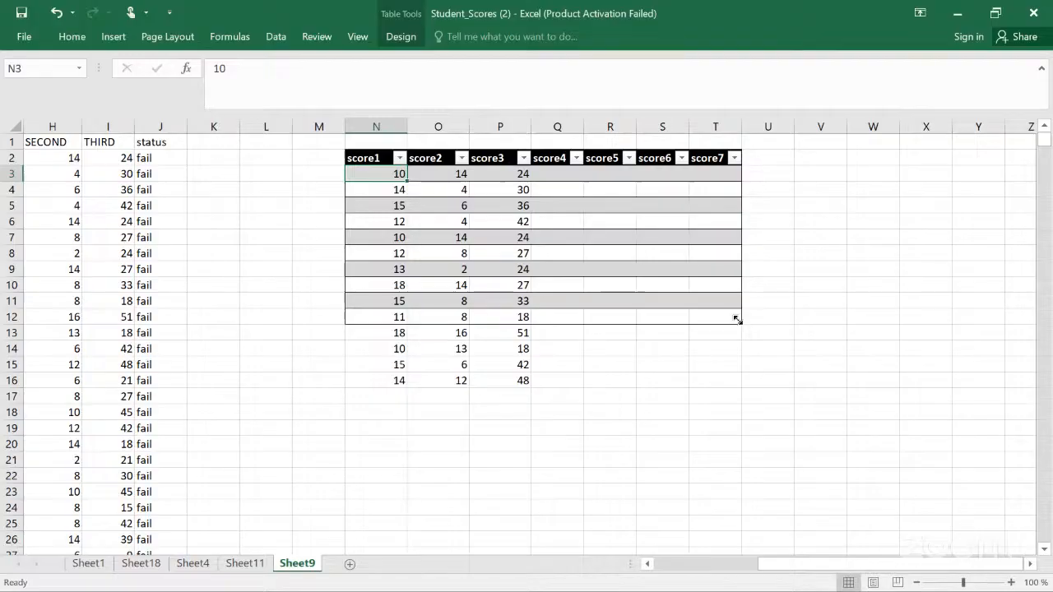
Step: Shrink the score table with its resize handle to the range N2:P11
left_click_drag(738, 320, 545, 315)
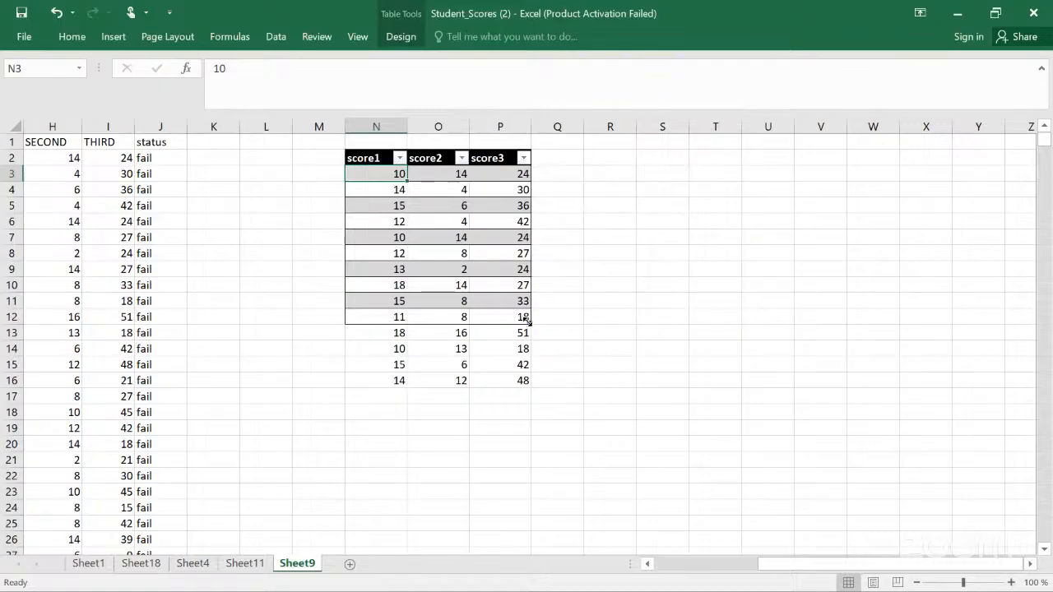
left_click_drag(527, 320, 527, 360)
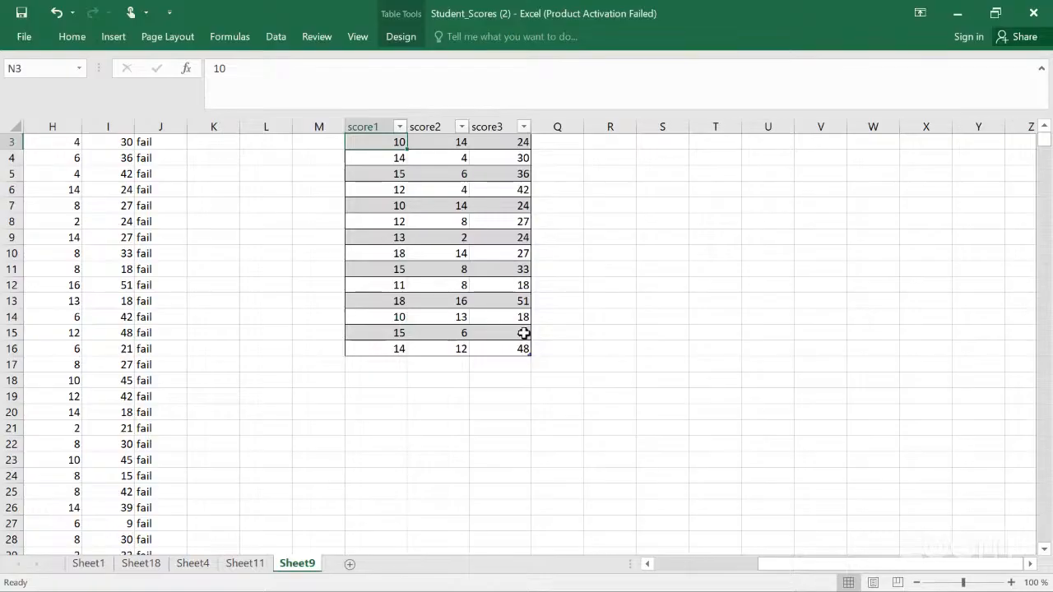
left_click_drag(531, 360, 514, 280)
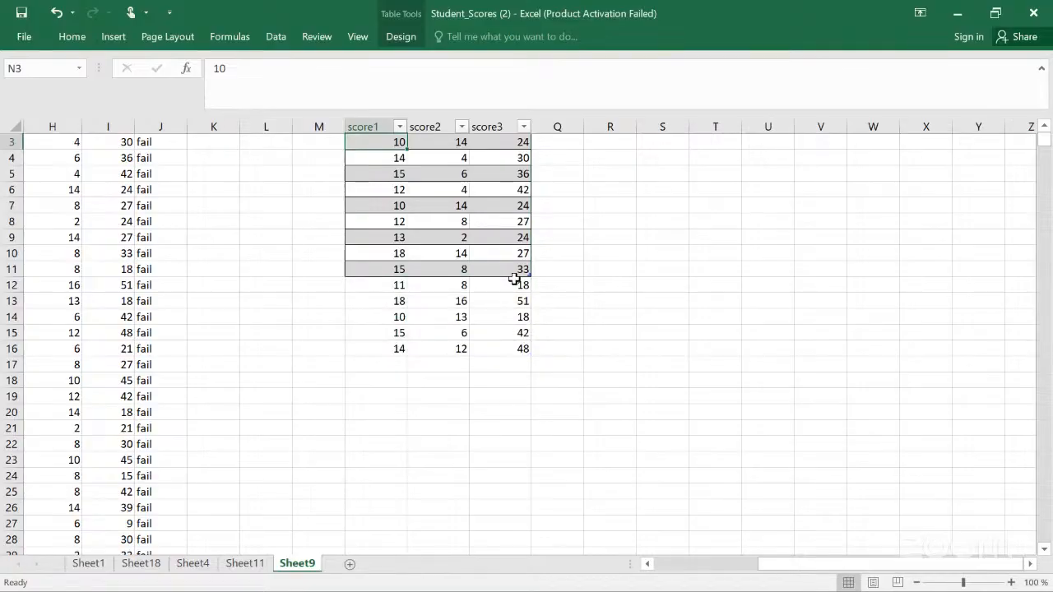
Step: Turn the score table's filter buttons off and back on
left_click(402, 38)
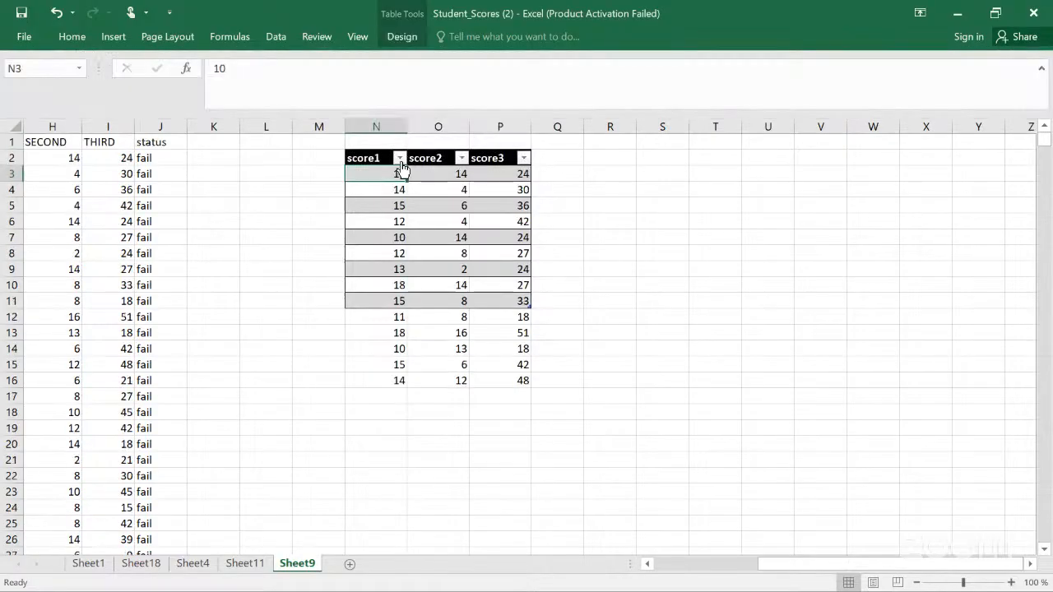
left_click(399, 158)
left_click(399, 160)
left_click(449, 195)
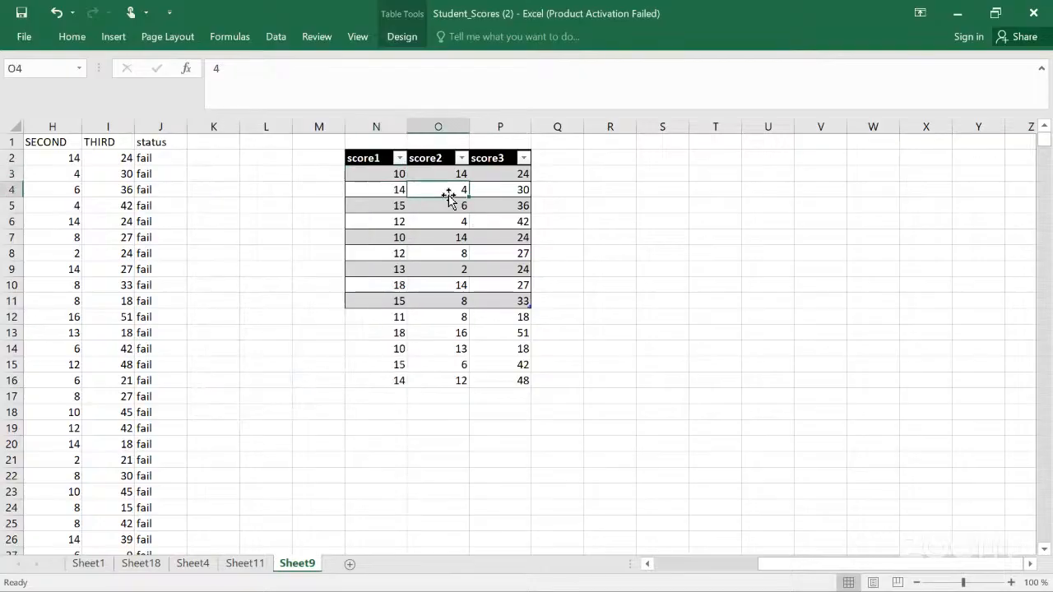
key("ctrl+shift+l")
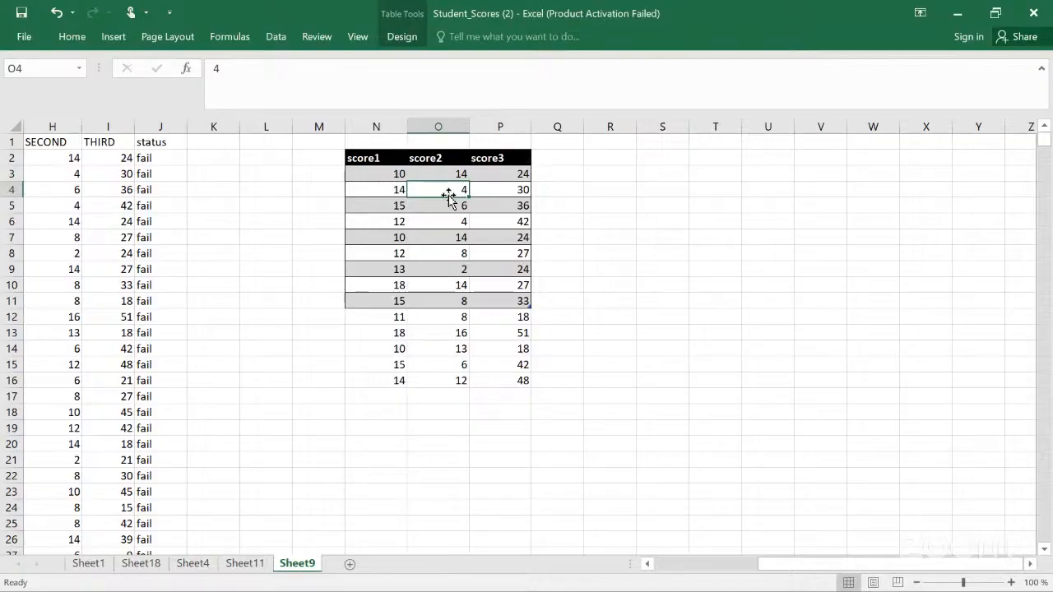
left_click(386, 157)
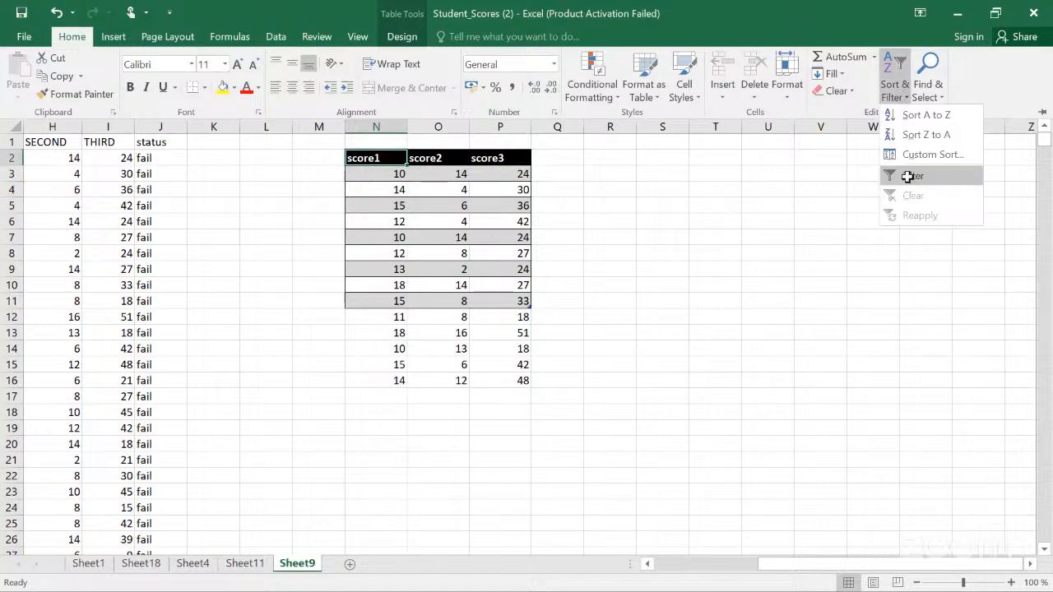
left_click(908, 176)
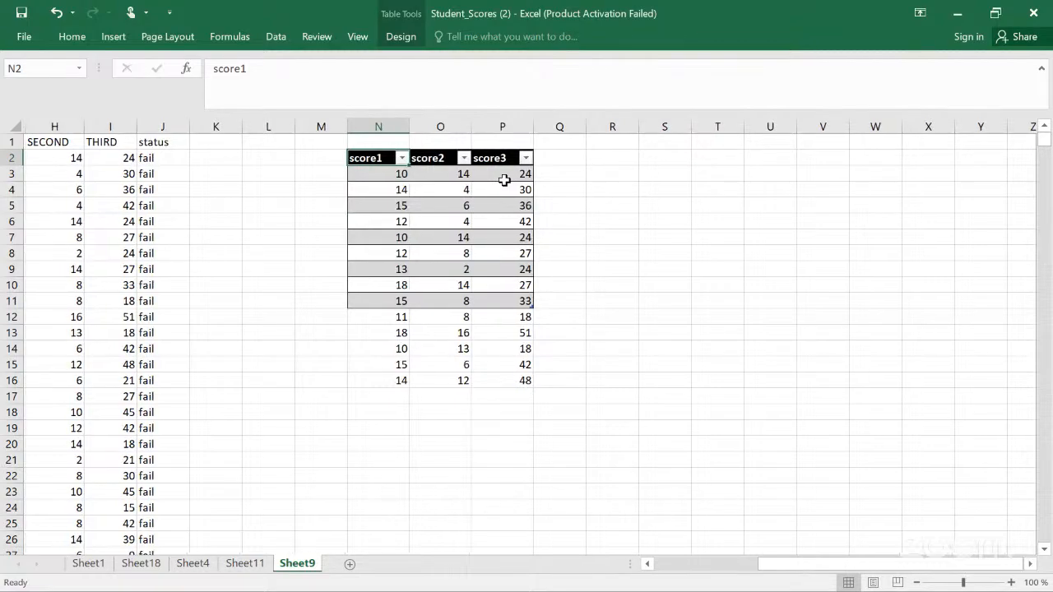
Step: Turn on the Total Row for the score table
scroll(503, 181, "left", 3)
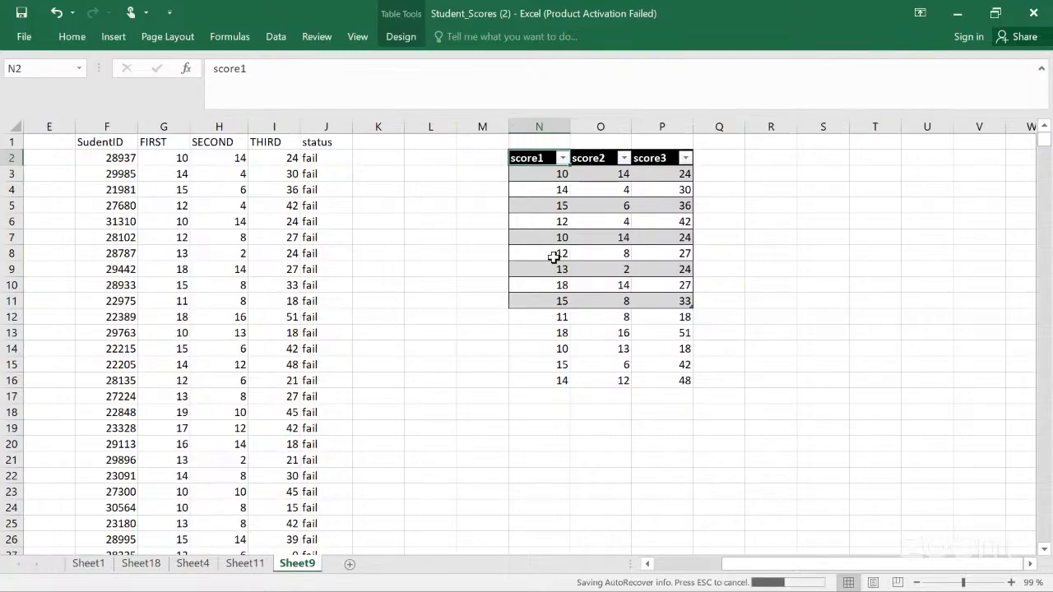
left_click(486, 215)
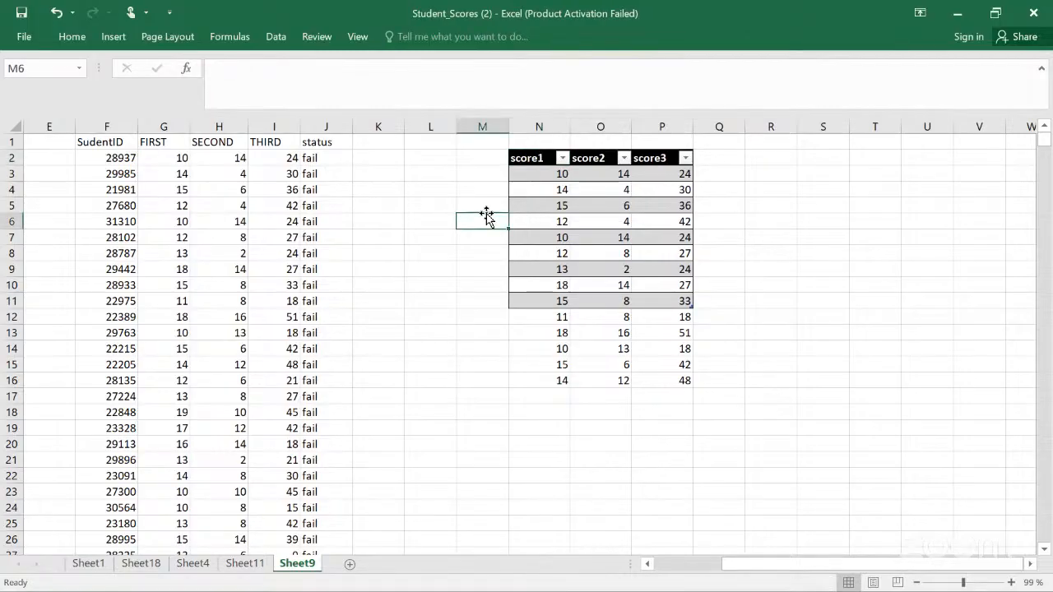
key("alt+Tab")
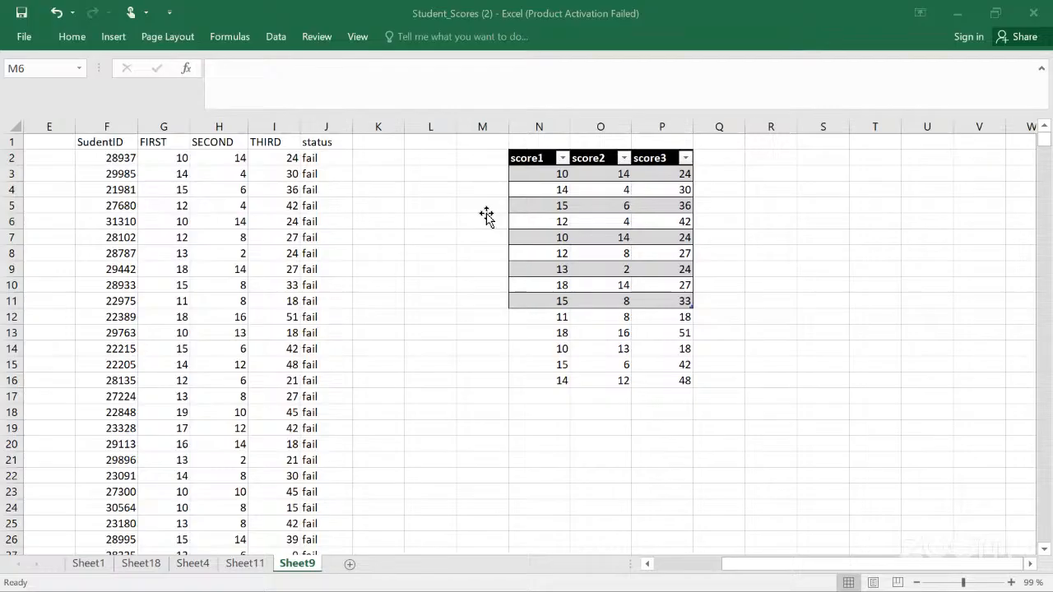
left_click(541, 174)
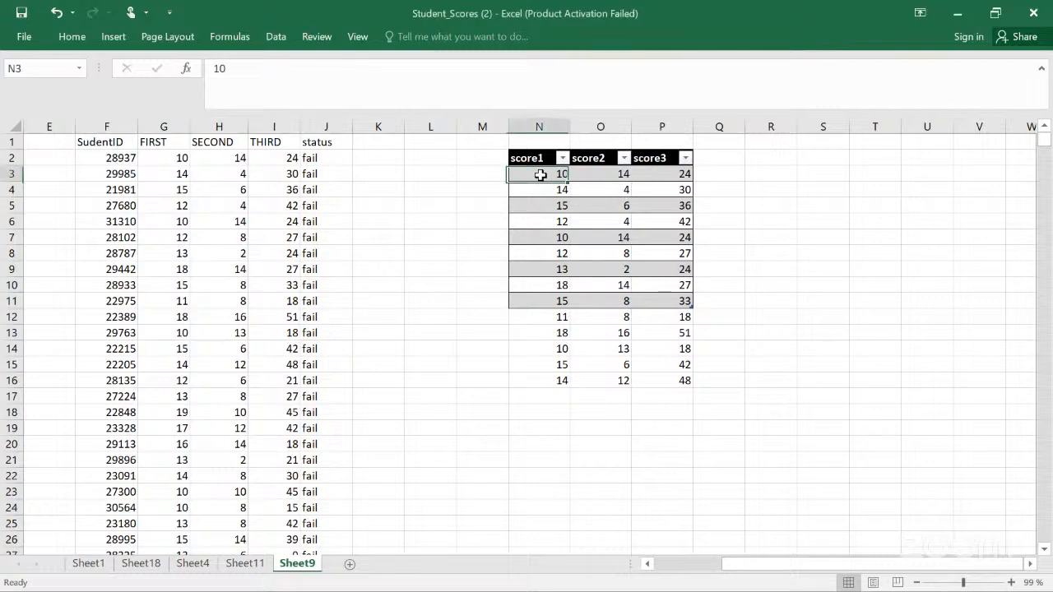
left_click(451, 74)
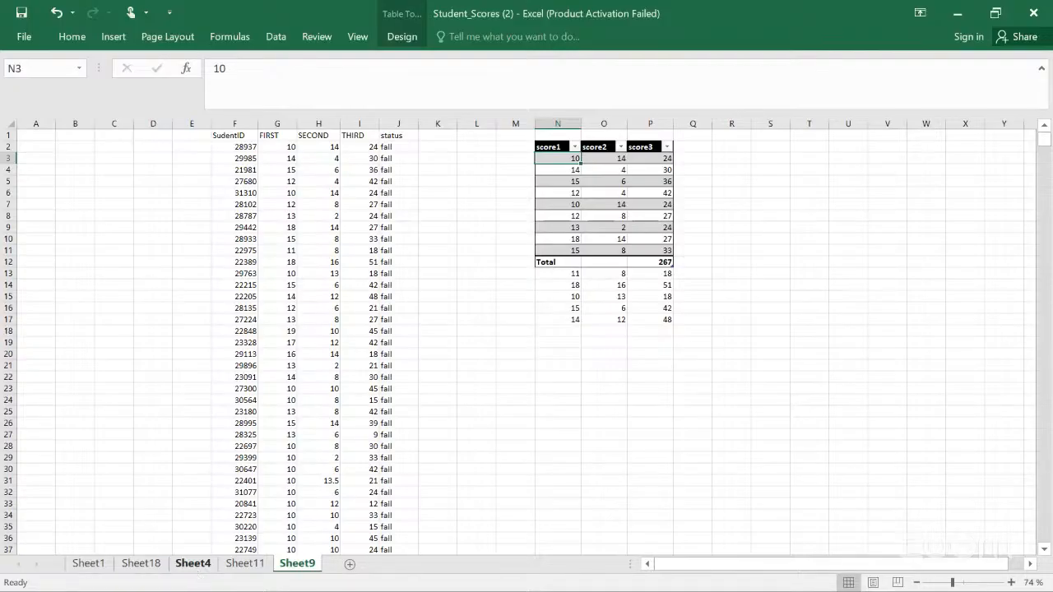
Step: Browse Sheet4 and Sheet11, then return to Sheet9 and select the first SudentID cell
left_click(195, 564)
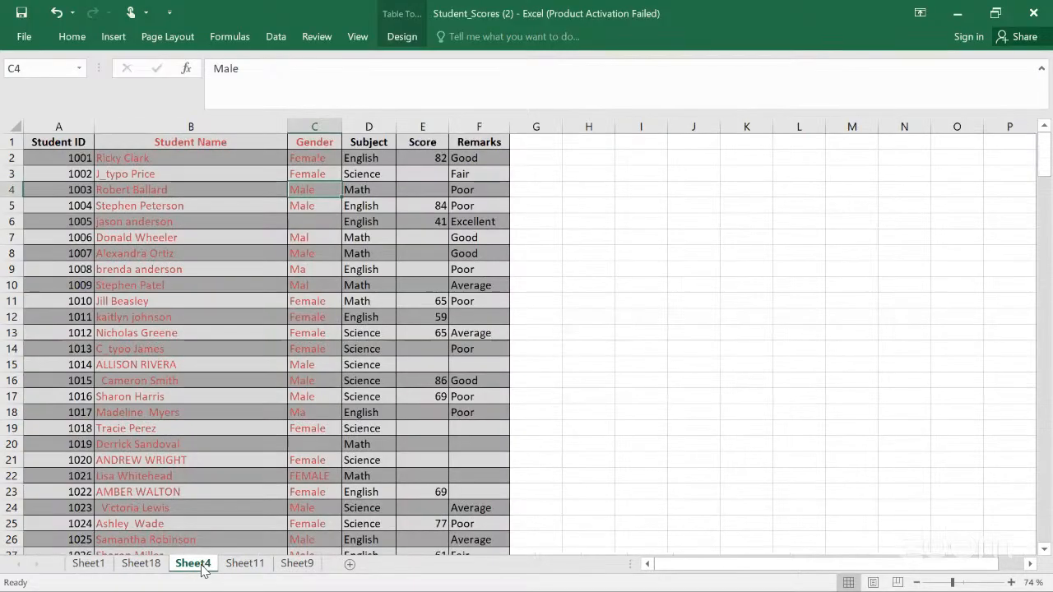
left_click(260, 564)
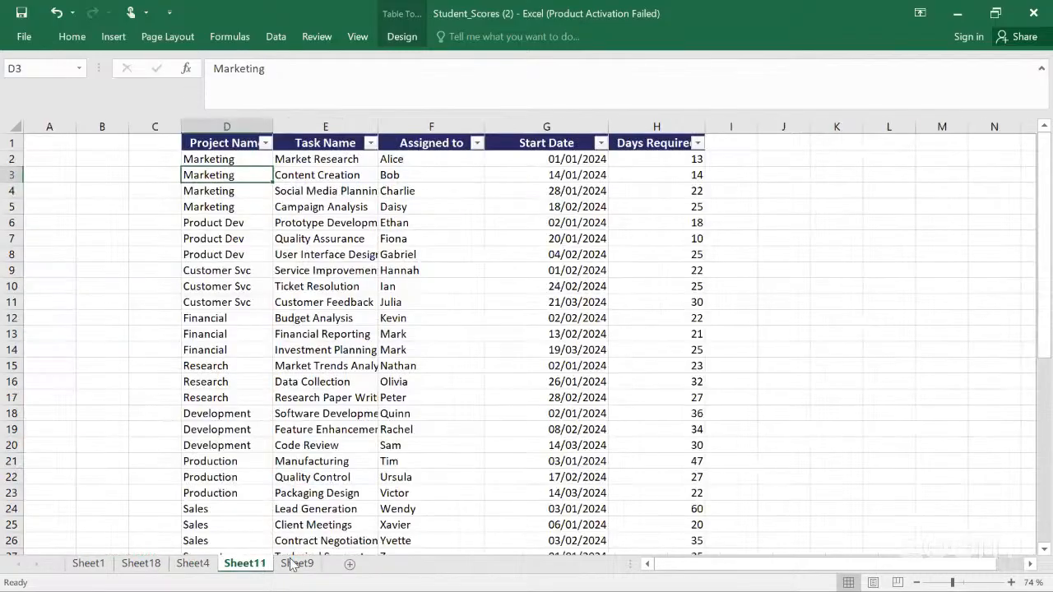
left_click(298, 564)
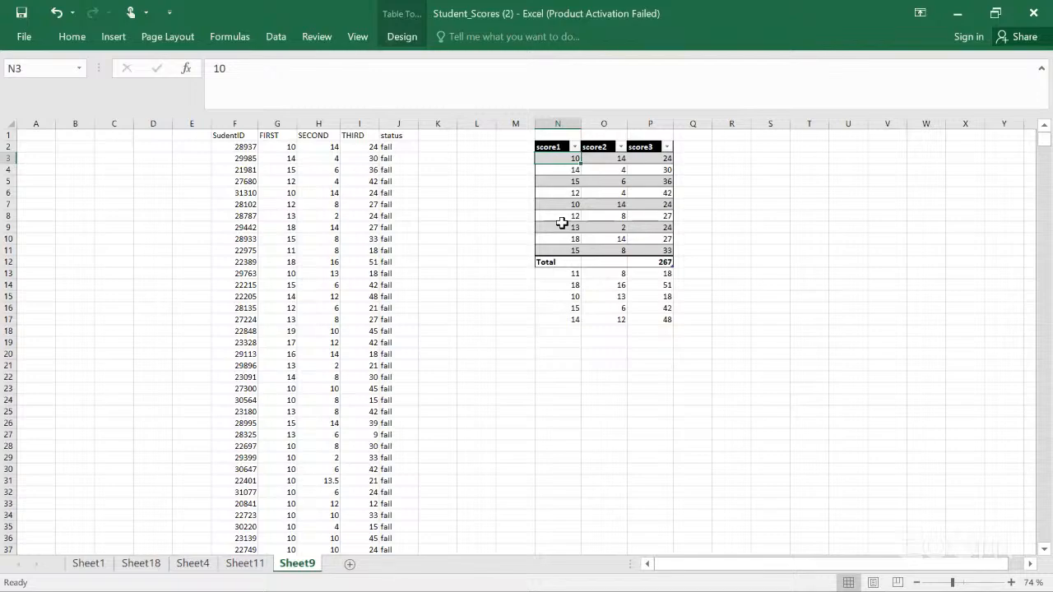
left_click(235, 149)
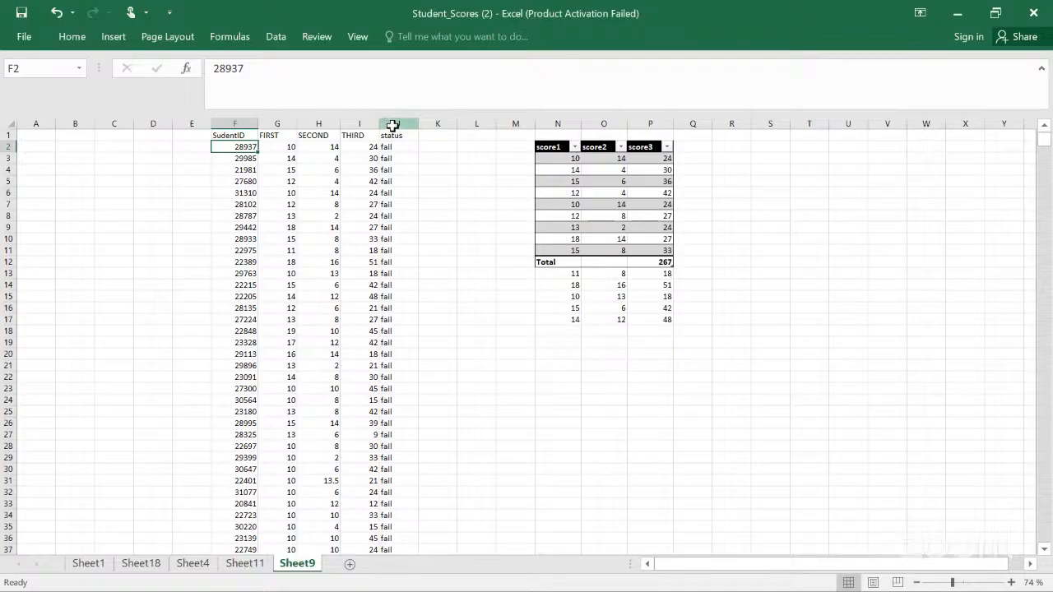
Step: Clear the contents of the status column J
left_click(394, 125)
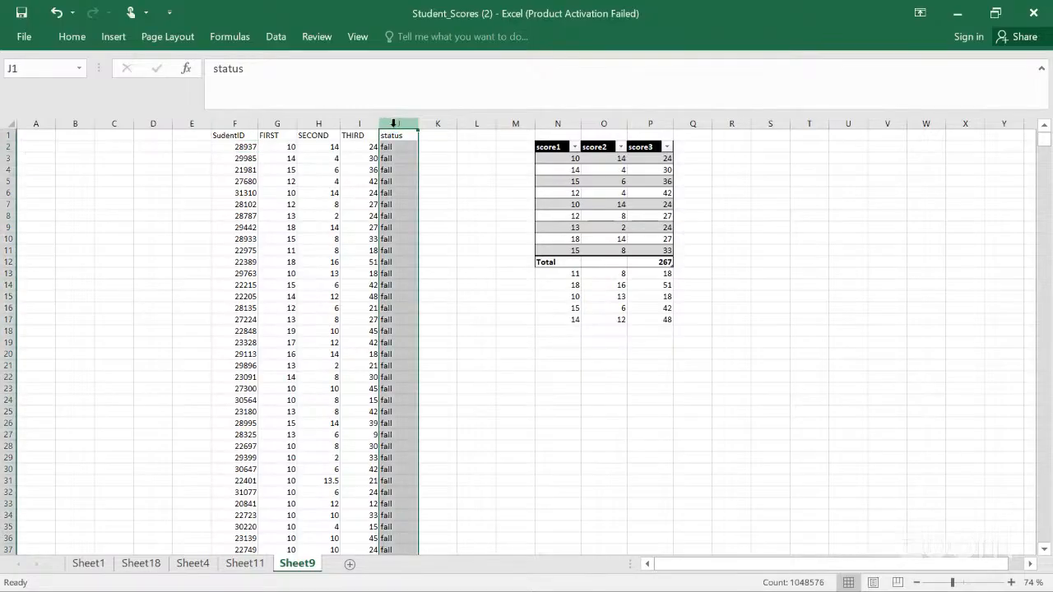
key("Delete")
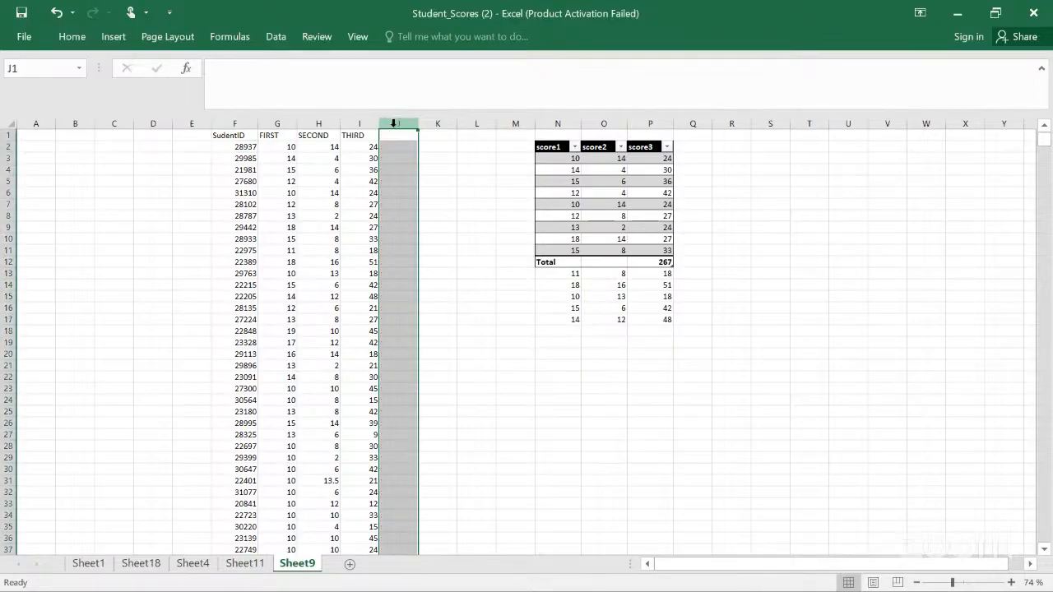
Step: Convert the student data range F1:I33 into a table with headers
left_click(241, 135)
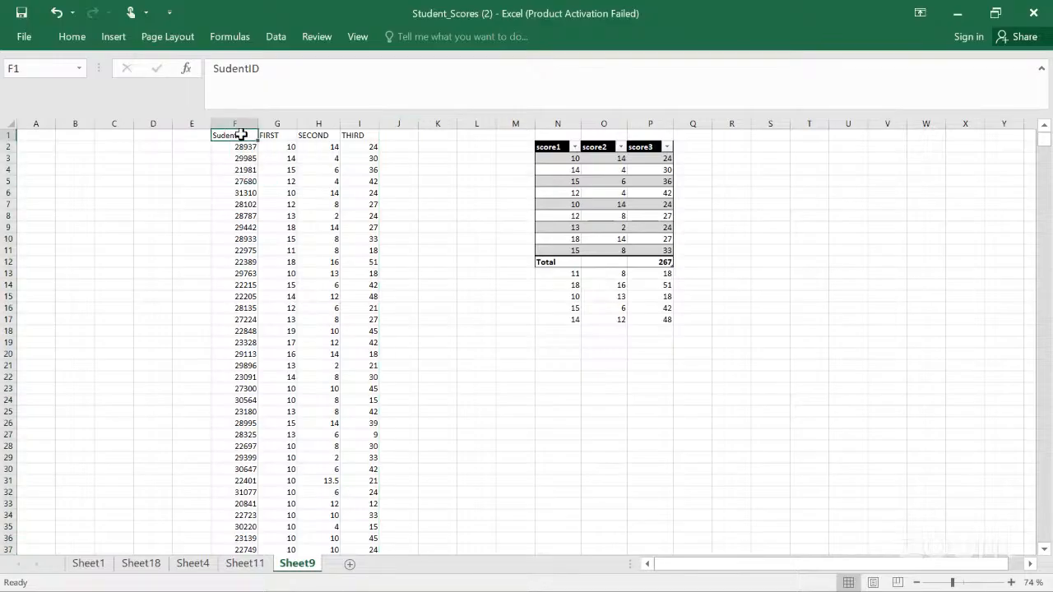
left_click_drag(241, 135, 366, 149)
key("shift+Down")
key("shift+Down")
key("shift+Down")
key("shift+Down")
key("shift+Down")
key("shift+Down")
key("shift+Down")
key("shift+Down")
key("shift+Down")
key("shift+Down")
key("shift+Down")
key("shift+Down")
key("shift+Down")
key("shift+Down")
key("shift+Down")
key("shift+Down")
key("shift+Down")
key("shift+Down")
key("shift+Down")
key("shift+Down")
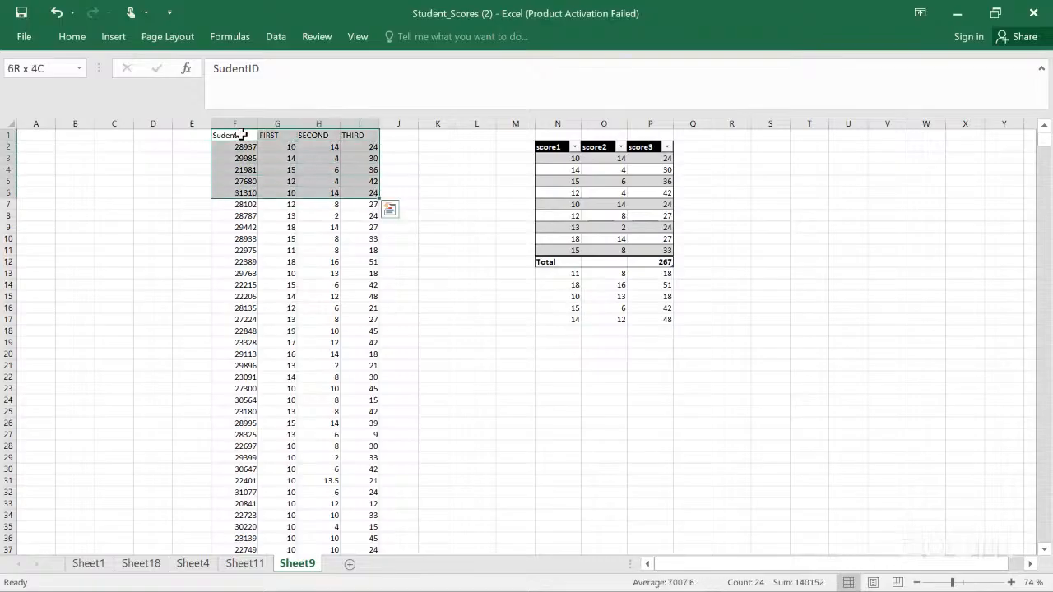
key("shift+Down")
key("shift+Down")
key("shift+Down")
key("shift+Down")
key("shift+Down")
key("shift+Down")
key("shift+Down")
key("shift+Down")
key("shift+Down")
key("shift+Down")
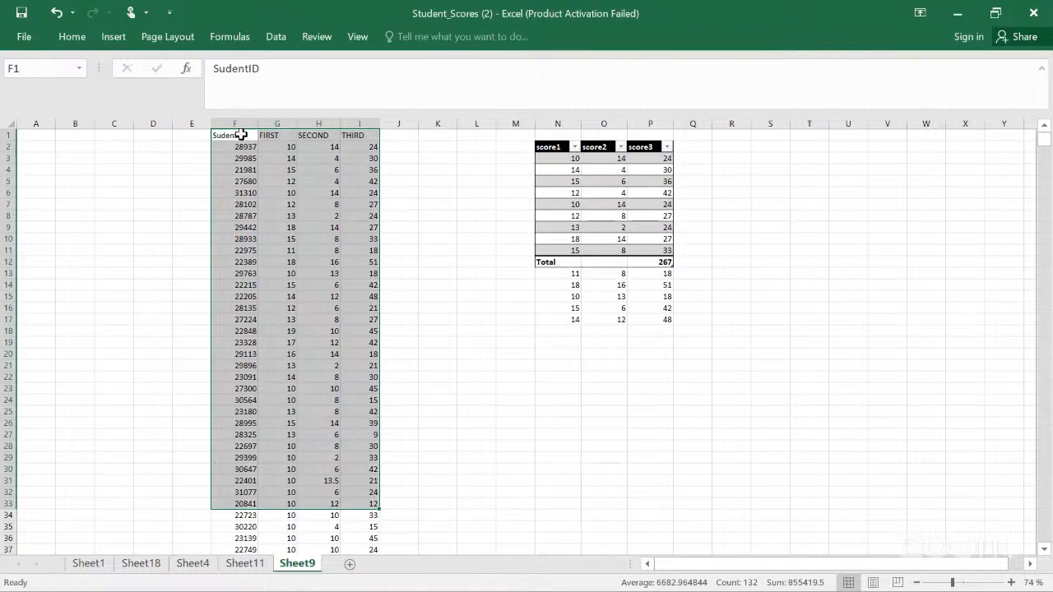
key("ctrl+t")
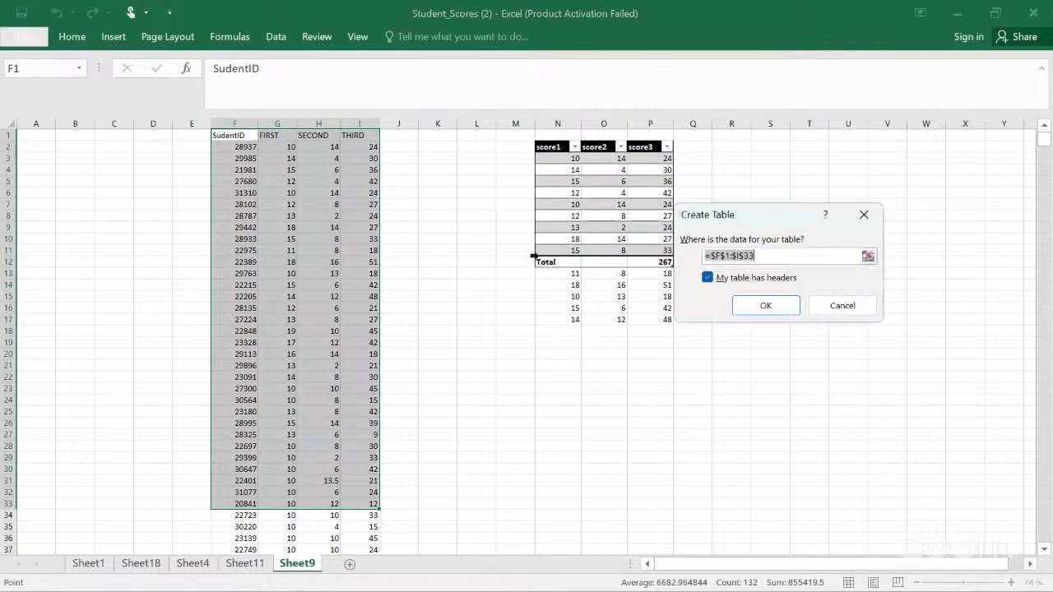
left_click(743, 308)
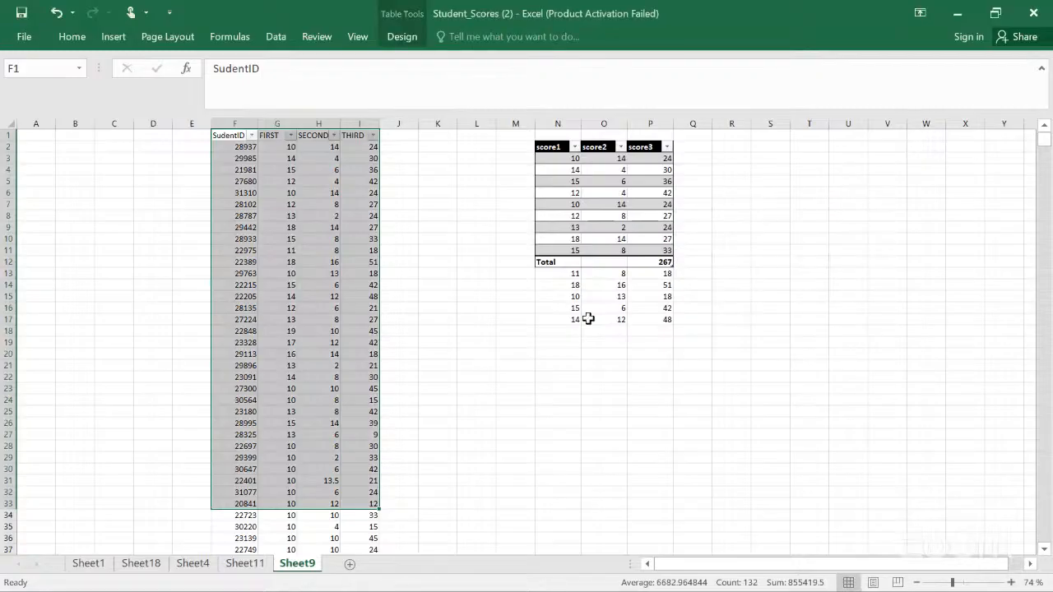
left_click(453, 284)
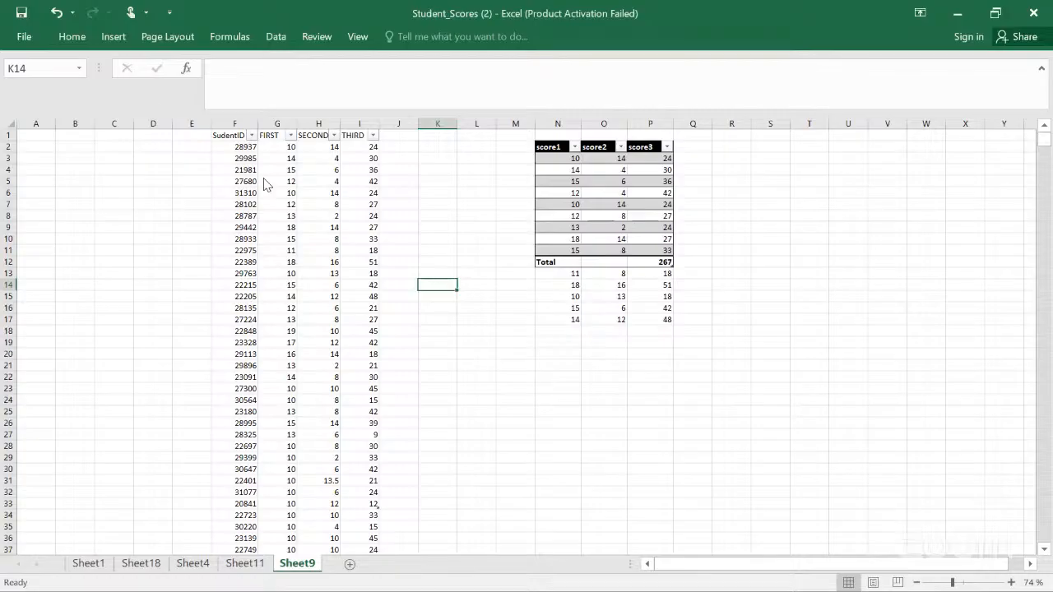
left_click(72, 37)
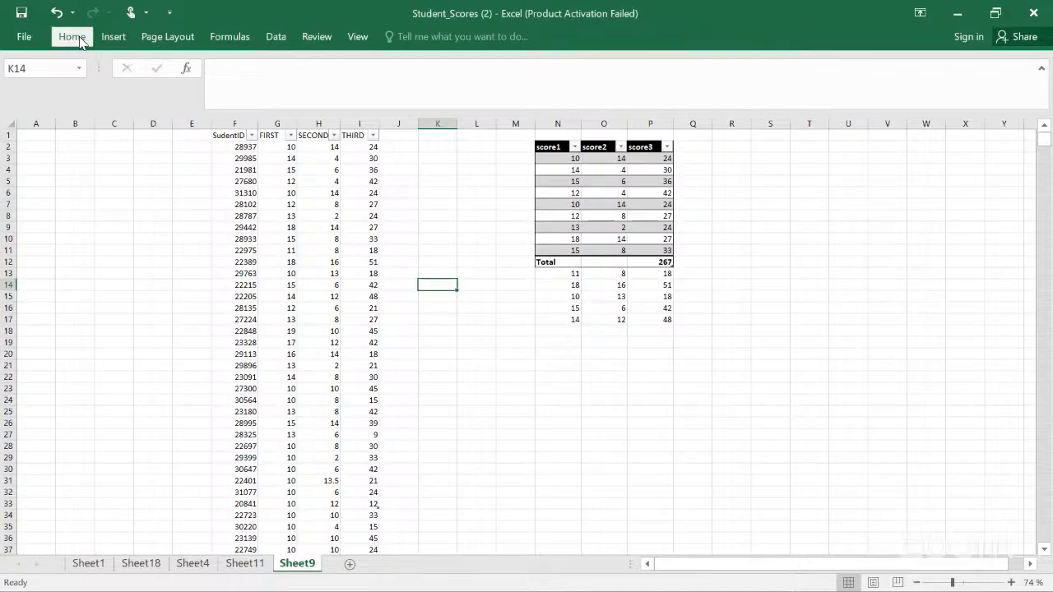
left_click(114, 35)
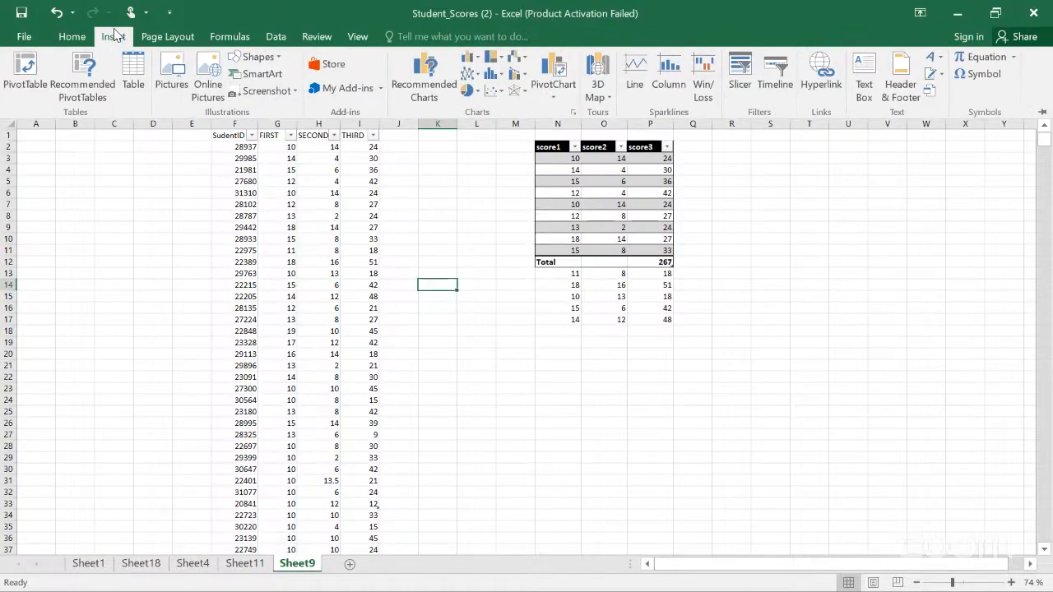
left_click(132, 68)
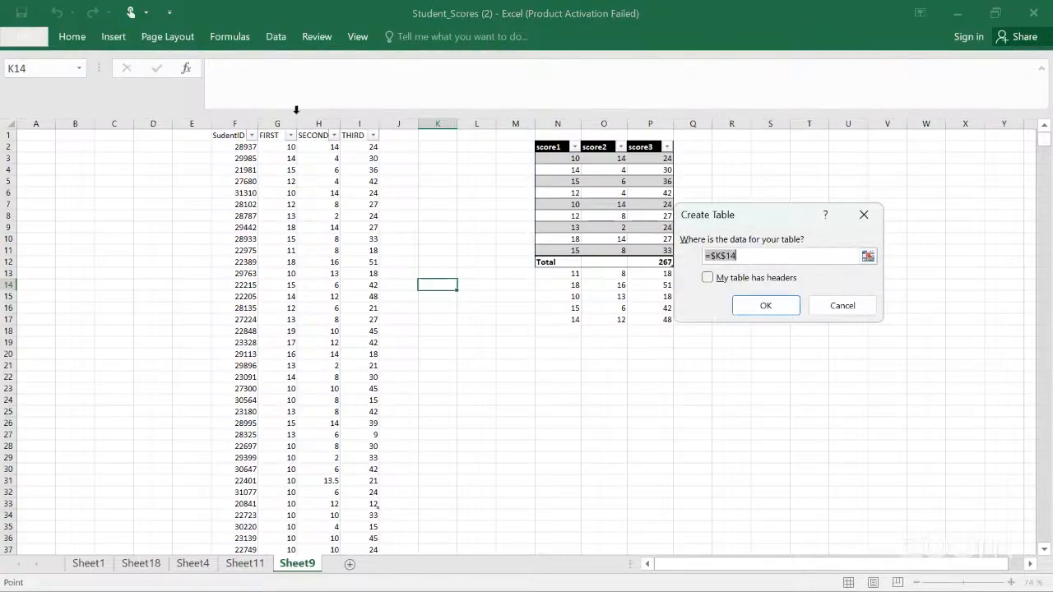
type("$K$6")
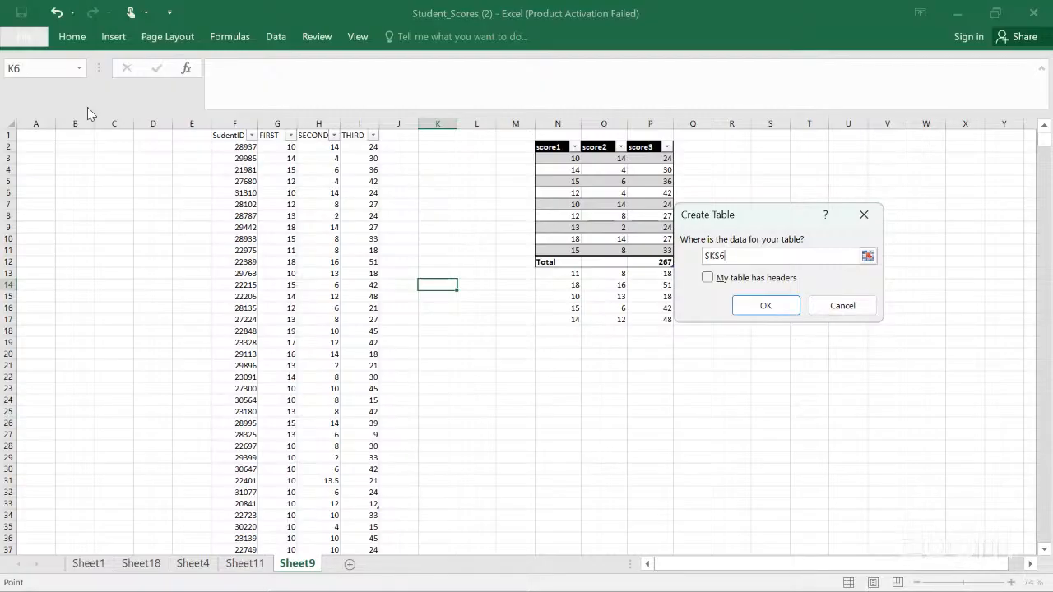
key("Escape")
left_click(113, 41)
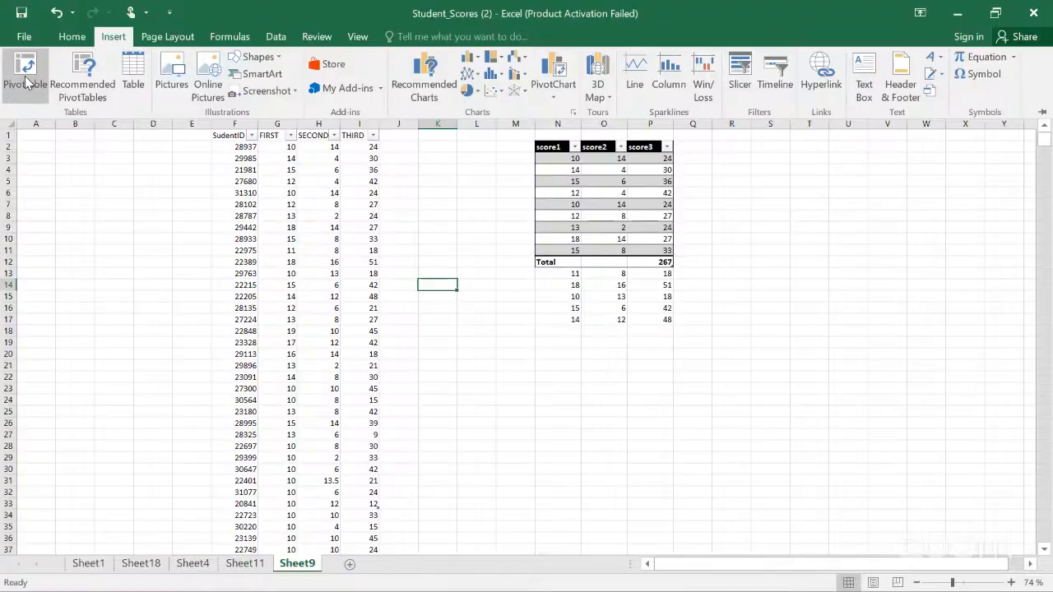
left_click(80, 81)
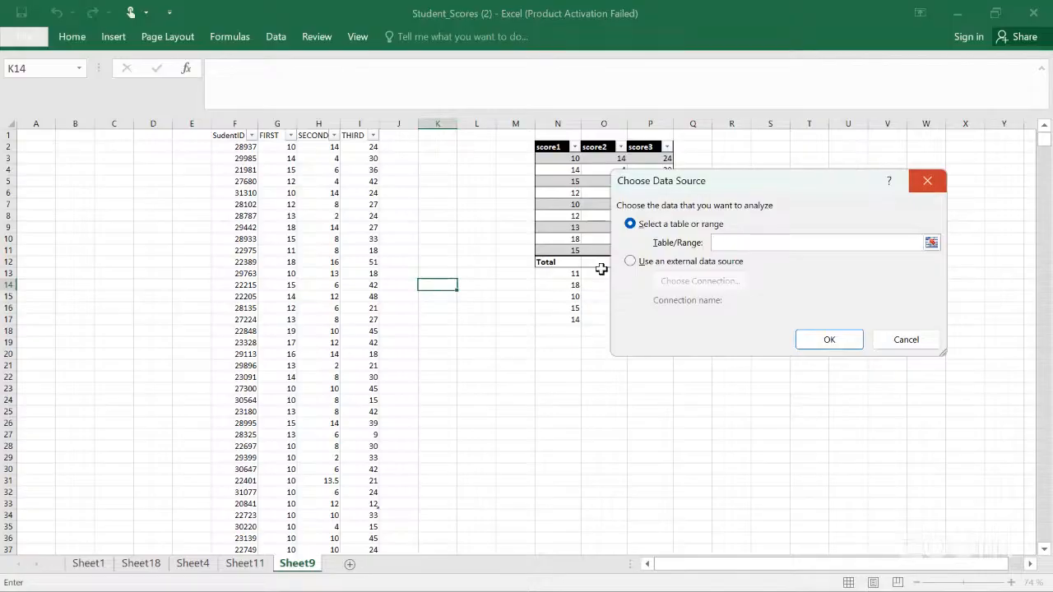
key("Escape")
Step: Open Recommended PivotTables for the student table and close the dialog
left_click(235, 149)
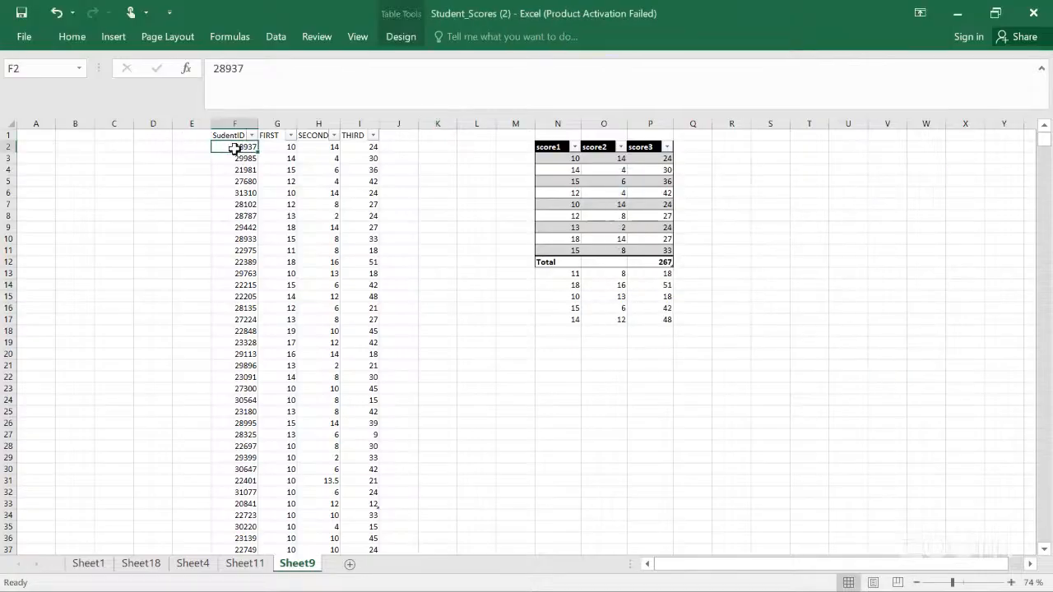
left_click(104, 40)
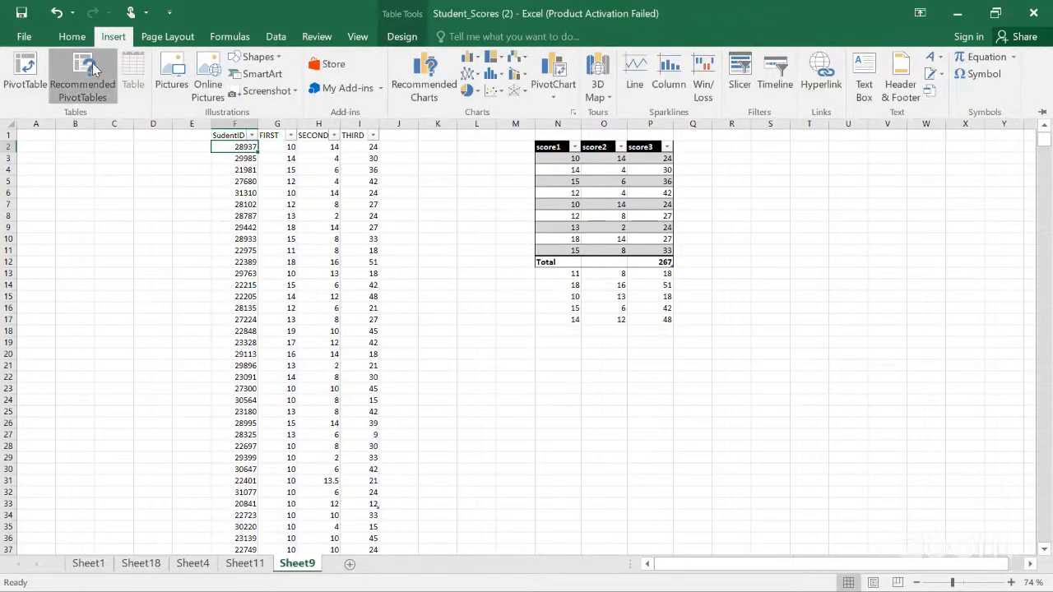
left_click(93, 64)
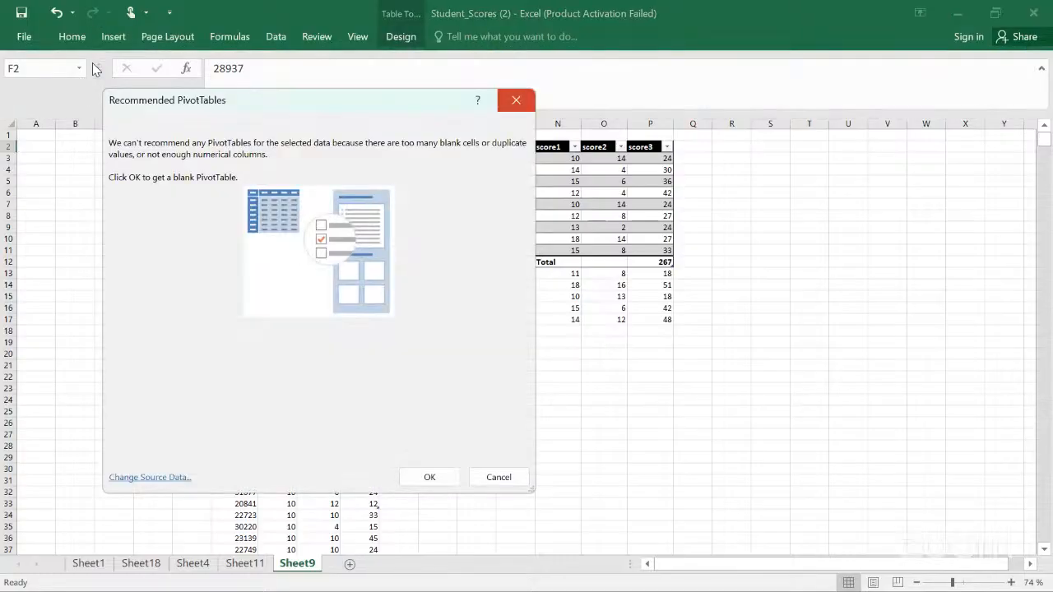
key("Escape")
Step: Add a Total Row to the student table
left_click(231, 136)
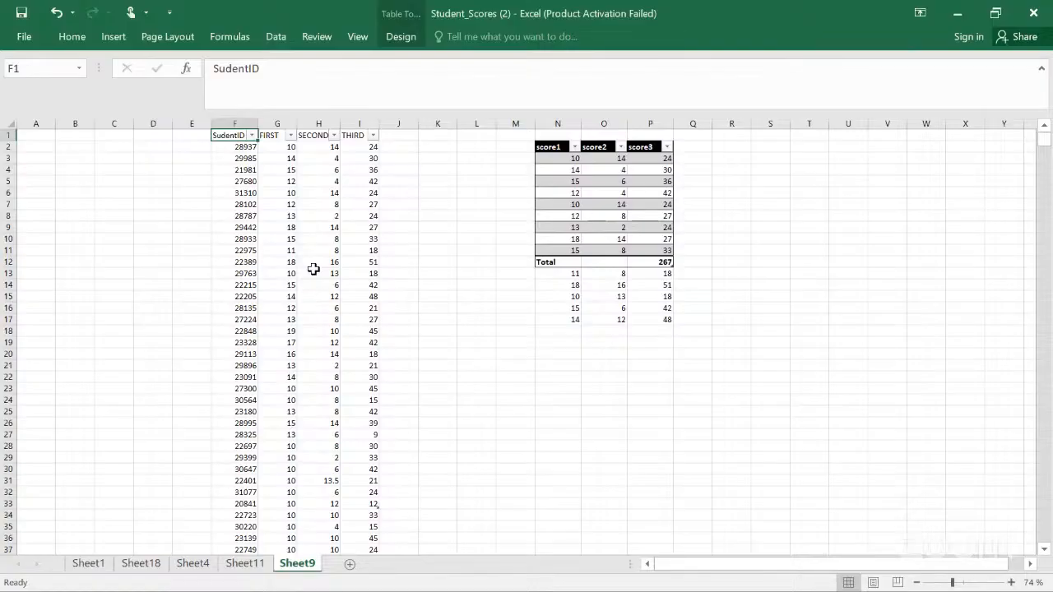
key("ctrl+shift+t")
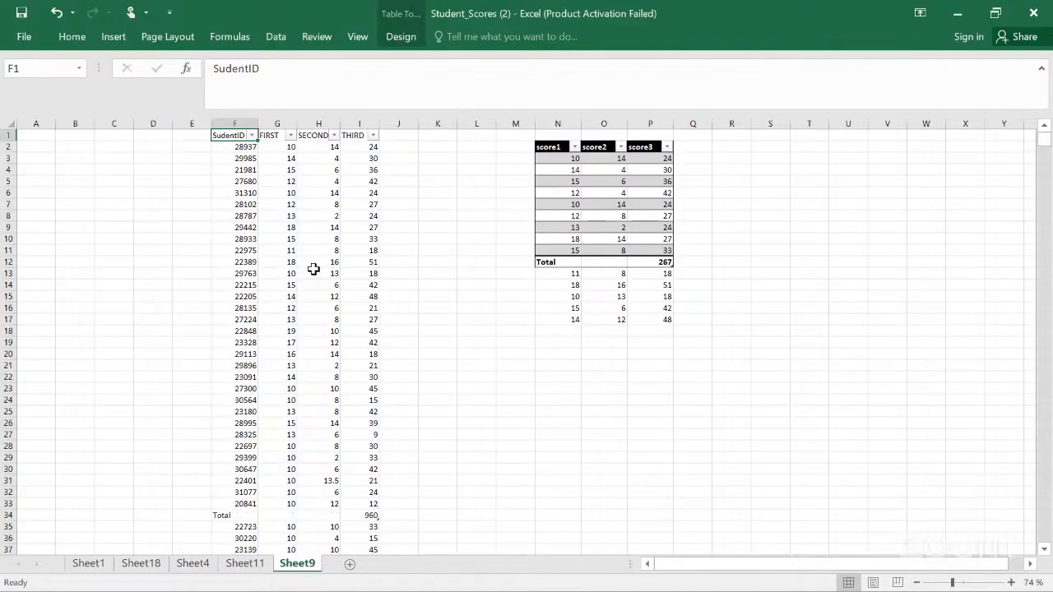
Step: Turn off the filter buttons on the student table from a cell inside it
left_click(403, 249)
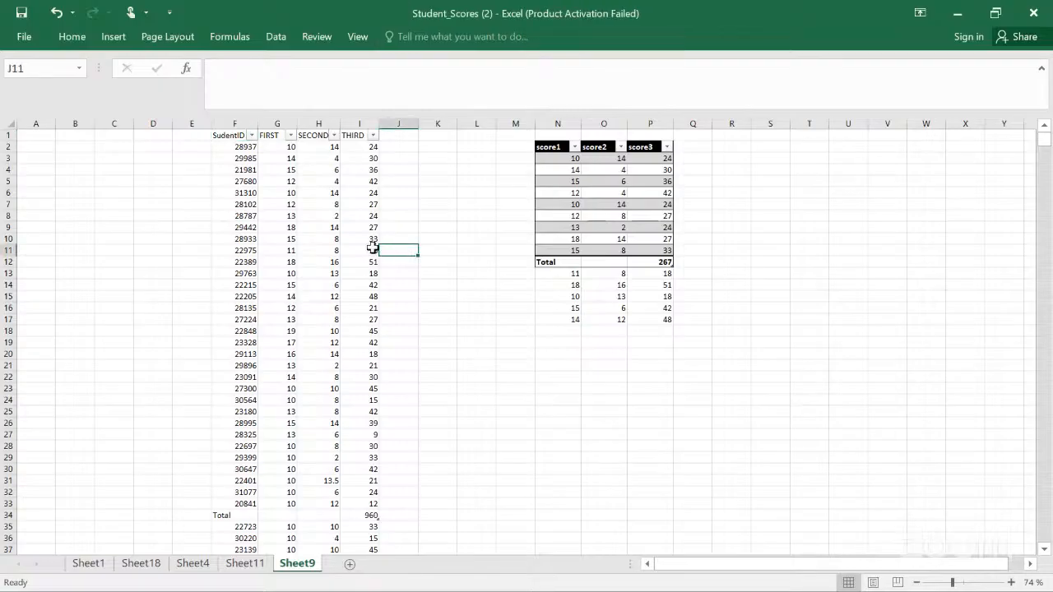
key("ctrl+shift+l")
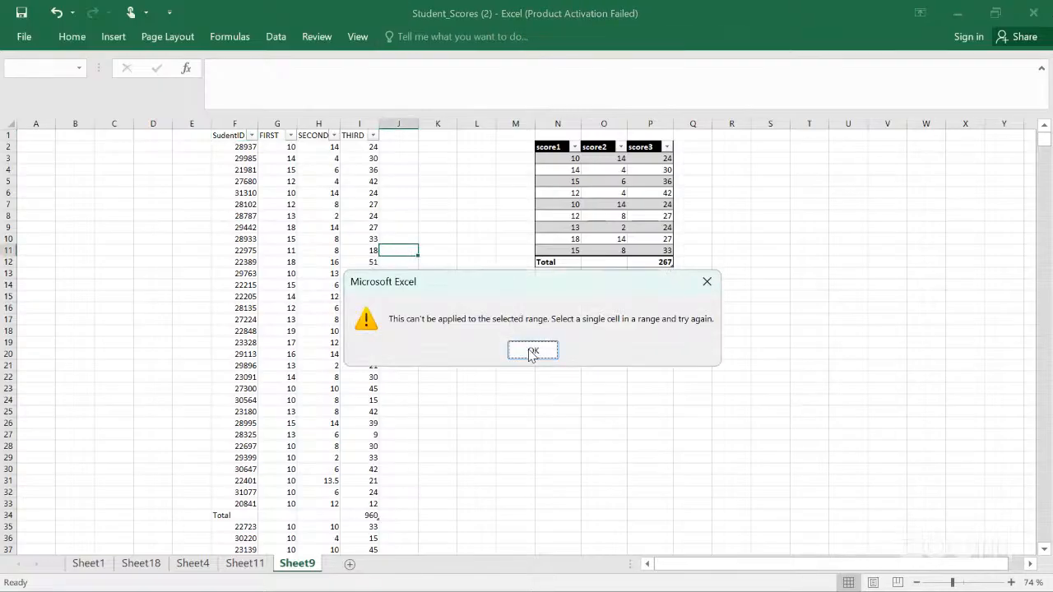
key("Return")
left_click(264, 157)
key("ctrl+shift+l")
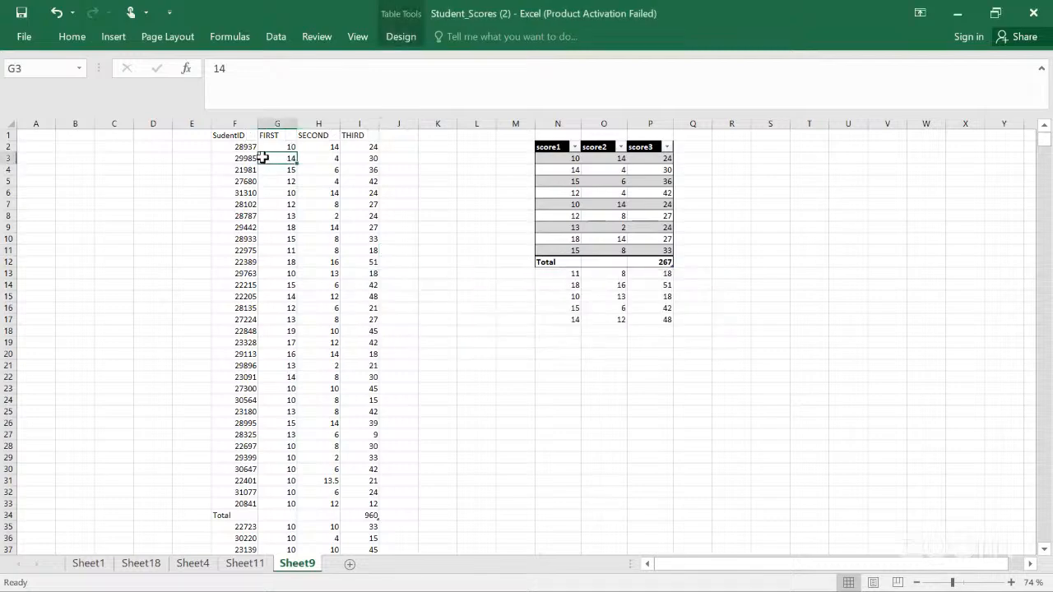
Step: Try Recommended PivotTables again from the student table, then close it
left_click(113, 41)
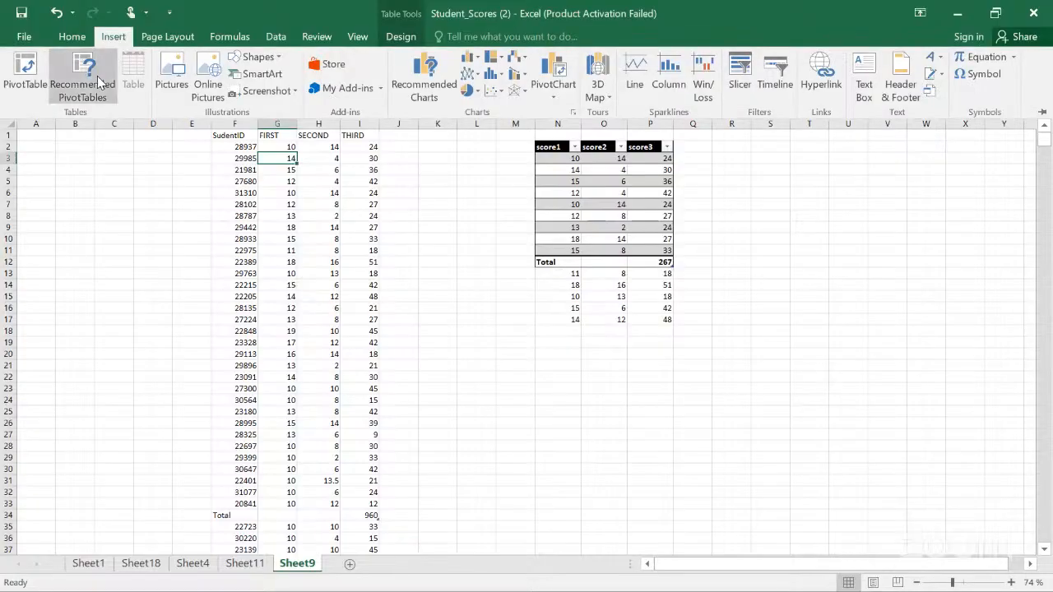
left_click(97, 82)
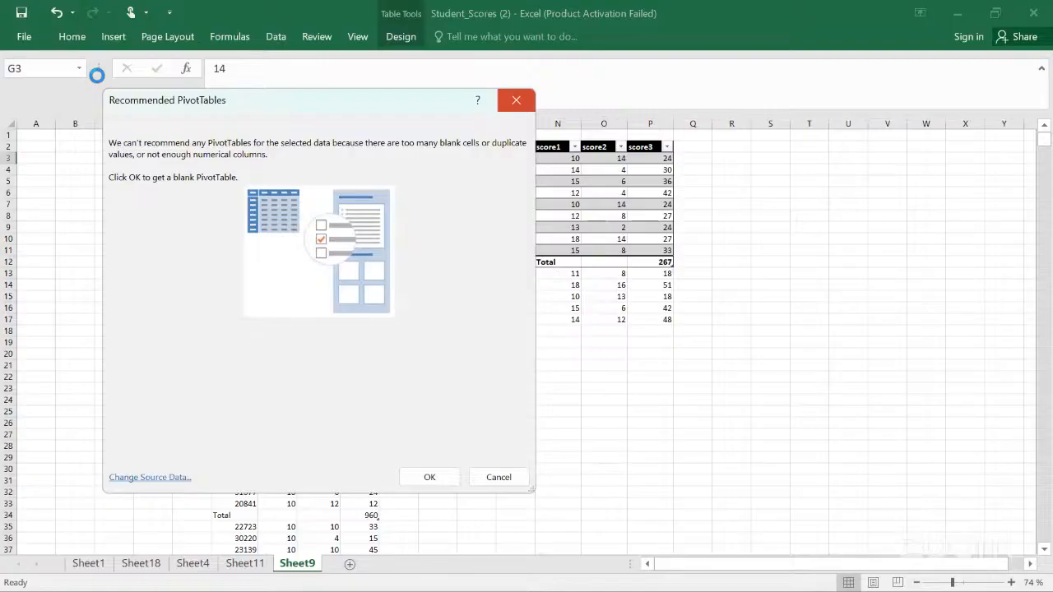
left_click(517, 100)
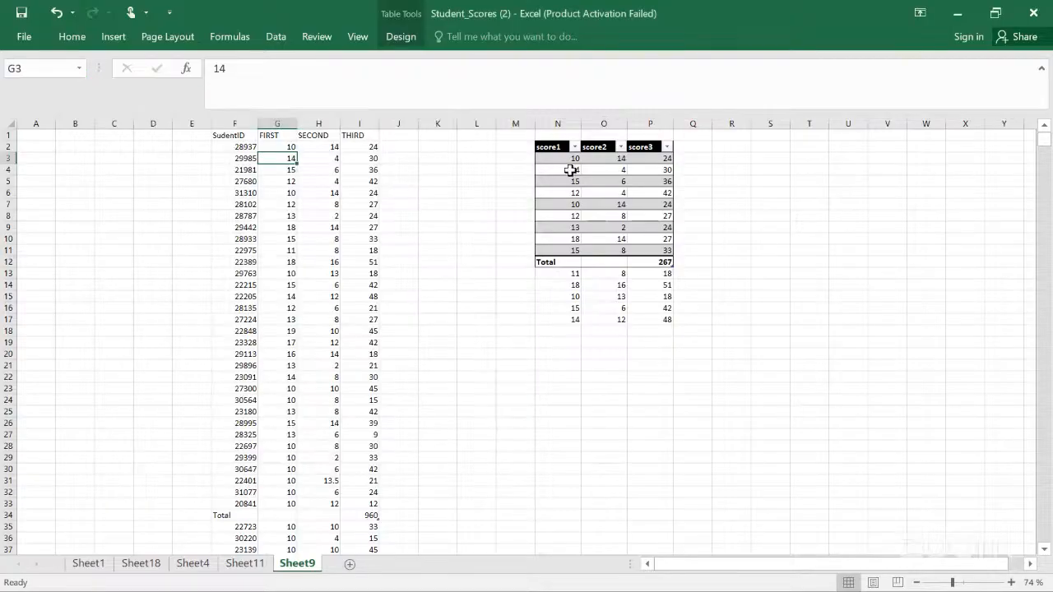
Step: Preview Recommended PivotTables for the score table and close the dialog
left_click(570, 170)
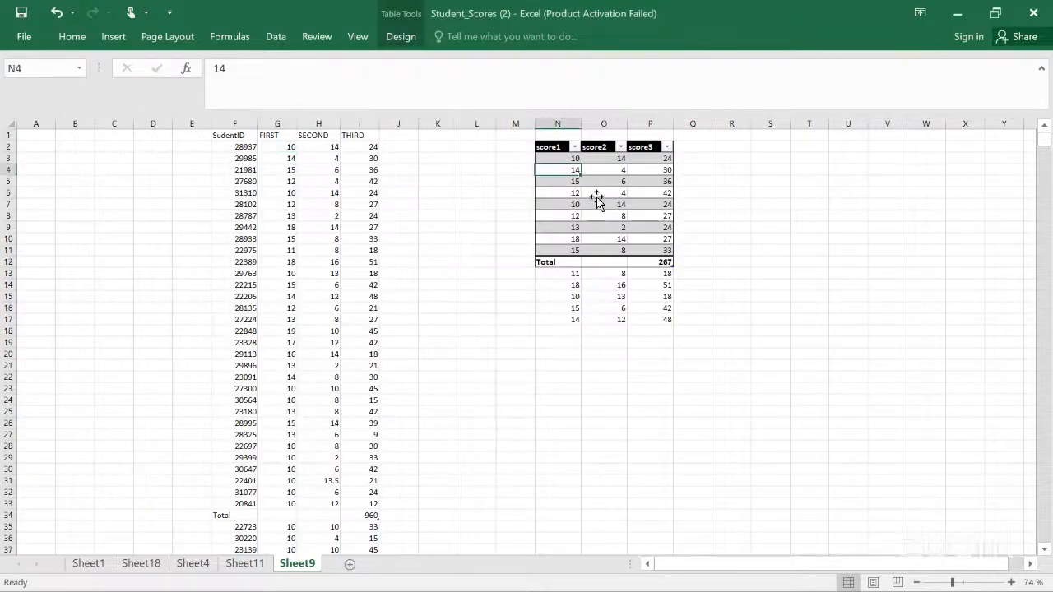
left_click(553, 151)
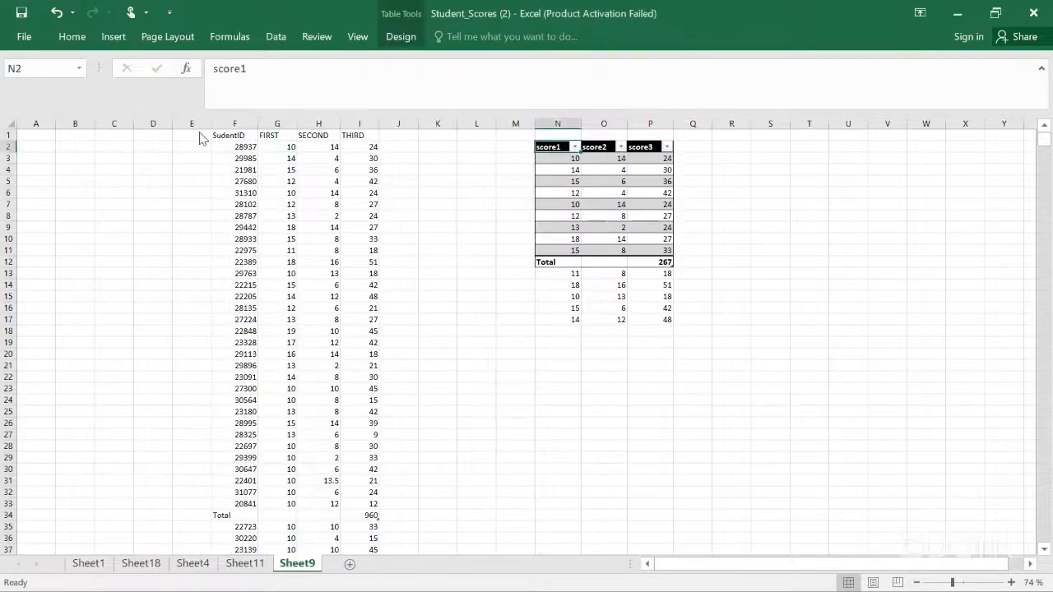
left_click(109, 38)
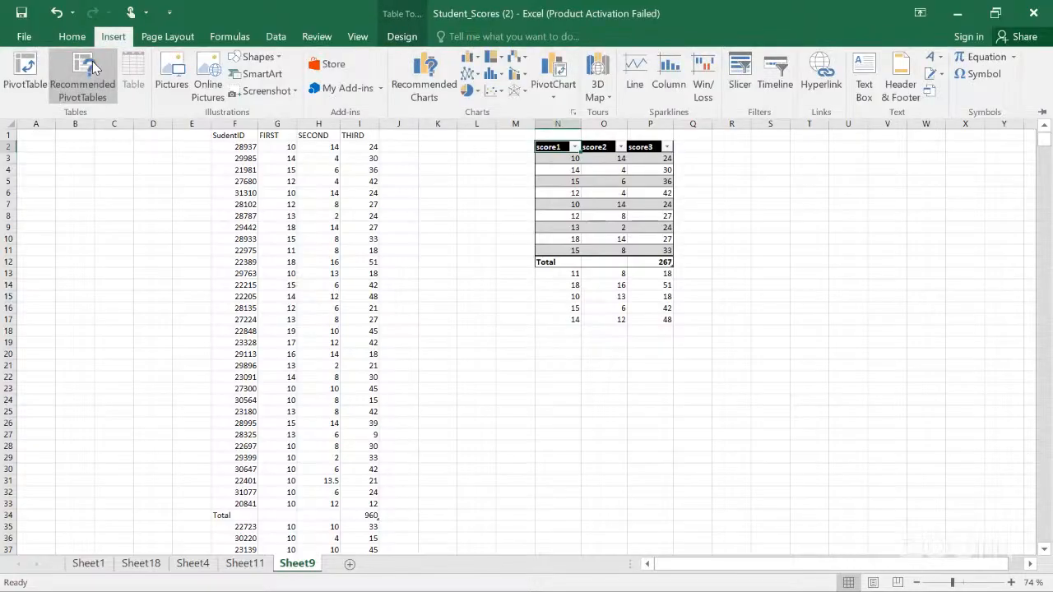
left_click(85, 78)
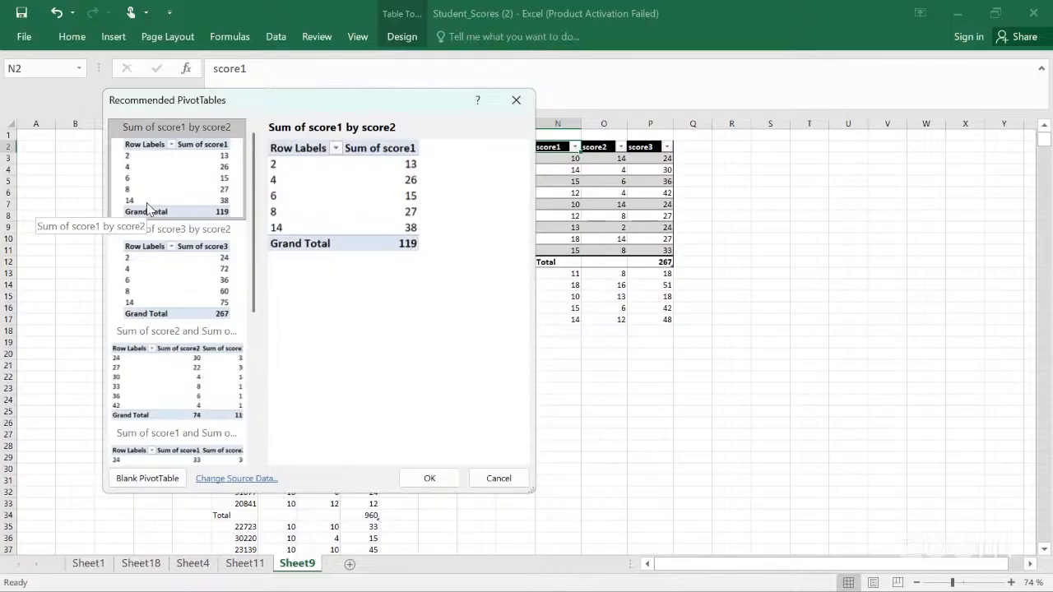
left_click(517, 101)
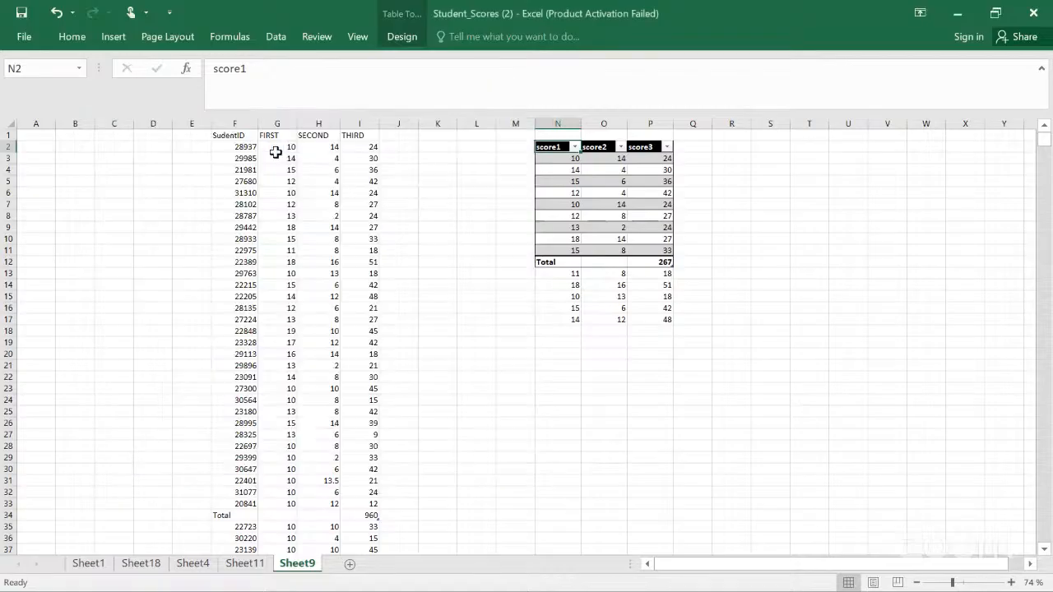
Step: Select the student data range F1:I24 with headers and copy it
left_click(235, 138)
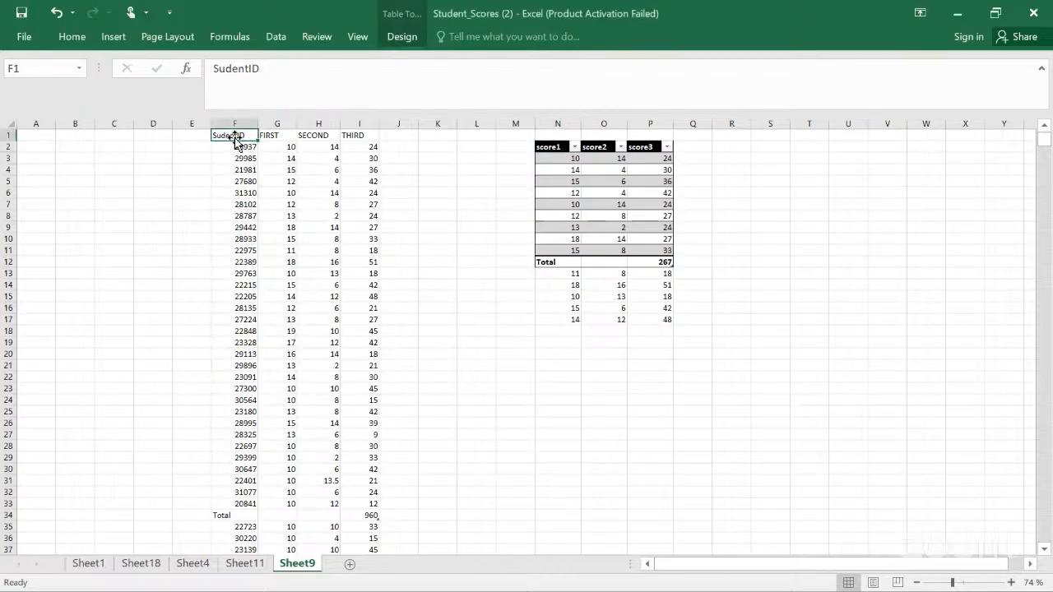
key("shift+Right")
key("shift+Right")
key("shift+Right")
key("shift+Down")
key("shift+Down")
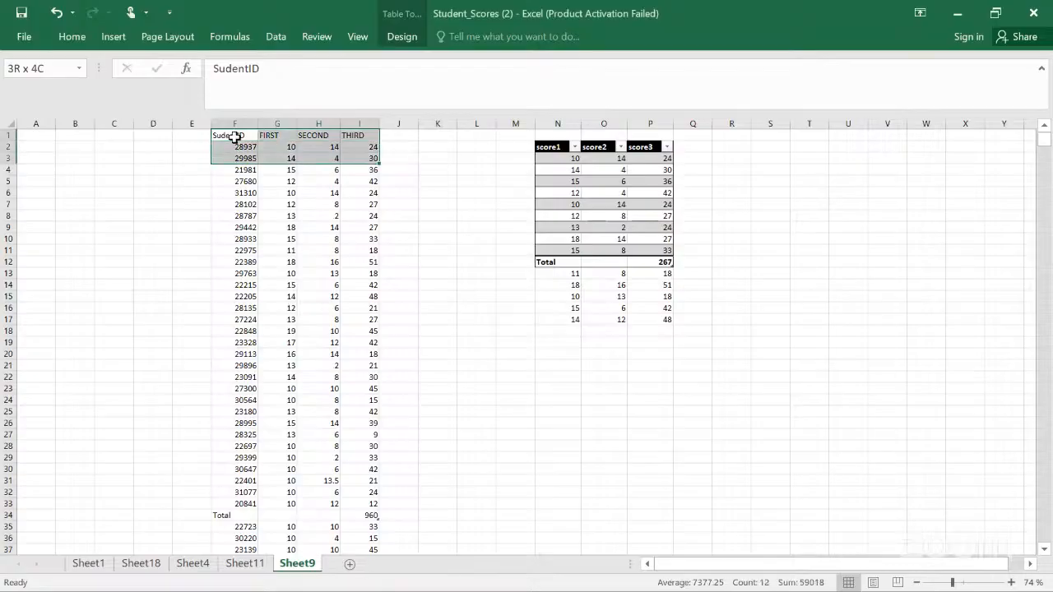
key("shift+Down")
key("shift+Down")
key("shift+Down")
key("shift+Down")
key("shift+Down")
key("shift+Down")
key("shift+Down")
key("shift+Down")
key("shift+Down")
key("shift+Down")
key("shift+Down")
key("shift+Down")
key("shift+Down")
key("shift+Down")
key("shift+Down")
key("shift+Down")
key("shift+Down")
key("shift+Down")
key("shift+Down")
key("shift+Down")
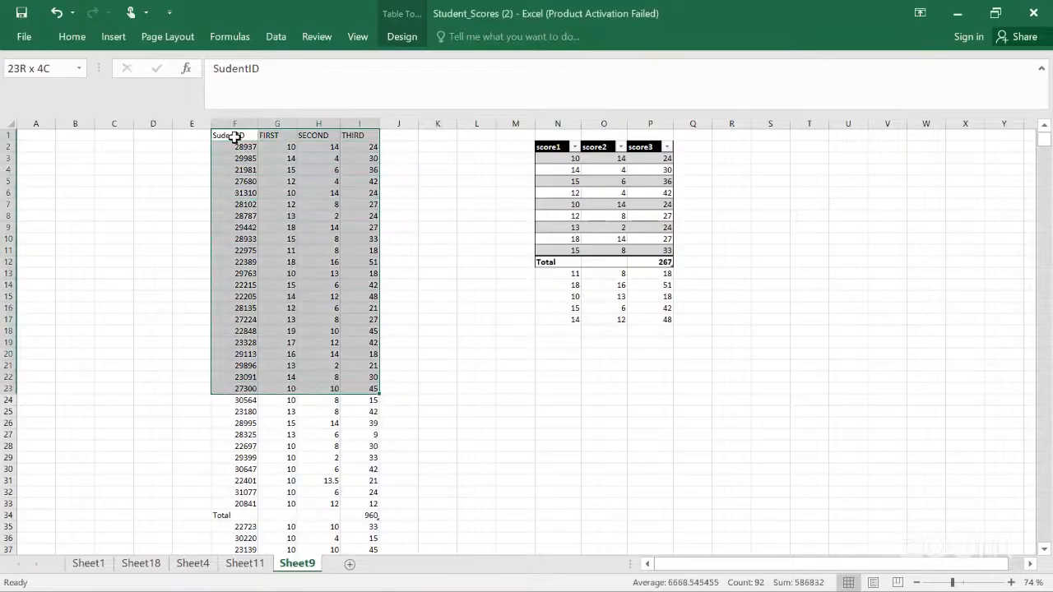
key("shift+Down")
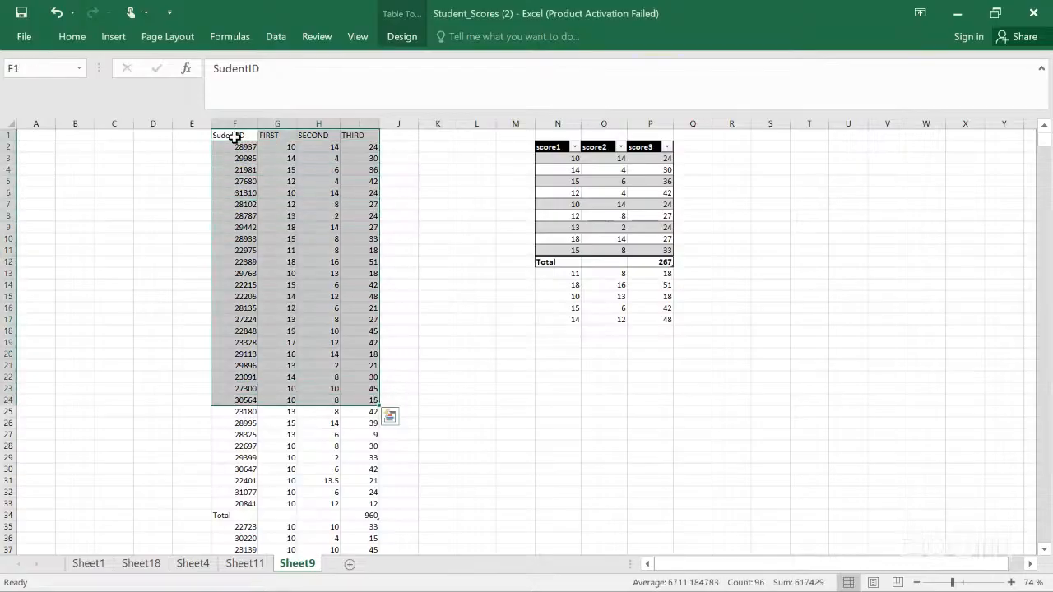
key("ctrl+c")
Step: Paste the copied student data into Sheet18 starting at cell D4
left_click(246, 564)
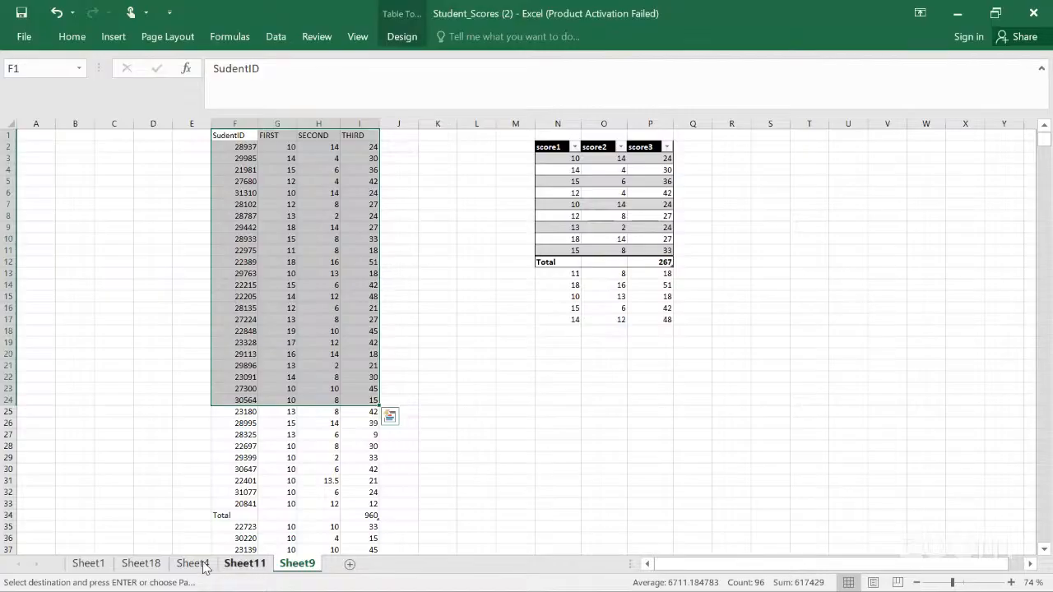
left_click(192, 563)
left_click(140, 564)
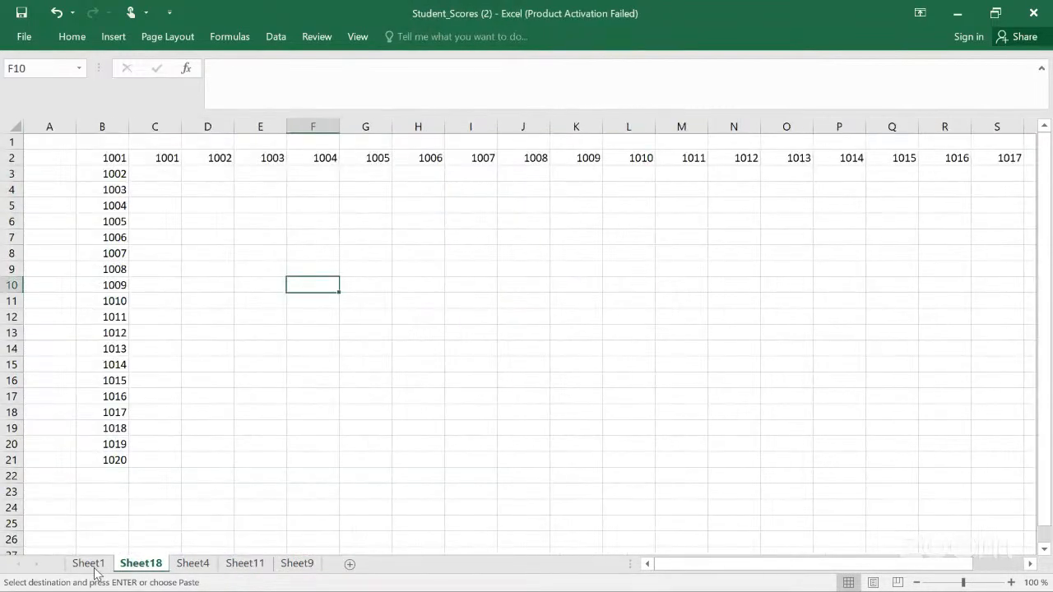
left_click(85, 570)
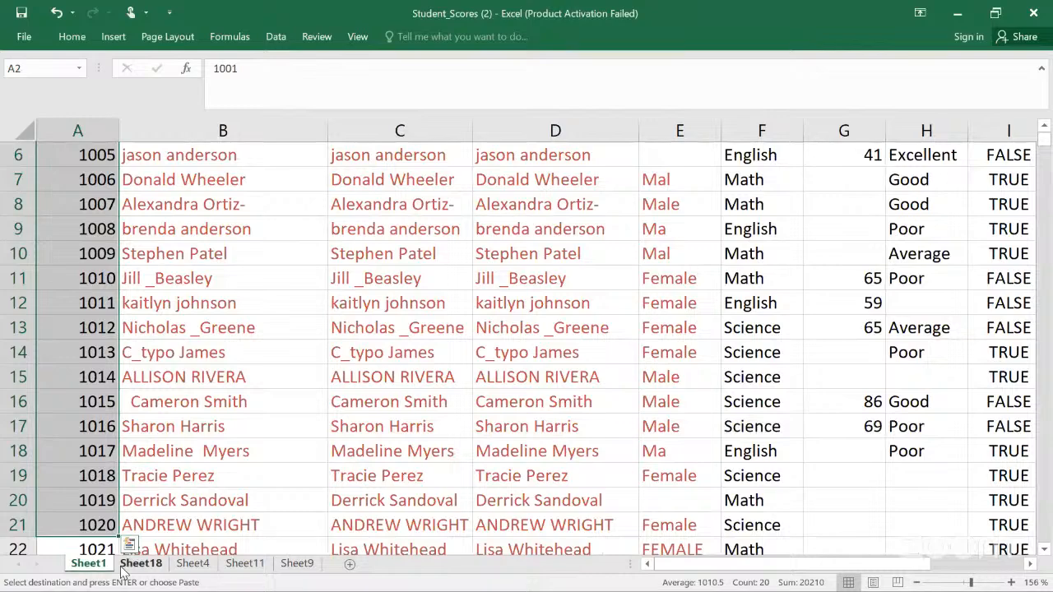
left_click(138, 564)
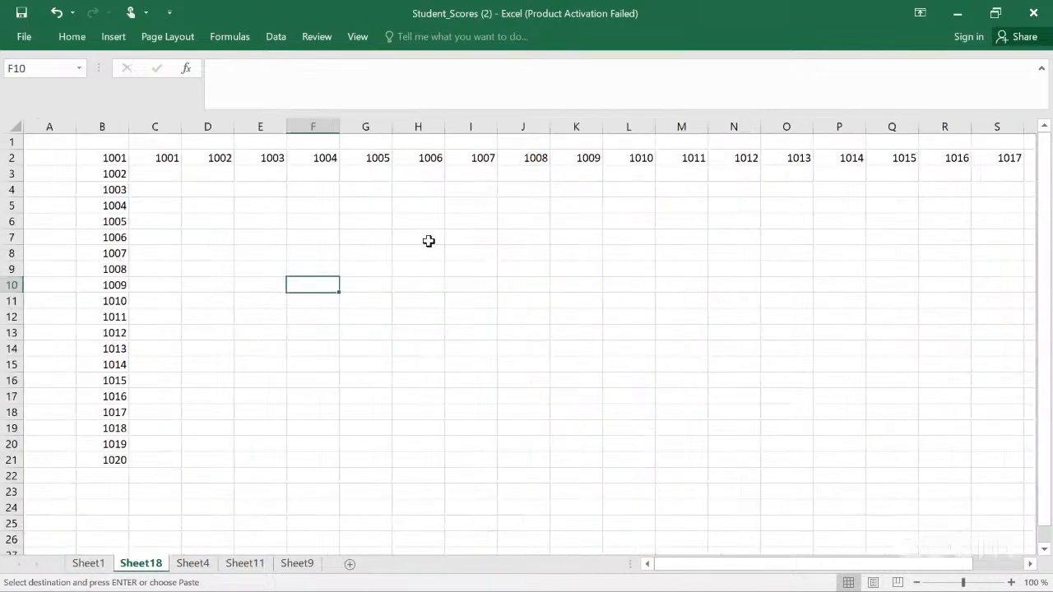
left_click(231, 189)
key("ctrl+v")
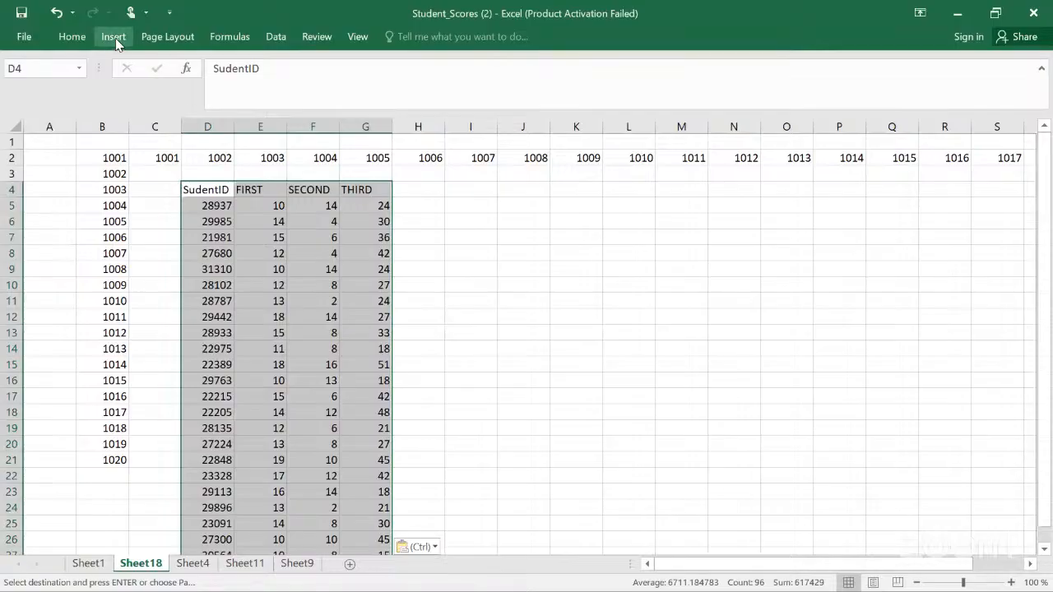
Step: Convert the pasted range D4:G27 into a table with headers
key("Escape")
key("ctrl+t")
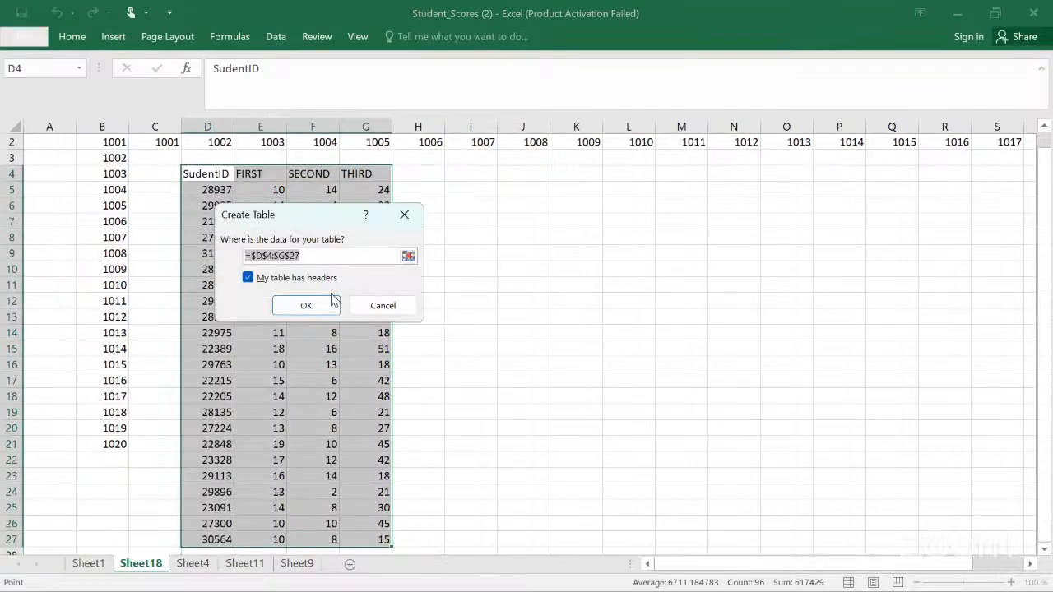
left_click(311, 307)
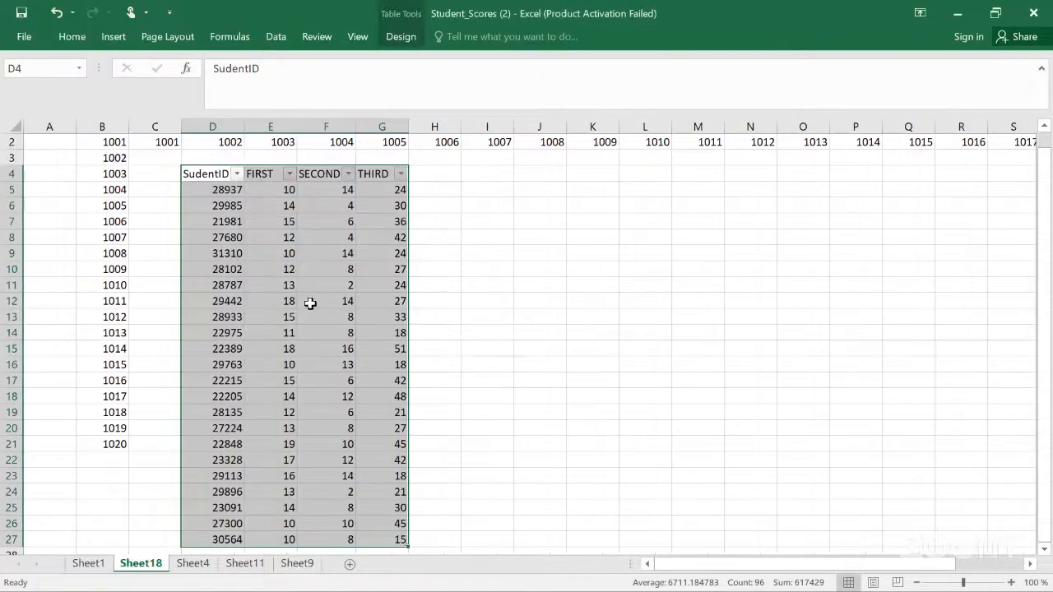
Step: Try setting the PivotTable source range to Sheet18!$D$4:$F$16, then close the Create PivotTable dialog
left_click(113, 38)
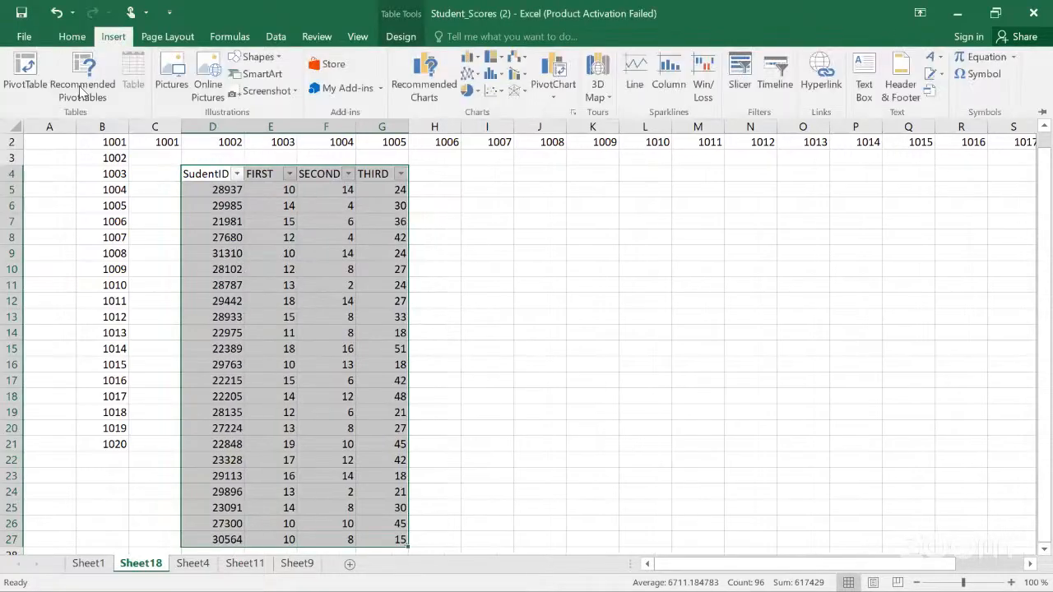
left_click(27, 82)
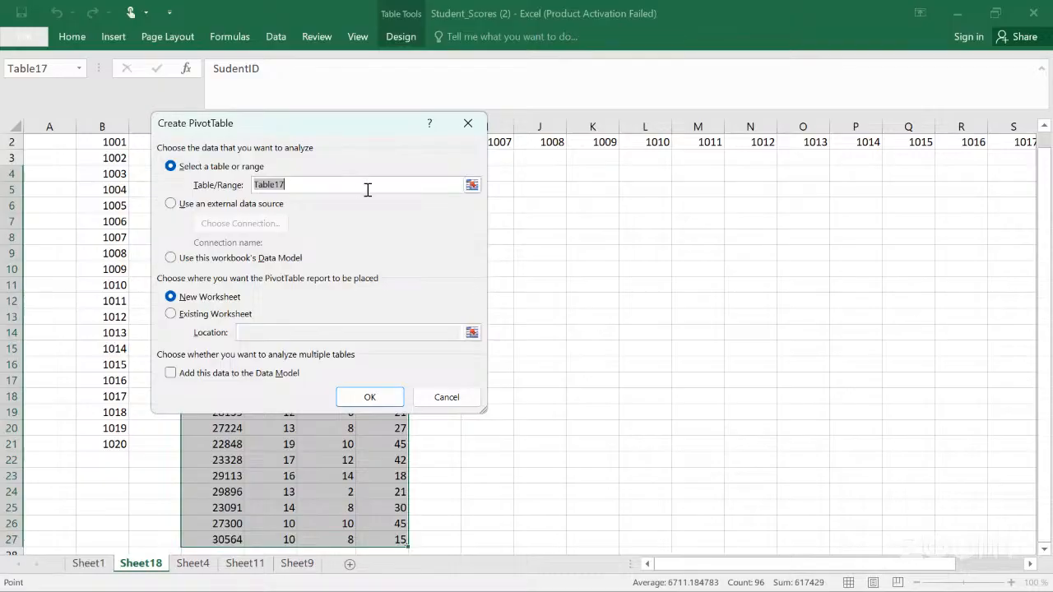
left_click(472, 185)
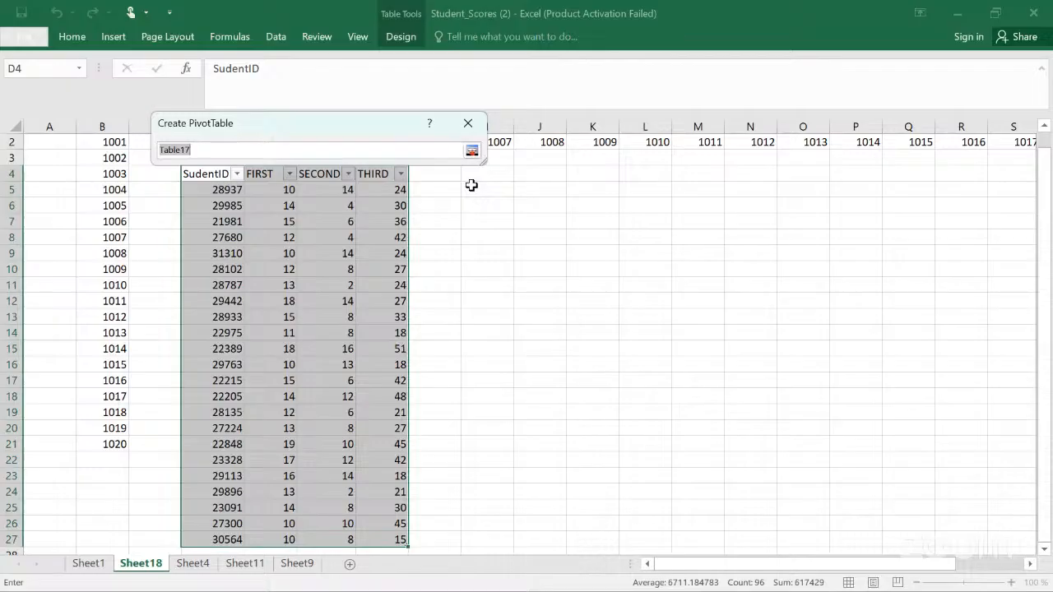
left_click(215, 176)
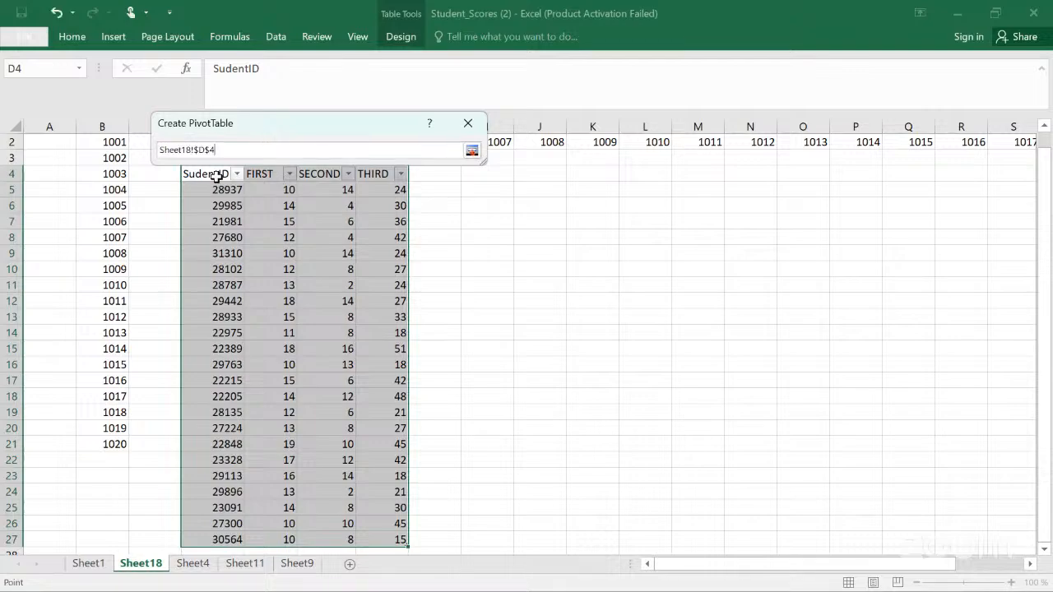
key("shift+Right")
key("shift+Down")
key("shift+Down")
key("shift+Down")
key("shift+Down")
key("shift+Down")
key("shift+Down")
key("shift+Down")
key("shift+Down")
key("shift+Down")
key("shift+Down")
key("shift+Down")
key("shift+Down")
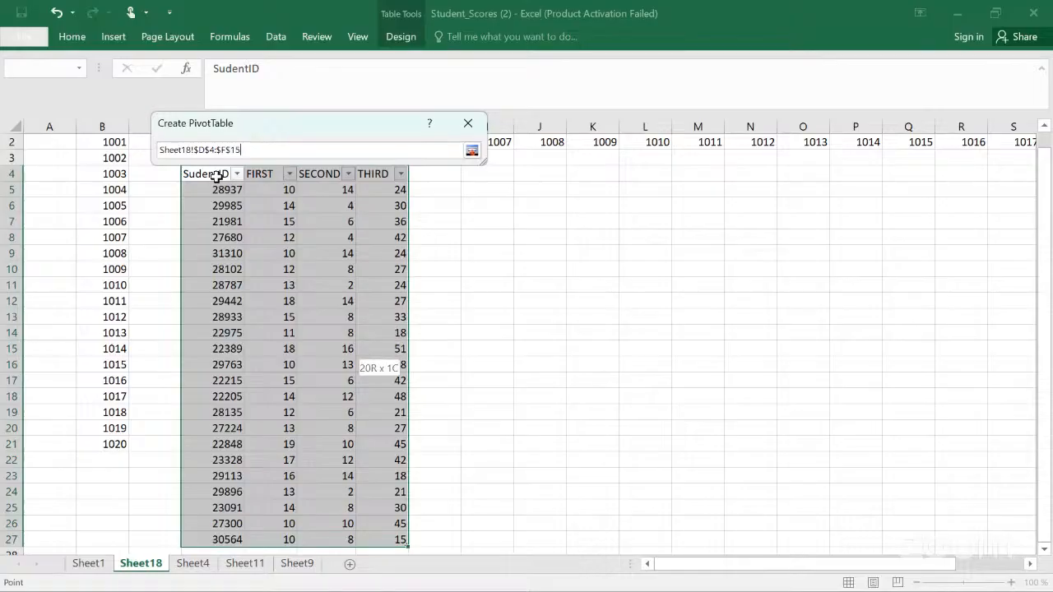
key("shift+Down")
key("shift+Down")
key("shift+Down")
key("shift+Down")
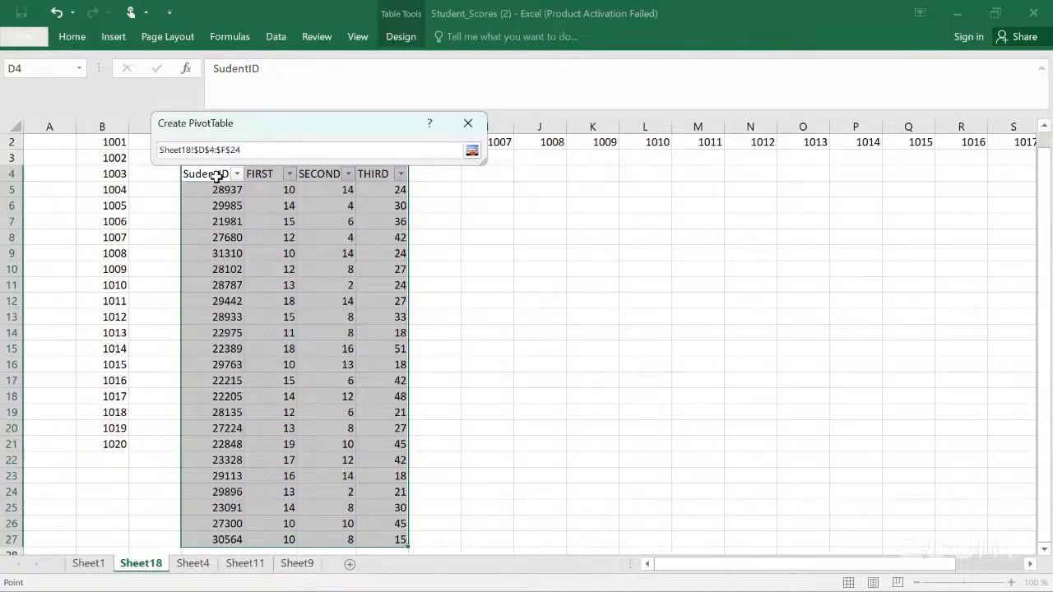
key("shift+Down")
key("shift+Down")
key("shift+Up")
key("shift+Up")
key("shift+Up")
key("shift+Up")
key("shift+Up")
left_click(472, 152)
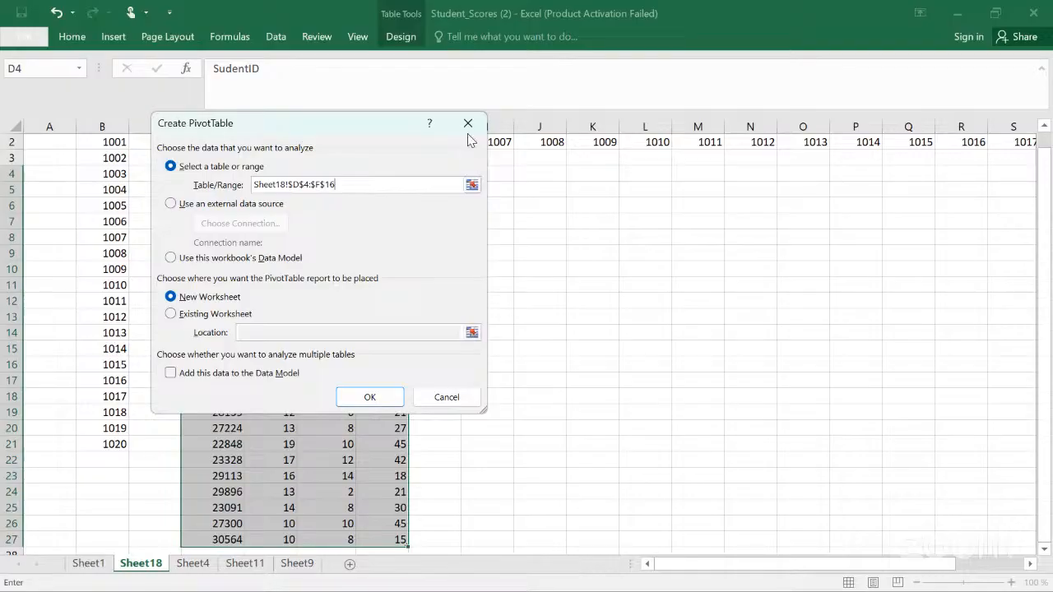
left_click(468, 125)
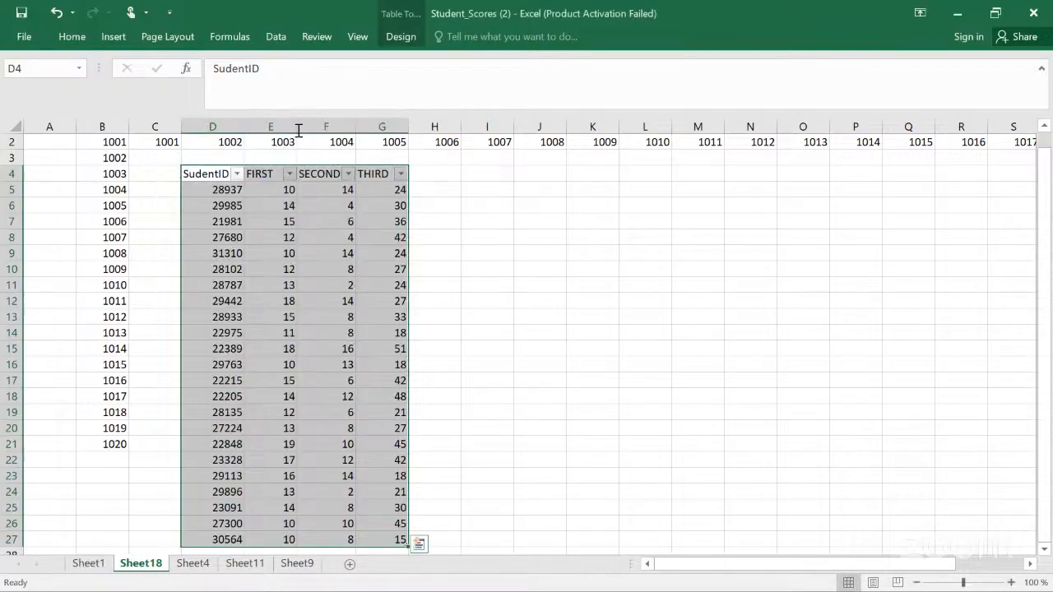
Step: Insert a PivotTable from Table17 on the existing worksheet at cell R3, then undo it
left_click(117, 45)
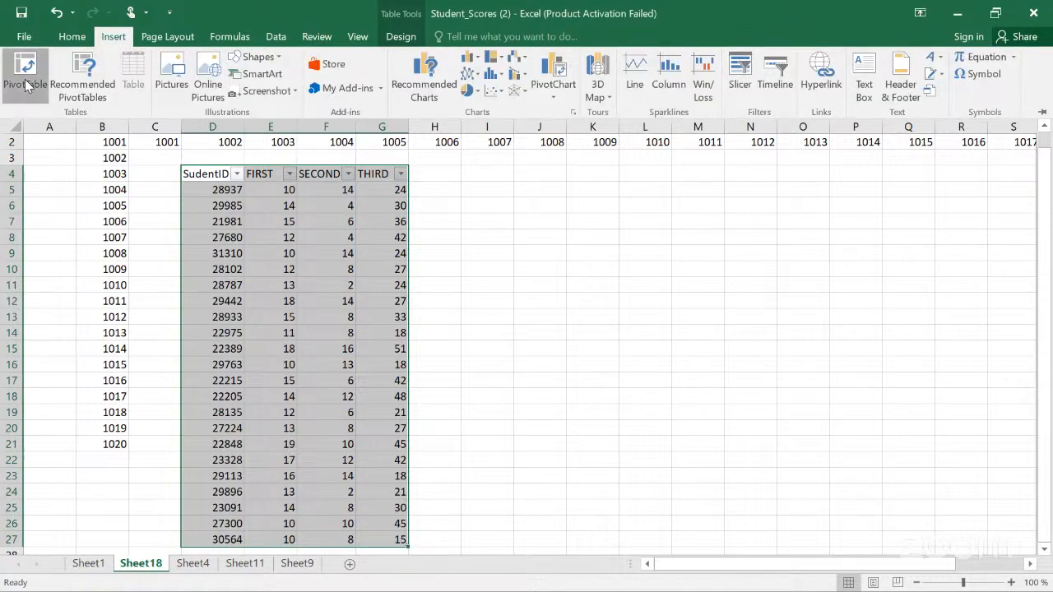
left_click(25, 83)
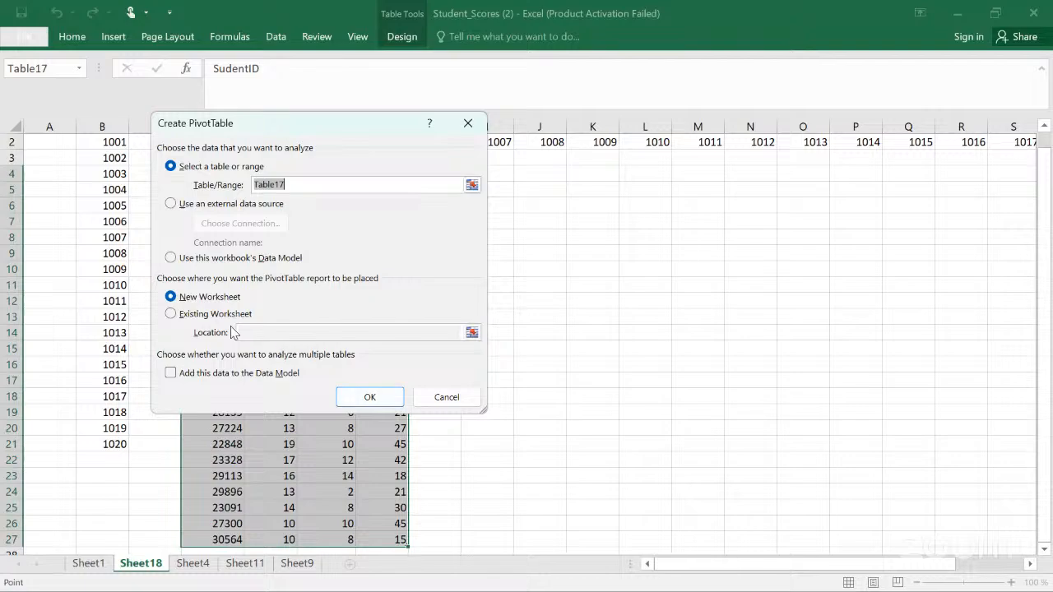
left_click(172, 314)
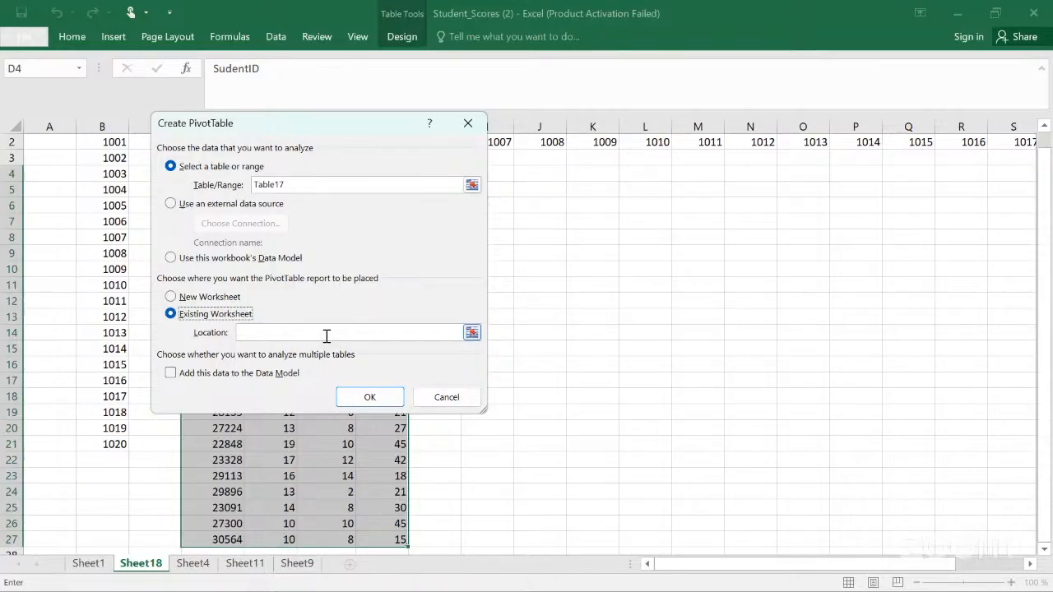
scroll(327, 336, "right", 3)
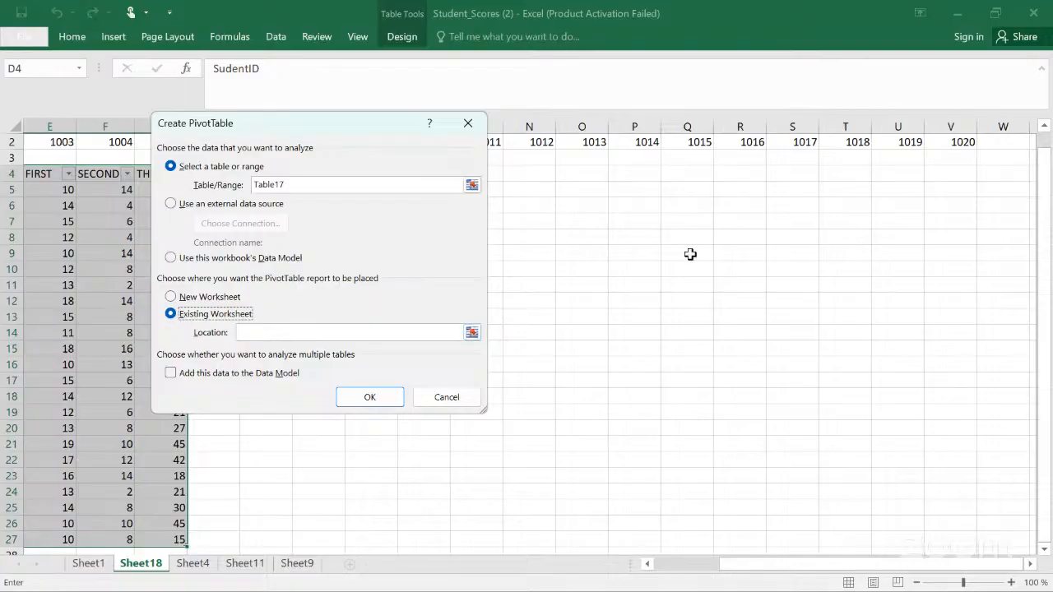
left_click(748, 157)
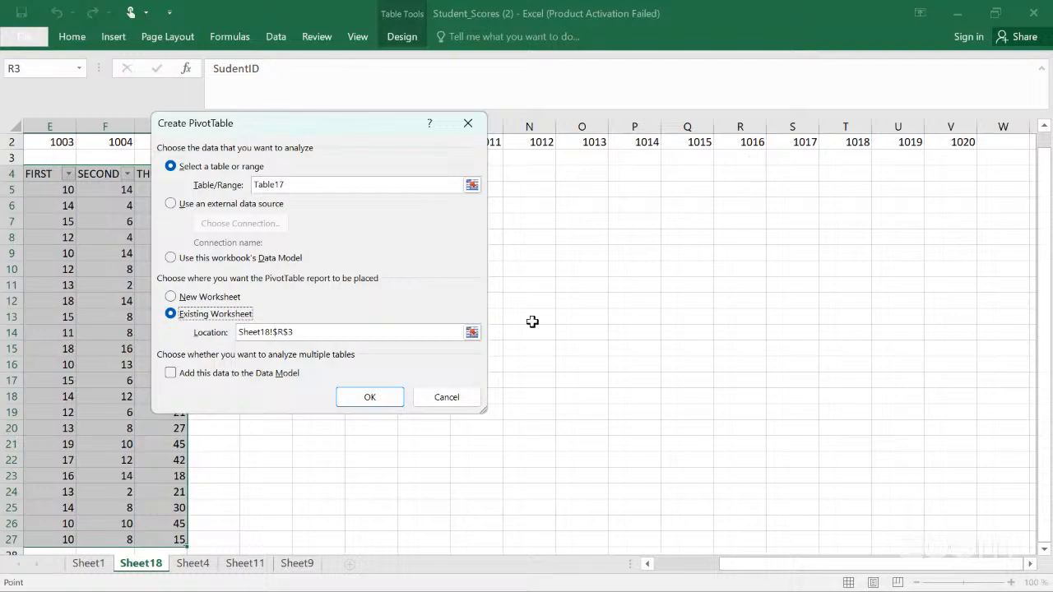
left_click(373, 399)
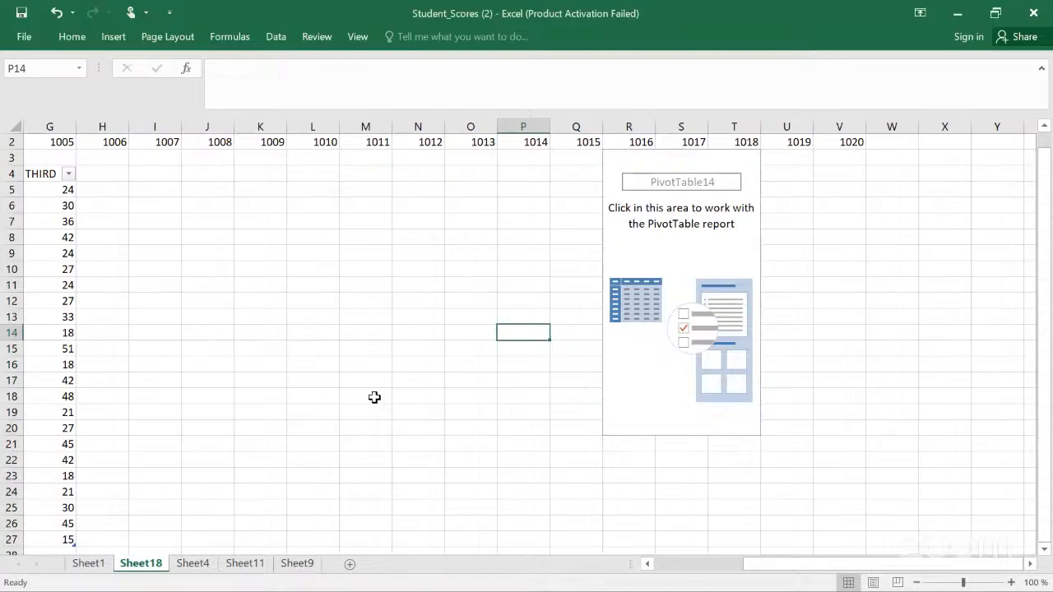
key("ctrl+z")
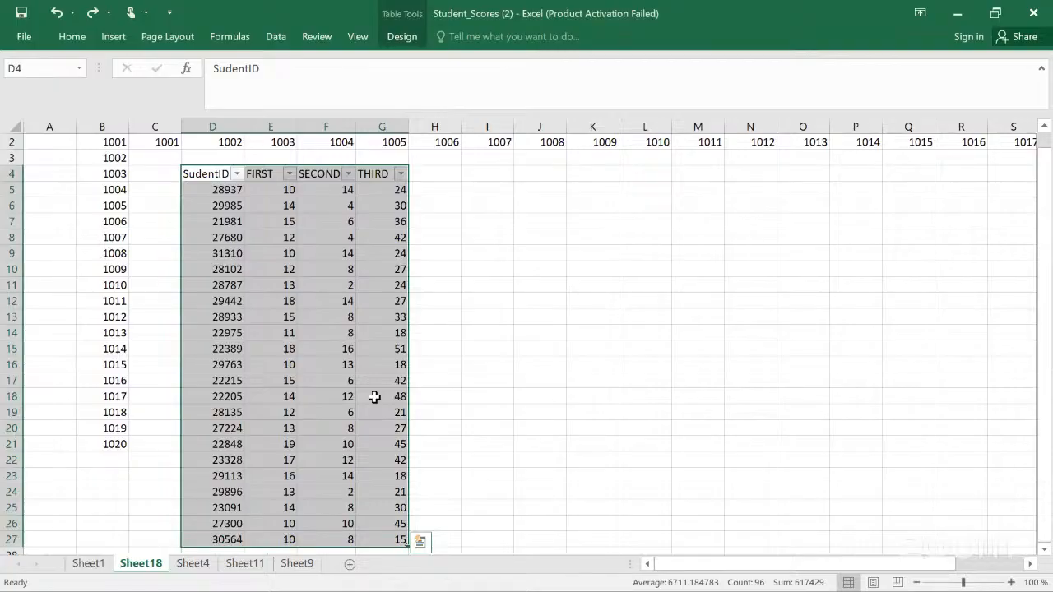
left_click(113, 36)
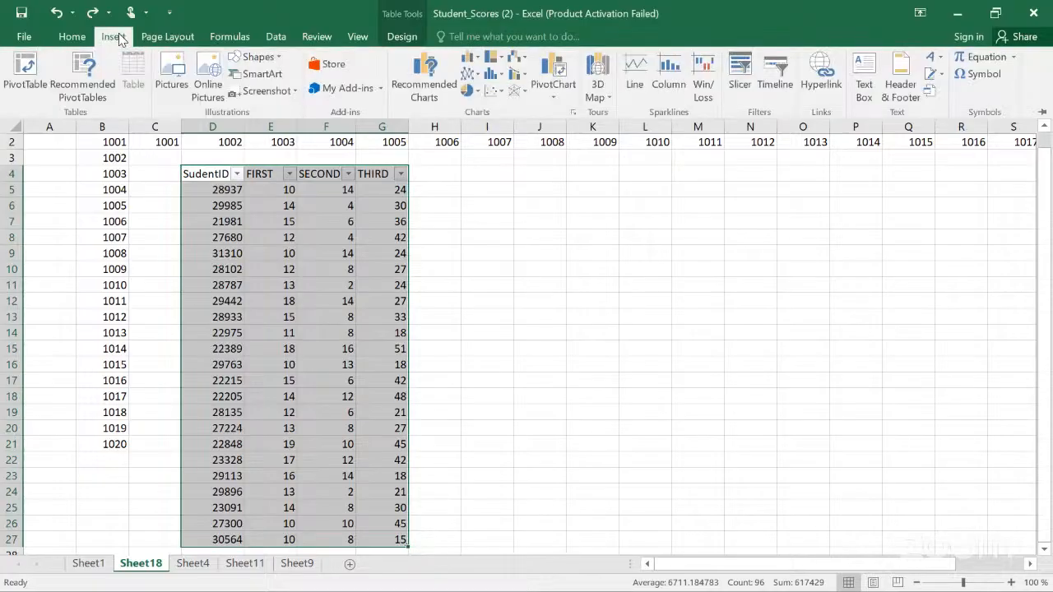
left_click(21, 82)
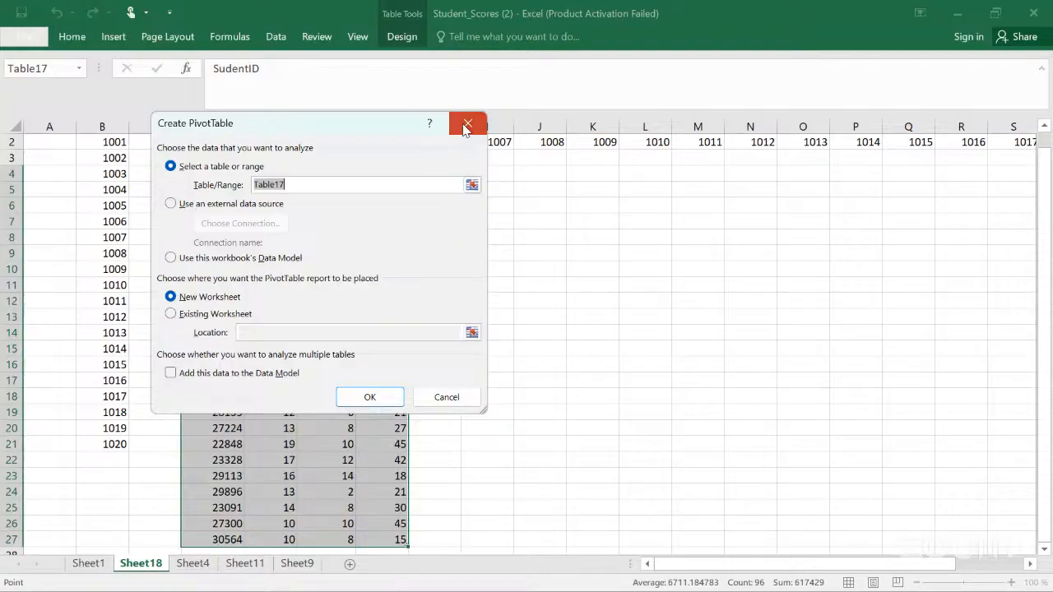
key("Escape")
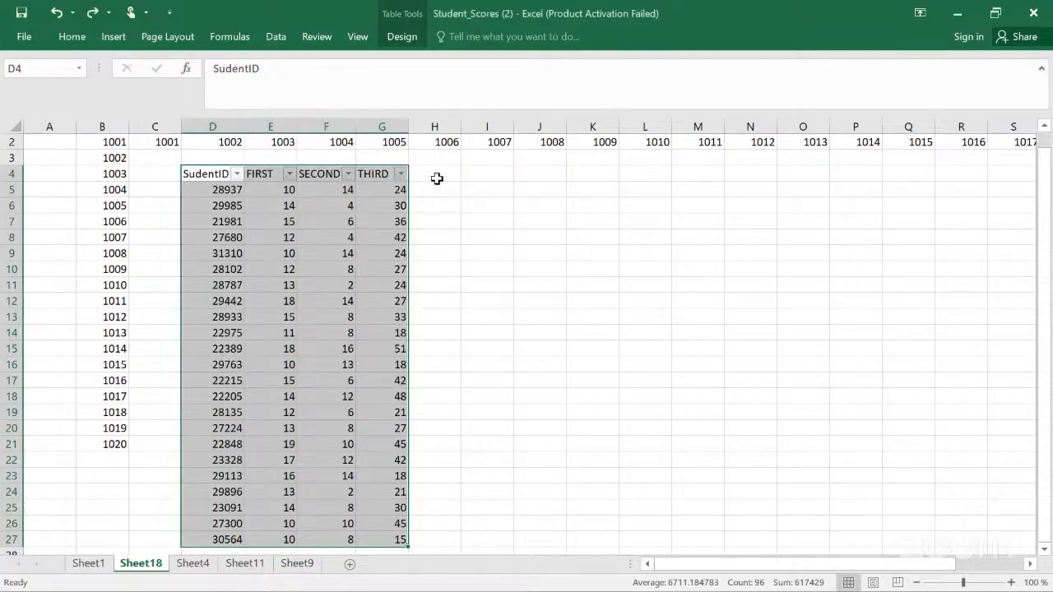
Step: Convert the student table on Sheet18 back to a normal range
left_click(548, 264)
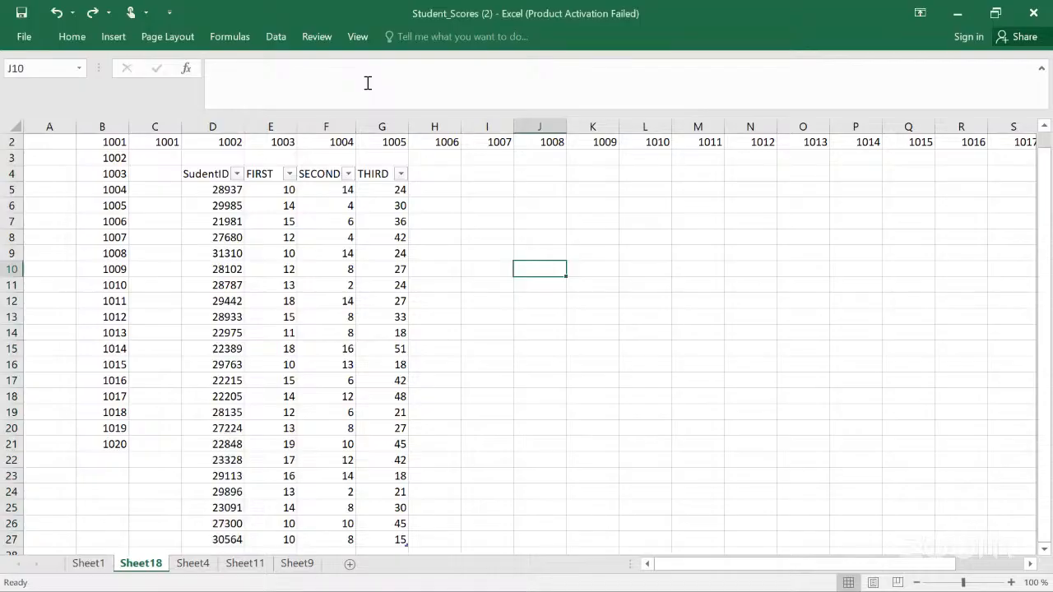
left_click(303, 191)
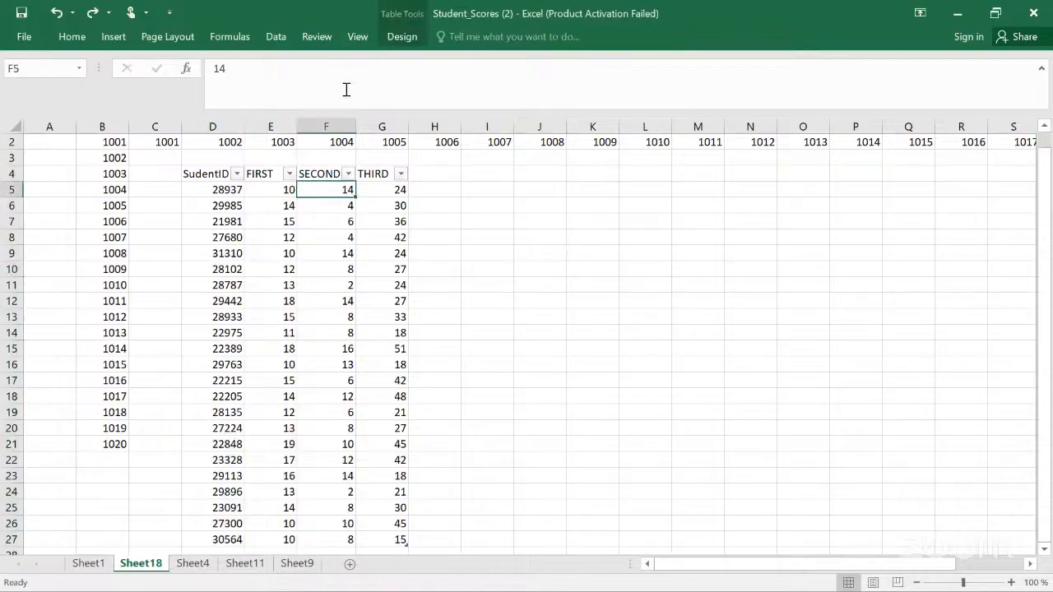
left_click(402, 37)
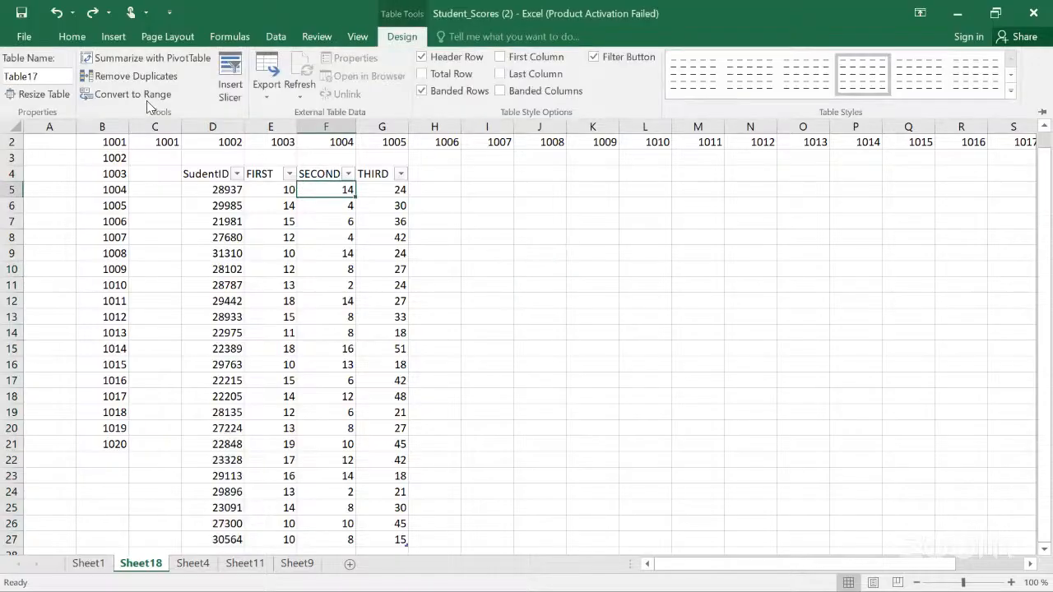
left_click(147, 100)
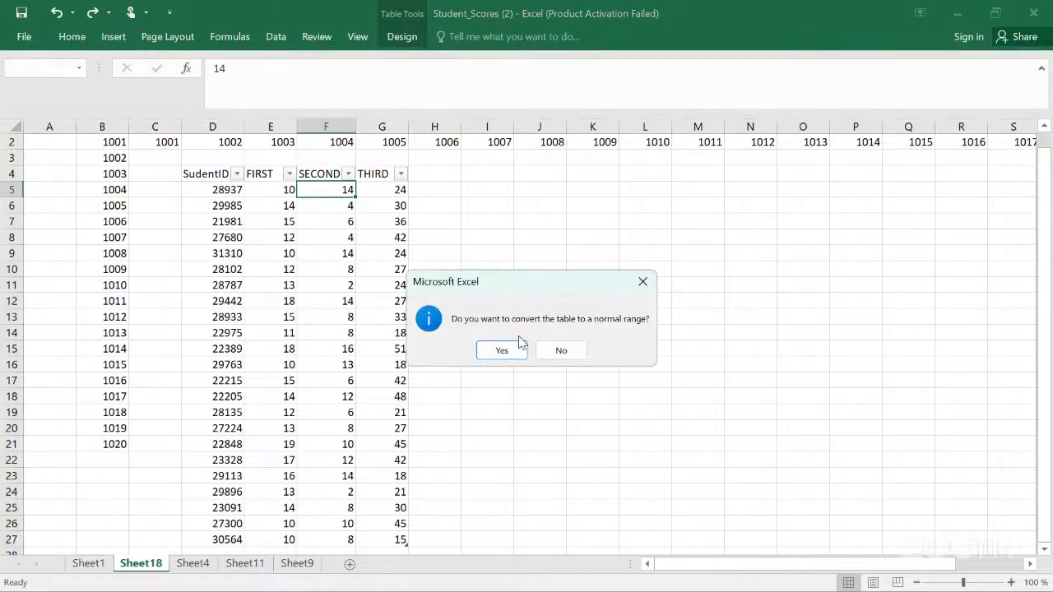
left_click(504, 349)
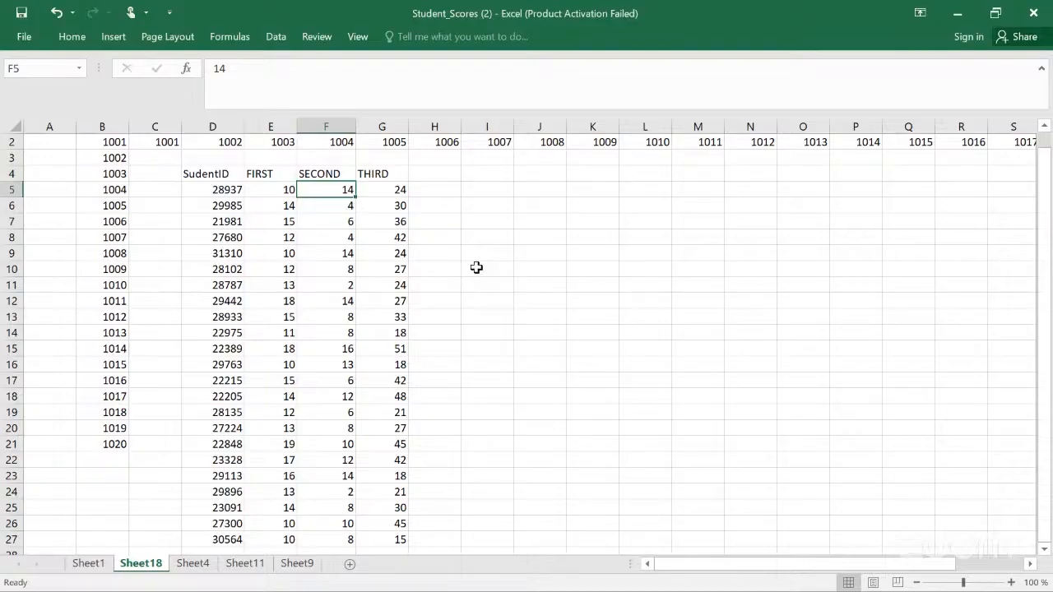
Step: Insert a new blank worksheet
left_click(350, 565)
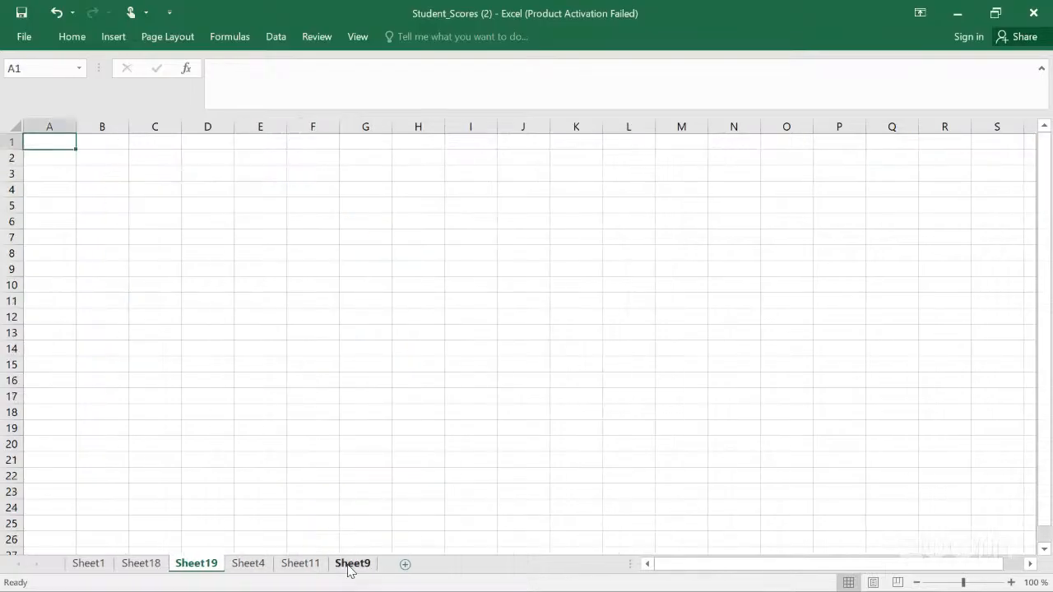
Step: Browse through the workbook's sheets to review their contents
left_click(317, 564)
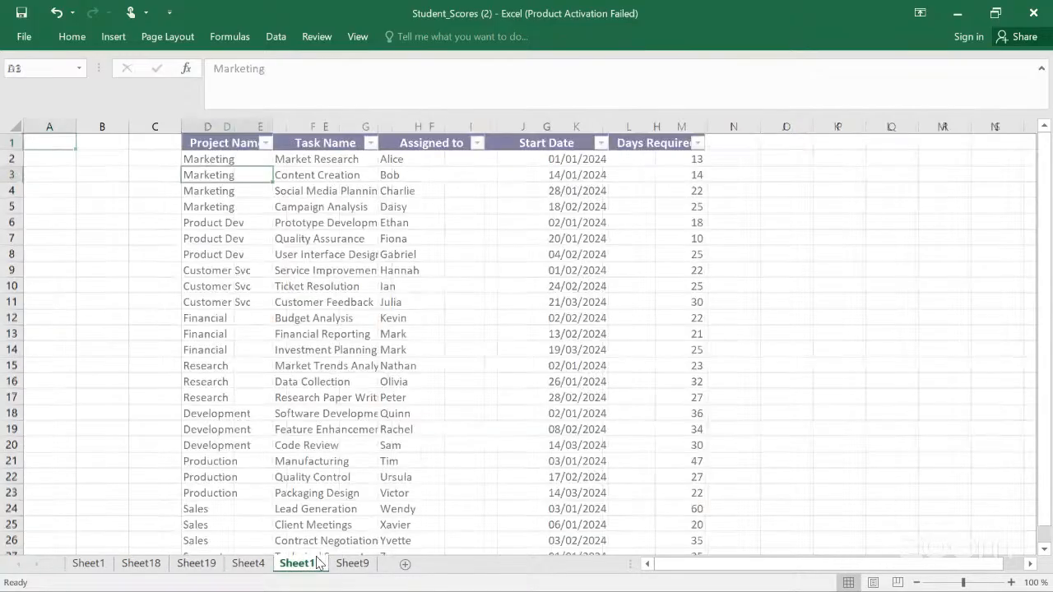
left_click(253, 566)
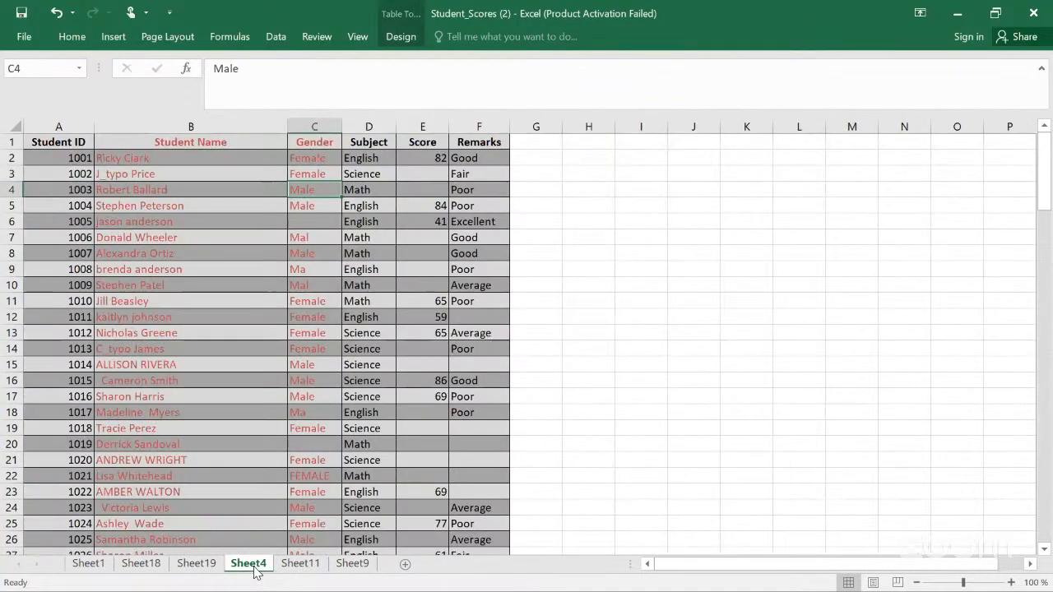
left_click(350, 566)
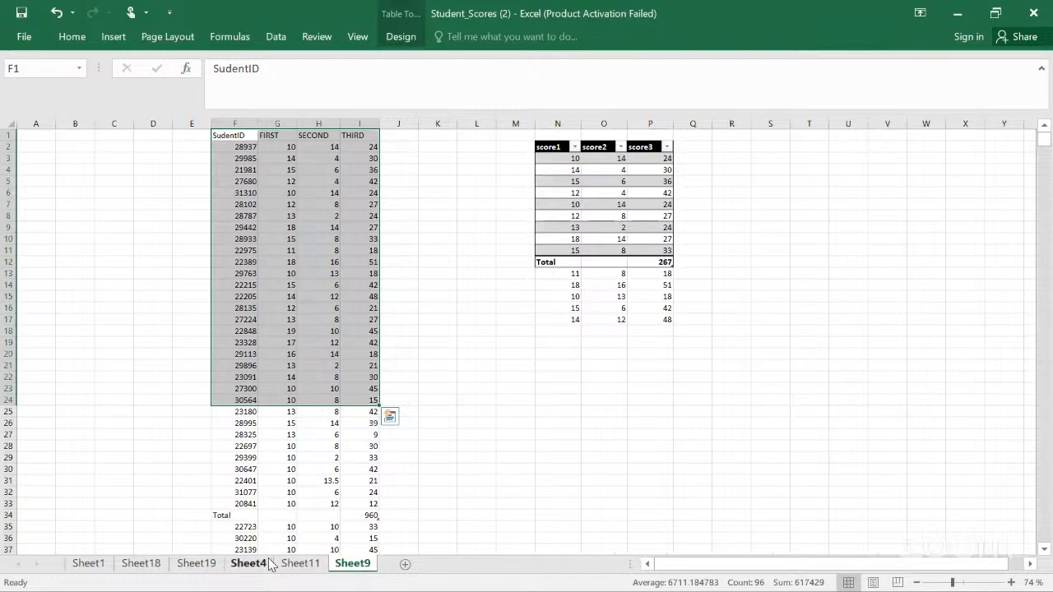
left_click(200, 568)
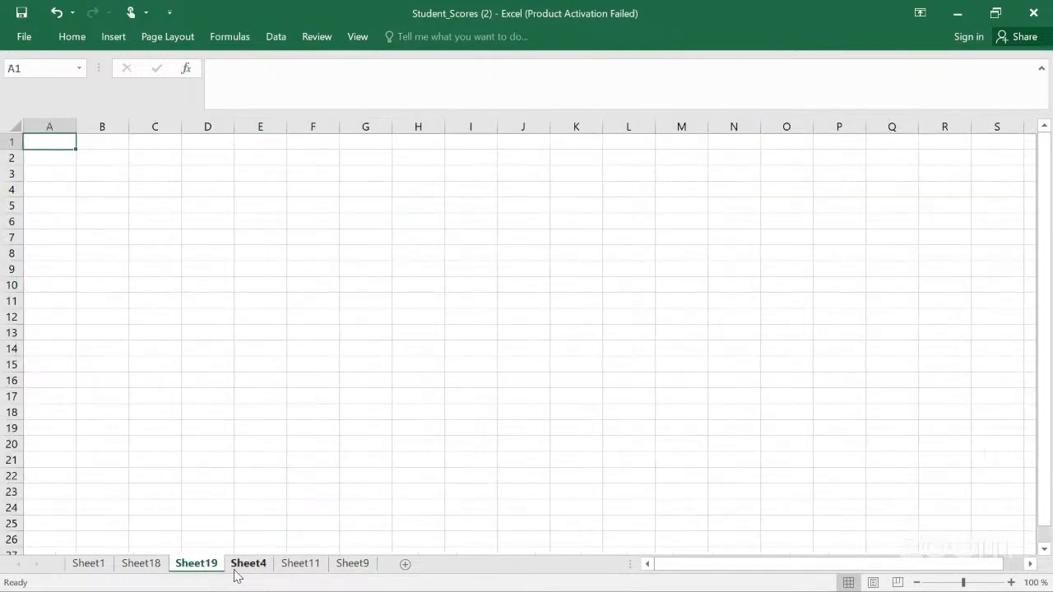
left_click(236, 572)
left_click(290, 567)
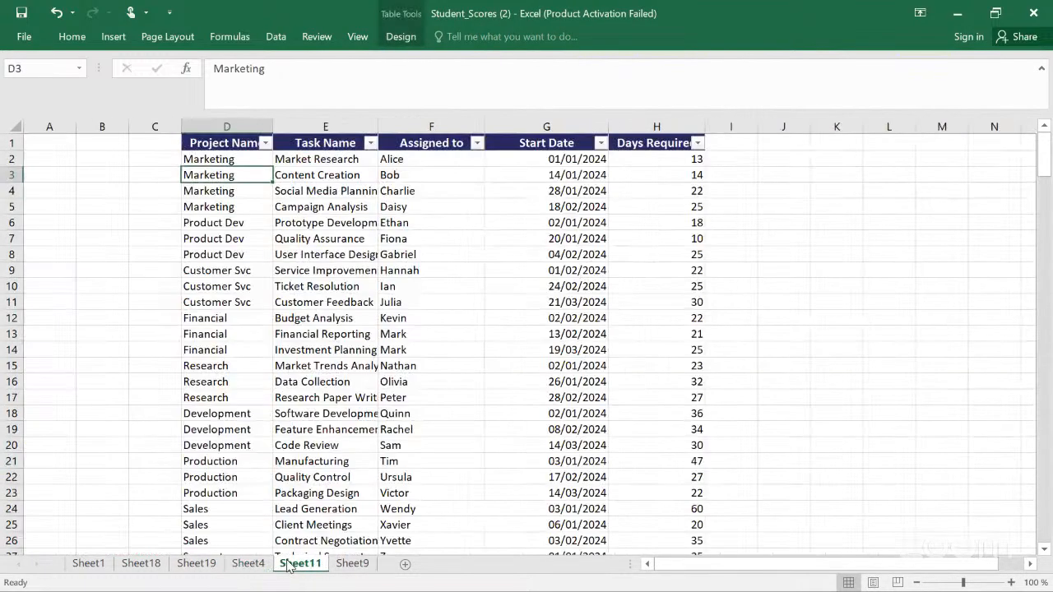
left_click(247, 566)
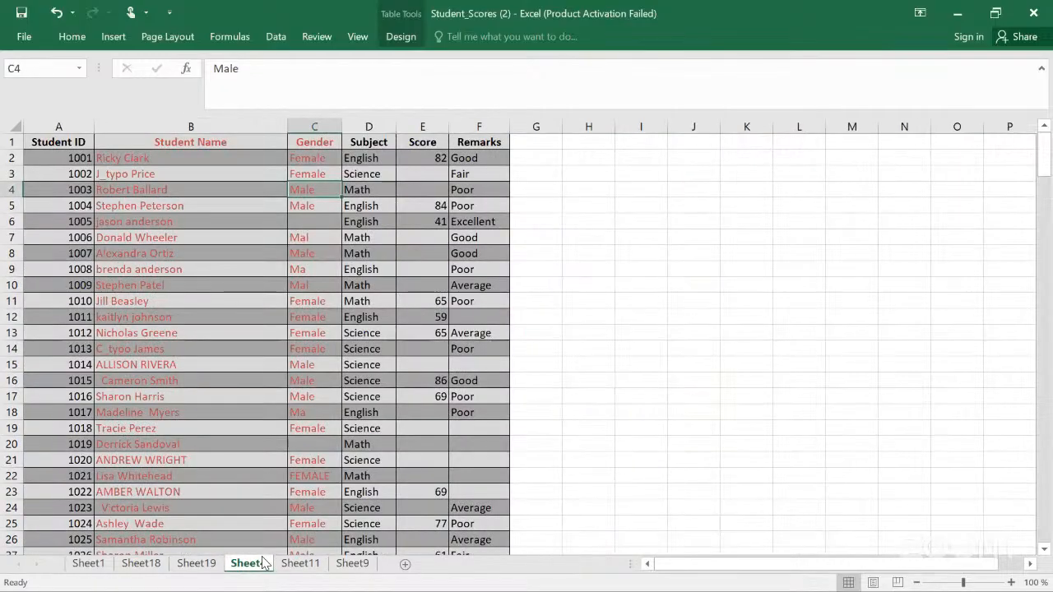
left_click(204, 566)
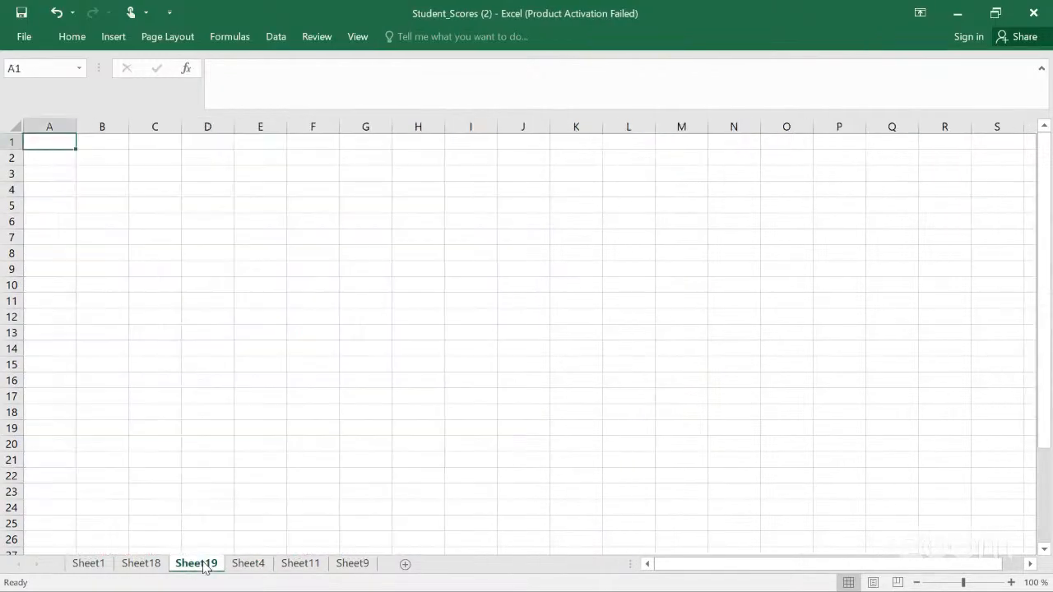
Step: Copy the SudentID, FIRST, SECOND and THIRD data block starting at D4 on Sheet18
left_click(153, 566)
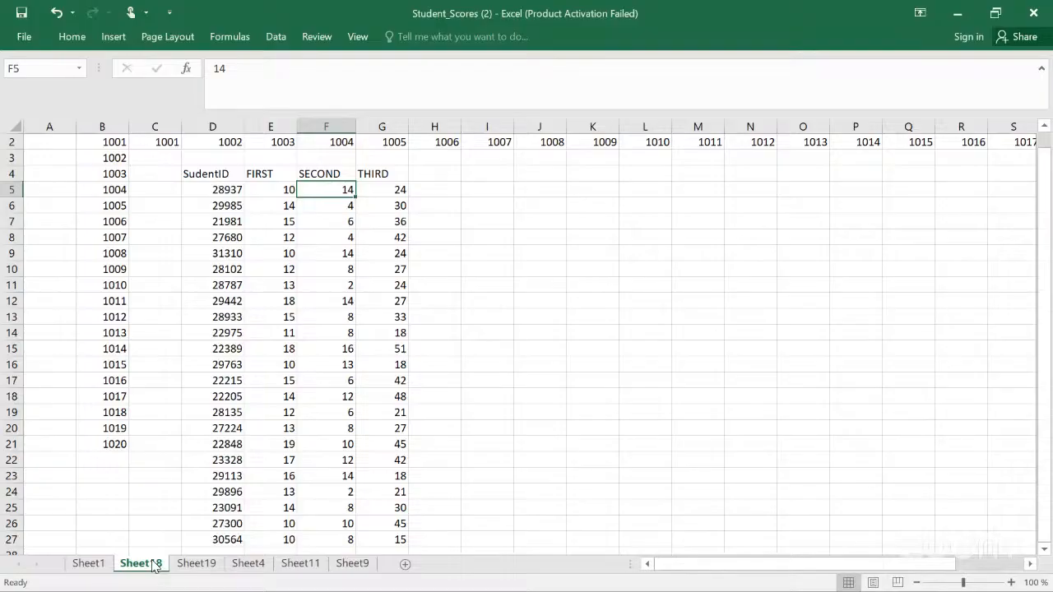
scroll(154, 566, "up", 1)
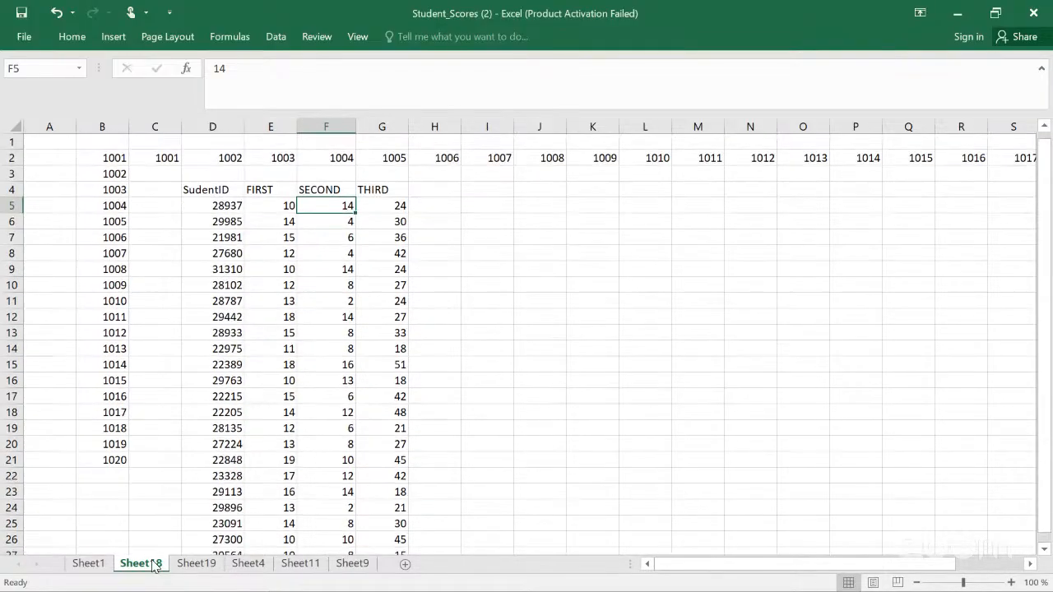
left_click(204, 194)
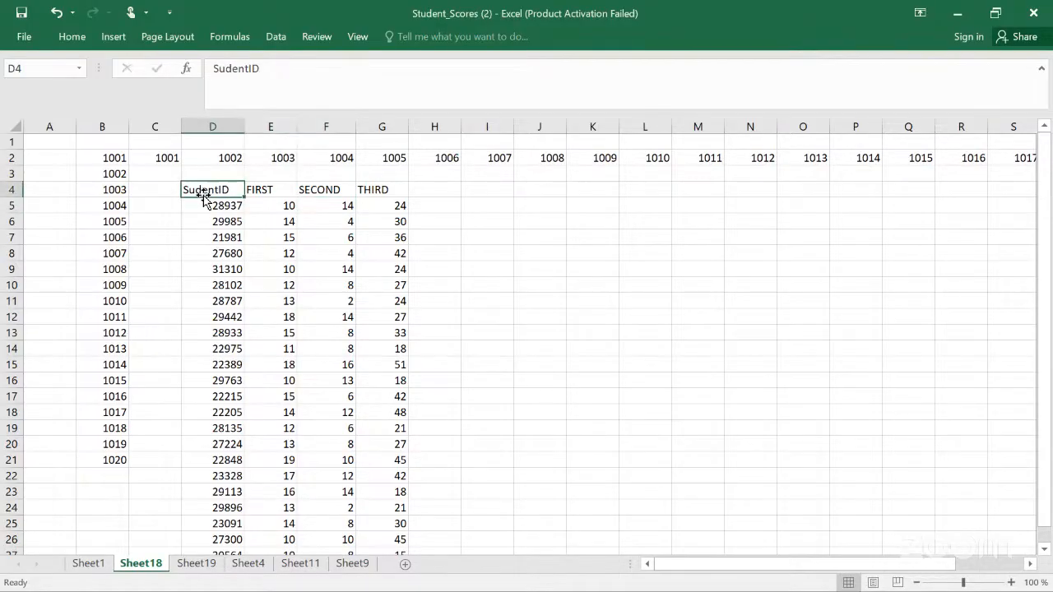
key("shift+Right")
key("shift+Right")
key("shift+Right")
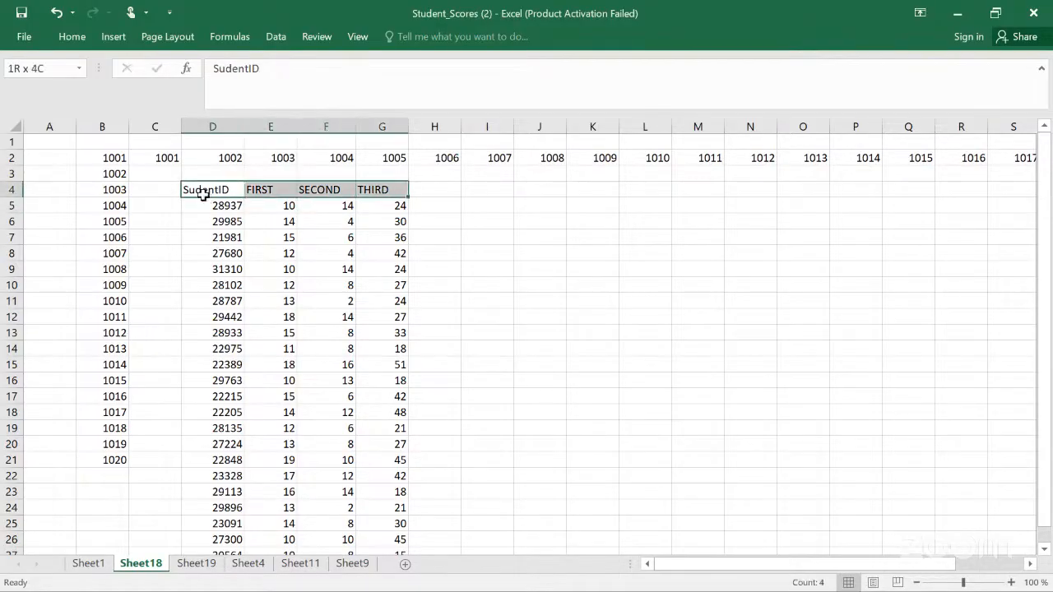
key("shift+Down")
key("shift+Down")
key("shift+Down")
key("shift+Down")
key("shift+Down")
key("shift+Down")
key("shift+Down")
key("shift+Down")
key("shift+Down")
key("shift+Down")
key("shift+Down")
key("shift+Down")
key("shift+Down")
key("shift+Down")
key("shift+Down")
key("shift+Down")
key("shift+Down")
key("shift+Down")
key("shift+Down")
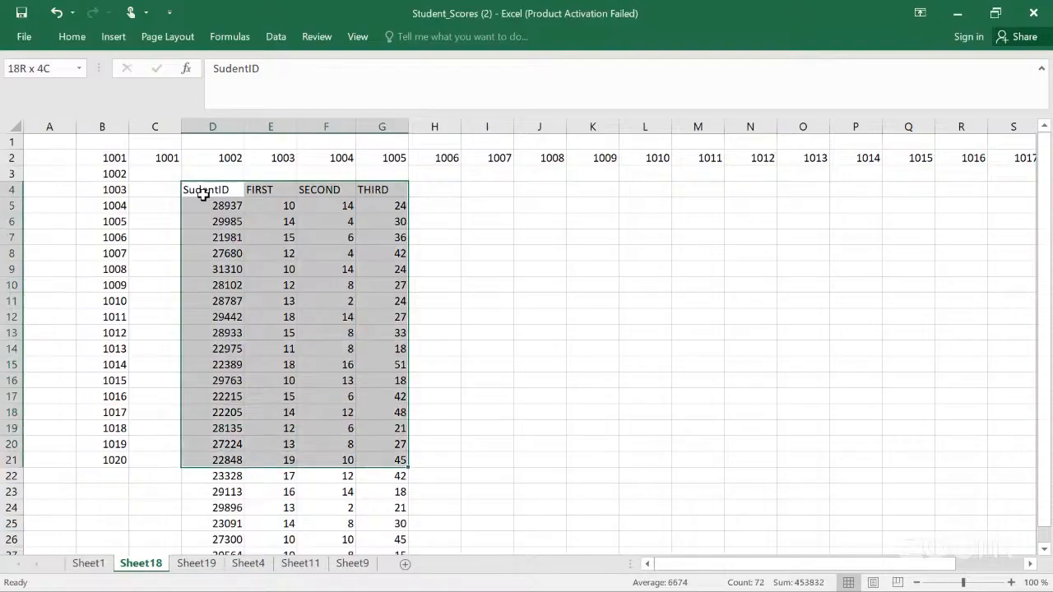
key("shift+Down")
key("shift+Down")
key("shift+Down")
key("shift+Down")
key("shift+Down")
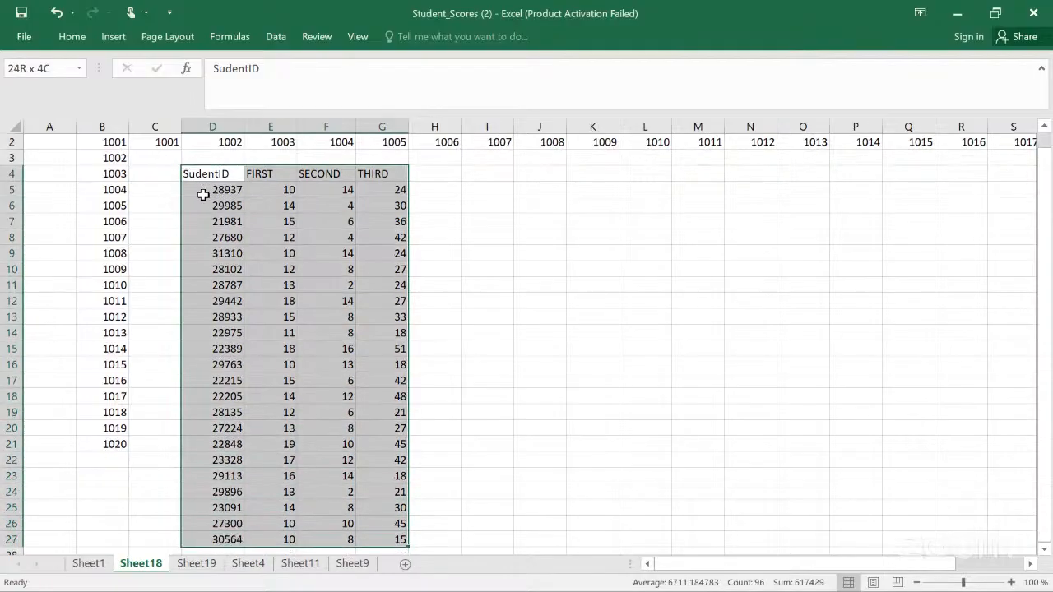
key("shift+Up")
key("ctrl+c")
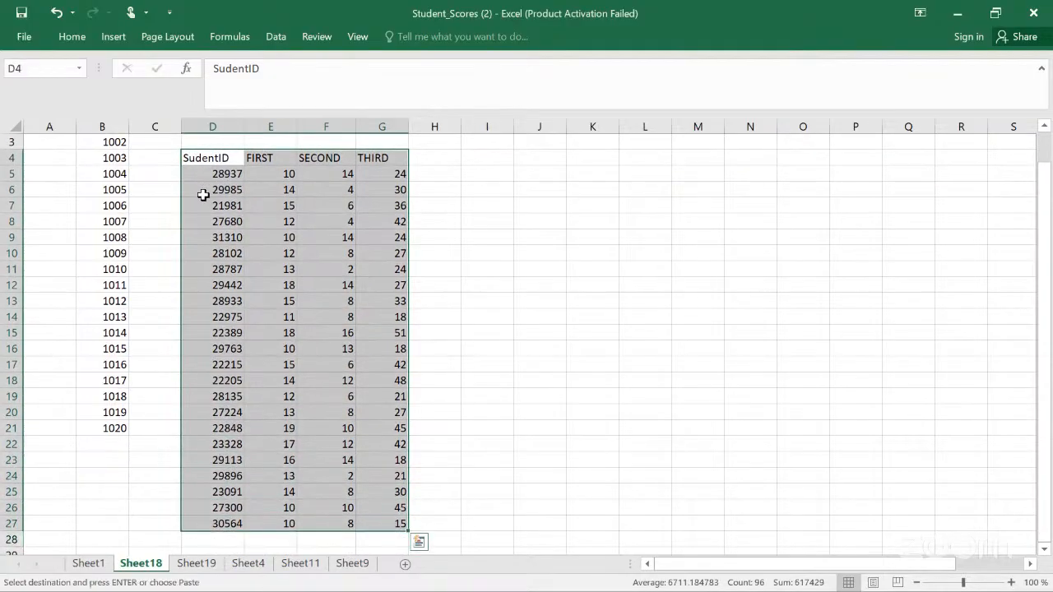
Step: Paste the copied data into the blank Sheet19 starting at cell D1
left_click(355, 566)
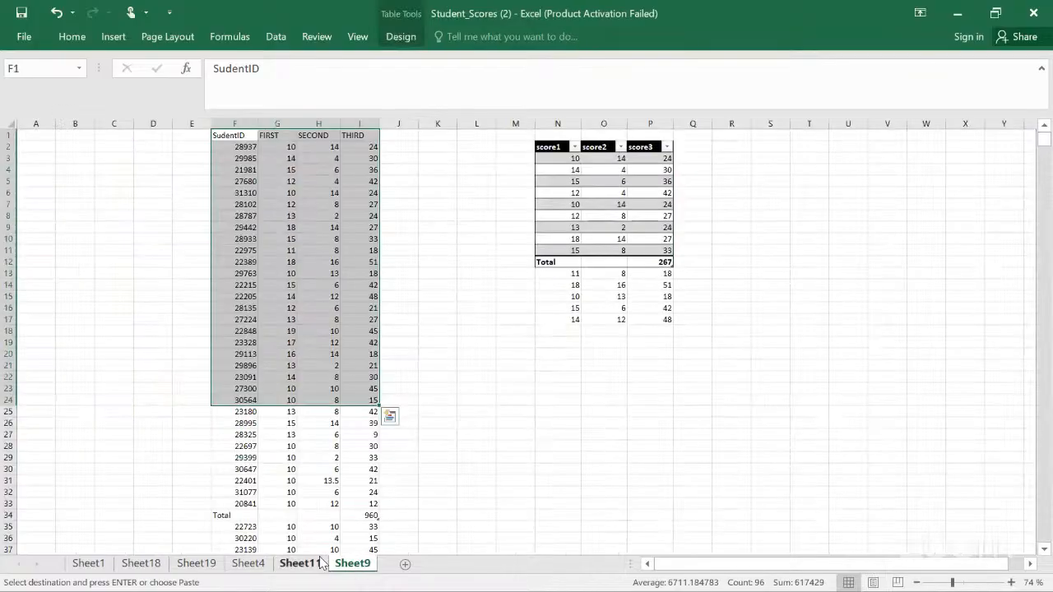
left_click(320, 563)
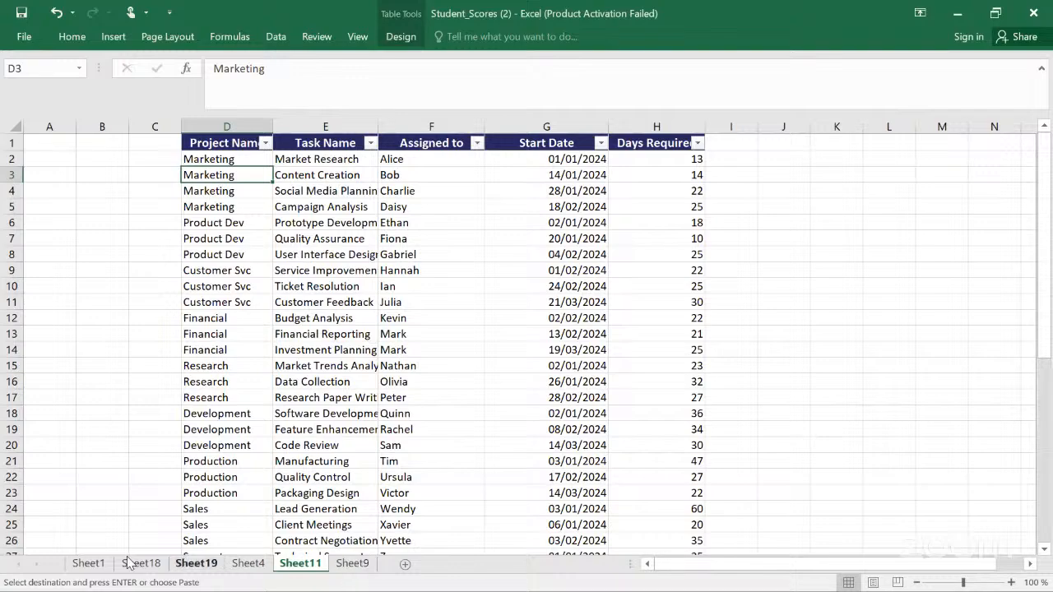
left_click(97, 567)
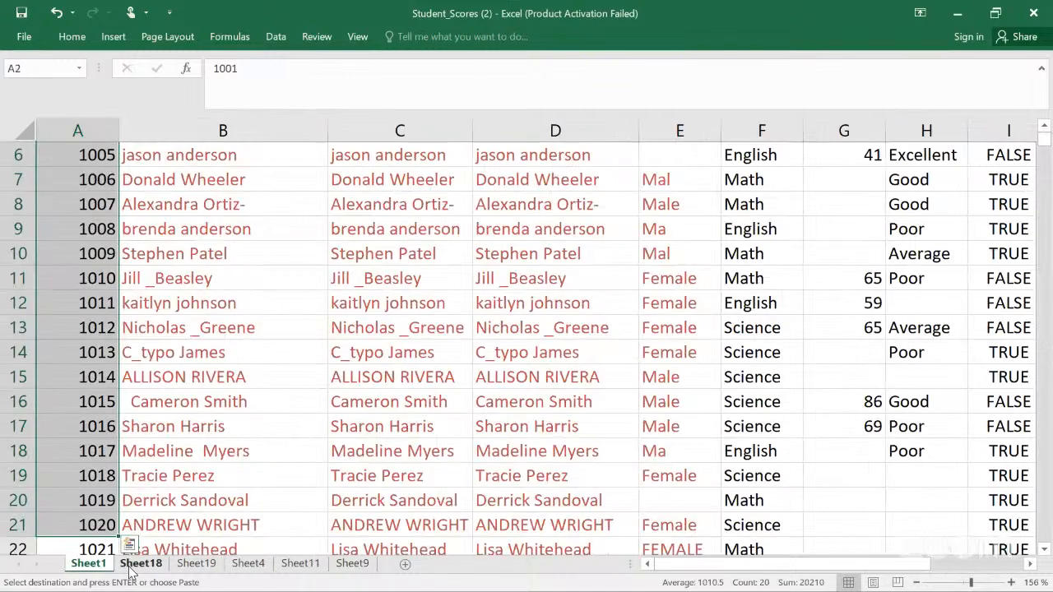
left_click(165, 566)
left_click(181, 566)
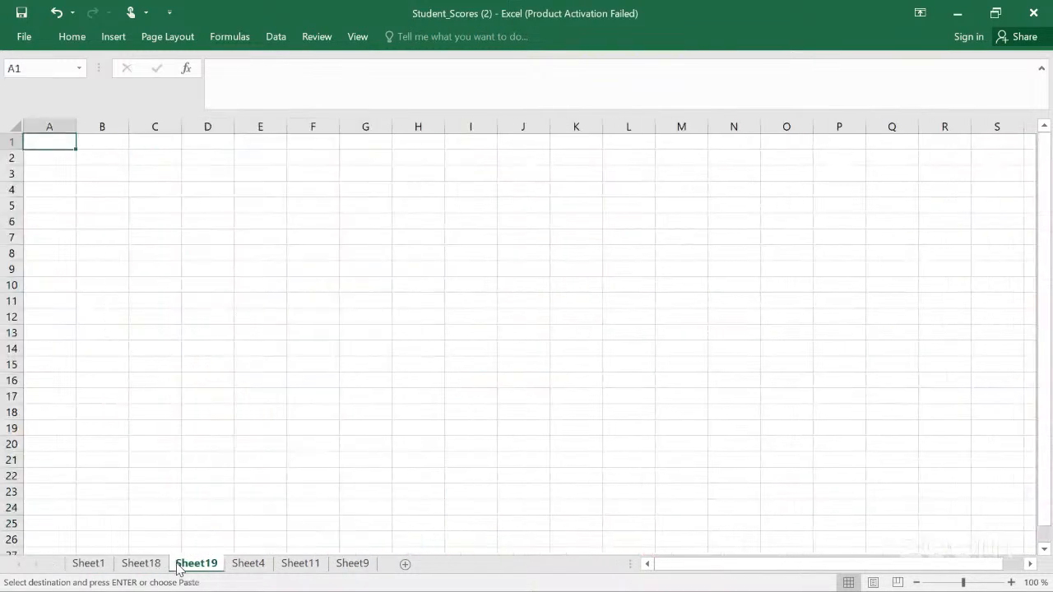
left_click(213, 143)
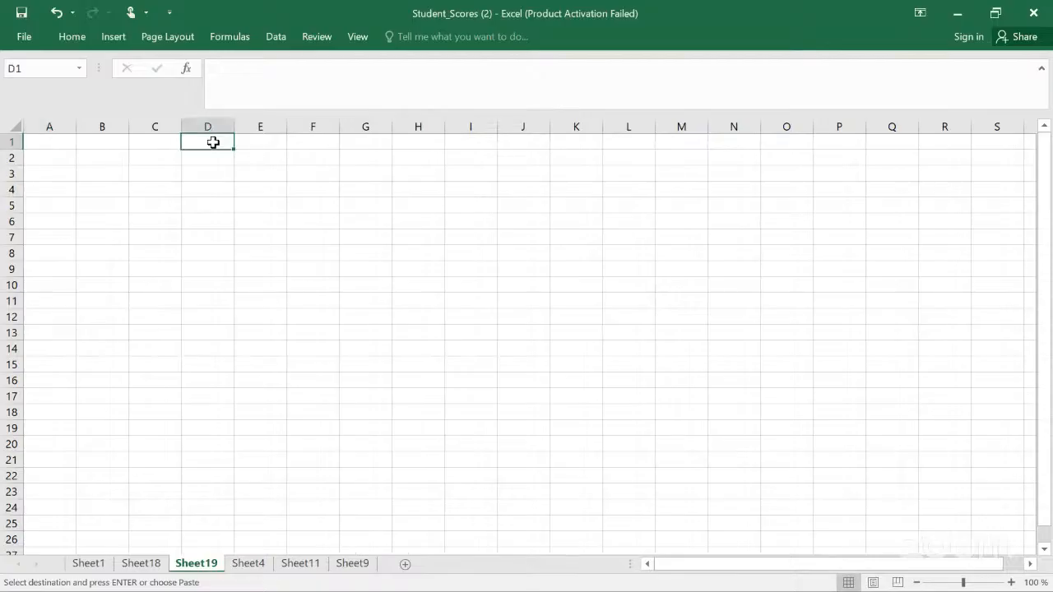
key("ctrl+v")
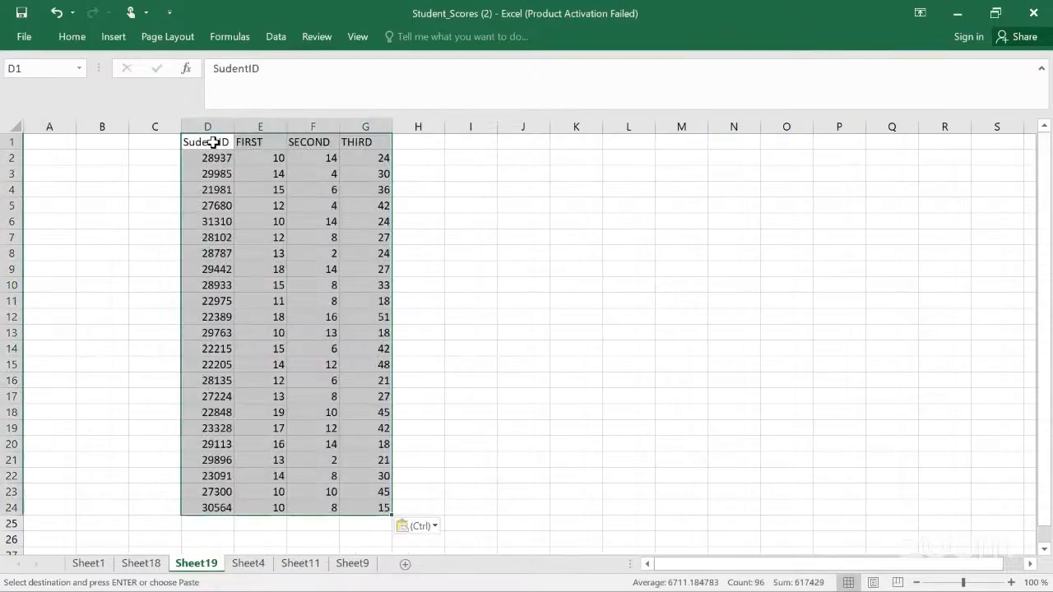
left_click(544, 180)
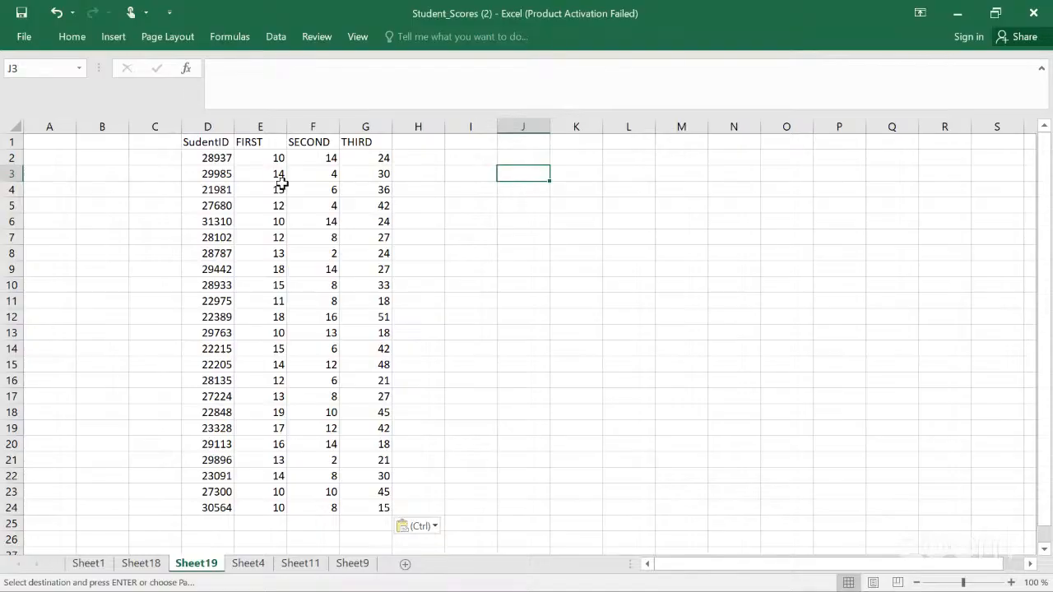
Step: Convert the pasted data on Sheet19 into a table with headers
left_click(226, 156)
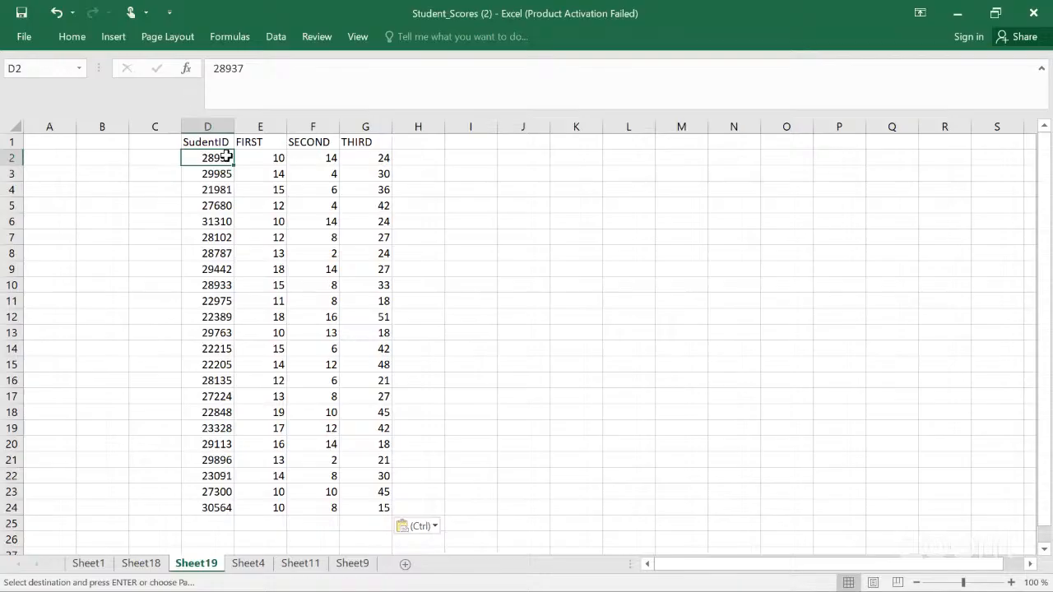
key("ctrl+t")
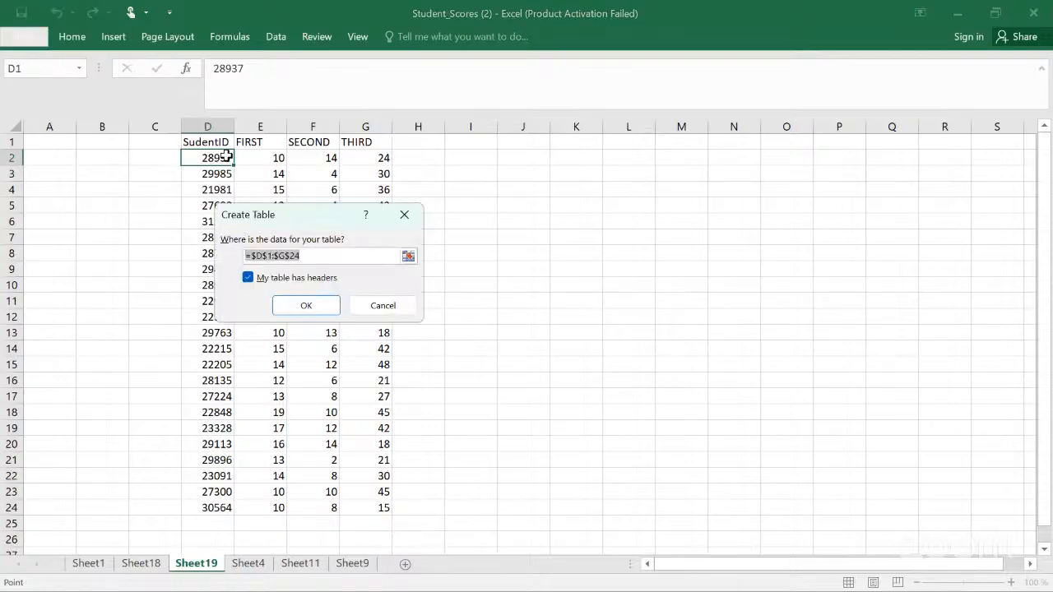
left_click(304, 305)
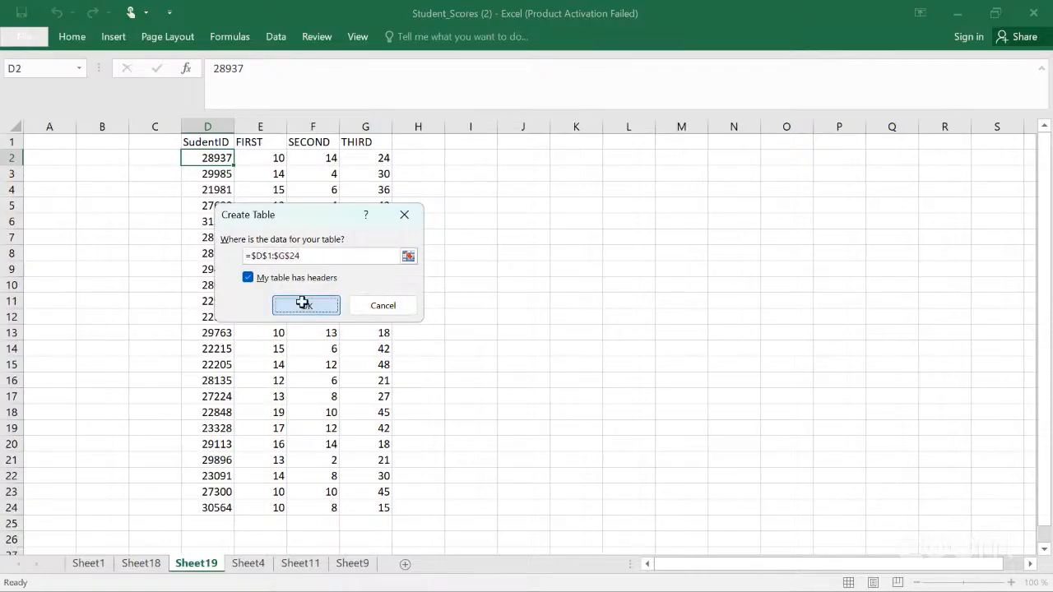
left_click(464, 286)
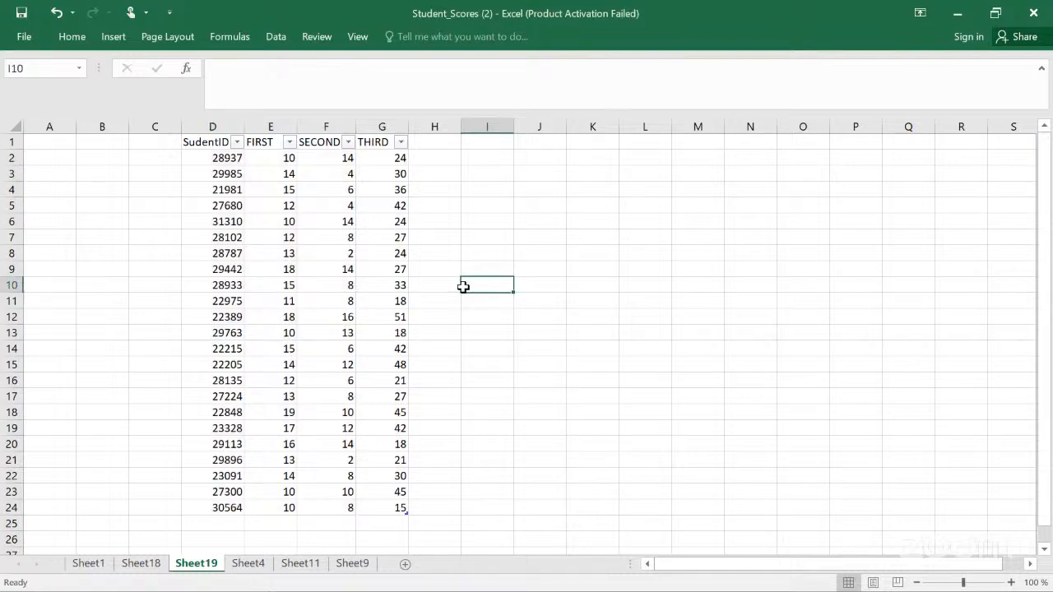
Step: Browse the table styles gallery for the new table on Sheet19
left_click(295, 176)
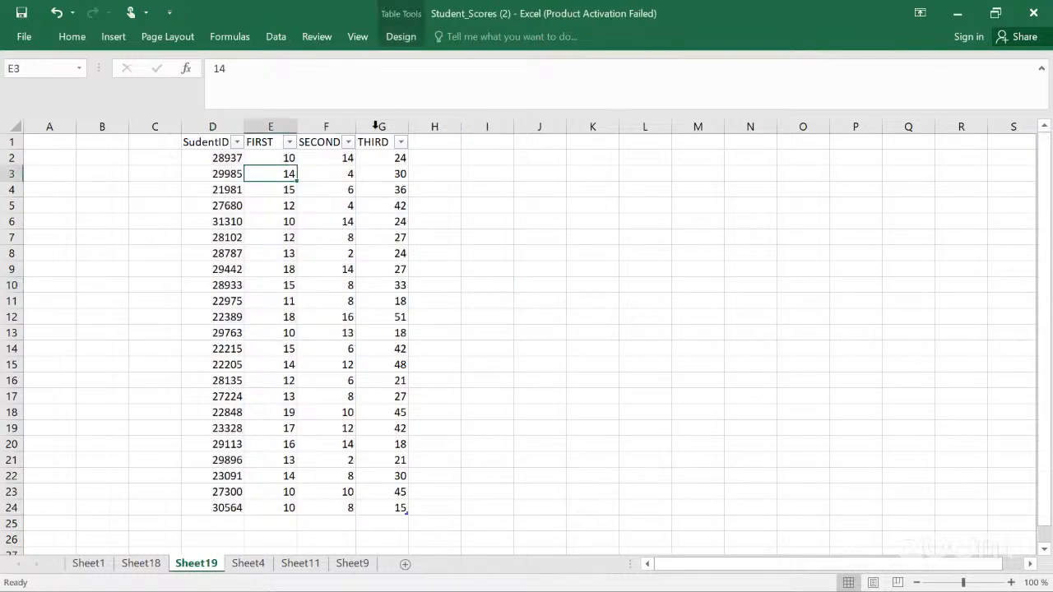
left_click(401, 37)
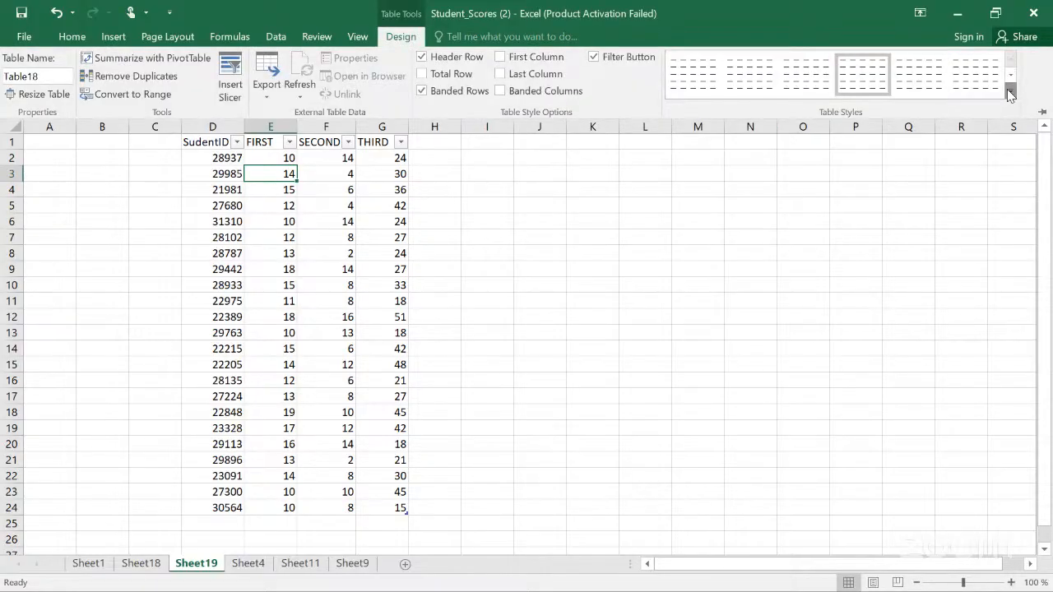
left_click(1010, 94)
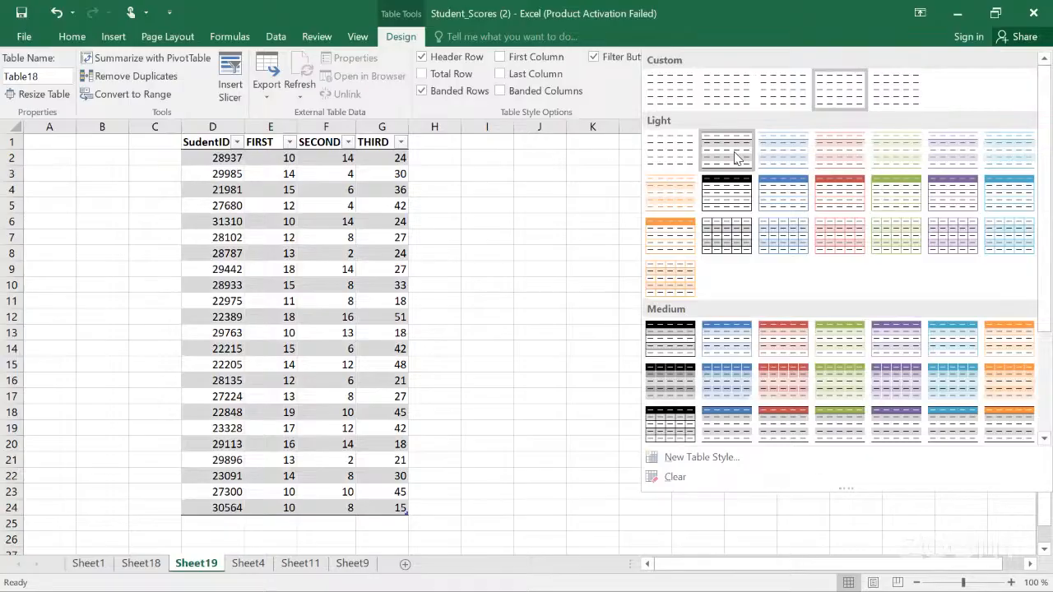
left_click(484, 188)
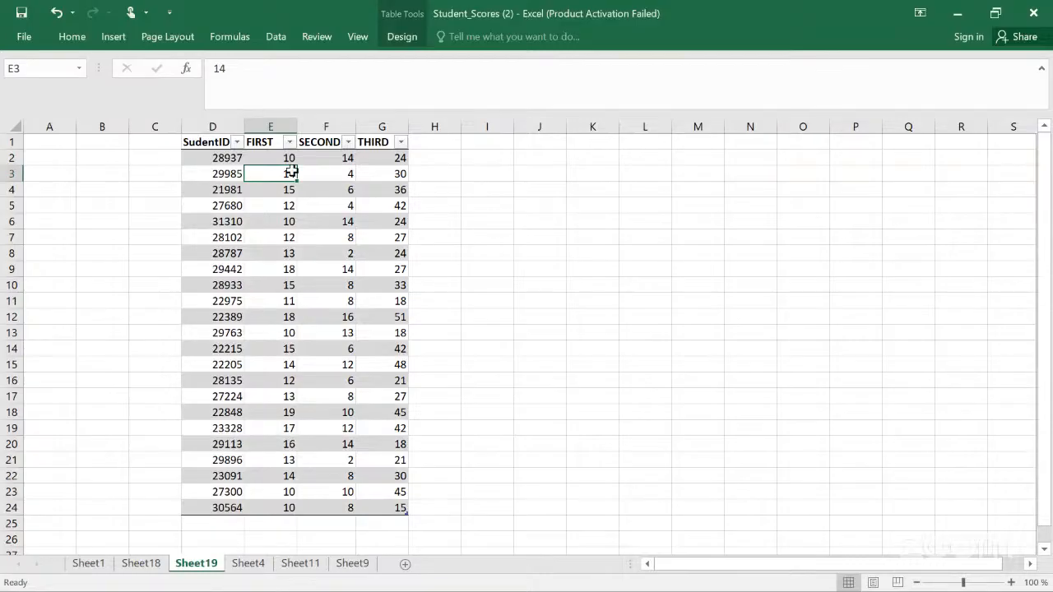
left_click(230, 157)
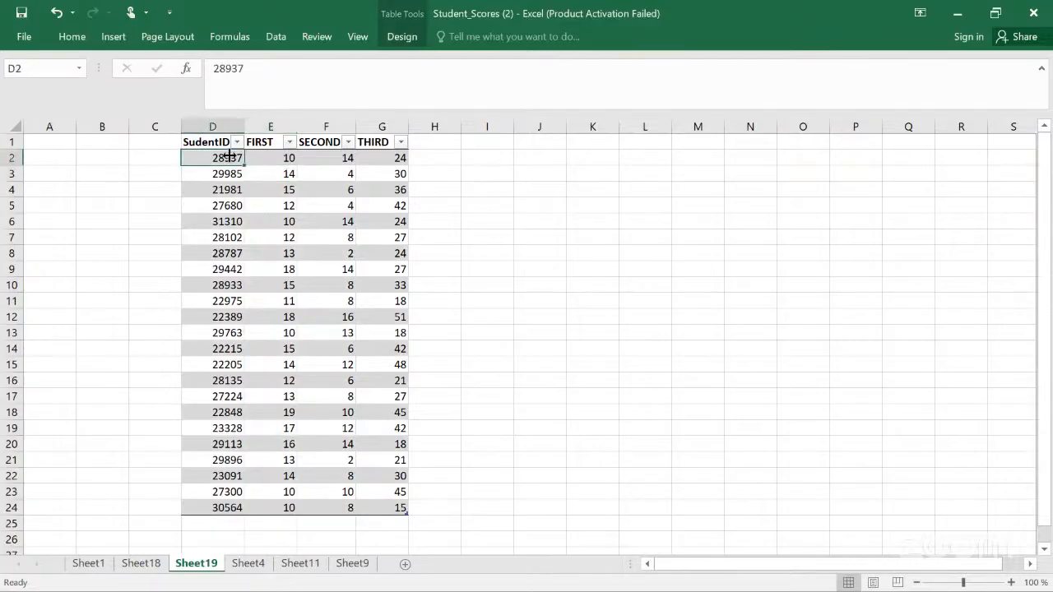
left_click(111, 36)
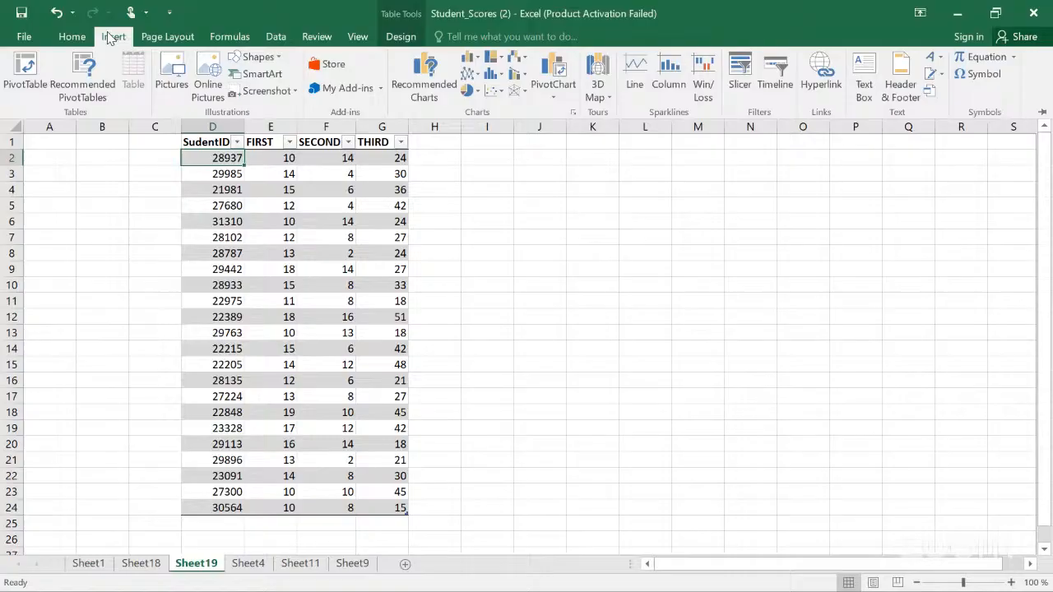
left_click(24, 73)
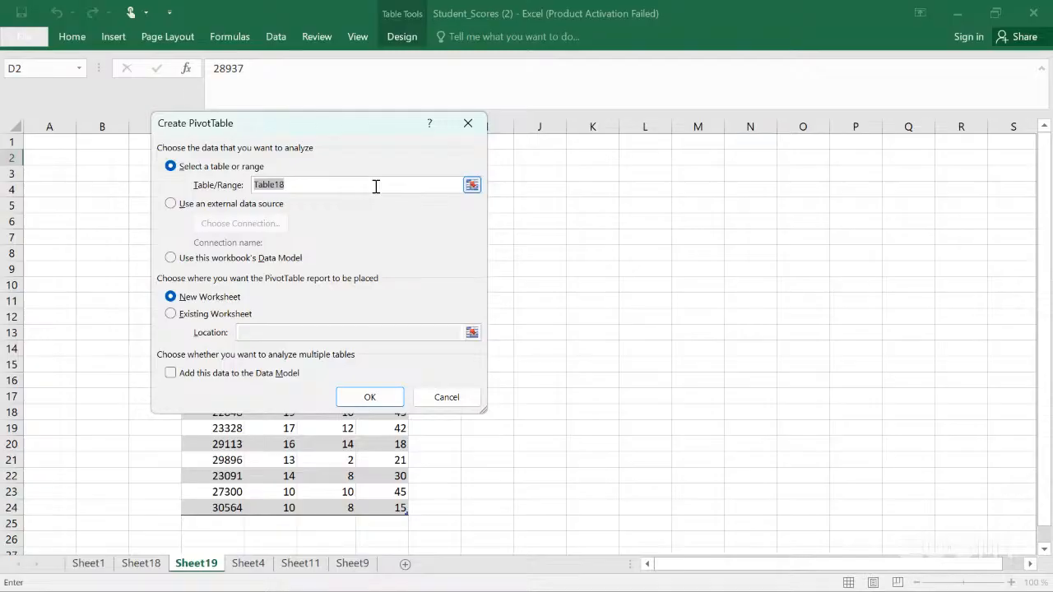
left_click(471, 186)
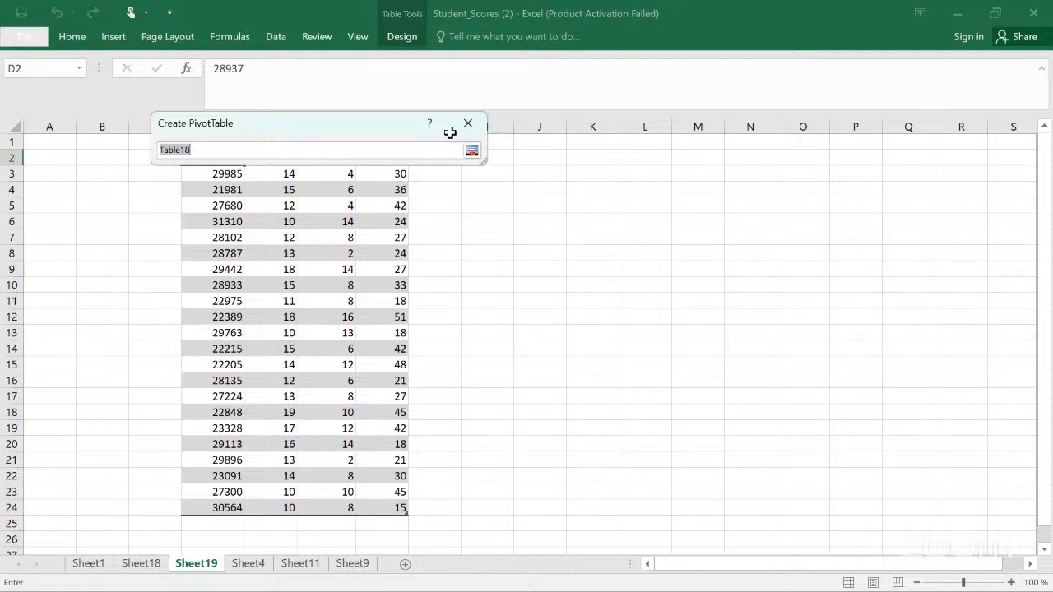
left_click_drag(310, 126, 617, 153)
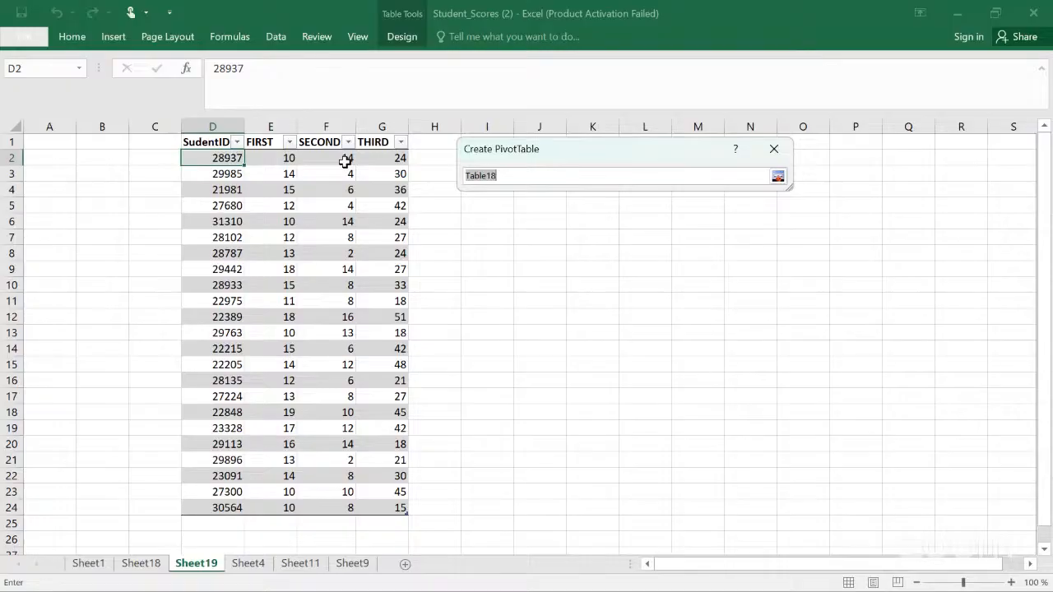
left_click(216, 144)
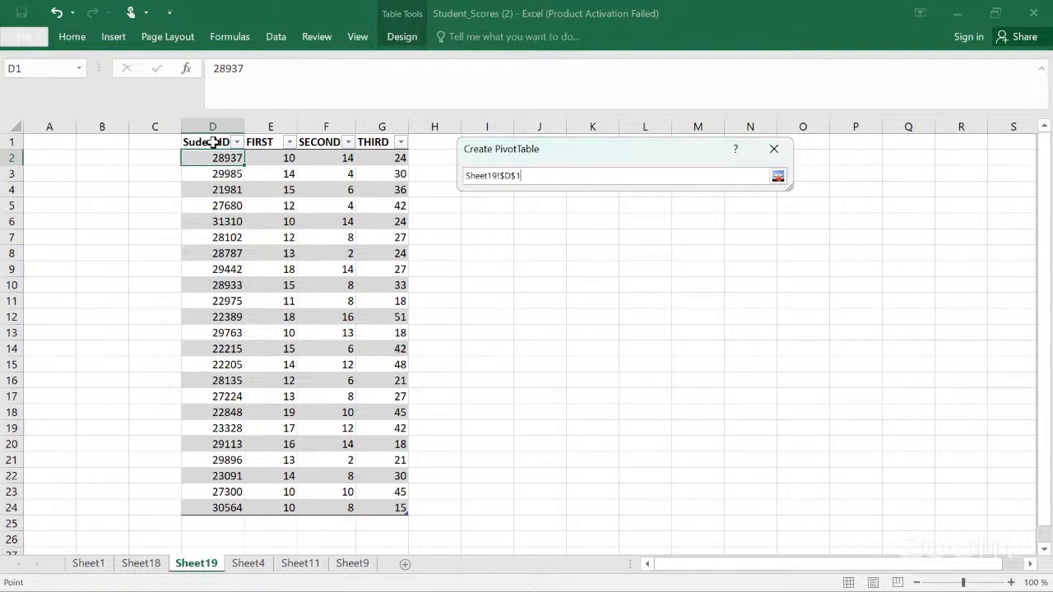
key("shift+Right")
key("shift+Right")
key("shift+Right")
key("shift+Down")
key("shift+Down")
key("shift+Down")
key("shift+Down")
key("shift+Down")
key("shift+Down")
key("shift+Down")
key("shift+Down")
key("shift+Down")
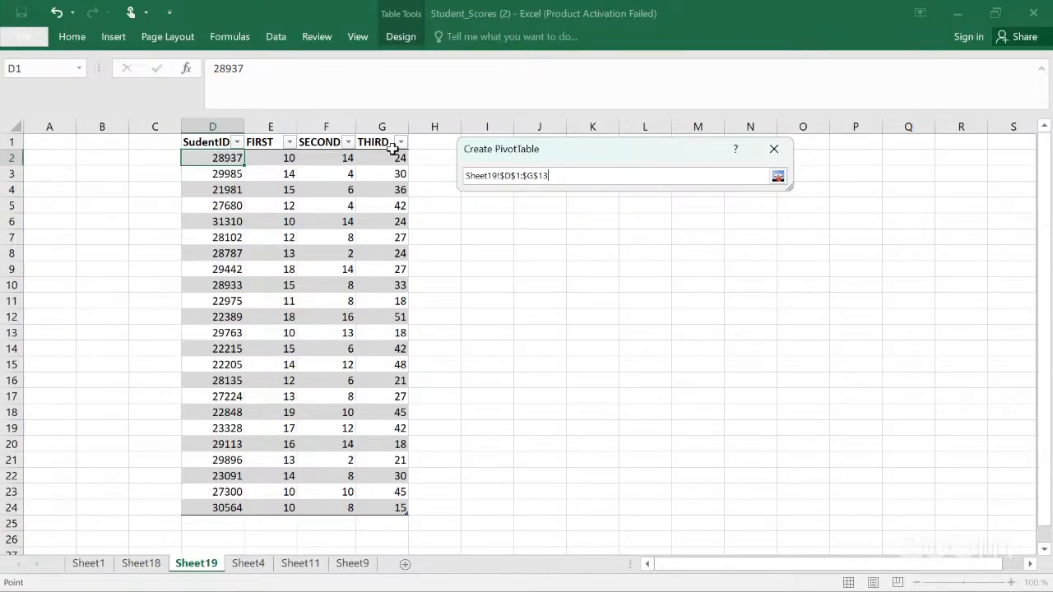
left_click(774, 155)
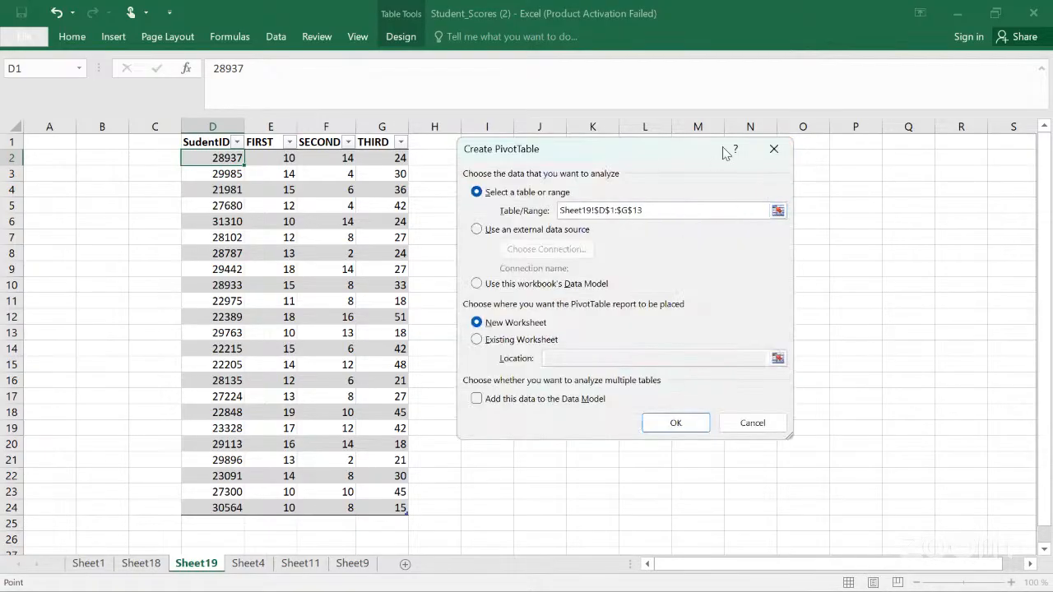
left_click(773, 150)
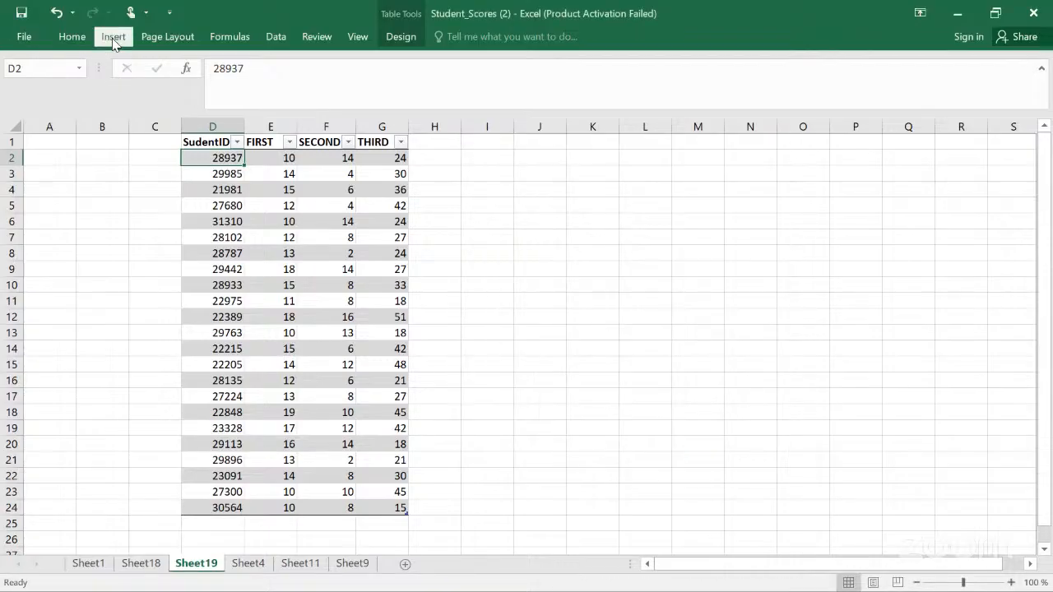
Step: Insert a PivotTable from Table18 at cell W1 of the existing Sheet19, then undo it
left_click(114, 38)
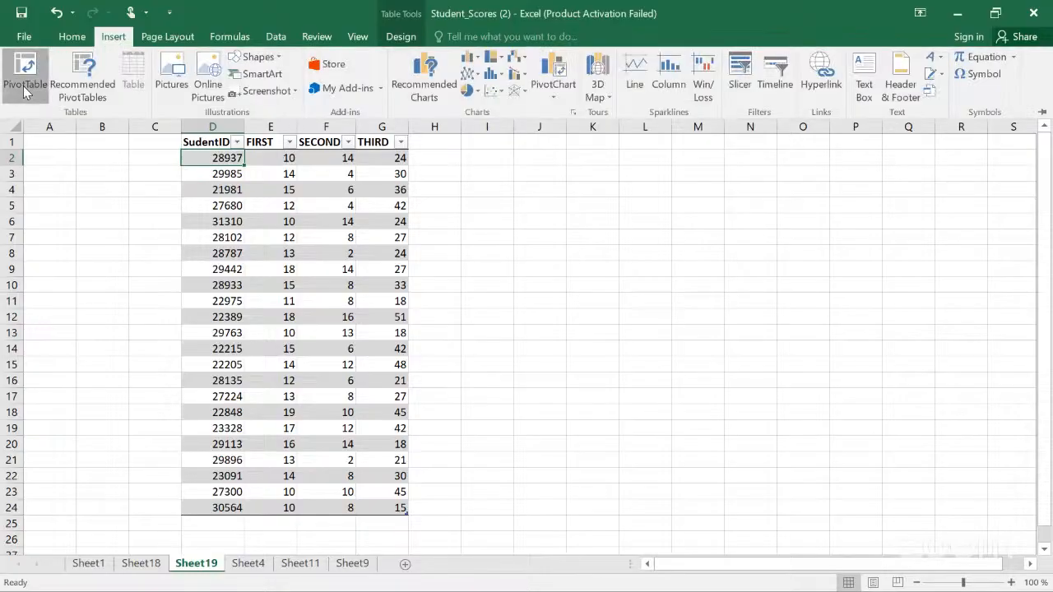
left_click(24, 85)
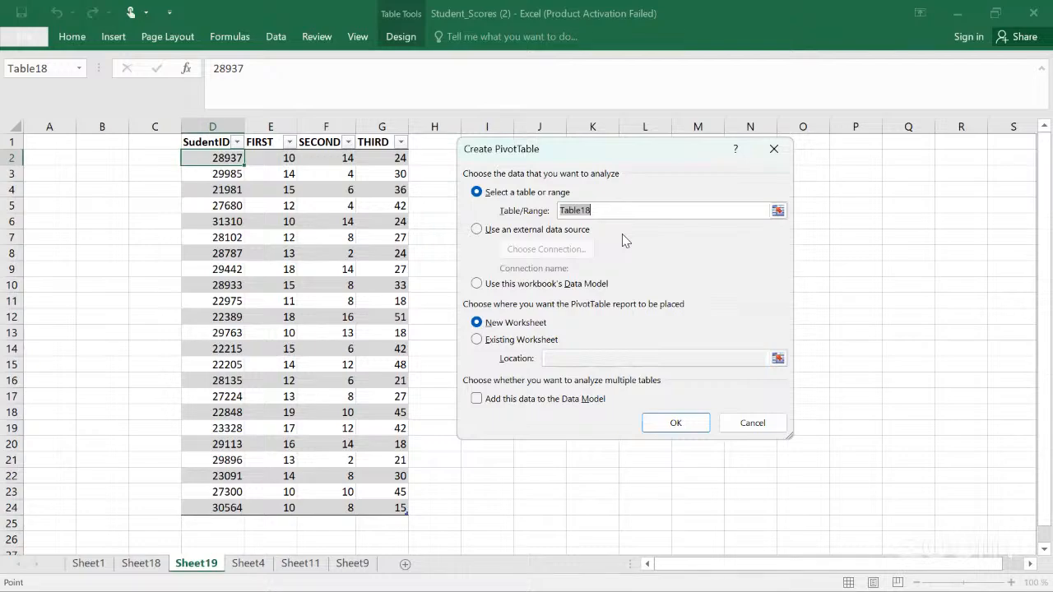
left_click(483, 233)
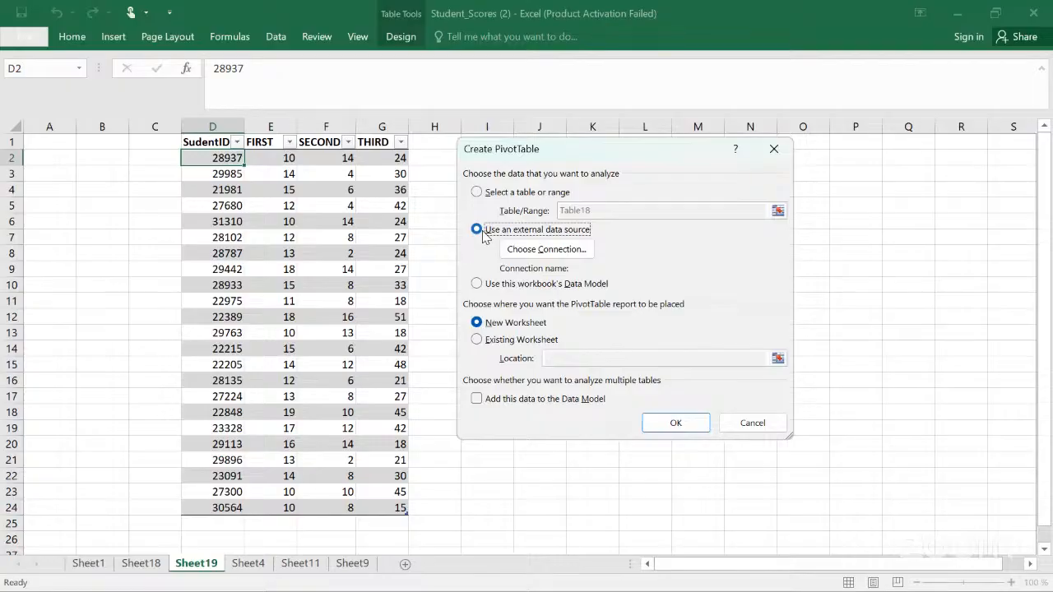
left_click(480, 196)
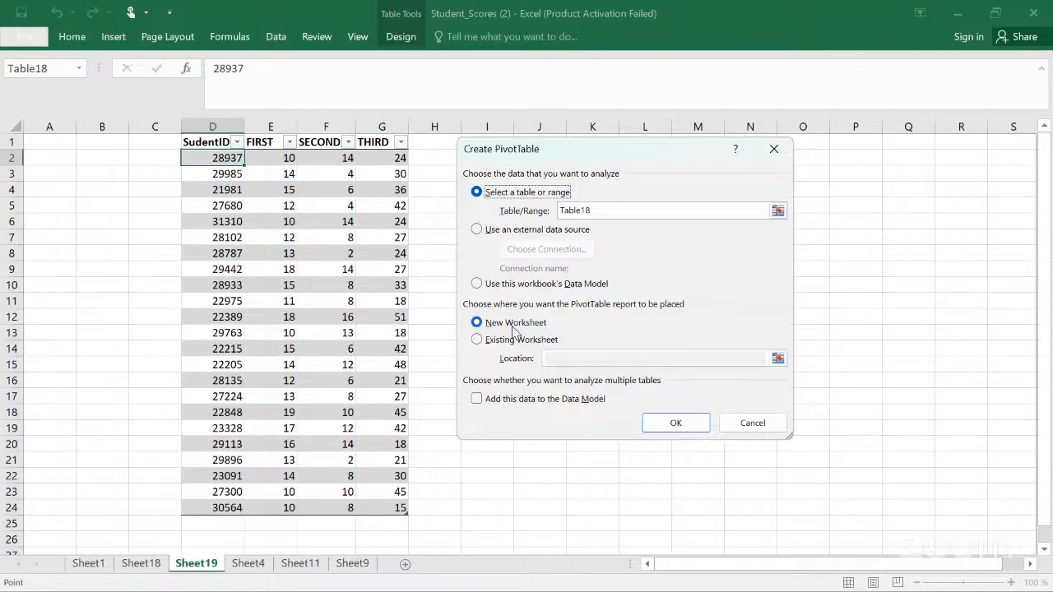
scroll(513, 331, "right", 2)
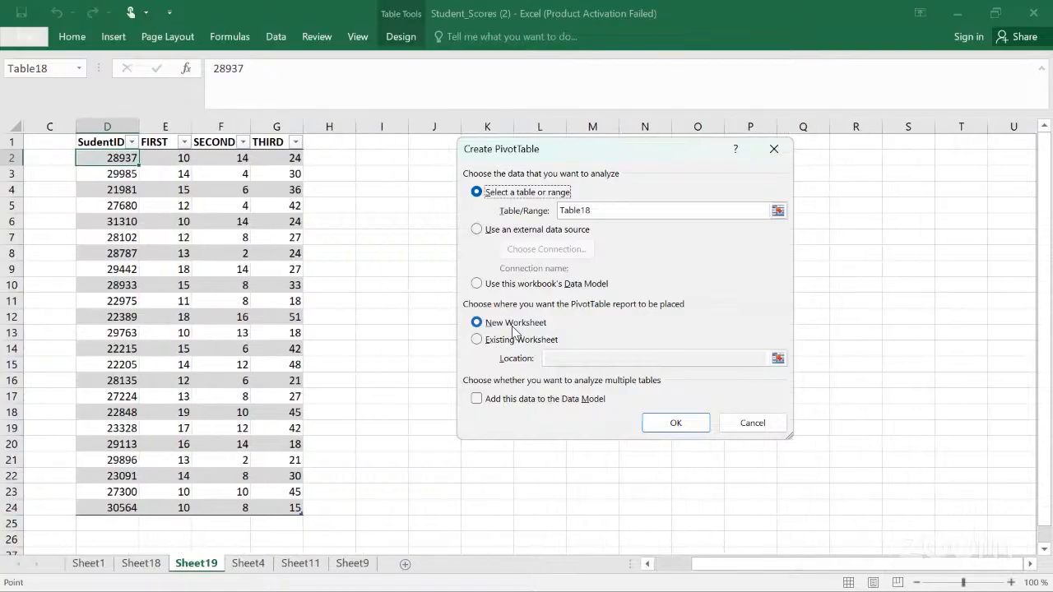
left_click(477, 340)
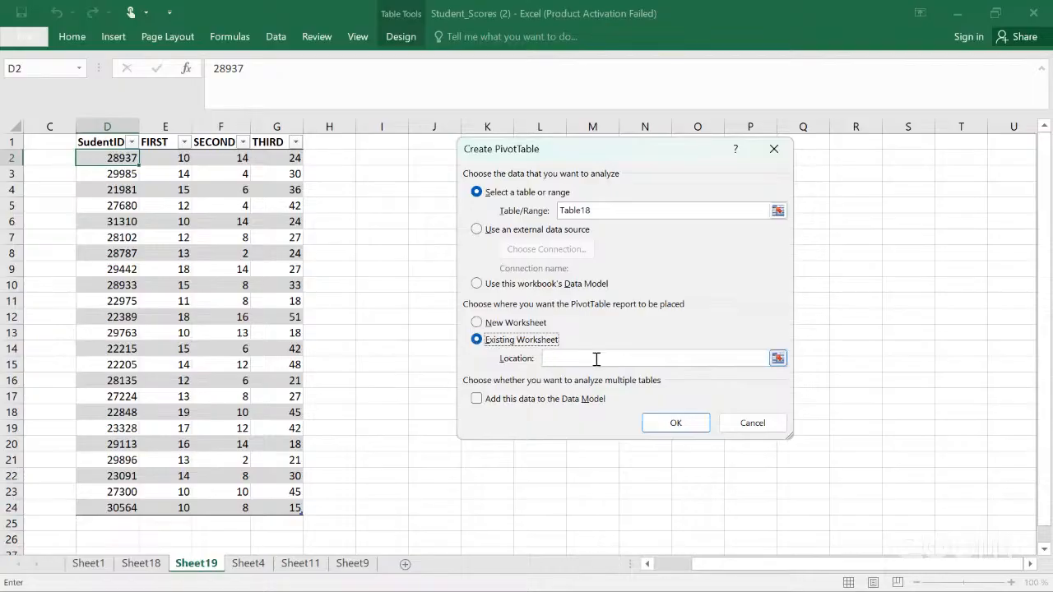
left_click(773, 362)
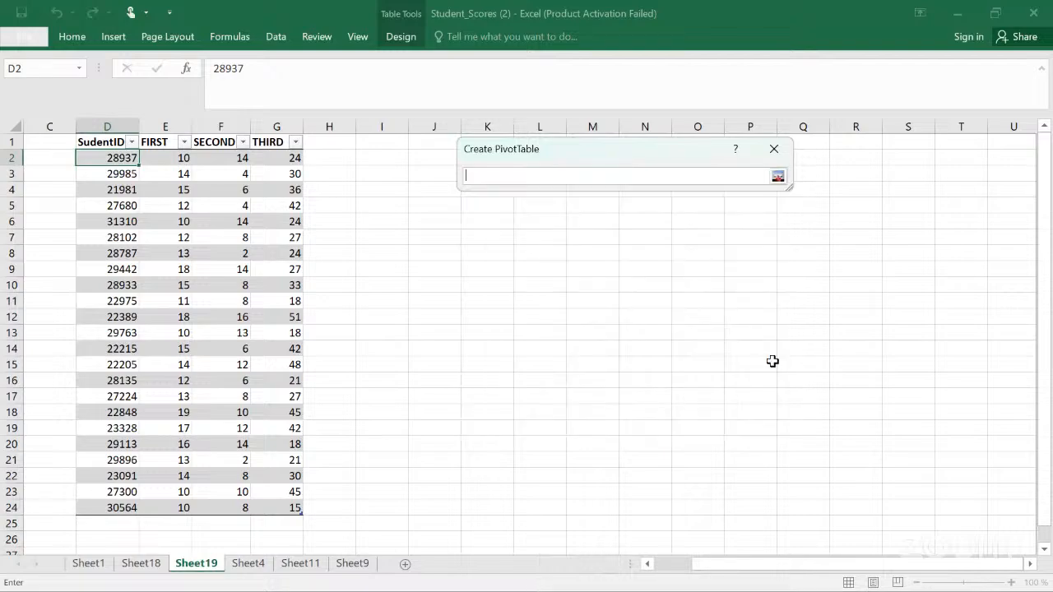
scroll(772, 361, "right", 3)
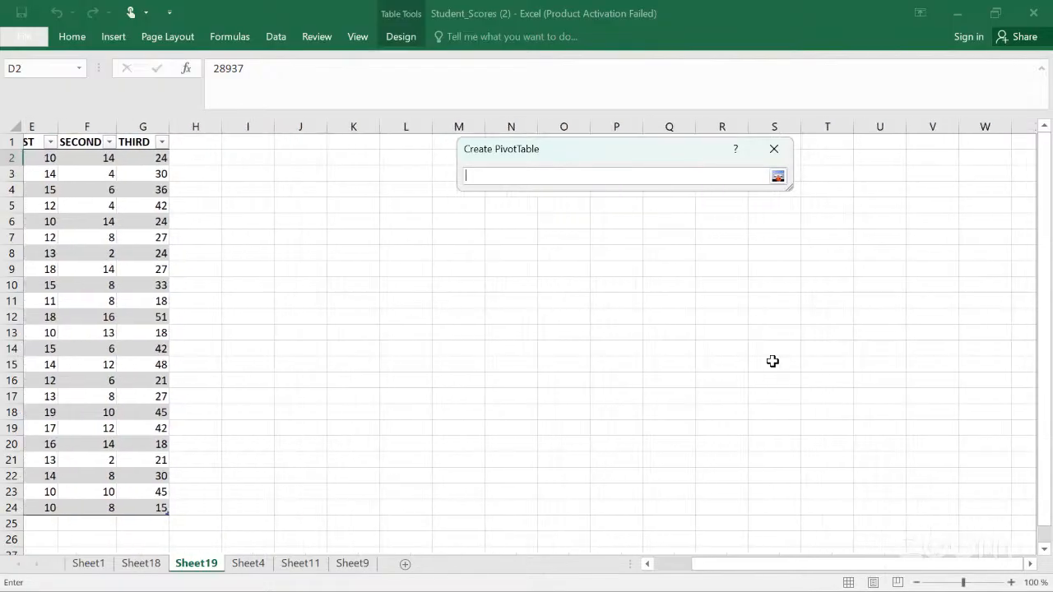
scroll(772, 362, "right", 1)
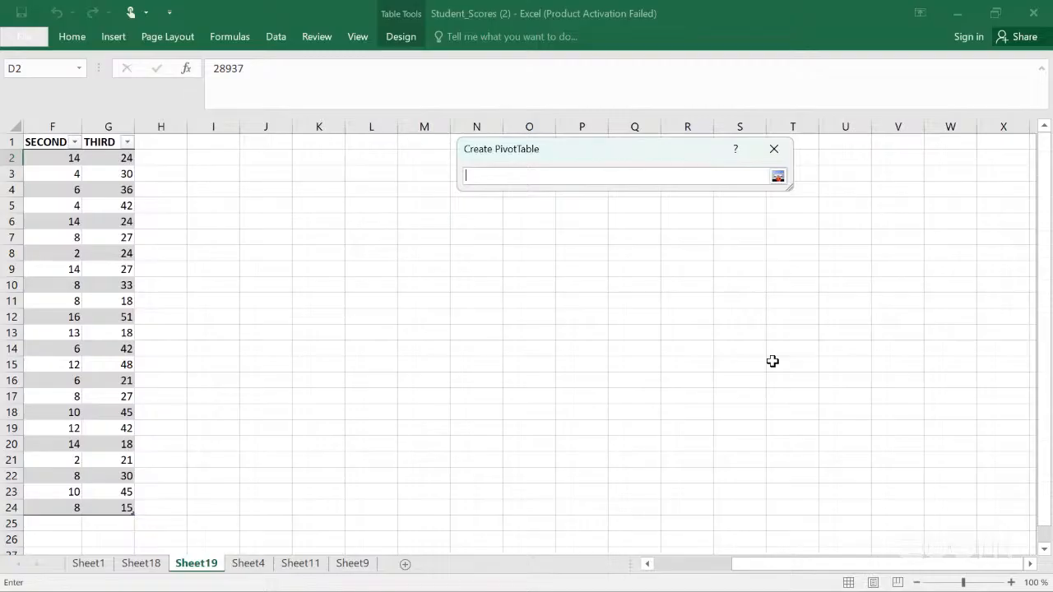
scroll(773, 361, "right", 2)
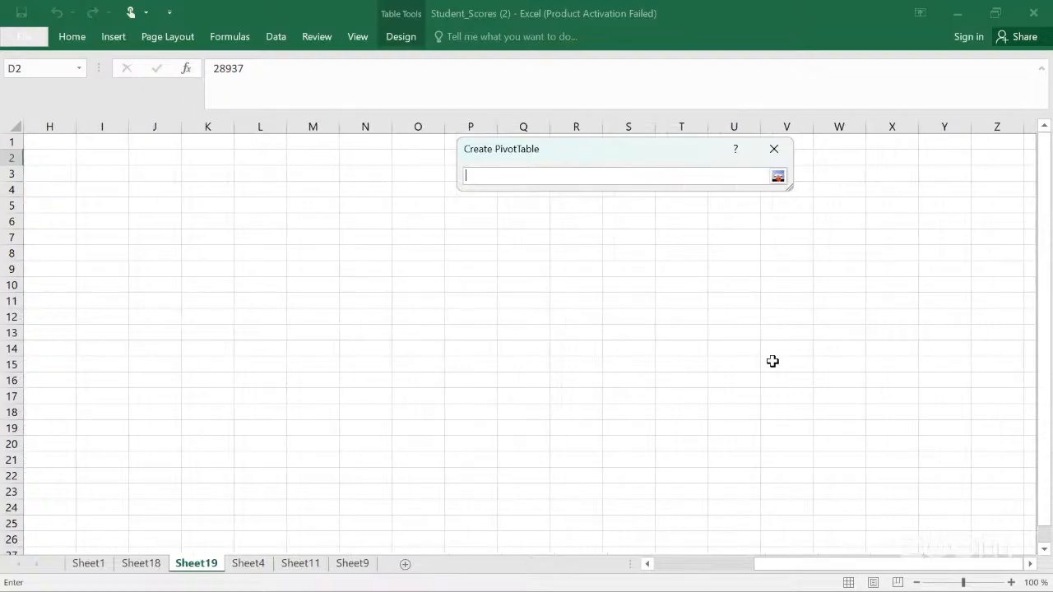
left_click(834, 147)
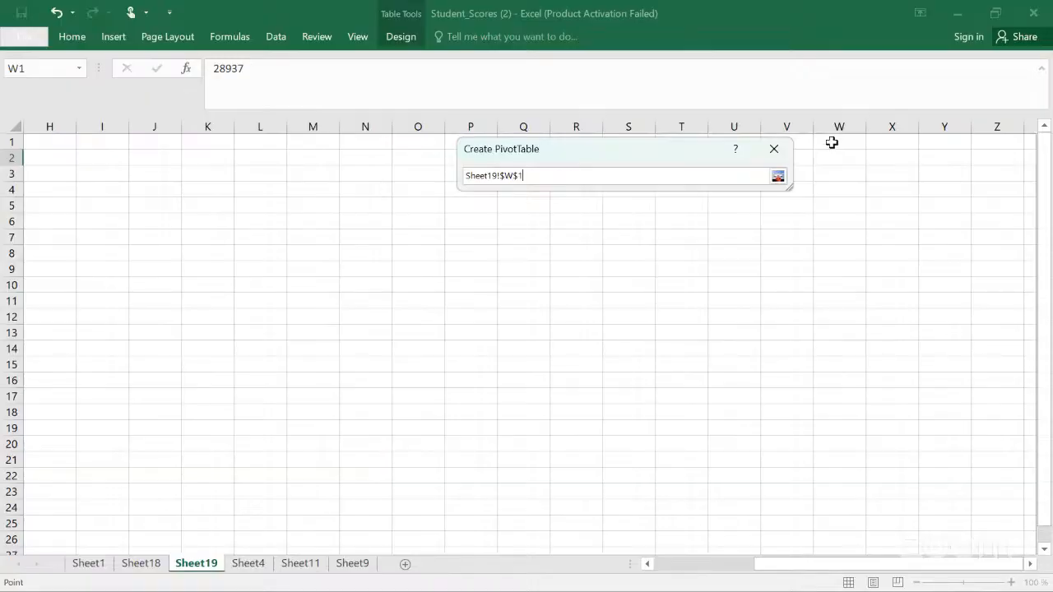
left_click(778, 177)
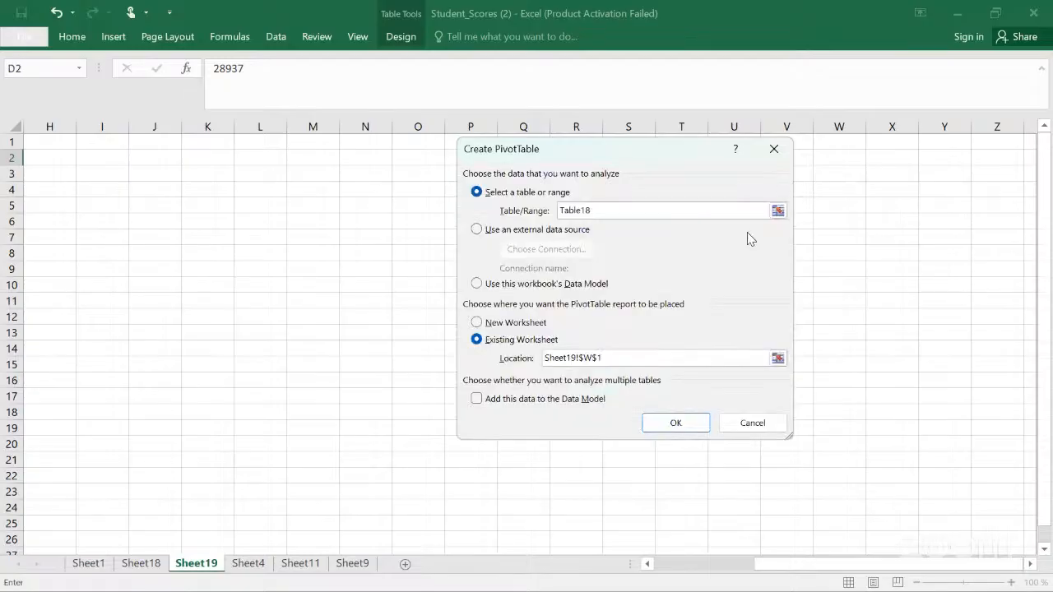
left_click(676, 423)
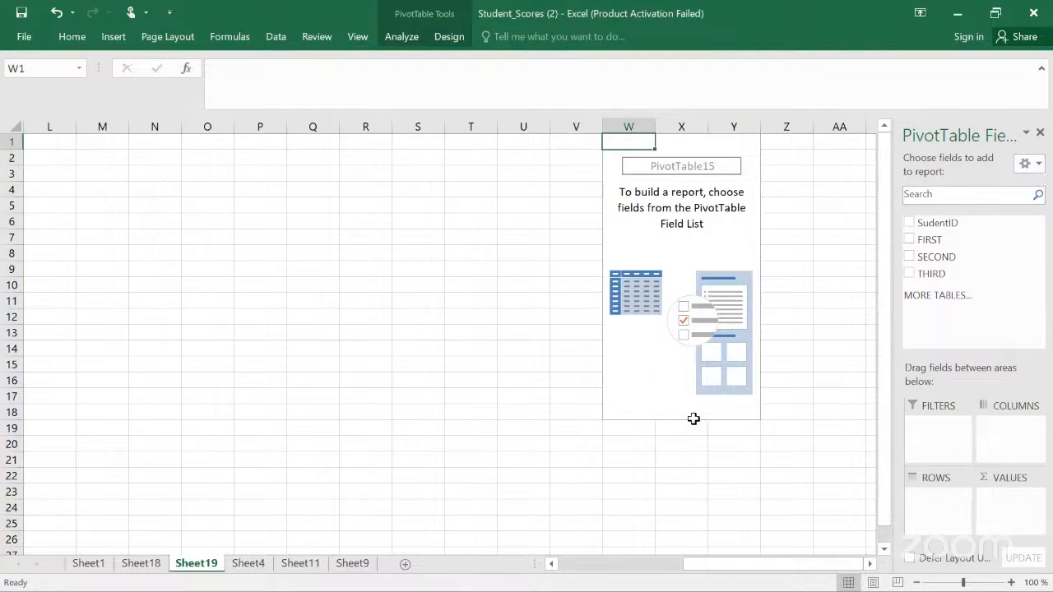
key("ctrl+z")
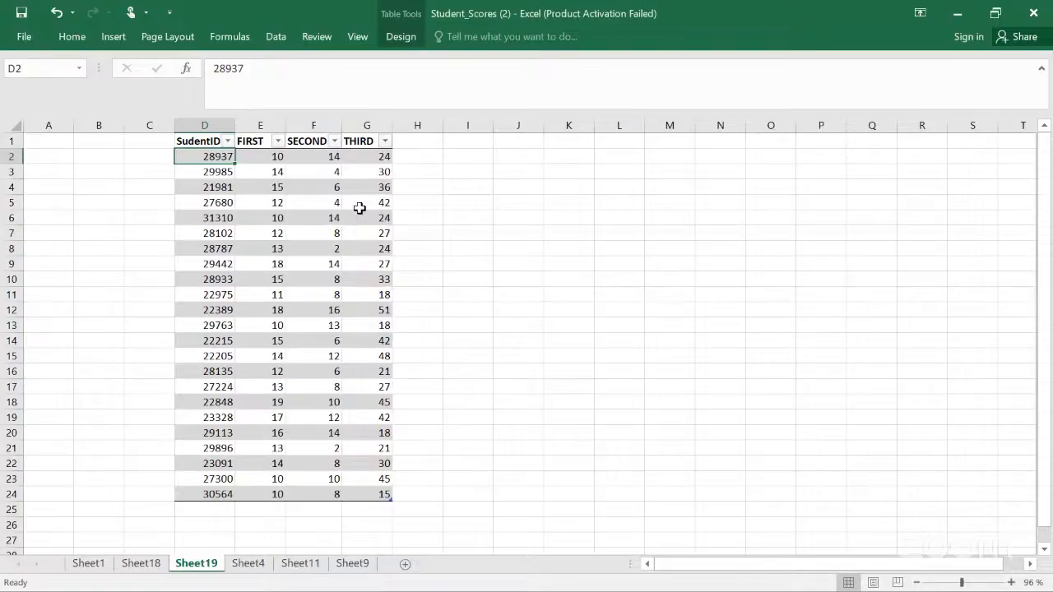
Step: Create a PivotTable from Table18 on a new worksheet
left_click(40, 63)
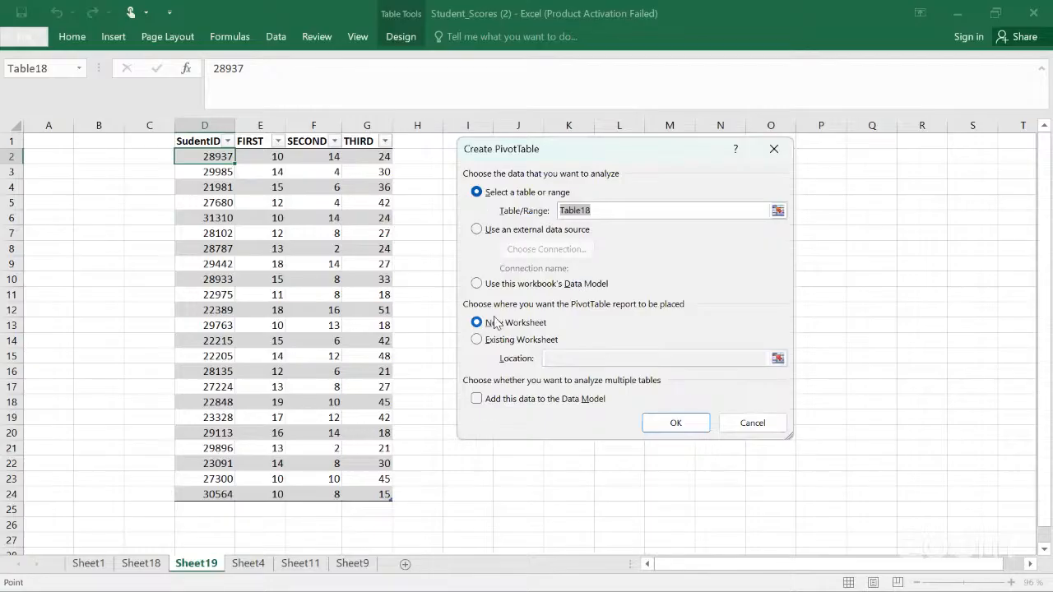
left_click(677, 424)
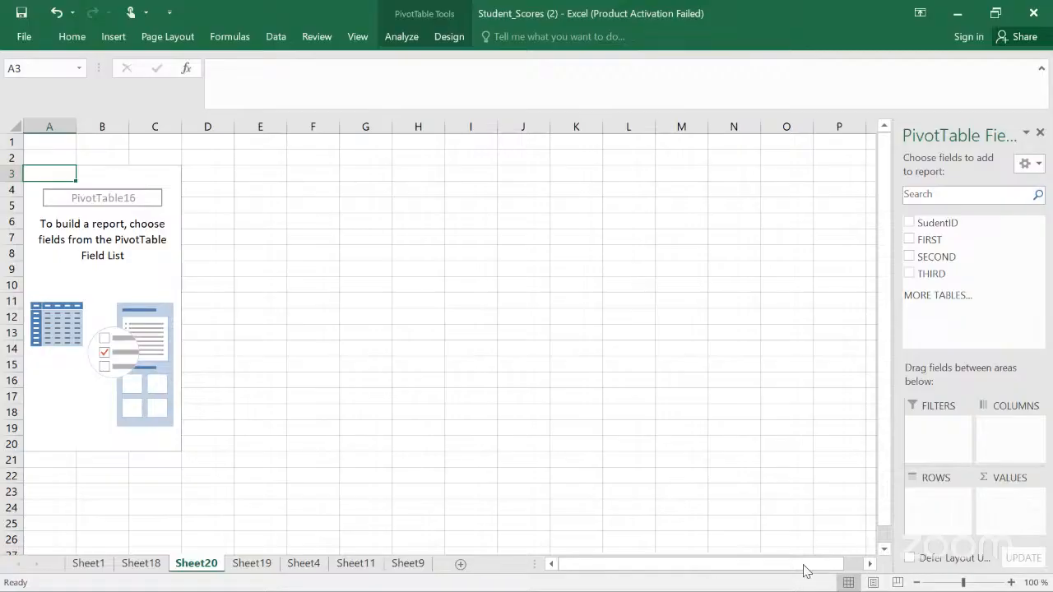
Step: Return to Sheet19 and add a Month column heading in H1 next to the table
left_click(408, 564)
left_click(362, 564)
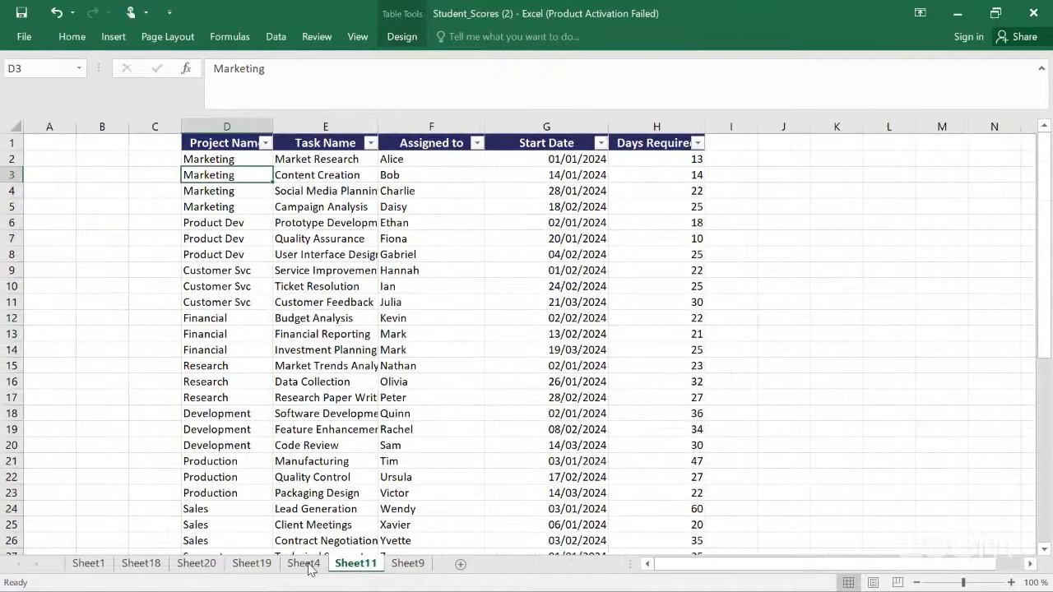
left_click(304, 565)
left_click(251, 564)
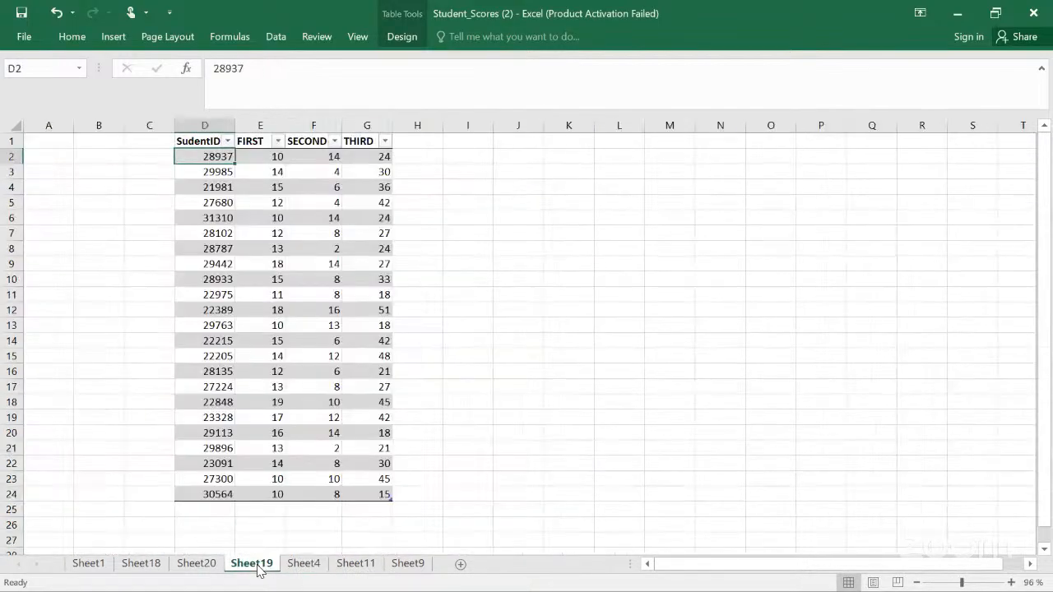
left_click(414, 143)
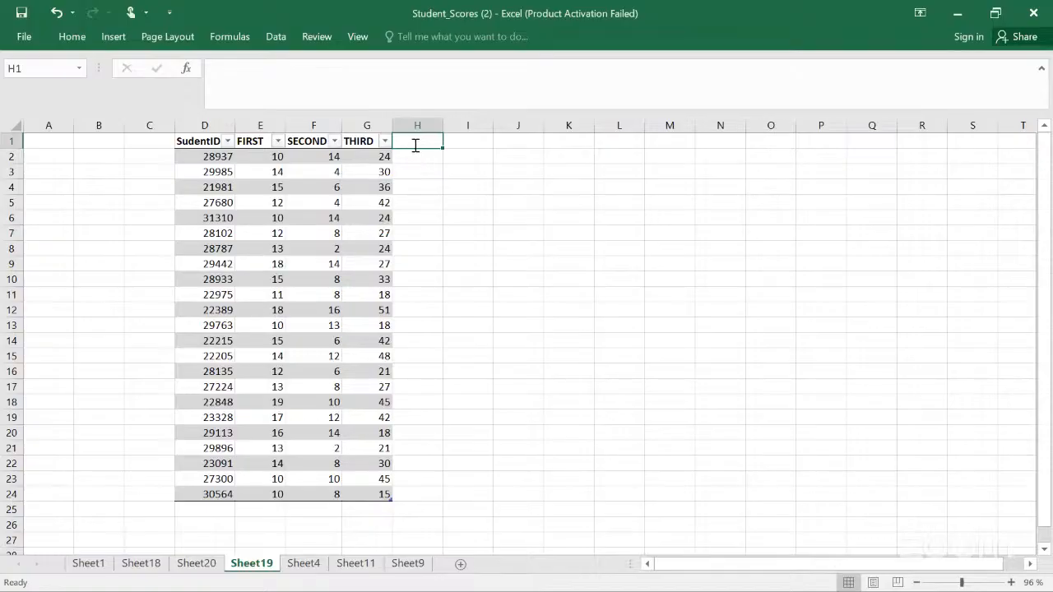
type("Month")
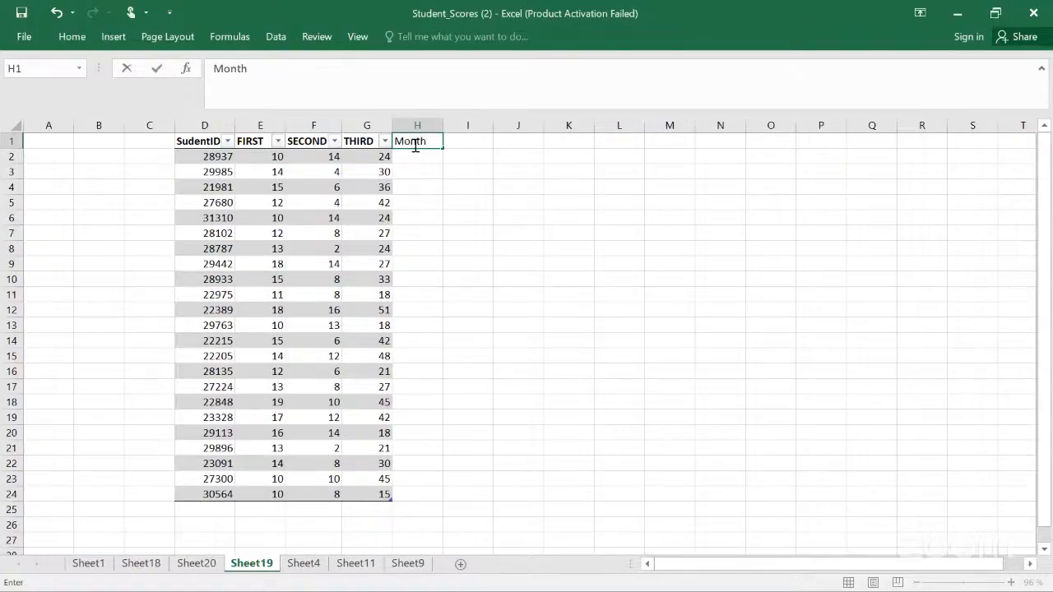
key("Return")
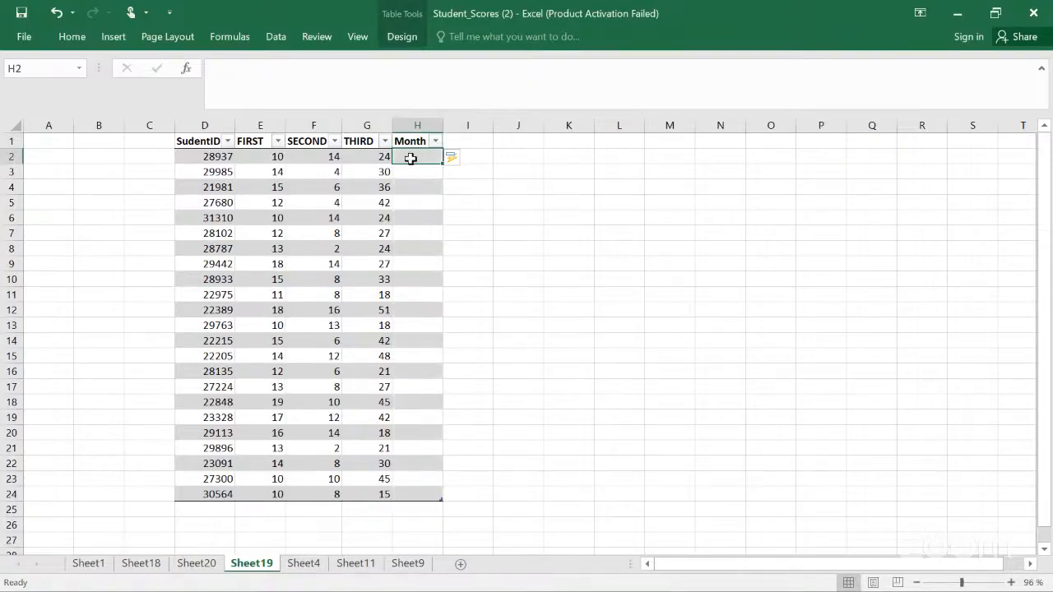
Step: Enter the months Jan, feb and March in the first three rows of the Month column
type("jan")
key("BackSpace")
key("BackSpace")
key("BackSpace")
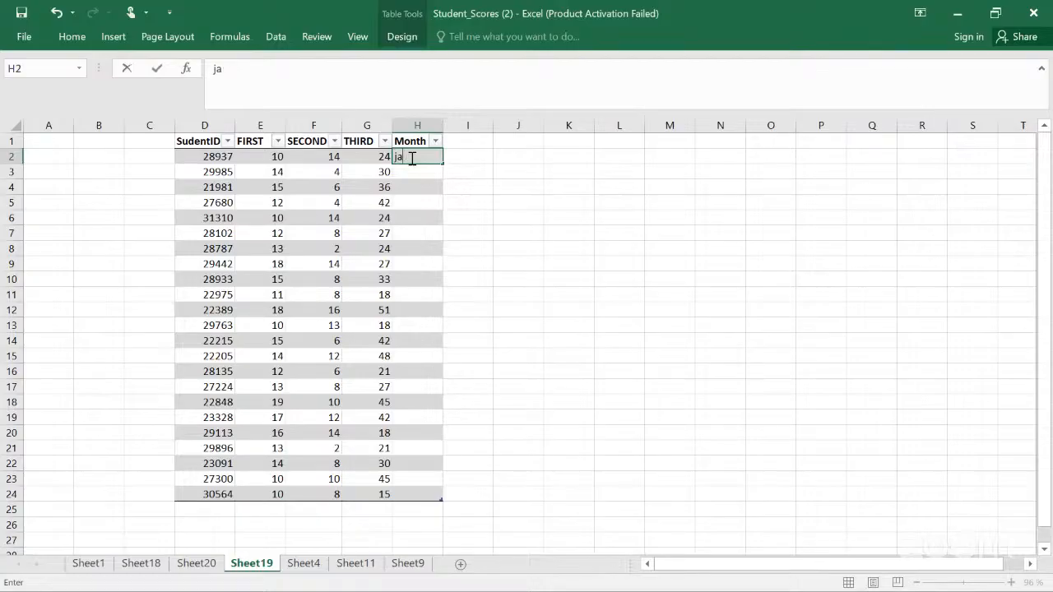
type("Jan")
key("Return")
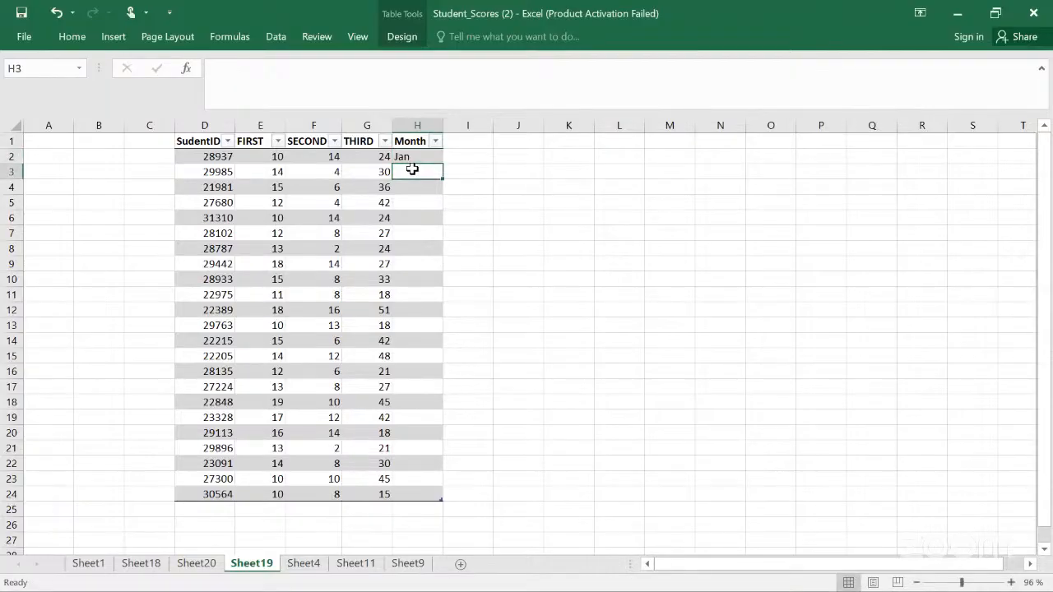
type("feb")
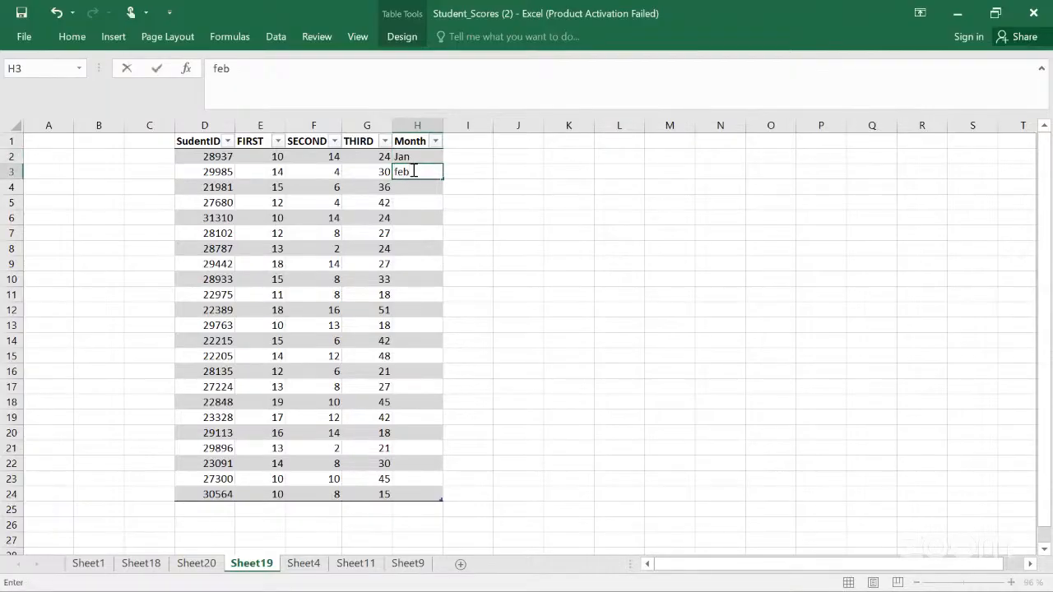
key("Return")
type("March")
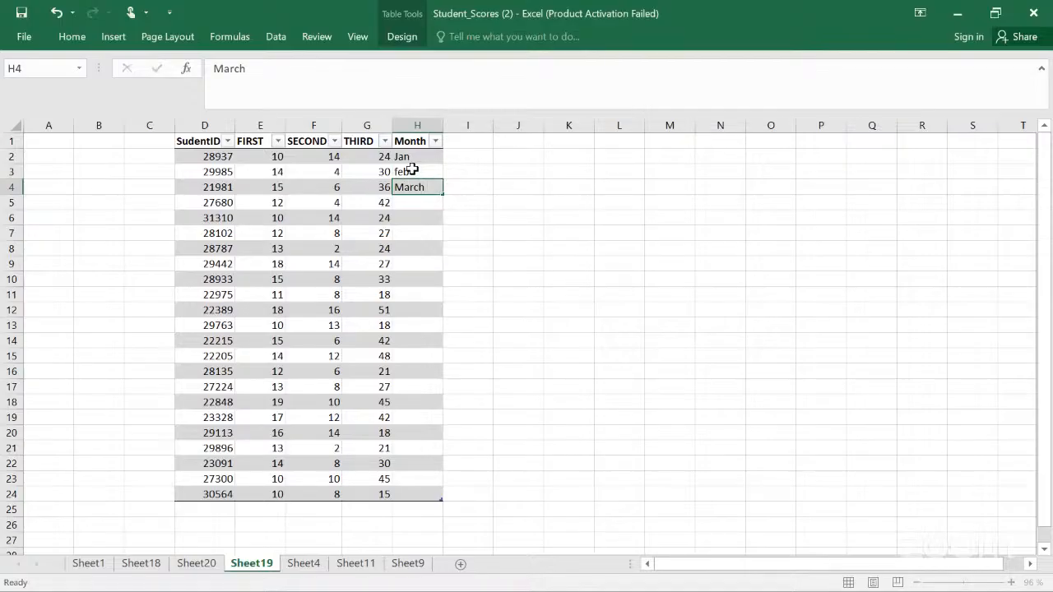
key("Return")
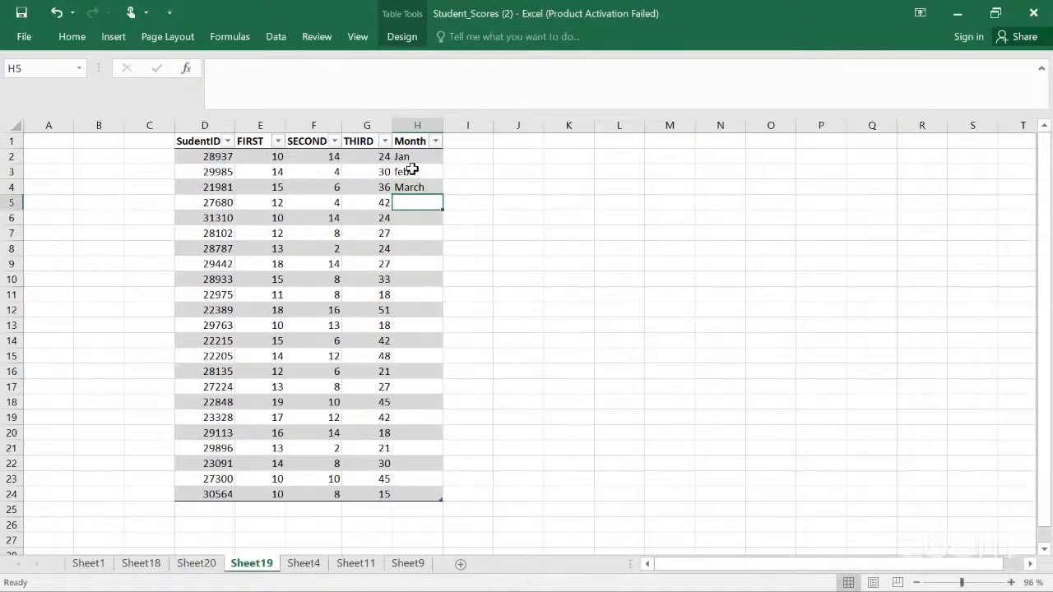
Step: Enter April June in the fourth Month cell and fill it down the Month column
type("Apr")
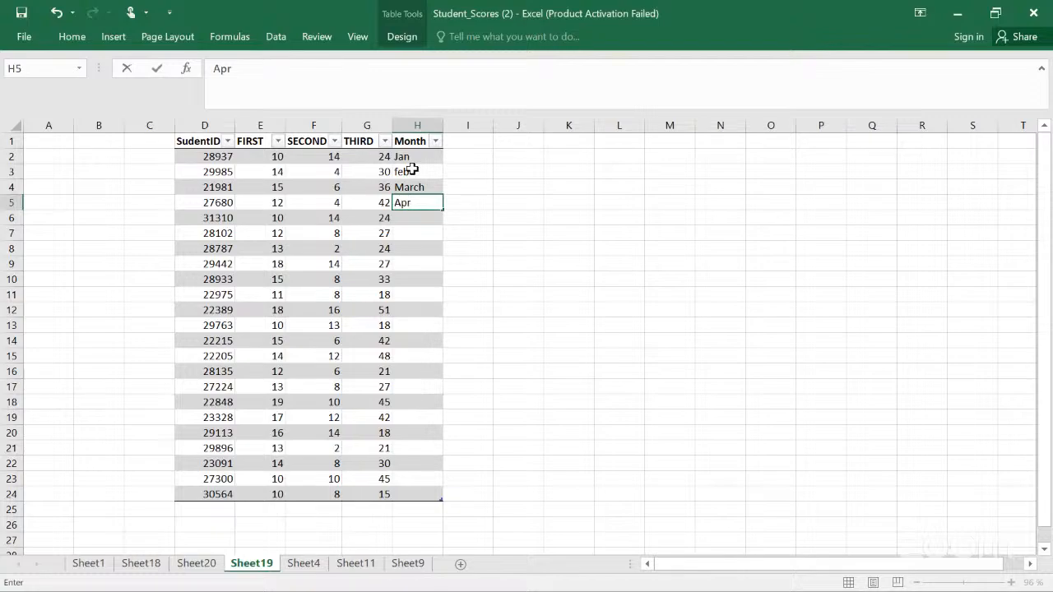
type("il June")
double_click(442, 212)
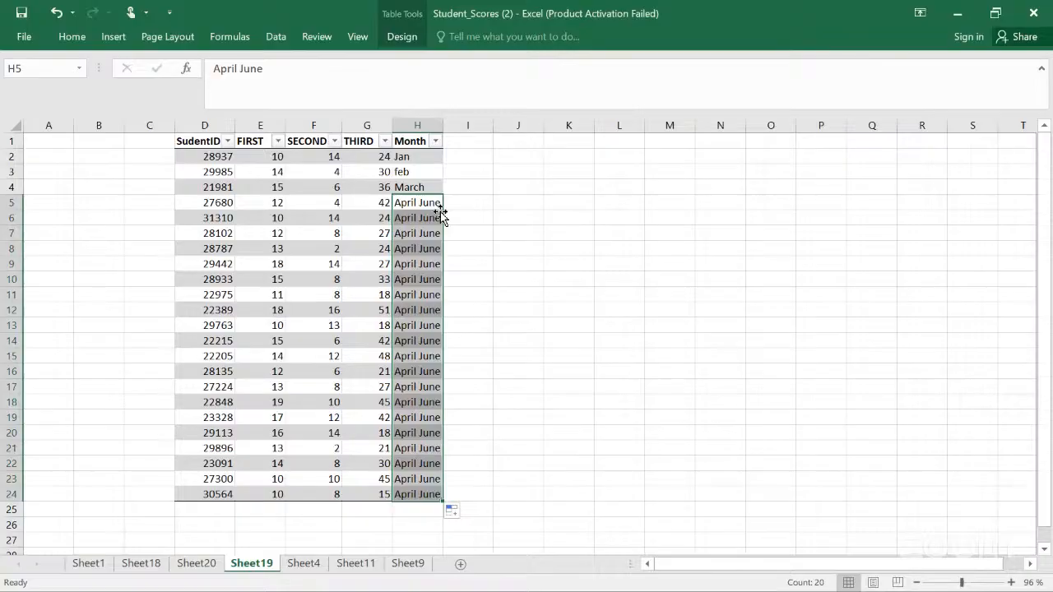
Step: Fill the month series down the Month column from the first three months
left_click(428, 163)
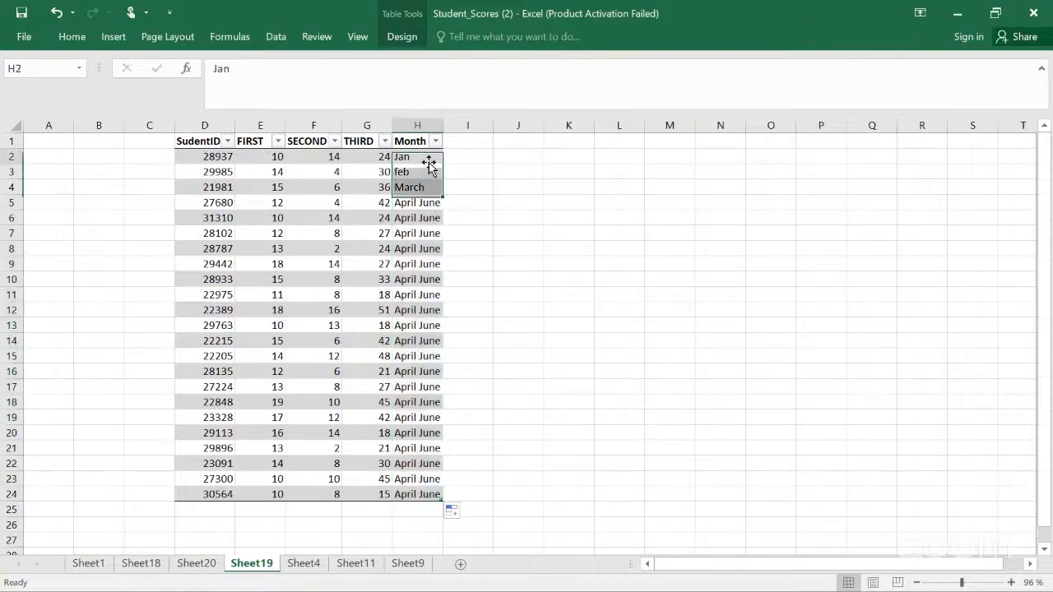
double_click(441, 163)
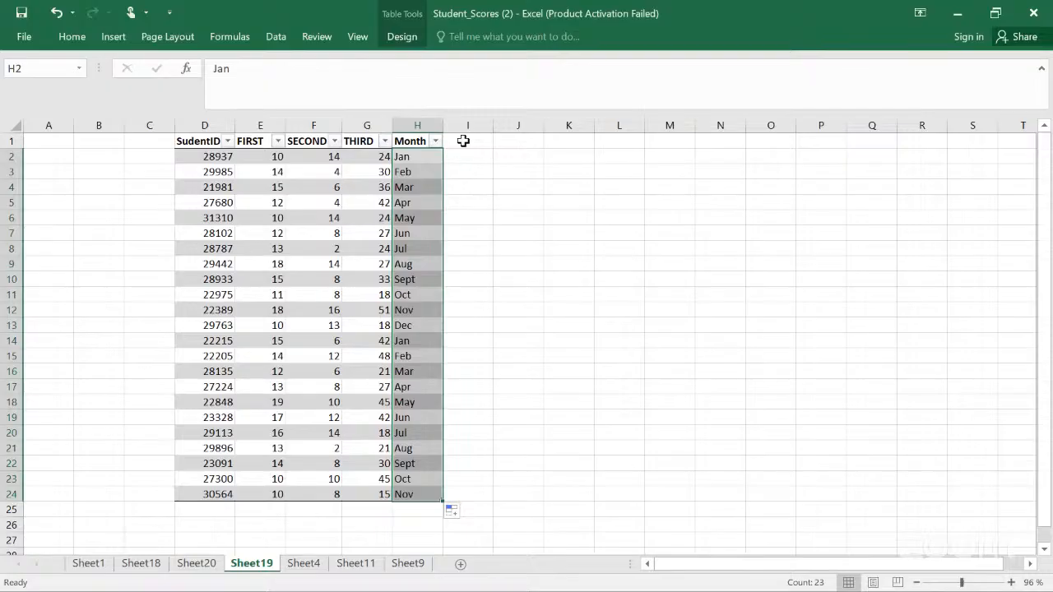
Step: Add a Date column heading in I1 next to the Month column
left_click(463, 140)
type("D")
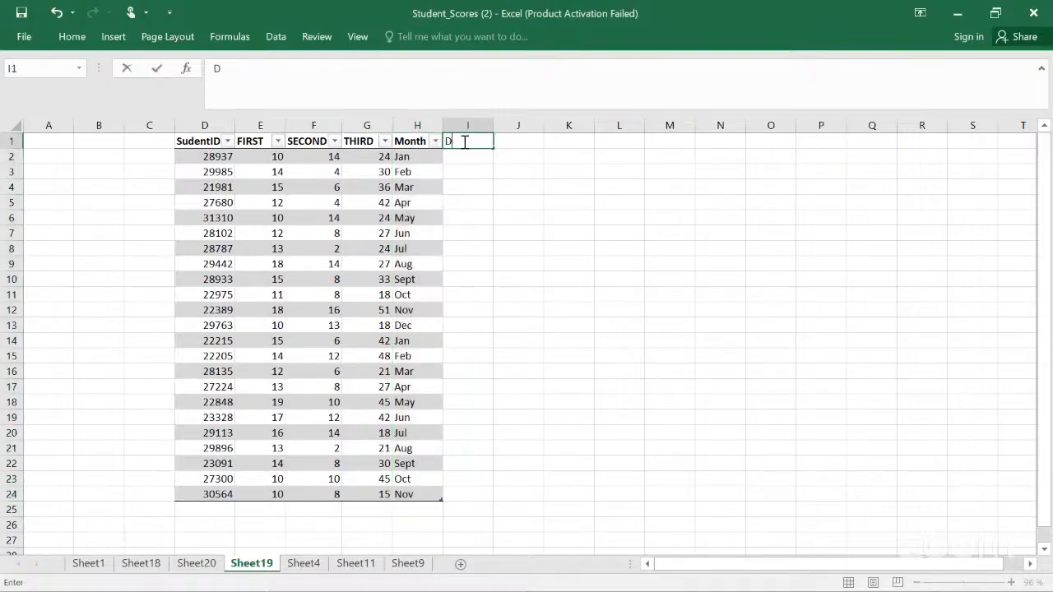
type("ate")
key("Return")
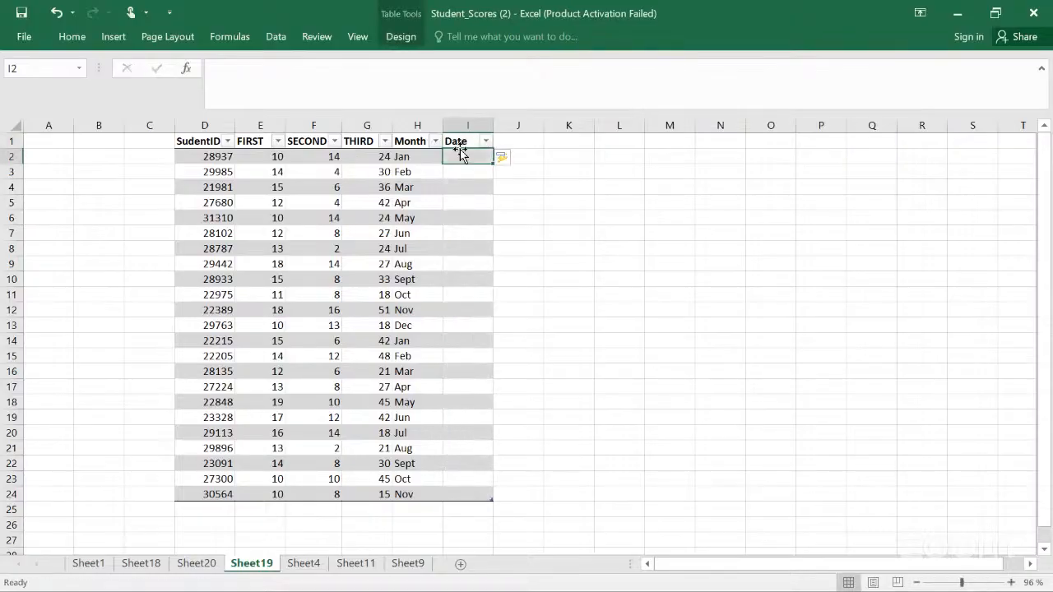
Step: Enter the dates 11/1/25 in I2 and 14/1/25 in I14
type("11/")
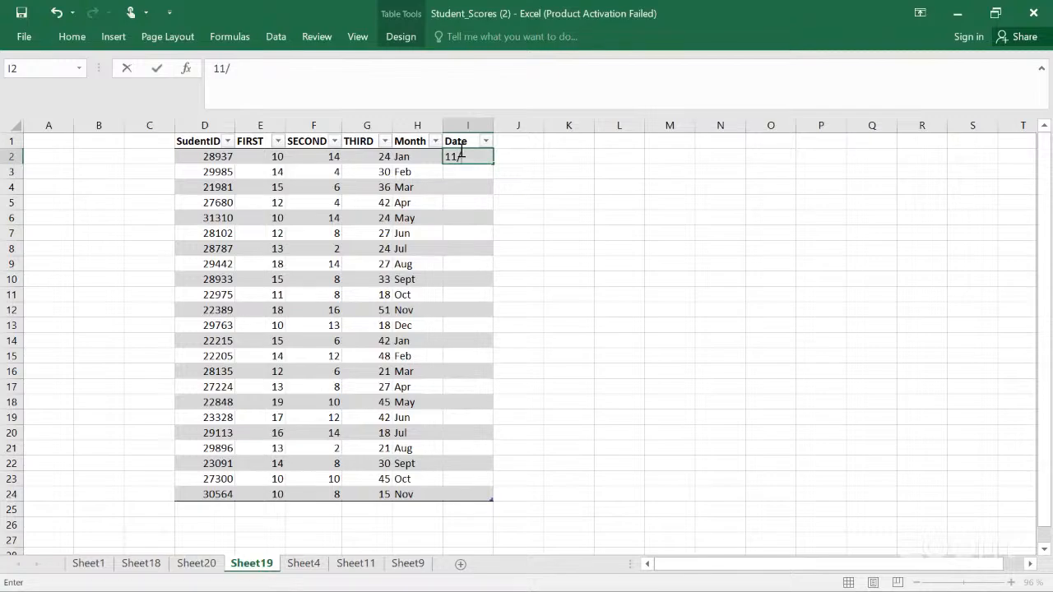
key("BackSpace")
type("/1/25")
key("Return")
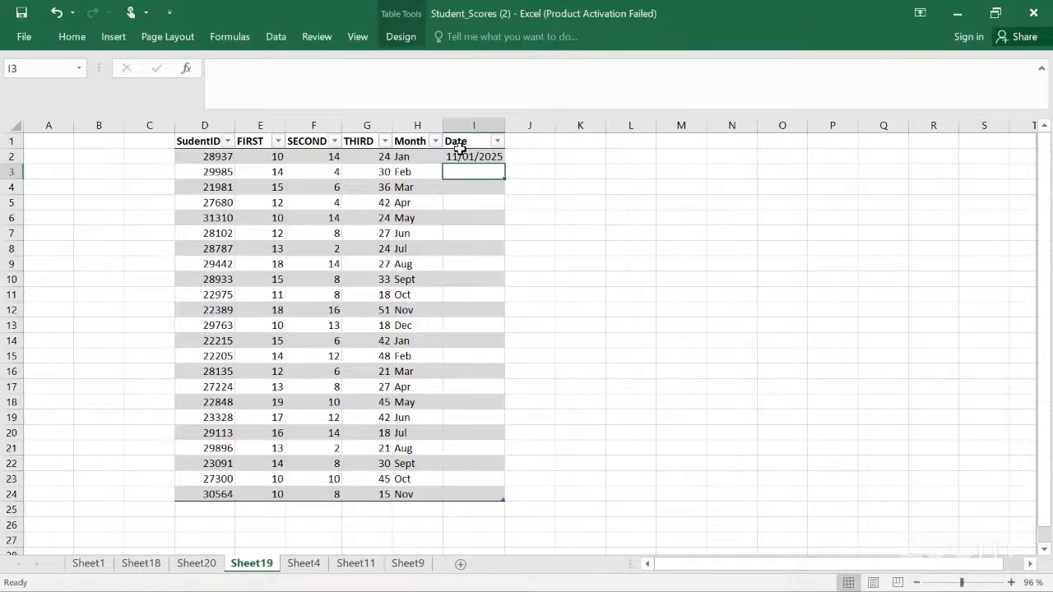
left_click(465, 342)
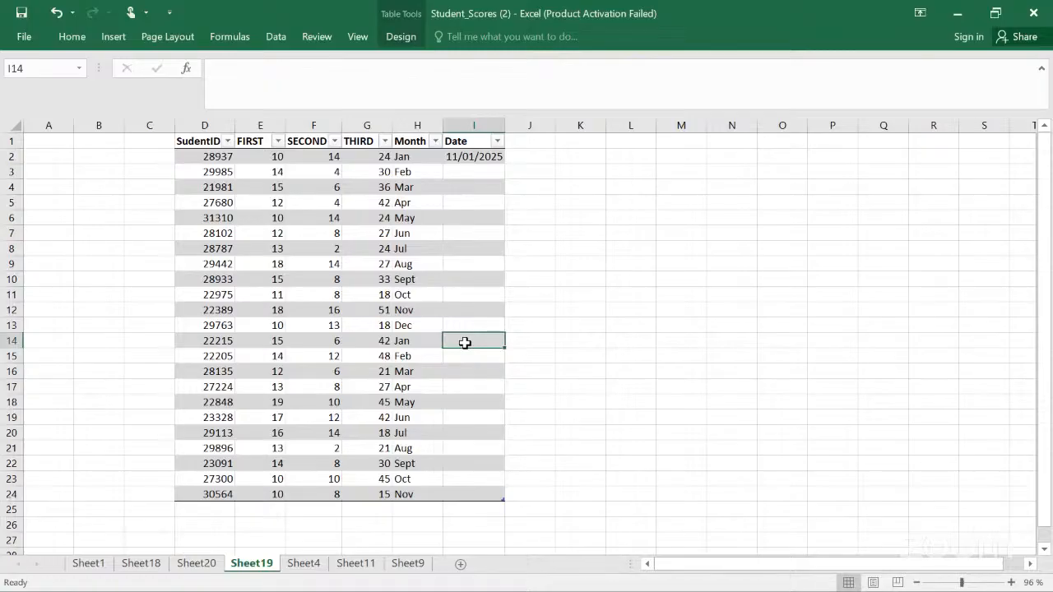
type("14")
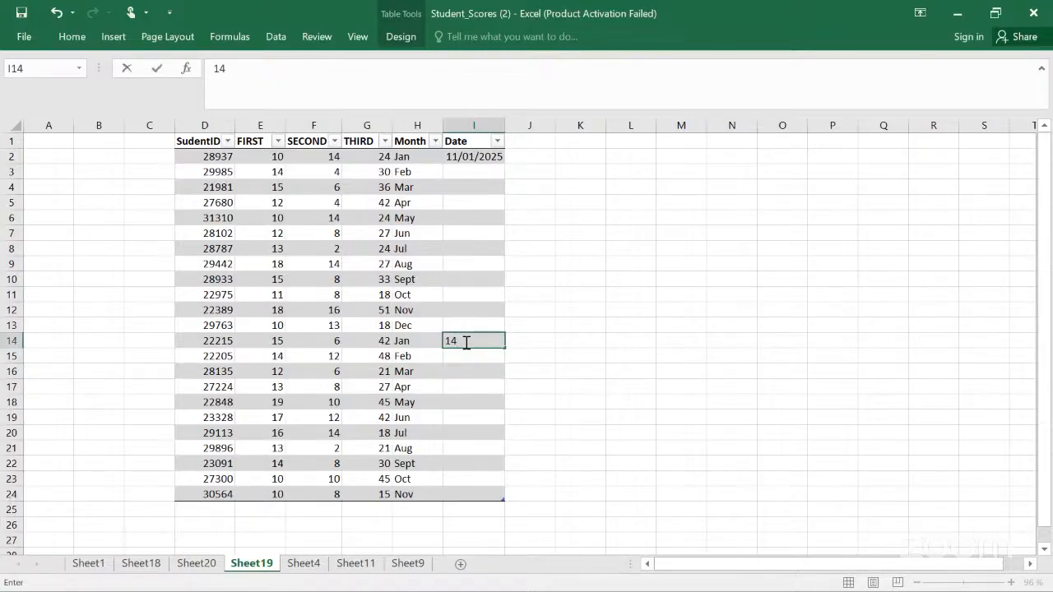
type("/1/25")
Step: Enter the dates 2/2/25 in I3 and 20/02/2025 in I15
left_click(472, 179)
type("2")
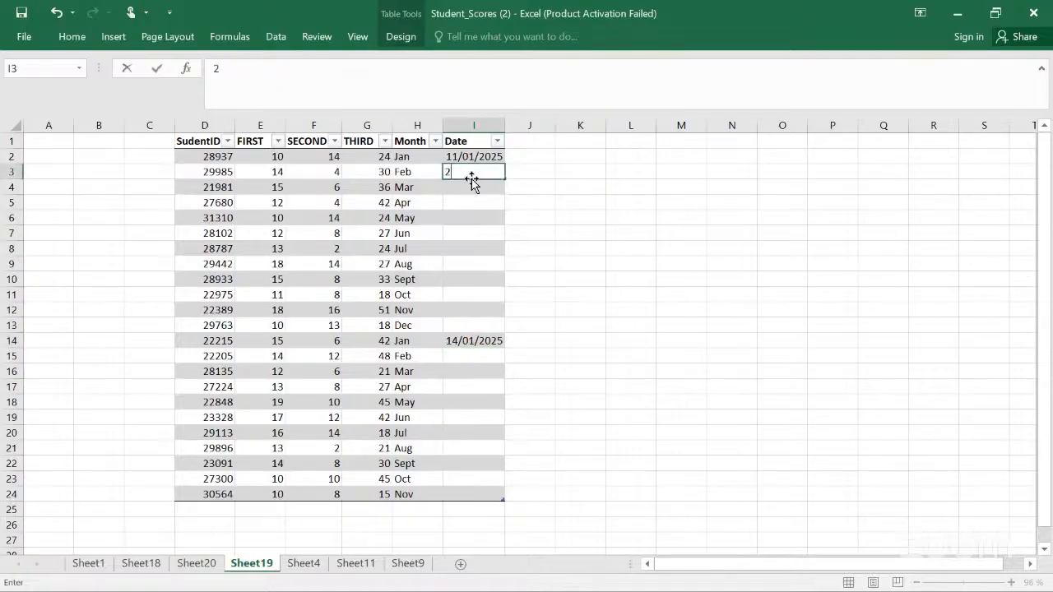
type("/2/25")
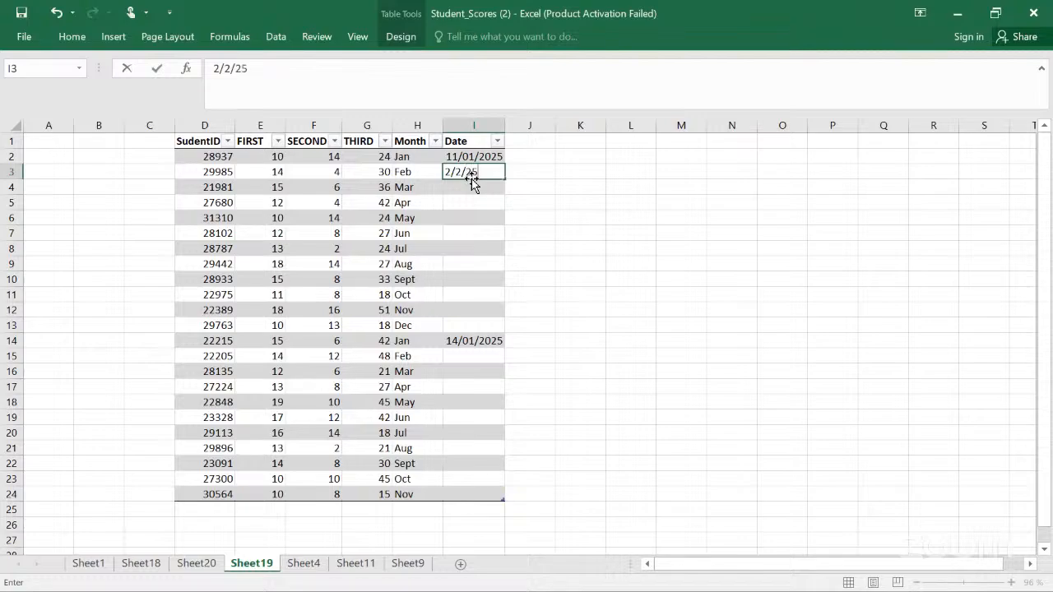
left_click(471, 356)
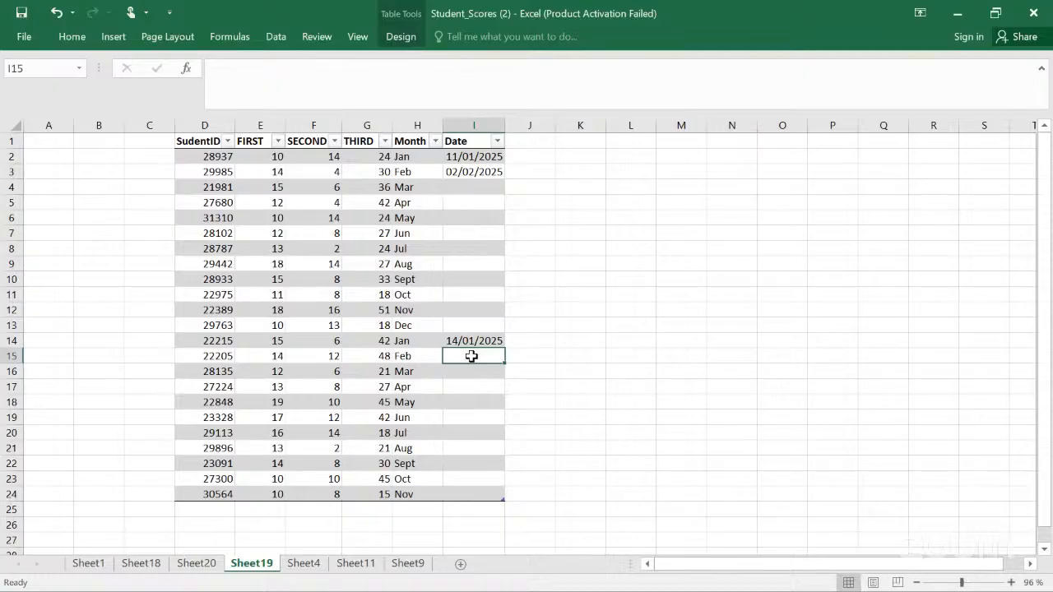
type("20")
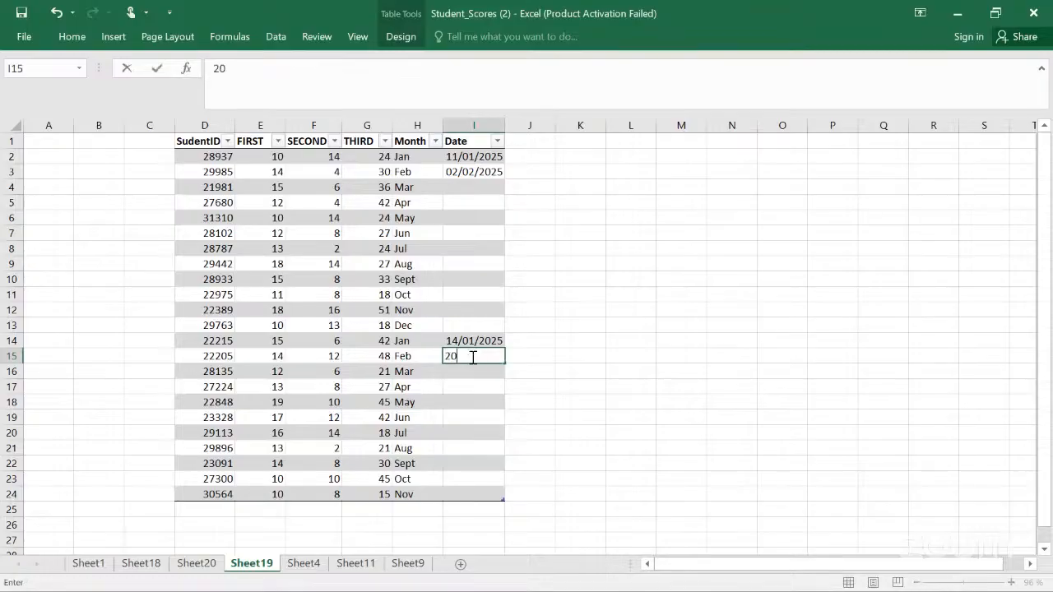
type("/0")
type("2/")
type("2025")
left_click(575, 356)
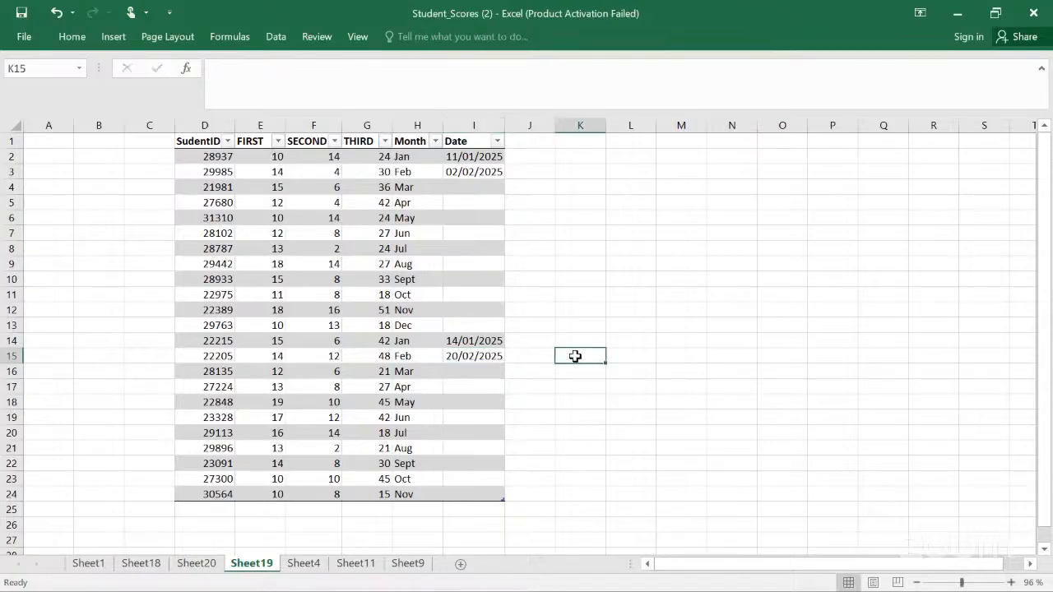
Step: Switch to the PivotTable on Sheet20 and refresh all data sources
left_click(298, 565)
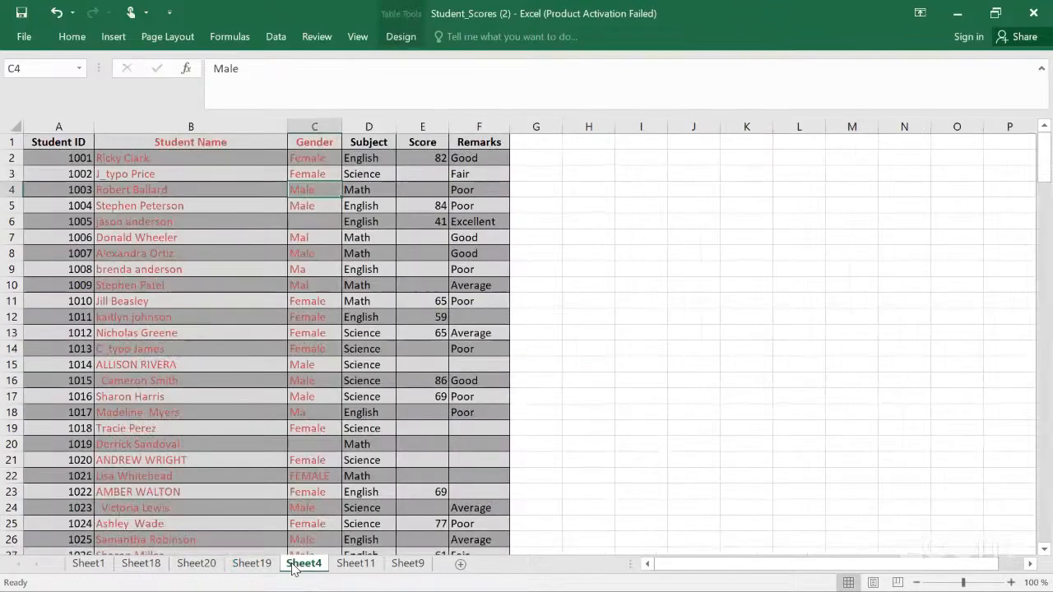
left_click(337, 564)
left_click(207, 568)
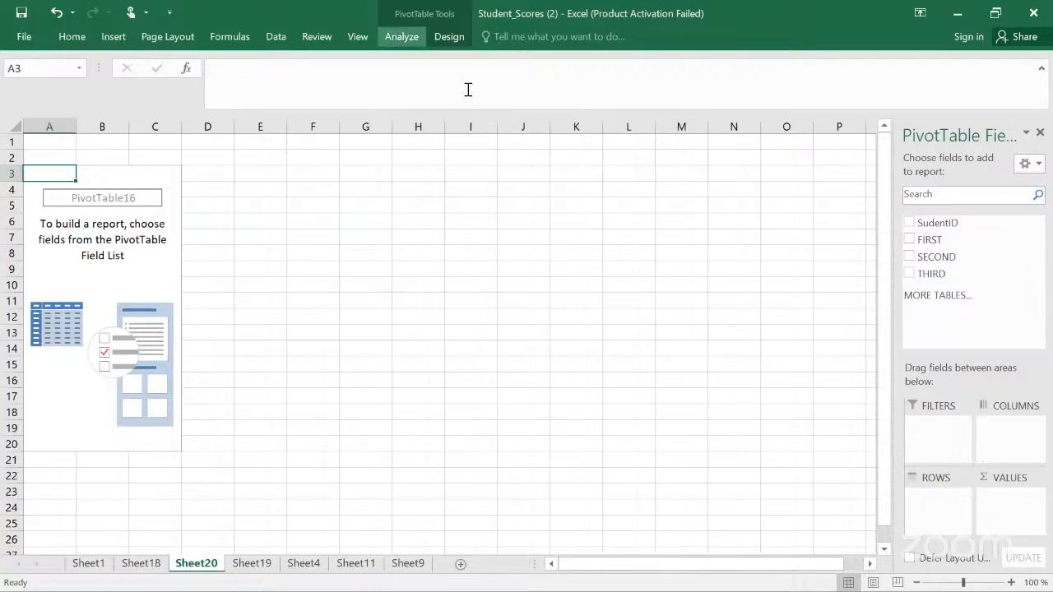
left_click(402, 37)
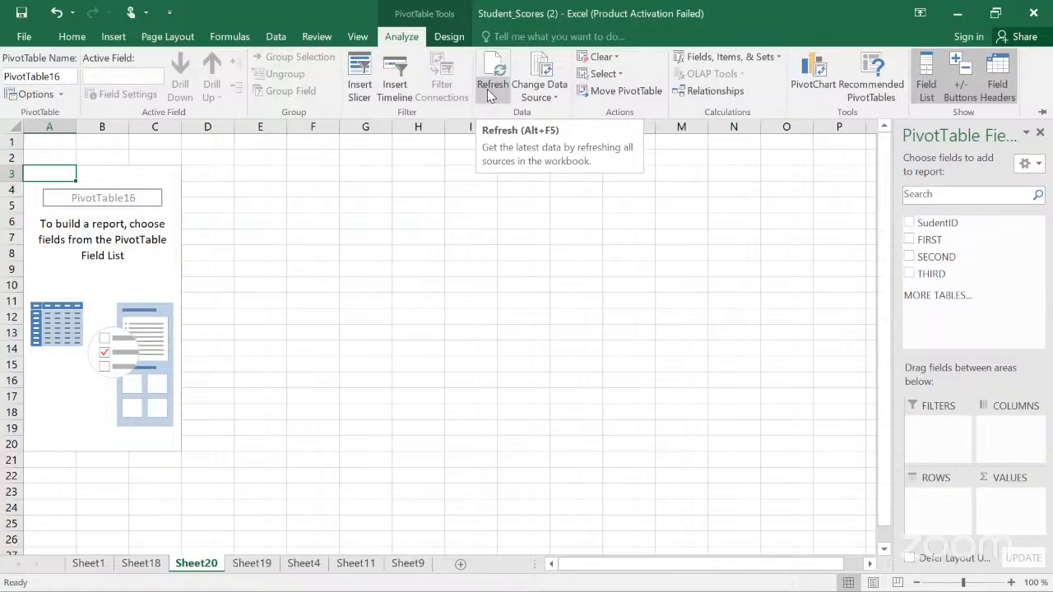
left_click(489, 91)
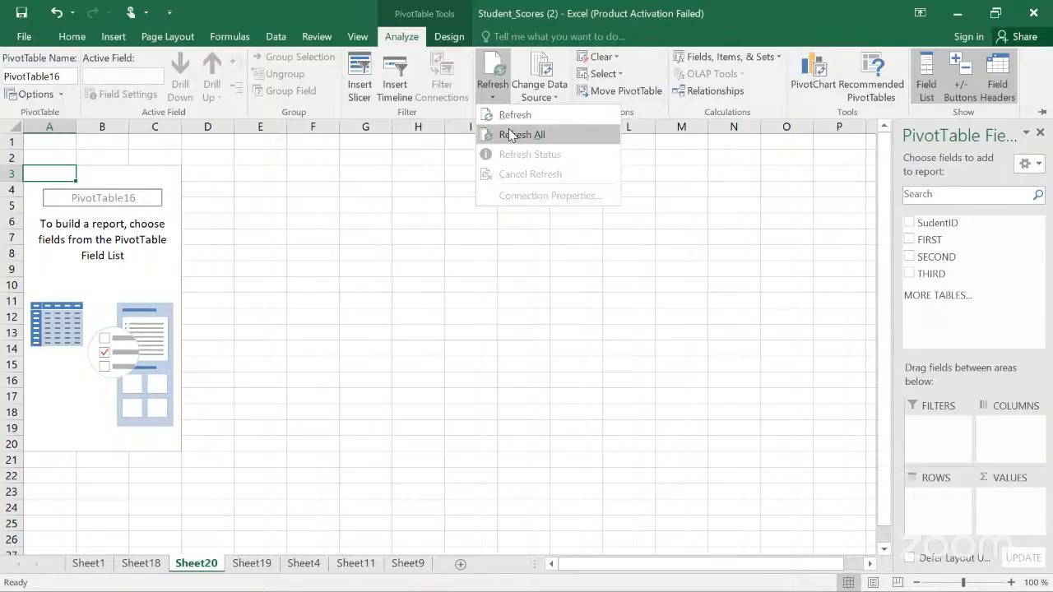
left_click(510, 134)
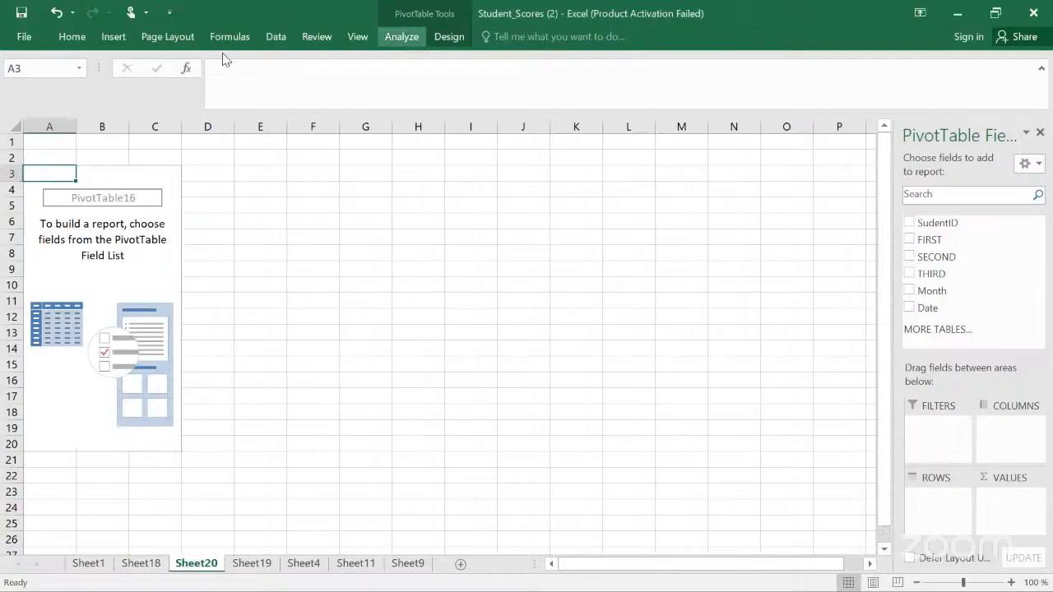
left_click(401, 36)
left_click(492, 92)
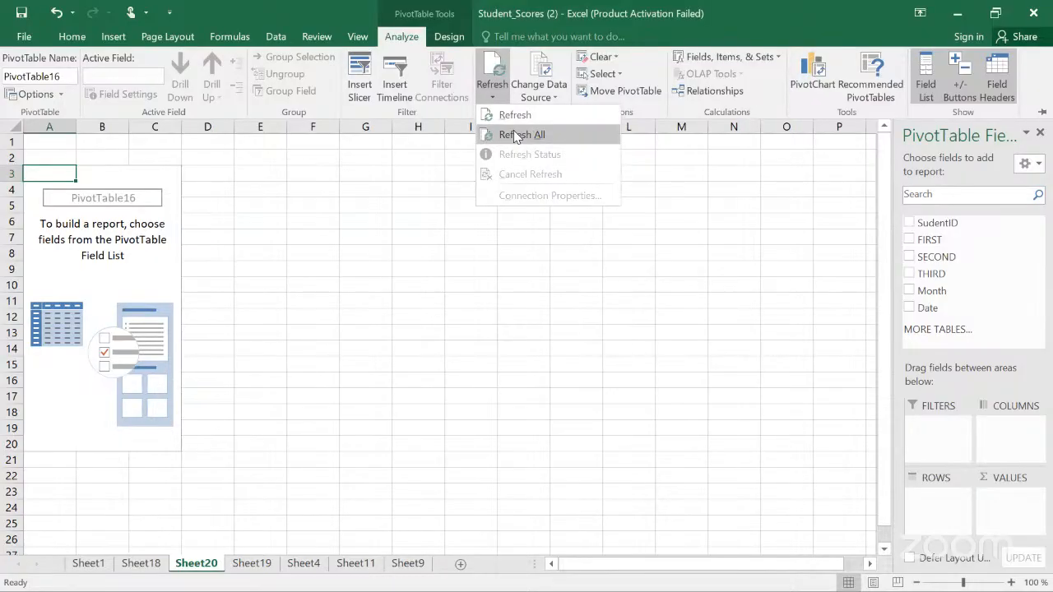
left_click(796, 149)
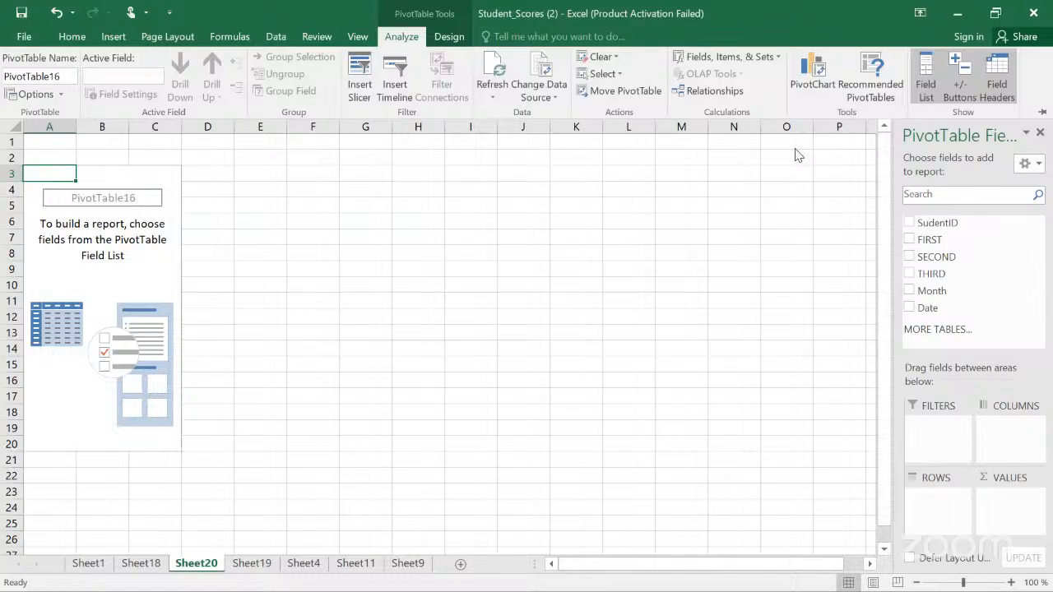
key("ctrl+F1")
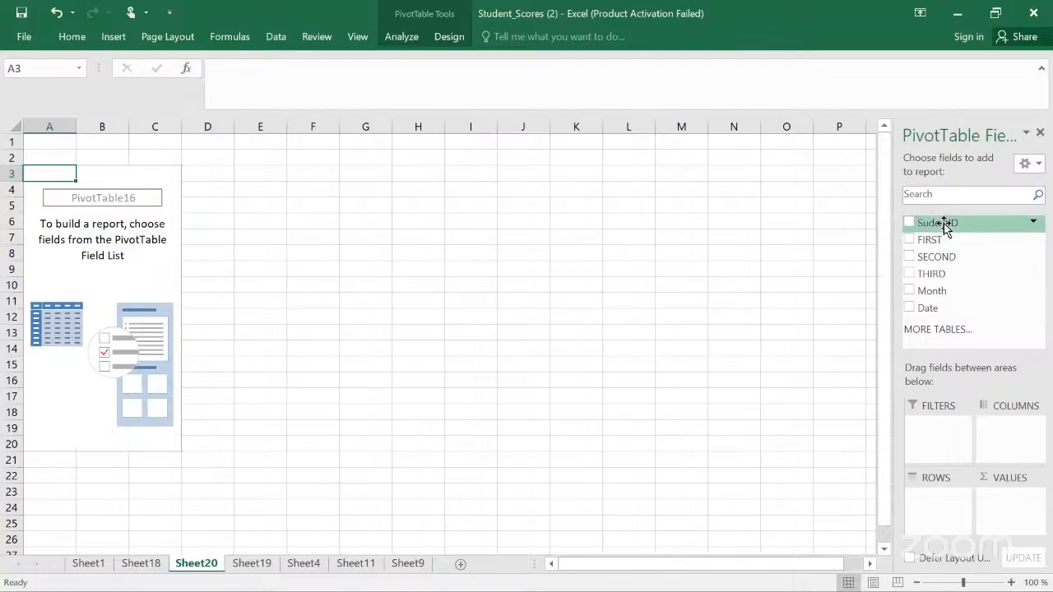
Step: Add the SudentID field to the PivotTable rows
left_click_drag(945, 229, 939, 494)
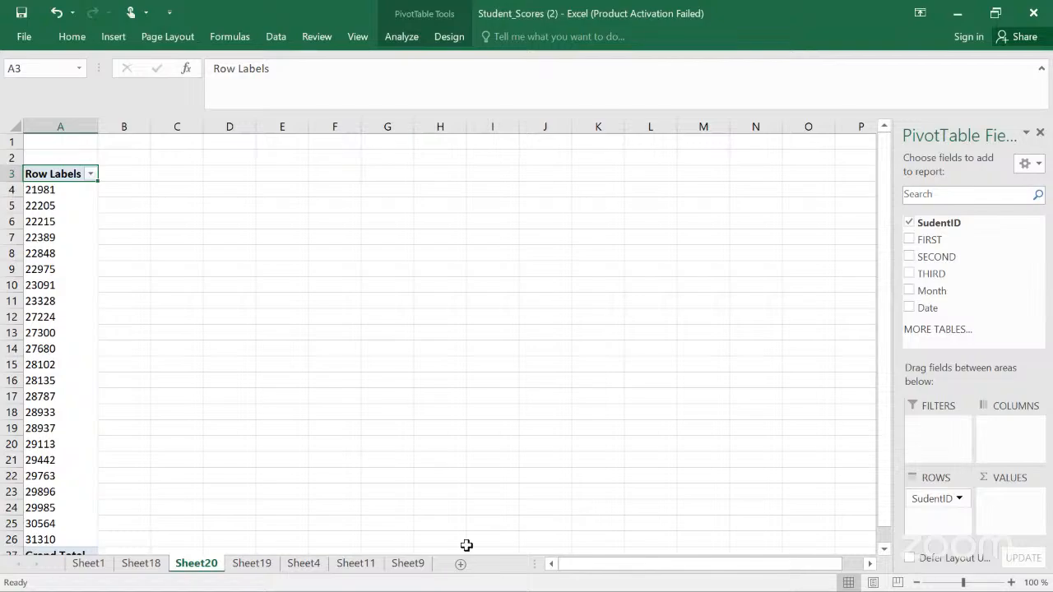
left_click(252, 564)
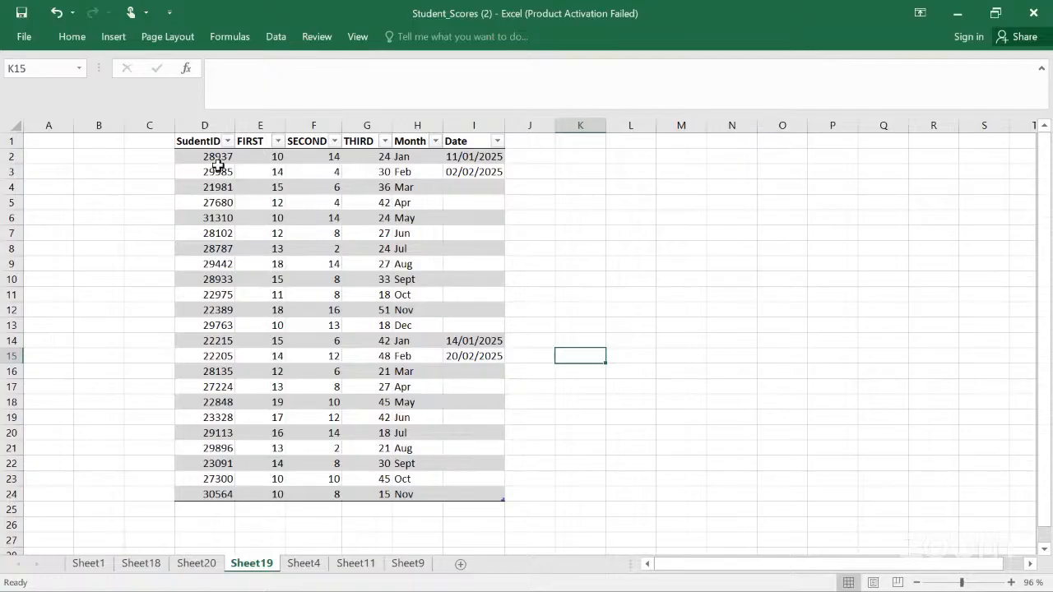
left_click(196, 564)
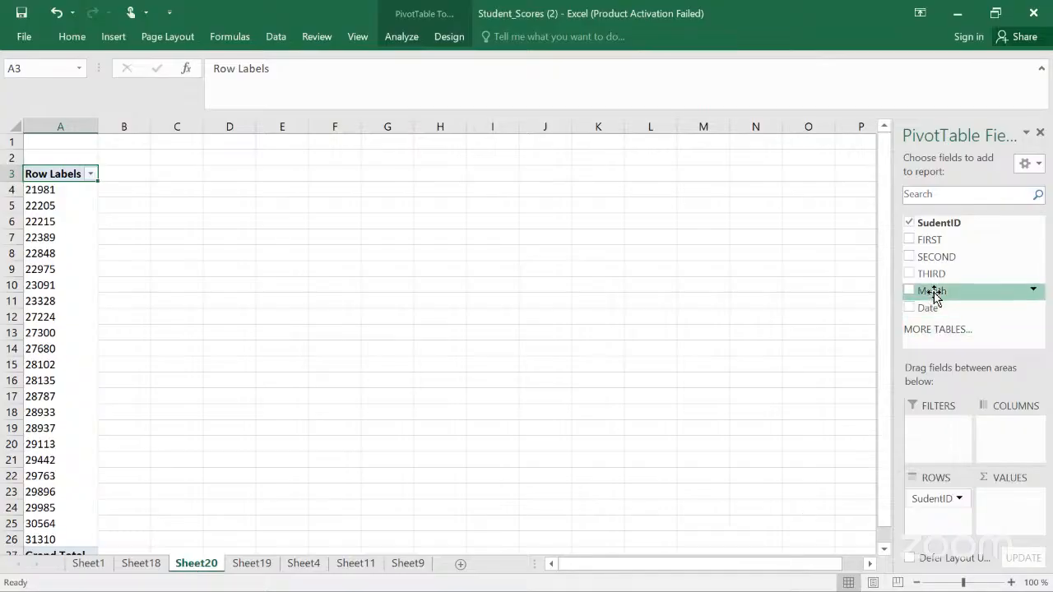
Step: Add the Month and Date fields to the PivotTable filters
left_click_drag(934, 295, 940, 426)
left_click(941, 430)
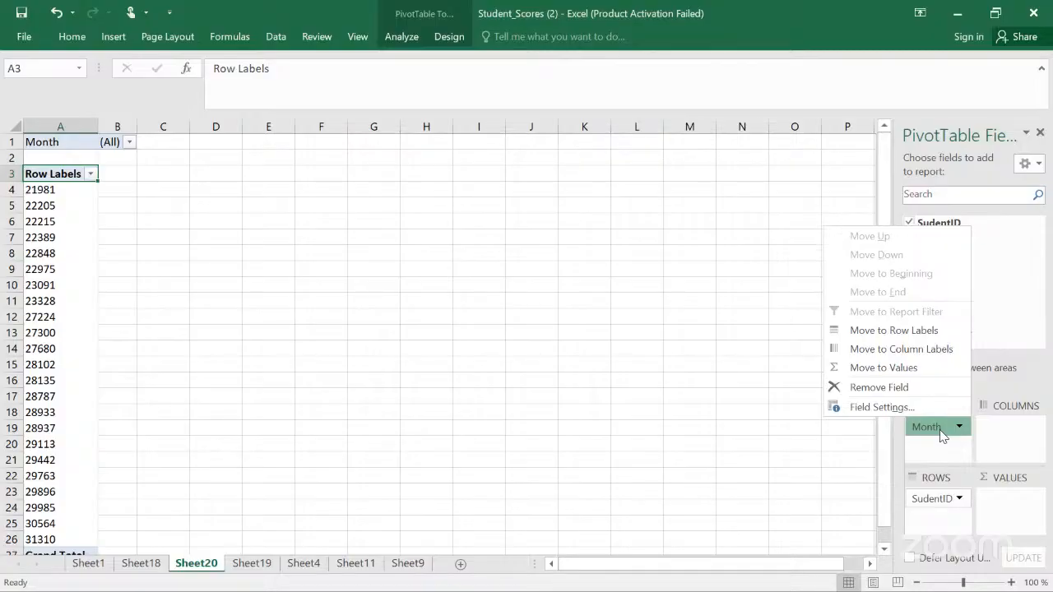
left_click(1013, 296)
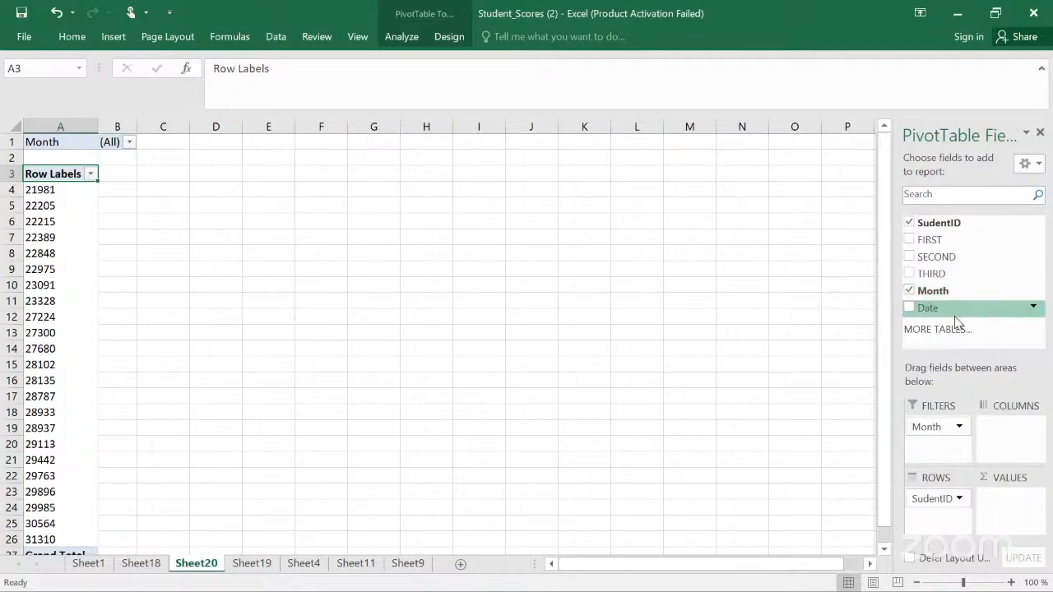
left_click_drag(927, 313, 943, 443)
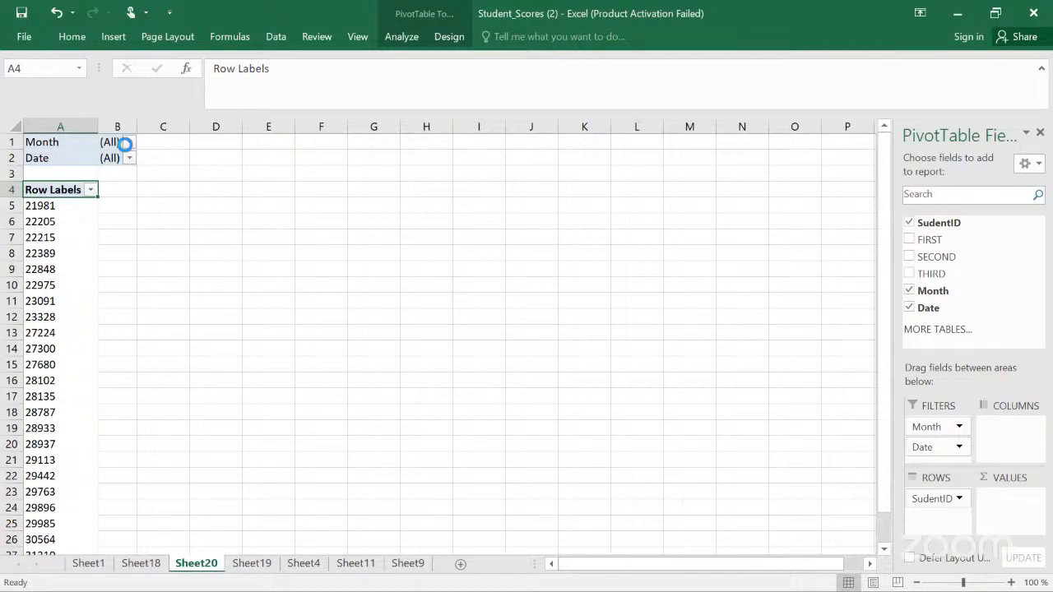
Step: Filter the PivotTable to Month Jan and Date 11/01/2025
left_click(129, 142)
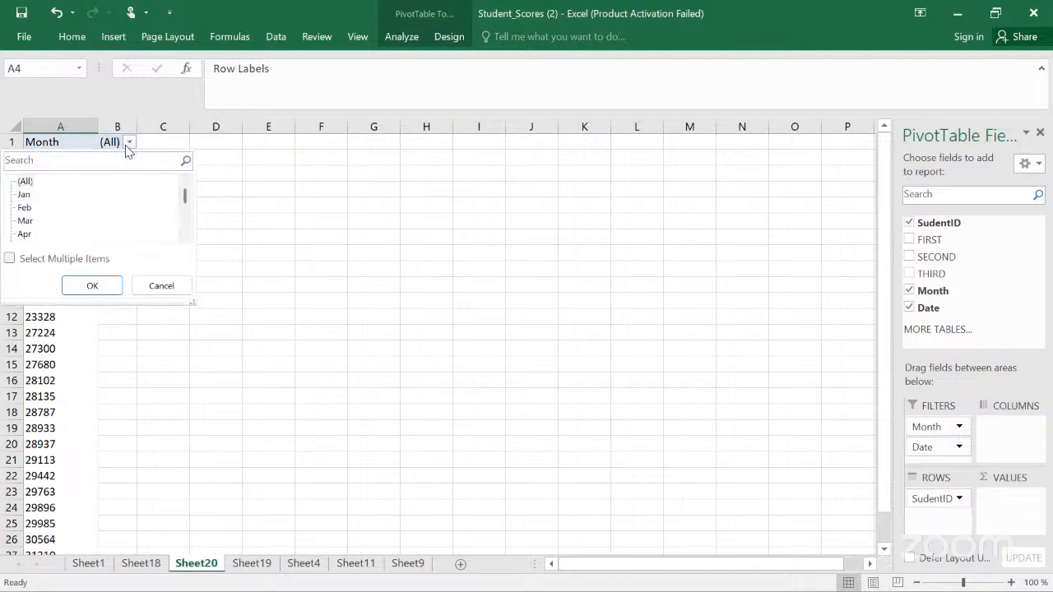
left_click(26, 196)
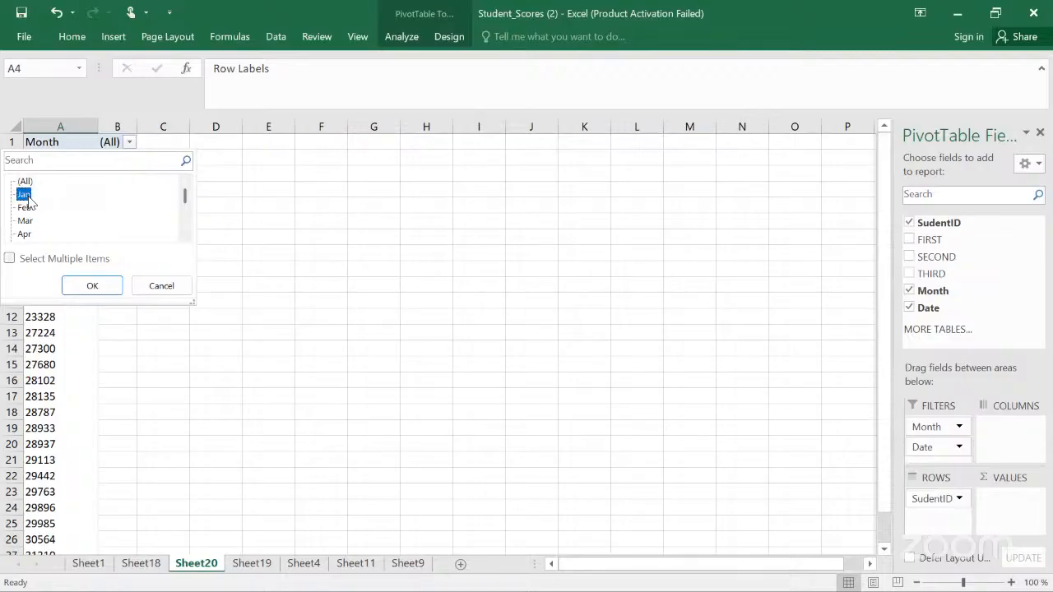
left_click(88, 287)
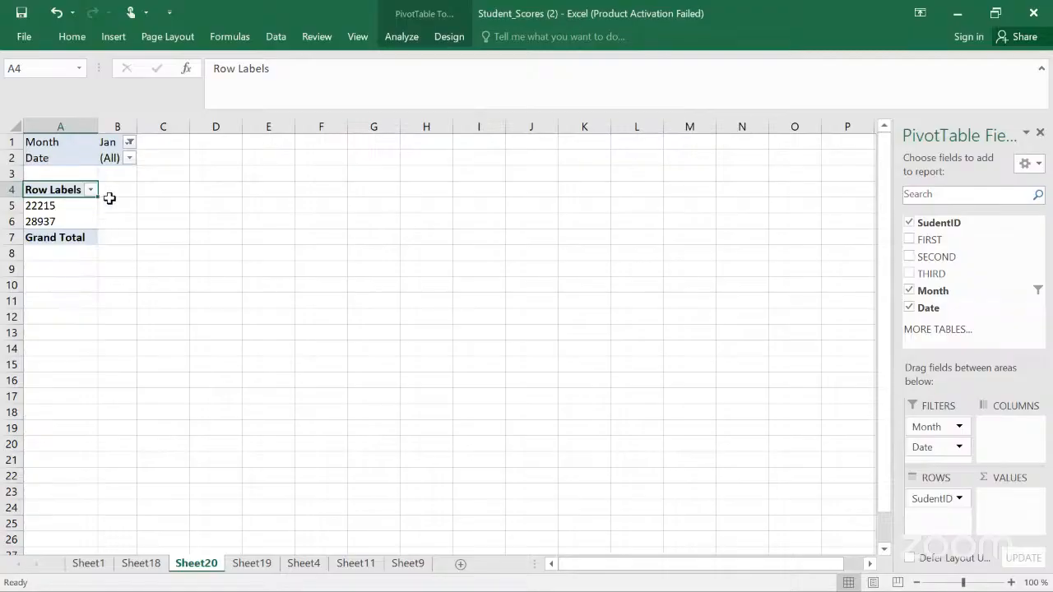
left_click(130, 159)
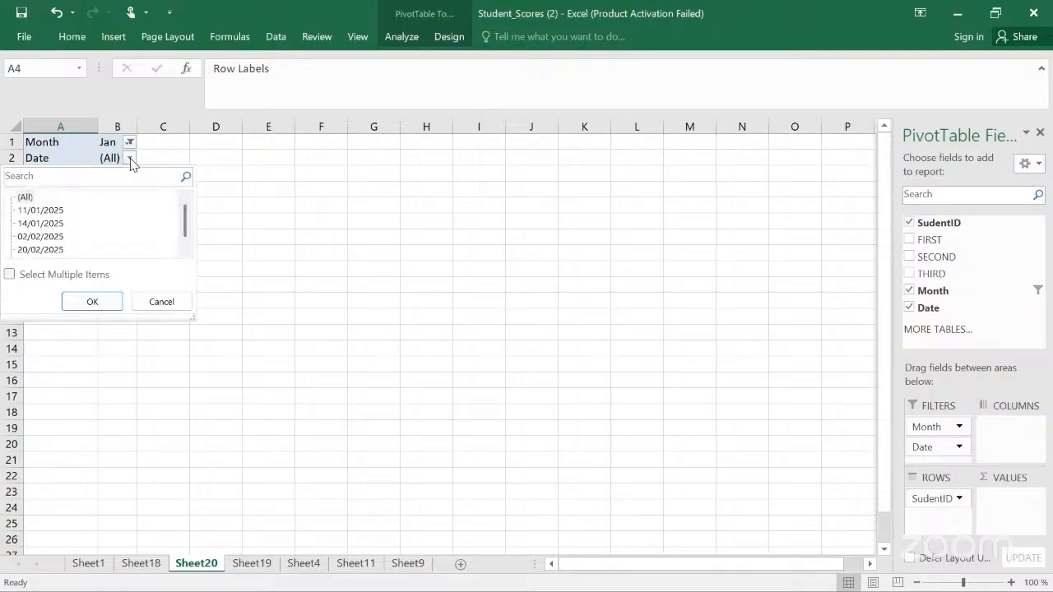
left_click(62, 212)
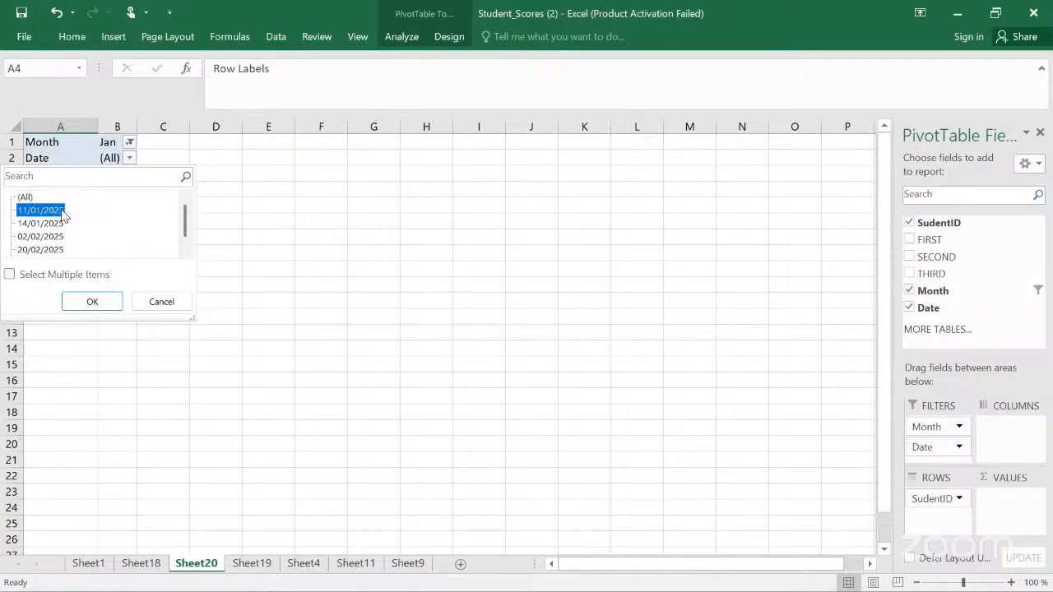
left_click(92, 302)
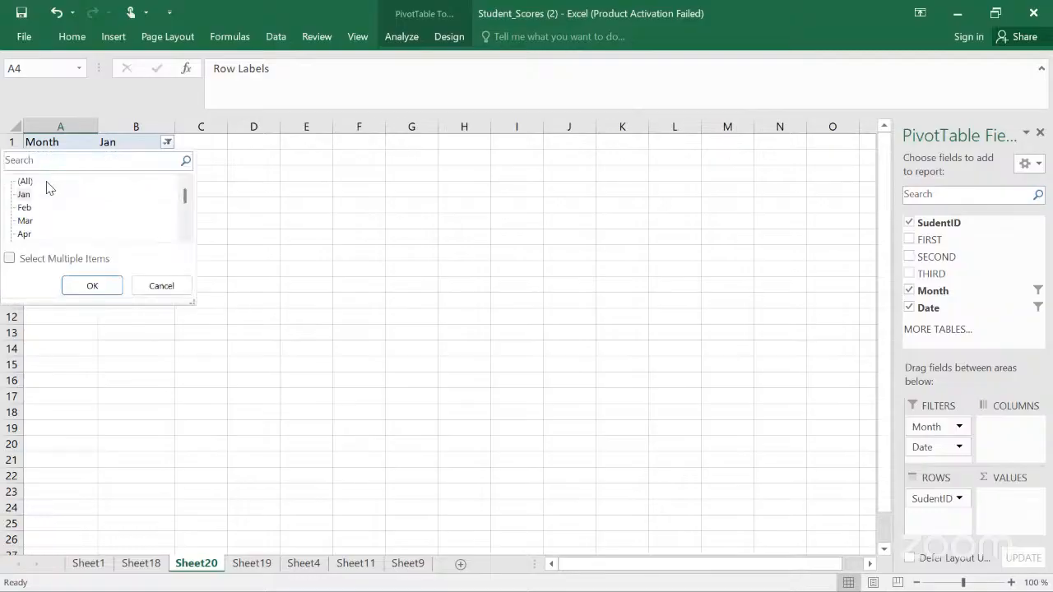
Step: Clear the Month and Date filters of the PivotTable to show all items
left_click(28, 182)
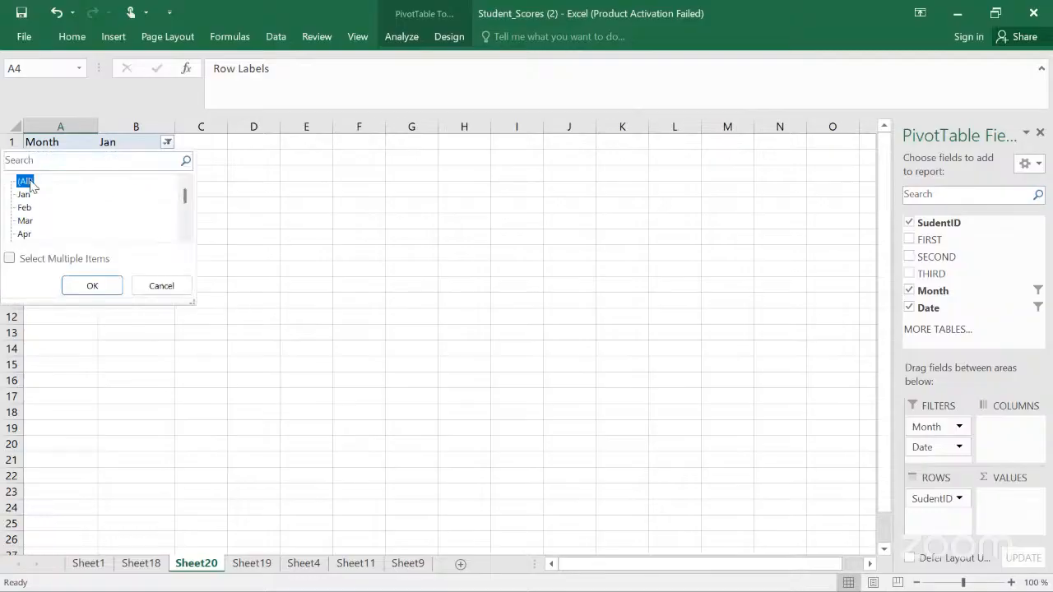
left_click(107, 287)
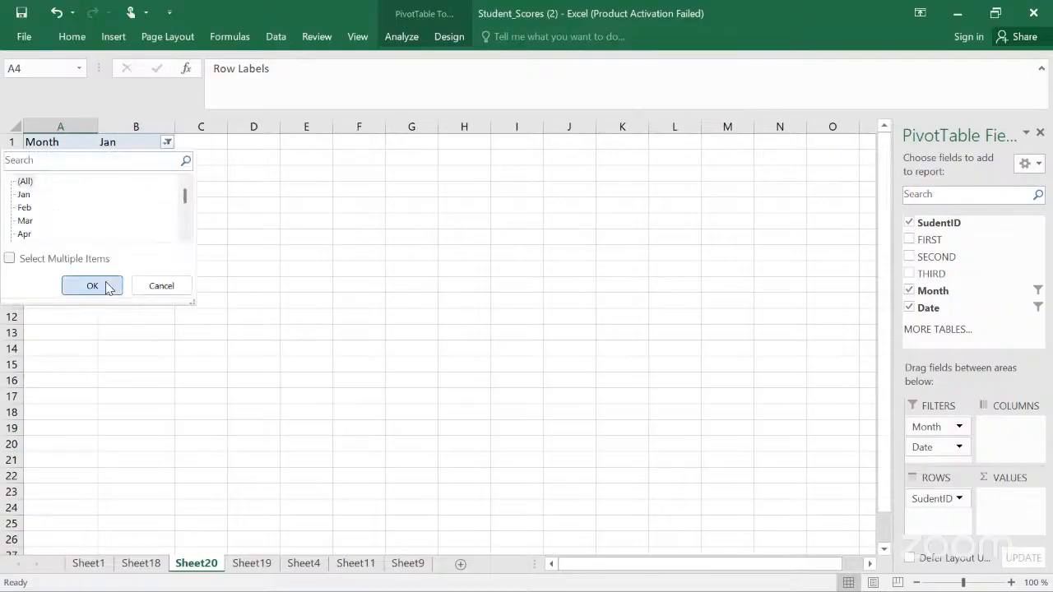
left_click(165, 160)
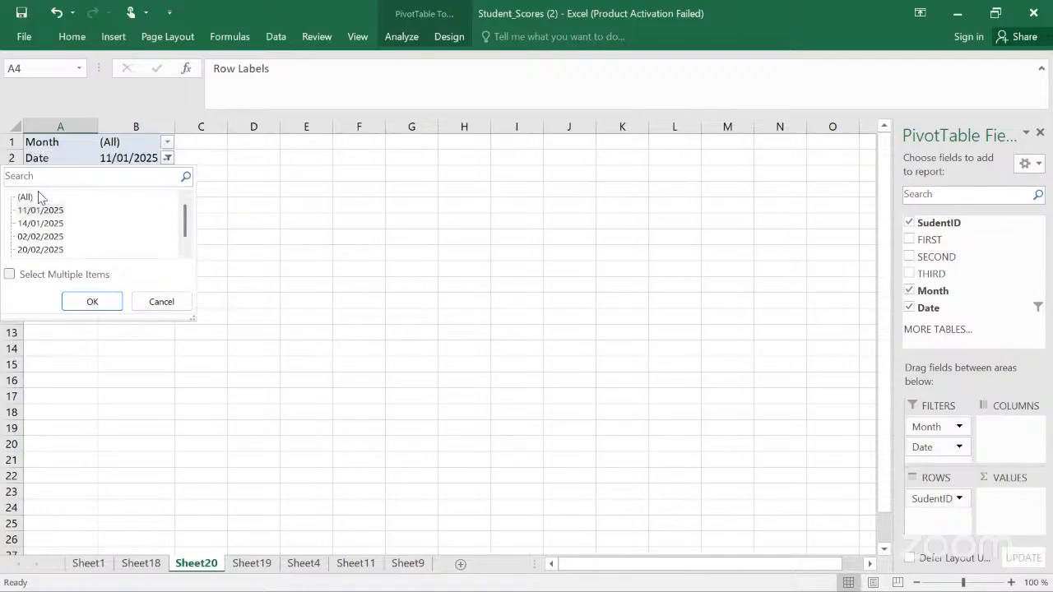
left_click(33, 198)
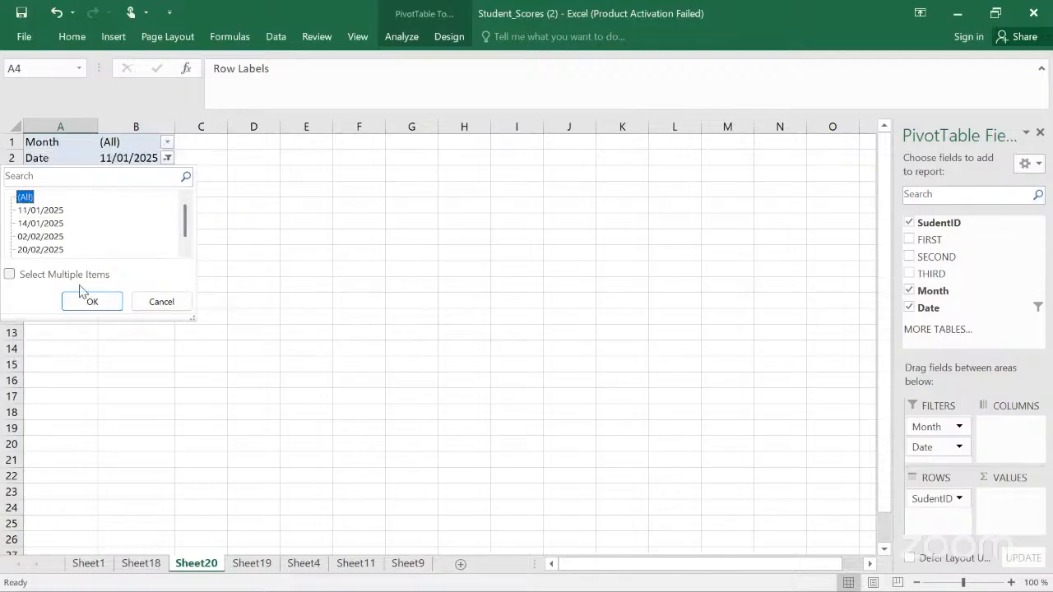
left_click(91, 304)
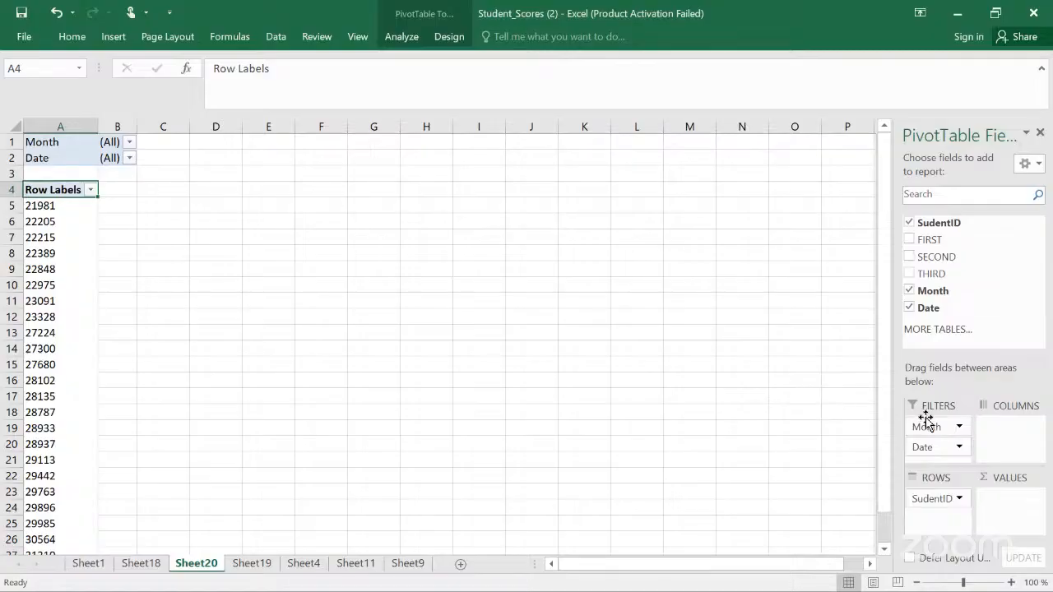
Step: Remove the Month and Date fields from the PivotTable filters
left_click_drag(926, 423, 942, 277)
left_click_drag(930, 425, 953, 289)
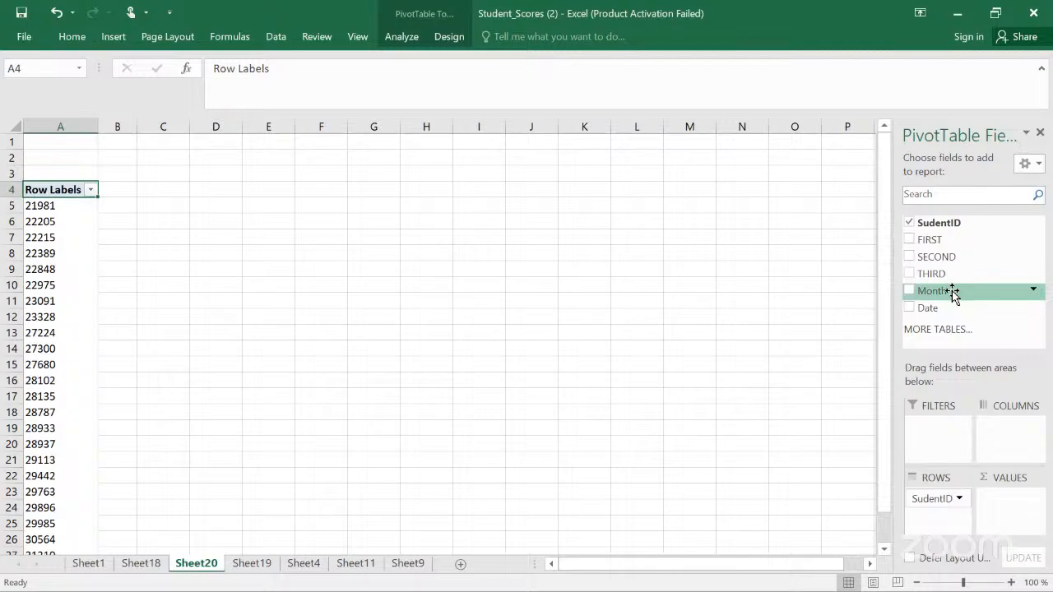
Step: Add the FIRST, SECOND and THIRD fields to the PivotTable values after checking the source table on Sheet19
left_click(242, 568)
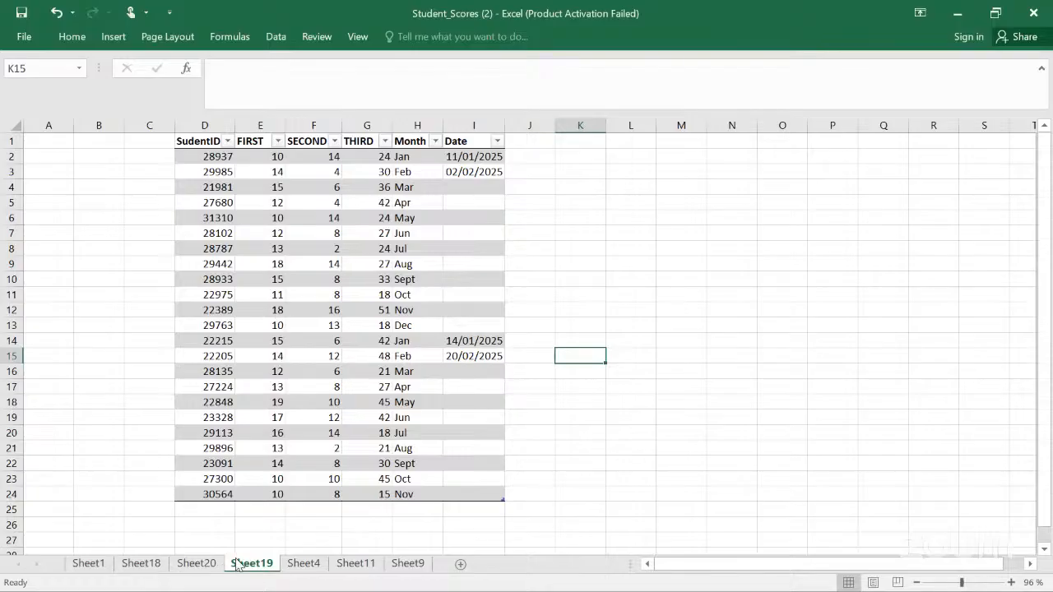
left_click(203, 568)
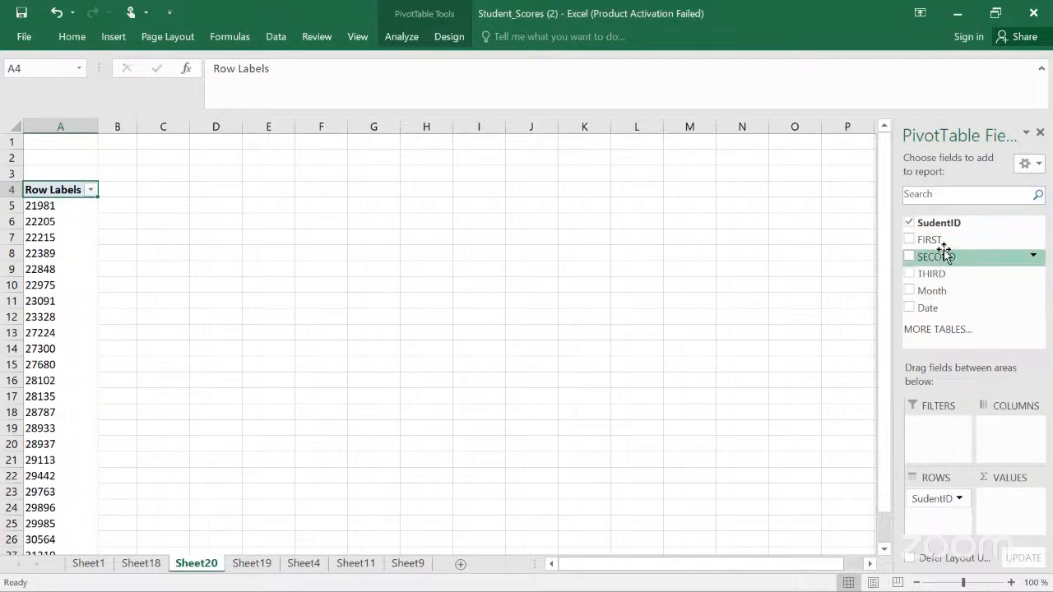
left_click_drag(935, 244, 1010, 496)
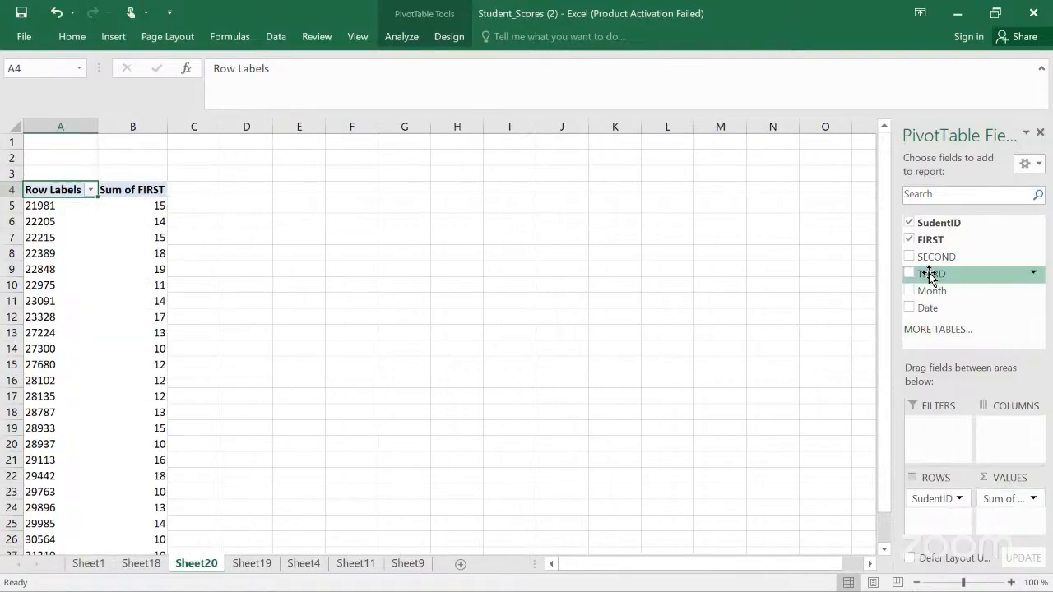
left_click_drag(930, 260, 1004, 529)
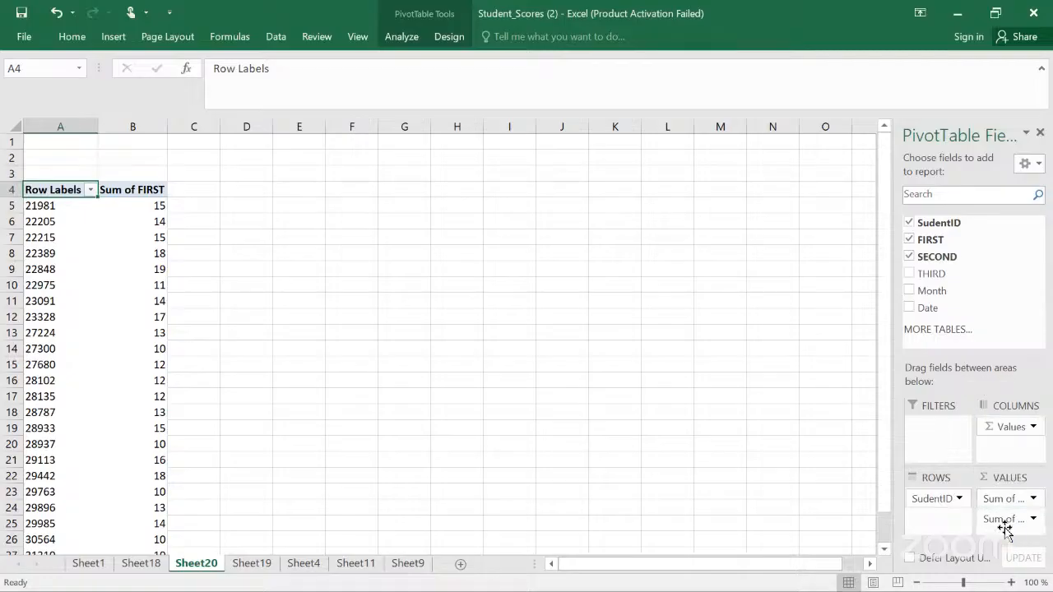
left_click_drag(935, 277, 1009, 520)
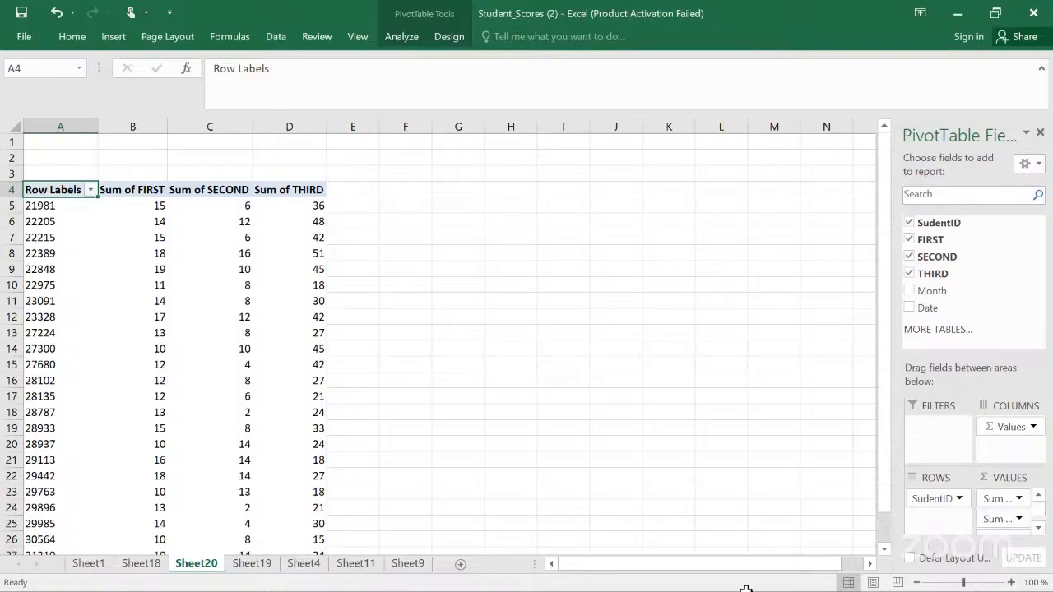
Step: Compare the PivotTable on Sheet20 with the source table on Sheet19
left_click(247, 564)
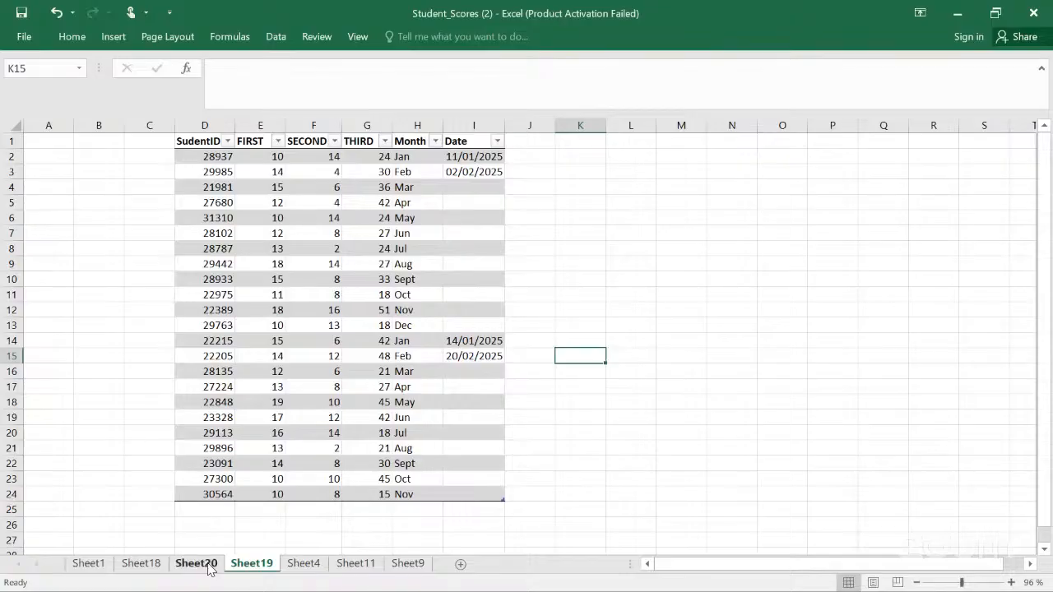
left_click(208, 566)
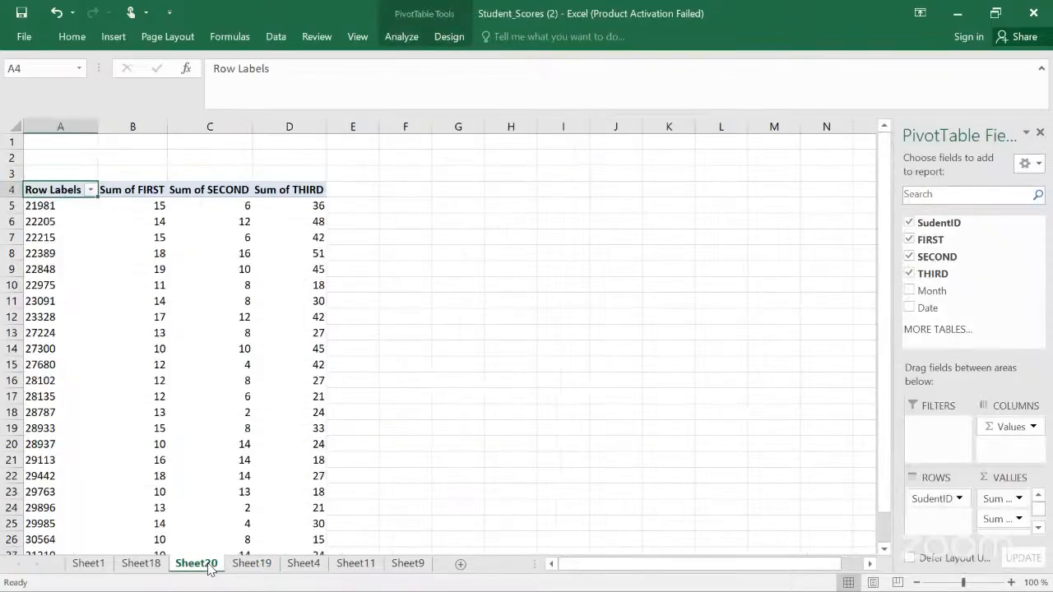
left_click(1040, 132)
left_click(249, 564)
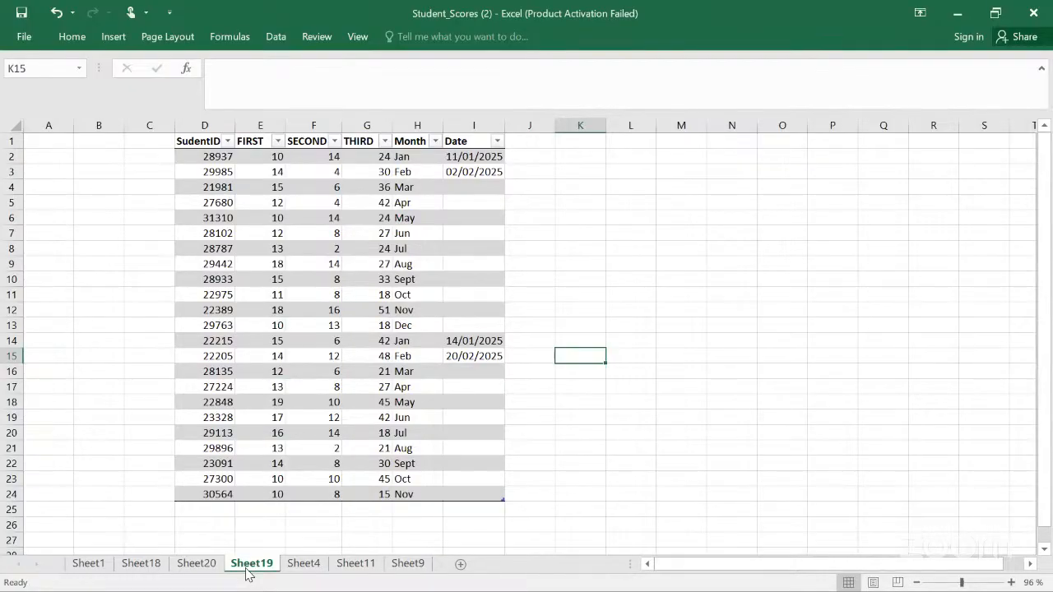
left_click(197, 567)
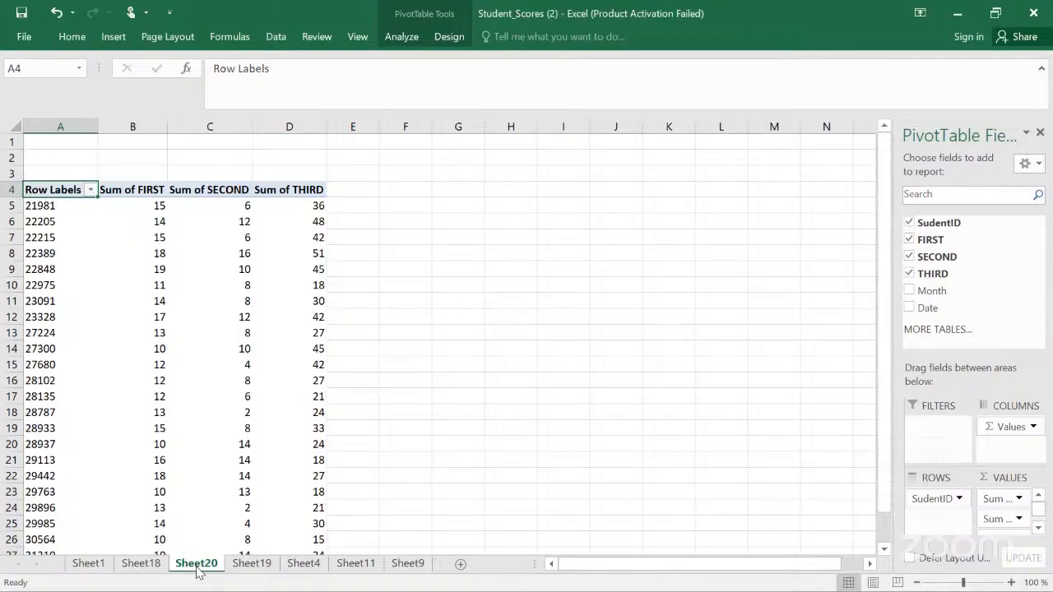
Step: Summarize the FIRST values by Count instead of Sum
scroll(197, 572, "down", 2)
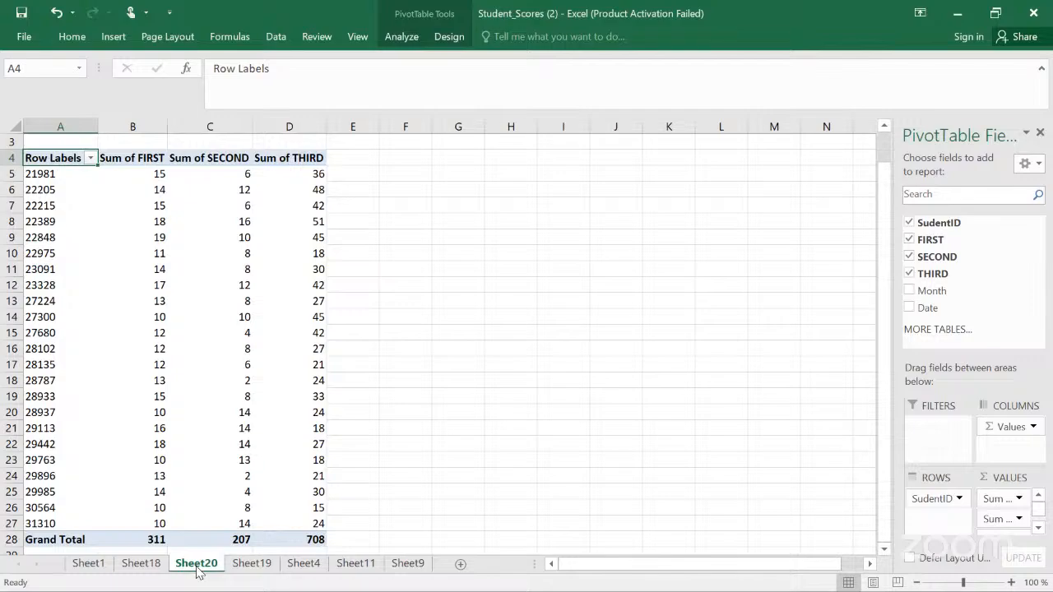
left_click(149, 157)
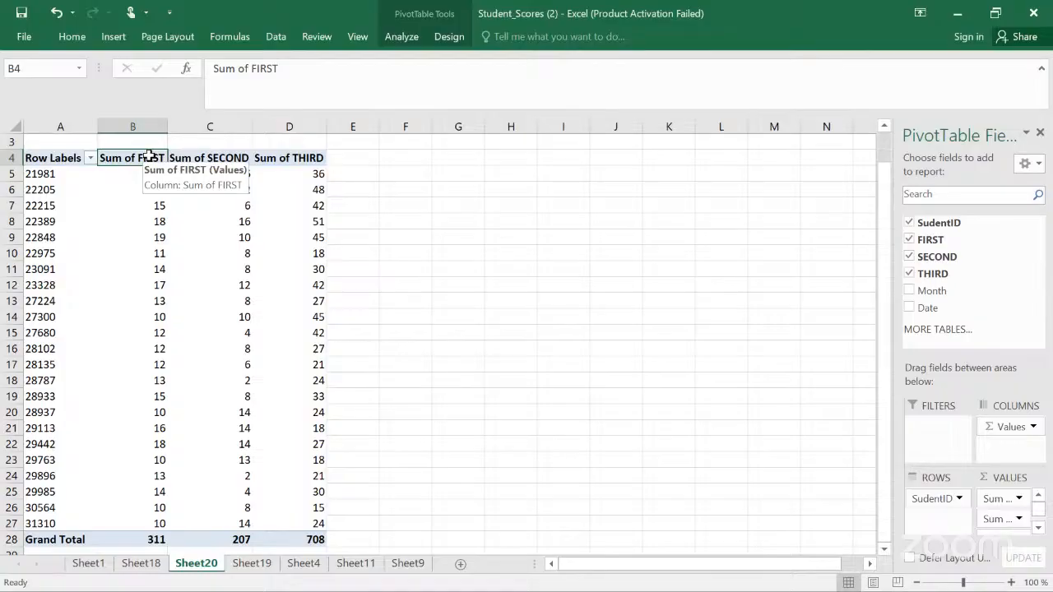
right_click(153, 161)
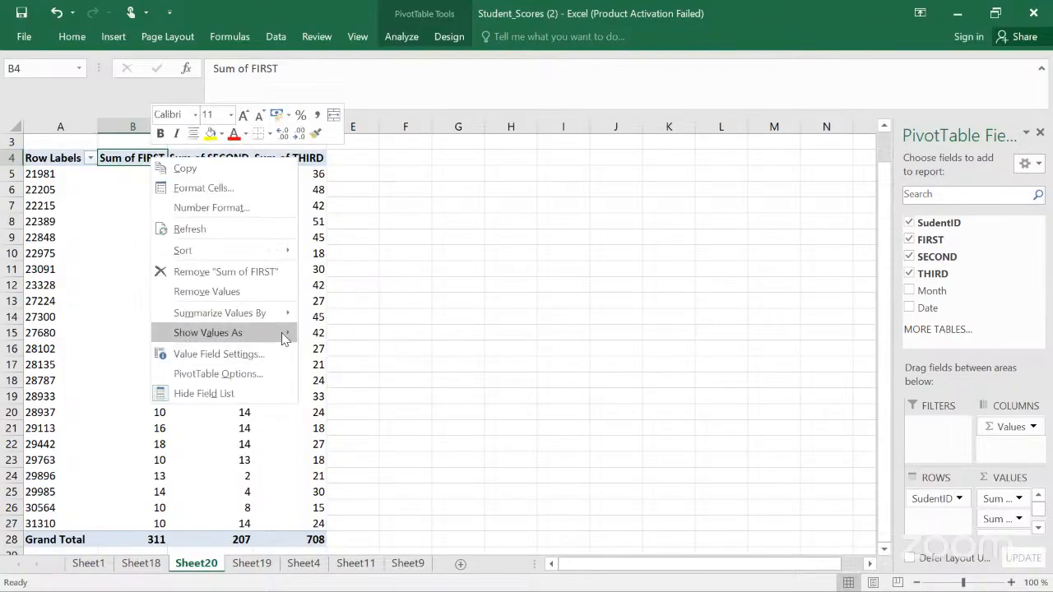
mouse_move(287, 329)
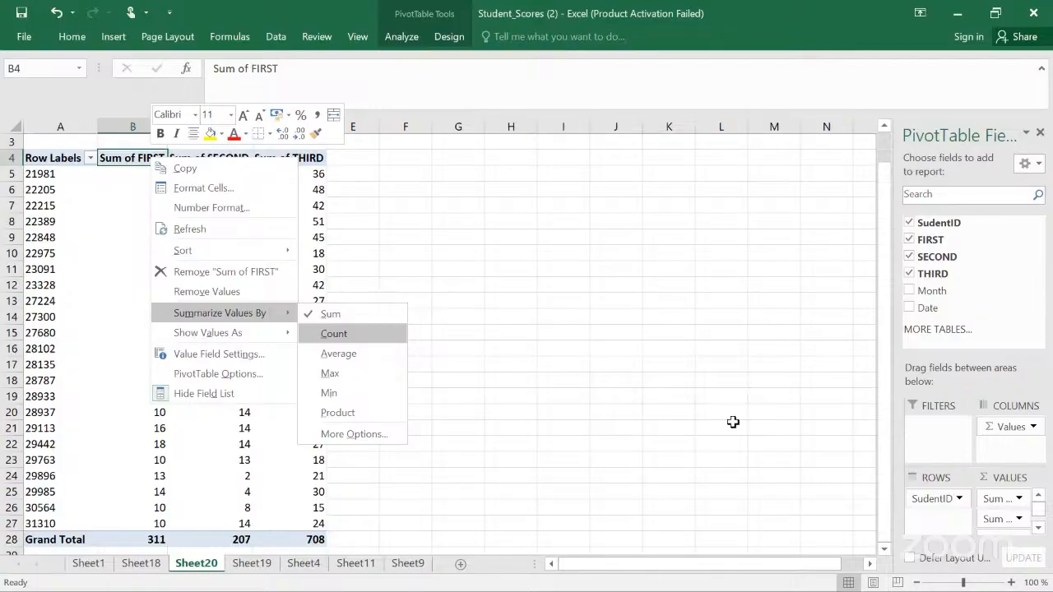
key("Return")
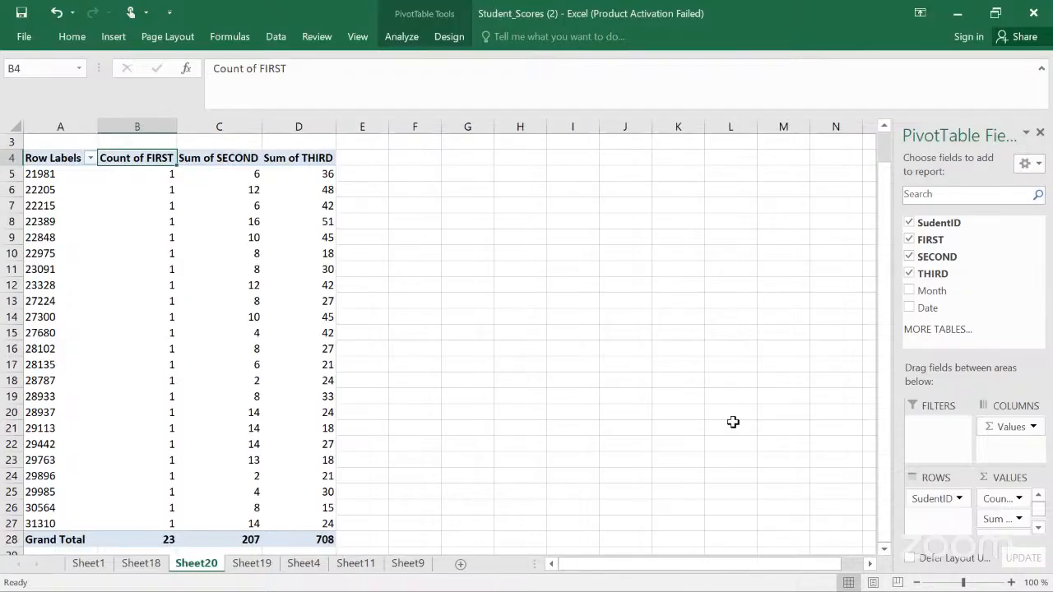
Step: Change the FIRST summary to Sum and undo that change
left_click(147, 174)
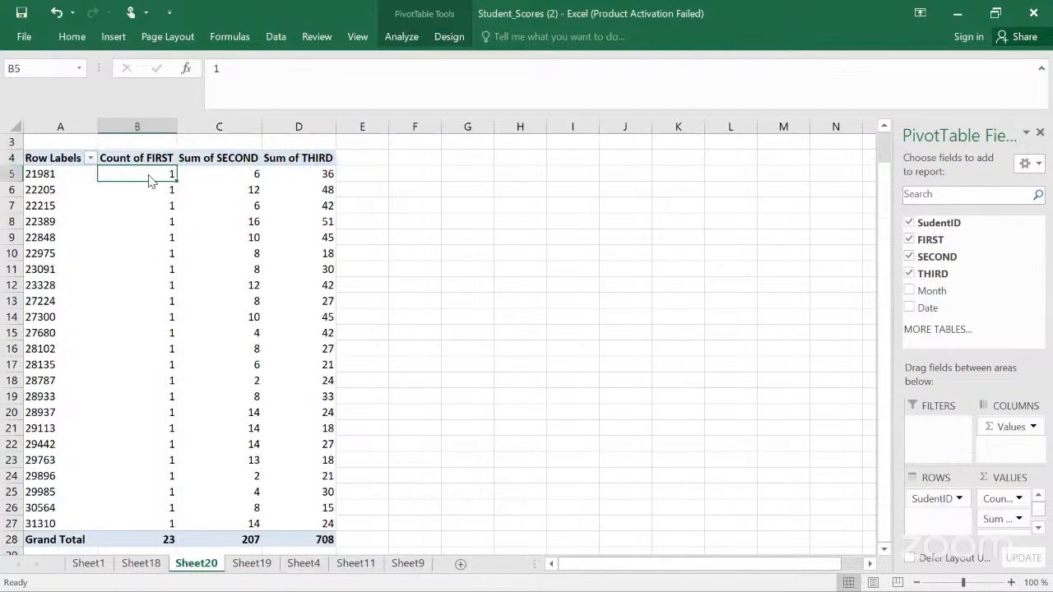
right_click(149, 181)
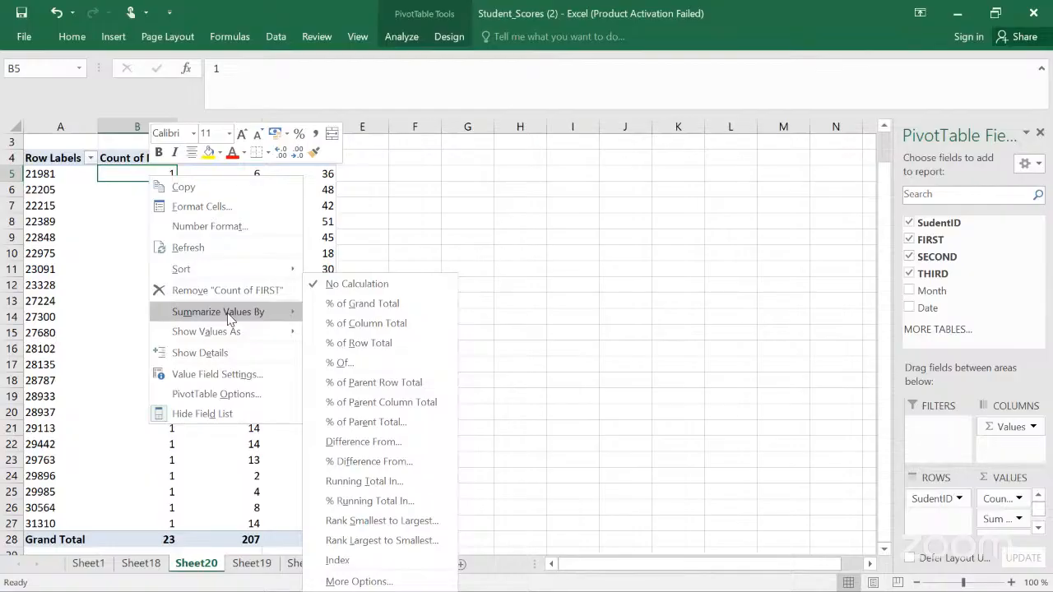
mouse_move(227, 313)
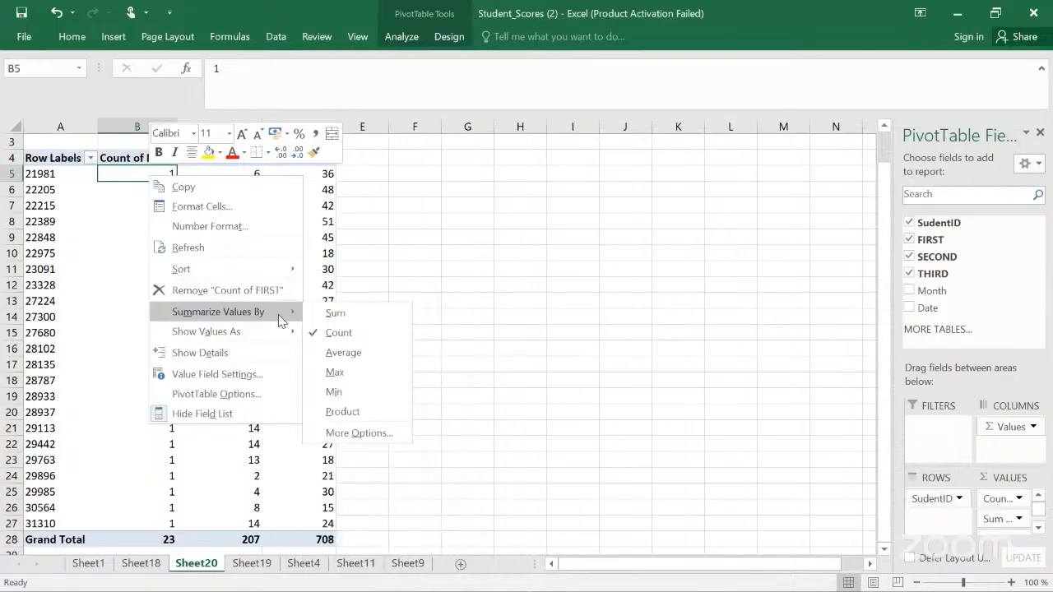
left_click(333, 314)
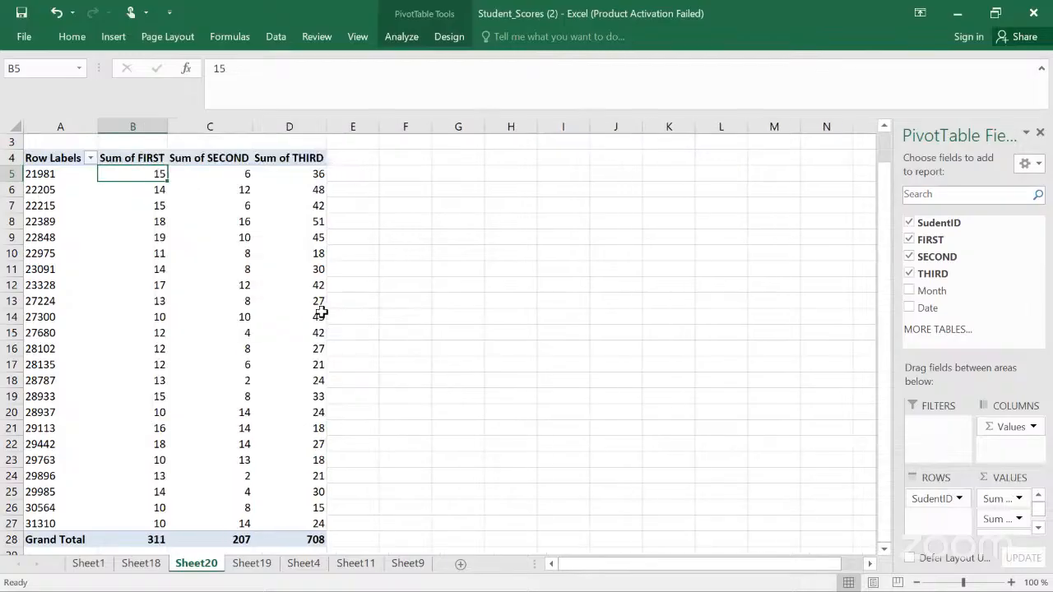
key("ctrl+z")
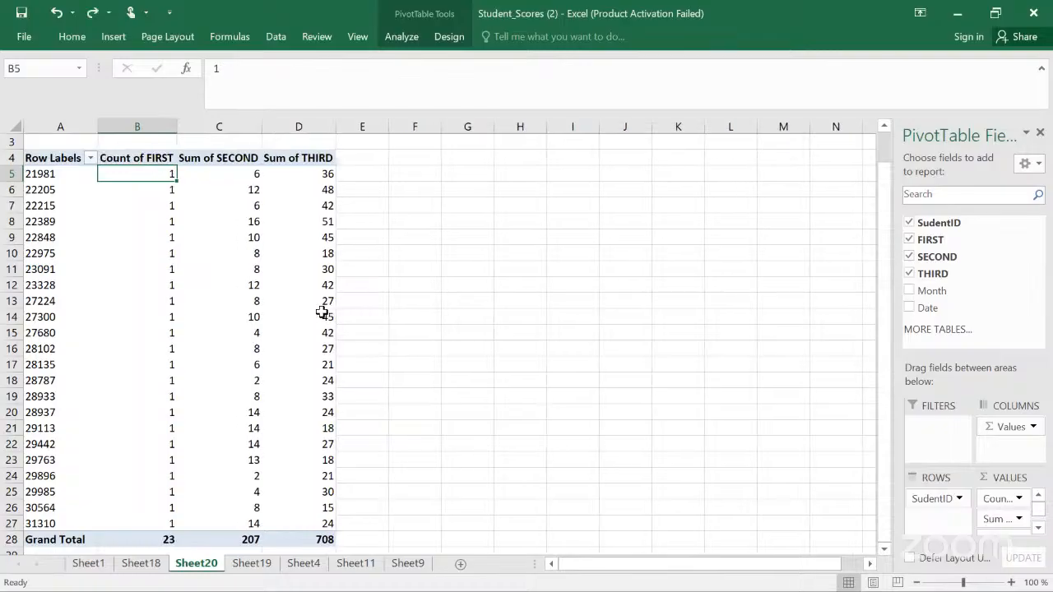
Step: Set the FIRST value field to summarize by Sum through Value Field Settings
right_click(164, 181)
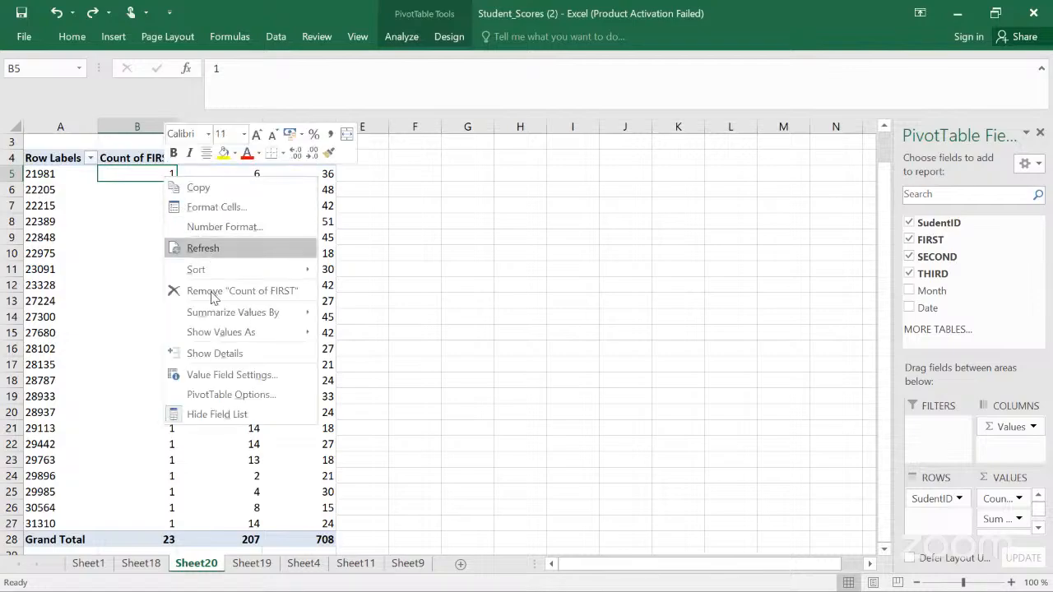
left_click(232, 375)
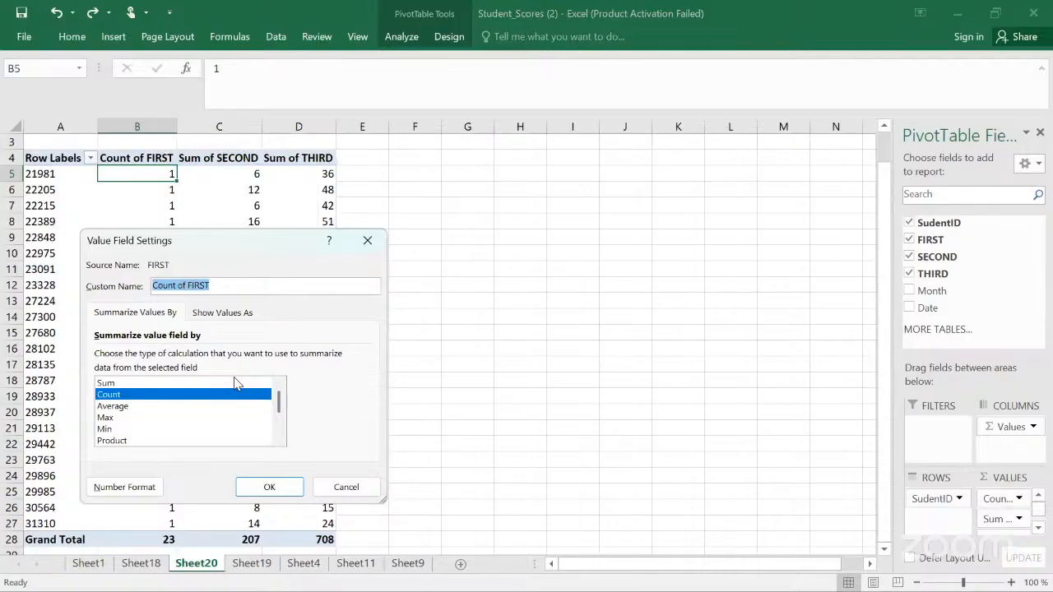
left_click(190, 383)
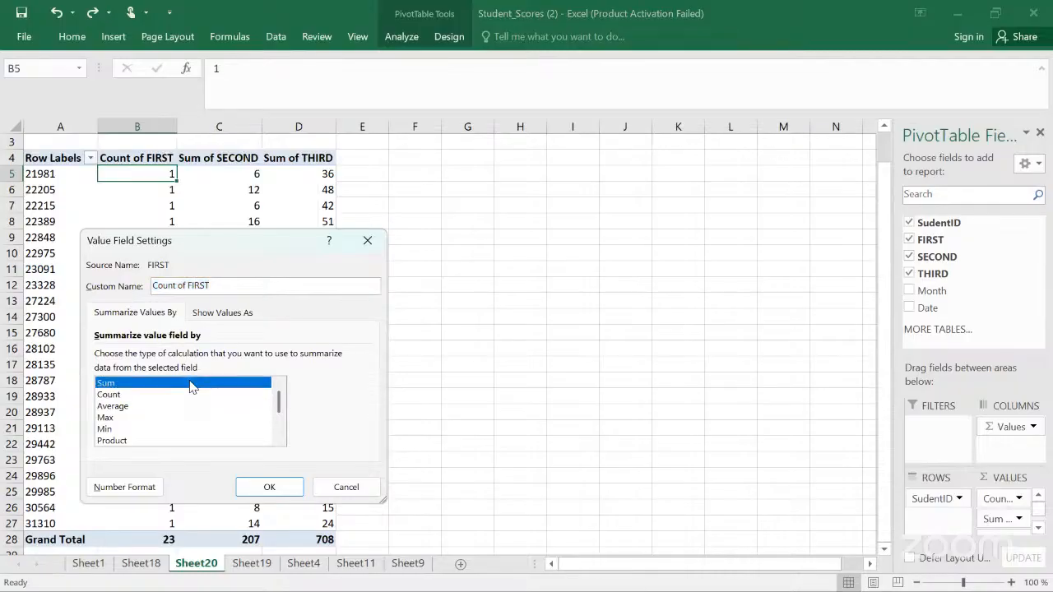
left_click(270, 490)
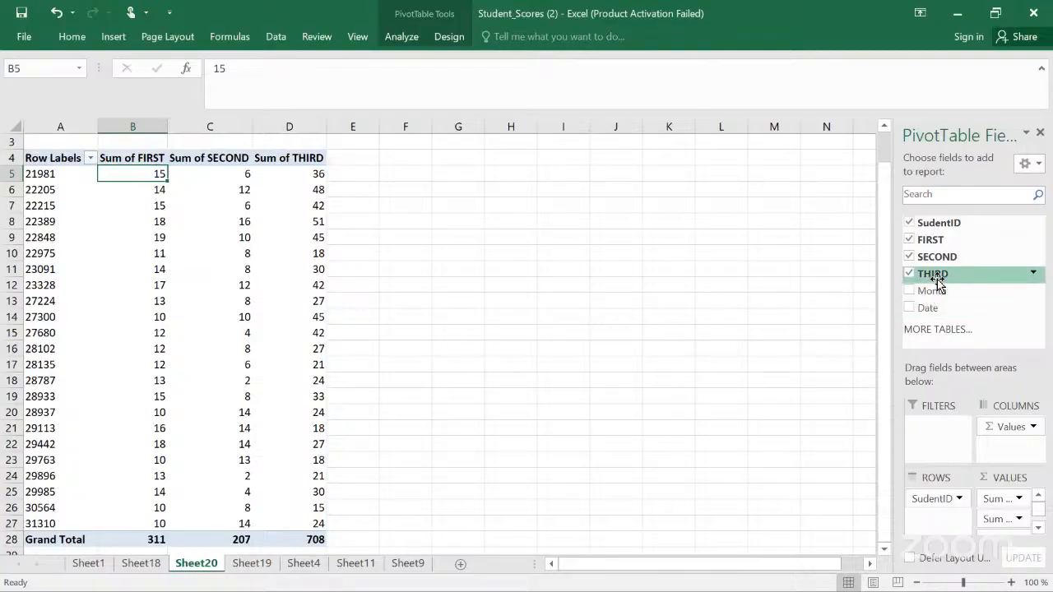
Step: Add the Month and Date fields back to the PivotTable filters
left_click_drag(938, 291, 947, 423)
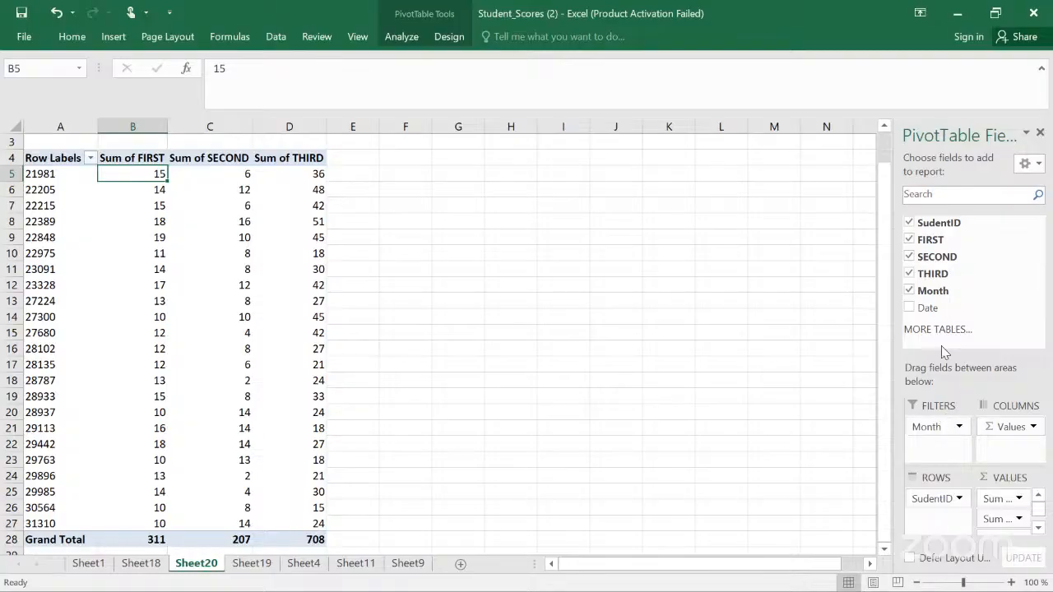
left_click_drag(929, 308, 949, 444)
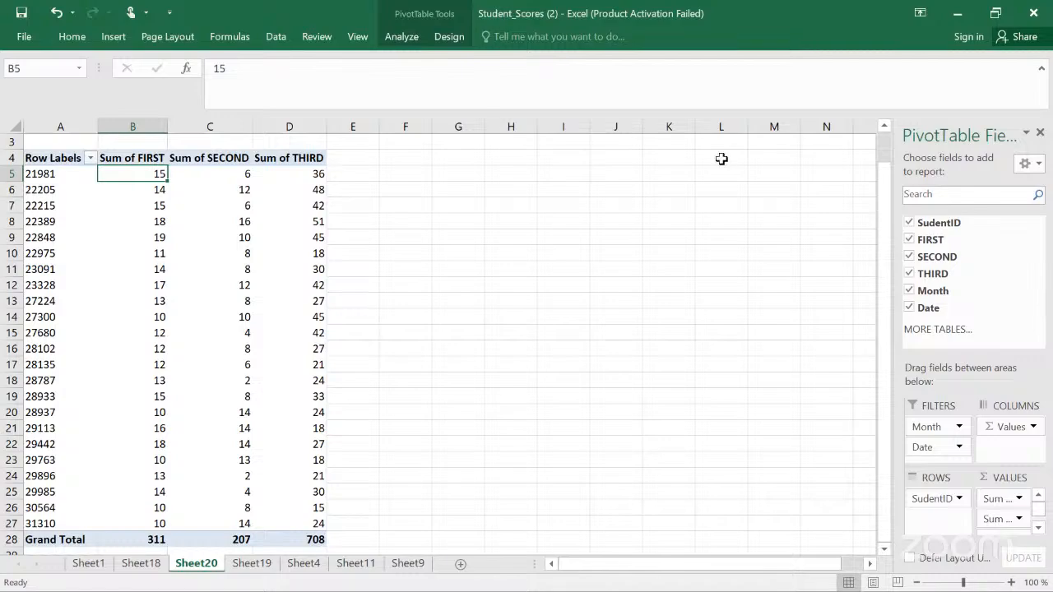
Step: Review the PivotTable Design layout and style options
key("alt")
key("j")
key("t")
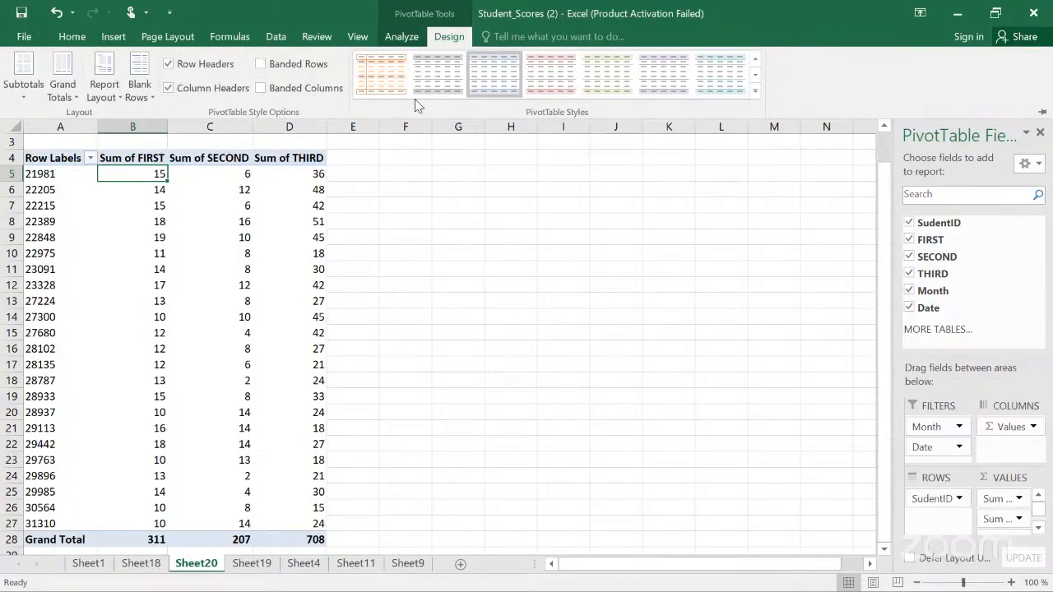
left_click(233, 179)
left_click(220, 175)
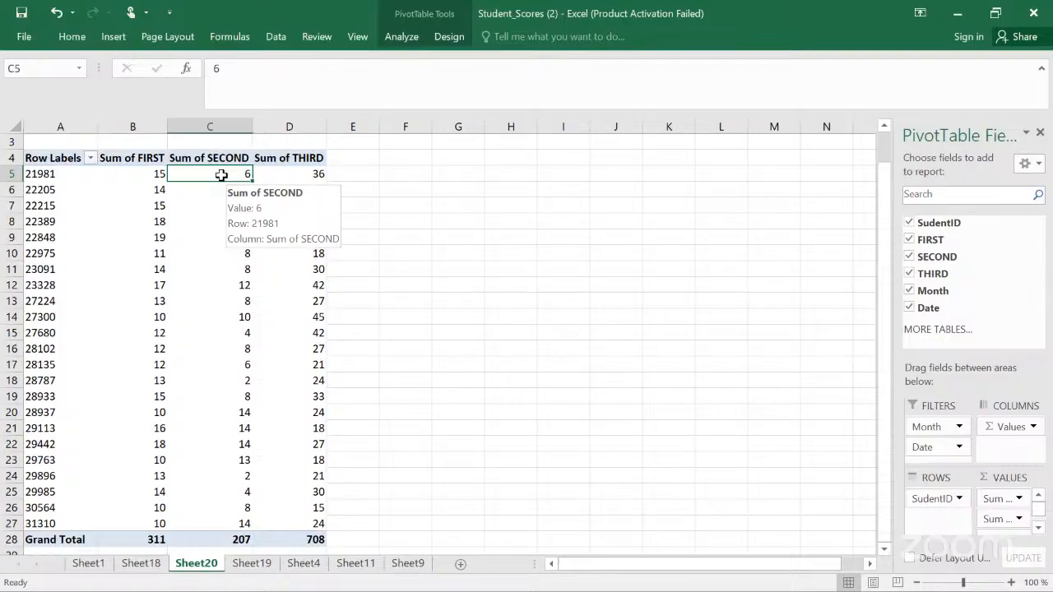
left_click(400, 176)
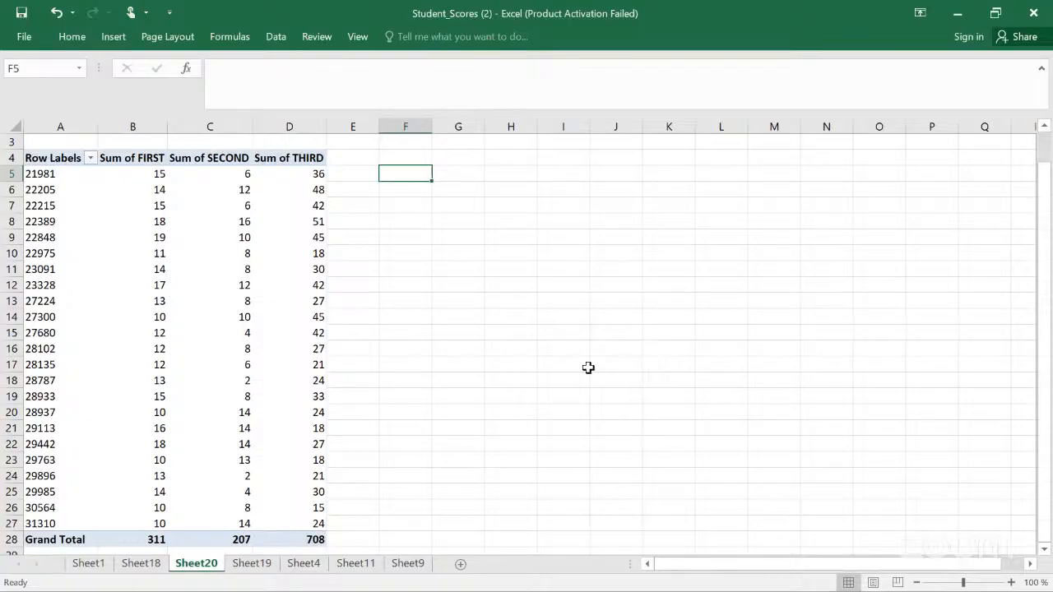
left_click(260, 171)
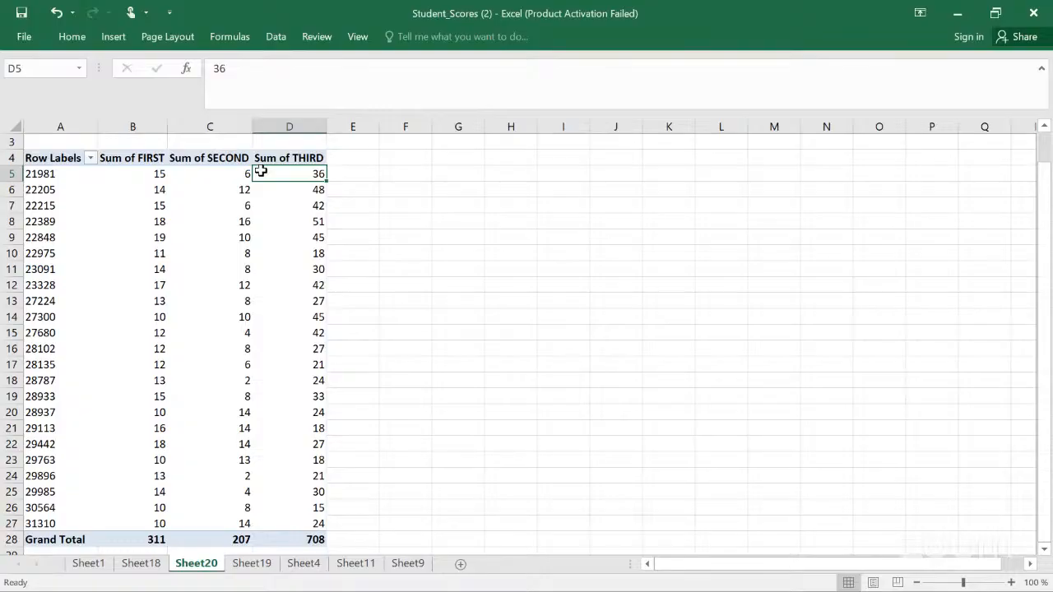
left_click(261, 171)
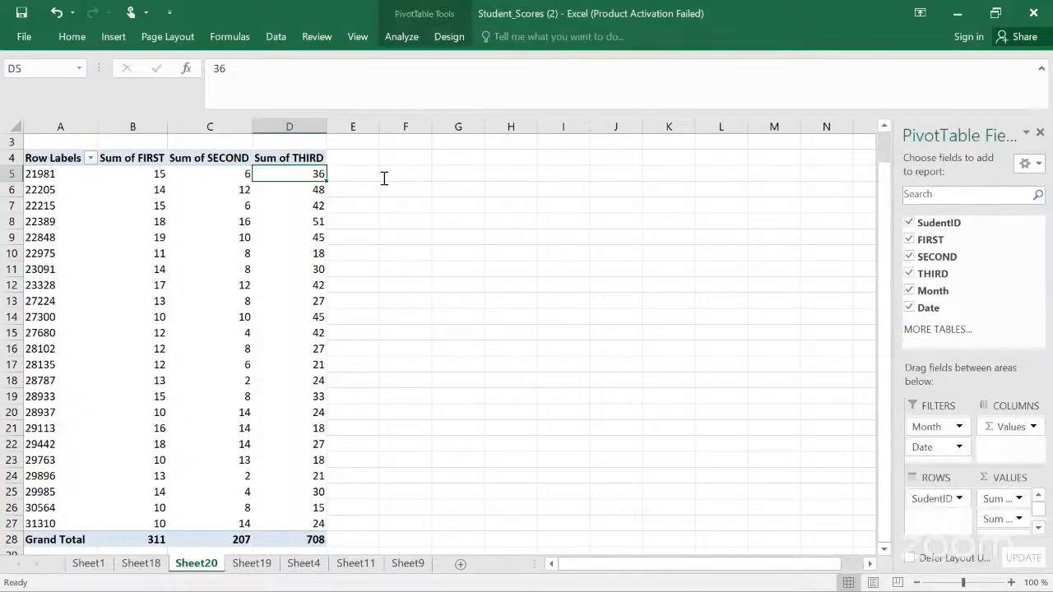
Step: Turn off the PivotTable grand totals for rows and columns
left_click(449, 37)
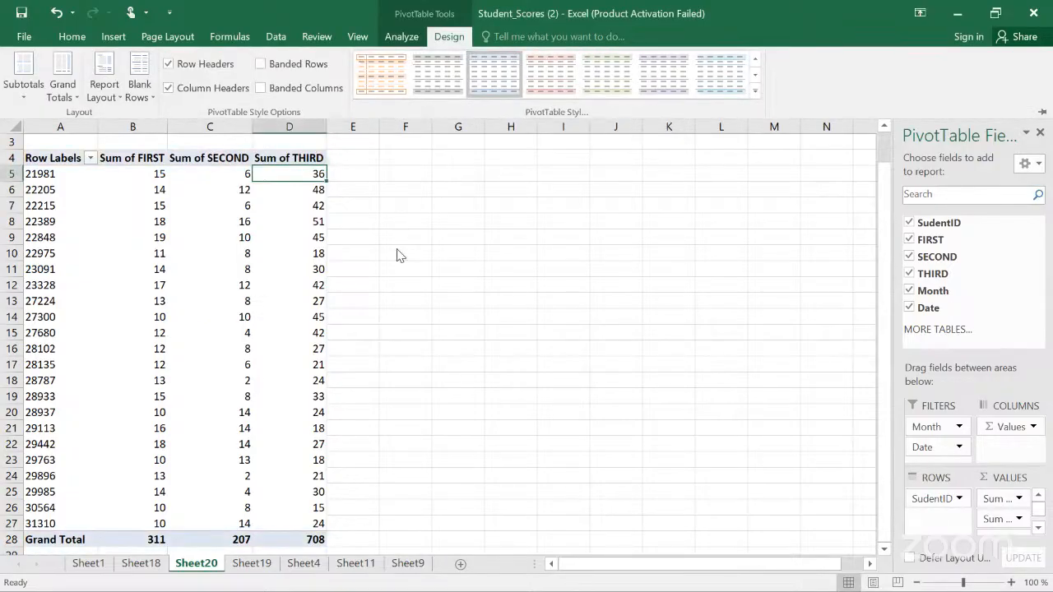
left_click(73, 95)
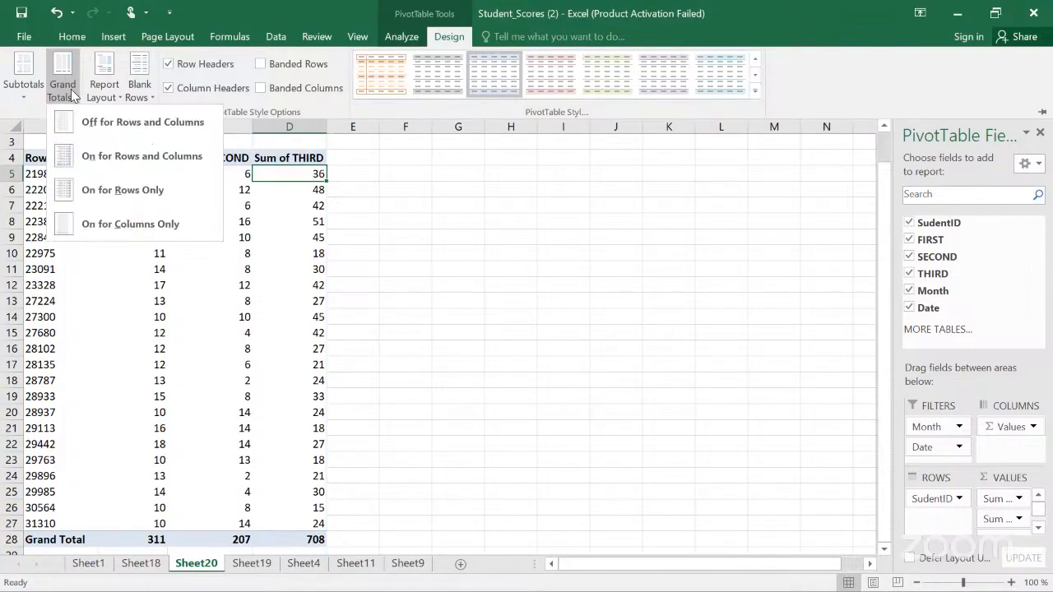
left_click(107, 123)
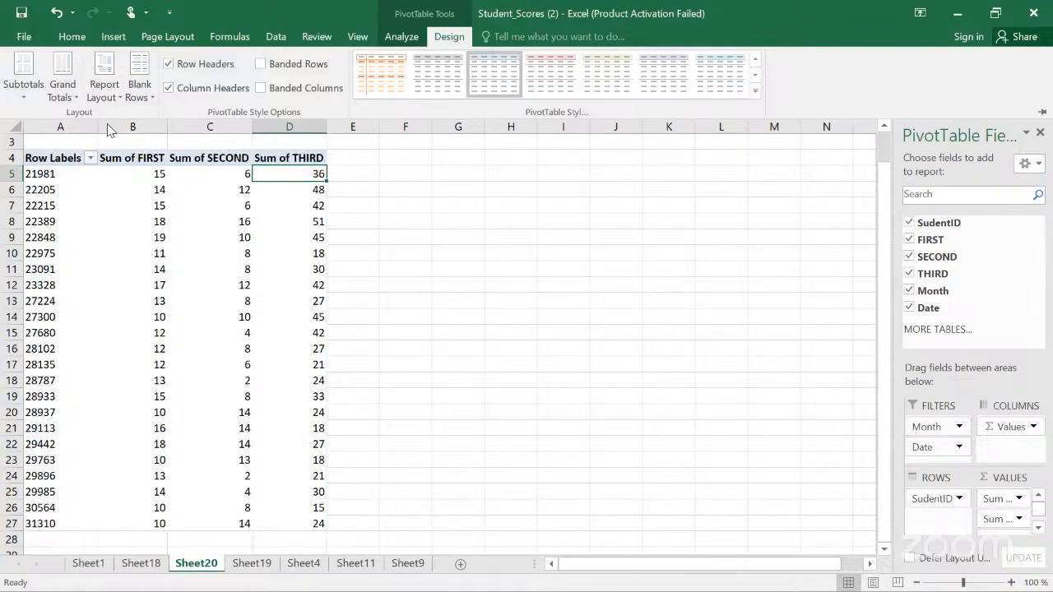
Step: Turn the PivotTable grand totals back on for rows and columns
left_click(74, 96)
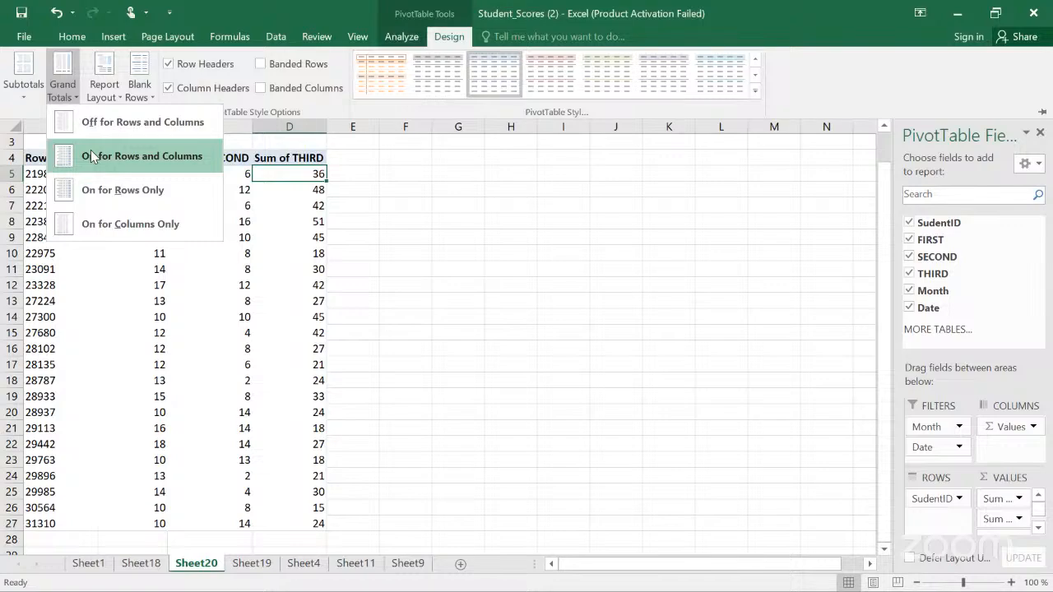
left_click(91, 155)
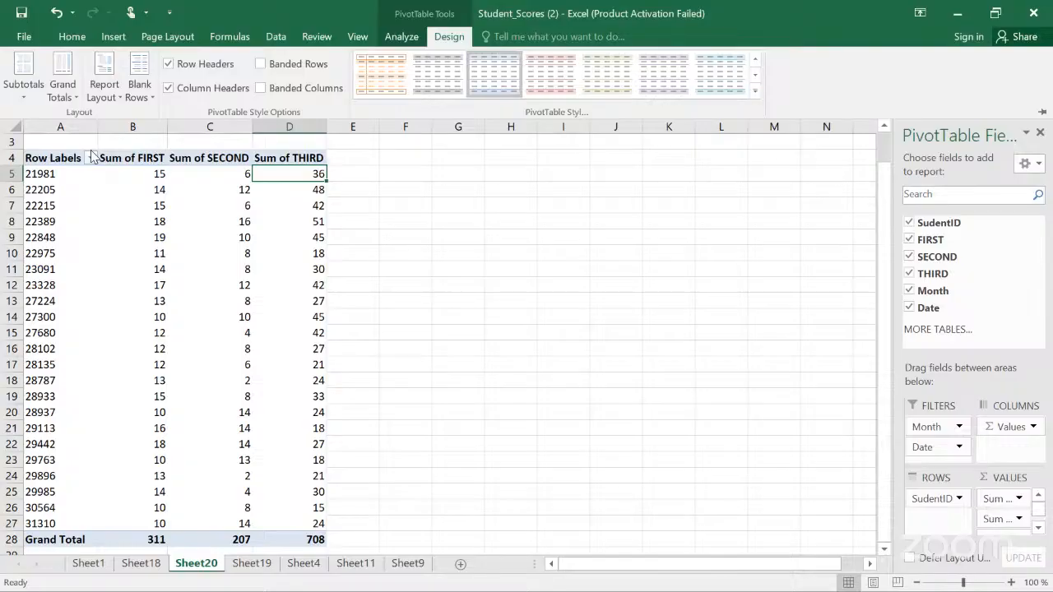
Step: Add the THIRD field to the PivotTable values a second time, then undo the addition
left_click(305, 176)
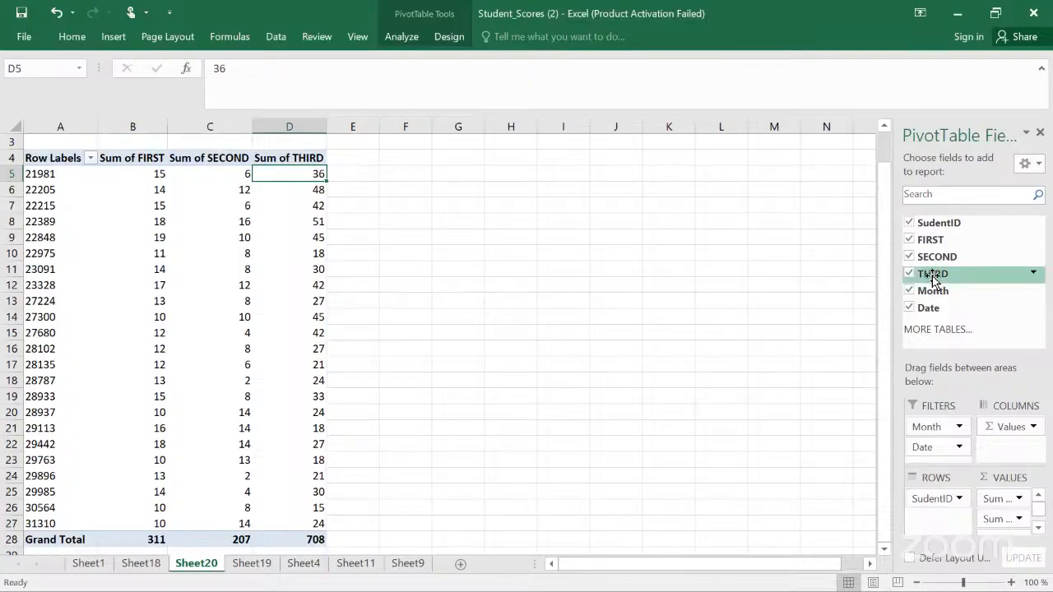
left_click_drag(933, 280, 1004, 512)
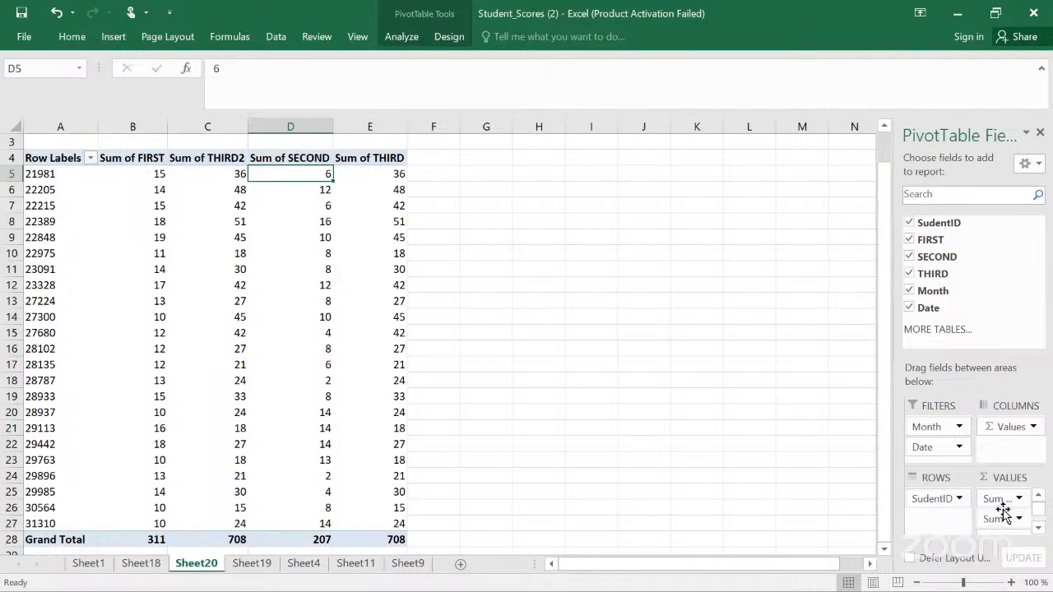
key("ctrl+z")
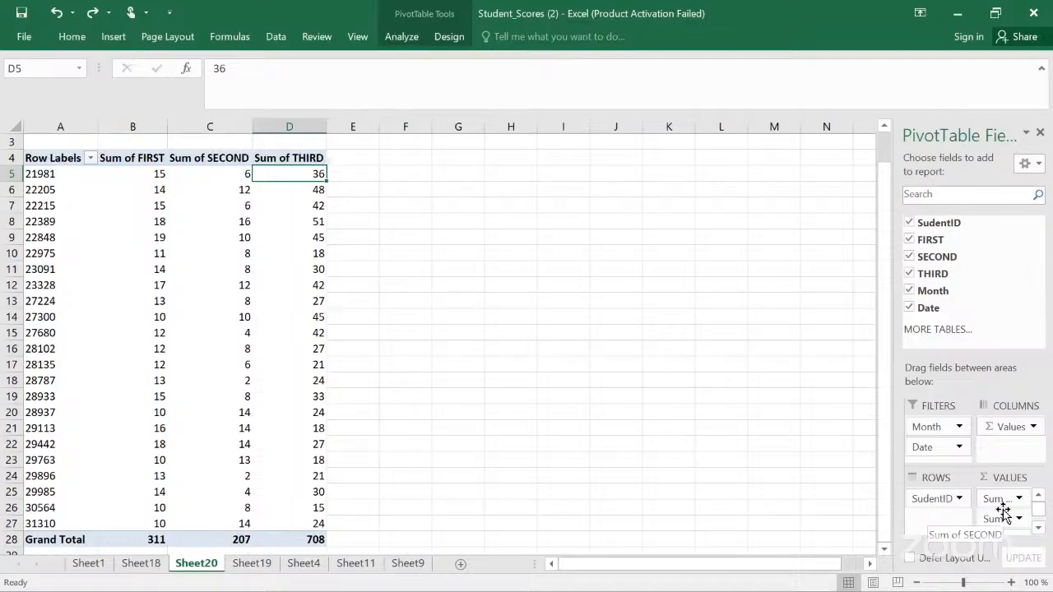